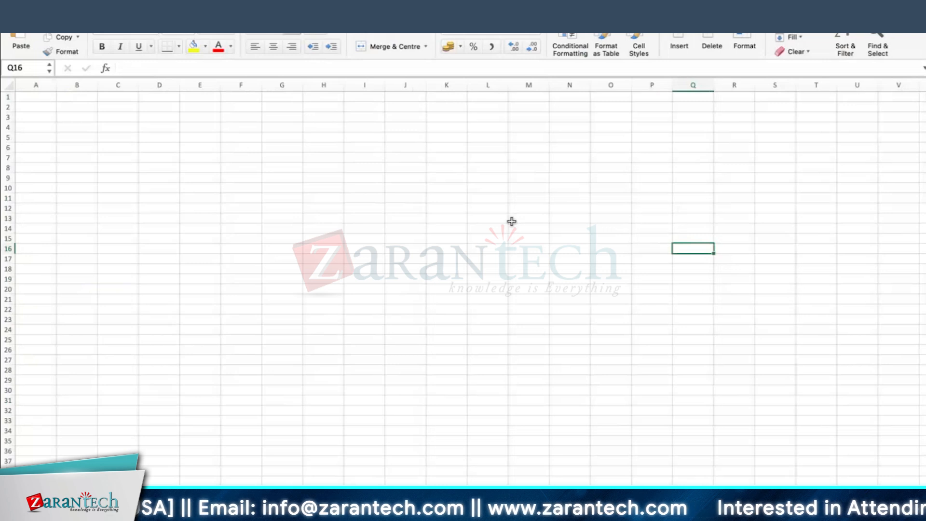
# Enter PROACTIVE MAINTENANCE in B3 and widen column B to fit it
pyautogui.click(78, 117)
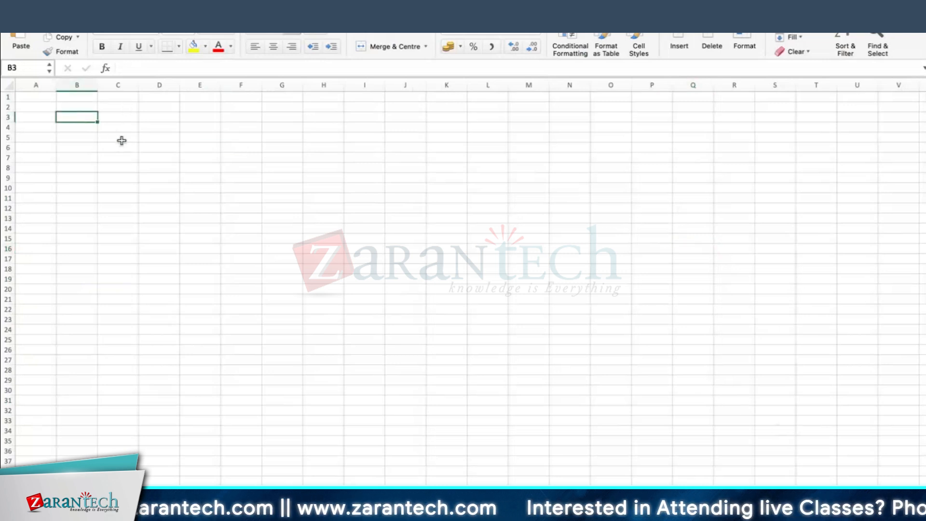
pyautogui.write('PROACTI')
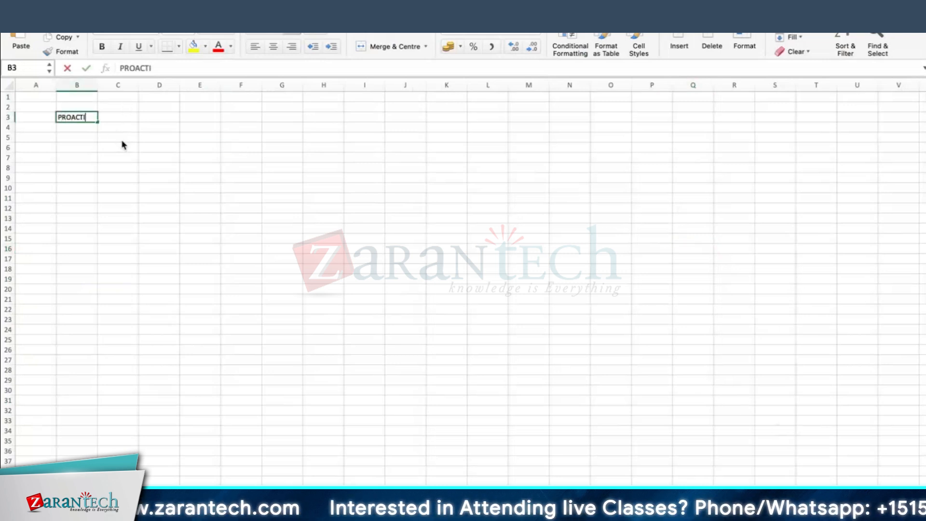
pyautogui.click(99, 86)
pyautogui.click(92, 209)
pyautogui.click(81, 119)
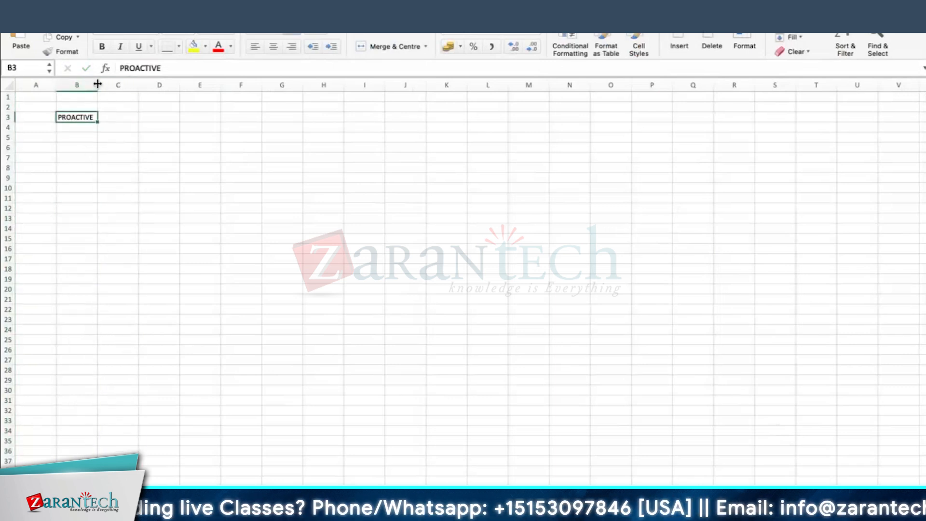
pyautogui.moveTo(97, 85); pyautogui.dragTo(172, 85)
pyautogui.doubleClick(121, 118)
pyautogui.write('MAINTENAN')
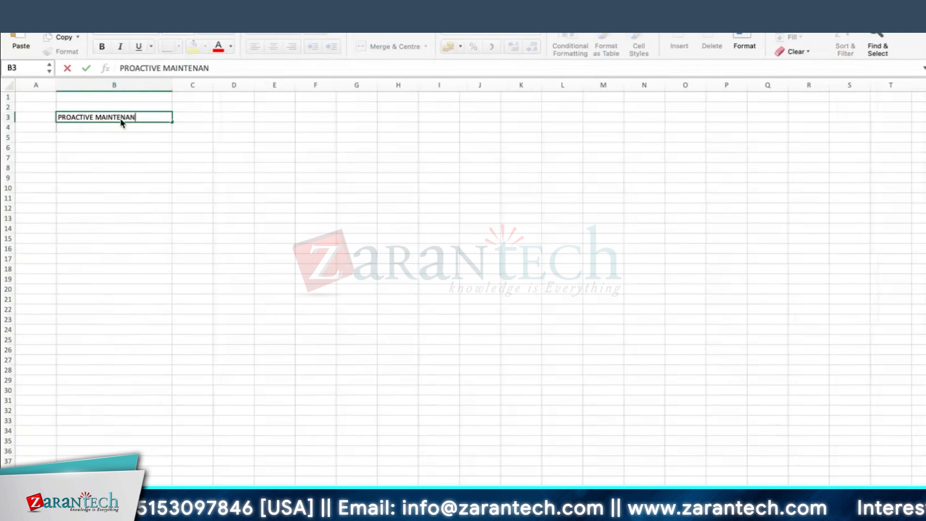
pyautogui.write('CE')
pyautogui.press('Return')
# Enter SAP BEST PRACTICES in E3 and widen column E
pyautogui.click(282, 117)
pyautogui.write('SAP BEST PRACTICES')
pyautogui.press('Return')
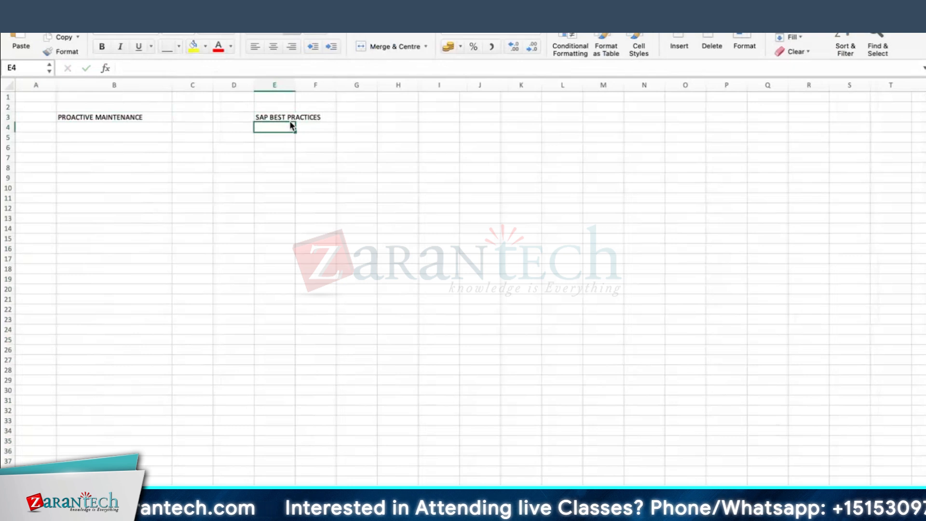
pyautogui.moveTo(295, 85); pyautogui.dragTo(324, 85)
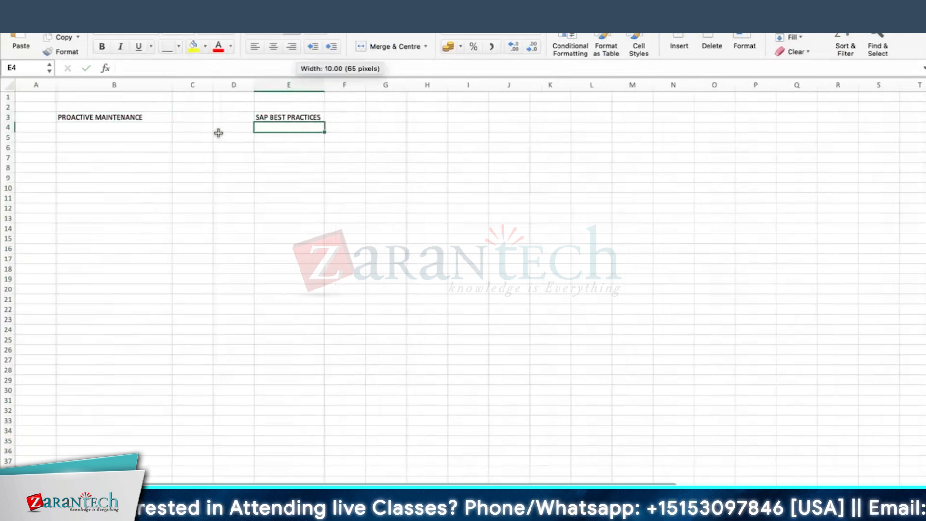
# Enter ORDER TYPE in C3 and widen column C
pyautogui.click(206, 117)
pyautogui.write('ORDER')
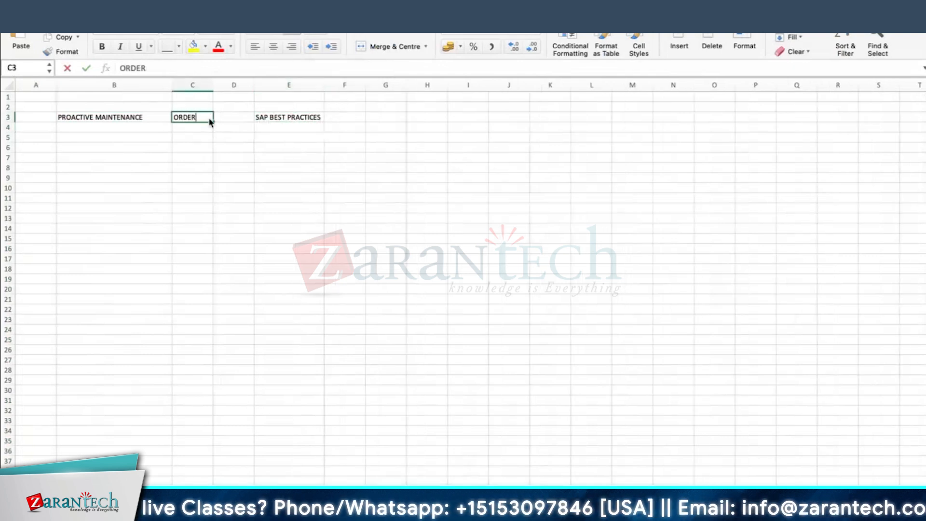
pyautogui.press('BackSpace')
pyautogui.write('ER TYPE')
pyautogui.press('Return')
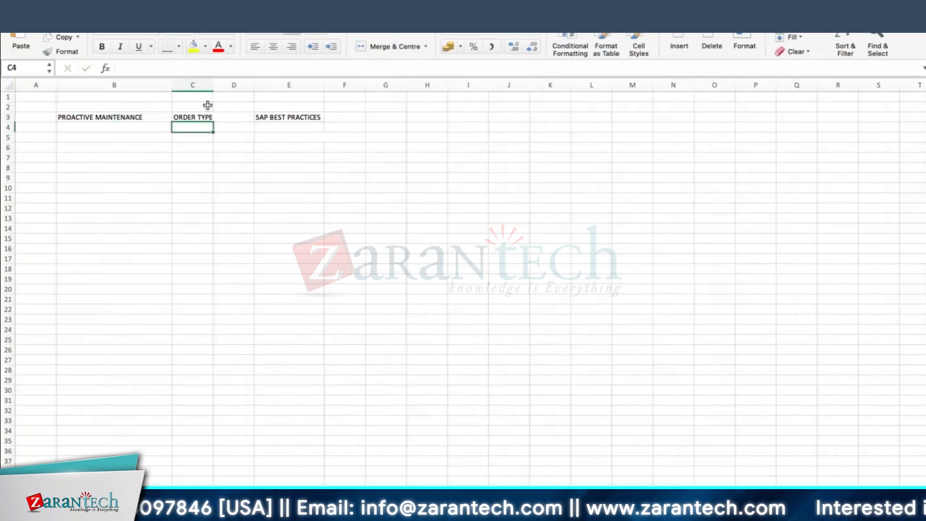
pyautogui.moveTo(212, 85); pyautogui.dragTo(244, 85)
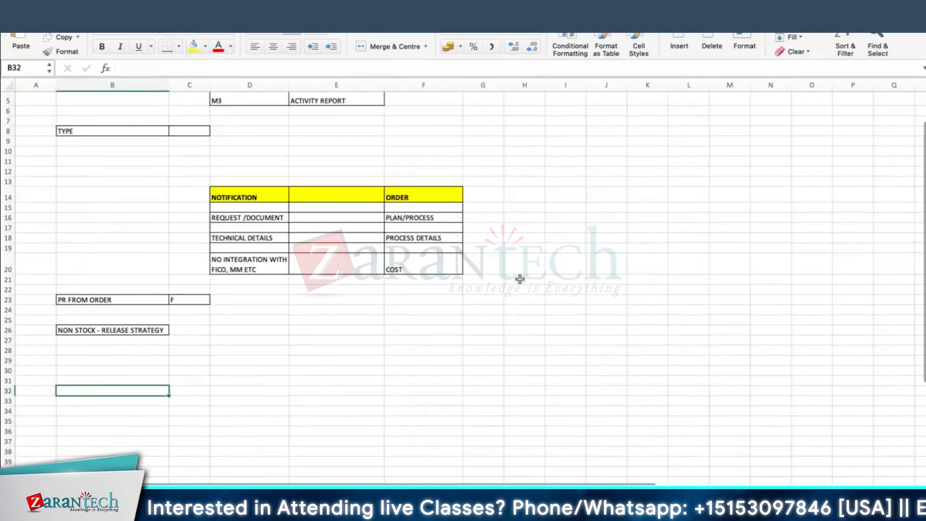
# Label A44 PM01-CORRECTIVE and A45 PM02 - BREAKDOWN MAINTENANCE
pyautogui.scroll(-15, 588, 433)
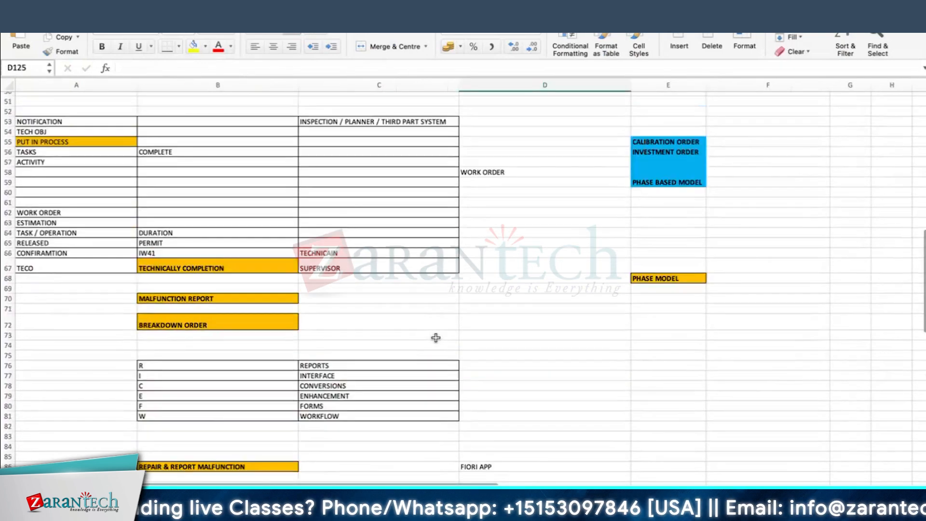
pyautogui.scroll(12, 223, 300)
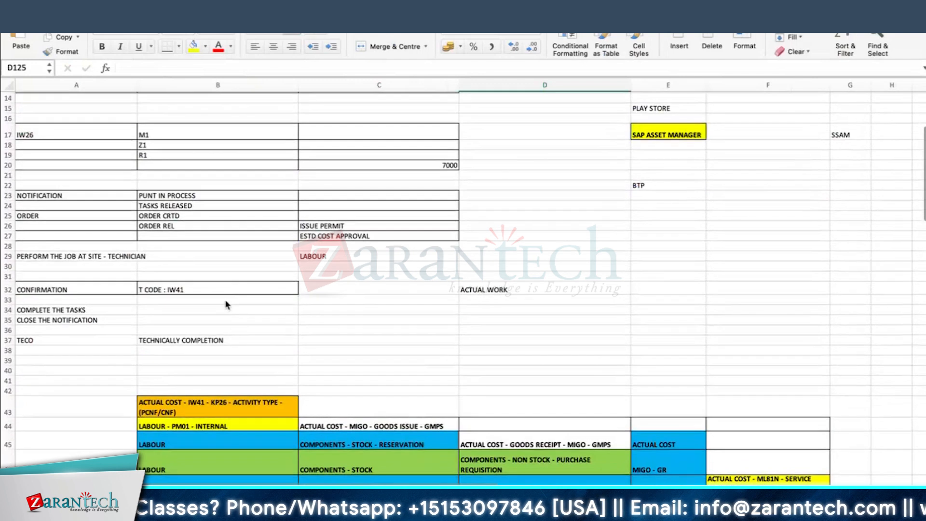
pyautogui.scroll(-2, 223, 300)
pyautogui.scroll(-3, 190, 330)
pyautogui.click(99, 345)
pyautogui.write('PM0')
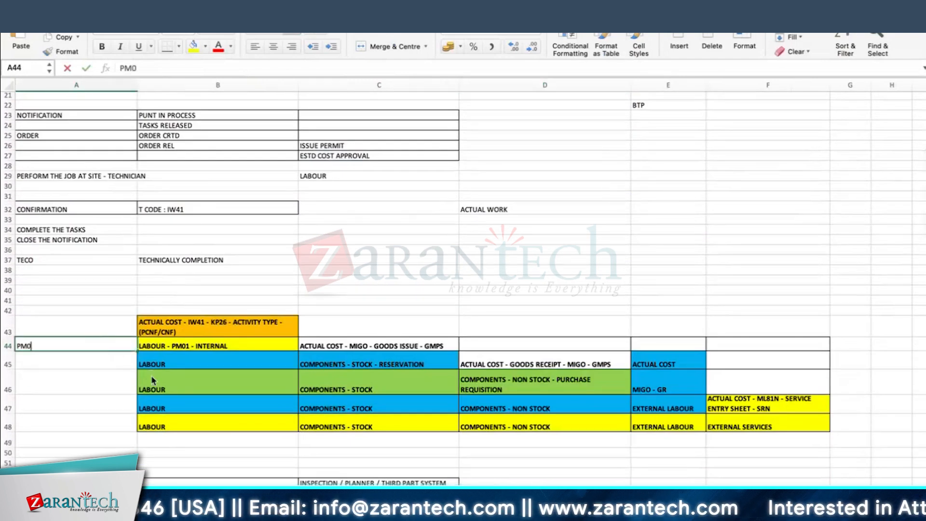
pyautogui.write('1-C')
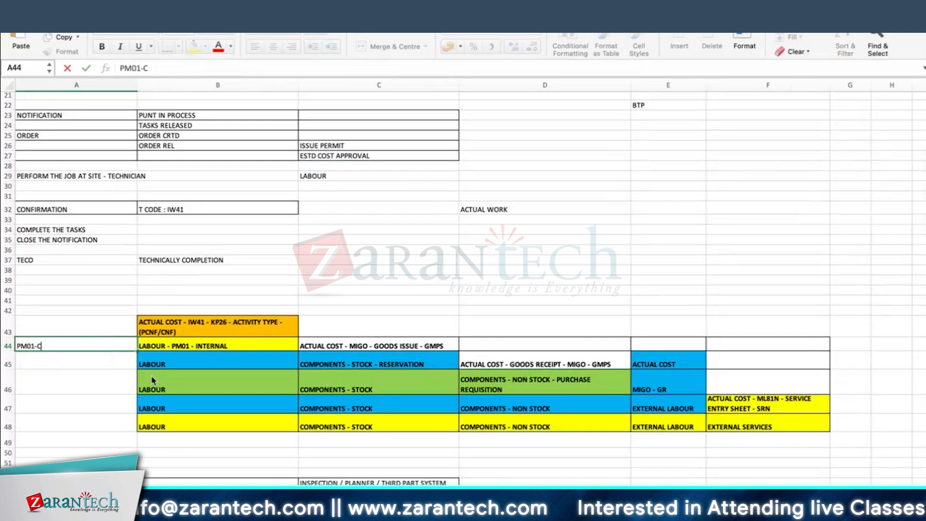
pyautogui.write('ORRECTIV')
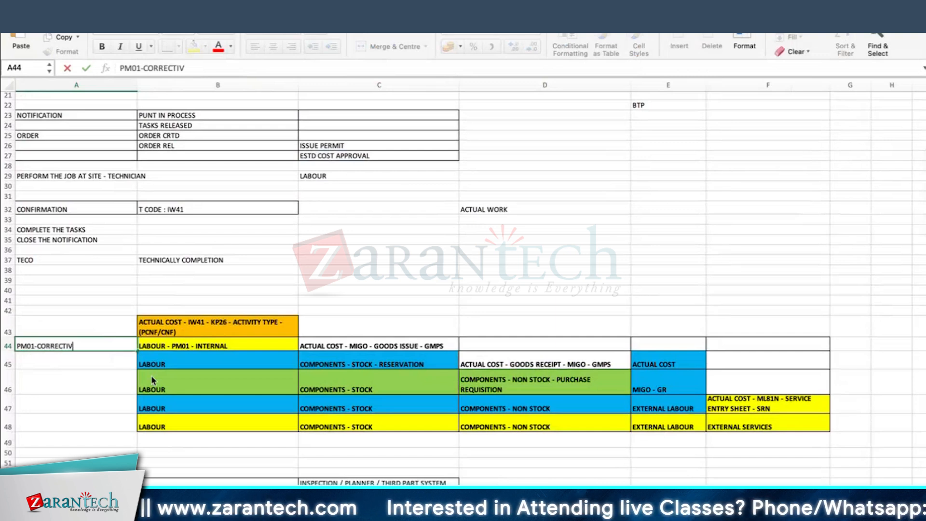
pyautogui.write('E')
pyautogui.press('Return')
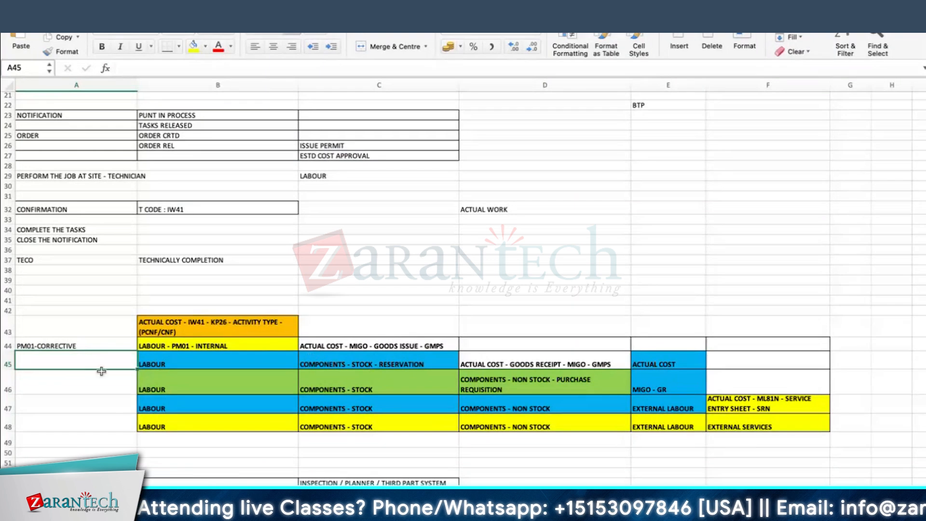
pyautogui.write('PM02')
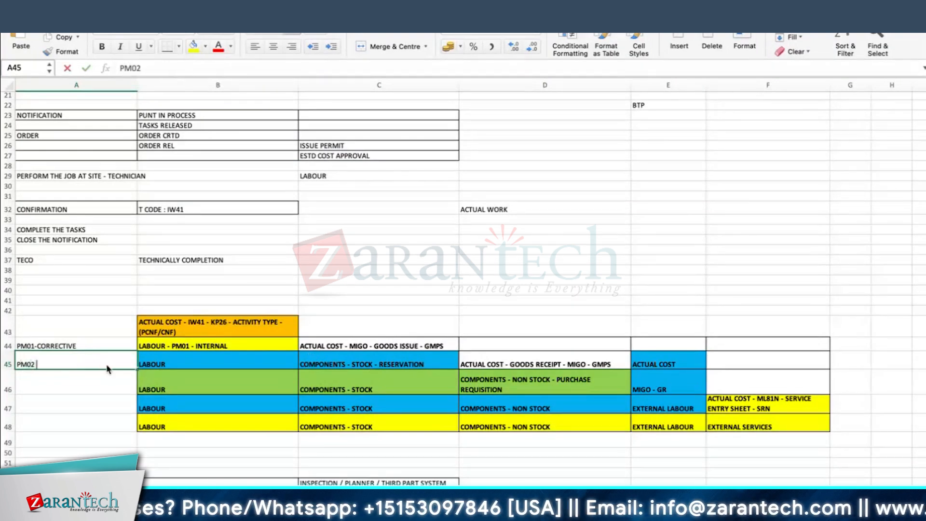
pyautogui.write(' - BREAK')
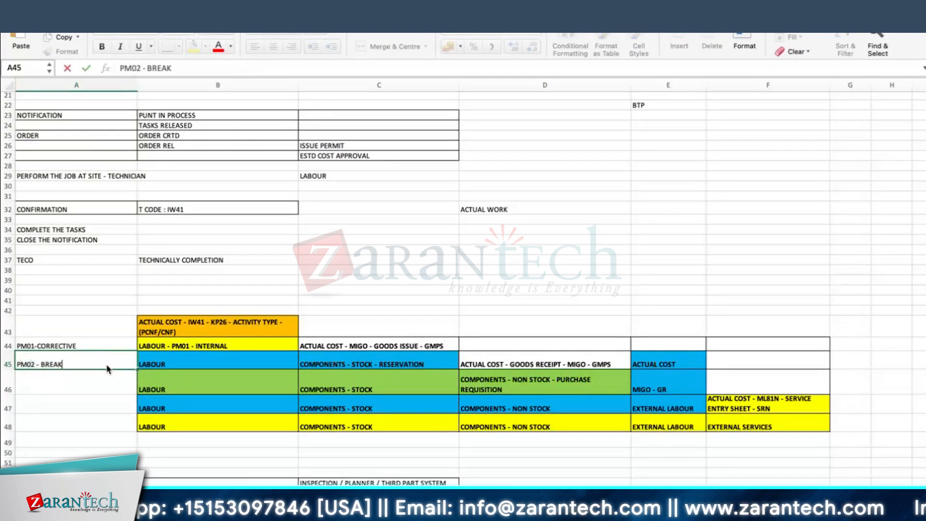
pyautogui.write('DOWN MAINTENANCE')
pyautogui.press('Return')
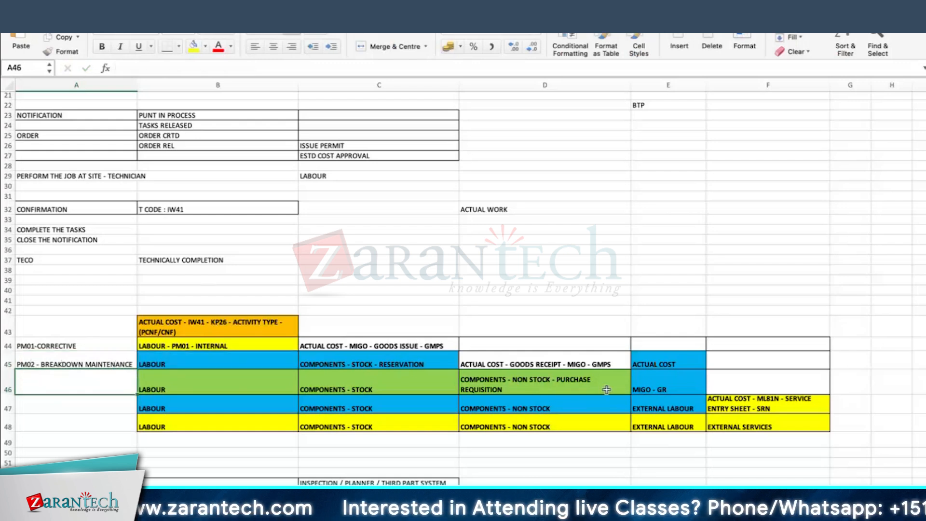
# Enter SHUTDOWN ORDER/REFURBISHMENT ORDER in A46, wrap its text, and widen column A
pyautogui.write('SH')
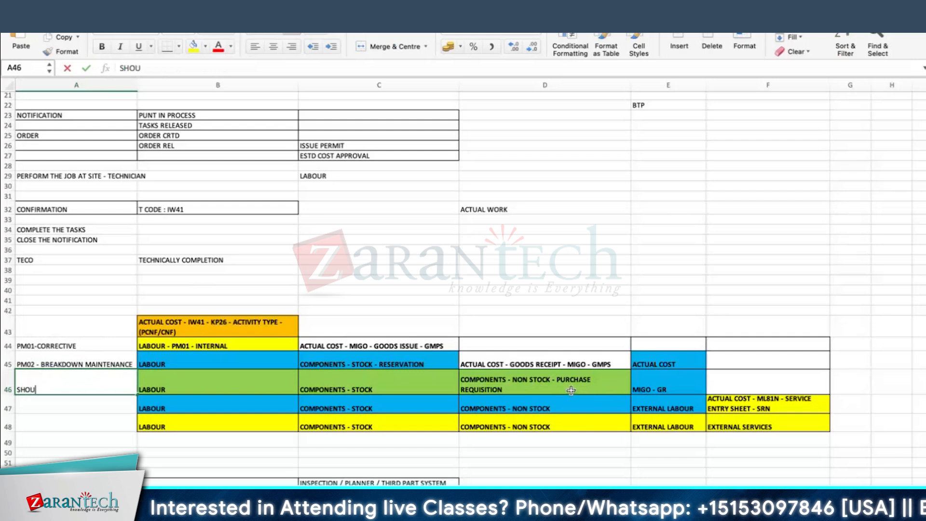
pyautogui.write('OU')
pyautogui.press('BackSpace')
pyautogui.write('UTDOWN ORDER/REFURBISHMENT')
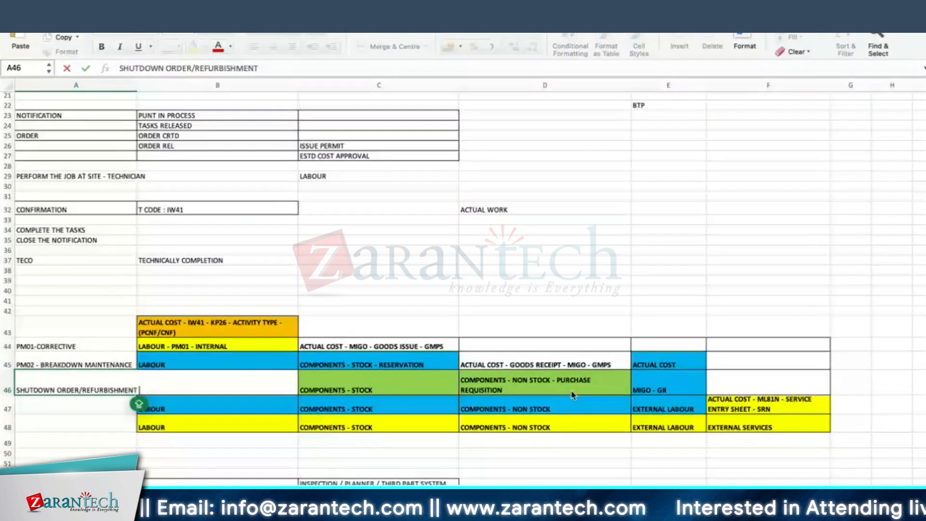
pyautogui.write(' ORDER')
pyautogui.press('Return')
pyautogui.press('Up')
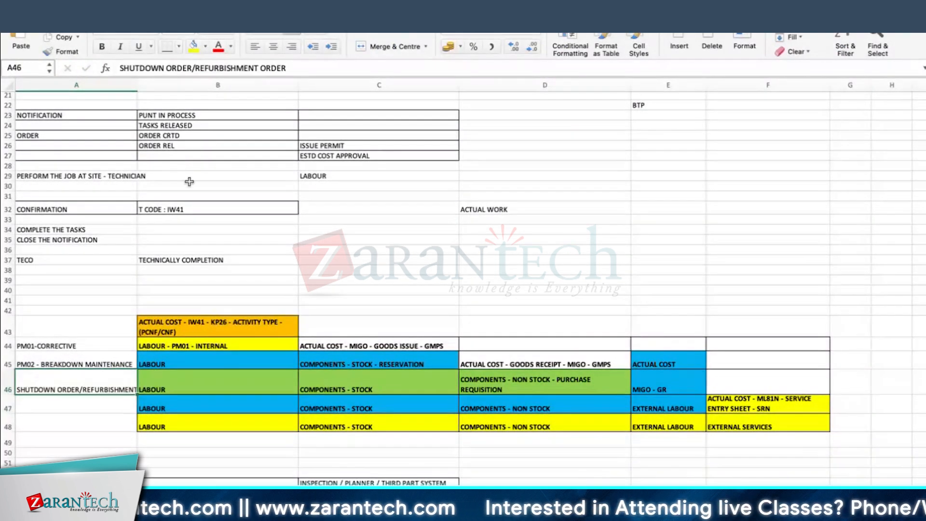
pyautogui.click(383, 30)
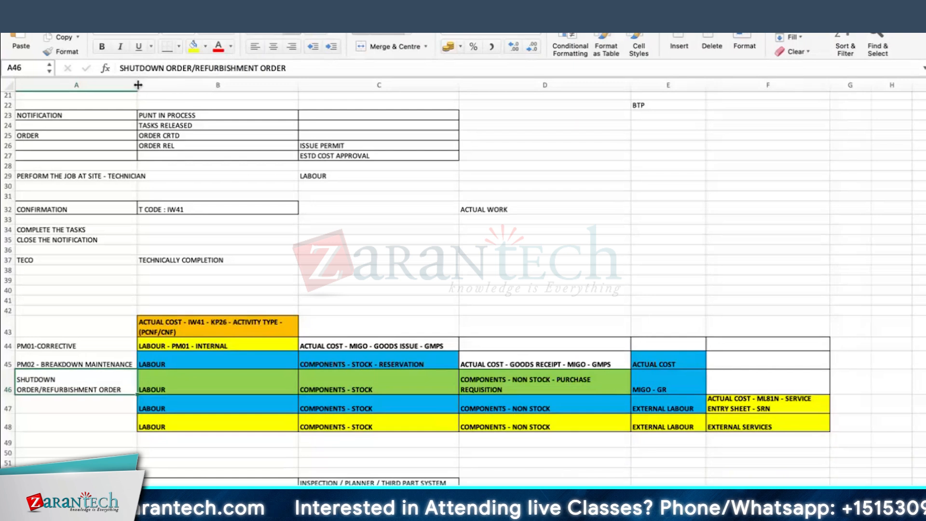
pyautogui.moveTo(139, 81); pyautogui.dragTo(154, 82)
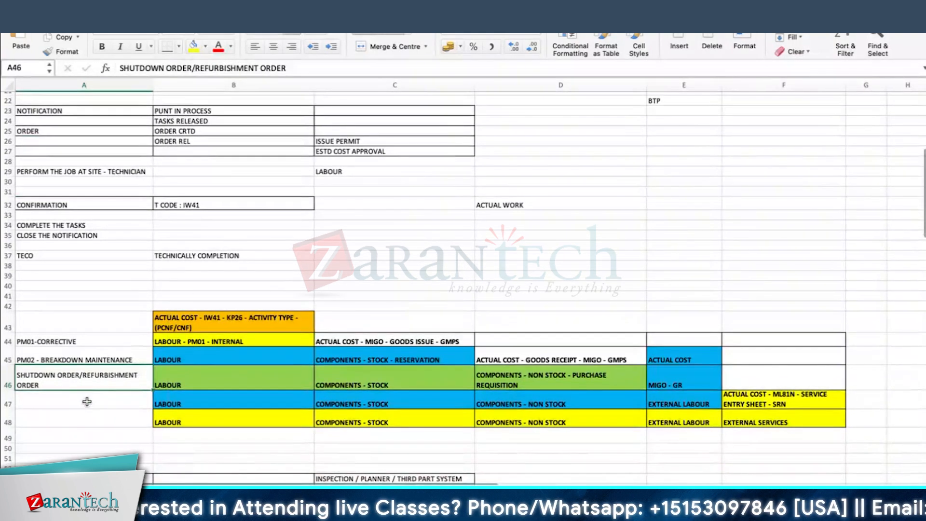
# Copy the A46 label down into A47 and enter INVESTMENT ORDER in A48
pyautogui.click(86, 401)
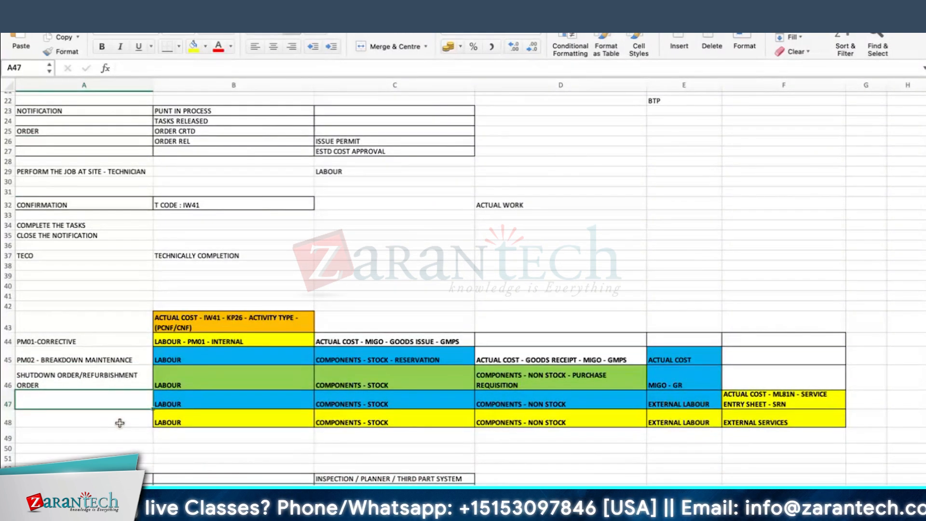
pyautogui.click(91, 378)
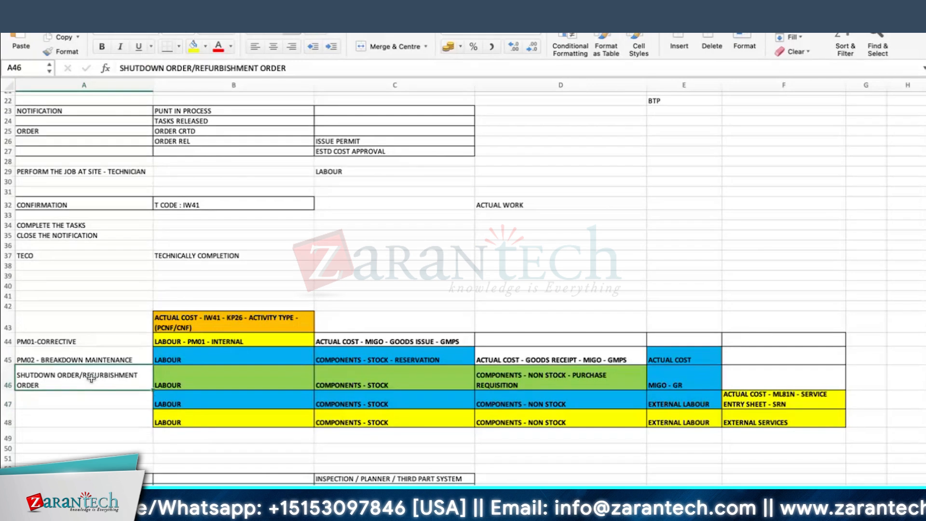
pyautogui.moveTo(152, 389); pyautogui.dragTo(147, 408)
pyautogui.click(124, 417)
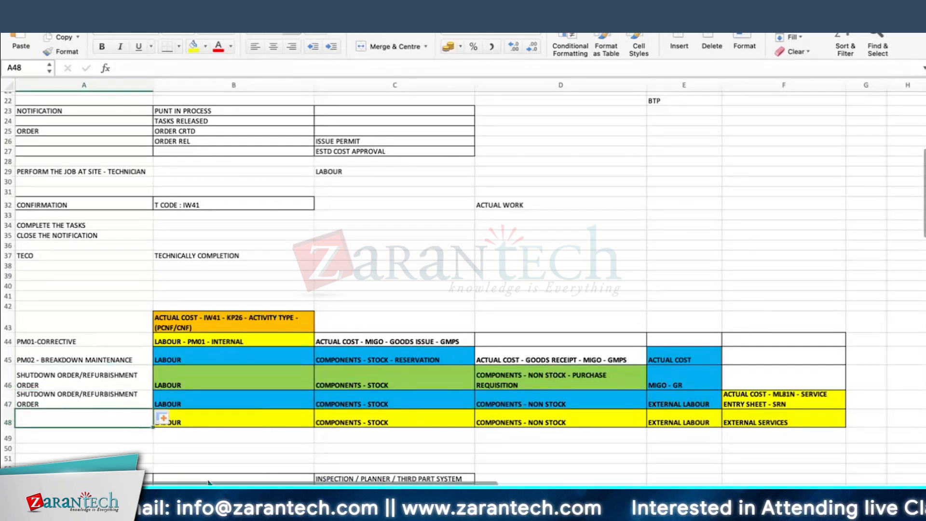
pyautogui.write('INVESTMENT')
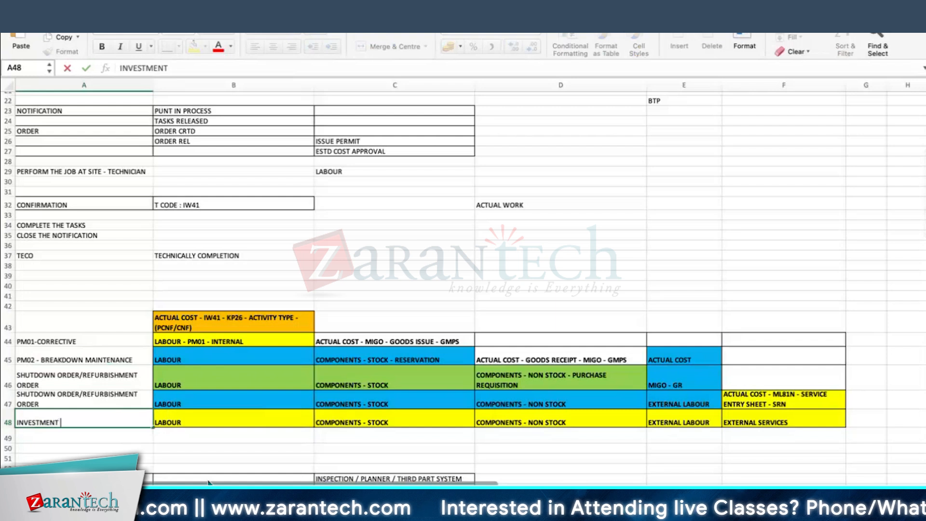
pyautogui.write(' ORDER')
pyautogui.press('Return')
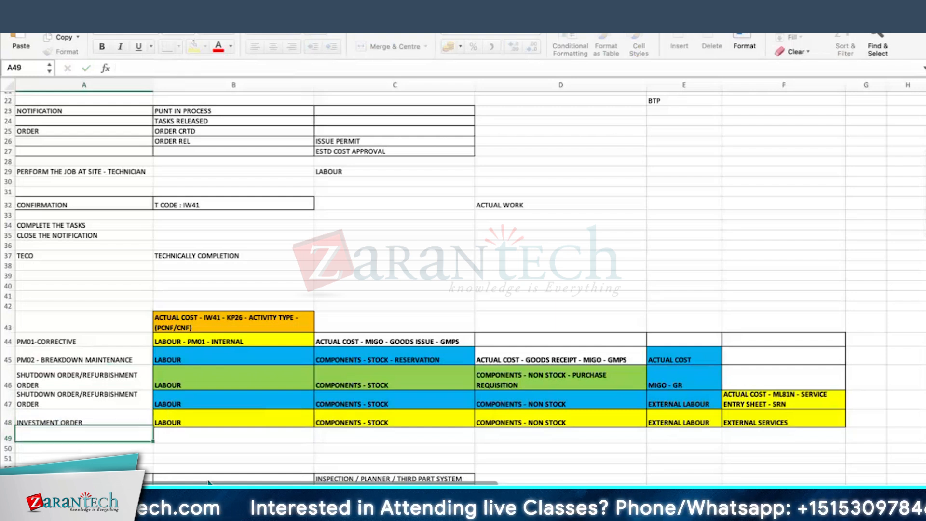
# Apply All Borders to the order type labels in A44:A48
pyautogui.click(53, 347)
pyautogui.moveTo(53, 348); pyautogui.dragTo(51, 417)
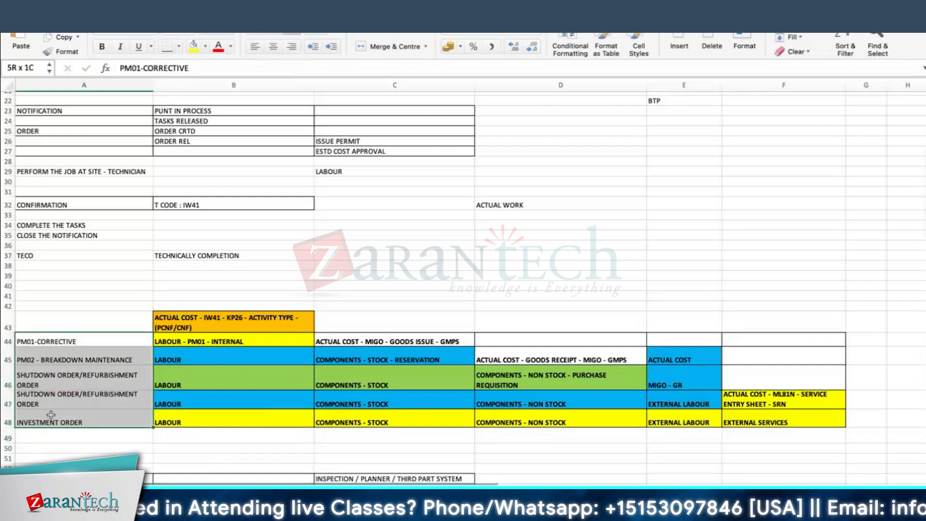
pyautogui.click(180, 47)
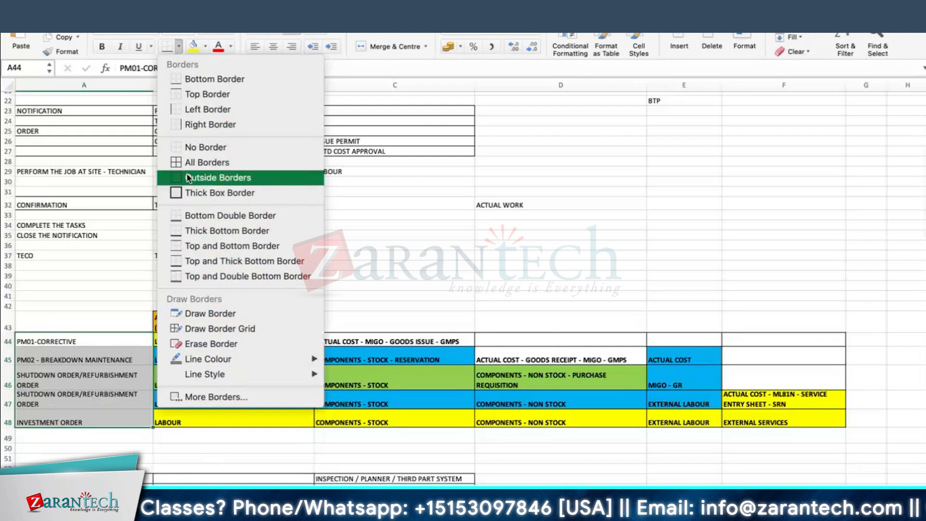
pyautogui.click(198, 161)
# Enter PHASE BASED MODEL in B7 under PROACTIVE MAINTENANCE
pyautogui.scroll(-2, 65, 357)
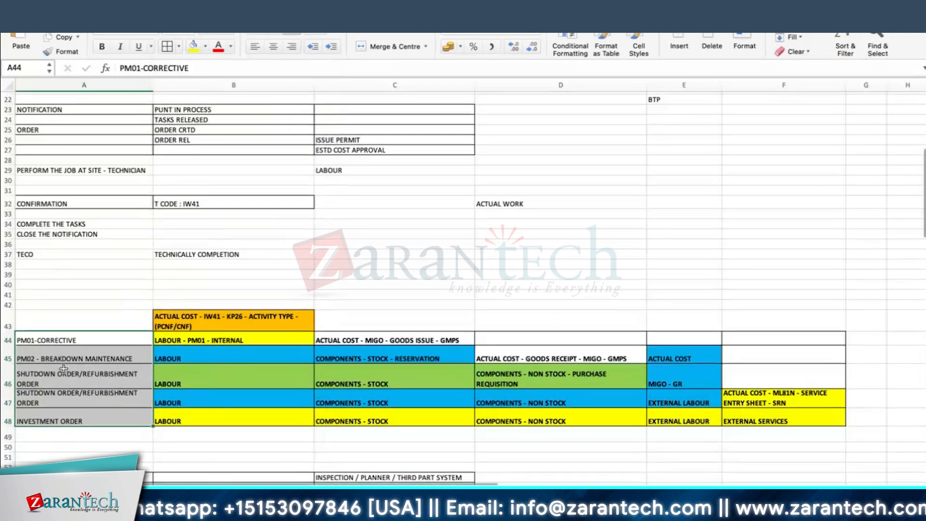
pyautogui.scroll(-3, 64, 354)
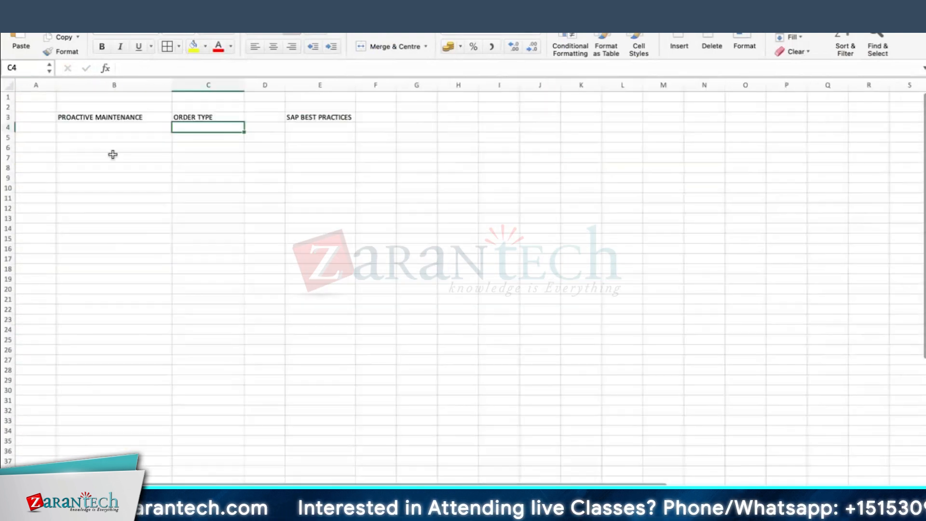
pyautogui.click(113, 155)
pyautogui.write('PHASE BASED MODEL')
pyautogui.press('Return')
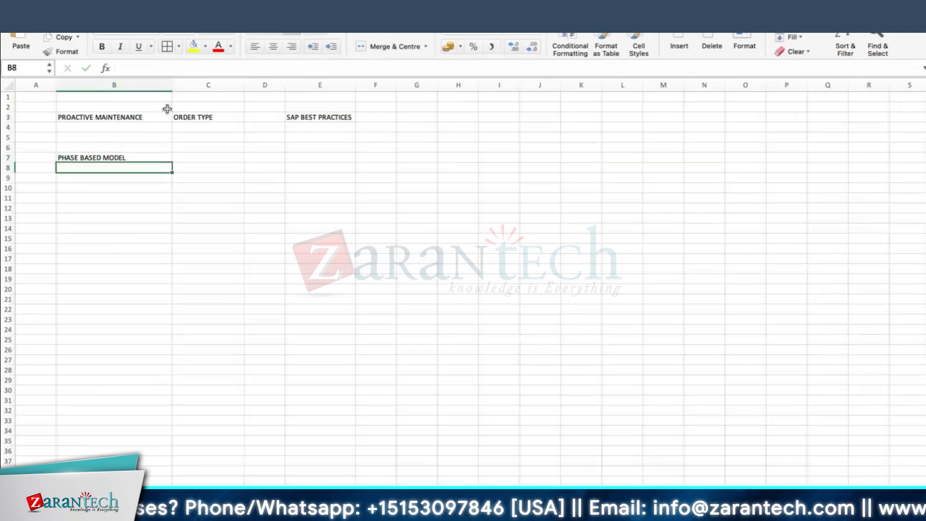
# Enter SCOPE ITEMS in C4 and make row 4 taller
pyautogui.click(325, 119)
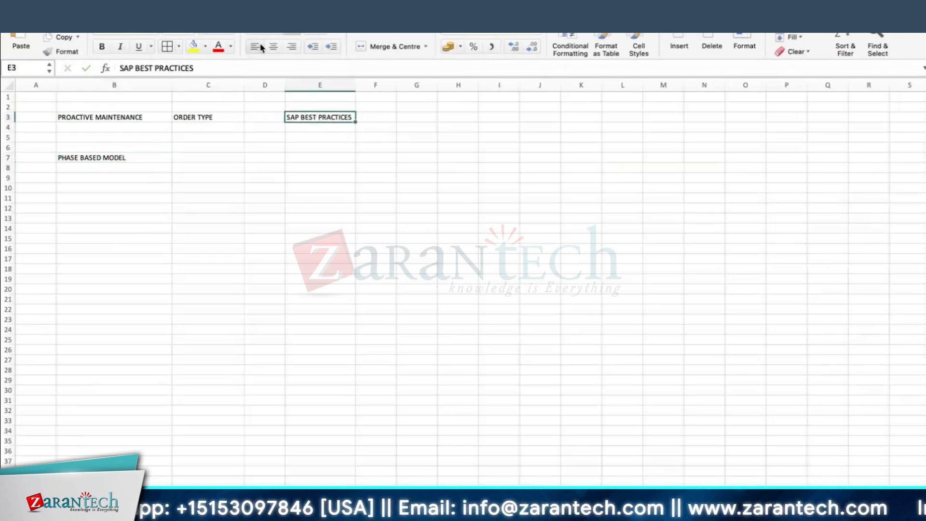
pyautogui.click(257, 120)
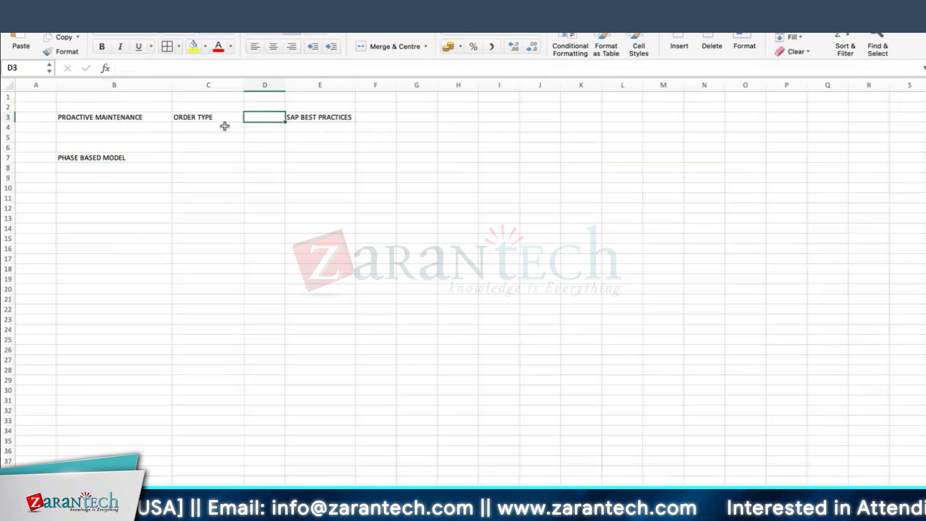
pyautogui.click(204, 129)
pyautogui.write('SC')
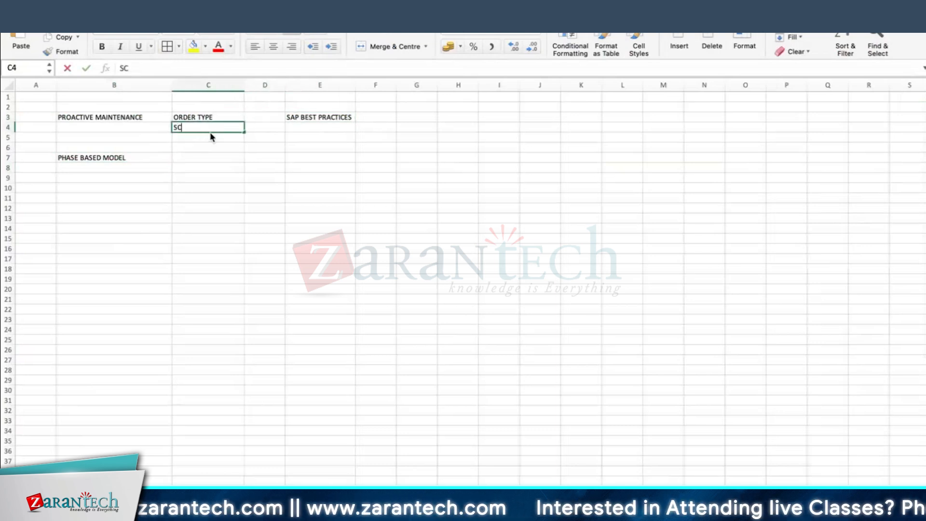
pyautogui.write('OPE ITEMS')
pyautogui.press('Return')
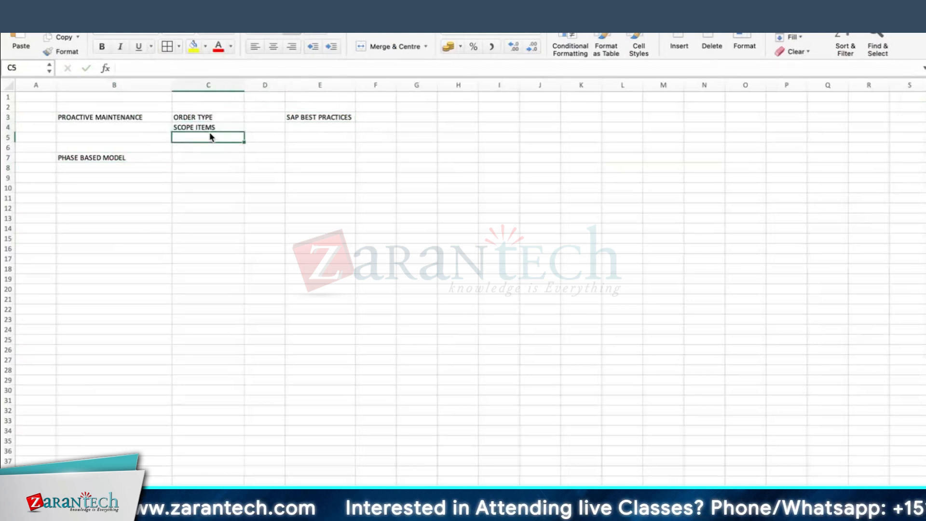
pyautogui.moveTo(9, 132); pyautogui.dragTo(10, 140)
# Apply All Borders to the range B3:E7
pyautogui.click(207, 175)
pyautogui.moveTo(108, 119); pyautogui.dragTo(337, 167)
pyautogui.click(166, 47)
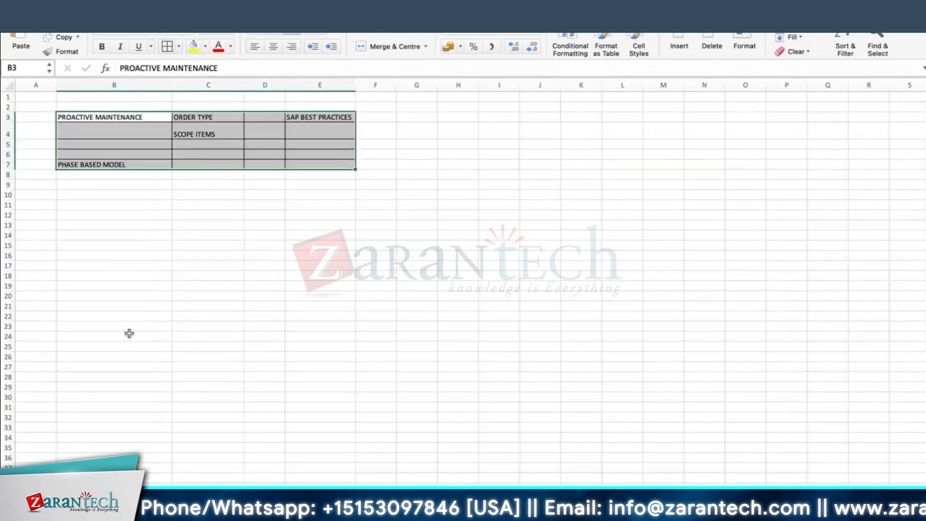
pyautogui.click(136, 206)
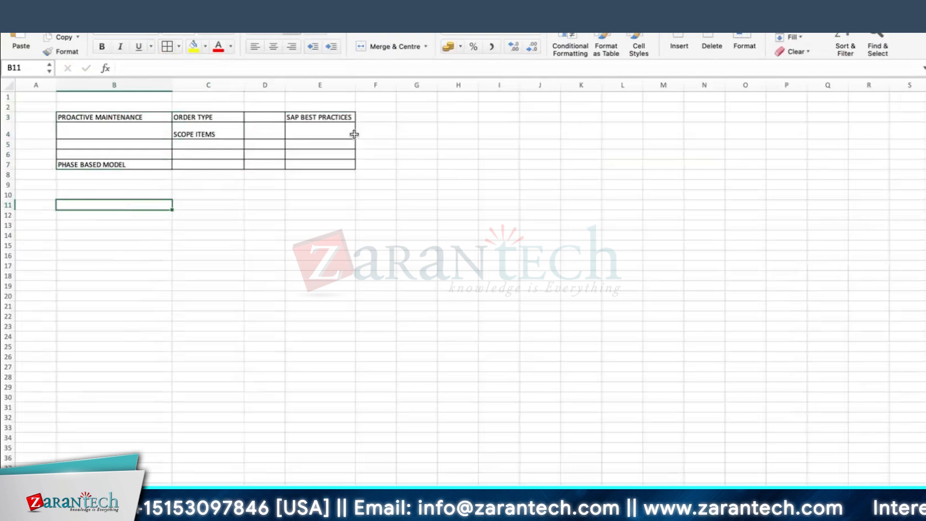
# Enter NINE PHASES in B10, make it bold with yellow fill, and heighten row 10
pyautogui.click(303, 117)
pyautogui.click(108, 164)
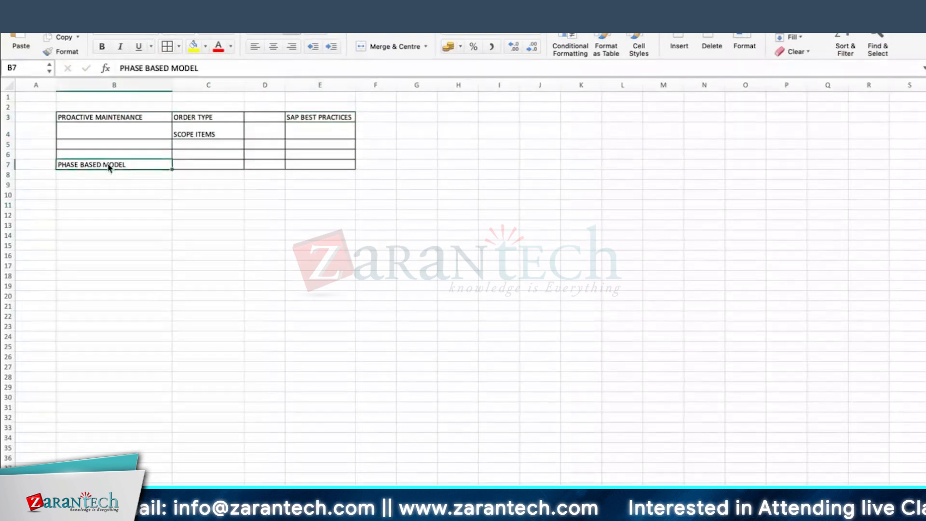
pyautogui.click(126, 198)
pyautogui.write('NINE PHASES')
pyautogui.press('Return')
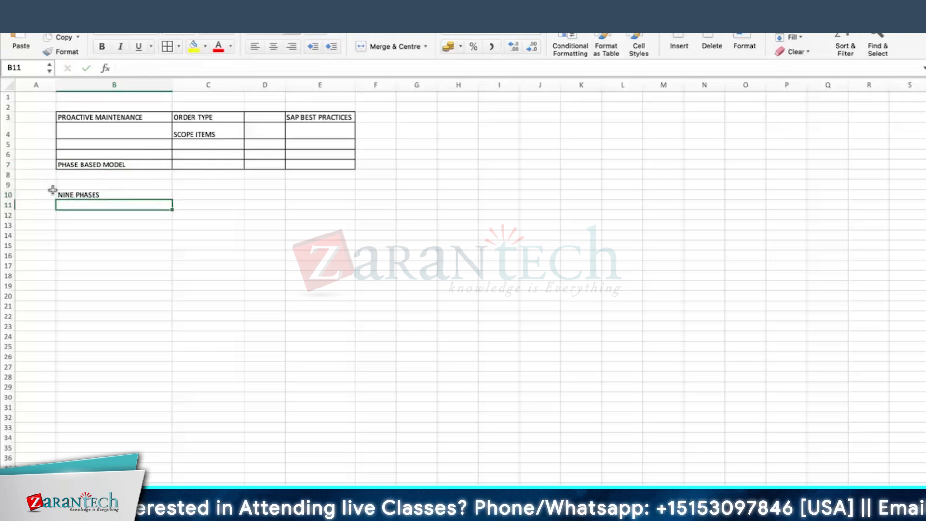
pyautogui.click(75, 195)
pyautogui.moveTo(6, 199); pyautogui.dragTo(6, 205)
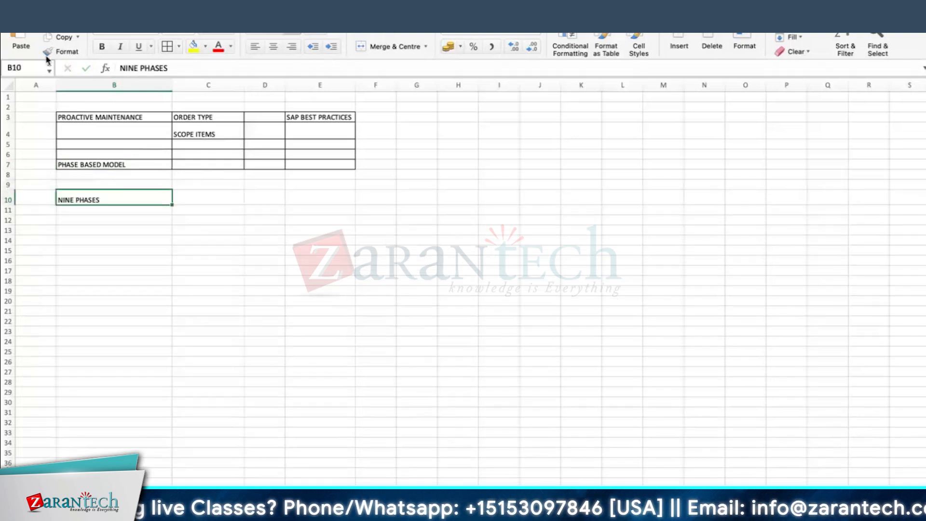
pyautogui.click(193, 45)
pyautogui.click(102, 46)
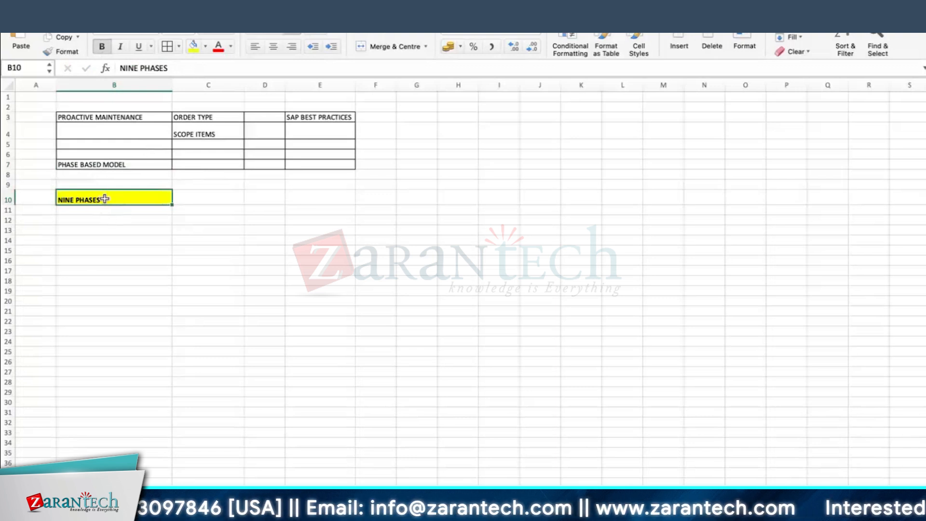
# Make PROACTIVE MAINTENANCE in B3 bold with yellow fill and heighten row 3
pyautogui.click(107, 118)
pyautogui.click(102, 46)
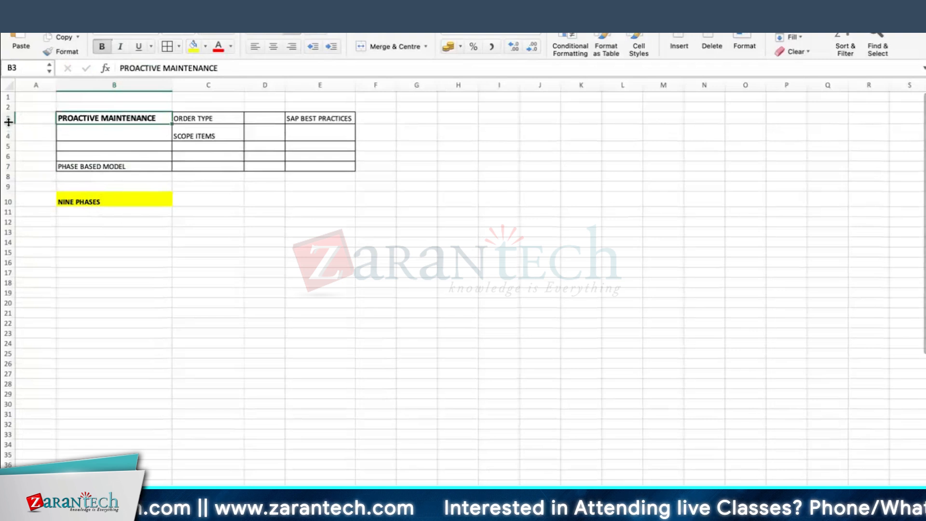
pyautogui.moveTo(7, 123); pyautogui.dragTo(7, 134)
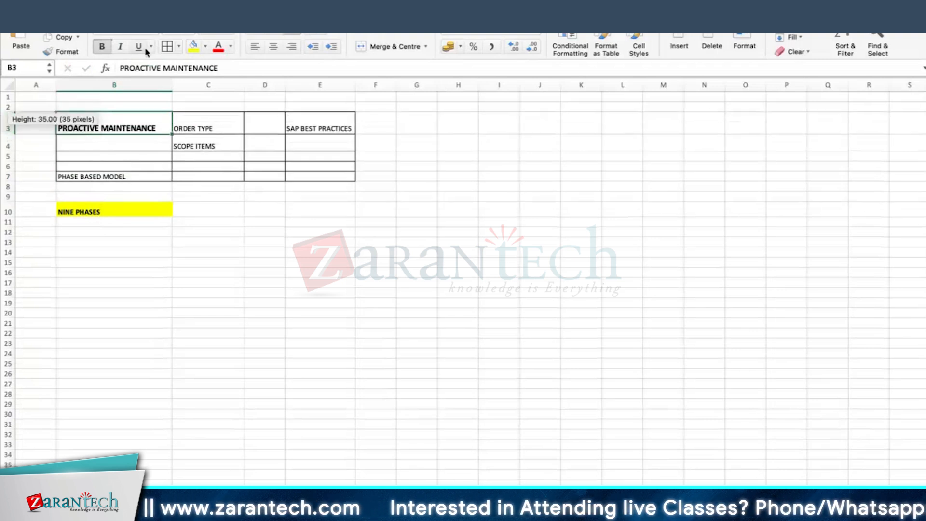
pyautogui.click(193, 47)
pyautogui.click(139, 263)
# Switch to the Remote Desktop client and connect to the remote server
pyautogui.press('super+Tab')
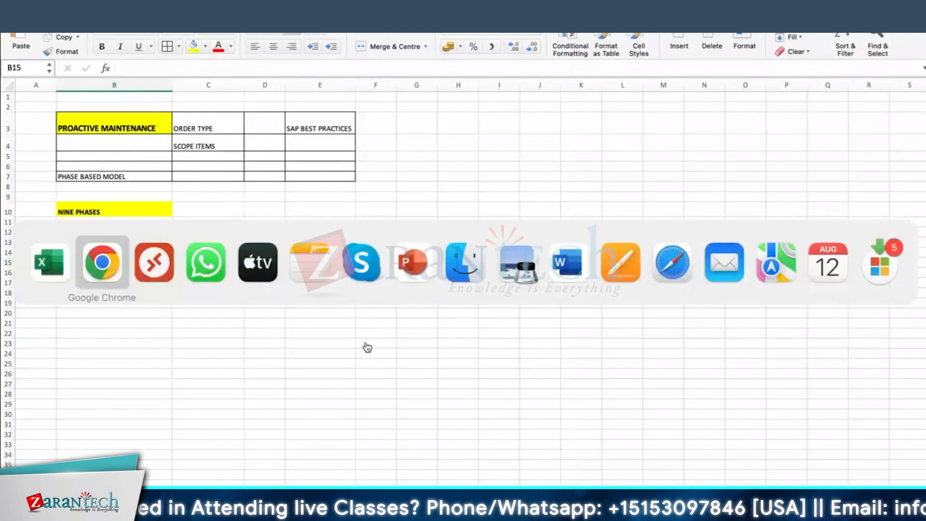
pyautogui.press('super+Tab')
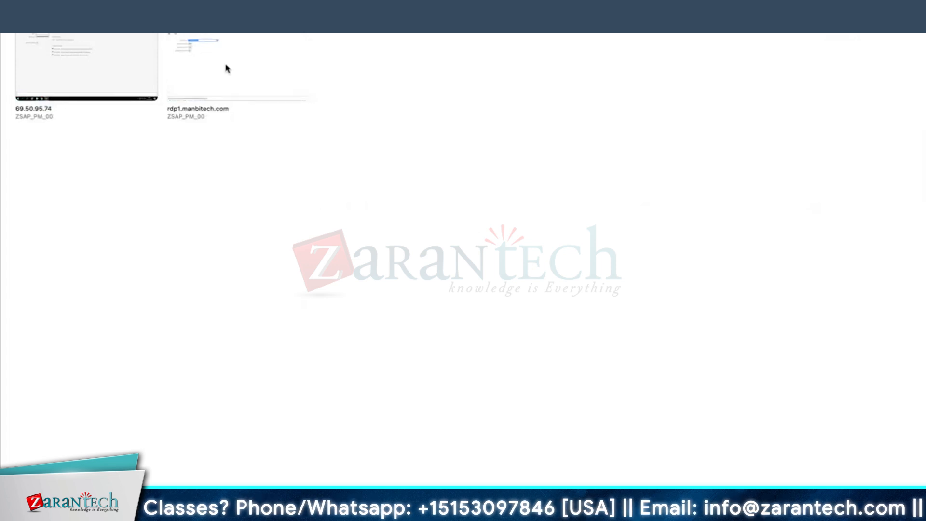
pyautogui.doubleClick(225, 59)
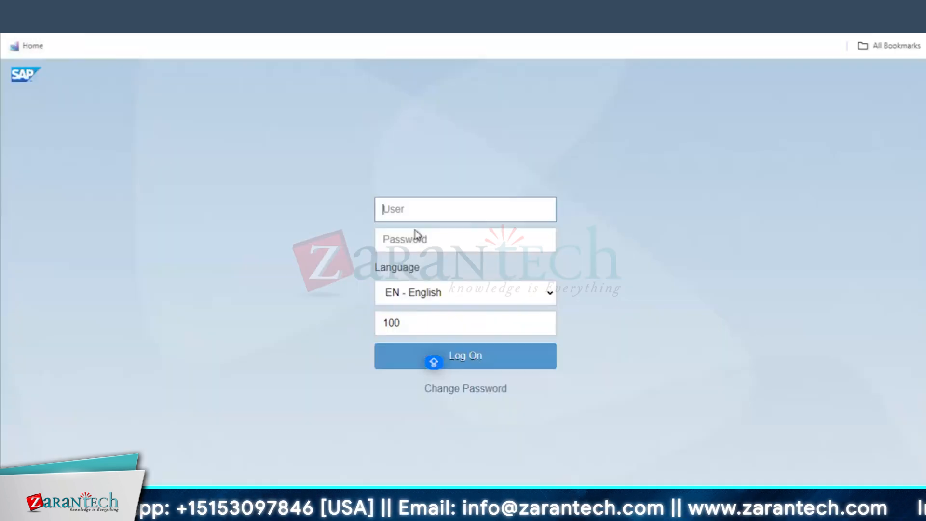
pyautogui.click(452, 355)
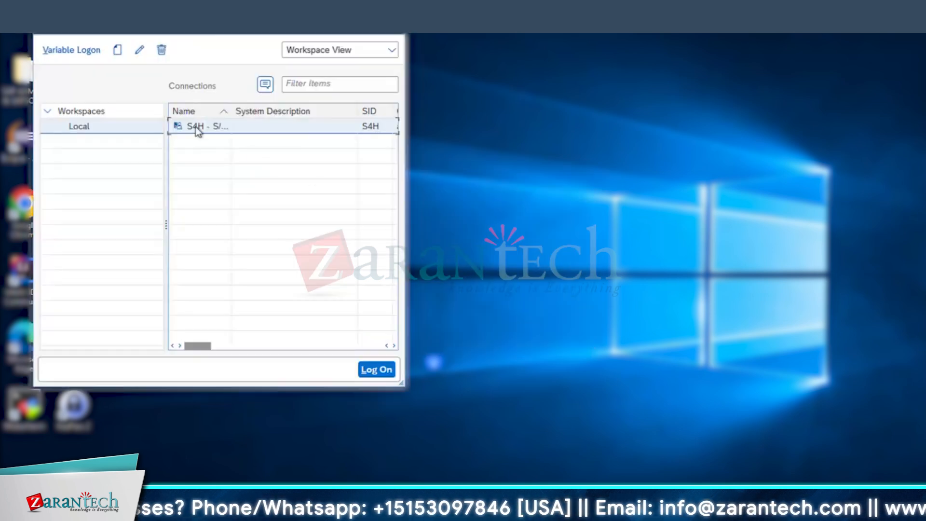
# Log on to the S4H system with user and password, then run transaction SPRO
pyautogui.click(195, 126)
pyautogui.press('capslock')
pyautogui.write('ZSA')
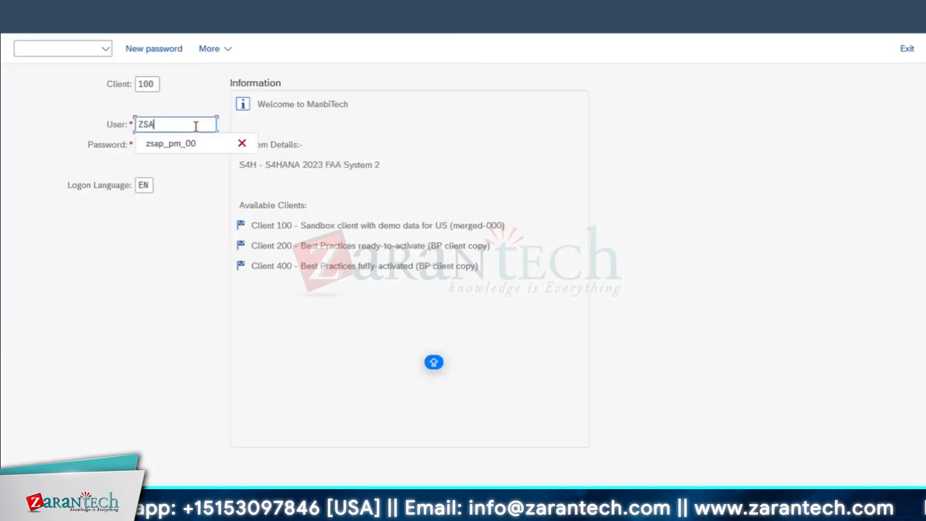
pyautogui.click(179, 143)
pyautogui.click(177, 142)
pyautogui.write('•••')
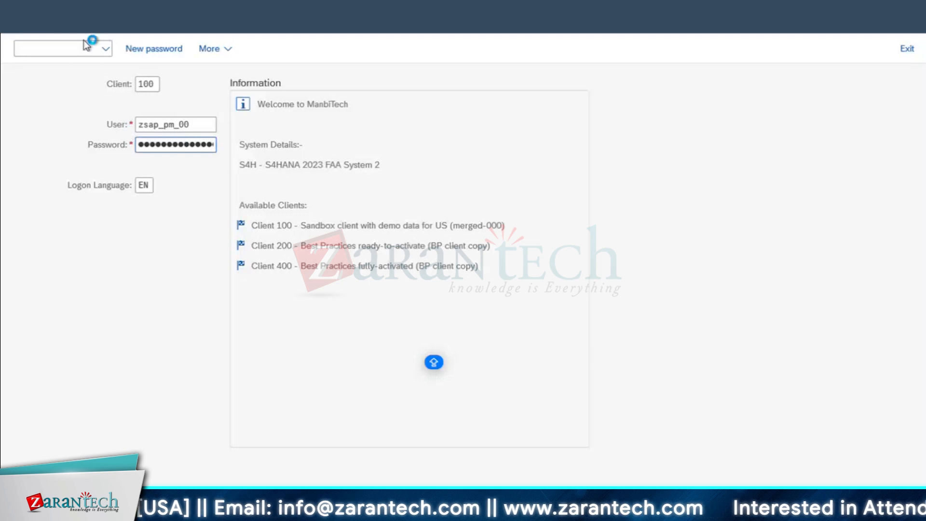
pyautogui.press('Return')
pyautogui.write('spro')
pyautogui.press('Return')
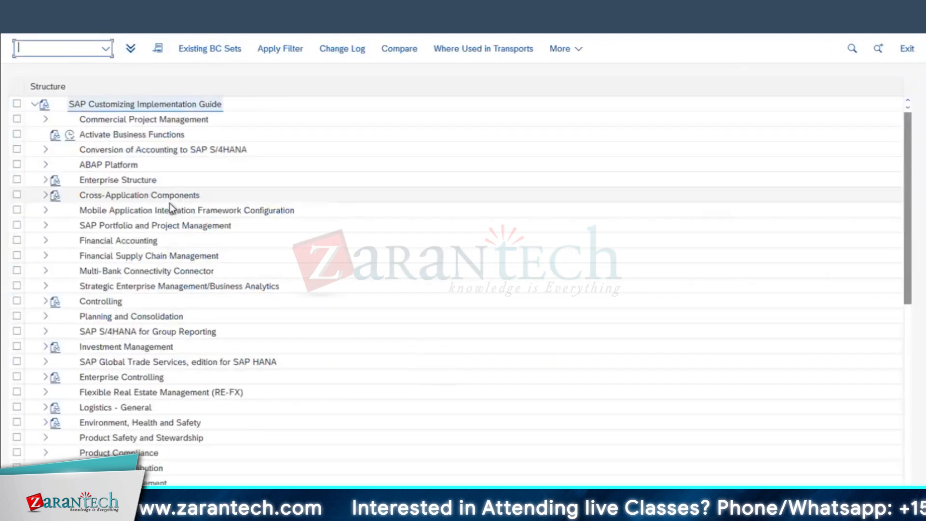
# Navigate Plant Maintenance and Customer Service > Maintenance and Service Orders and open Configure Order Types
pyautogui.scroll(-8, 169, 203)
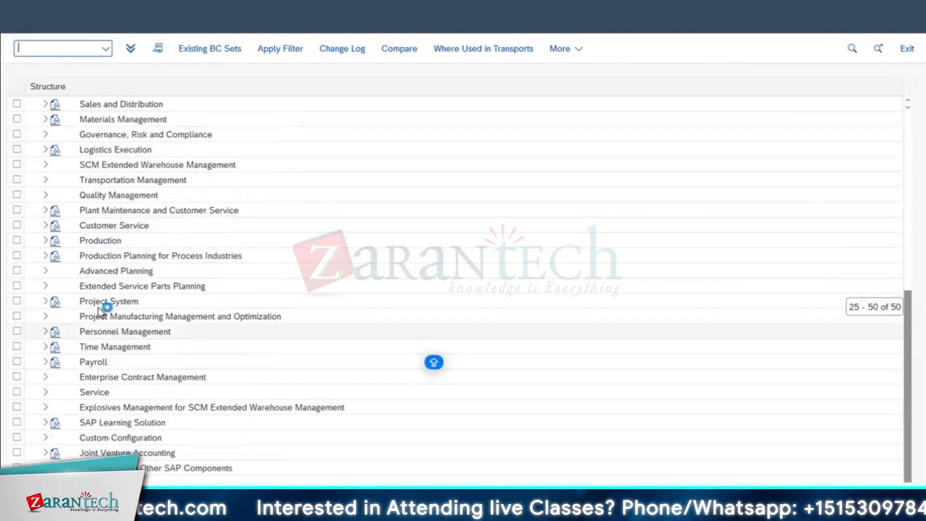
pyautogui.click(46, 211)
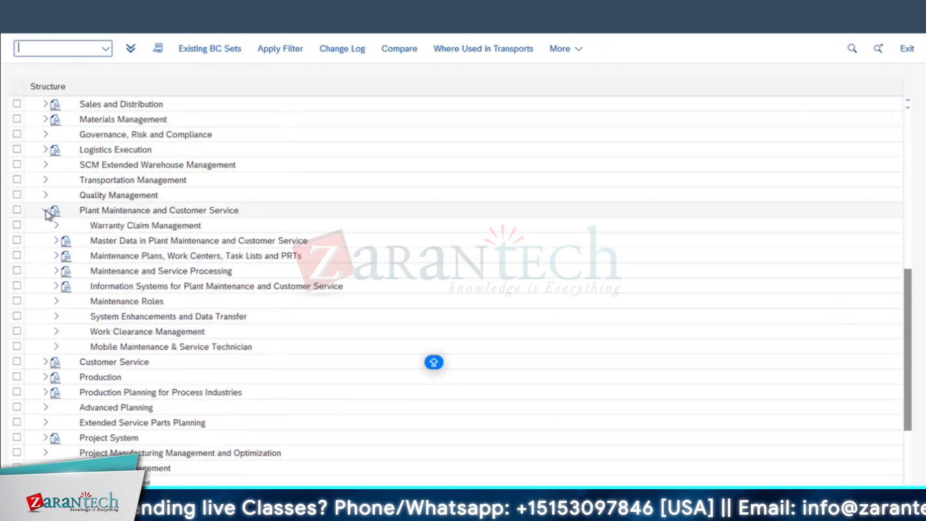
pyautogui.click(104, 270)
pyautogui.click(56, 270)
pyautogui.scroll(-1, 179, 305)
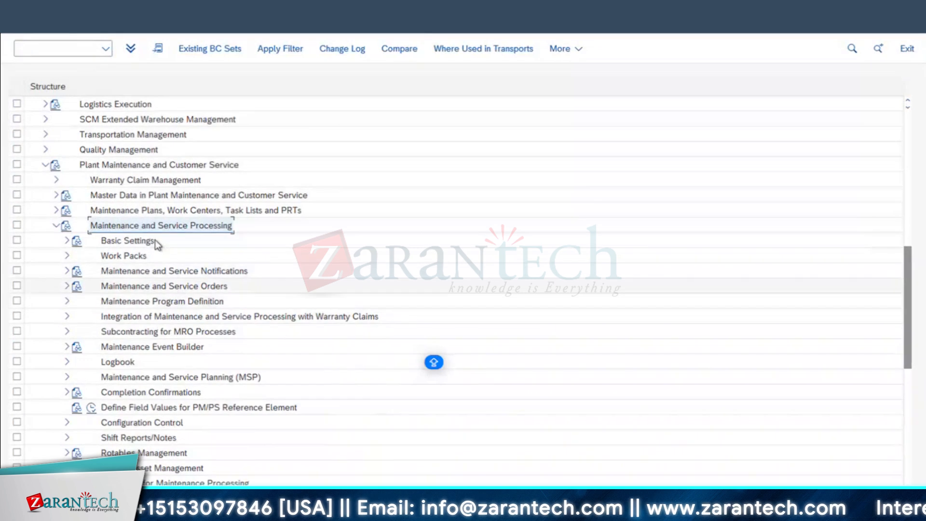
pyautogui.scroll(-2, 151, 275)
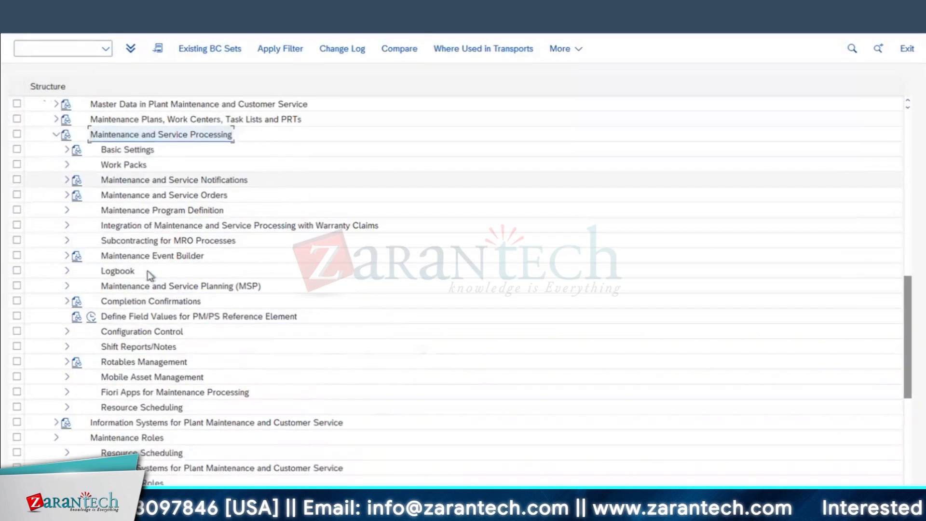
pyautogui.click(66, 196)
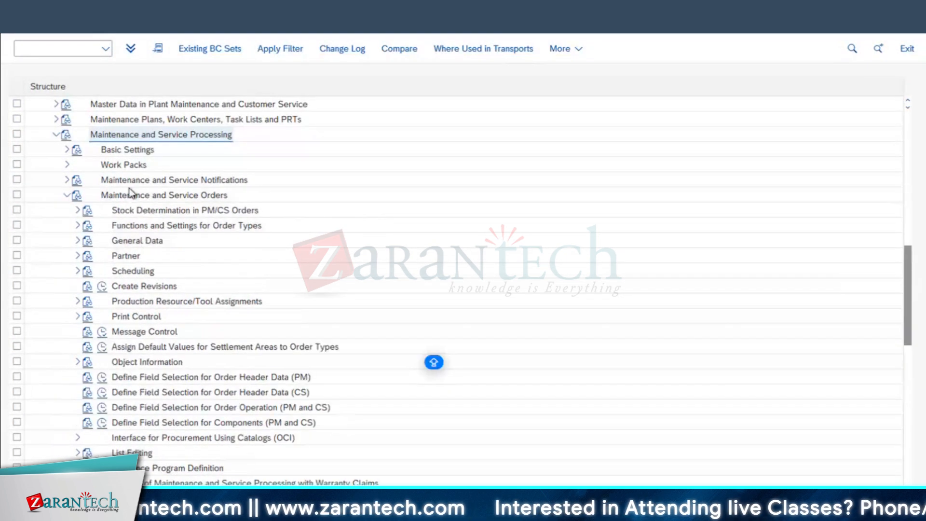
pyautogui.click(145, 226)
pyautogui.click(77, 226)
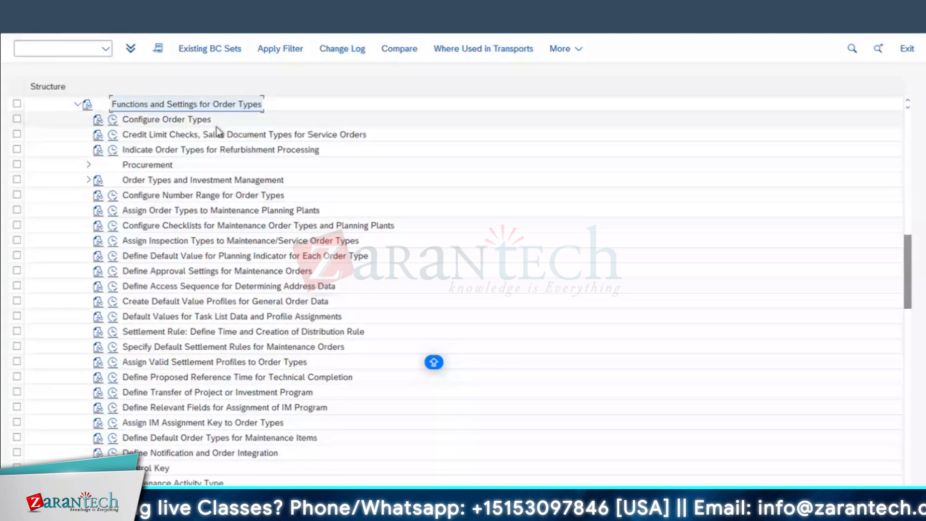
pyautogui.doubleClick(172, 119)
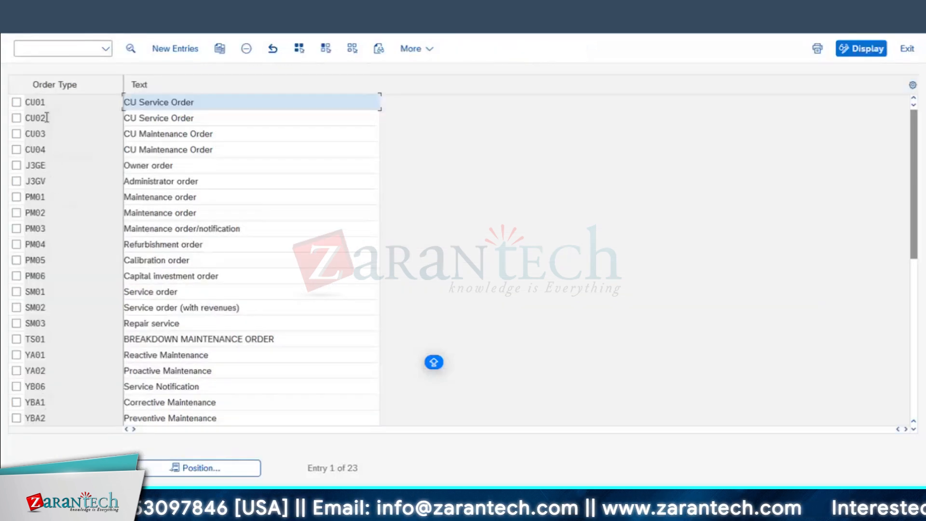
# Scroll the order type table and select the YA02 Proactive Maintenance row
pyautogui.click(49, 228)
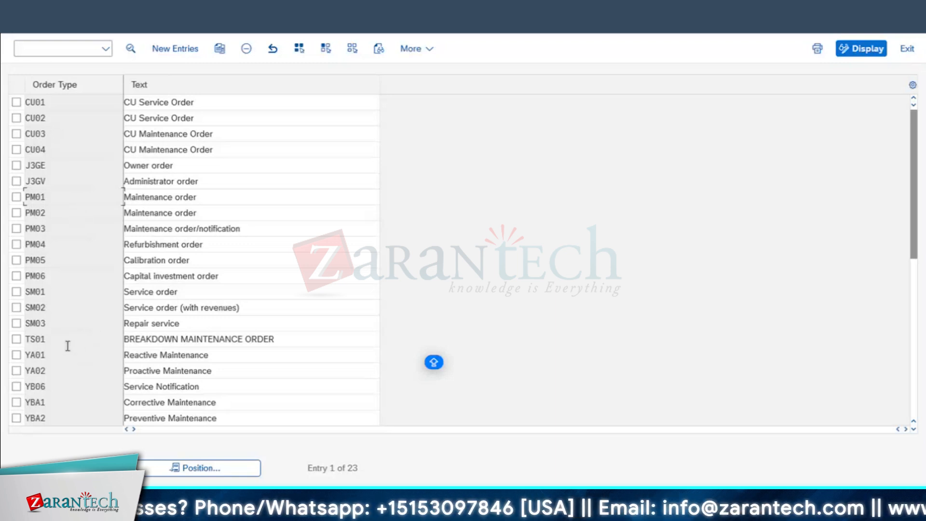
pyautogui.scroll(-2, 67, 346)
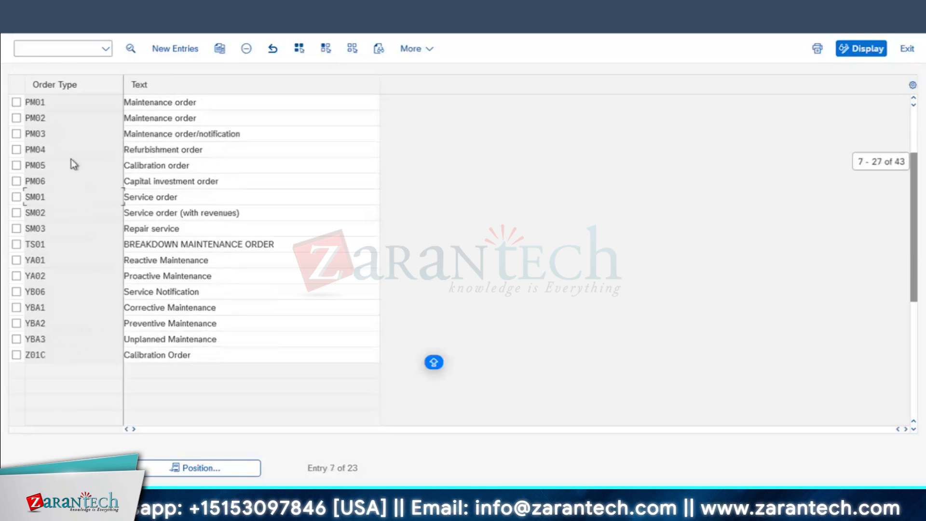
pyautogui.doubleClick(55, 263)
pyautogui.doubleClick(52, 275)
pyautogui.click(165, 273)
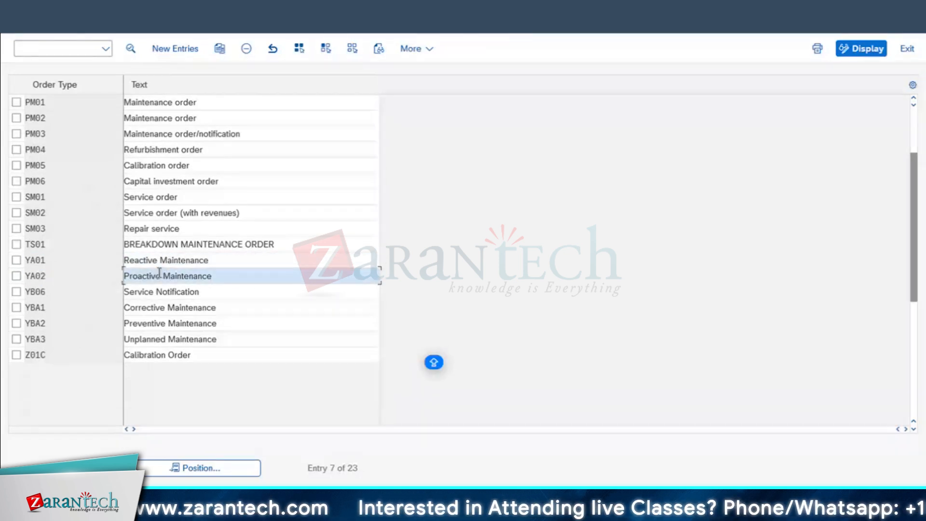
pyautogui.click(16, 275)
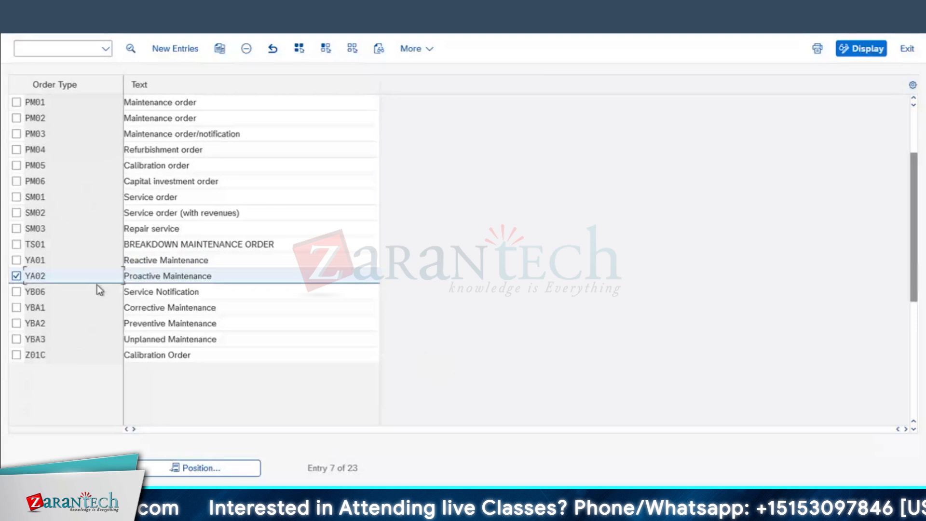
# Open the YA02 details, scroll through its settings, then go back twice to the IMG tree
pyautogui.doubleClick(37, 276)
pyautogui.scroll(-1, 352, 377)
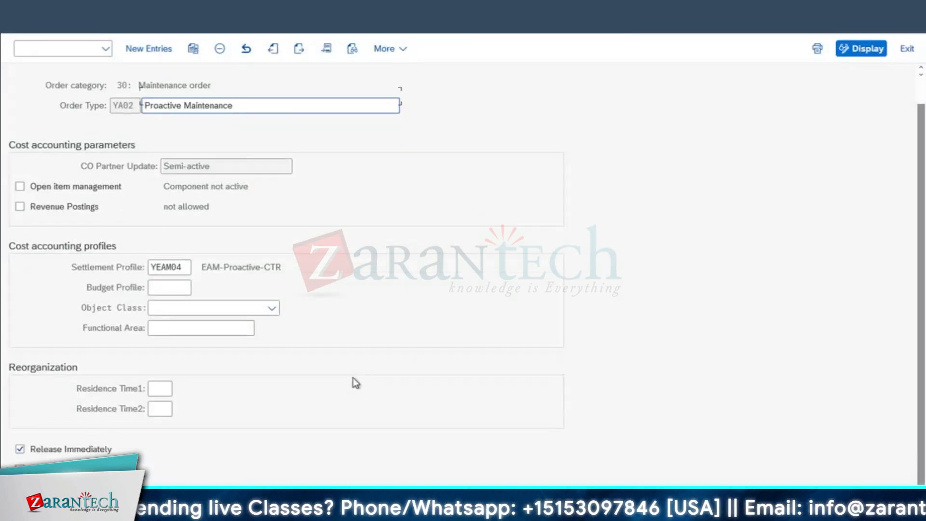
pyautogui.scroll(-1, 102, 441)
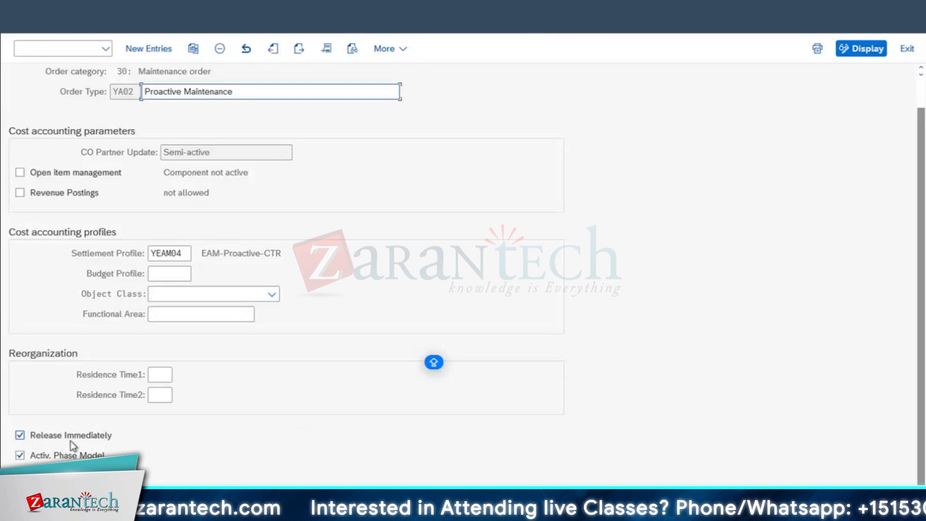
pyautogui.scroll(1, 140, 140)
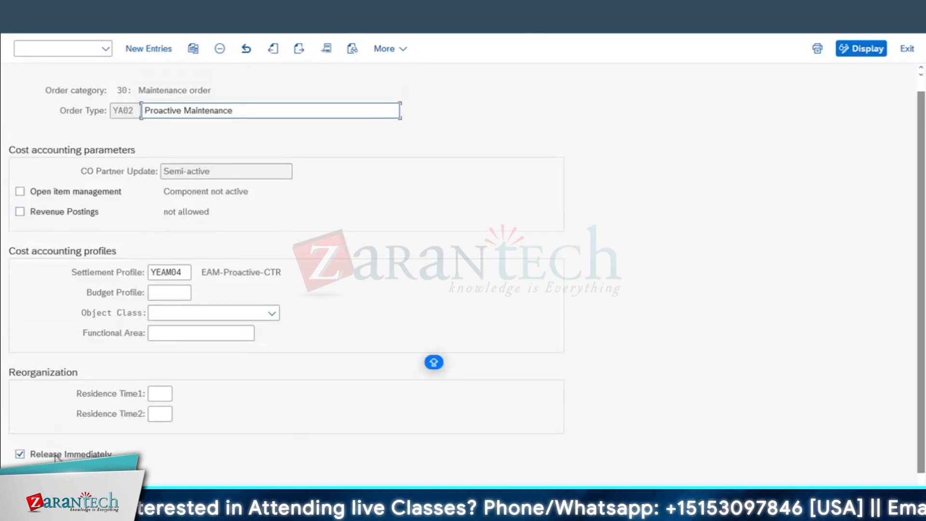
pyautogui.scroll(-1, 57, 457)
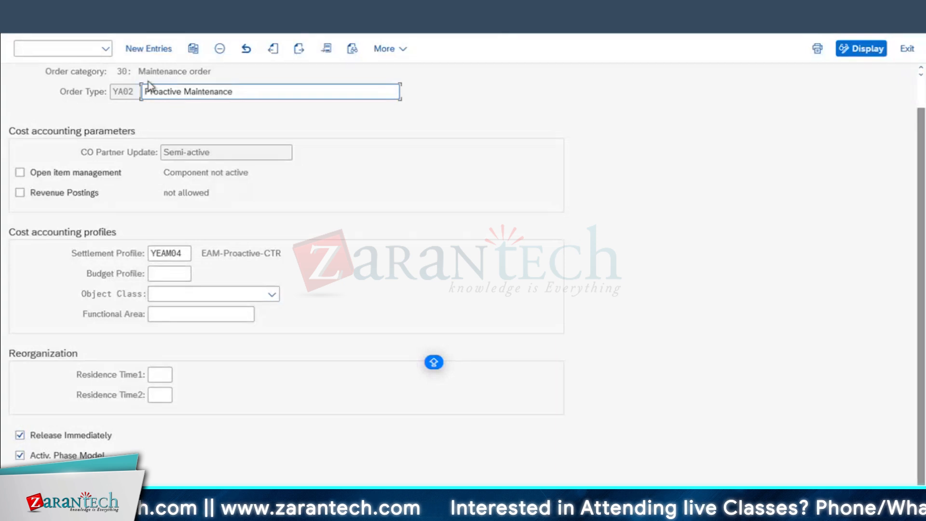
pyautogui.click(20, 20)
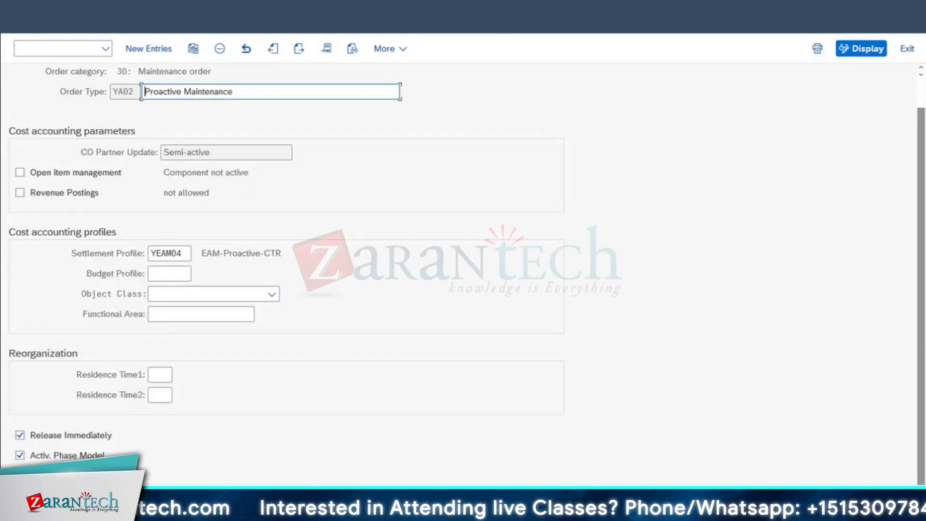
pyautogui.click(19, 21)
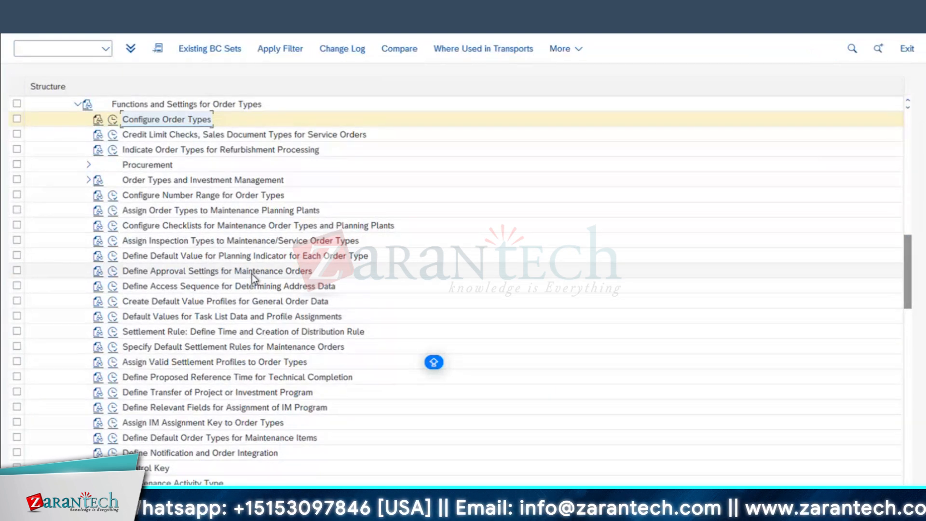
# Collapse Functions and Settings for Order Types, expand Fiori Apps for Maintenance Processing, and run Configure Overall Status Profiles
pyautogui.scroll(-4, 251, 273)
pyautogui.scroll(6, 232, 256)
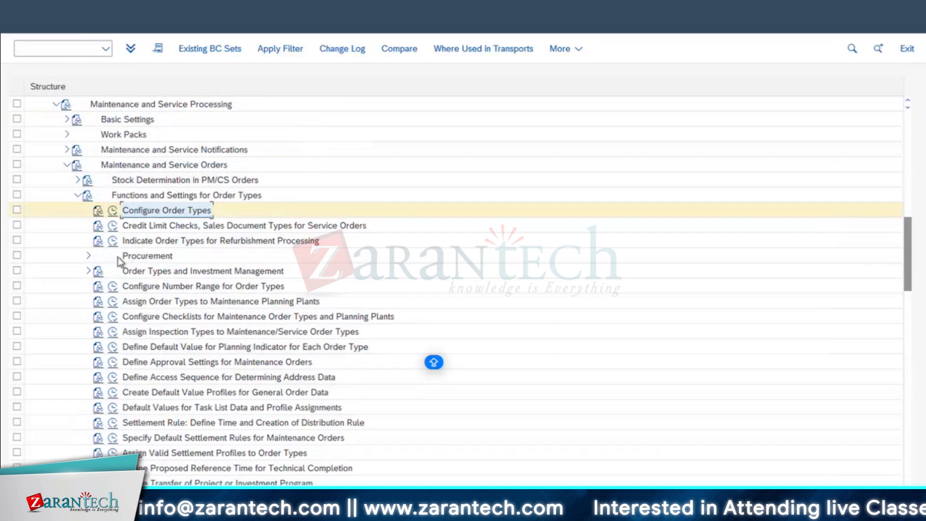
pyautogui.click(77, 196)
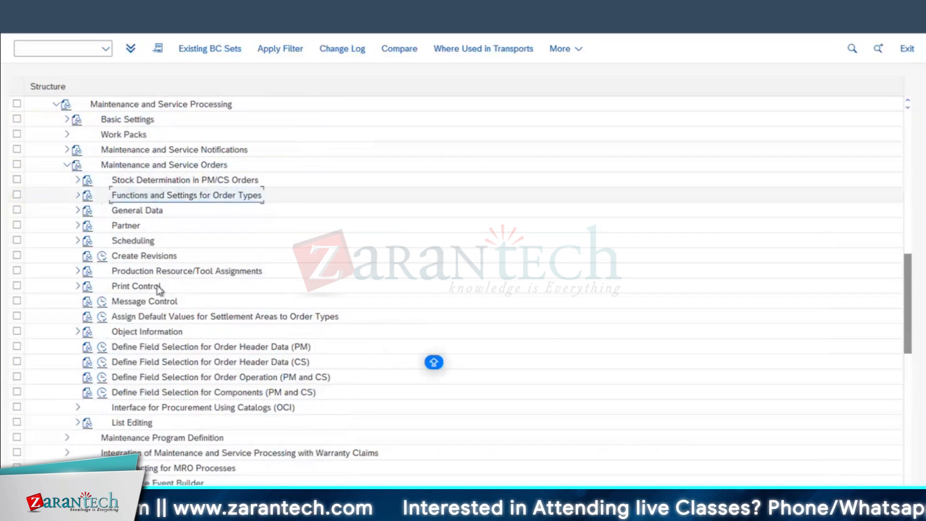
pyautogui.scroll(-1, 185, 436)
pyautogui.scroll(-1, 186, 436)
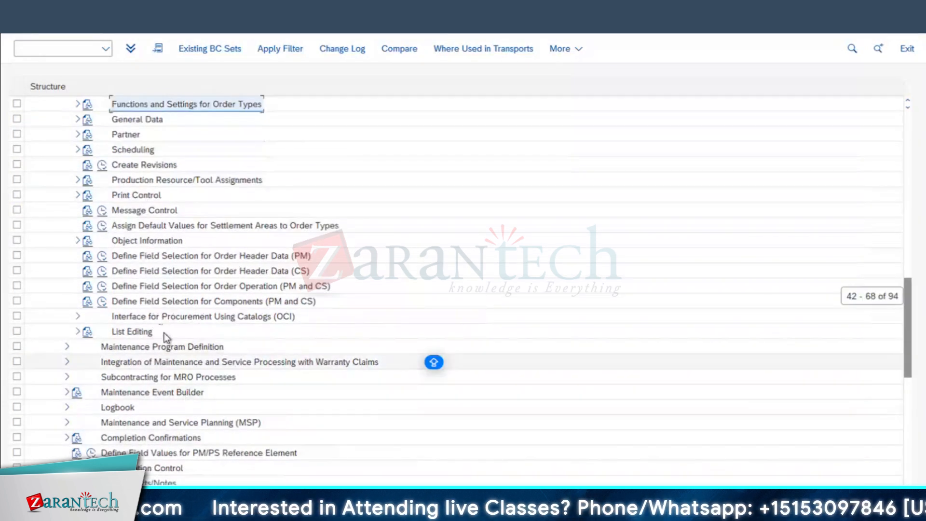
pyautogui.scroll(-1, 181, 382)
pyautogui.scroll(-4, 181, 383)
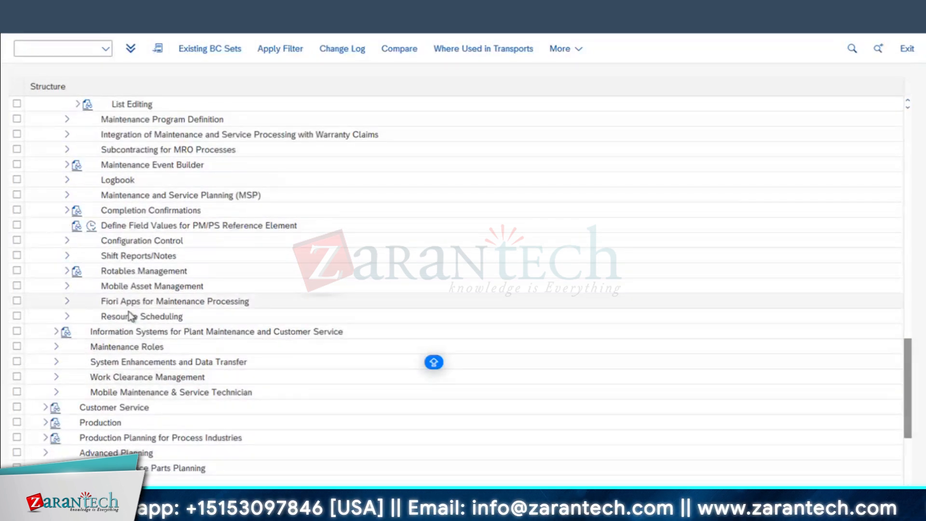
pyautogui.click(62, 301)
pyautogui.click(67, 301)
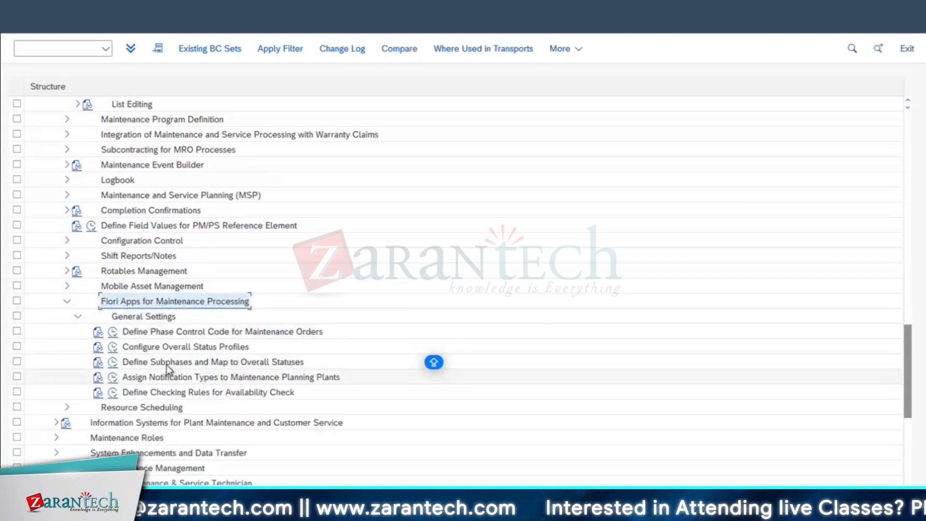
pyautogui.scroll(-2, 189, 343)
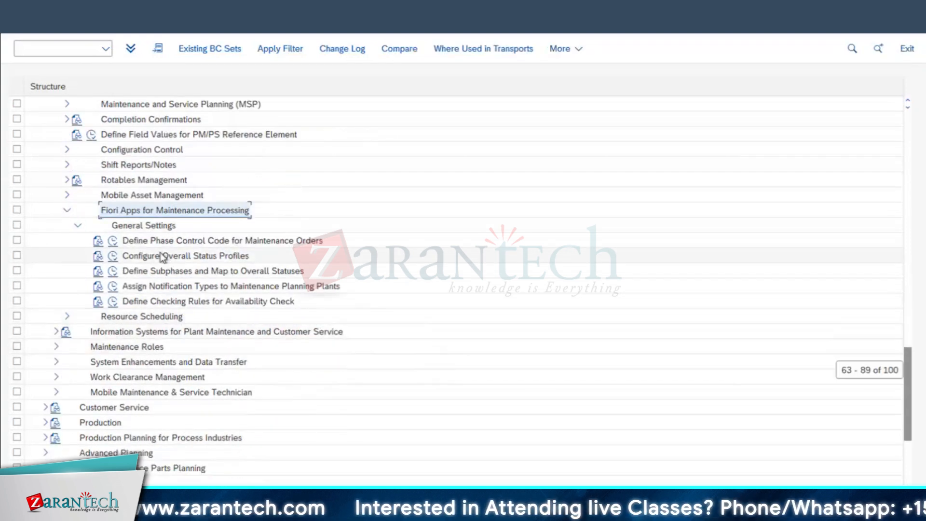
pyautogui.click(164, 257)
pyautogui.click(112, 256)
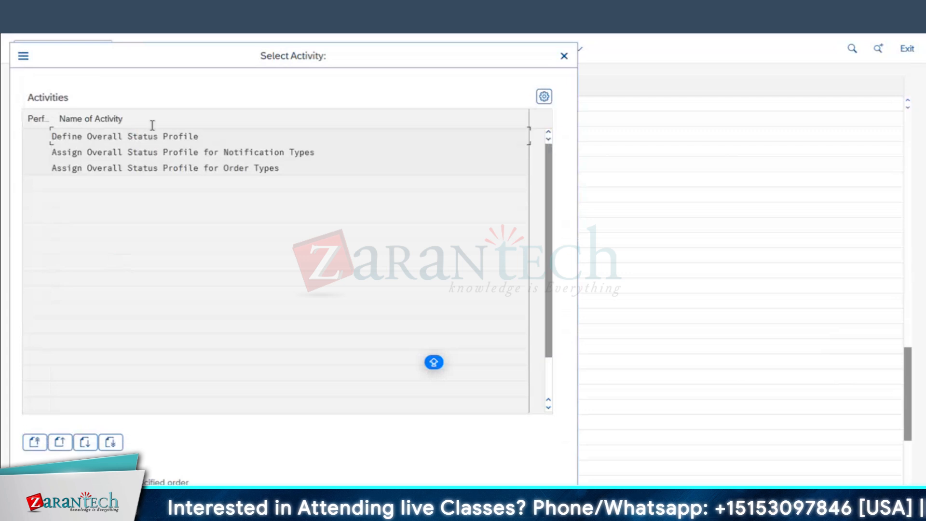
# Open Define Overall Status Profile, select PMSP2 Proactive Maintenance, and show its Overall Status entries
pyautogui.doubleClick(83, 139)
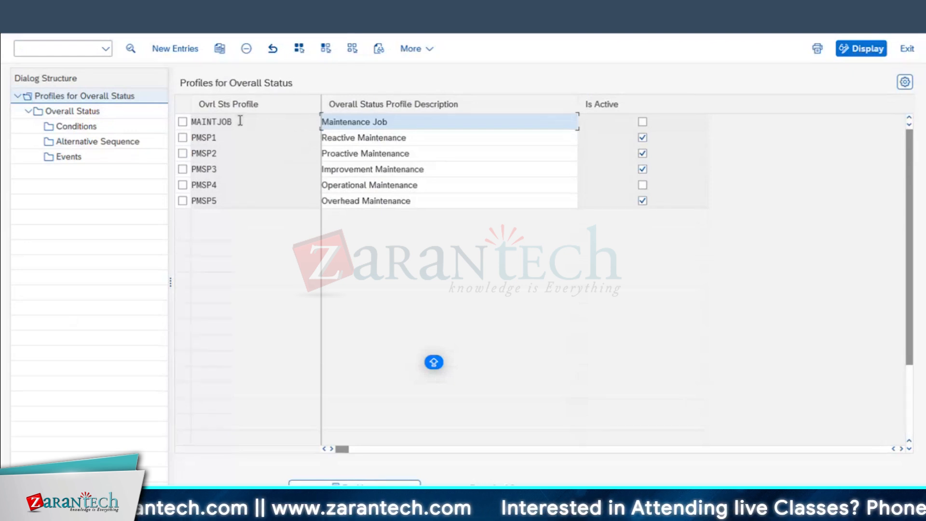
pyautogui.moveTo(240, 121); pyautogui.dragTo(142, 123)
pyautogui.moveTo(233, 139); pyautogui.dragTo(153, 138)
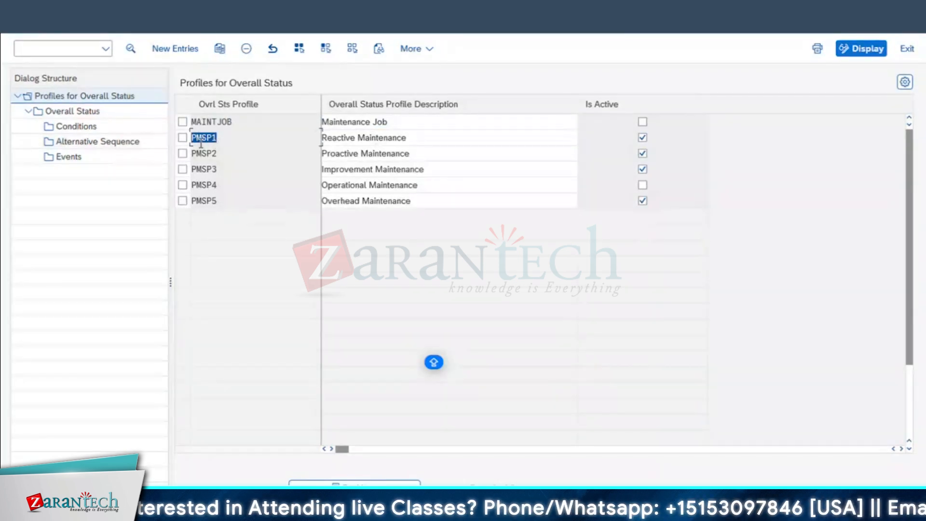
pyautogui.click(400, 166)
pyautogui.moveTo(413, 154); pyautogui.dragTo(320, 153)
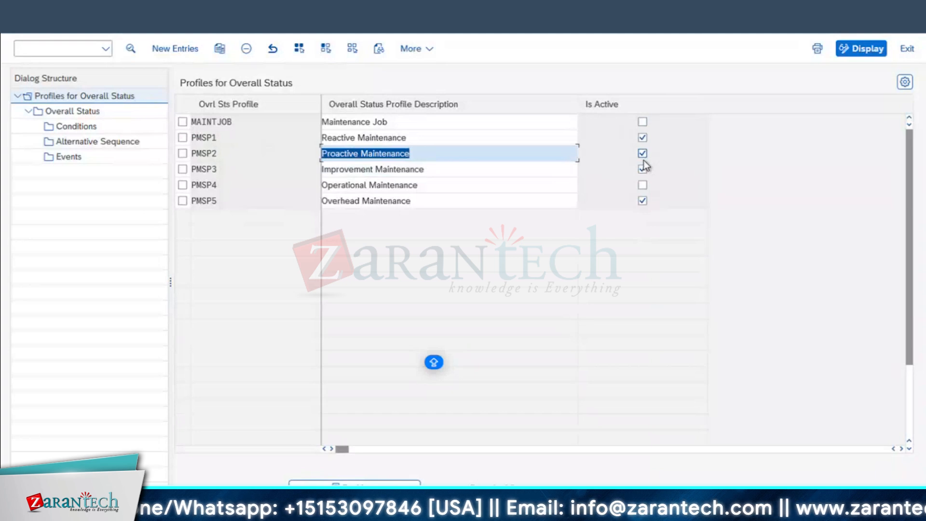
pyautogui.click(182, 154)
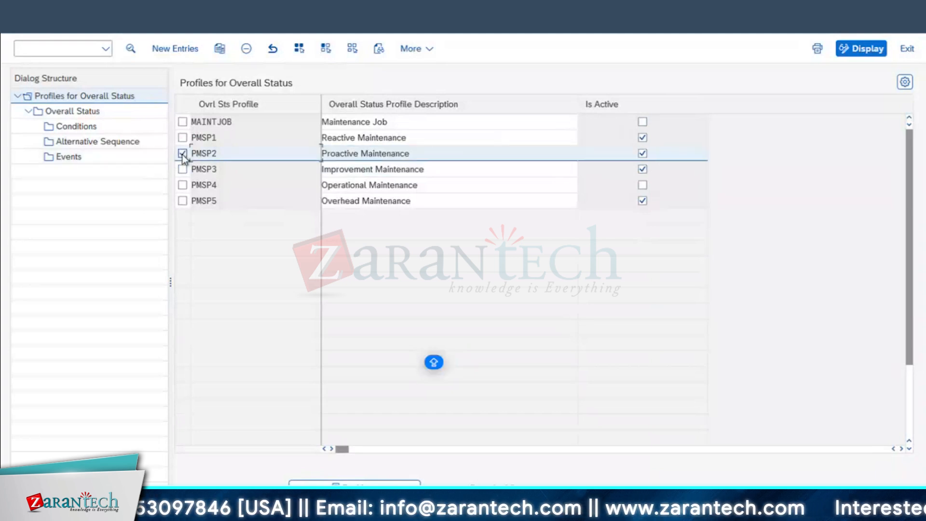
pyautogui.click(75, 113)
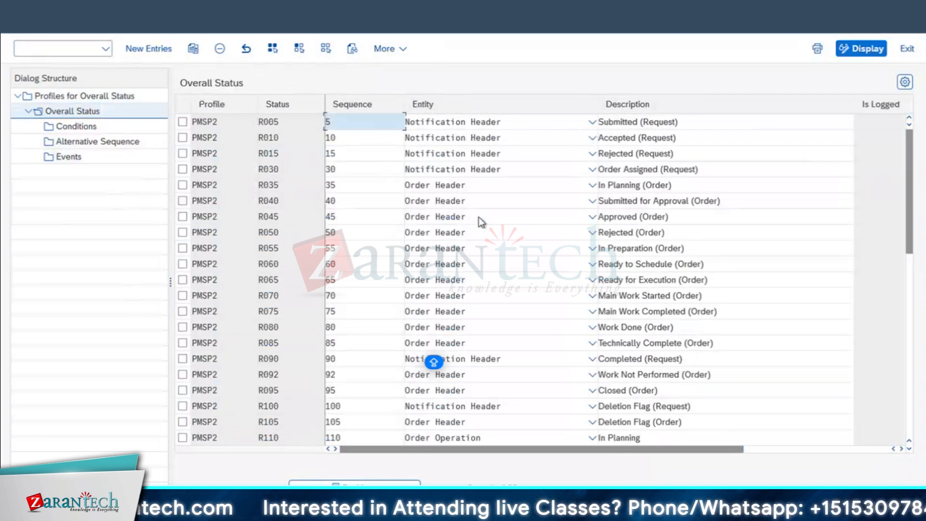
# Narrow the Sequence column and confirm status R005 keeps the Notification Header entity
pyautogui.moveTo(403, 100); pyautogui.dragTo(386, 100)
pyautogui.scroll(-3, 661, 390)
pyautogui.scroll(4, 651, 184)
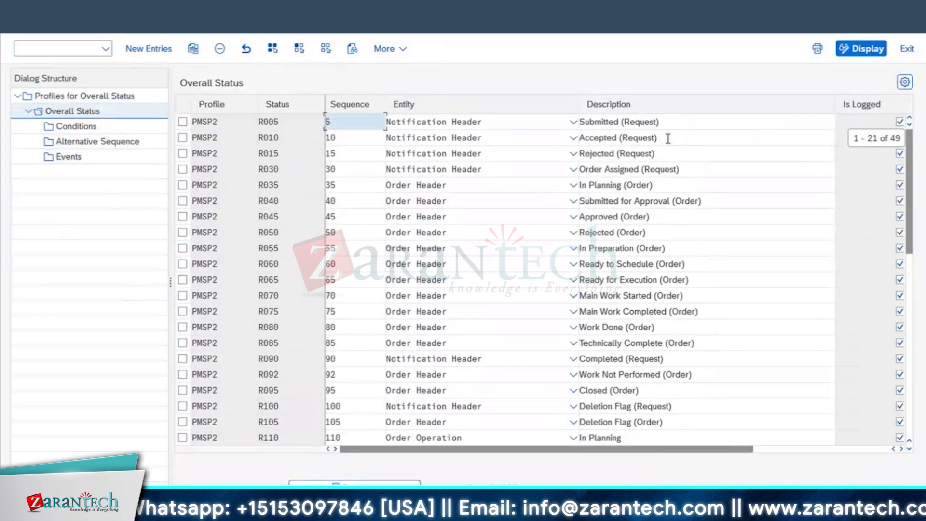
pyautogui.click(573, 124)
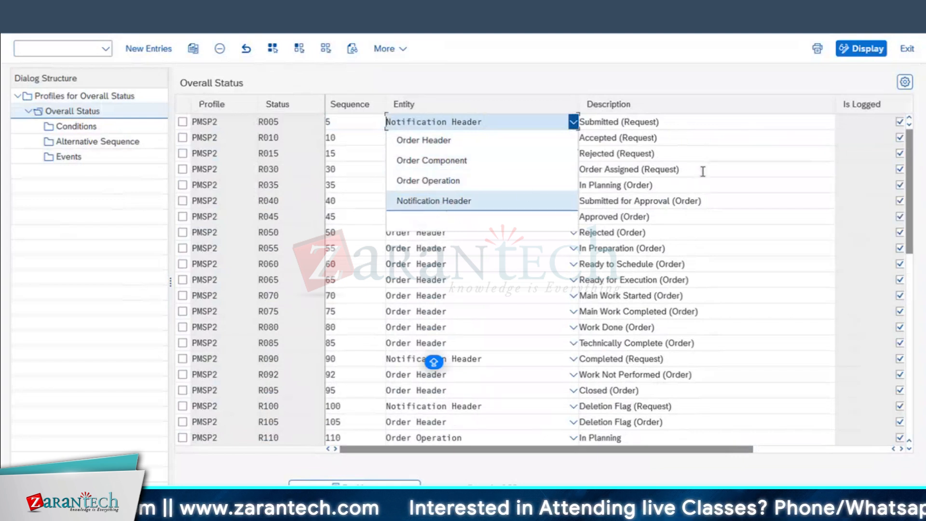
pyautogui.click(672, 175)
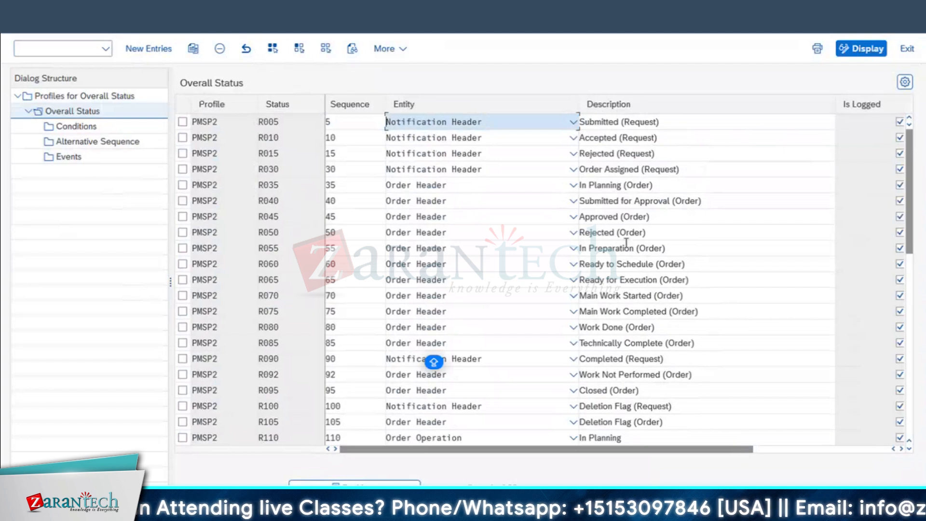
# Select status R005 Submitted (Request) and open its Conditions
pyautogui.scroll(-1, 627, 237)
pyautogui.scroll(-4, 625, 243)
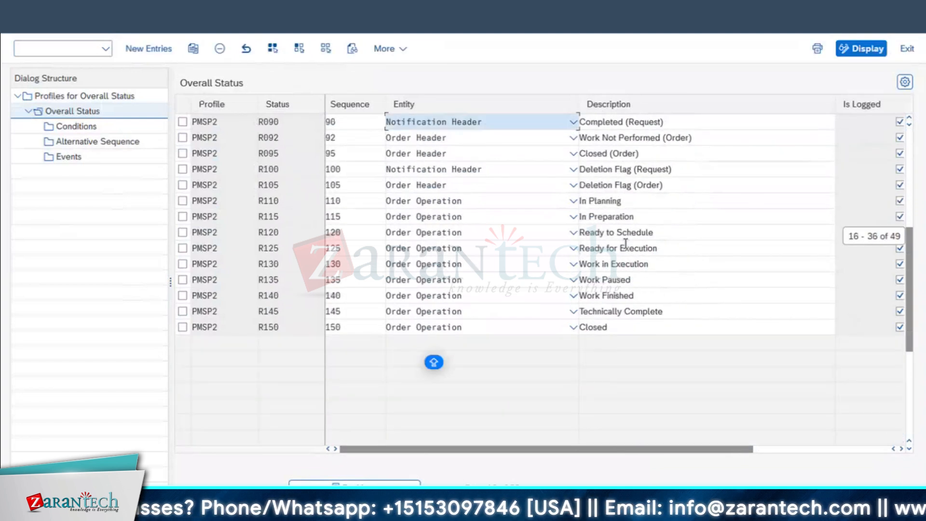
pyautogui.scroll(1, 630, 273)
pyautogui.scroll(4, 630, 273)
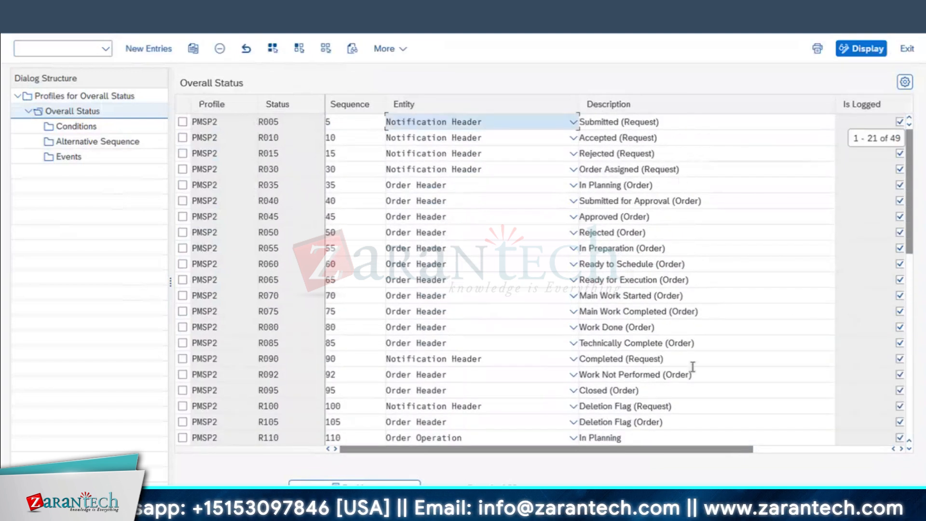
pyautogui.moveTo(874, 450); pyautogui.dragTo(734, 448)
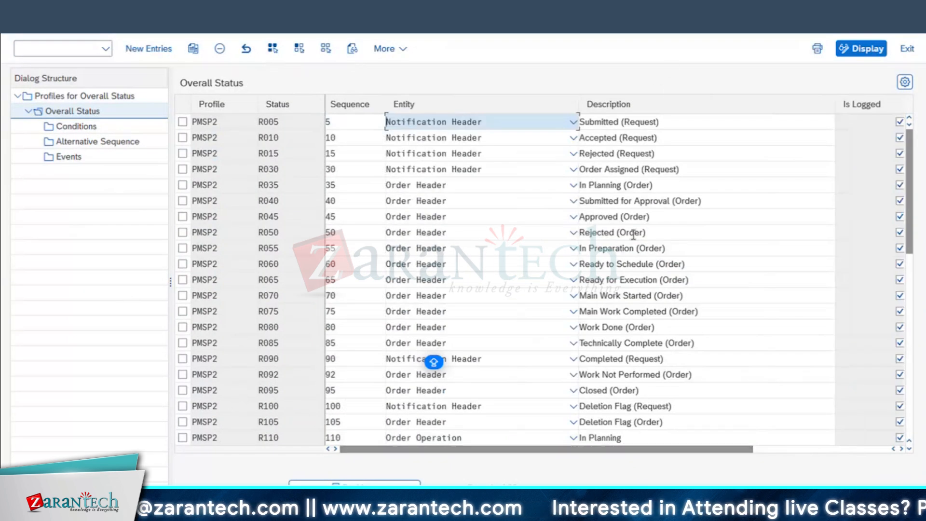
pyautogui.click(184, 122)
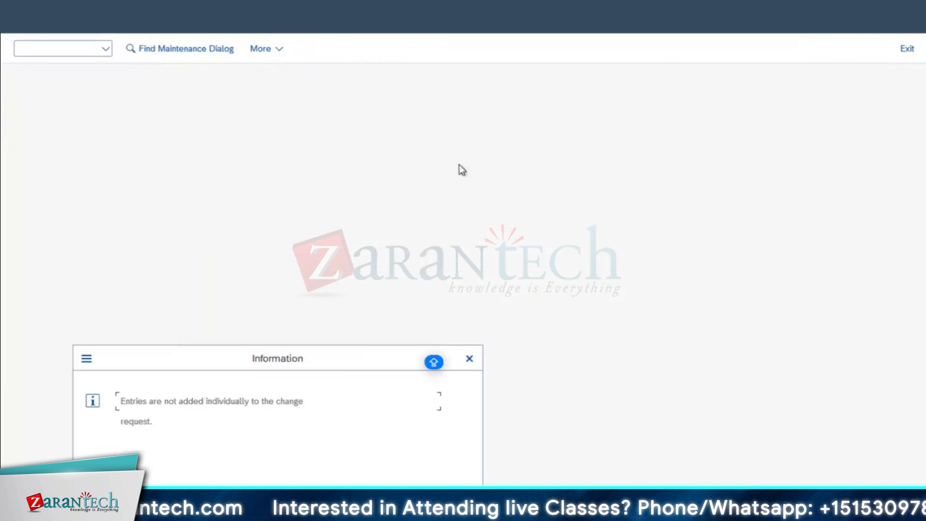
# Dismiss the information message and review the Approval: Required and Outstanding status descriptions
pyautogui.click(469, 358)
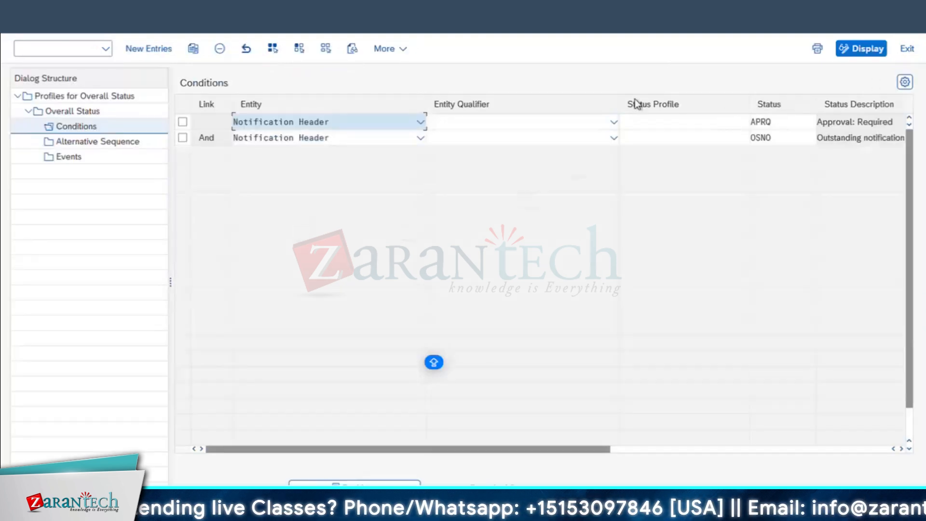
pyautogui.moveTo(619, 98); pyautogui.dragTo(518, 92)
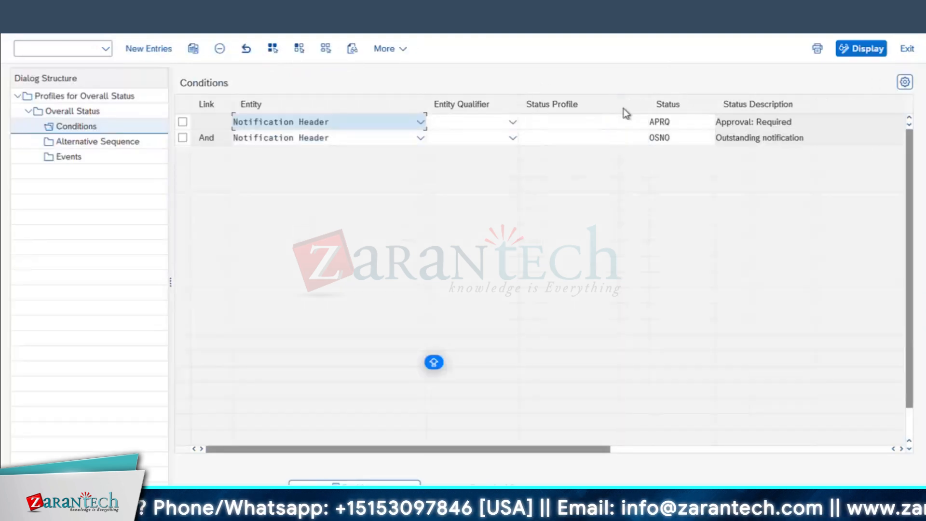
pyautogui.moveTo(802, 123); pyautogui.dragTo(649, 121)
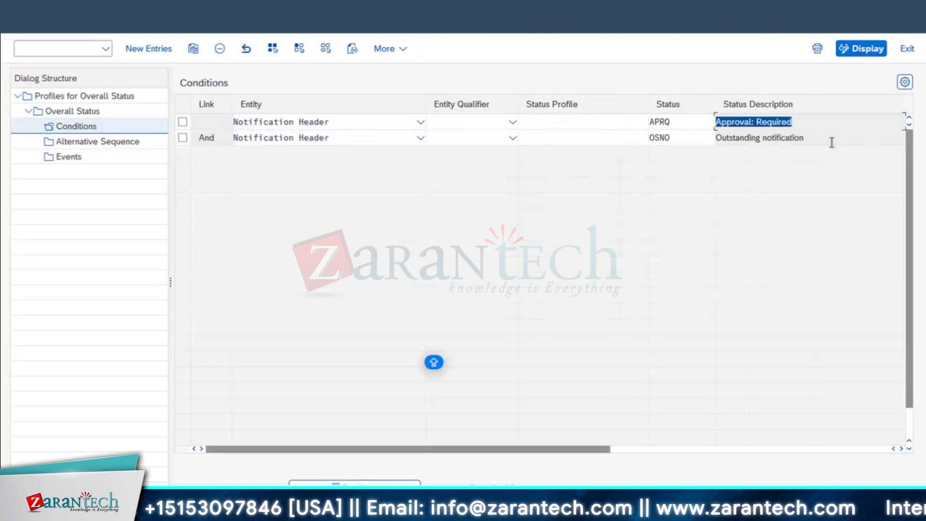
pyautogui.moveTo(820, 139); pyautogui.dragTo(534, 194)
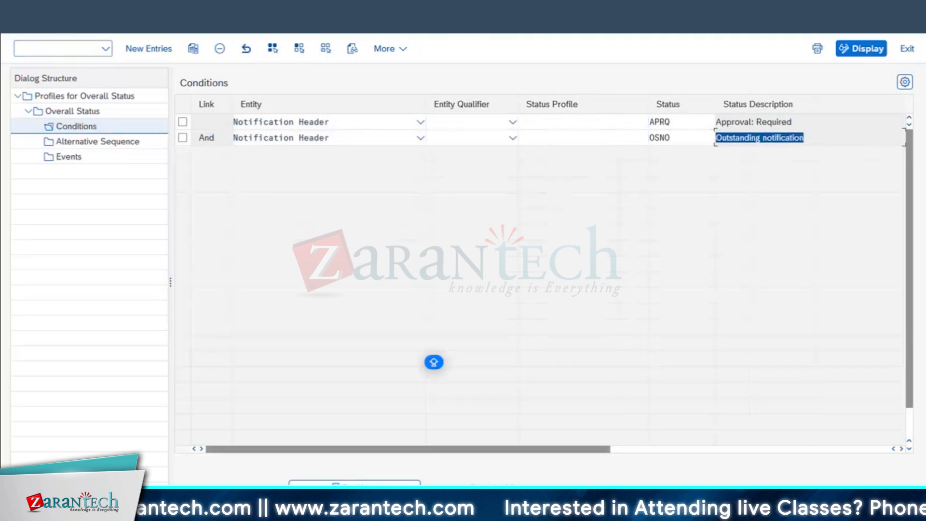
# Open profile PMSP2 from Profiles for Overall Status, go back, then switch to SAP Home
pyautogui.click(72, 111)
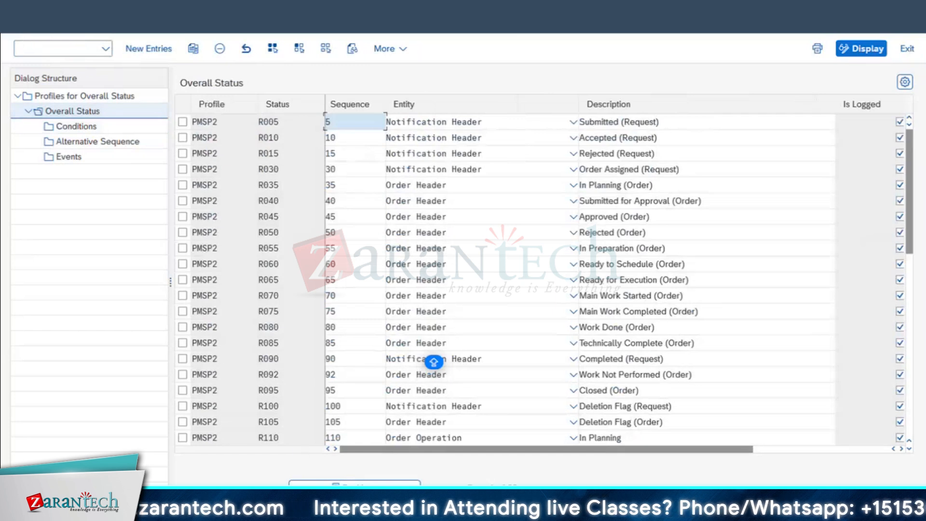
pyautogui.click(84, 95)
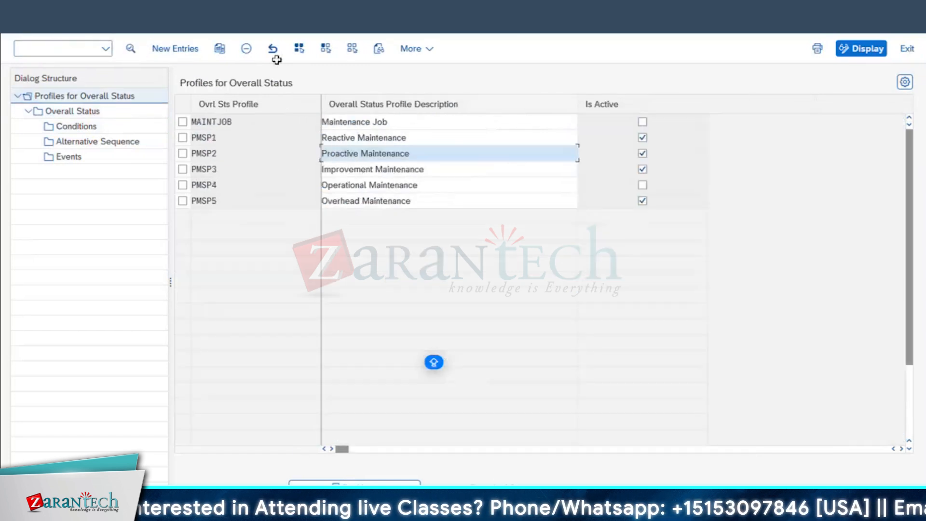
pyautogui.doubleClick(218, 154)
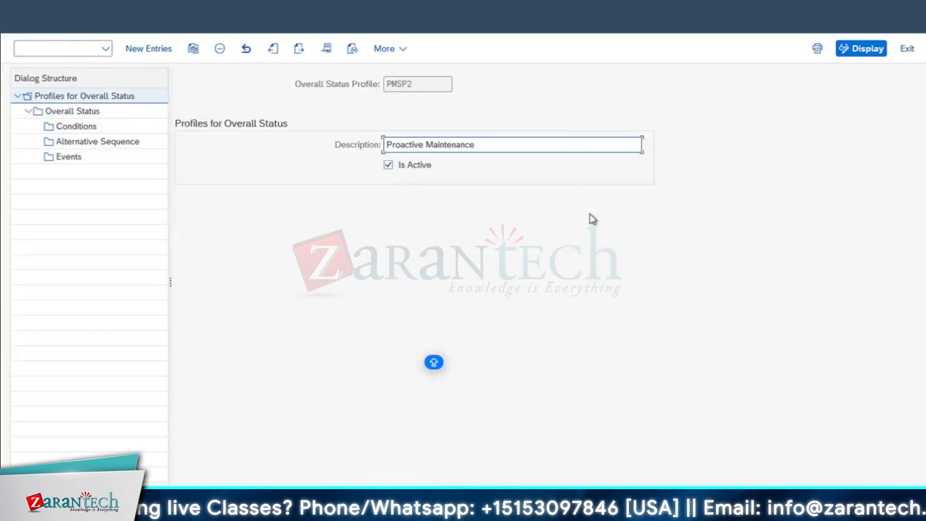
pyautogui.click(24, 39)
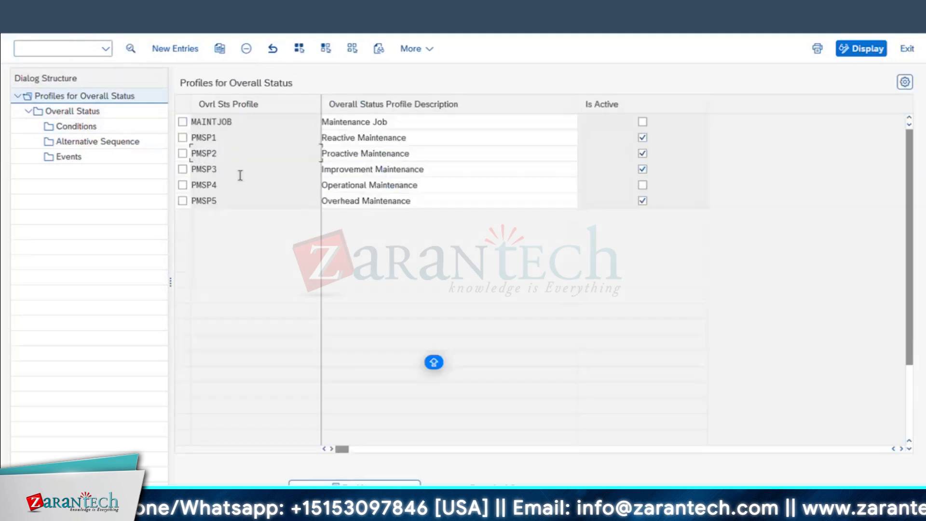
pyautogui.click(202, 516)
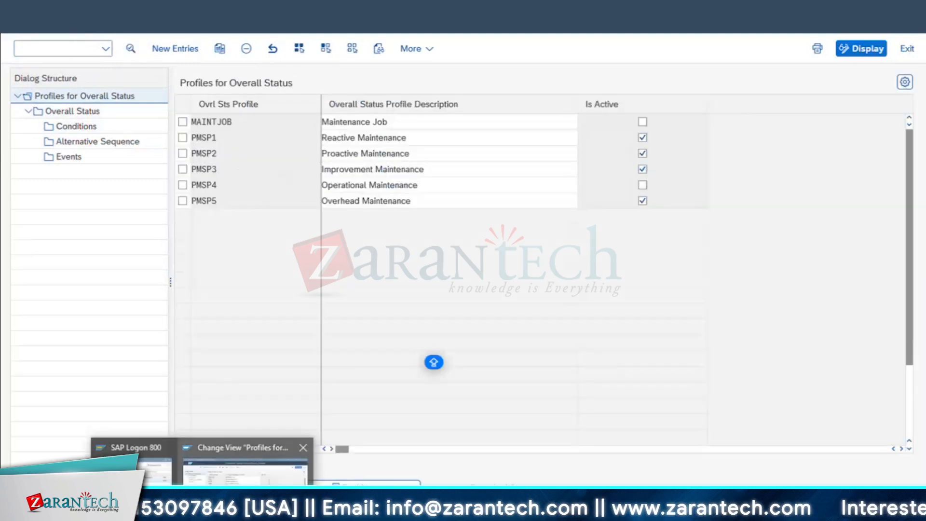
pyautogui.click(179, 514)
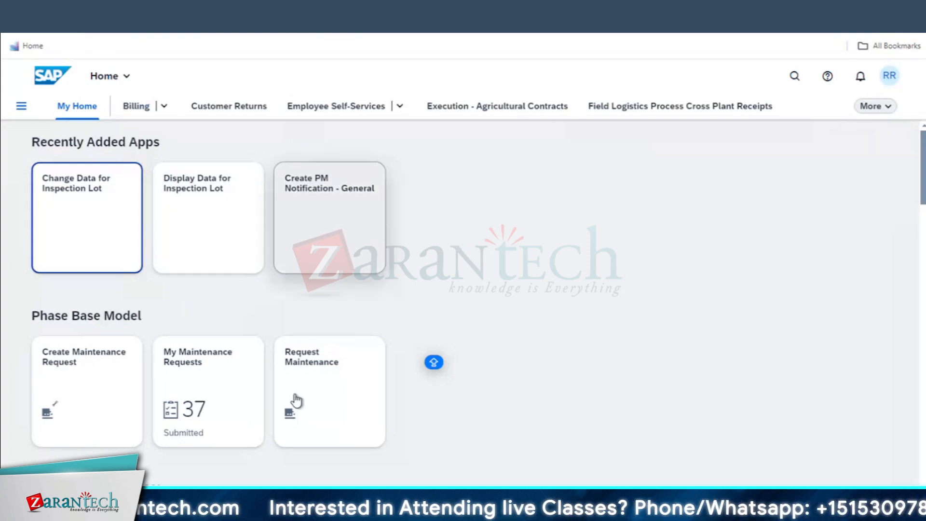
# In Excel, enter PREVENTIVE MAINTENANCE in K4 and autofit column K
pyautogui.press('super+Tab')
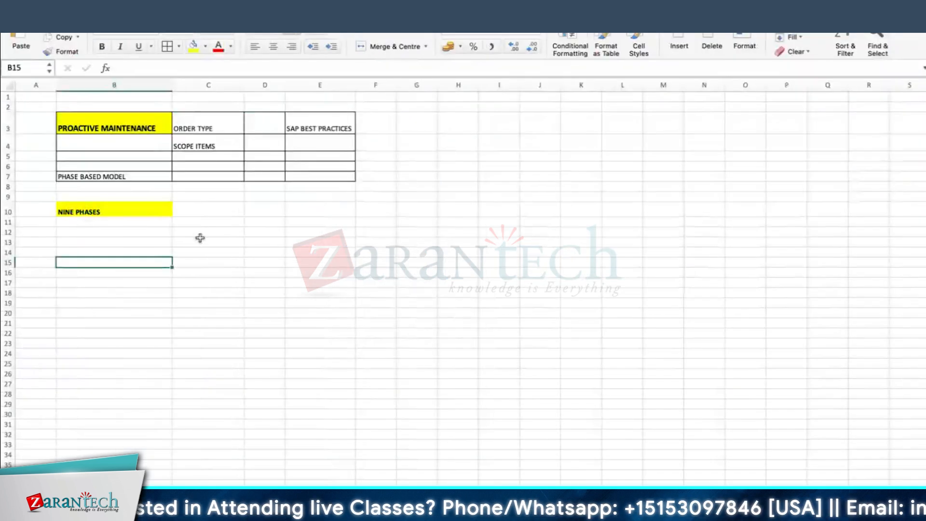
pyautogui.click(85, 135)
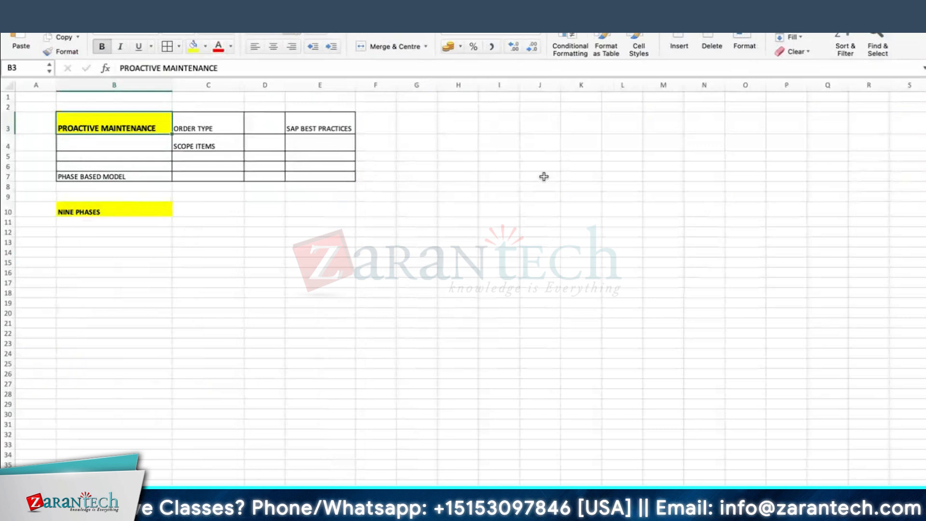
pyautogui.click(572, 143)
pyautogui.write('pr')
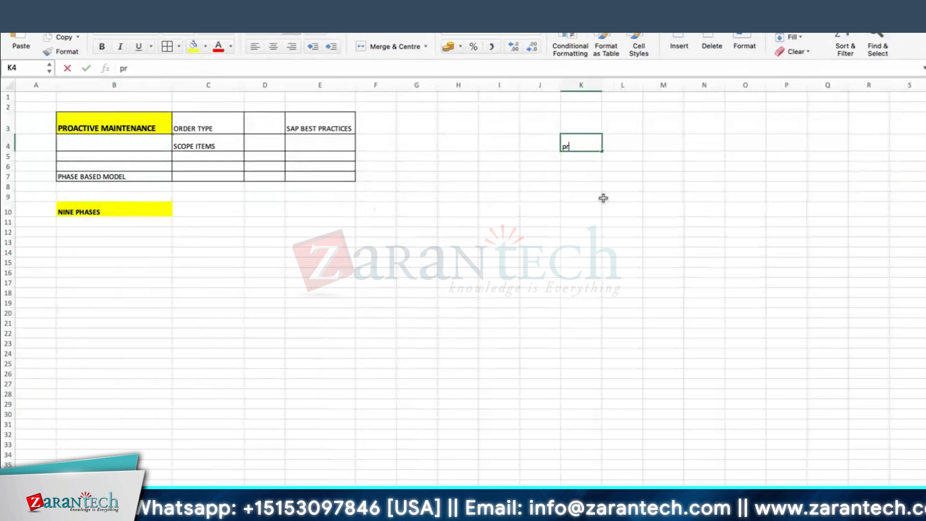
pyautogui.write('eventive')
pyautogui.press('Escape')
pyautogui.write('PREVE')
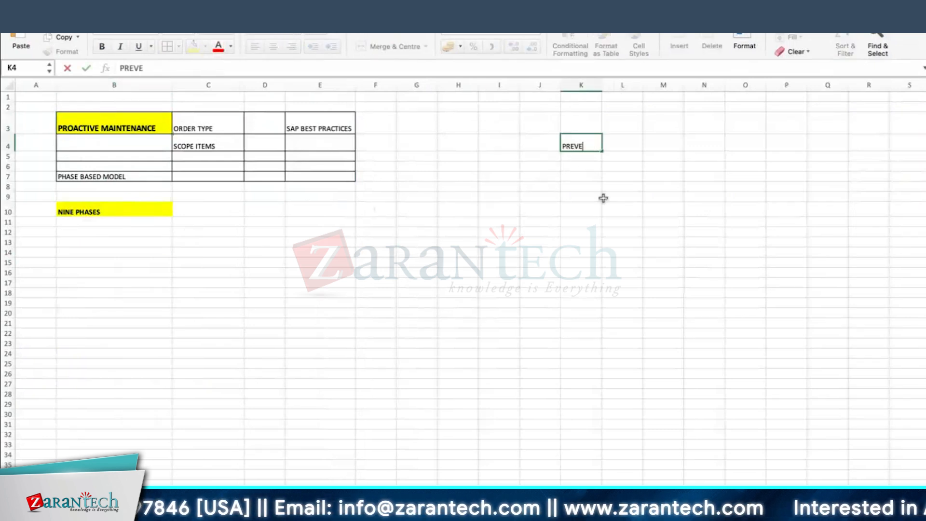
pyautogui.write('NTIVE MAIN')
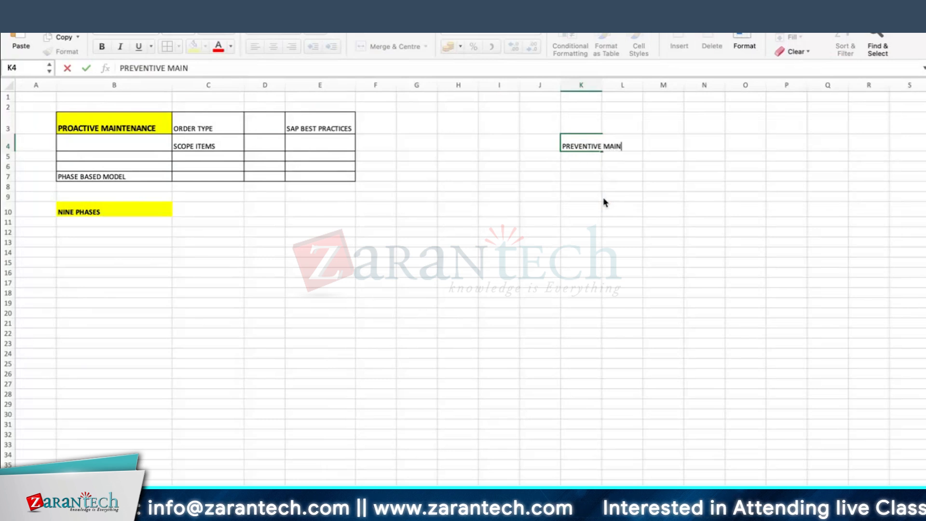
pyautogui.write('TENANCE')
pyautogui.press('Return')
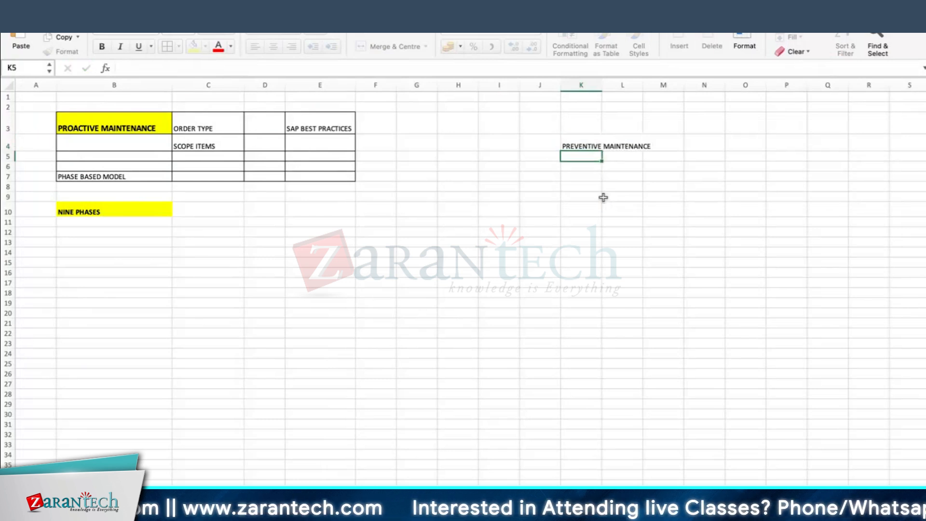
pyautogui.doubleClick(599, 88)
# Enter PLANNED in K6 with '1M, 3M, 6M ETC' beside it in L6
pyautogui.click(588, 166)
pyautogui.write('PLAN')
pyautogui.press('Return')
pyautogui.press('Return')
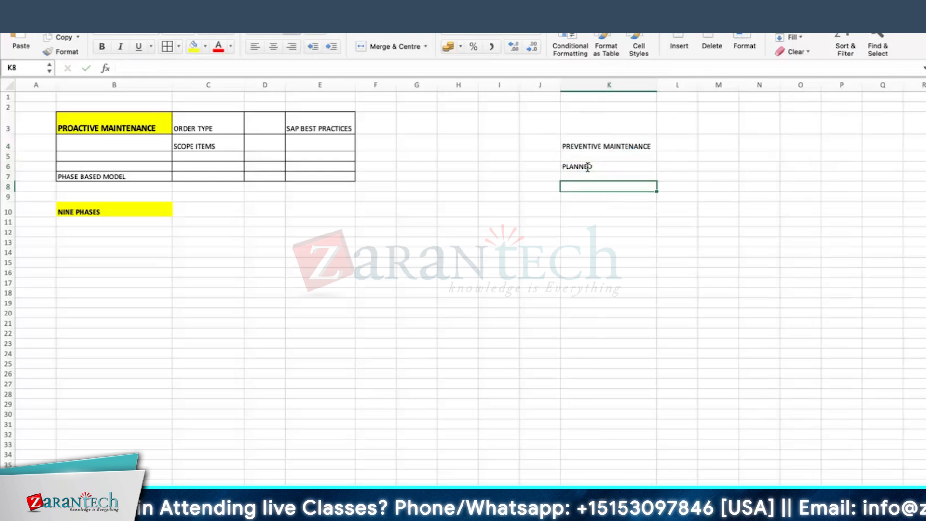
pyautogui.click(671, 176)
pyautogui.click(674, 155)
pyautogui.click(675, 166)
pyautogui.write('1M, 3M, ')
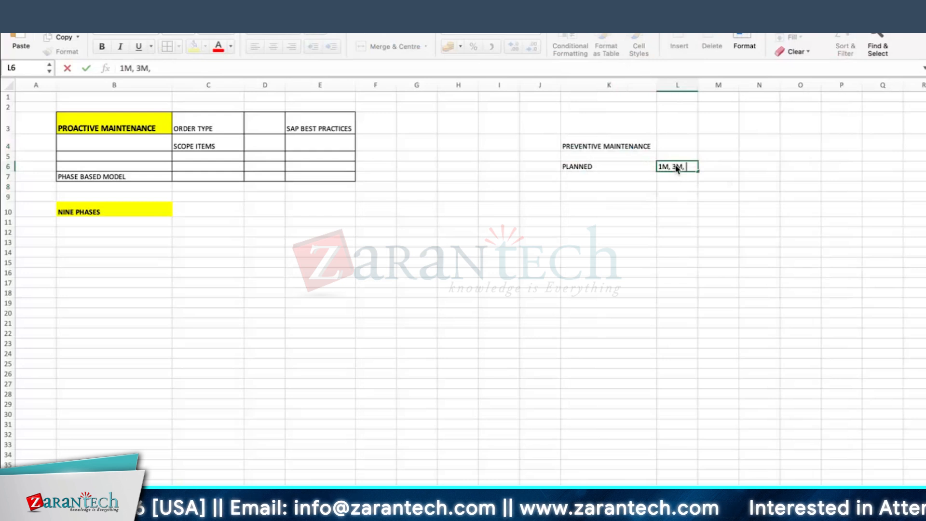
pyautogui.write('6M')
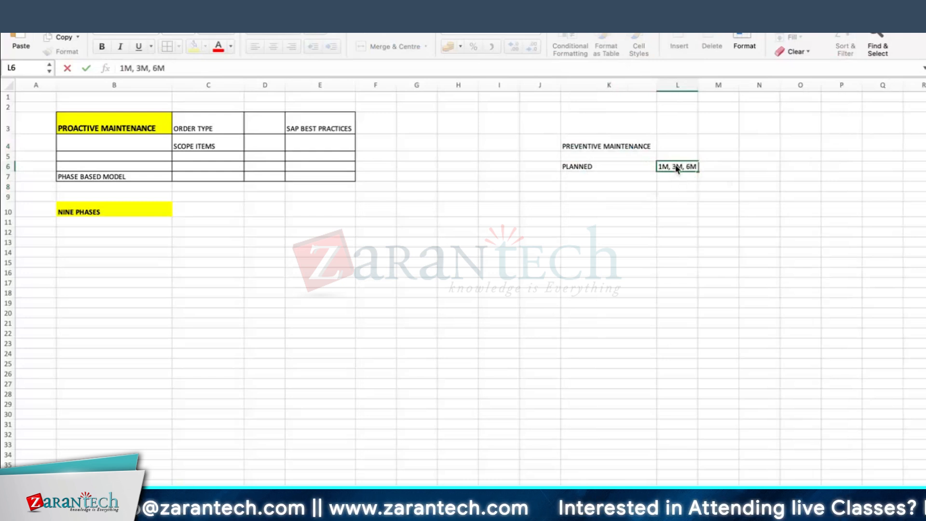
pyautogui.write(' ETC')
pyautogui.press('Return')
# List 3M TO 6M, 4.5M, and INSPECTION down column K from K10
pyautogui.click(580, 206)
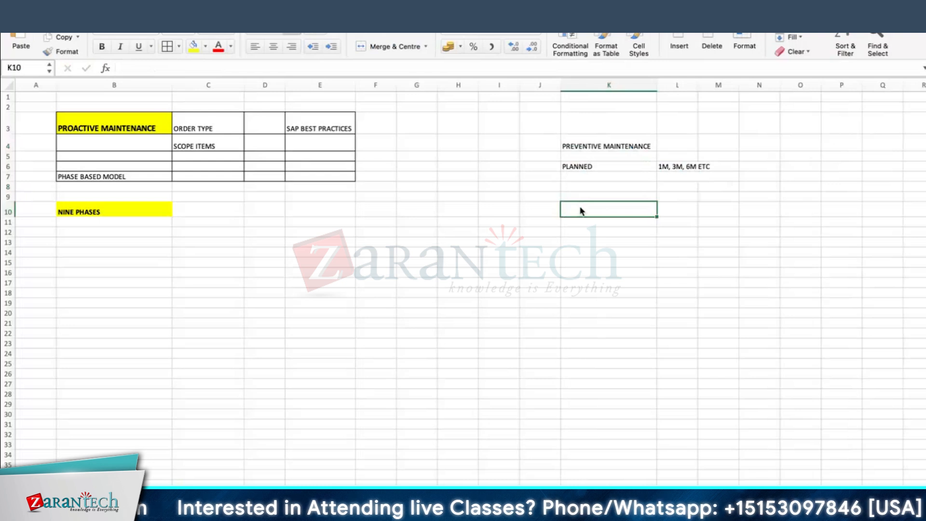
pyautogui.write('3M TO 6M')
pyautogui.press('Return')
pyautogui.press('Return')
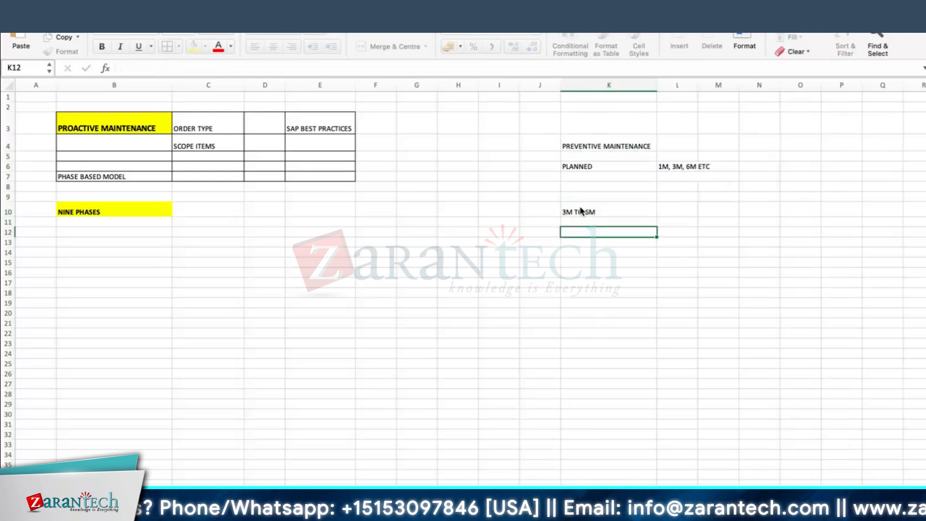
pyautogui.write('4.5')
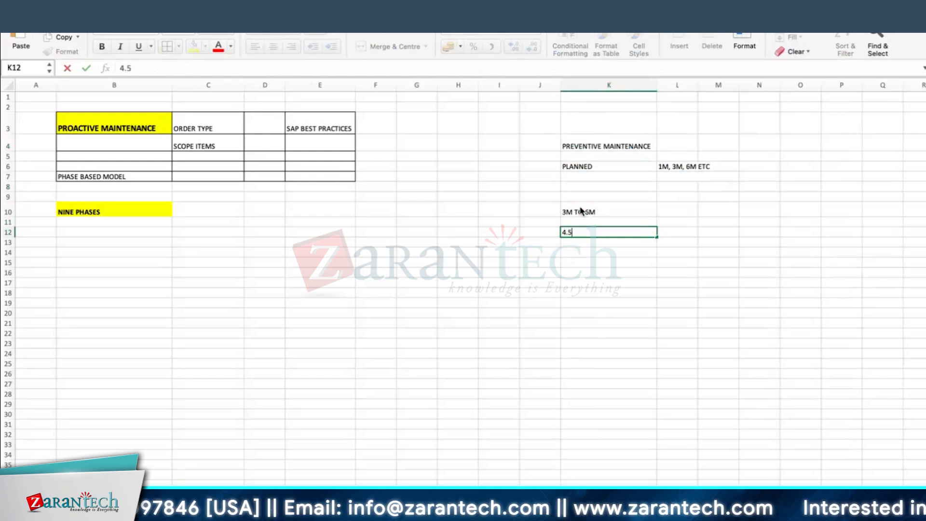
pyautogui.press('capslock')
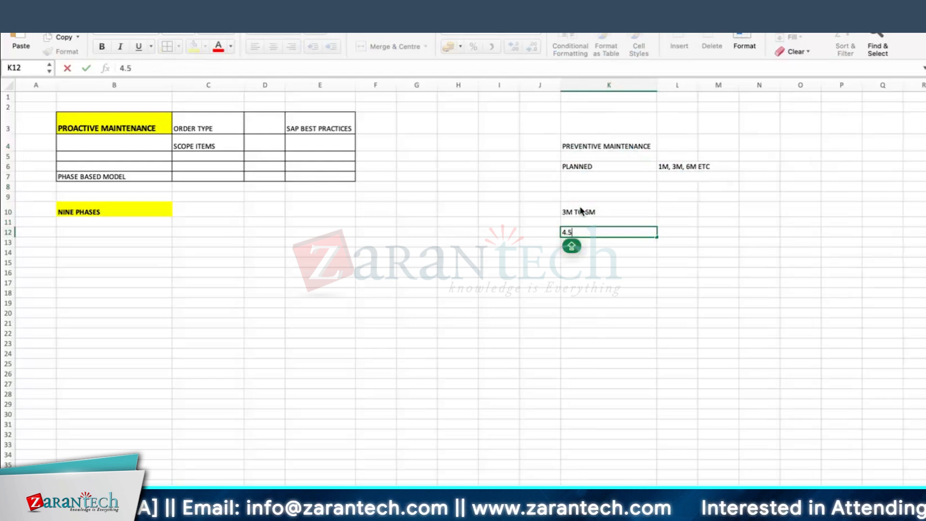
pyautogui.write('5M,')
pyautogui.press('Return')
pyautogui.press('Return')
pyautogui.write('INSPECTION')
pyautogui.press('Return')
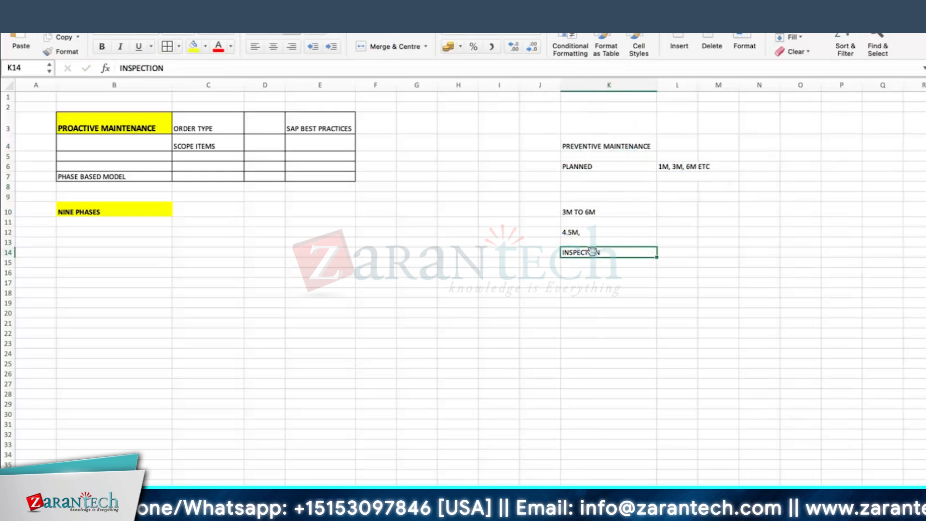
# Review the 4.5M and INSPECTION notes and select cell J14
pyautogui.click(577, 232)
pyautogui.click(578, 271)
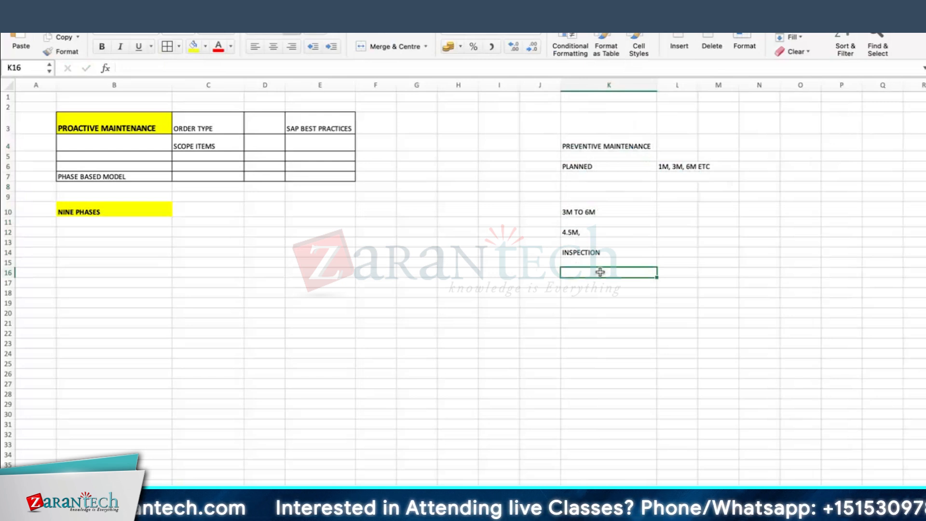
pyautogui.click(596, 251)
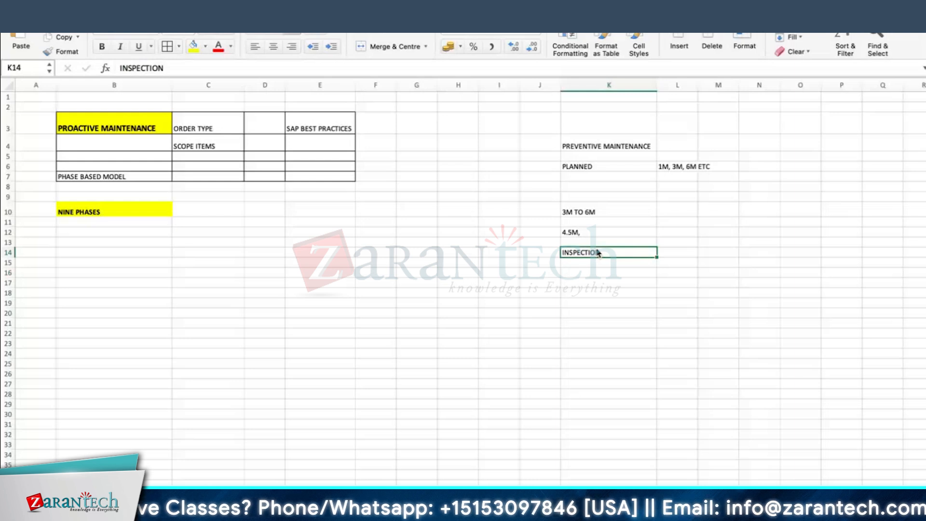
pyautogui.click(535, 251)
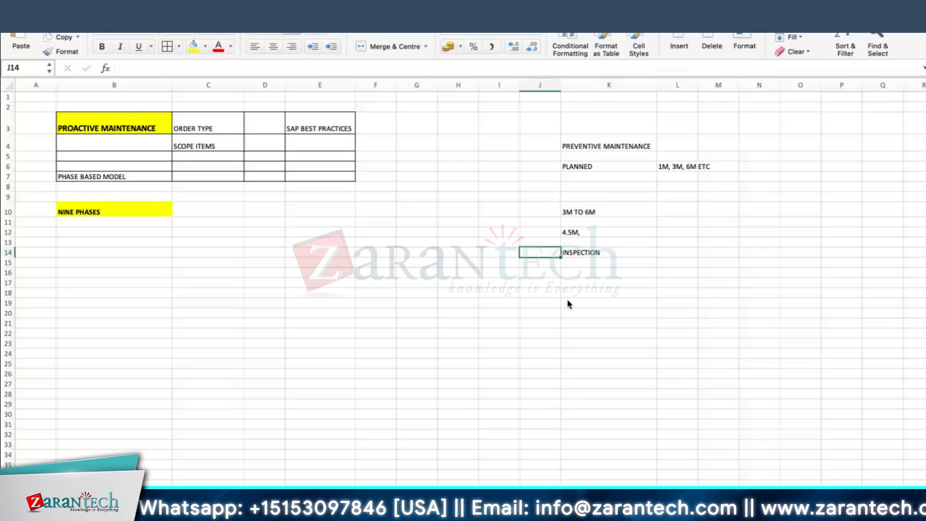
# Enter 'MP, MD' in J14 beside INSPECTION and review the interval notes
pyautogui.write('MP, MD')
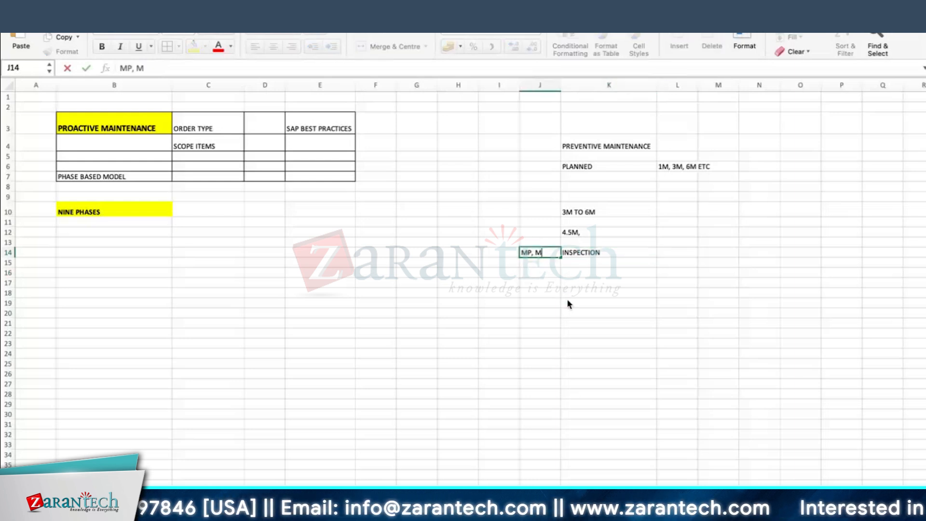
pyautogui.press('Return')
pyautogui.click(525, 251)
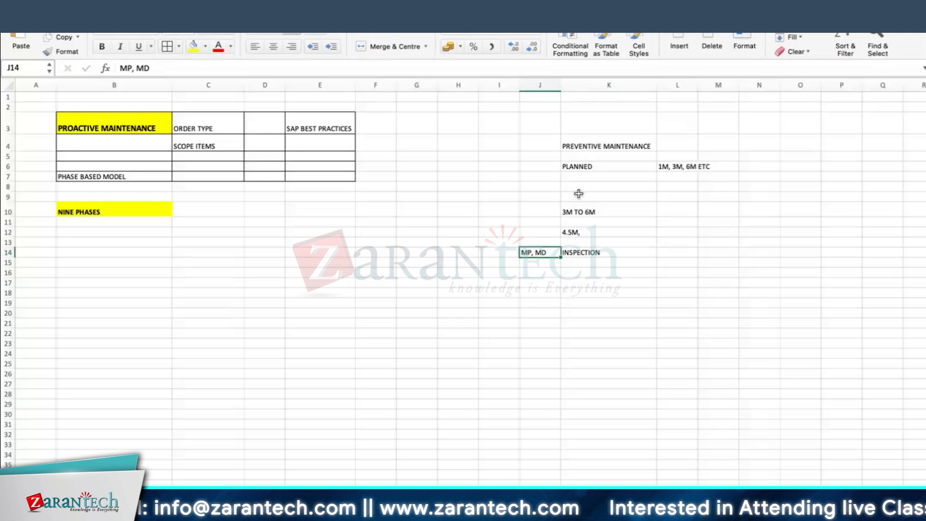
pyautogui.click(586, 250)
pyautogui.click(550, 252)
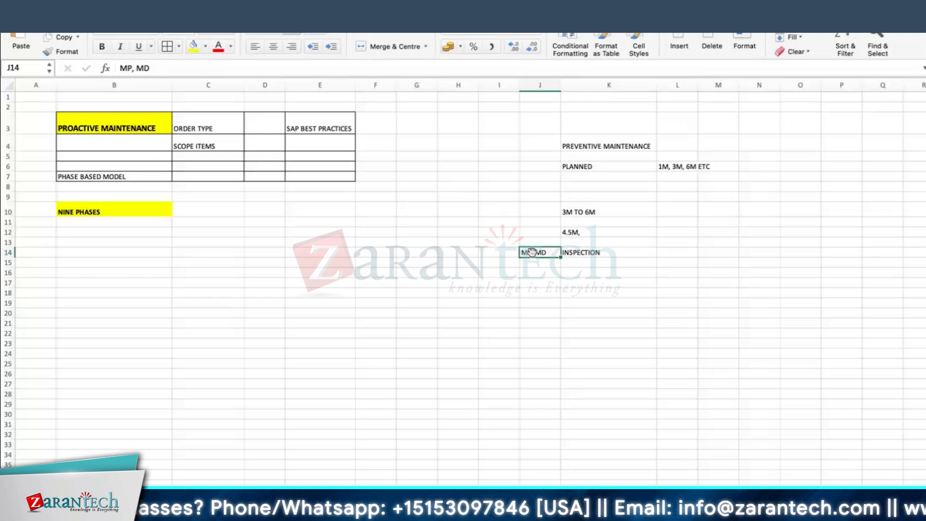
pyautogui.click(584, 253)
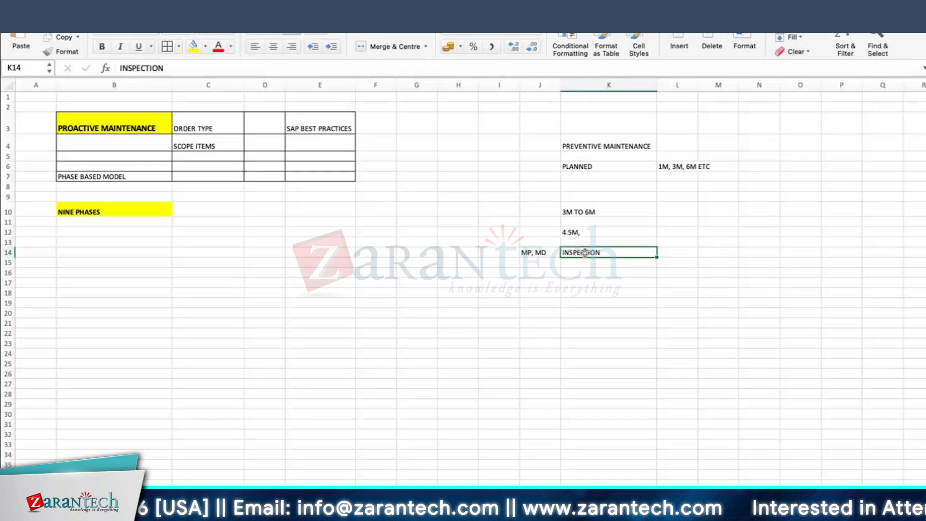
pyautogui.click(579, 269)
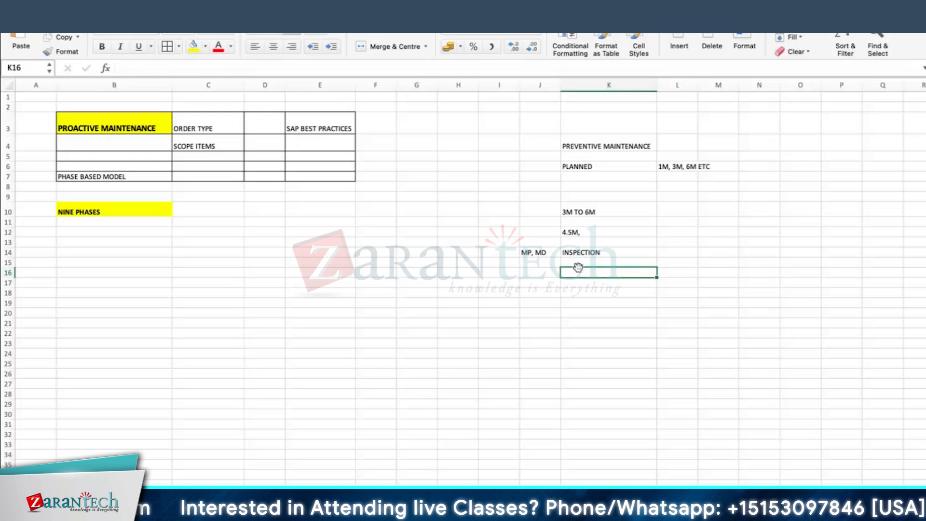
pyautogui.click(593, 209)
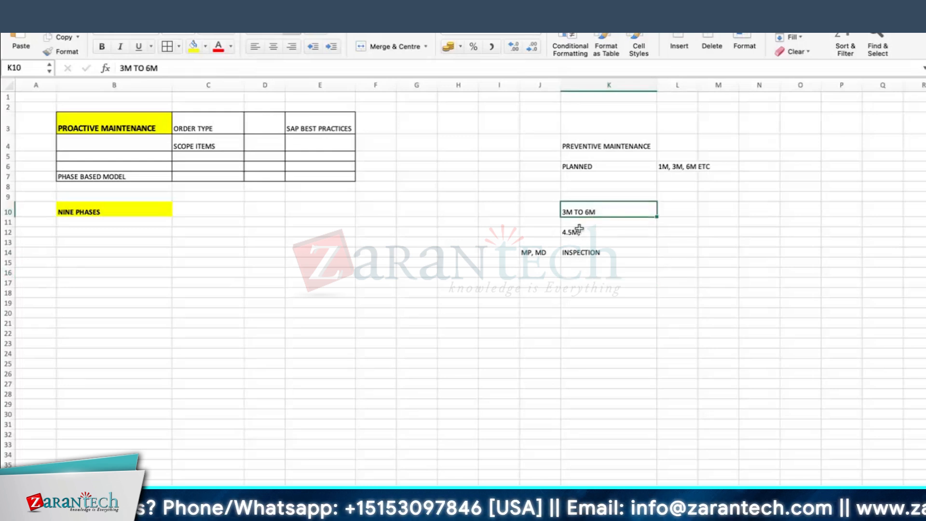
pyautogui.click(593, 231)
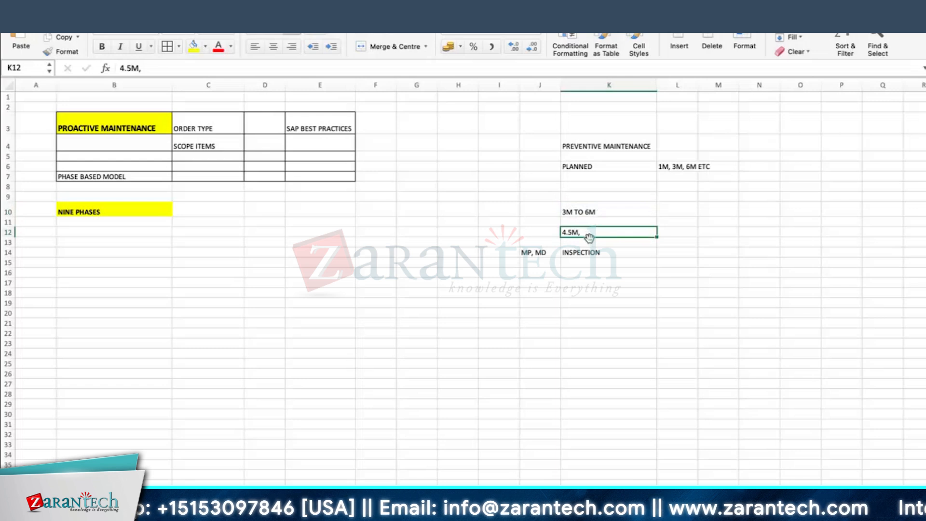
# Enter CORRECTIVE MTNCE in K18 with LEAKAGE beside it in L18
pyautogui.click(579, 292)
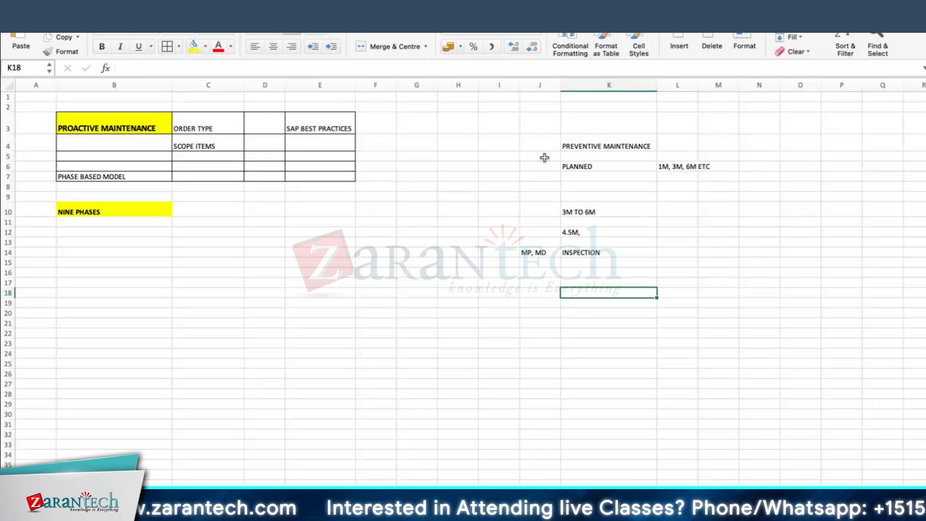
pyautogui.write('CORRECTIV')
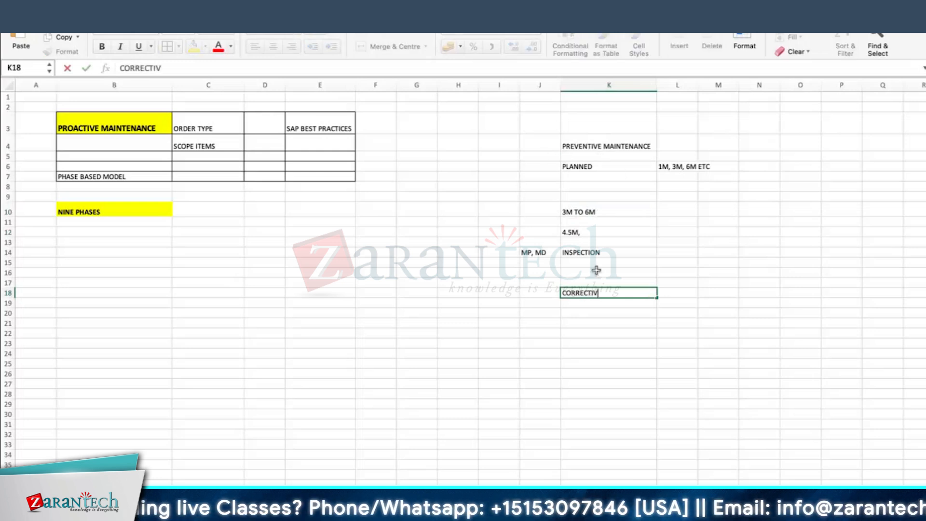
pyautogui.write('E MTNCE')
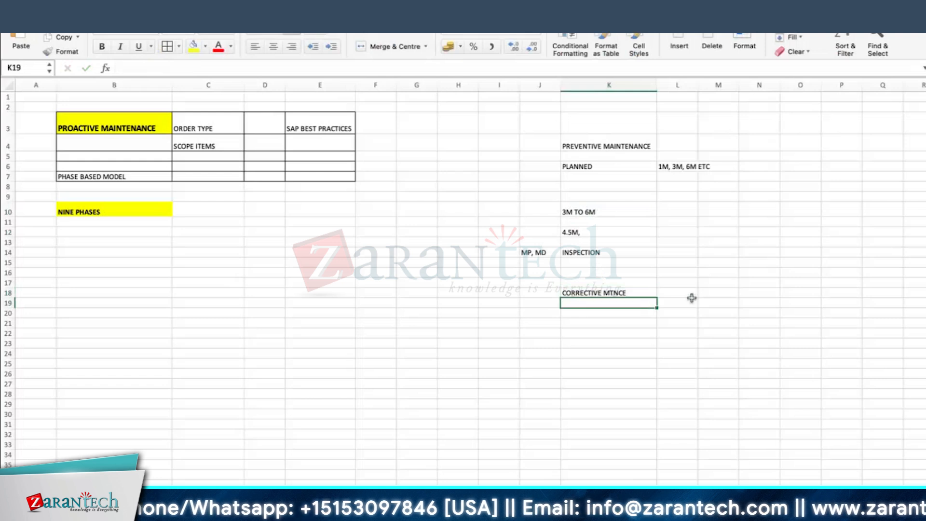
pyautogui.click(688, 296)
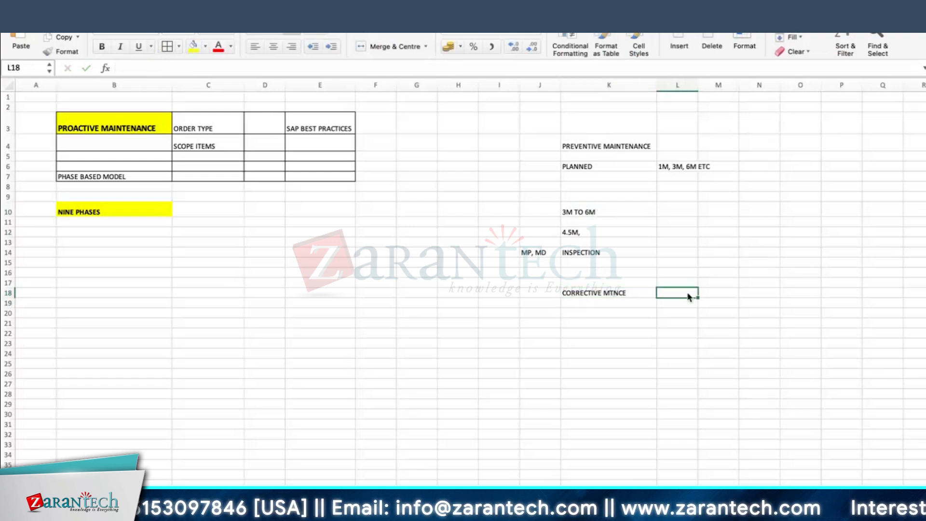
pyautogui.write('LEAKAGE')
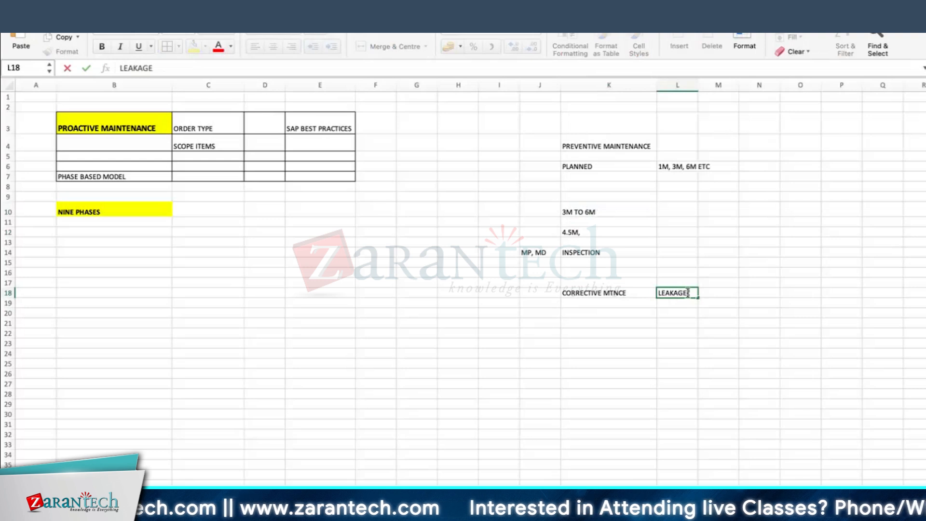
pyautogui.press('Return')
# Add REACTIVE MAINTENANCE in K19 below CORRECTIVE MTNCE
pyautogui.click(679, 290)
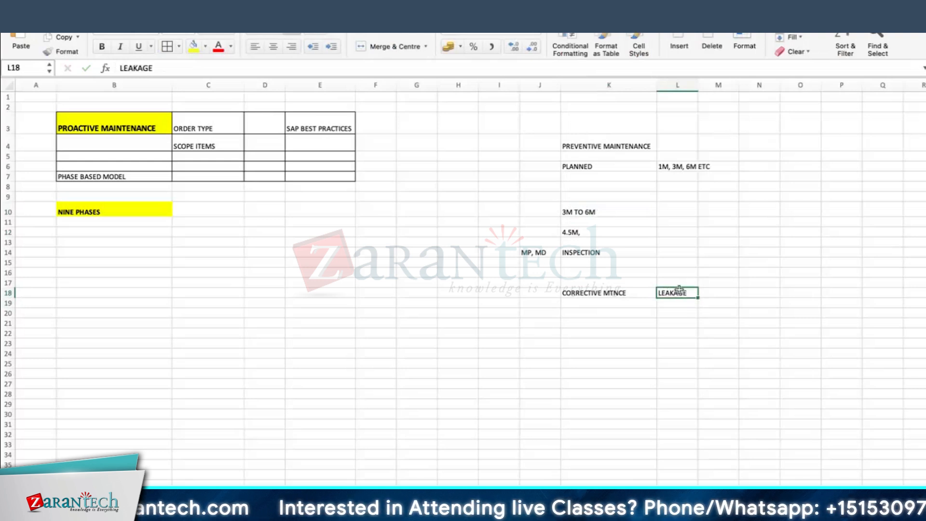
pyautogui.click(600, 298)
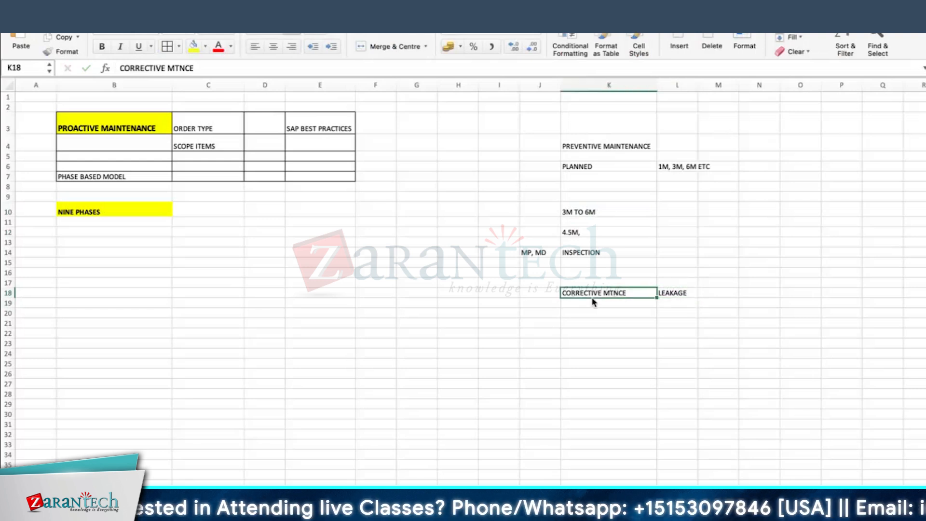
pyautogui.click(594, 302)
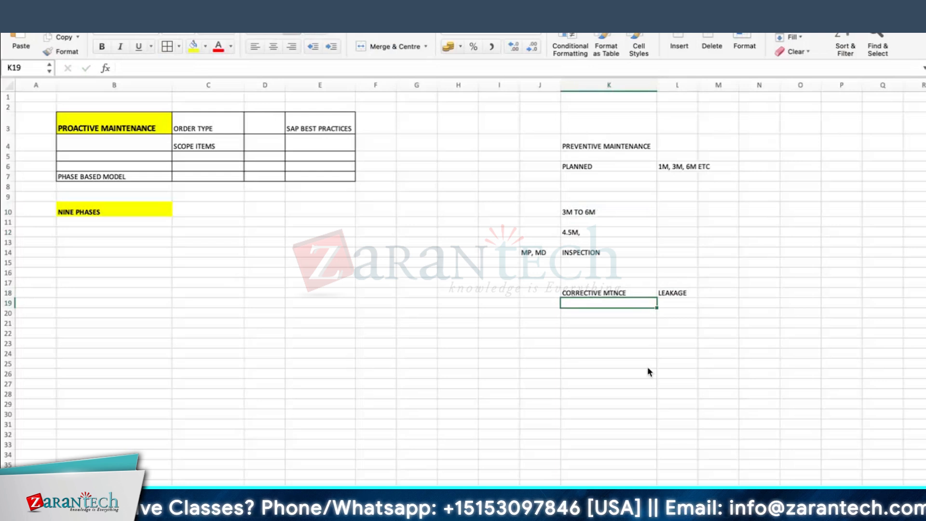
pyautogui.write('REACTI')
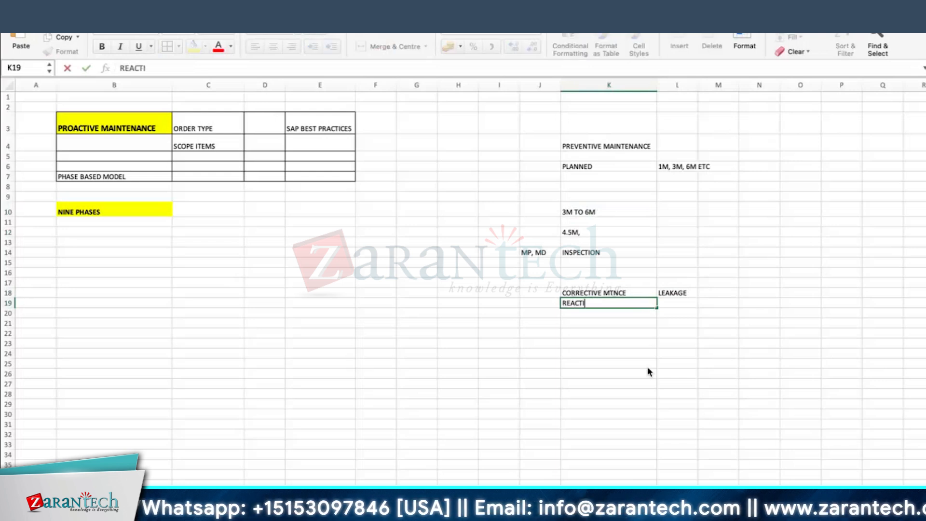
pyautogui.write('VE MAINTENAN')
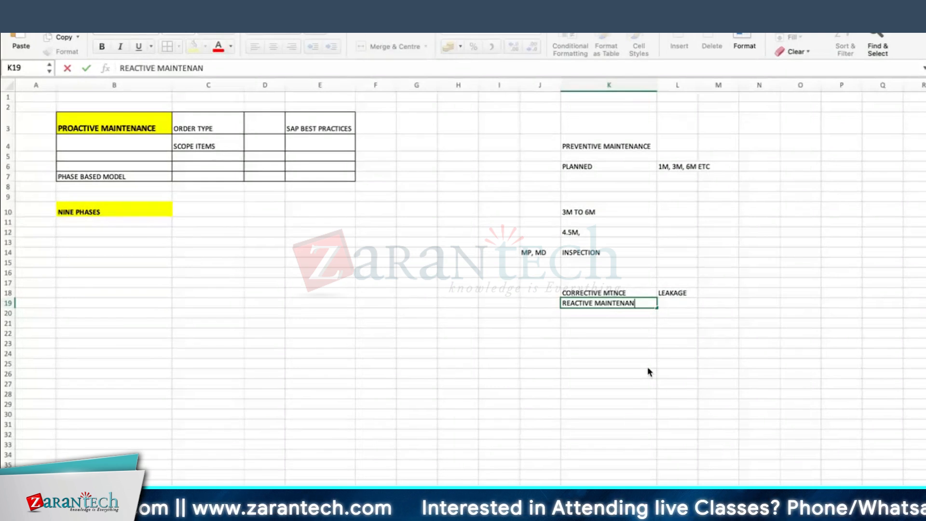
pyautogui.write('CE')
pyautogui.click(600, 144)
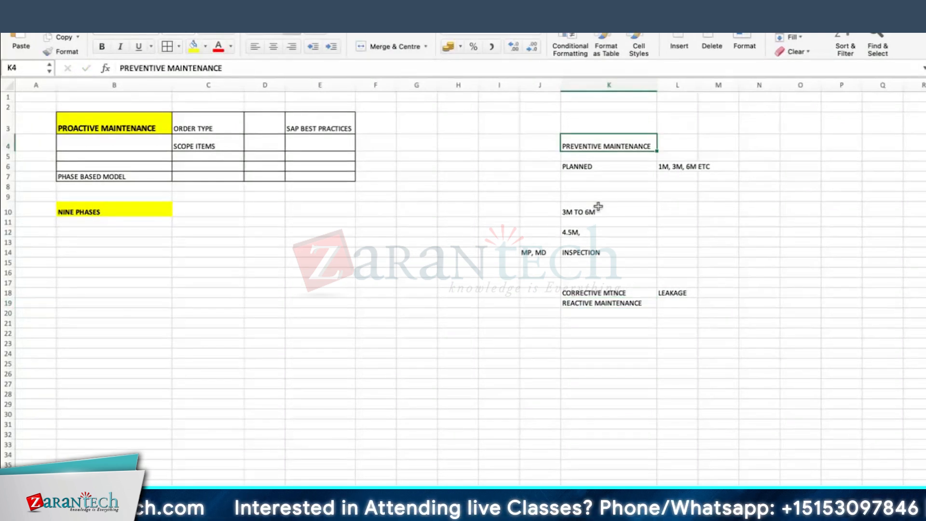
pyautogui.click(85, 132)
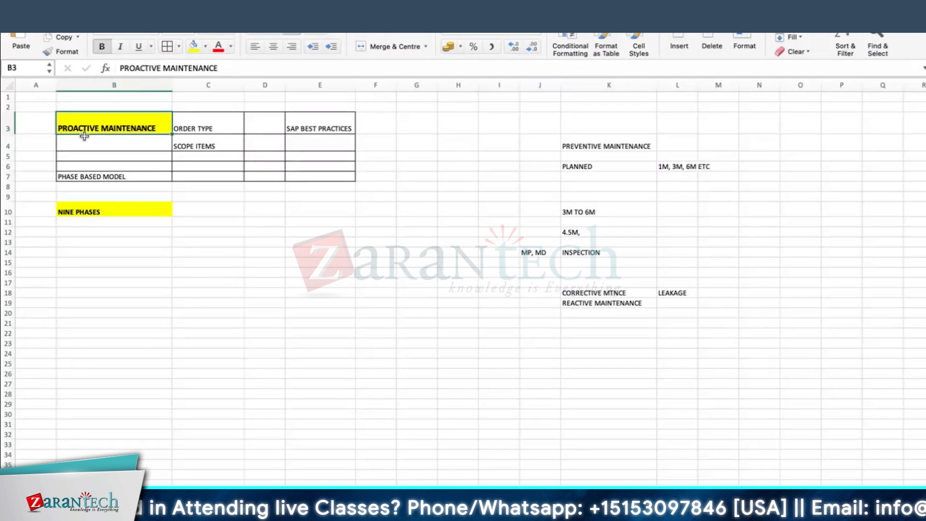
# Enter SCHEDULED in H3 and MANUAL CREATION in H4, widening column H
pyautogui.click(443, 129)
pyautogui.write('SCHEDY')
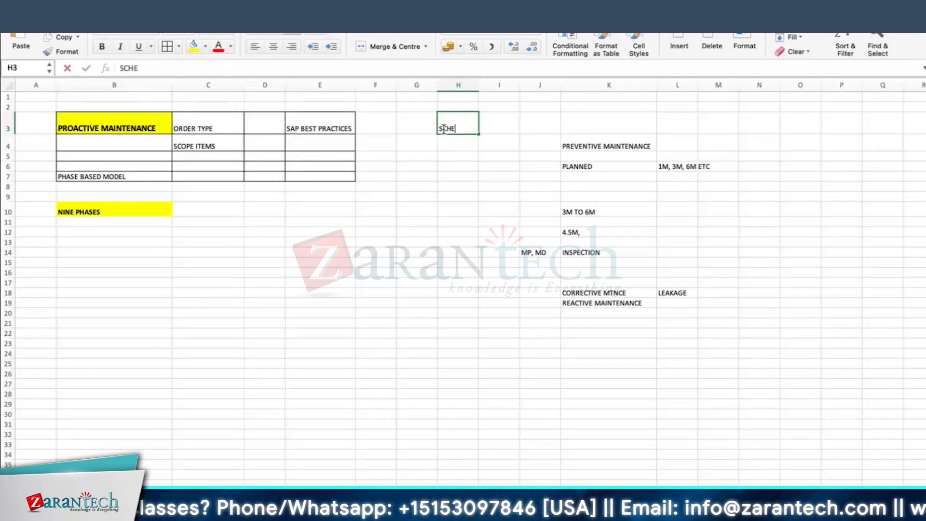
pyautogui.press('BackSpace')
pyautogui.write('ULED')
pyautogui.press('Return')
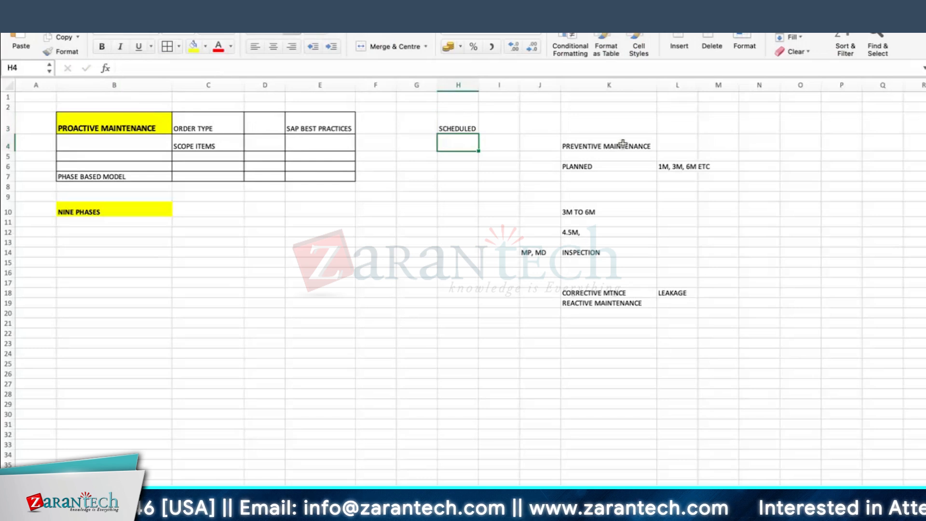
pyautogui.click(622, 144)
pyautogui.click(465, 148)
pyautogui.moveTo(499, 78)
pyautogui.mouseDown()
pyautogui.moveTo(477, 85)
pyautogui.moveTo(498, 78)
pyautogui.mouseUp()
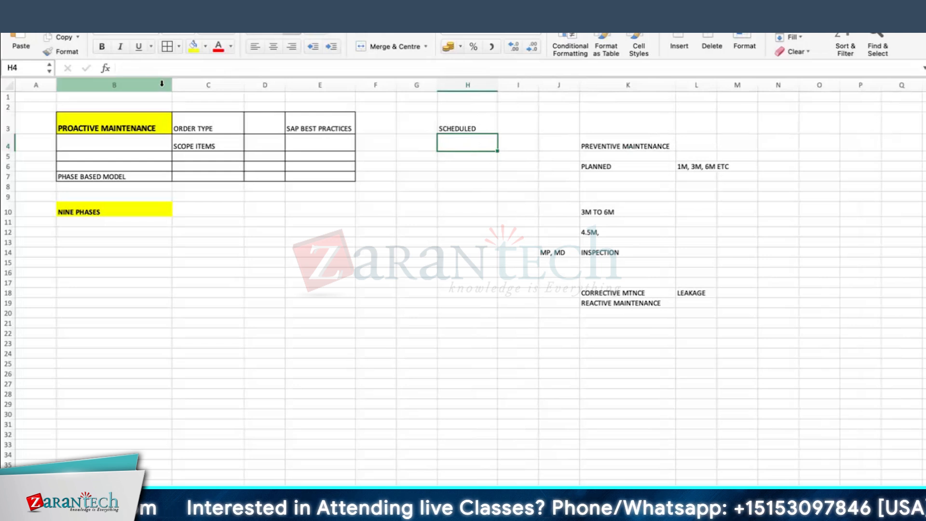
pyautogui.write('MANUAL CRE')
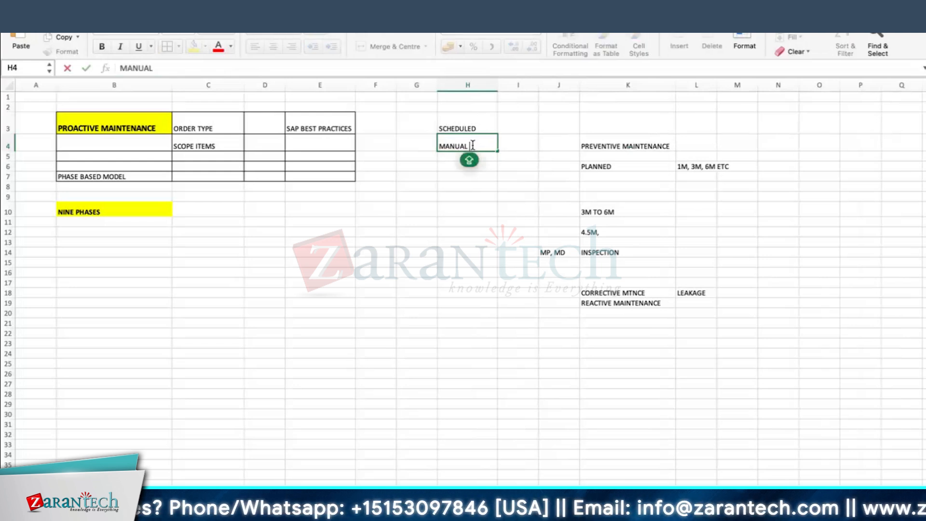
pyautogui.write('ATION')
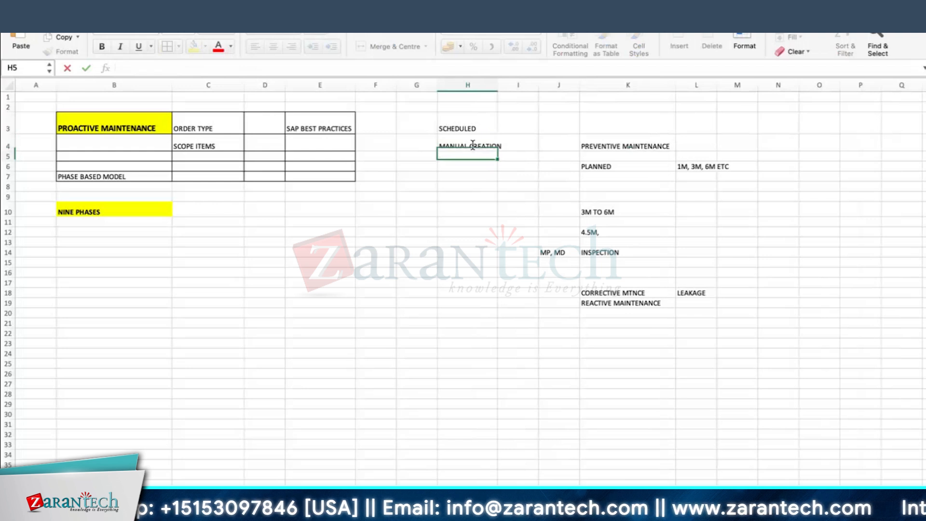
pyautogui.press('Return')
pyautogui.moveTo(499, 84); pyautogui.dragTo(506, 84)
# Enter order types IP11 beside SCHEDULED, then IA01 and IP41 below it
pyautogui.click(471, 128)
pyautogui.click(534, 124)
pyautogui.write('IP11')
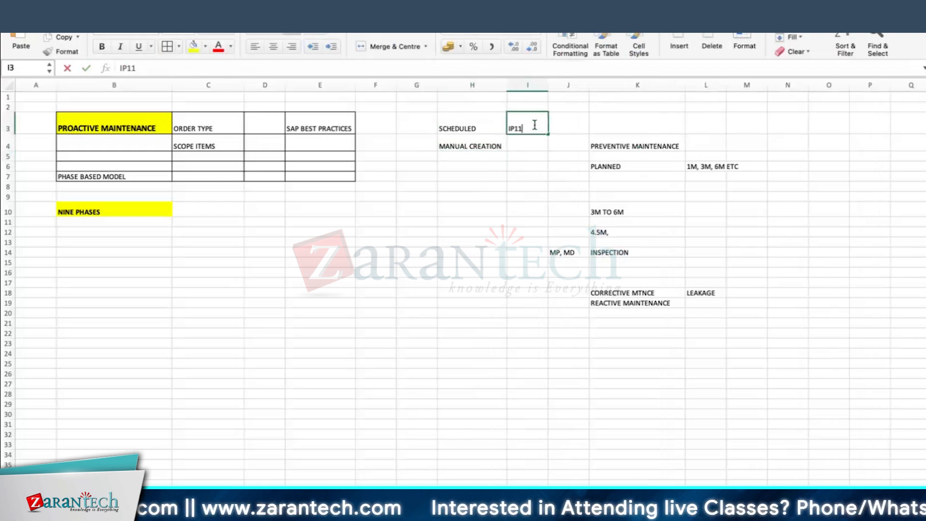
pyautogui.press('Return')
pyautogui.write('IA01')
pyautogui.press('Return')
pyautogui.hotkey('alt', 'Down')
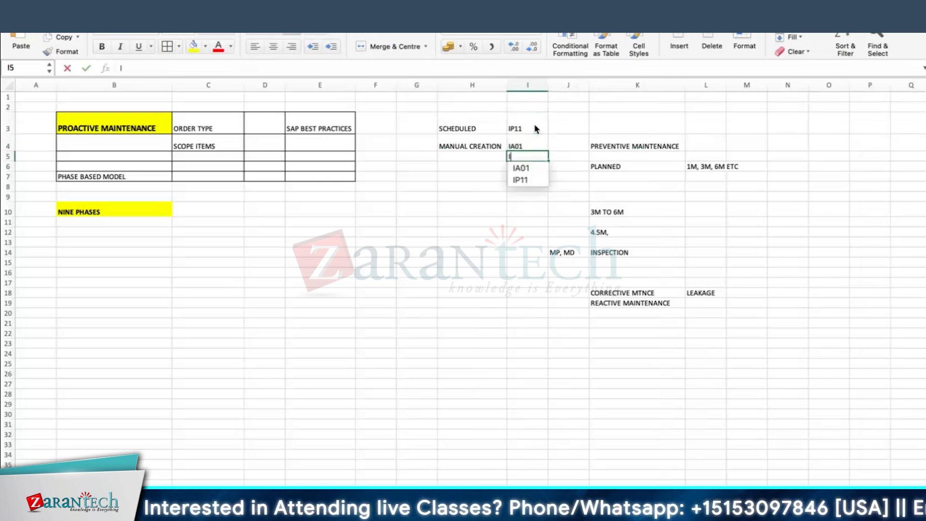
pyautogui.write('I')
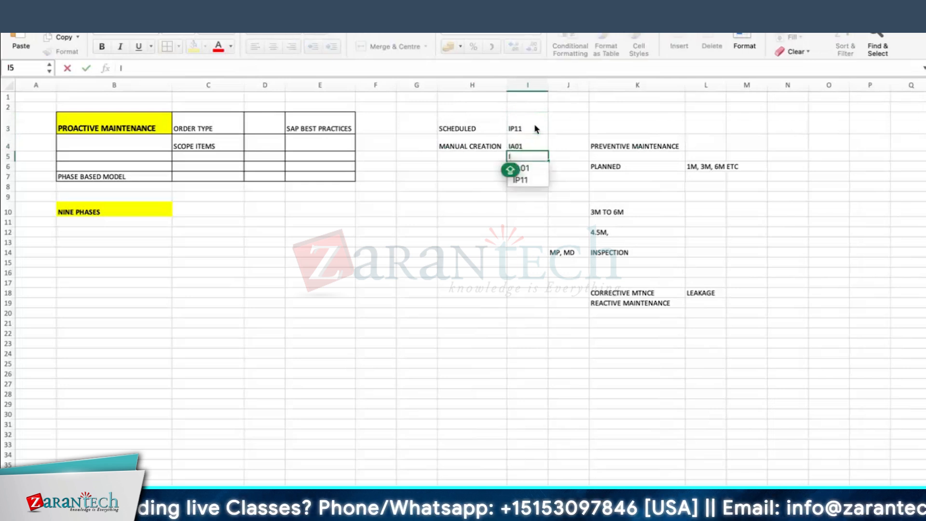
pyautogui.write('P41')
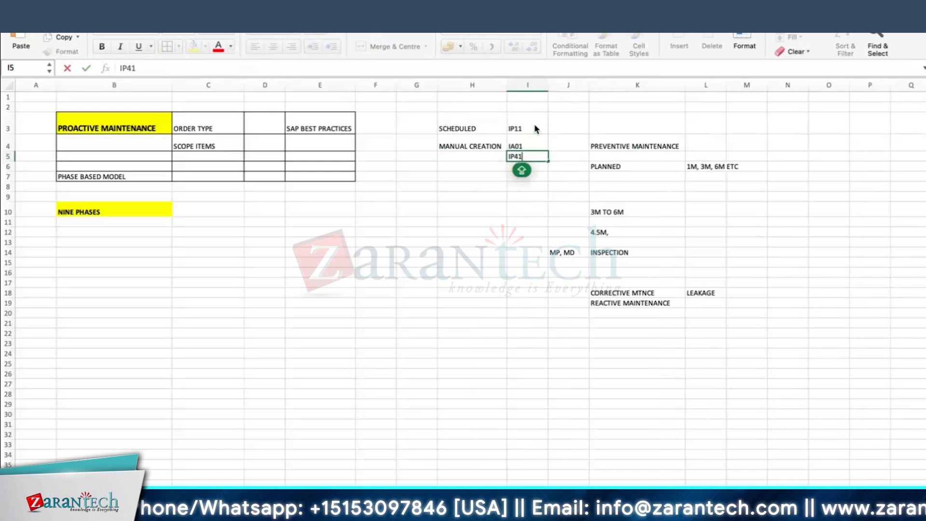
pyautogui.press('Return')
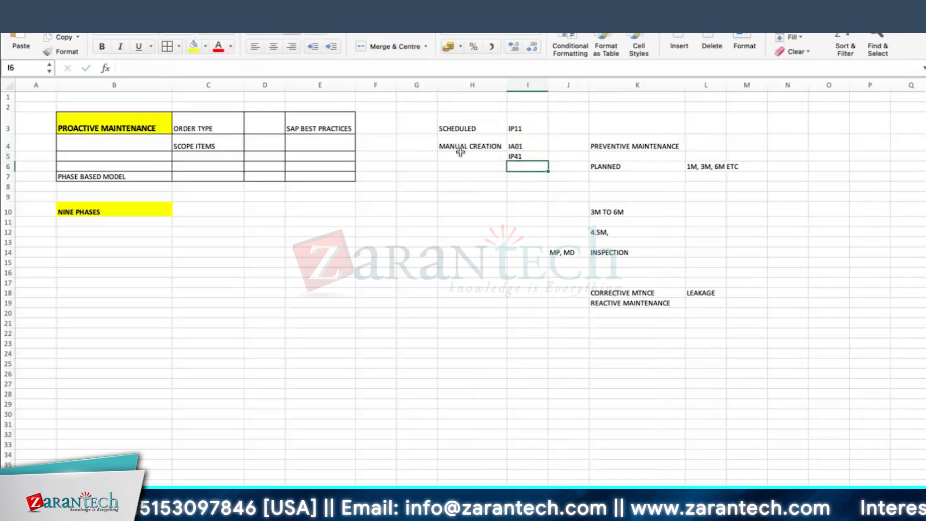
# Review the notes and select the SCHEDULED and MANUAL CREATION order-type block
pyautogui.click(614, 146)
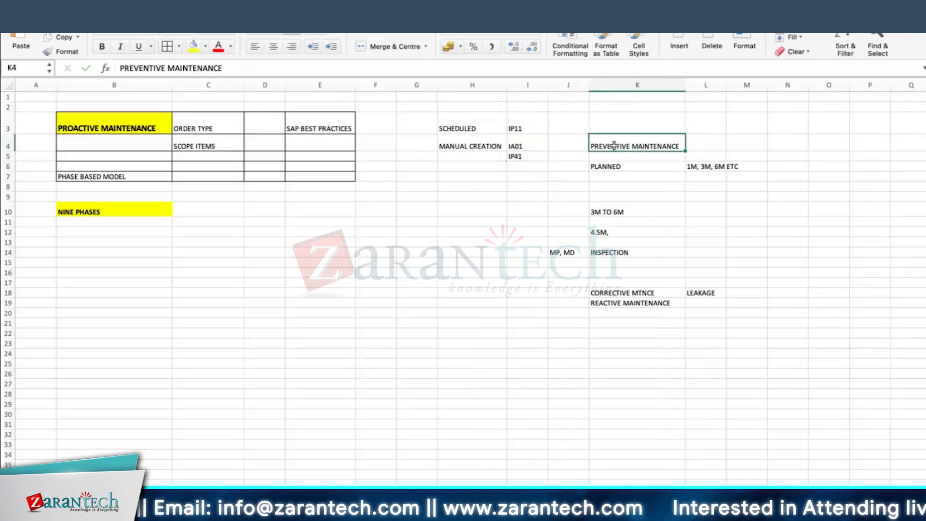
pyautogui.click(524, 175)
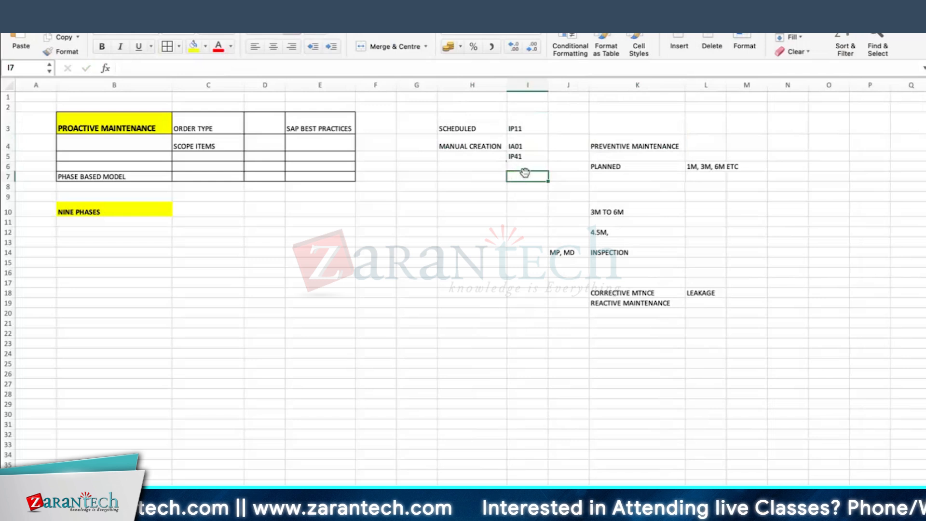
pyautogui.click(195, 149)
pyautogui.click(114, 187)
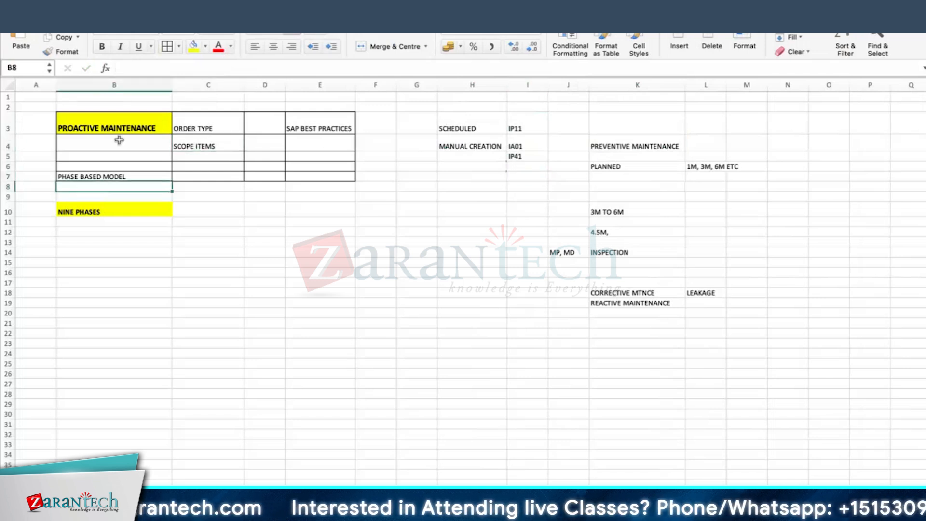
pyautogui.click(117, 128)
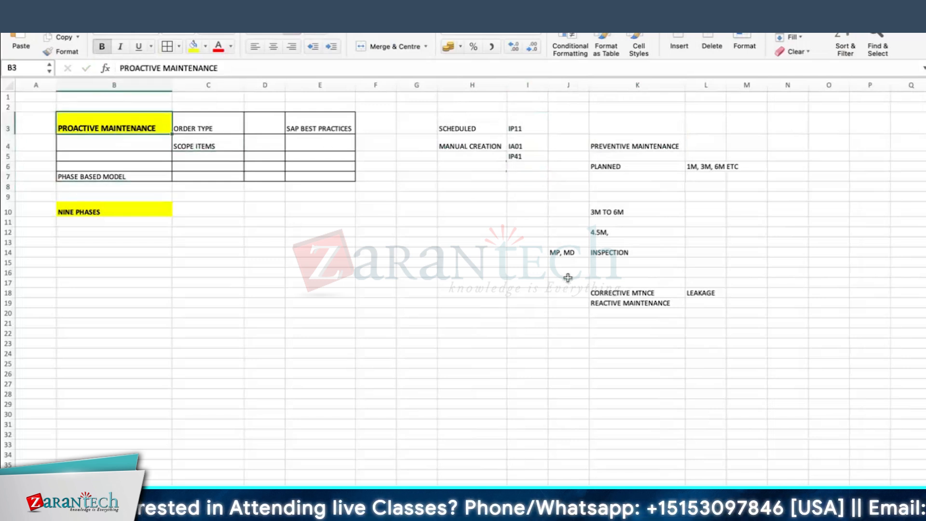
pyautogui.moveTo(467, 134); pyautogui.dragTo(530, 157)
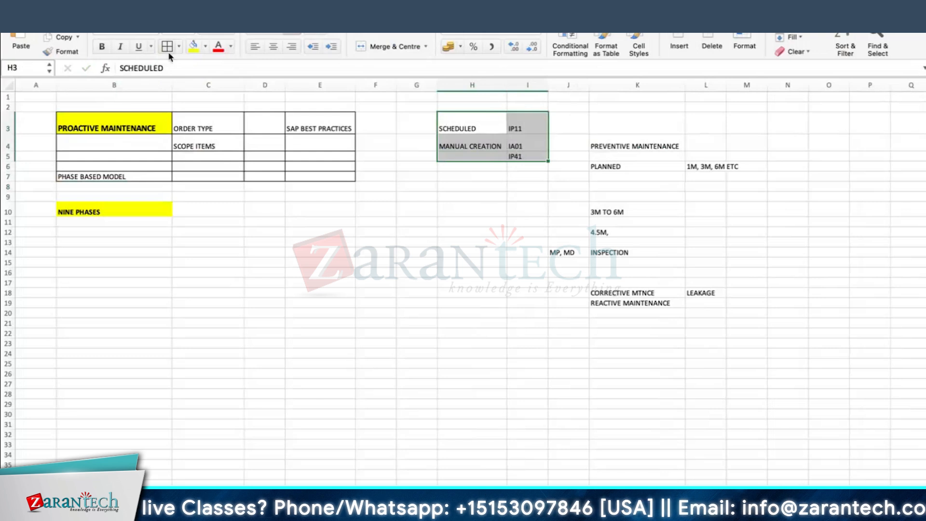
pyautogui.click(636, 147)
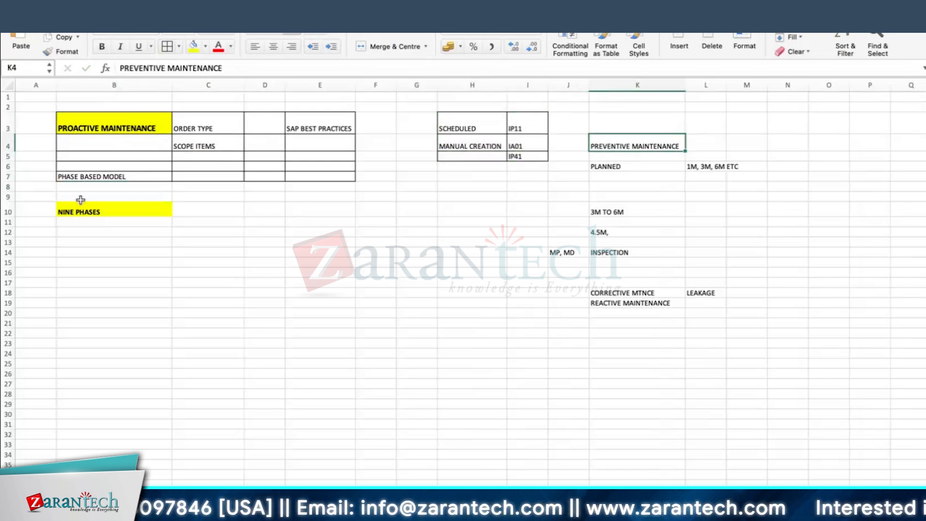
# Check cells B9, B10, B18 and B15, then switch to the SAP remote session
pyautogui.click(101, 198)
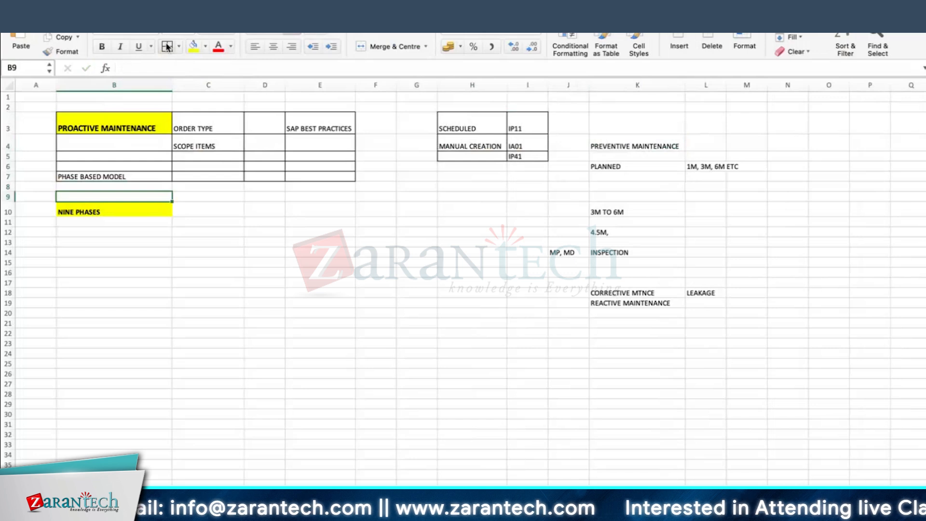
pyautogui.click(99, 212)
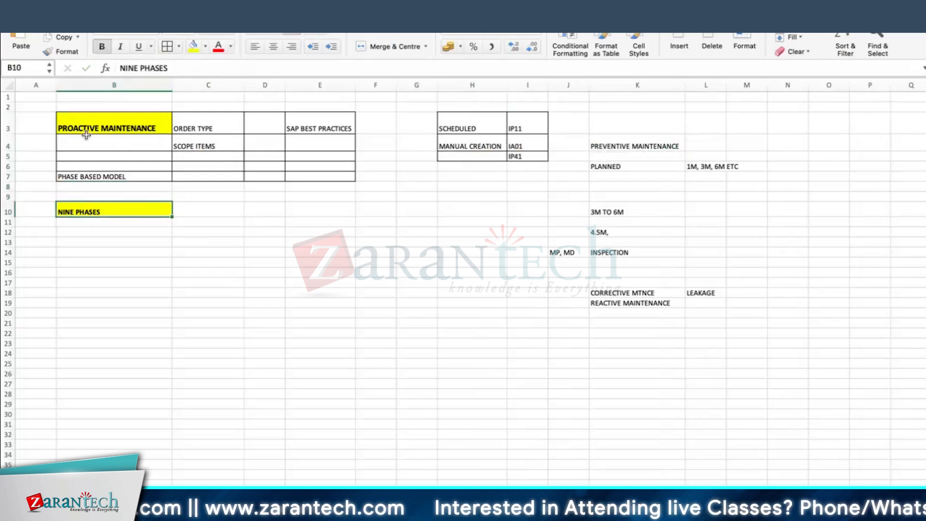
pyautogui.click(99, 295)
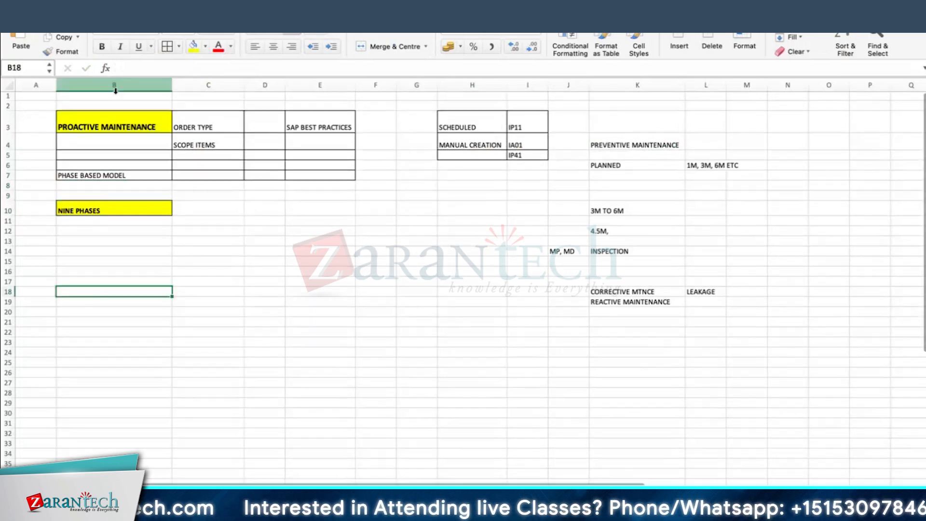
pyautogui.click(125, 261)
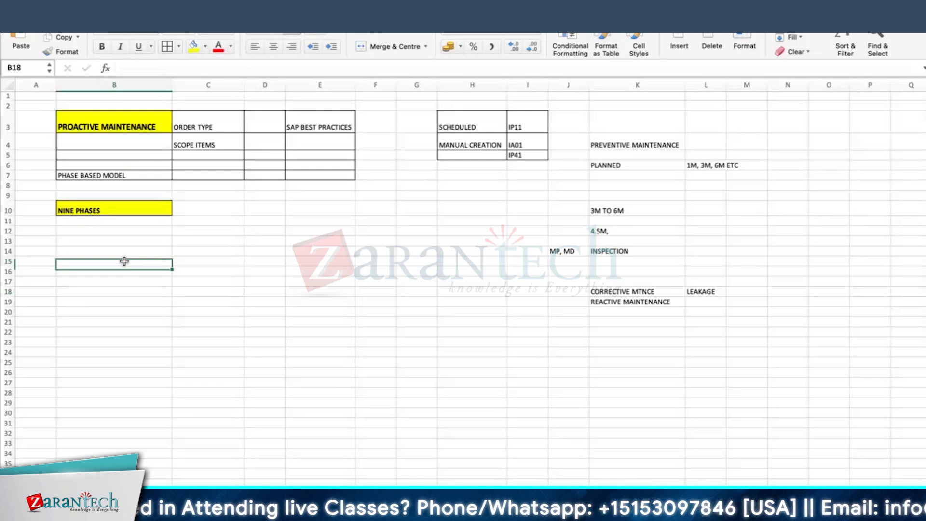
pyautogui.press('super+Tab')
pyautogui.press('super+shift+Tab')
pyautogui.press('super+Tab')
# Open the Assign Overall Status Profile for Order Types activity from Select Activity
pyautogui.click(202, 513)
pyautogui.moveTo(245, 470)
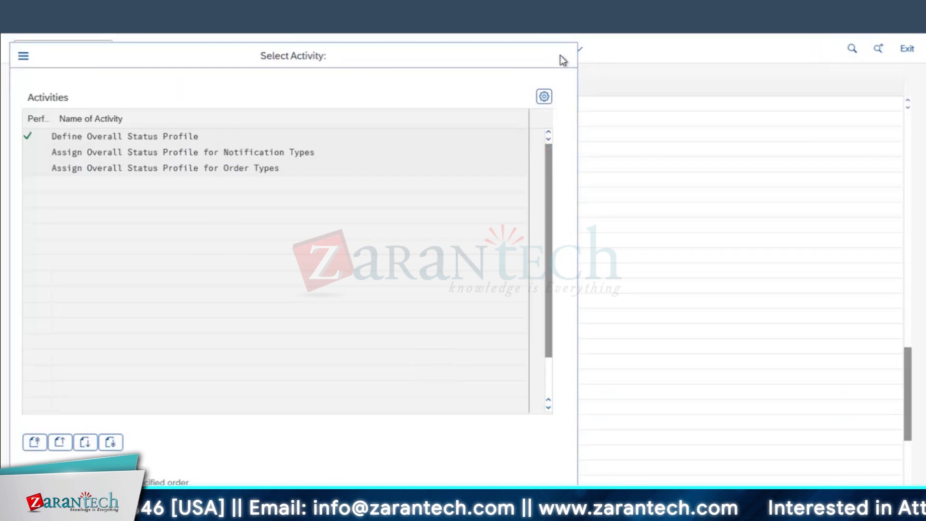
pyautogui.click(559, 58)
pyautogui.click(113, 256)
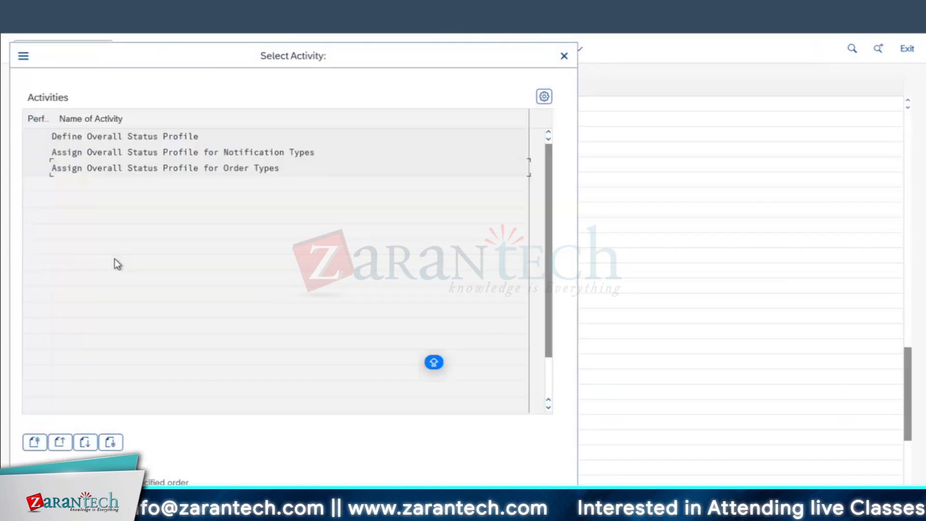
pyautogui.click(89, 168)
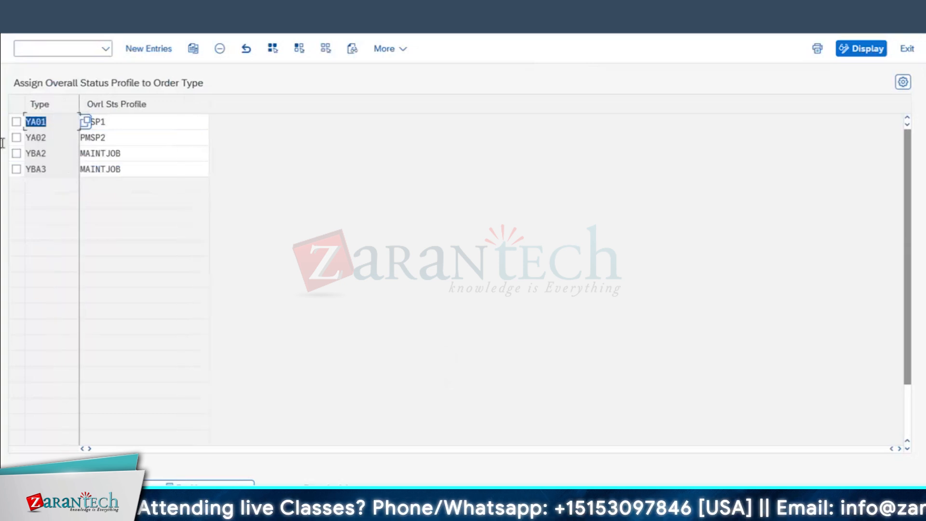
# Review the YA02 and YA01 order-type rows, then return to the Excel notes
pyautogui.click(39, 138)
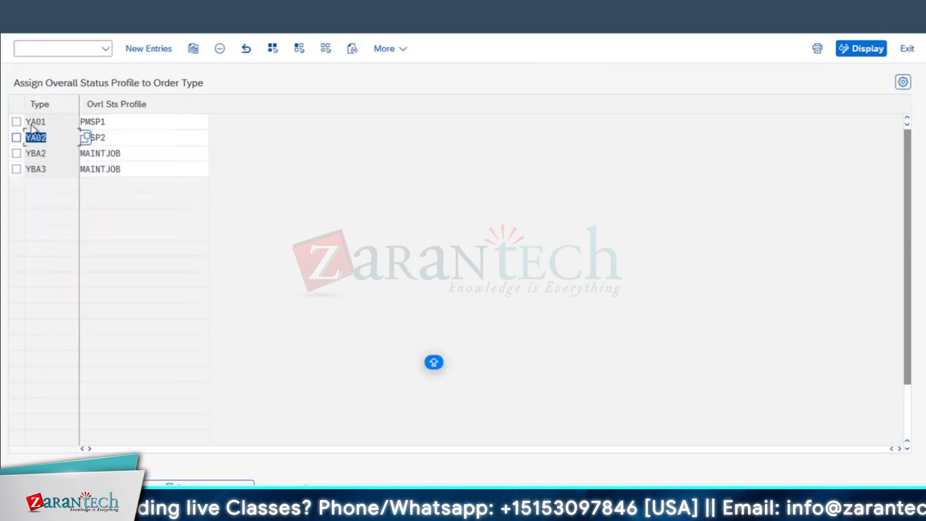
pyautogui.click(44, 122)
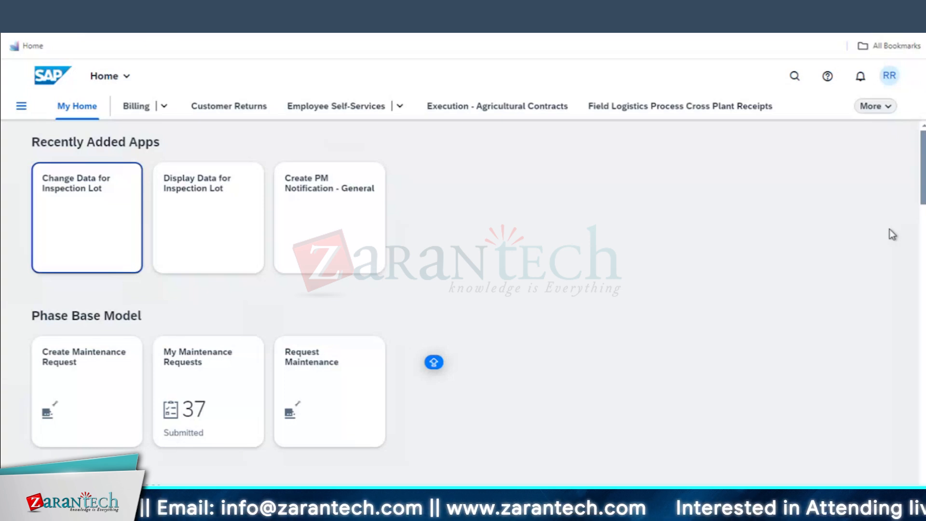
pyautogui.press('super+Tab')
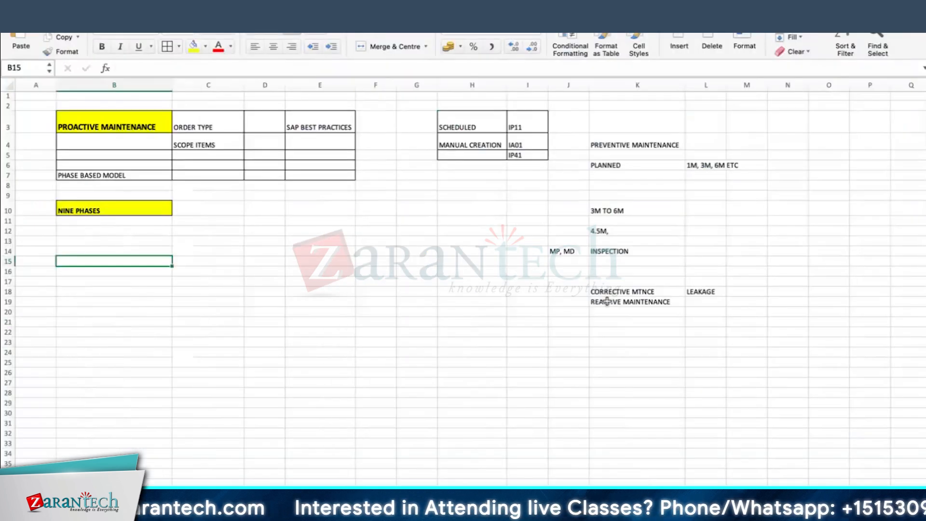
pyautogui.click(606, 301)
# Widen column L and enter BREAKDOWN in L20 below LEAKAGE
pyautogui.click(723, 291)
pyautogui.moveTo(726, 87); pyautogui.dragTo(759, 86)
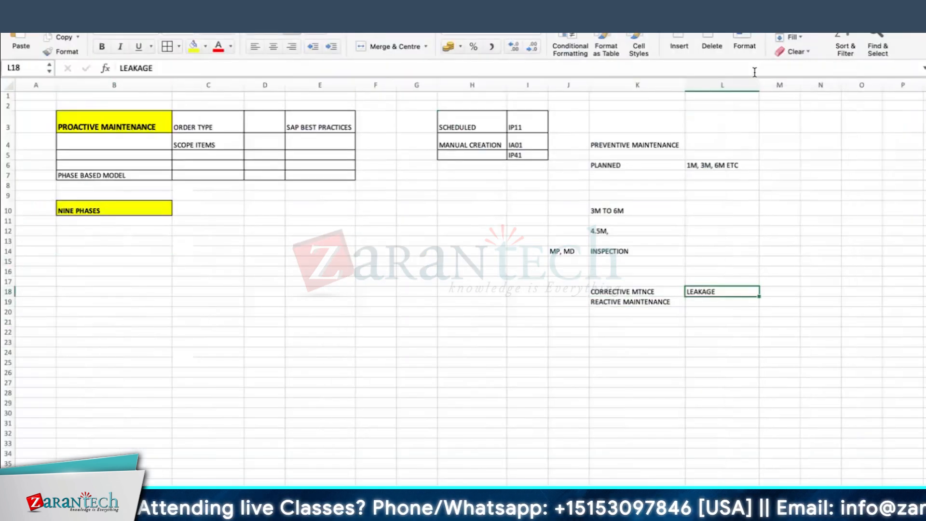
pyautogui.click(720, 301)
pyautogui.click(715, 291)
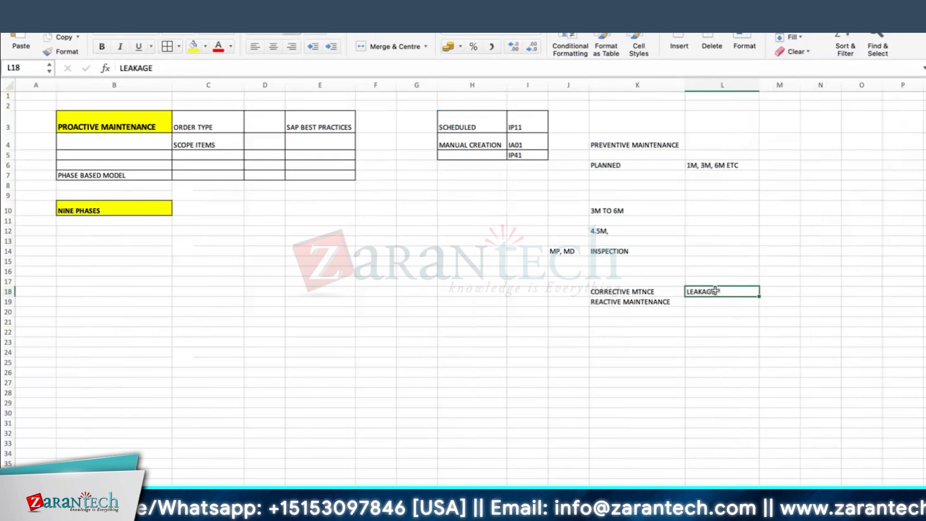
pyautogui.click(712, 301)
pyautogui.click(714, 292)
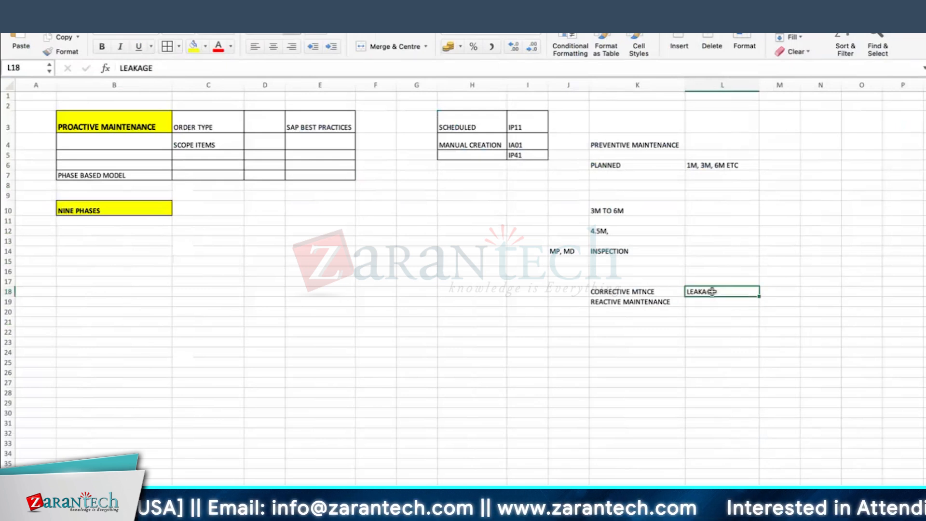
pyautogui.click(633, 300)
pyautogui.click(727, 293)
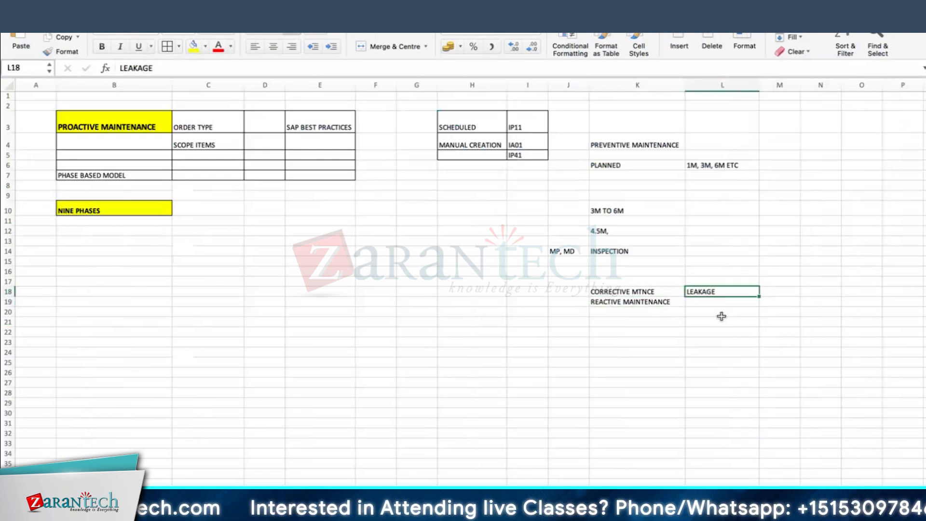
pyautogui.click(714, 312)
pyautogui.write('BREAK')
pyautogui.click(715, 316)
pyautogui.write('DOWN')
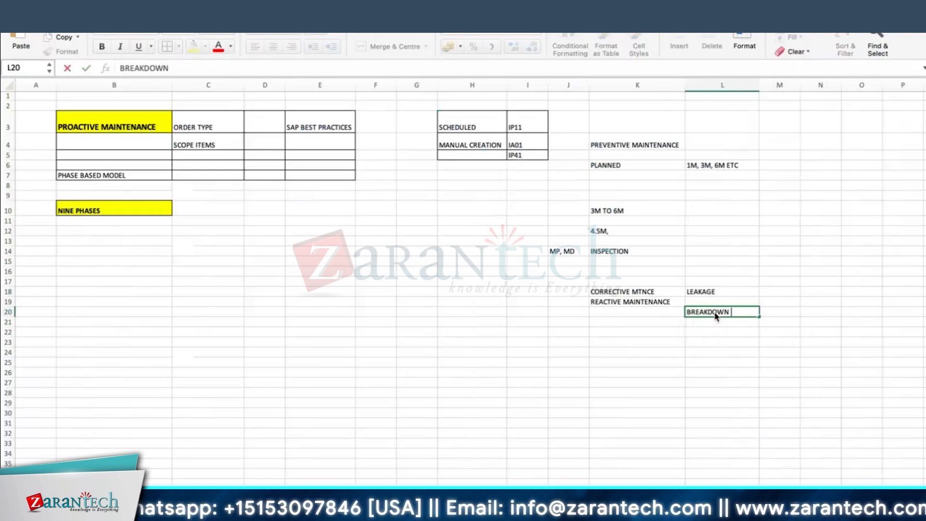
pyautogui.press('Return')
# Make rows 18 and 19 taller for the CORRECTIVE and REACTIVE notes
pyautogui.click(657, 290)
pyautogui.moveTo(2, 297); pyautogui.dragTo(3, 303)
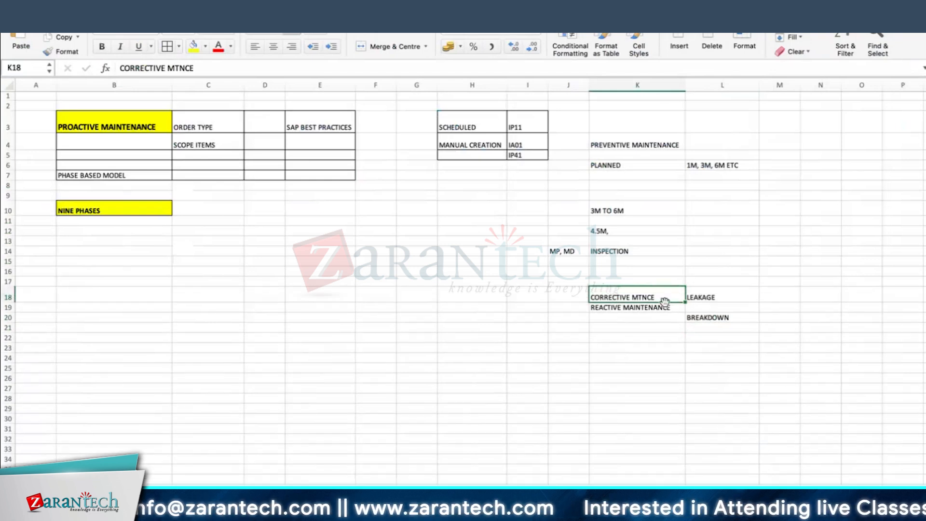
pyautogui.click(573, 294)
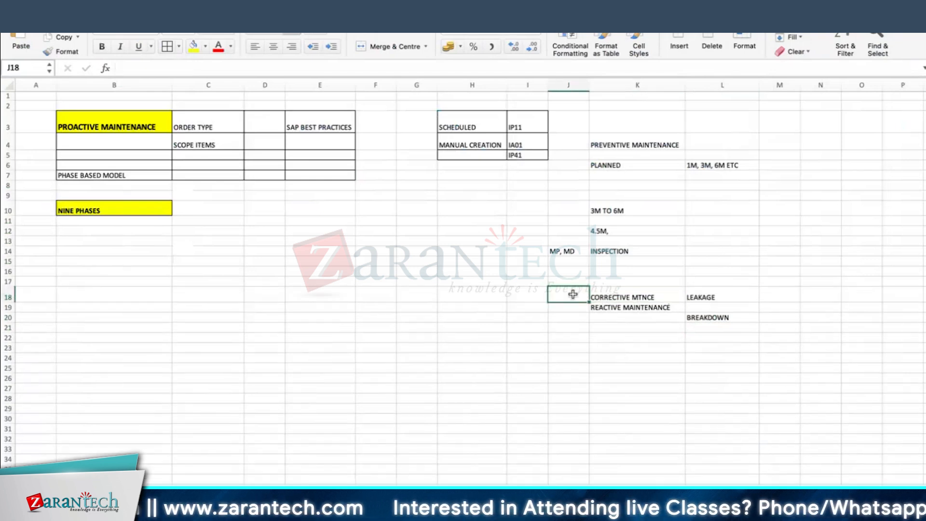
pyautogui.click(637, 297)
pyautogui.click(628, 309)
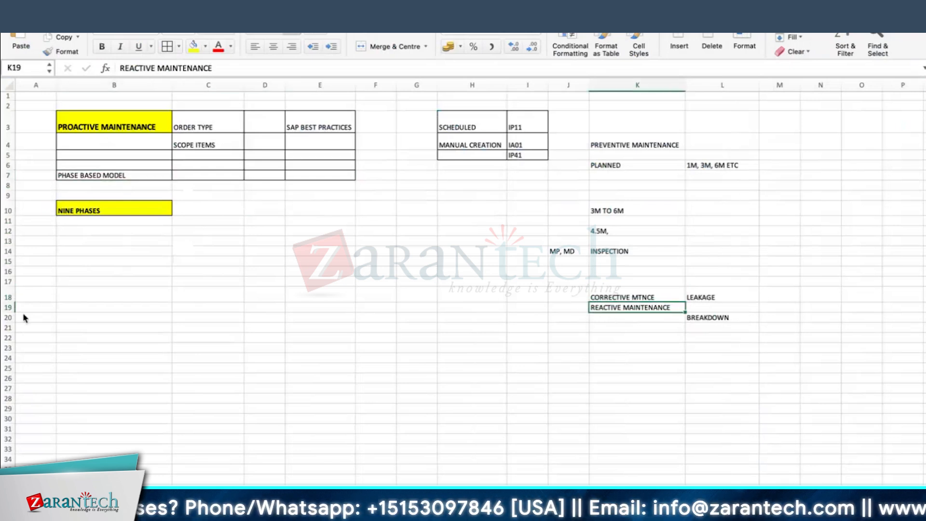
pyautogui.moveTo(22, 312); pyautogui.dragTo(22, 317)
# Enter MALFUNCTION in cell K21
pyautogui.click(113, 210)
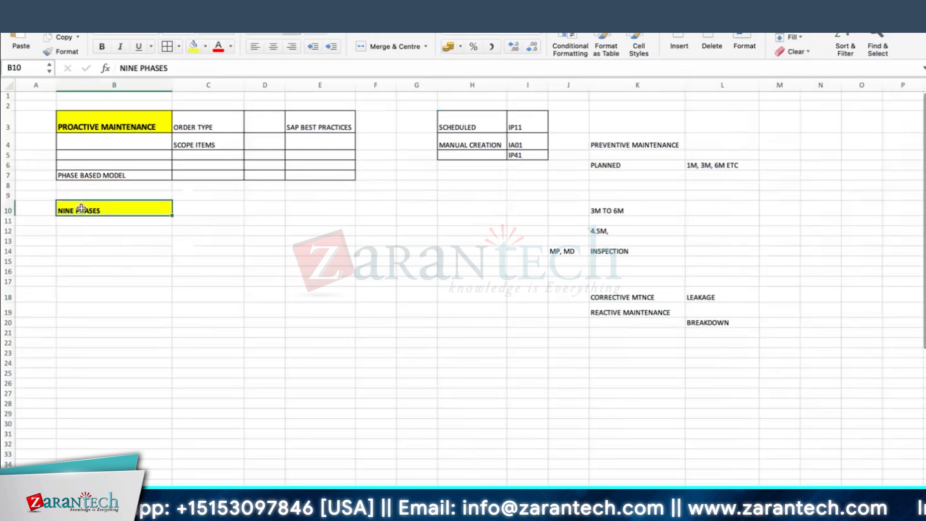
pyautogui.click(623, 307)
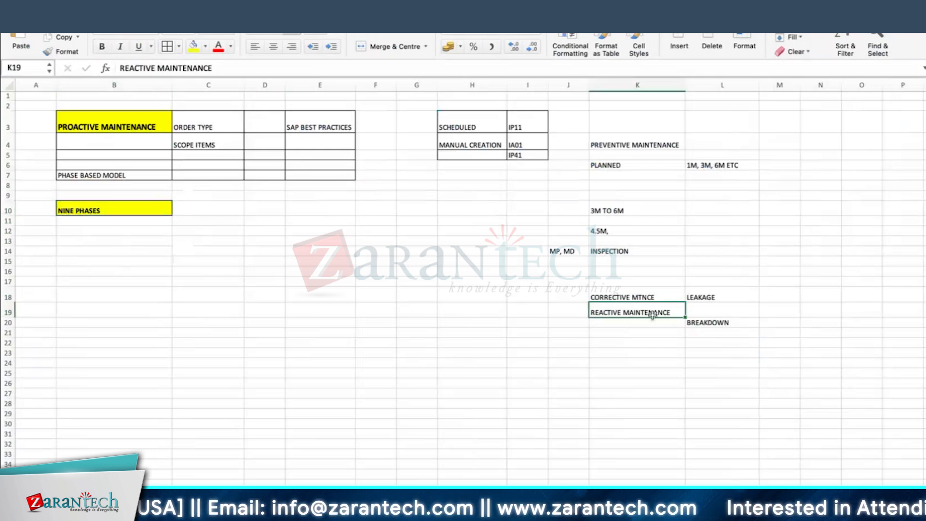
pyautogui.click(640, 302)
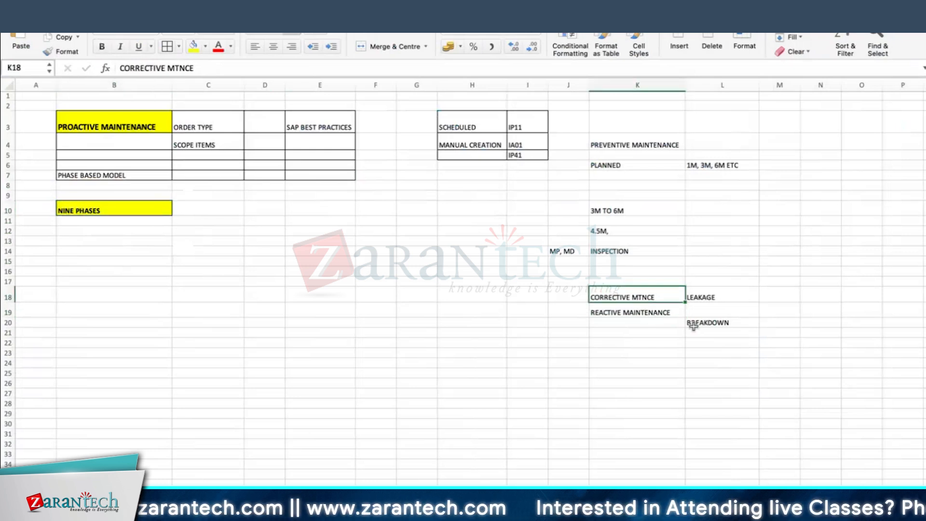
pyautogui.click(601, 309)
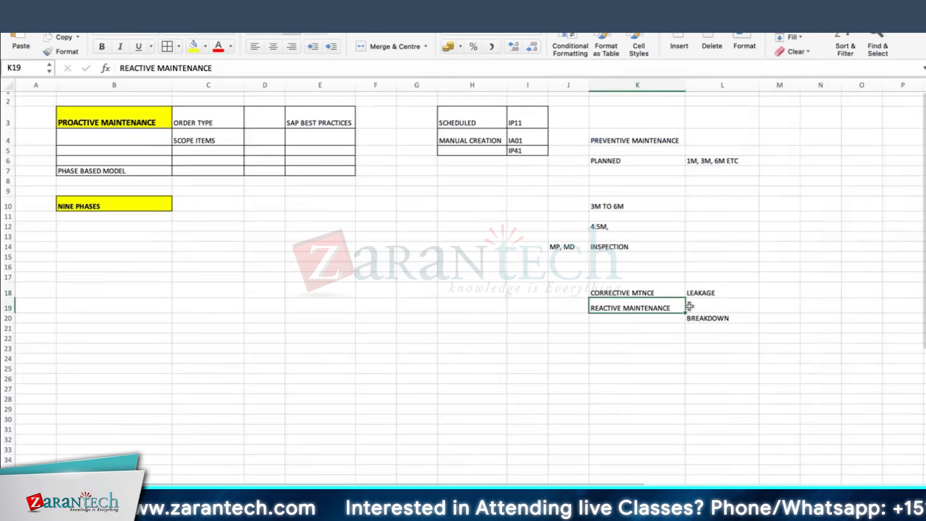
pyautogui.click(645, 333)
pyautogui.click(627, 297)
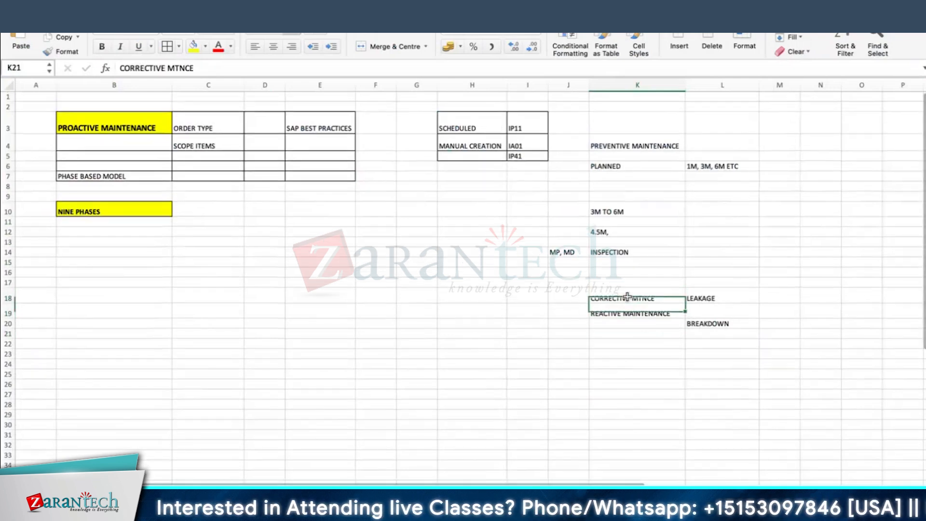
pyautogui.click(647, 332)
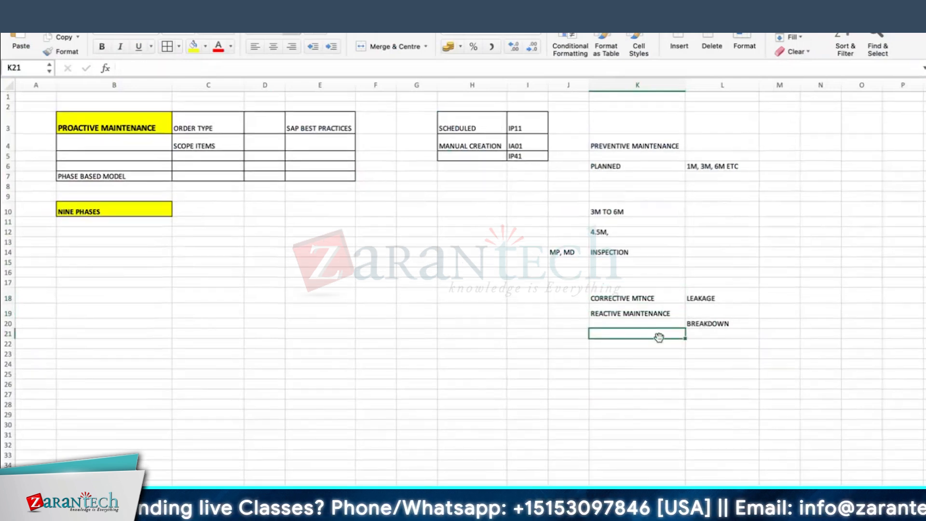
pyautogui.write('MALFUNCTION')
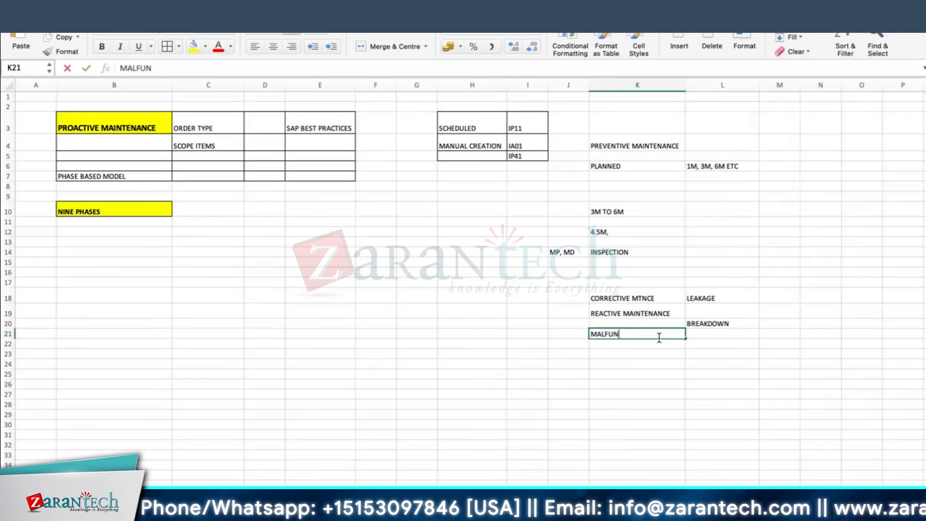
pyautogui.press('Return')
# Enter REPAIR & REPORT MALFUNCTION in K24 and autofit column K
pyautogui.click(695, 300)
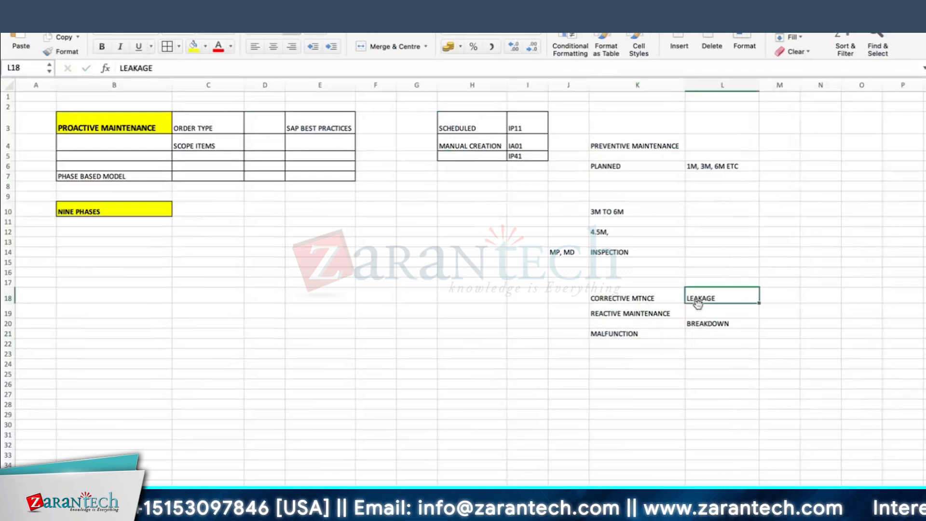
pyautogui.click(631, 333)
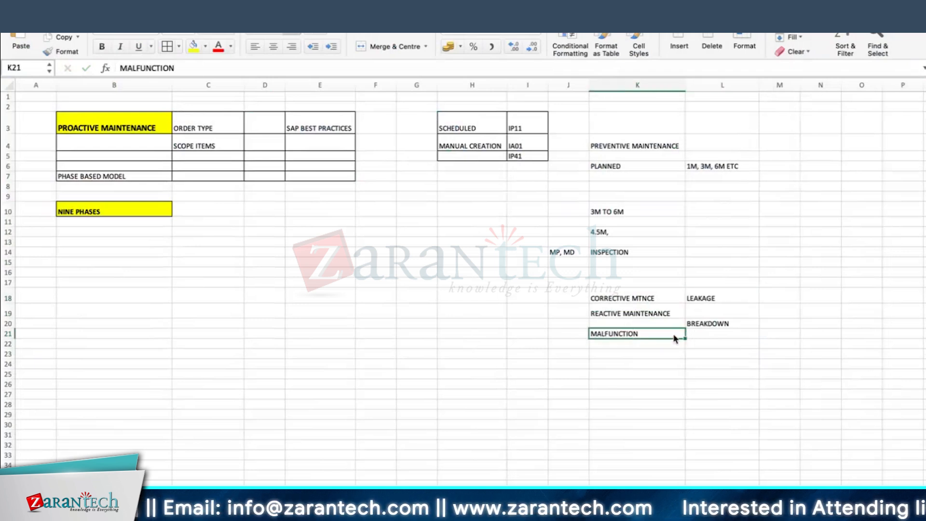
pyautogui.click(655, 353)
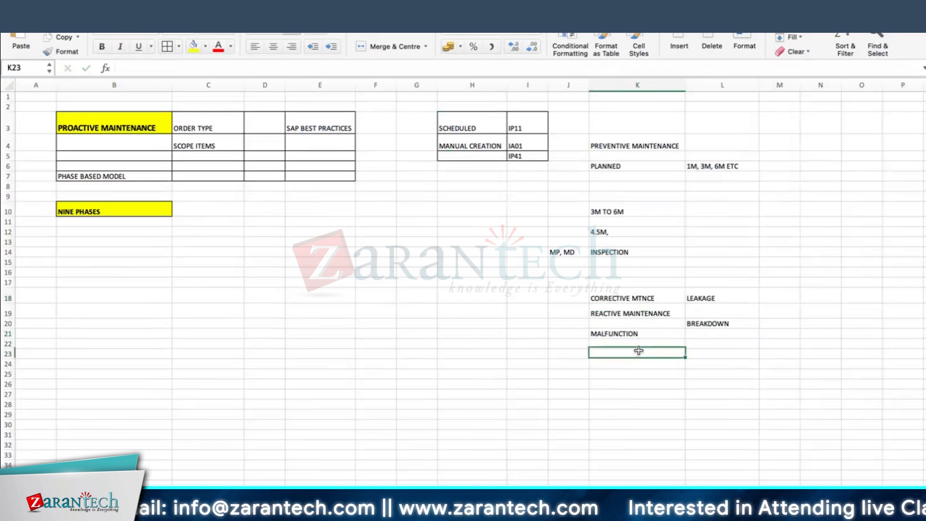
pyautogui.click(636, 311)
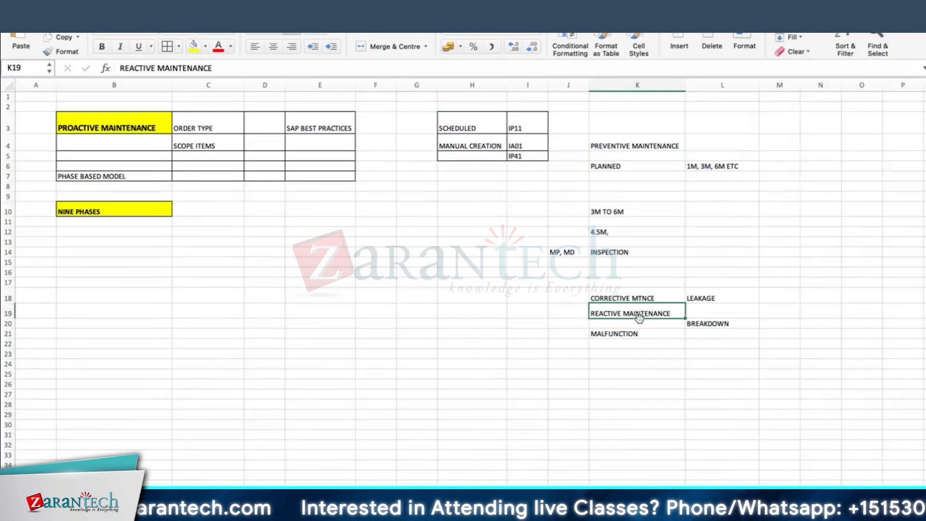
pyautogui.click(644, 337)
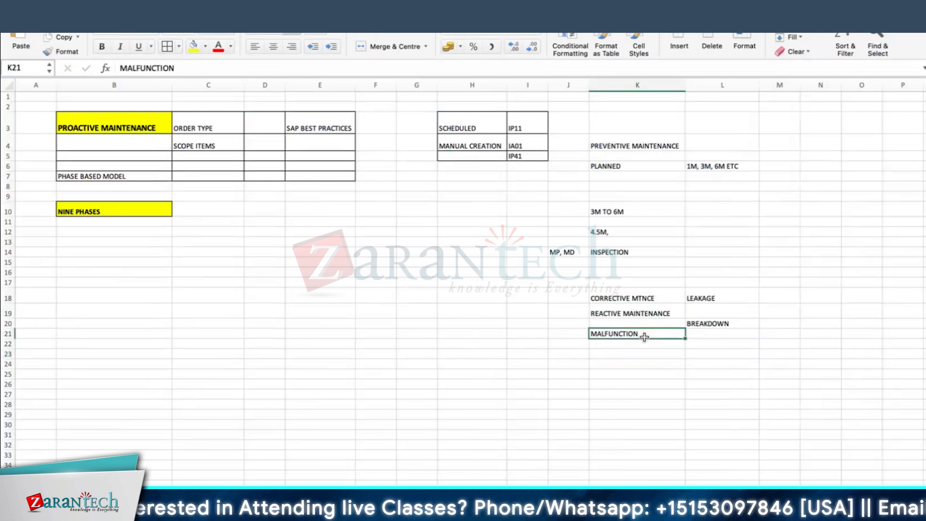
pyautogui.scroll(-2, 644, 337)
pyautogui.click(626, 339)
pyautogui.write('R')
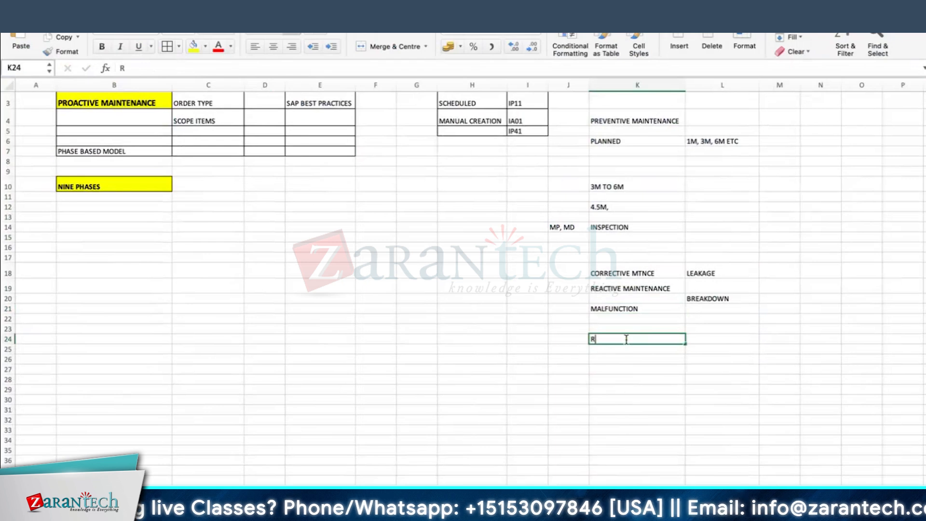
pyautogui.write('EPAIR ')
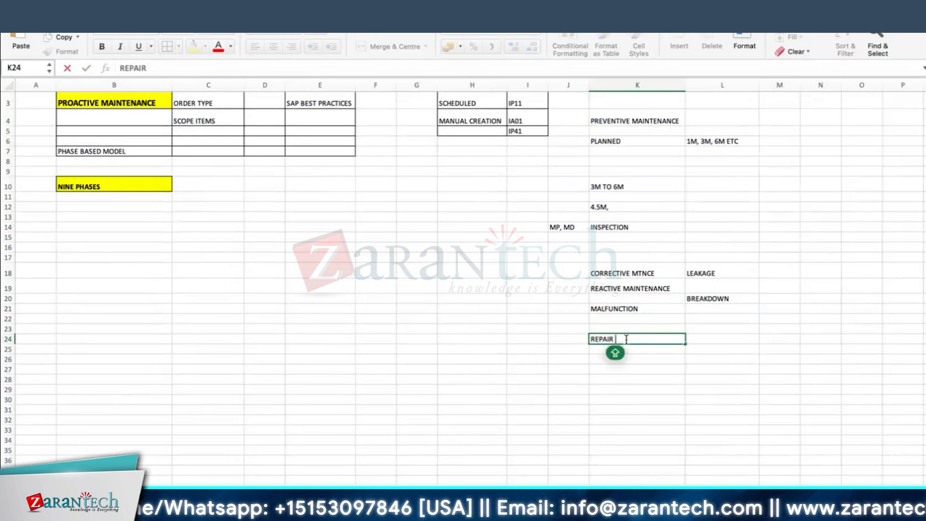
pyautogui.write('& REPORT MALFUNCTION')
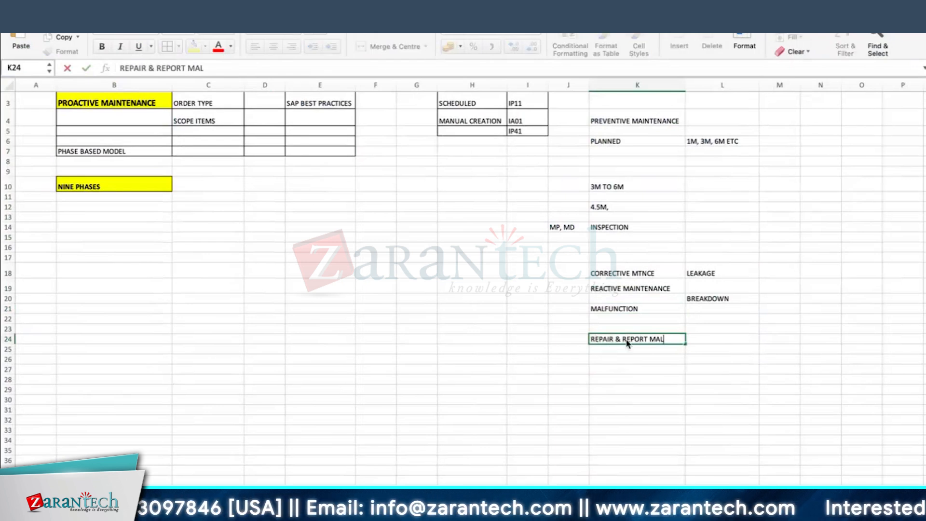
pyautogui.press('Return')
pyautogui.doubleClick(685, 85)
pyautogui.click(636, 339)
# Give K18:L19 all borders, yellow fill and bold text
pyautogui.click(563, 340)
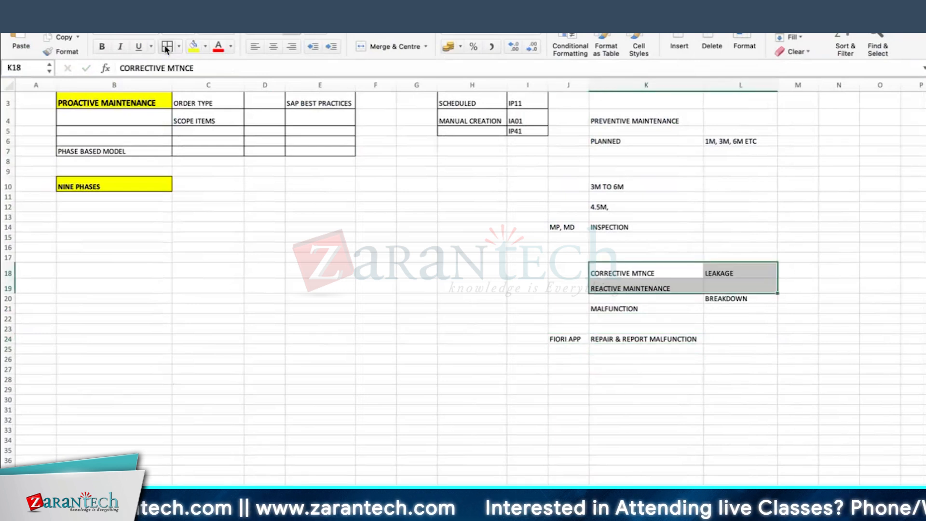
pyautogui.click(167, 47)
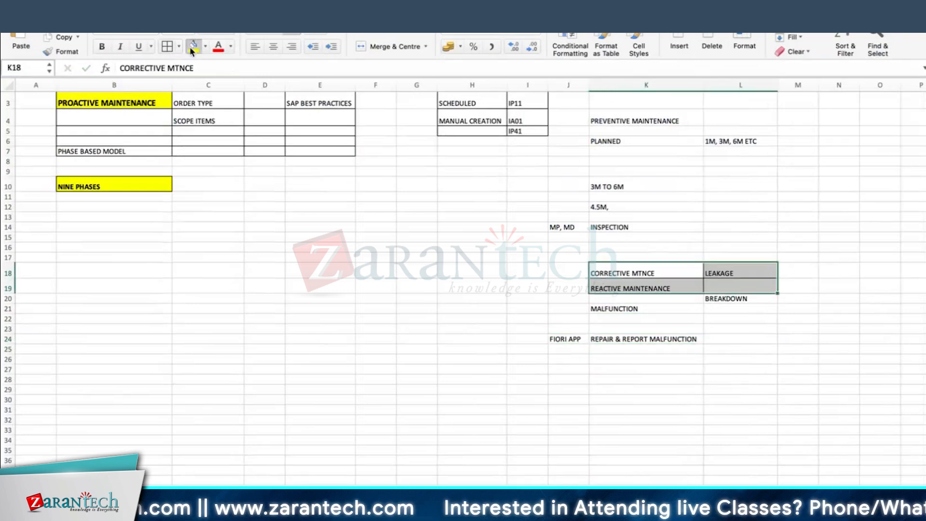
pyautogui.click(193, 47)
pyautogui.click(102, 46)
pyautogui.click(760, 449)
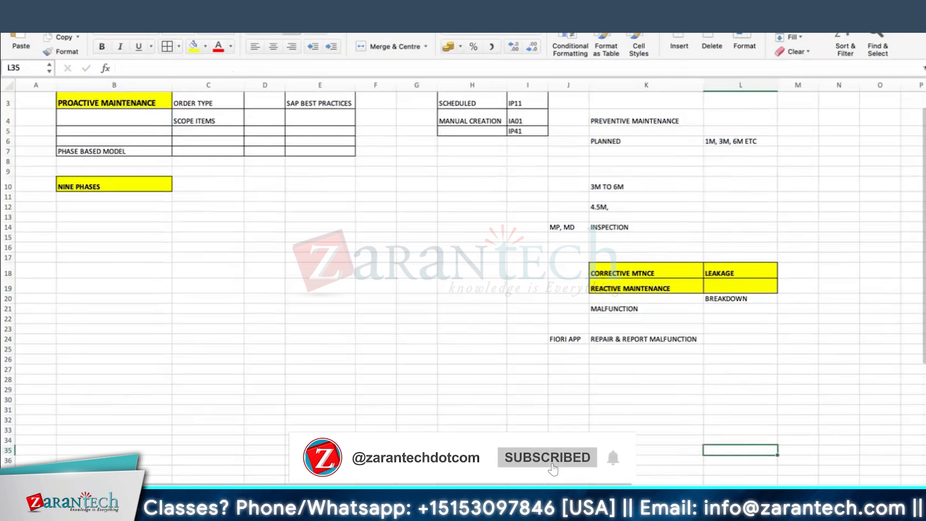
# Enter SAME in J18 and J19 beside the corrective and reactive notes
pyautogui.click(638, 283)
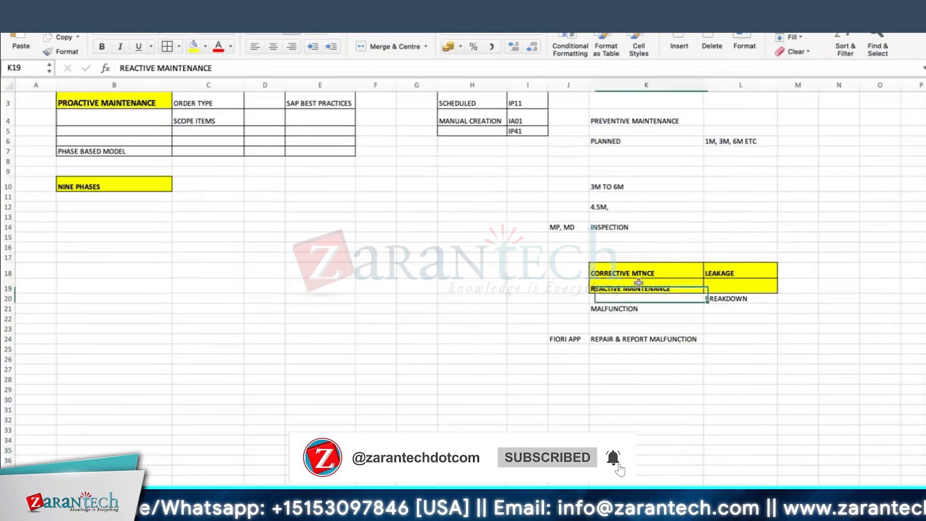
pyautogui.click(583, 288)
pyautogui.write('SP BEST')
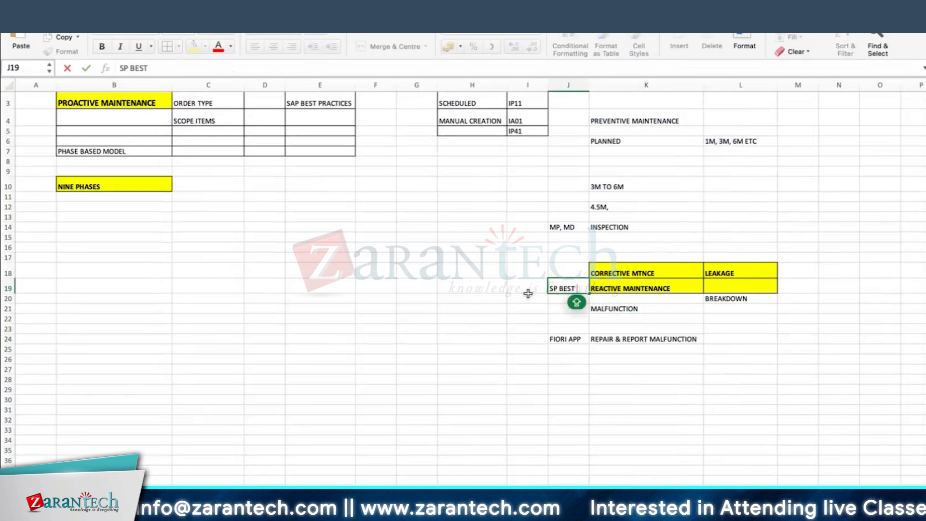
pyautogui.click(569, 273)
pyautogui.write('SAME')
pyautogui.press('Return')
pyautogui.write('SAME')
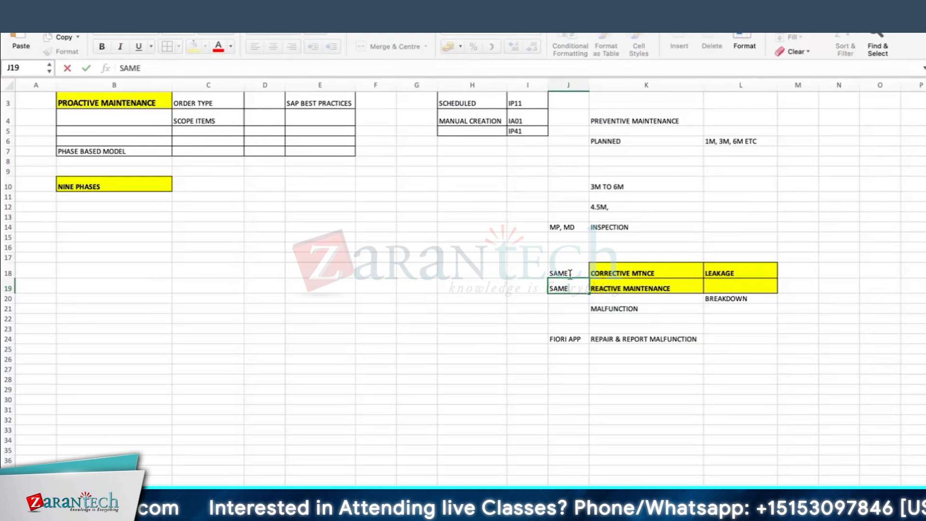
pyautogui.press('Return')
pyautogui.click(475, 275)
pyautogui.press('Down')
# Enter SAP BEST PRACTICES in H19 and NINE PHASES in G19, widening both columns
pyautogui.write('SAP')
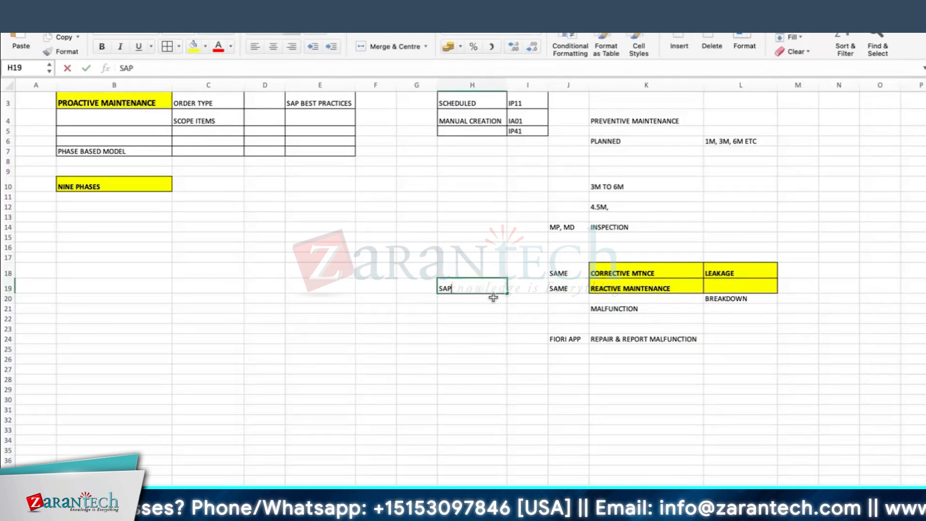
pyautogui.write(' BEST PRACTICES')
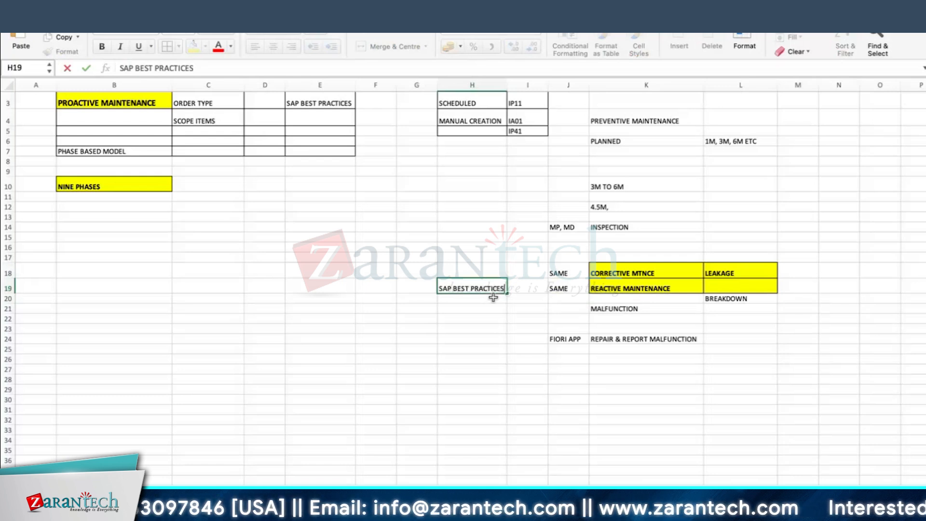
pyautogui.press('Return')
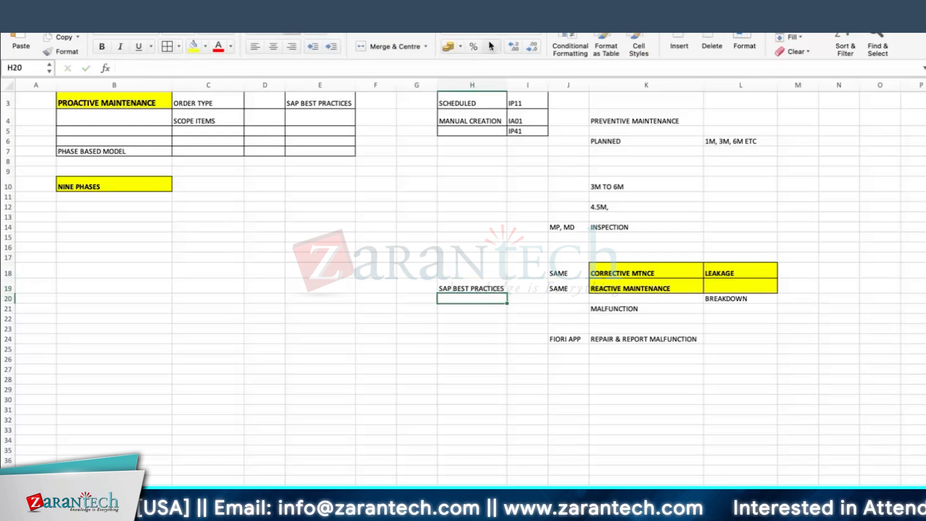
pyautogui.moveTo(507, 85); pyautogui.dragTo(512, 85)
pyautogui.click(661, 287)
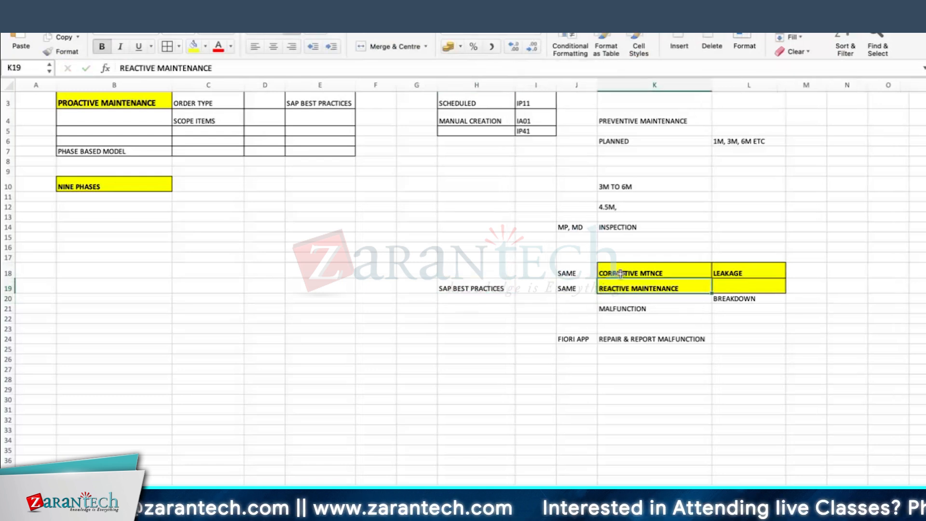
pyautogui.click(406, 291)
pyautogui.write('N')
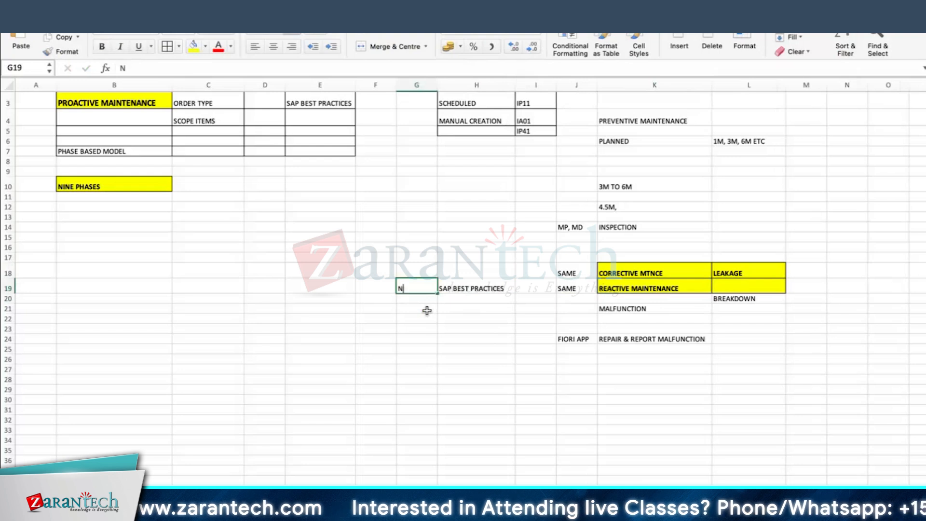
pyautogui.write('INE PHASES')
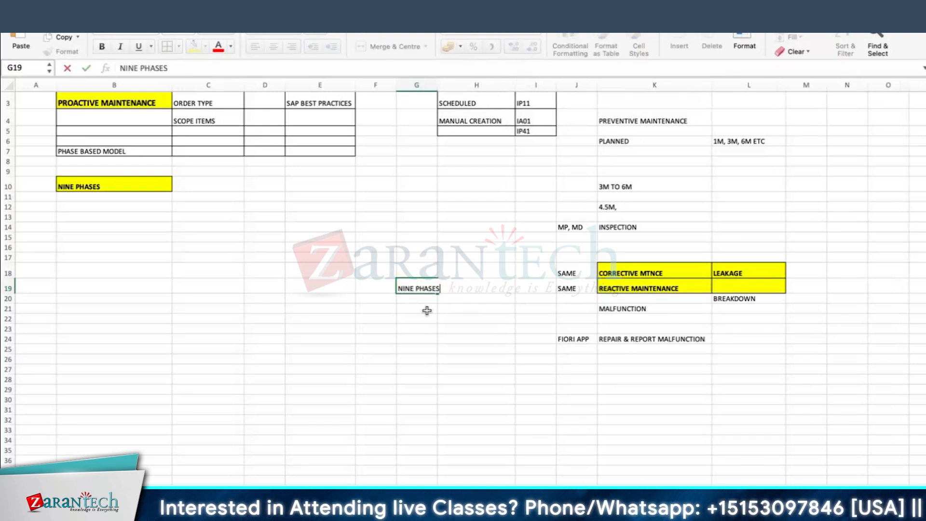
pyautogui.press('Return')
pyautogui.moveTo(437, 85); pyautogui.dragTo(444, 85)
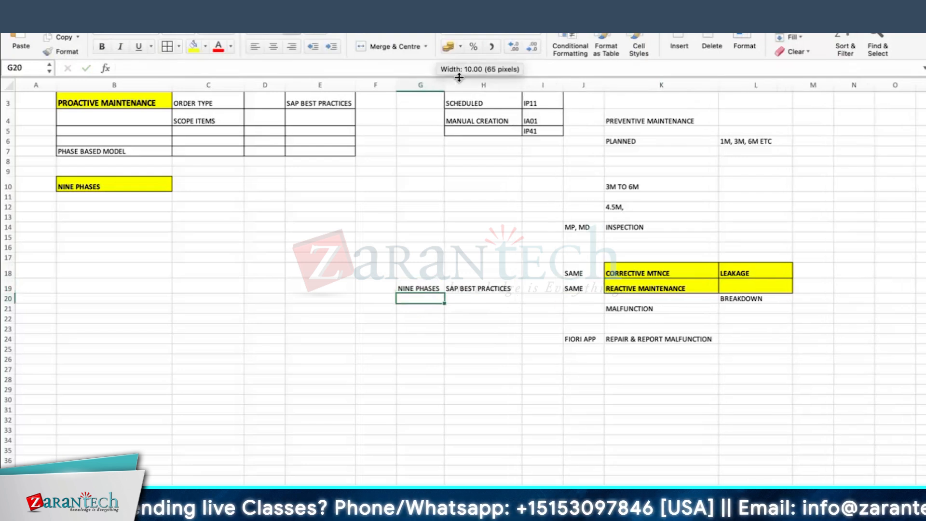
# Enter 'CRTD, REL, MIGO, CNF, TECO' in G18 and autofit column G
pyautogui.click(646, 288)
pyautogui.click(410, 269)
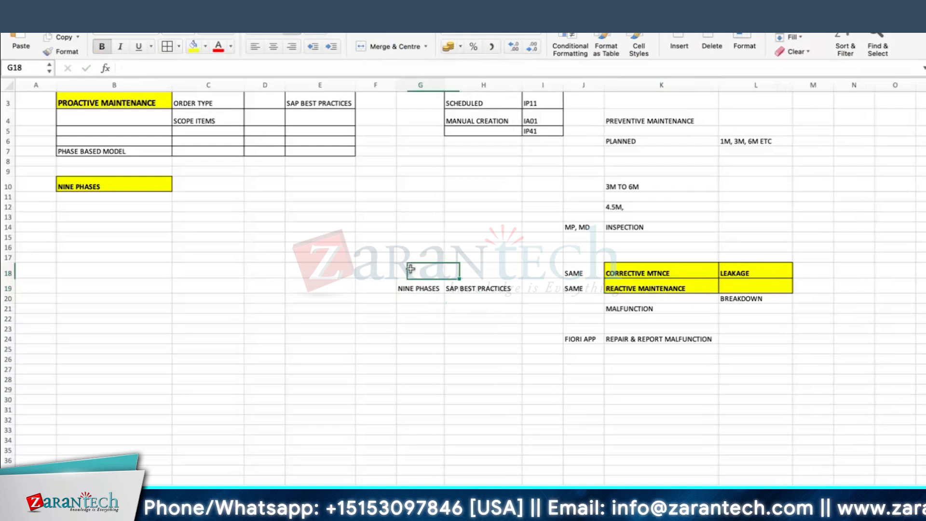
pyautogui.write('CRTD, REL,')
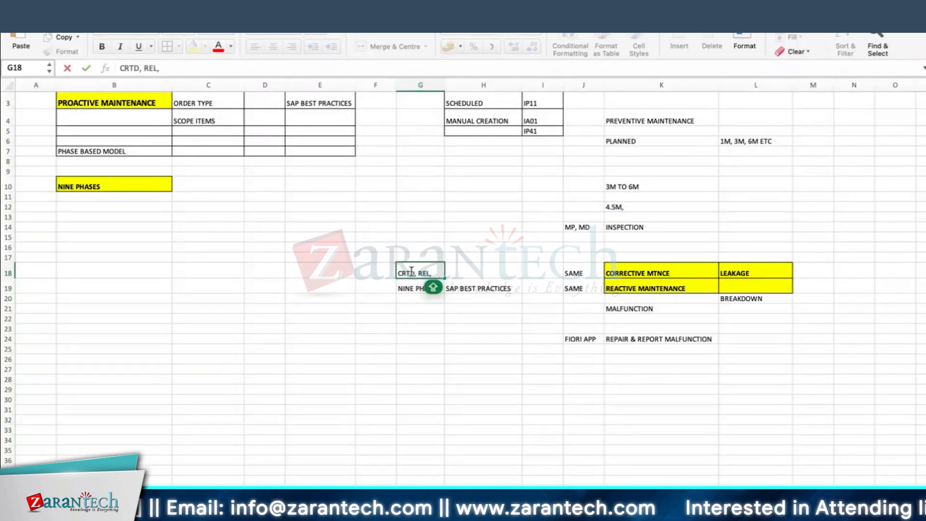
pyautogui.write(' MIGO,')
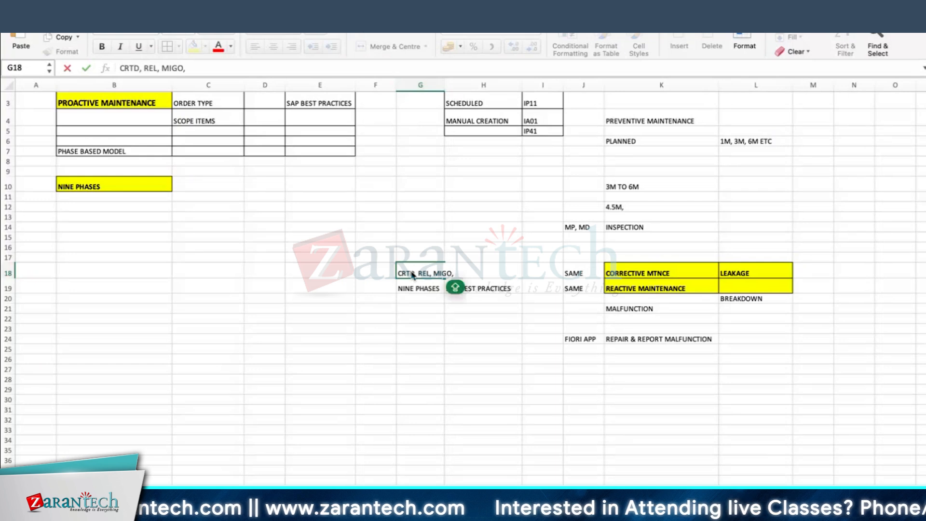
pyautogui.write(' CN')
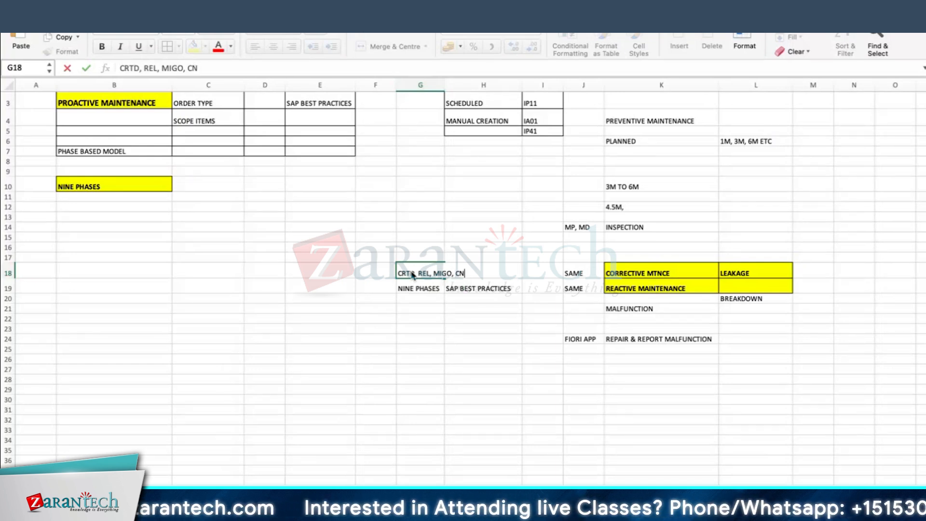
pyautogui.write('F,')
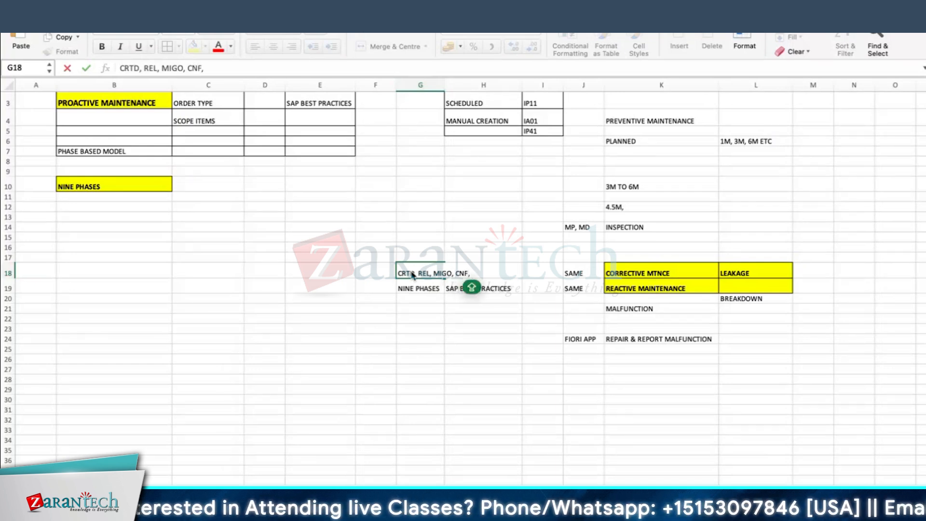
pyautogui.write(' TECO')
pyautogui.press('Return')
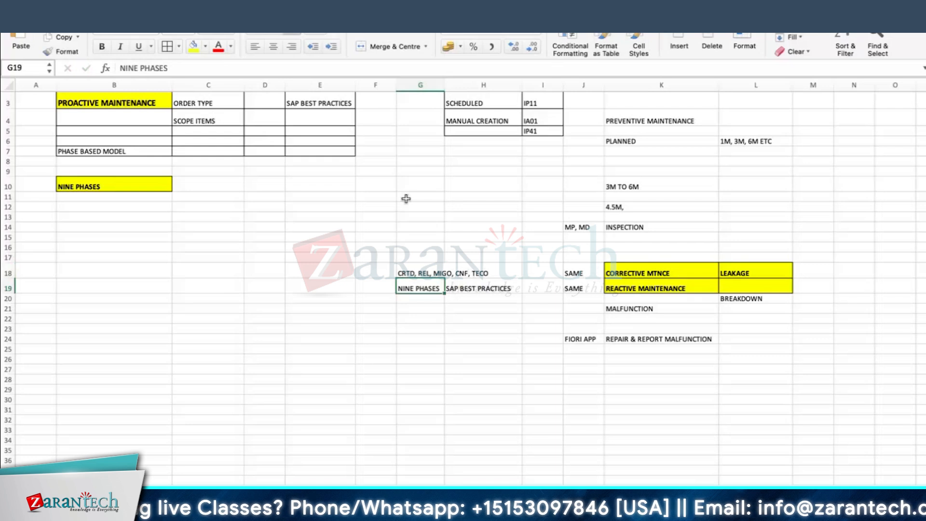
pyautogui.moveTo(443, 85); pyautogui.dragTo(443, 84)
pyautogui.doubleClick(444, 84)
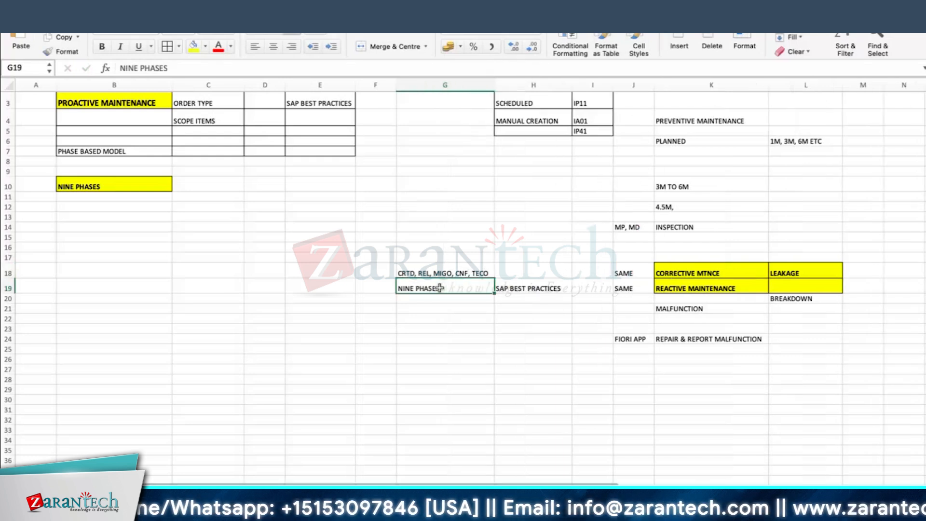
# Fill the two SAME cells in J18:J19 with yellow
pyautogui.moveTo(90, 210); pyautogui.dragTo(111, 445)
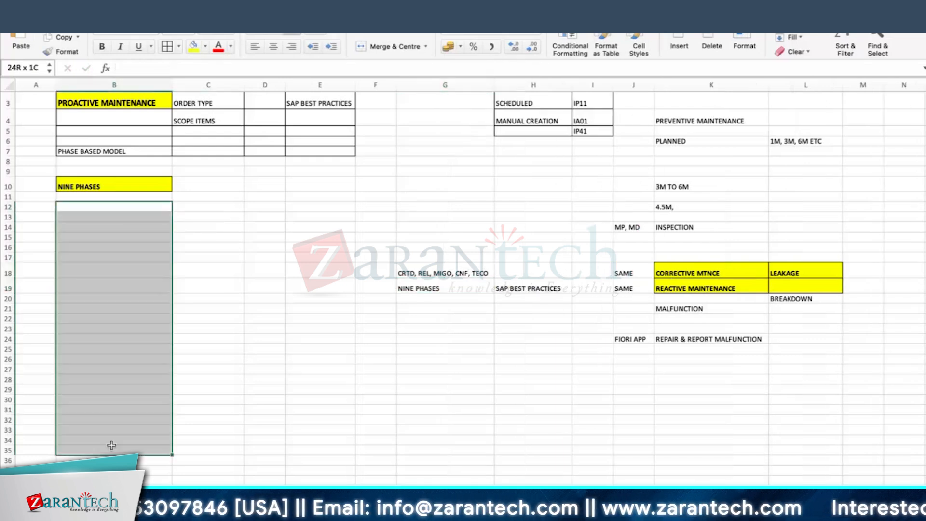
pyautogui.click(284, 369)
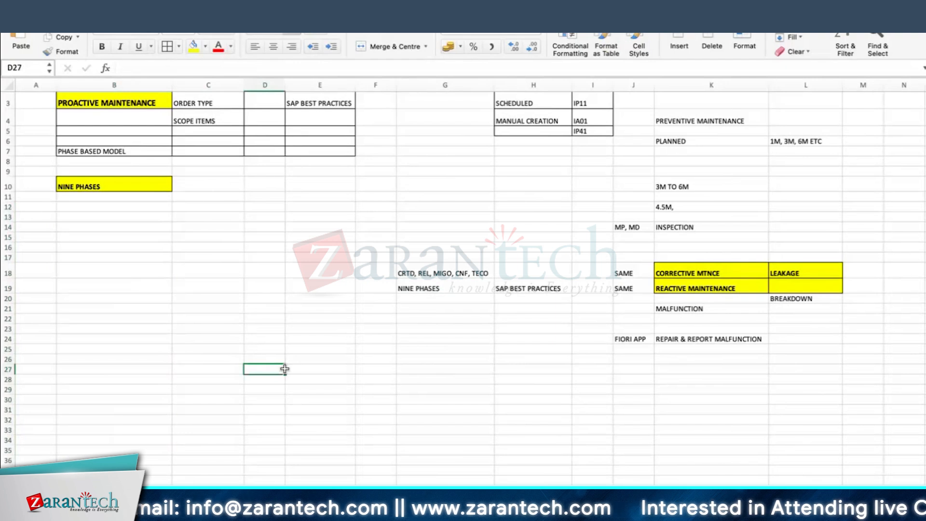
pyautogui.click(705, 289)
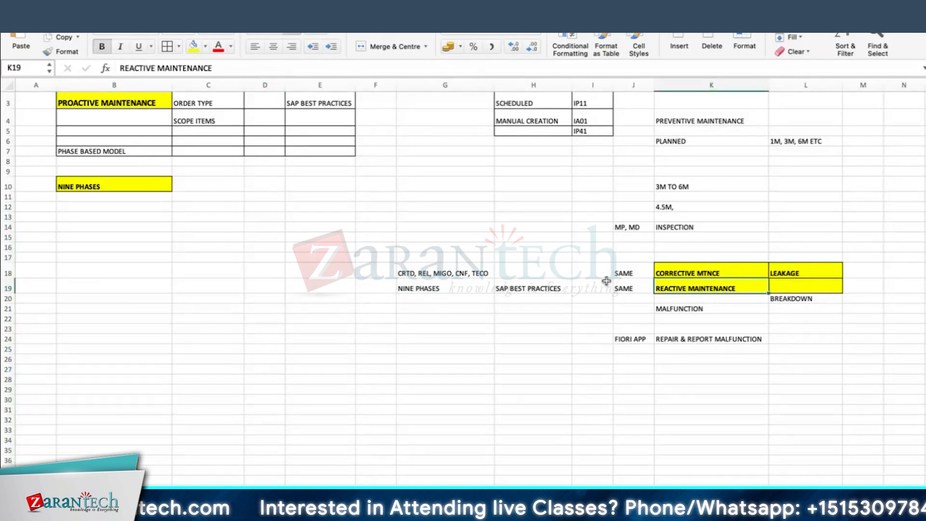
pyautogui.moveTo(622, 274); pyautogui.dragTo(634, 283)
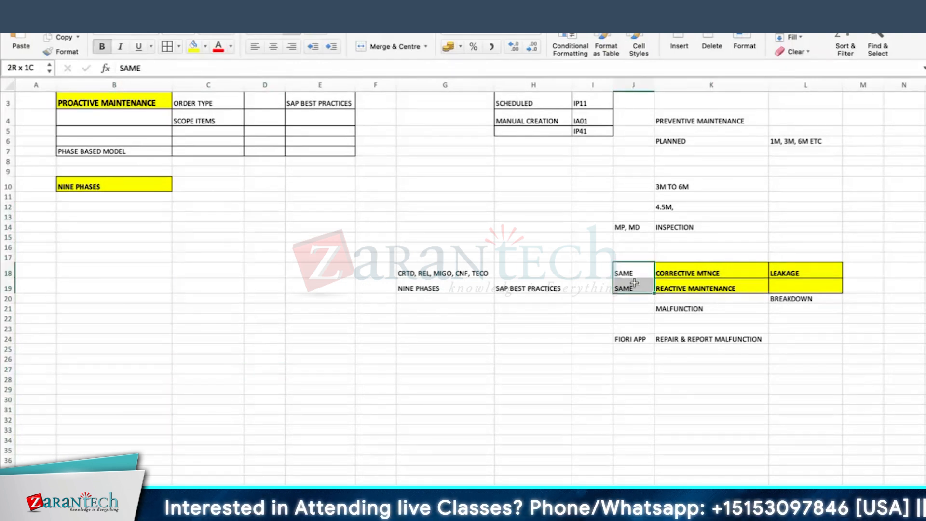
pyautogui.click(193, 46)
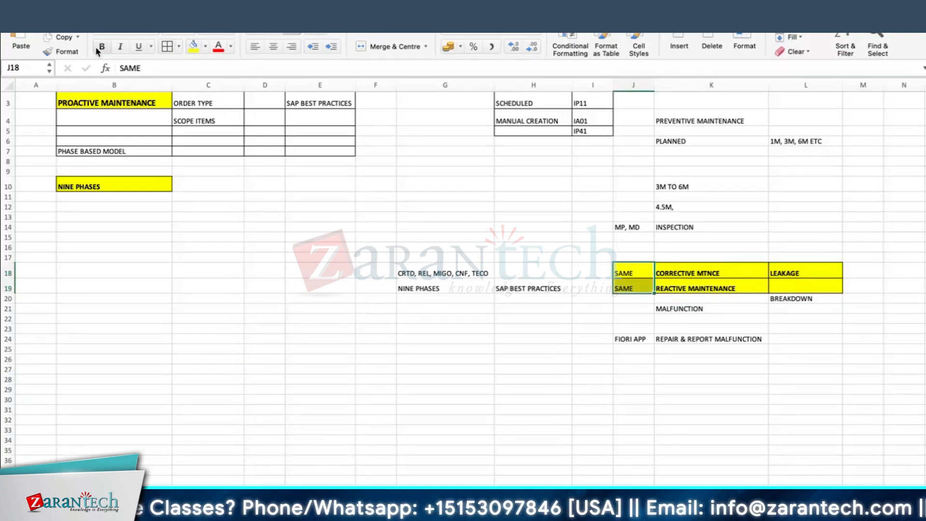
pyautogui.click(589, 351)
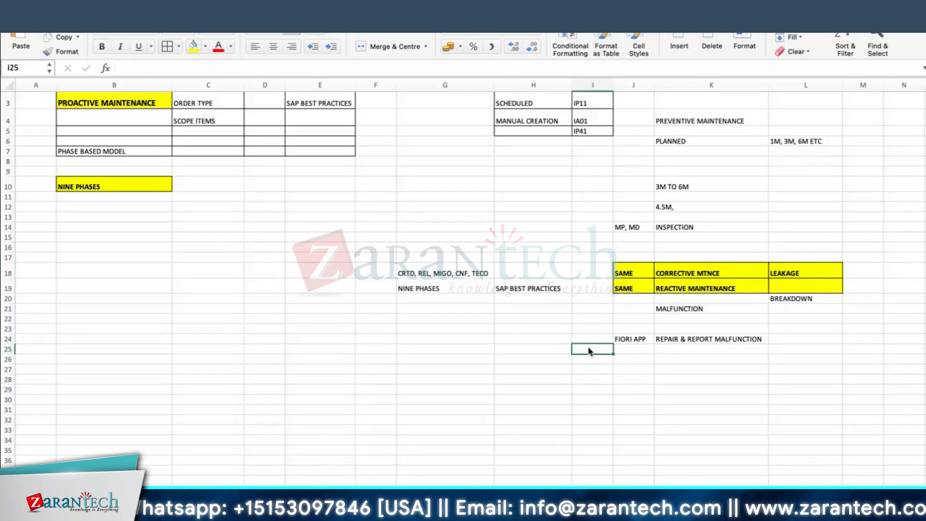
pyautogui.click(621, 288)
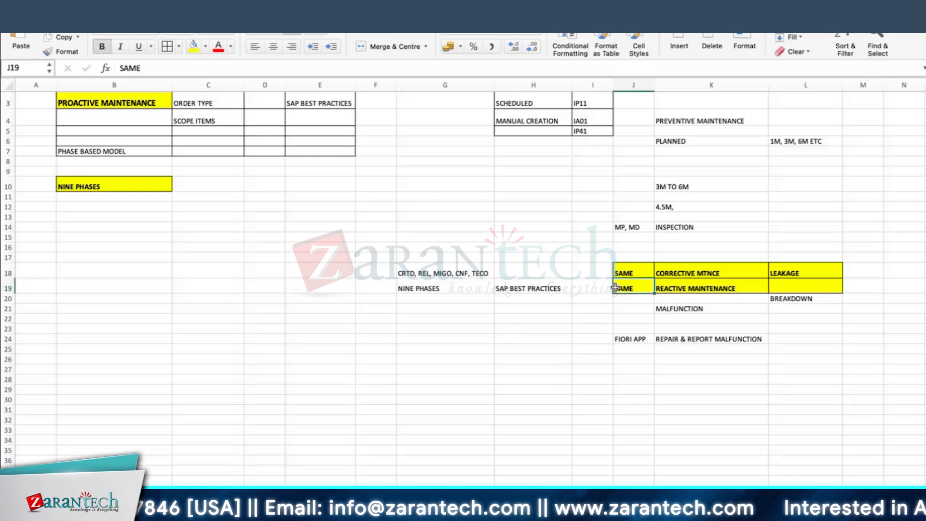
pyautogui.click(442, 271)
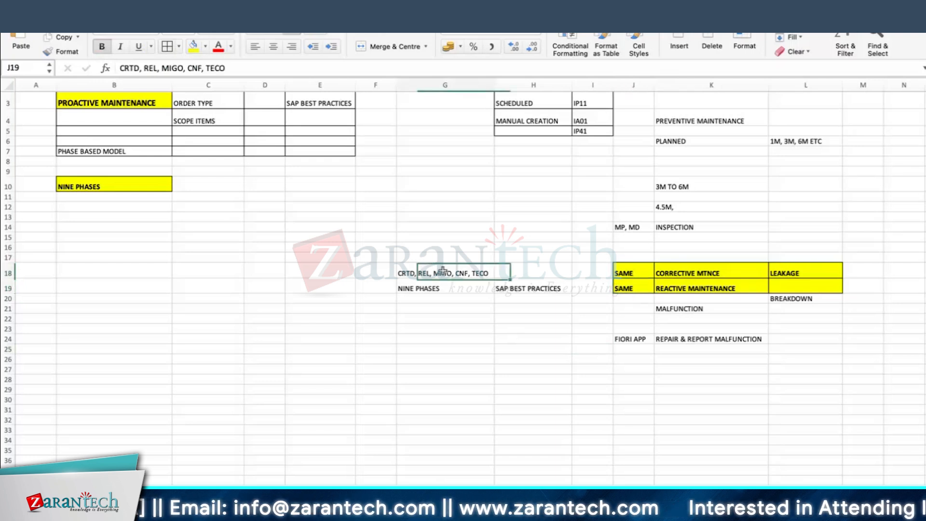
pyautogui.click(199, 181)
# Return to the remote SAP configuration window and back to the status profile activities
pyautogui.press('super+Tab')
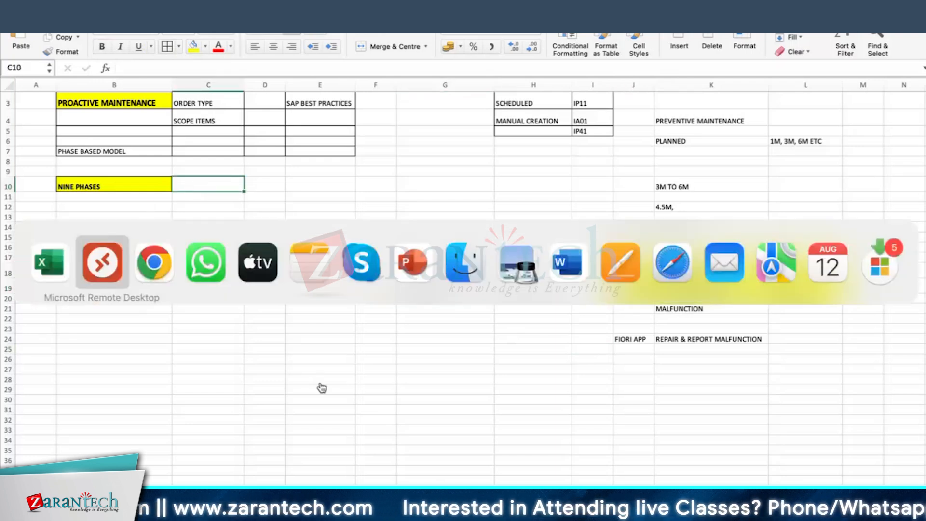
pyautogui.click(116, 288)
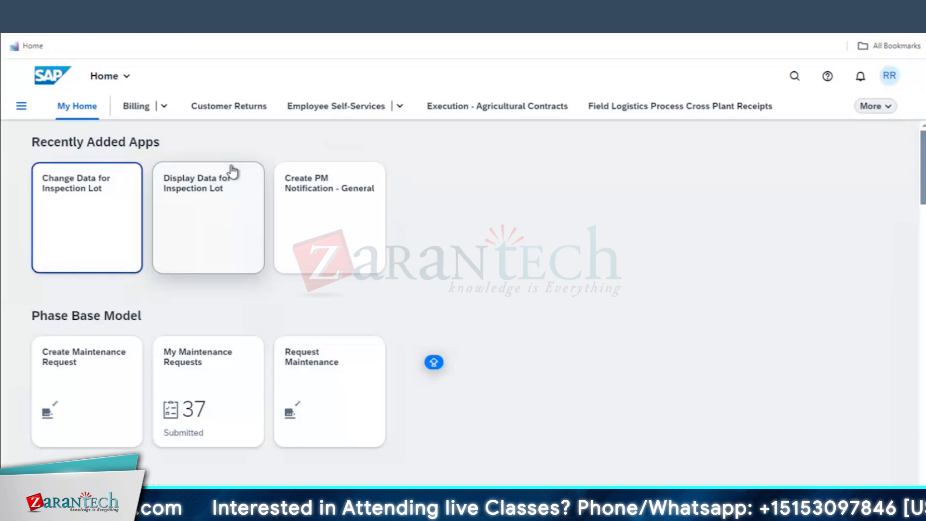
pyautogui.click(244, 475)
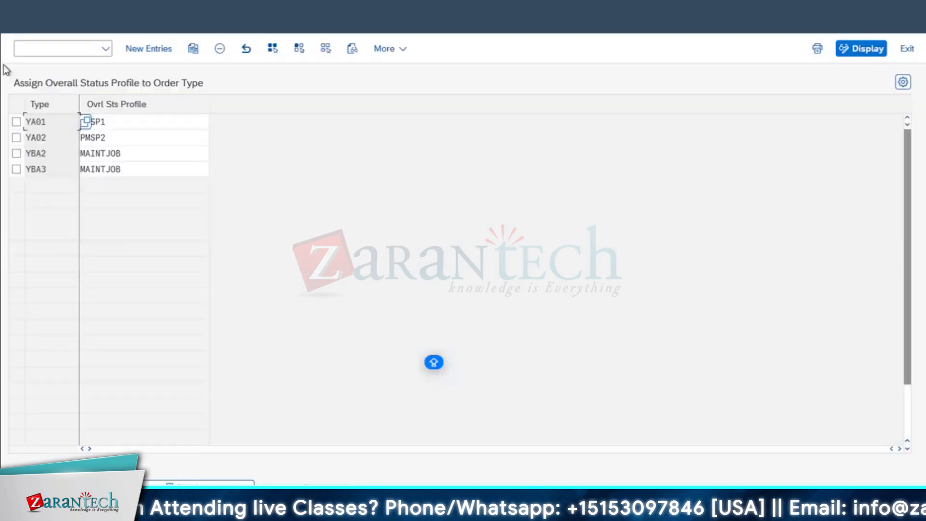
pyautogui.click(18, 23)
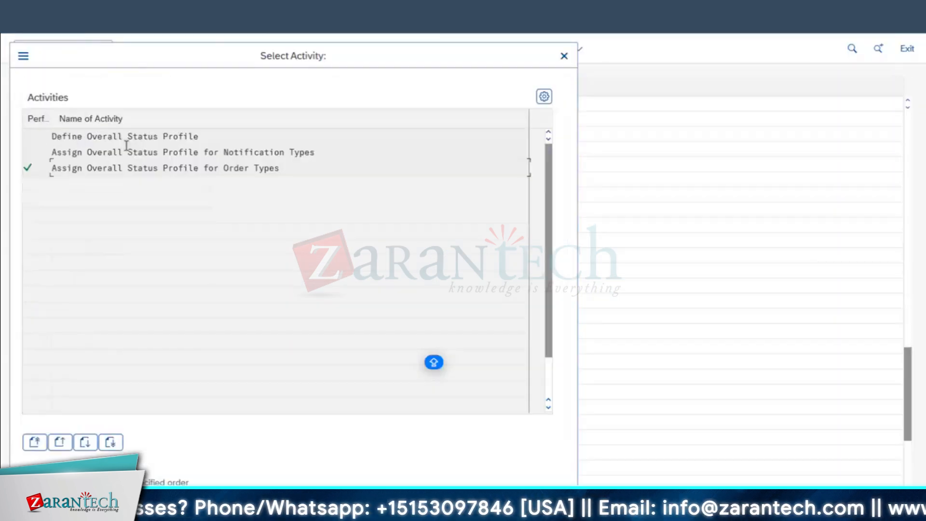
pyautogui.doubleClick(127, 151)
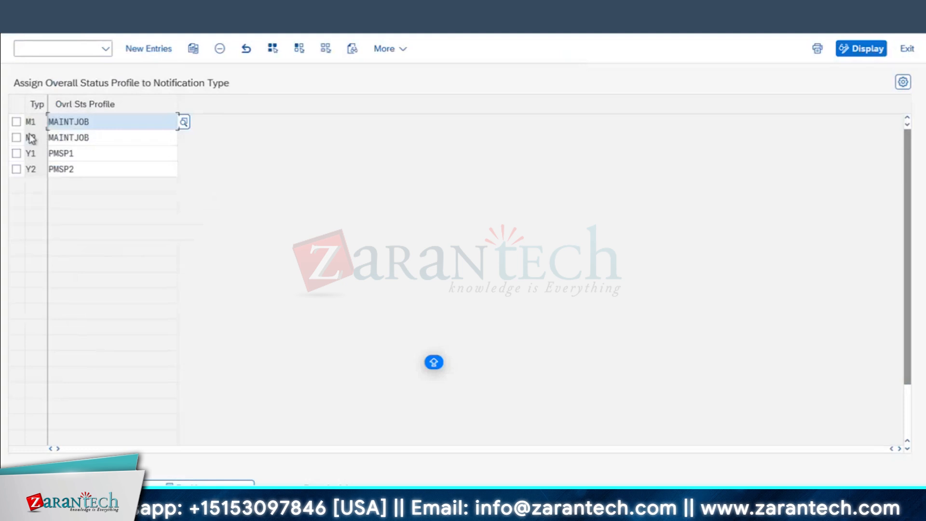
pyautogui.click(18, 24)
# Open profile PMSP1 under Define Overall Status Profile and review its overall statuses
pyautogui.doubleClick(163, 138)
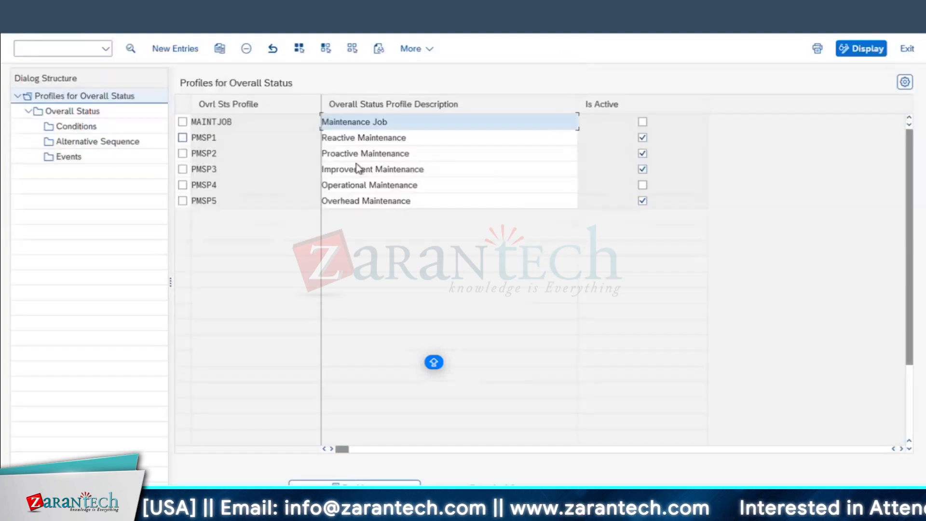
pyautogui.doubleClick(211, 137)
pyautogui.doubleClick(71, 111)
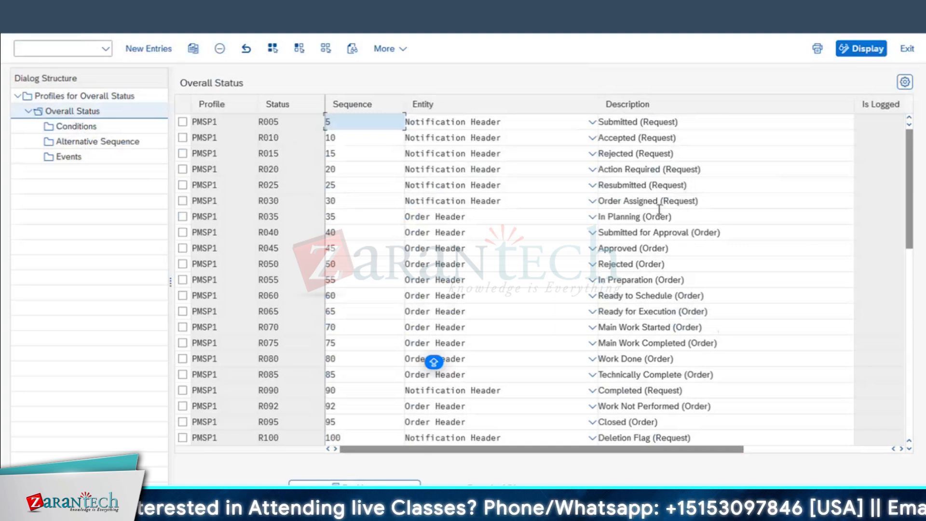
pyautogui.scroll(-2, 681, 296)
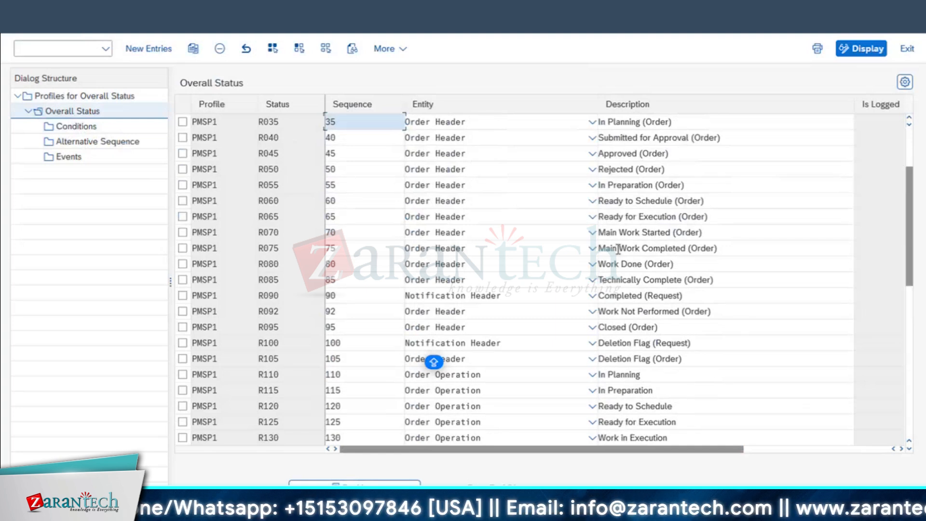
pyautogui.scroll(1, 653, 268)
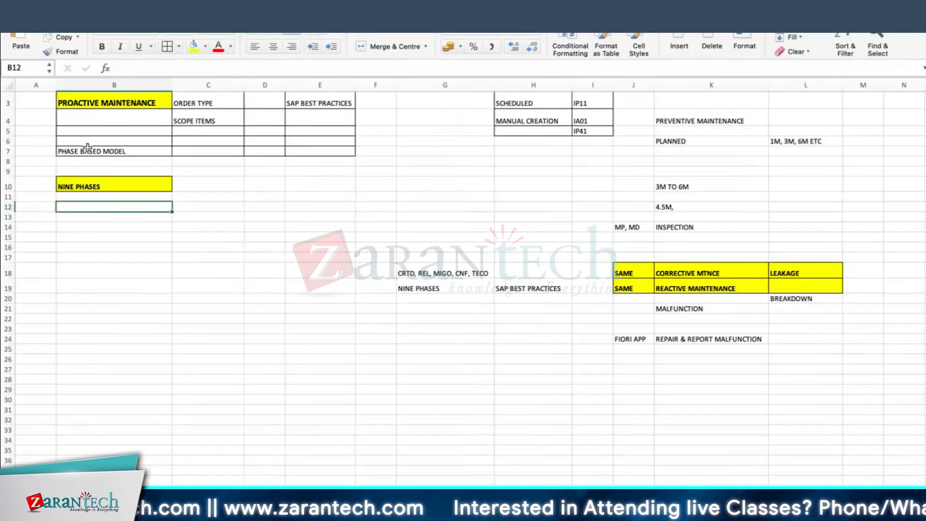
# Make PHASE BASED MODEL bold with yellow fill and enlarge row 7
pyautogui.click(91, 186)
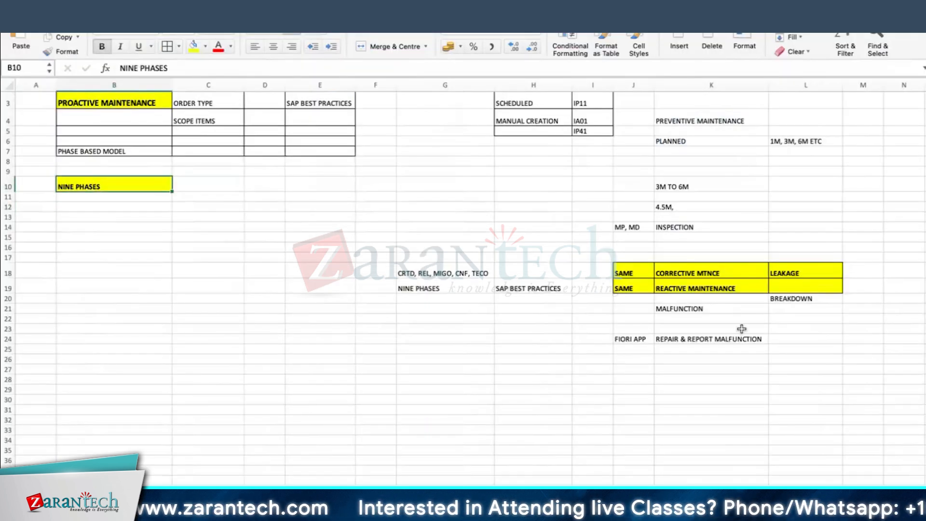
pyautogui.click(114, 149)
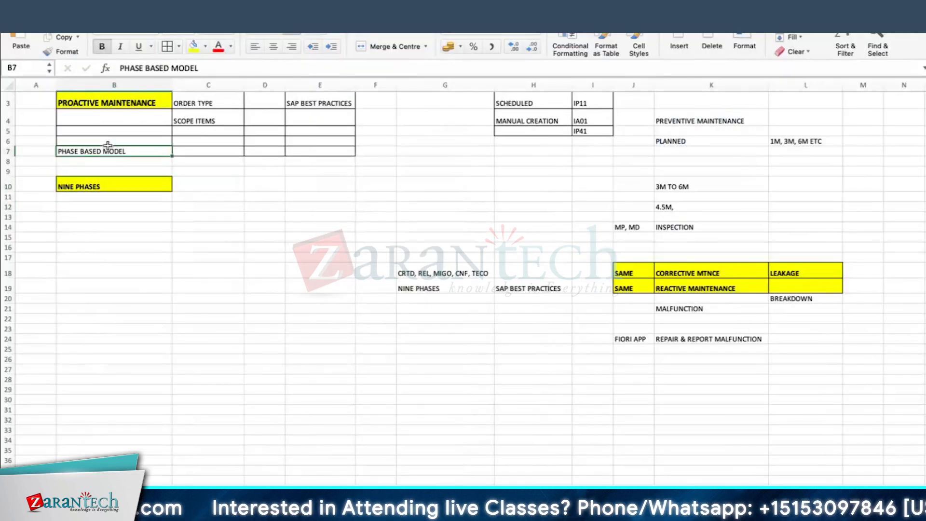
pyautogui.click(195, 47)
pyautogui.click(102, 46)
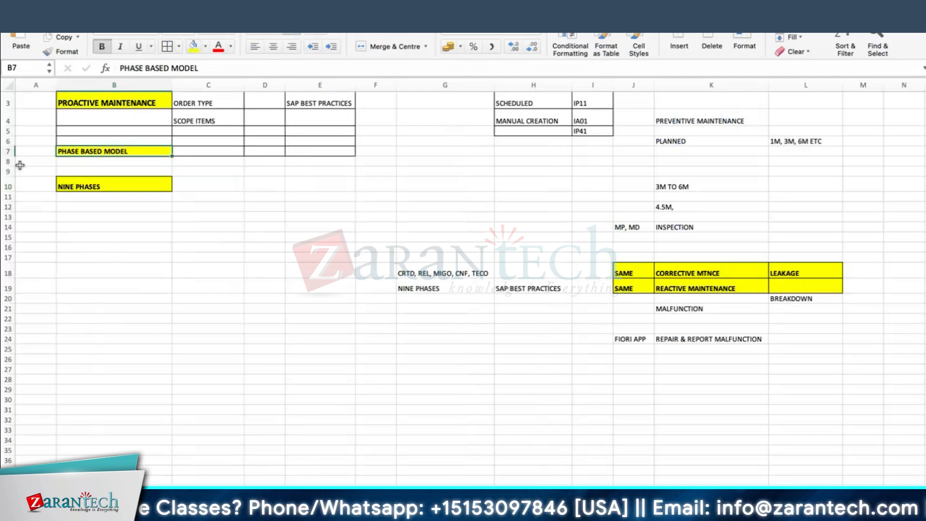
pyautogui.moveTo(11, 156); pyautogui.dragTo(12, 160)
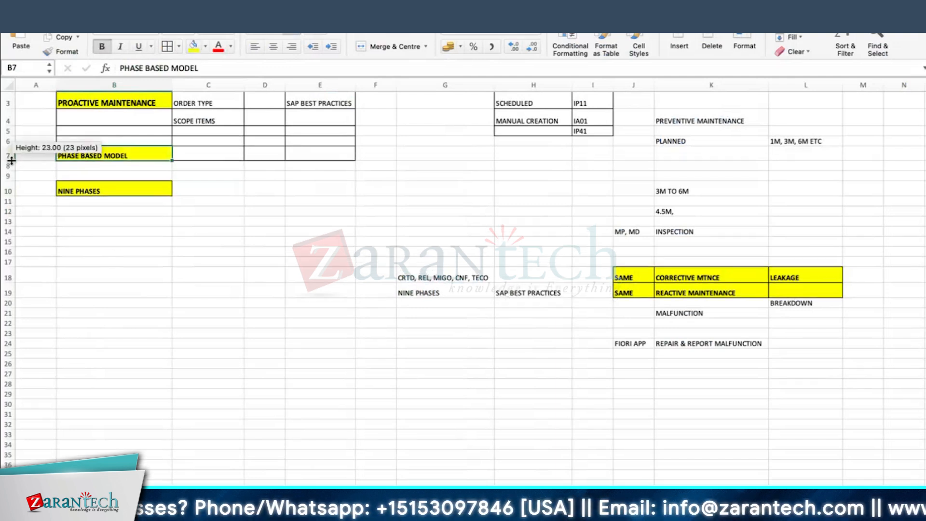
# Make SAP BEST PRACTICES bold yellow, move it from E3 to E6, and widen column E
pyautogui.click(333, 103)
pyautogui.click(193, 46)
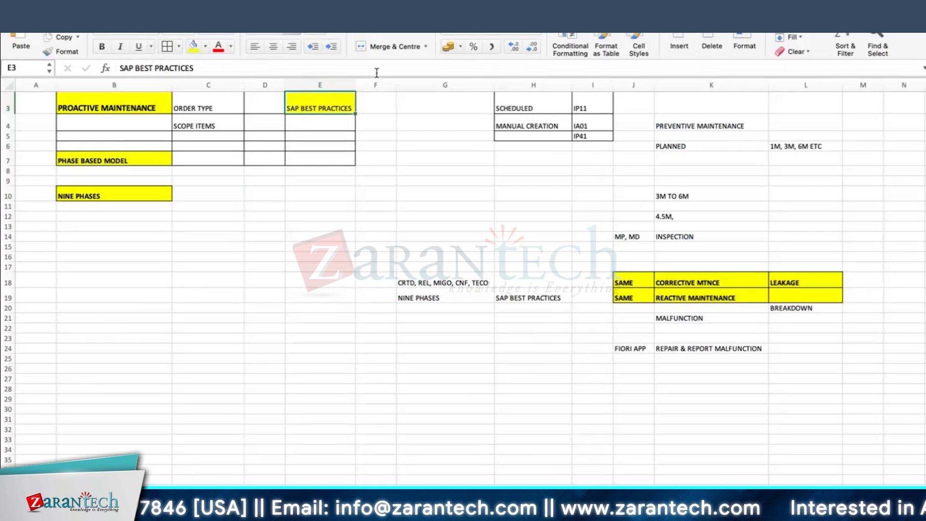
pyautogui.click(102, 47)
pyautogui.moveTo(355, 85); pyautogui.dragTo(308, 155)
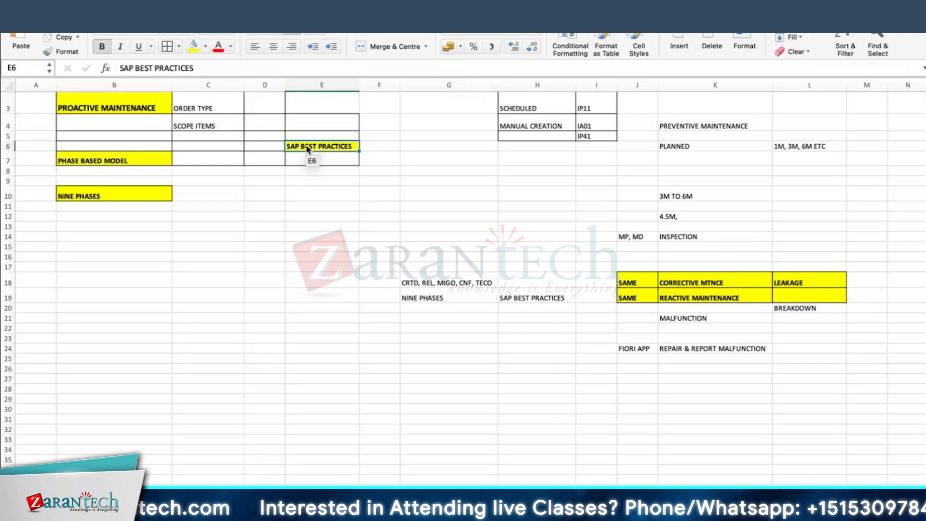
pyautogui.click(368, 169)
pyautogui.moveTo(4, 136); pyautogui.dragTo(6, 158)
pyautogui.moveTo(359, 85); pyautogui.dragTo(364, 82)
pyautogui.click(228, 244)
pyautogui.press('super+Tab')
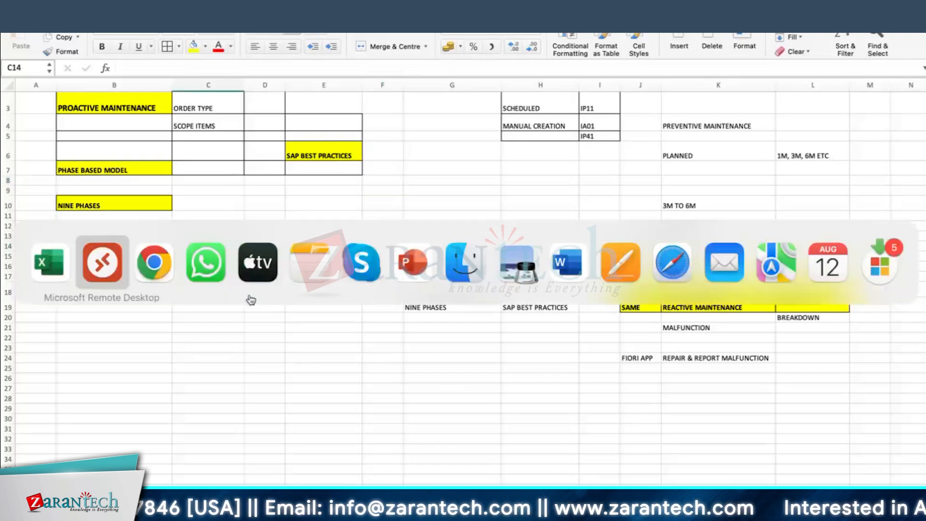
pyautogui.click(102, 263)
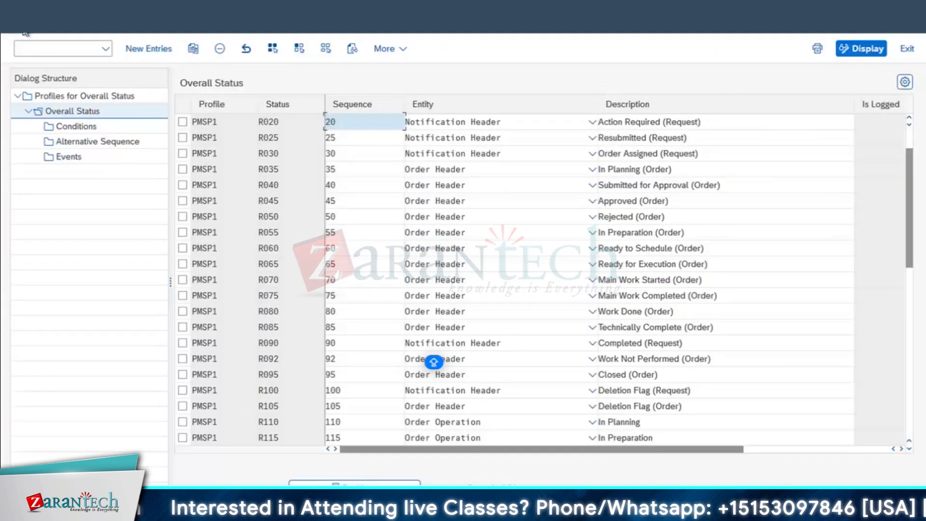
# Confirm Y1/YA01 uses profile PMSP1 and Y2/YA02 uses PMSP2, then glance at order type assignments
pyautogui.click(21, 29)
pyautogui.click(22, 30)
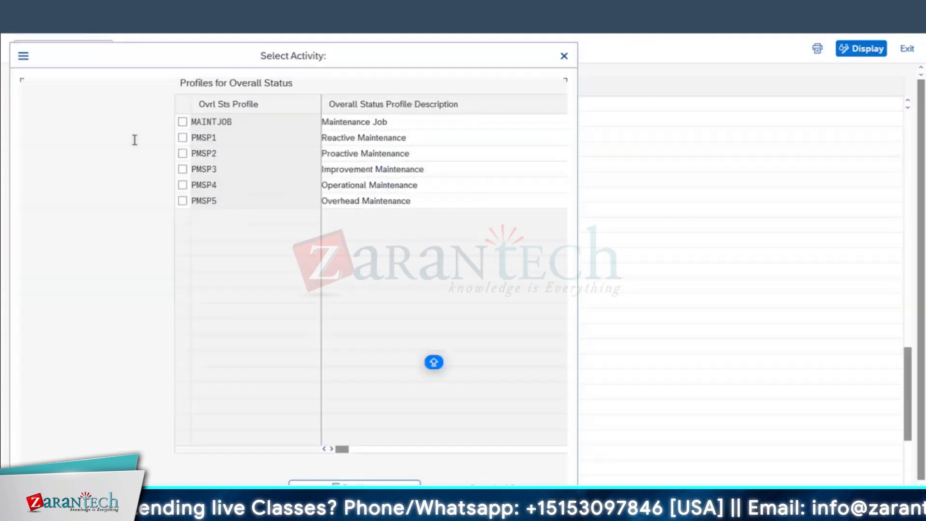
pyautogui.doubleClick(90, 156)
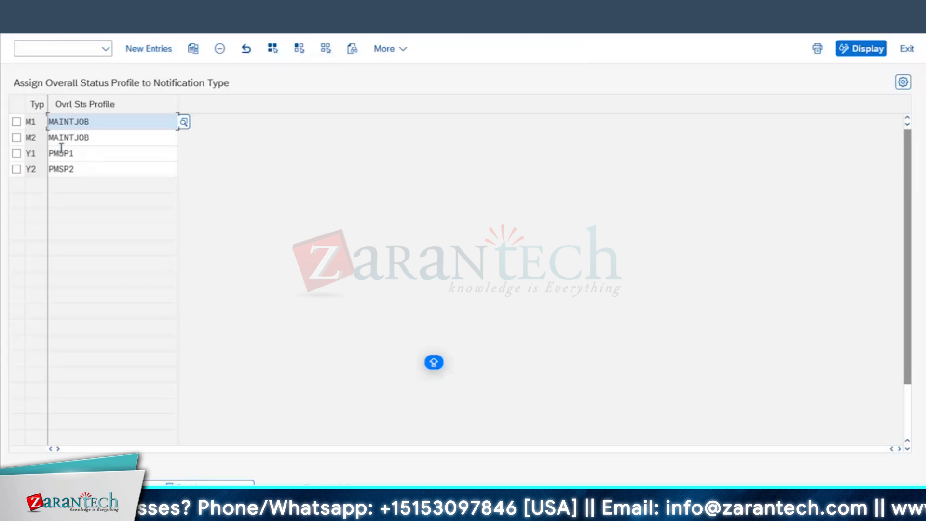
pyautogui.click(38, 153)
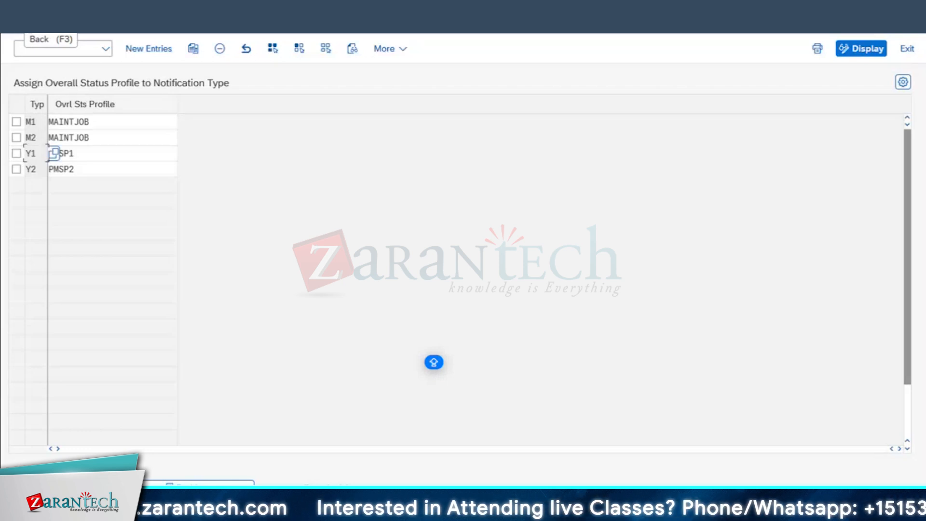
pyautogui.click(26, 24)
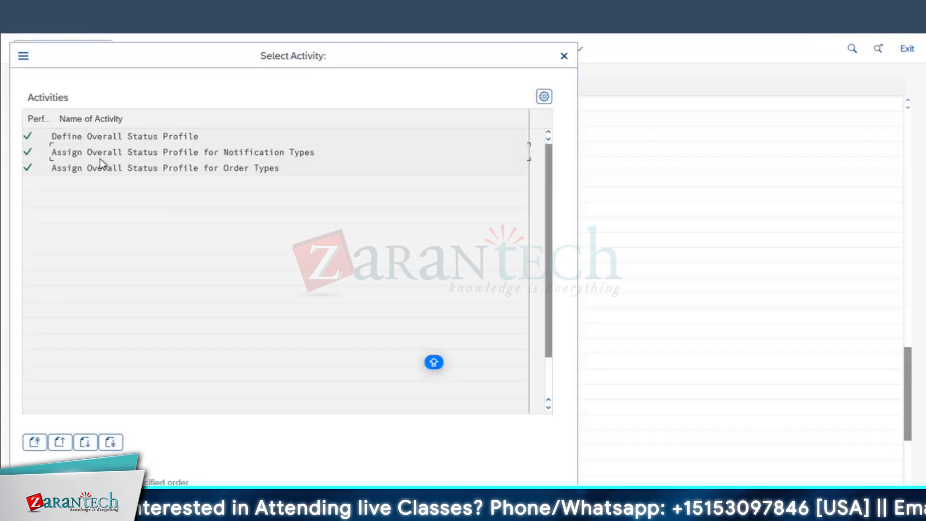
pyautogui.doubleClick(102, 169)
pyautogui.press('F3')
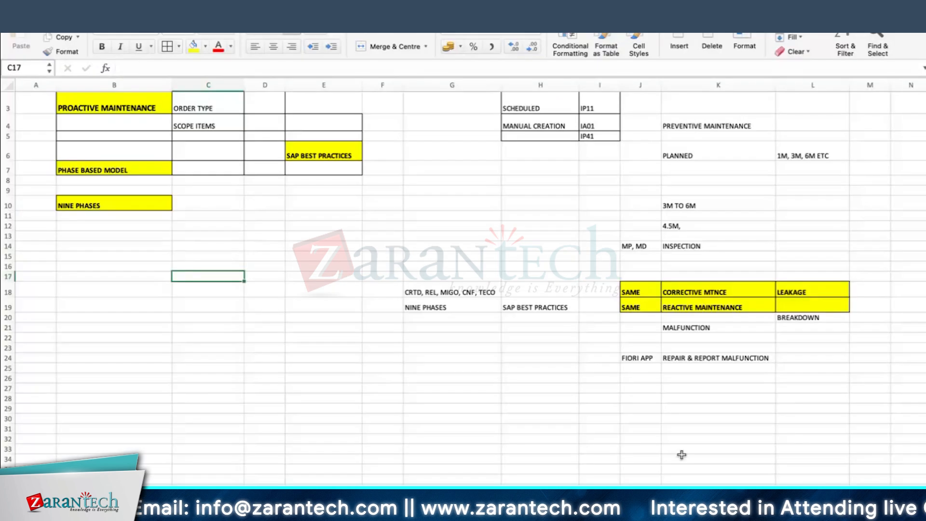
# Start a Create PM Notification - General with notification type Y2 Proactive Work
pyautogui.press('super+Tab')
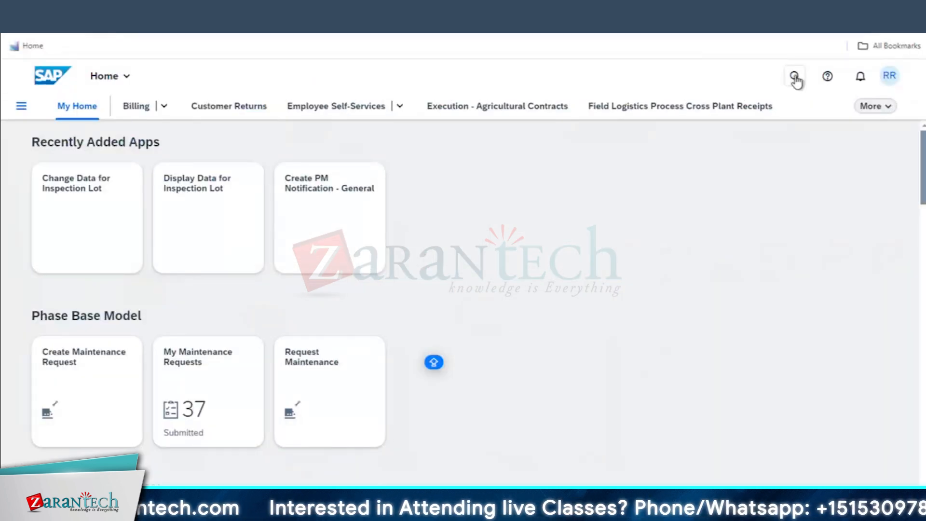
pyautogui.click(349, 217)
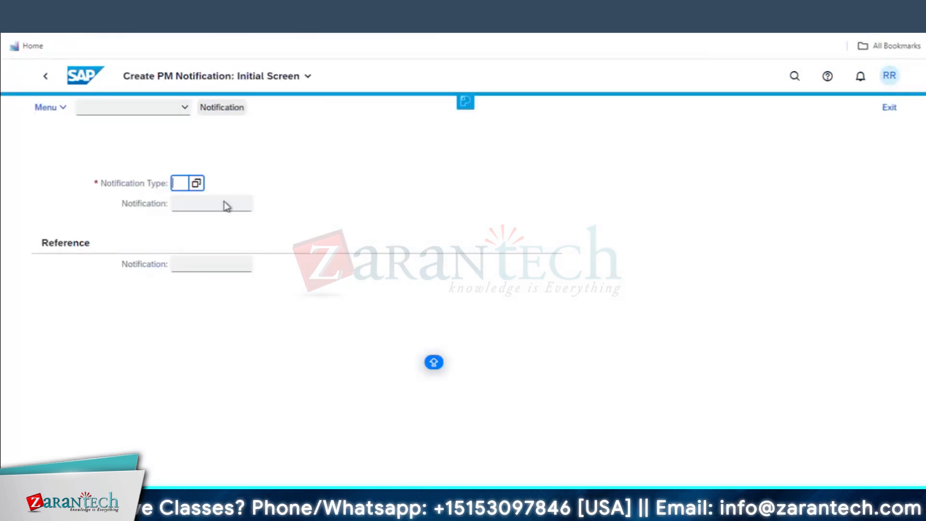
pyautogui.click(197, 184)
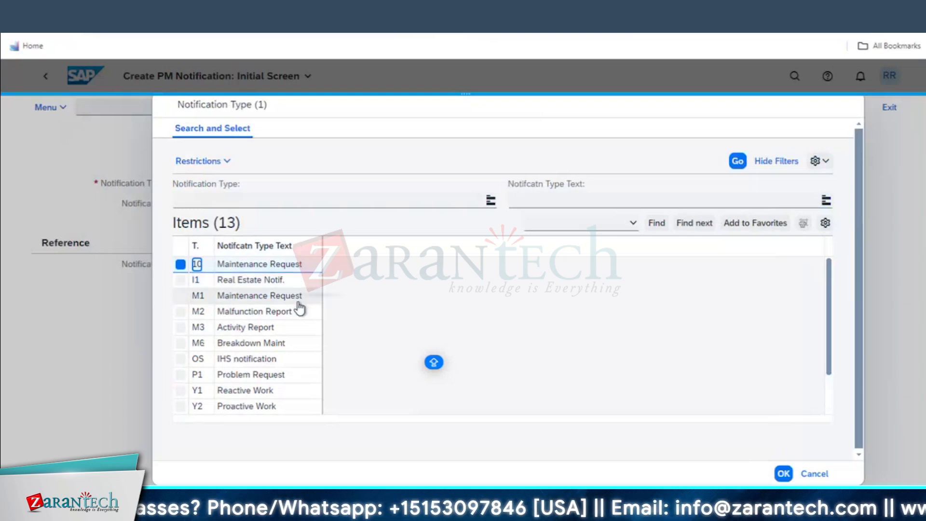
pyautogui.scroll(-2, 299, 309)
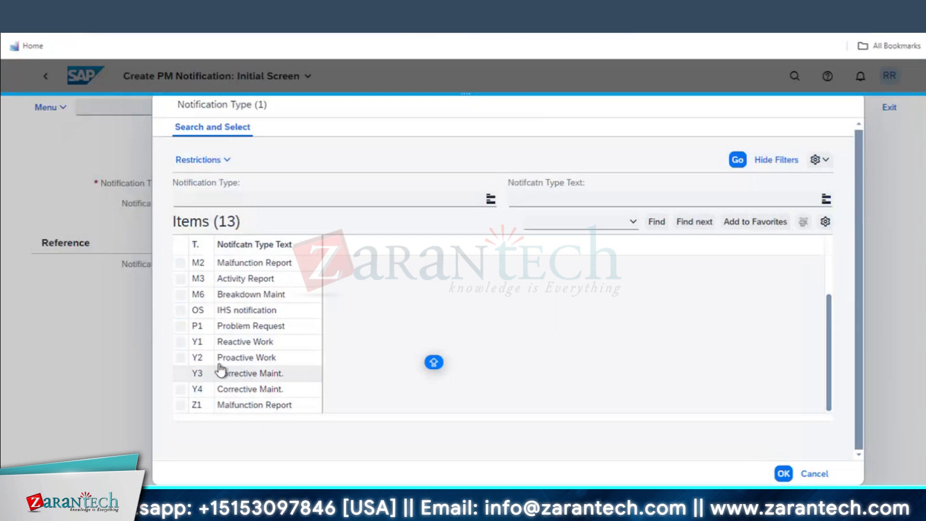
pyautogui.click(242, 360)
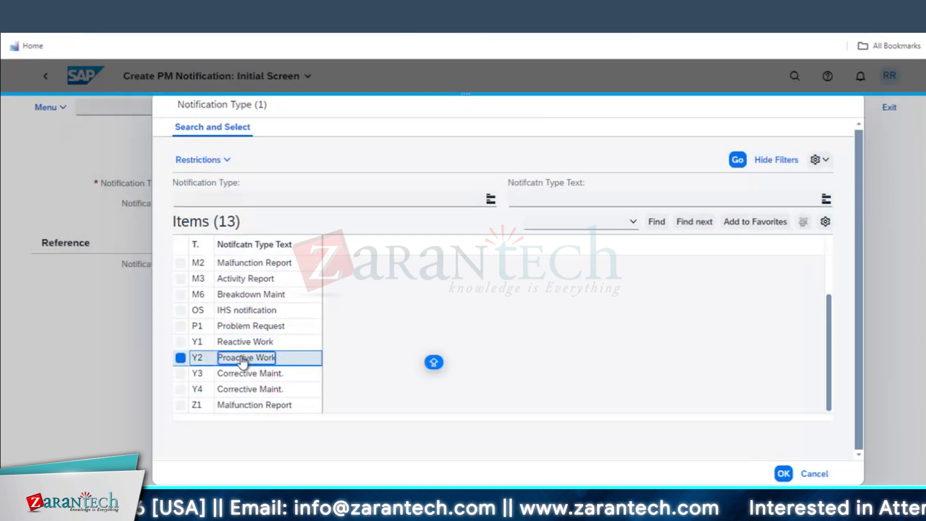
pyautogui.doubleClick(243, 360)
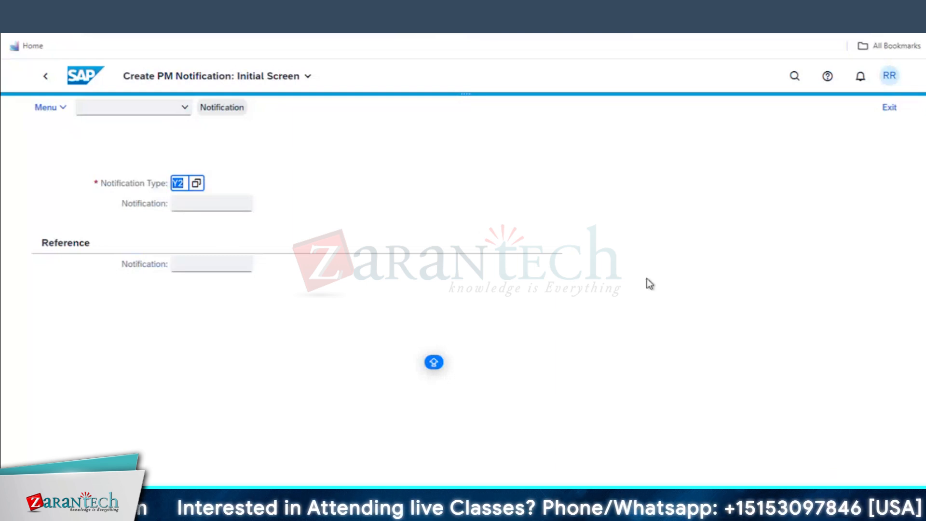
# Enter short text MAINTENANCE OF COMPRESSOR on the Y2 notification and return to Display IMG
pyautogui.press('Return')
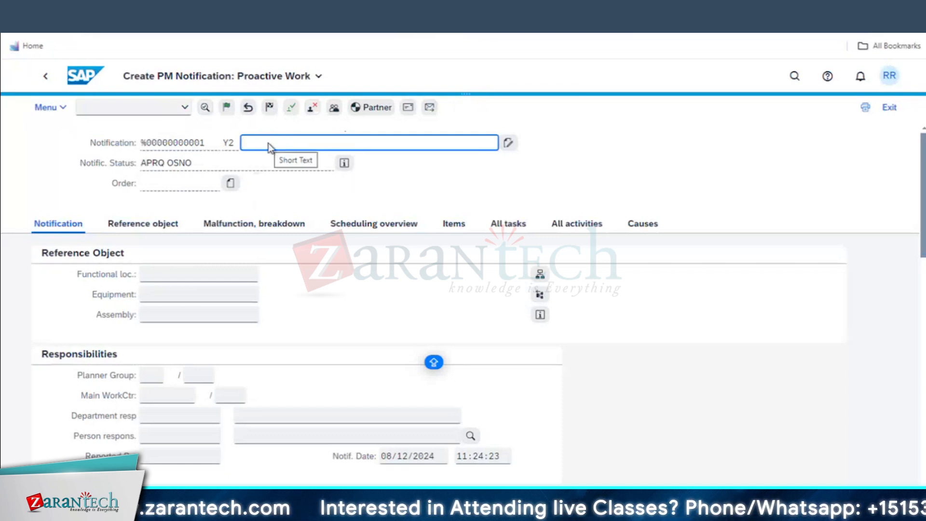
pyautogui.write('TENANCE OF ')
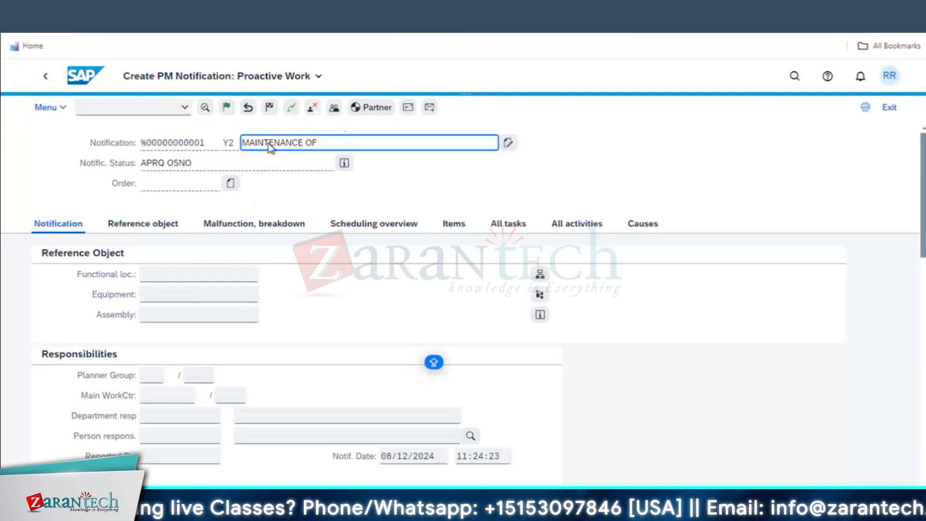
pyautogui.write('COMPRESSOR')
pyautogui.moveTo(180, 514)
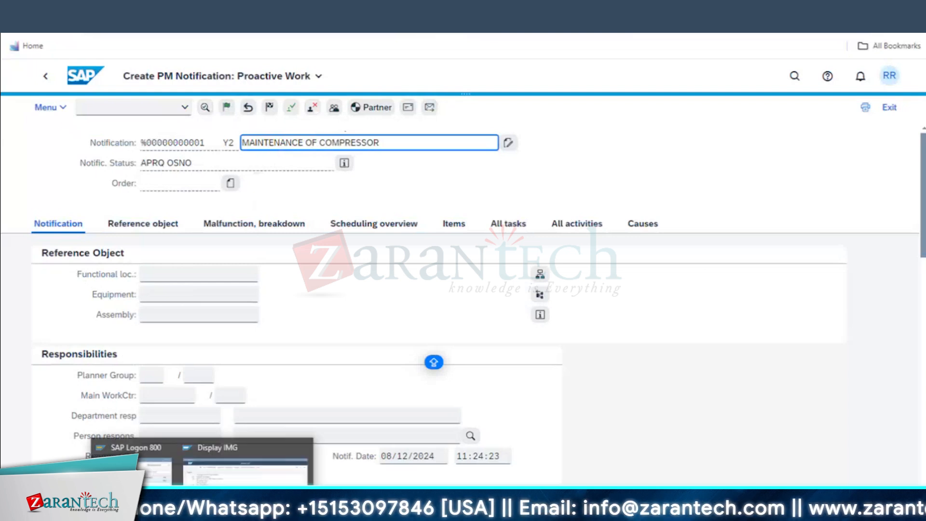
pyautogui.click(246, 475)
# In a new session, list the RI01 functional location structure with installed equipment and hierarchy
pyautogui.click(357, 8)
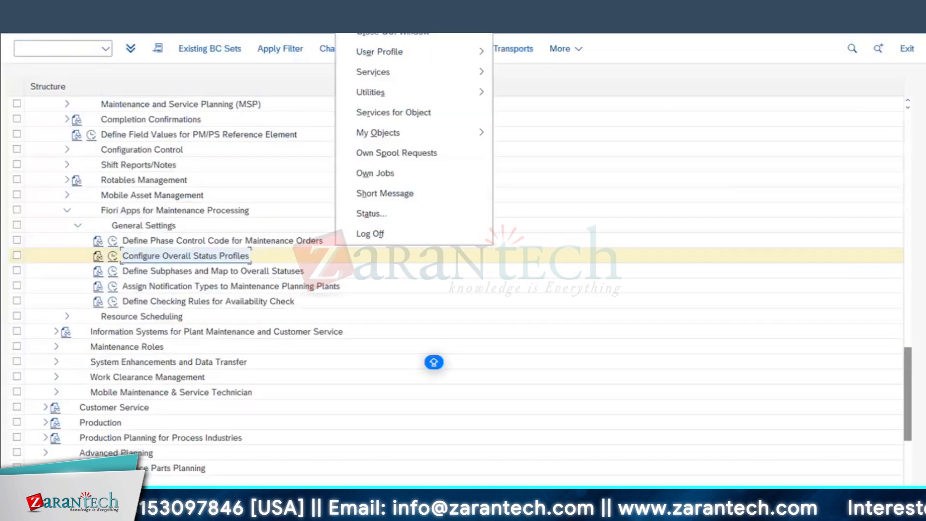
pyautogui.click(378, 14)
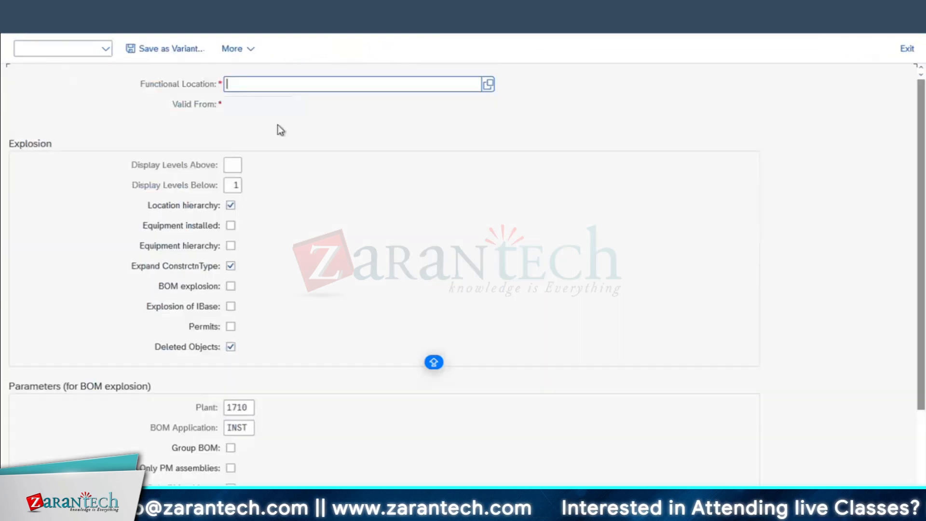
pyautogui.click(408, 88)
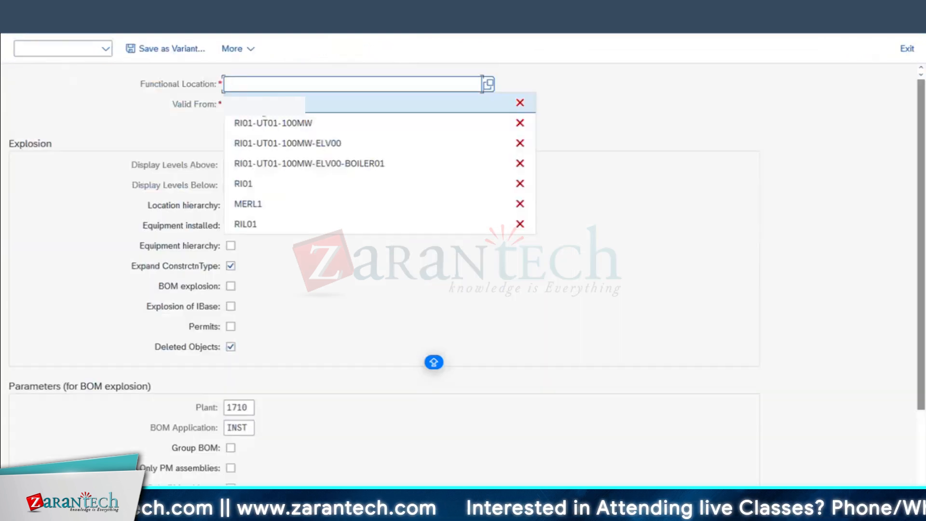
pyautogui.write('RI01-')
pyautogui.press('BackSpace')
pyautogui.press('BackSpace')
pyautogui.click(230, 225)
pyautogui.click(231, 245)
pyautogui.press('F8')
pyautogui.click(338, 48)
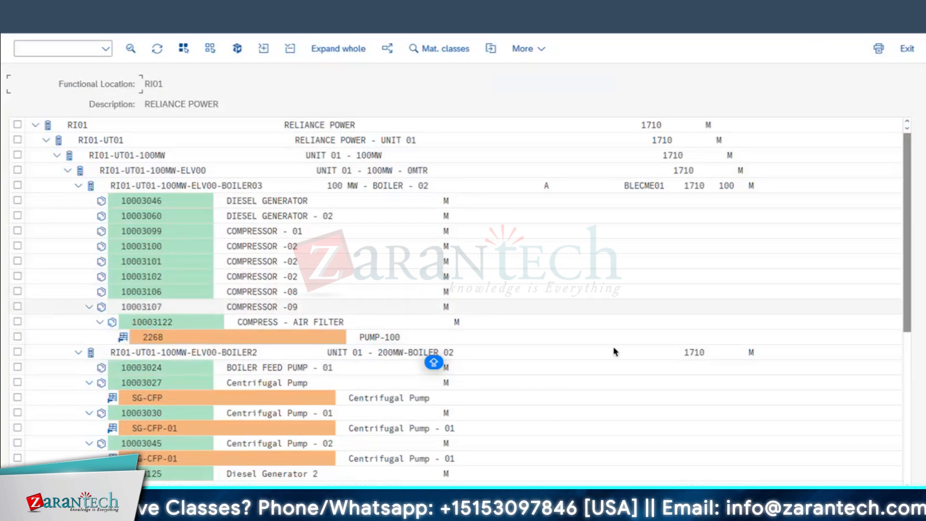
# Open equipment 10003106 COMPRESSOR -08 and confirm it has no measuring points
pyautogui.click(151, 294)
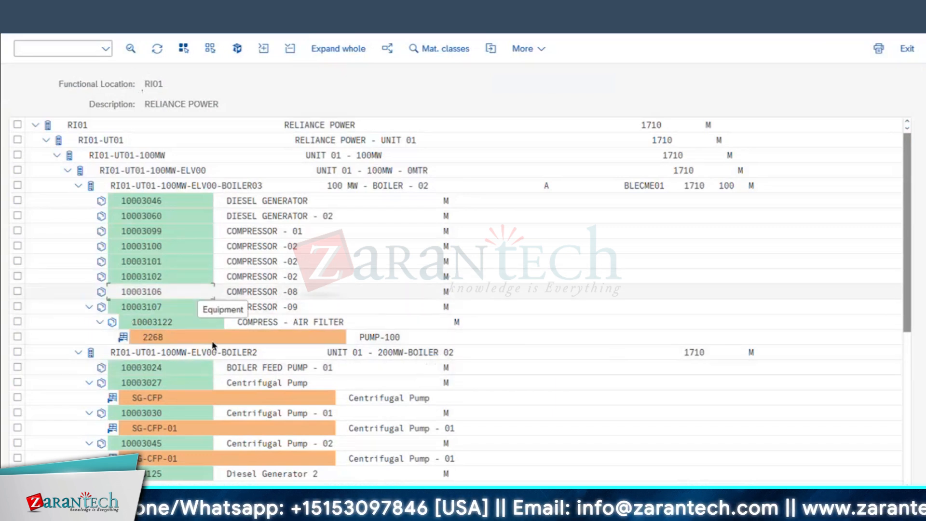
pyautogui.doubleClick(143, 292)
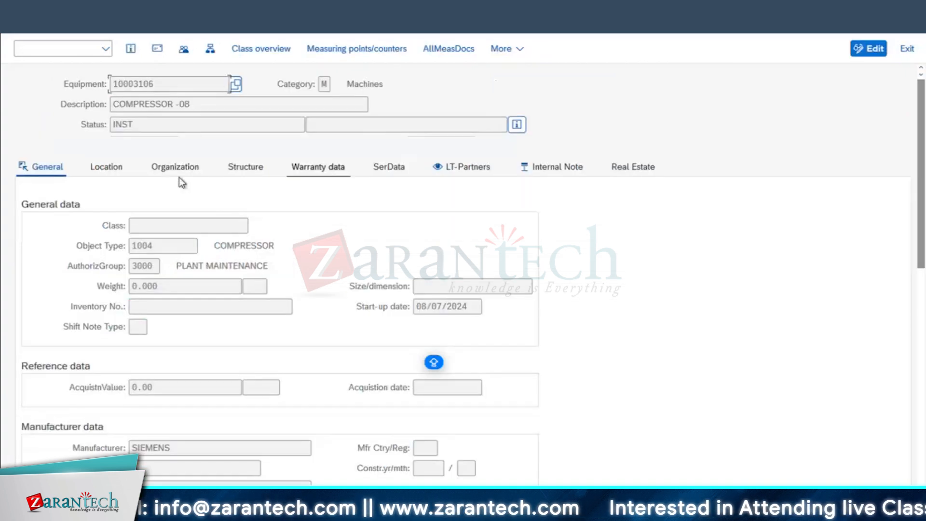
pyautogui.click(371, 53)
pyautogui.click(469, 359)
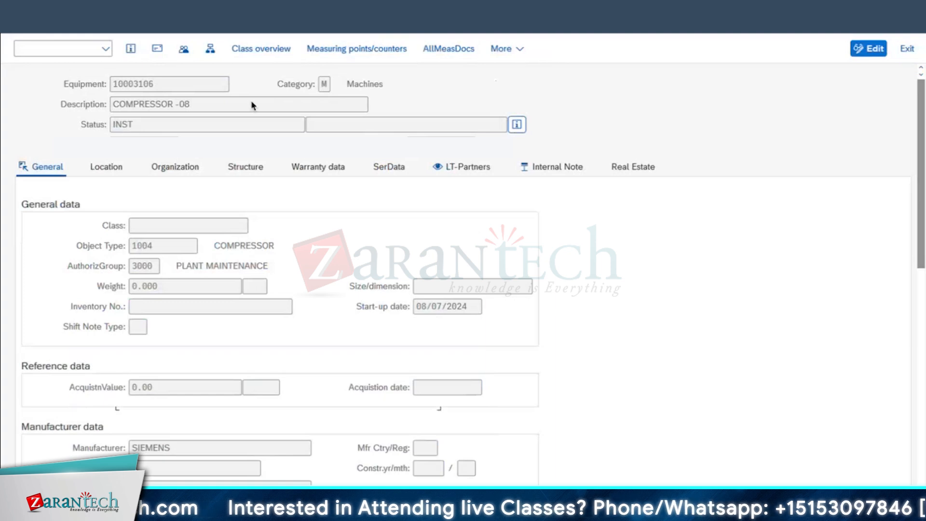
pyautogui.moveTo(166, 91); pyautogui.dragTo(56, 157)
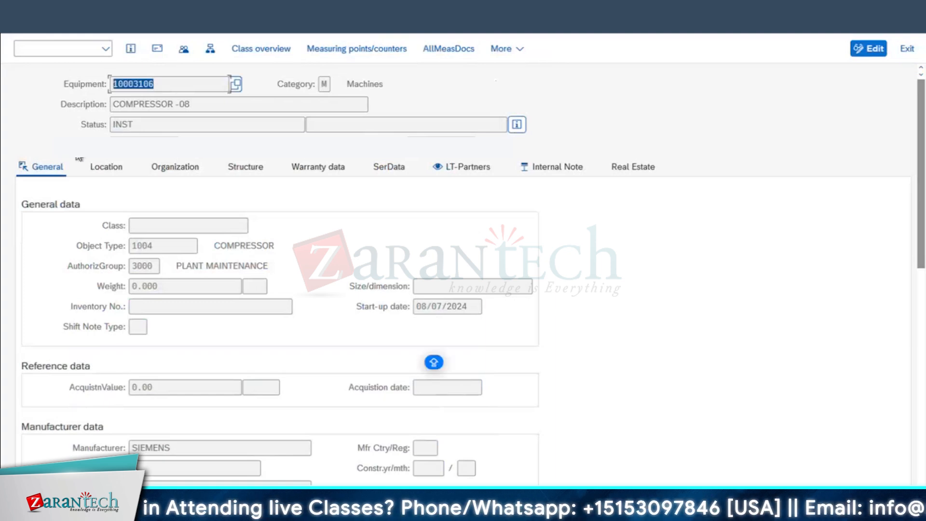
pyautogui.click(198, 234)
# Review the compressor's organization and structure data and copy equipment number 10003106 back to the notification
pyautogui.click(183, 168)
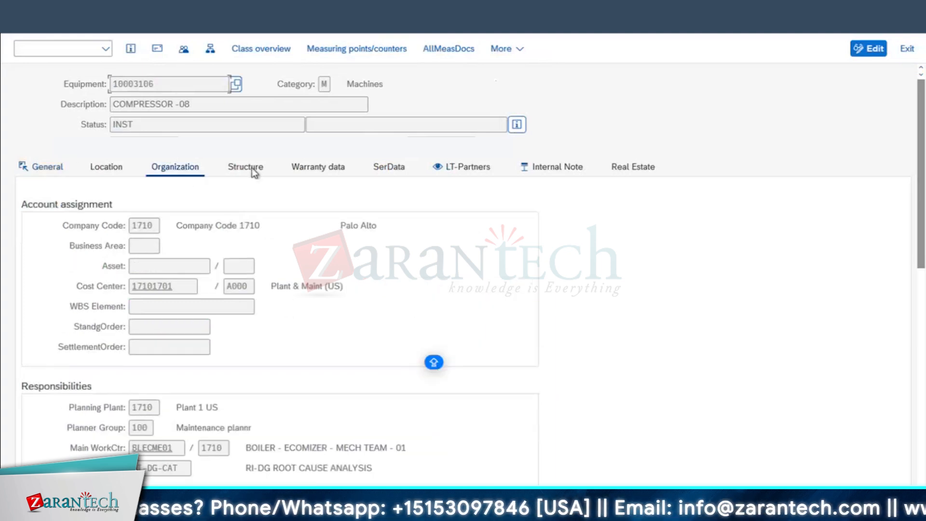
pyautogui.click(258, 171)
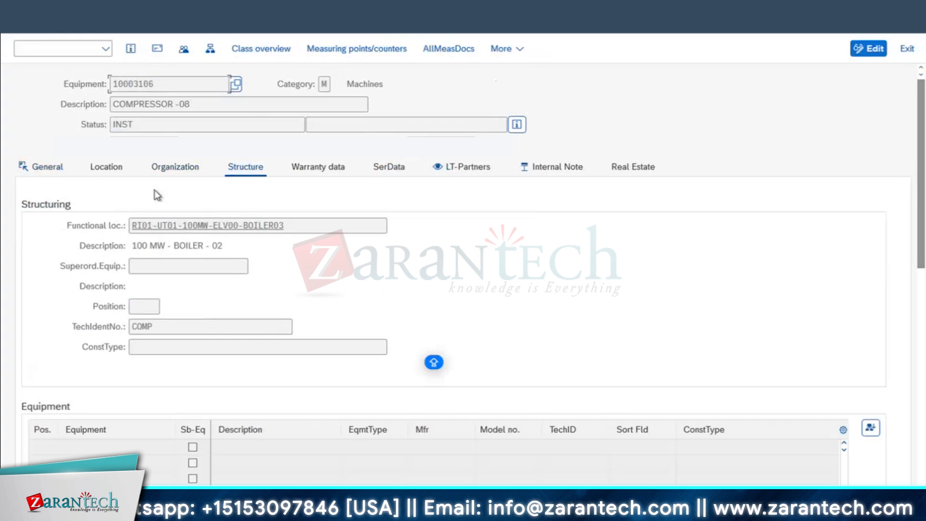
pyautogui.click(164, 169)
pyautogui.moveTo(183, 470); pyautogui.dragTo(46, 454)
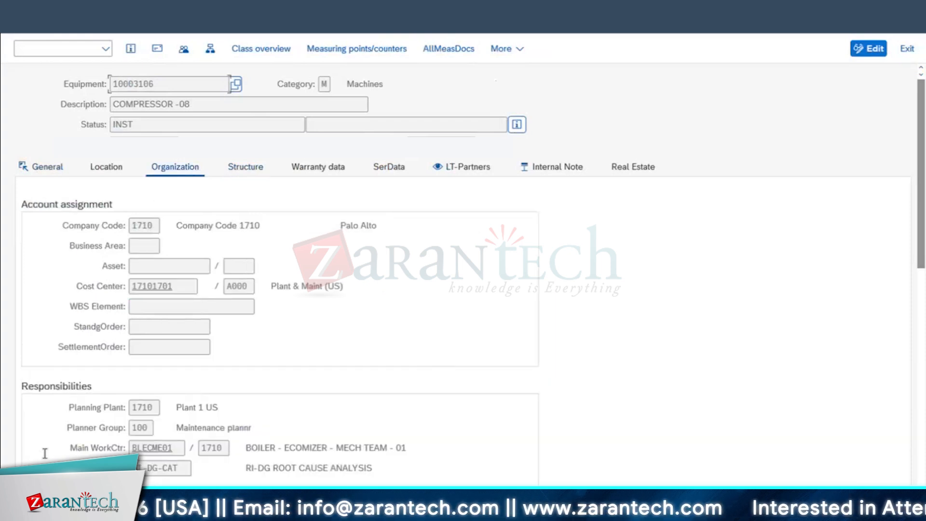
pyautogui.moveTo(163, 81); pyautogui.dragTo(4, 87)
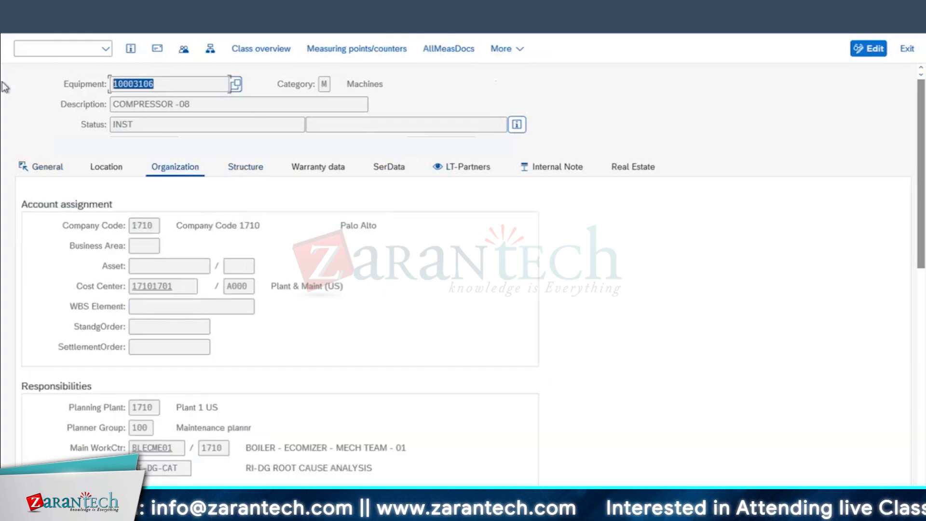
pyautogui.click(382, 260)
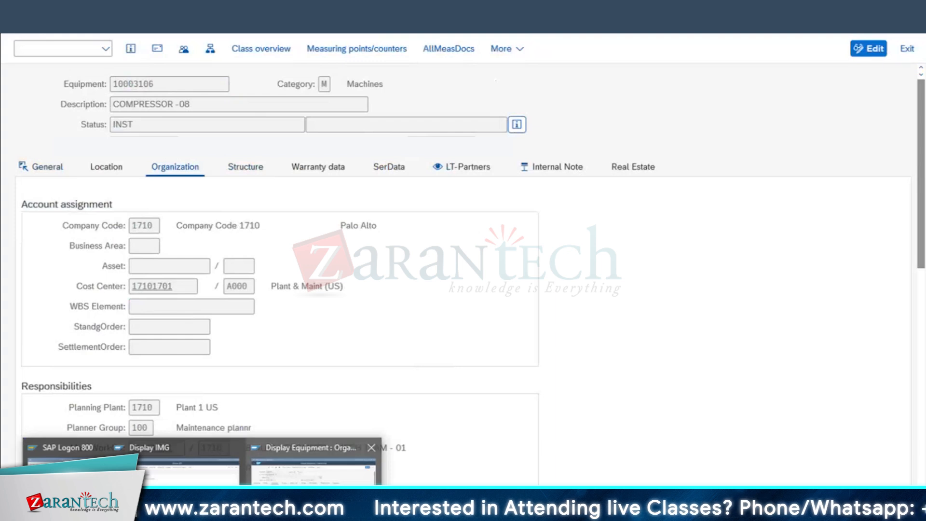
pyautogui.hotkey('alt', 'Tab')
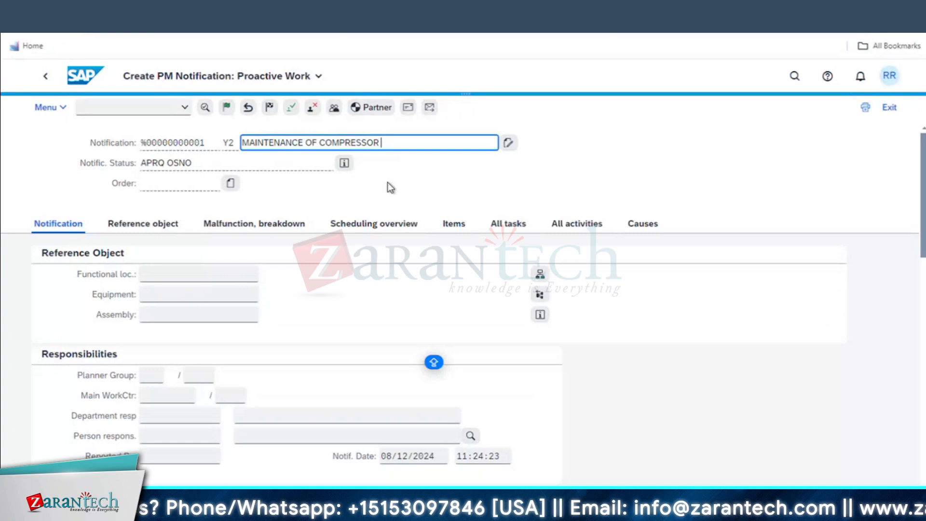
# Enter equipment 10003106 on the notification and accept the Object Information popup
pyautogui.click(193, 294)
pyautogui.hotkey('ctrl', 'v')
pyautogui.press('Return')
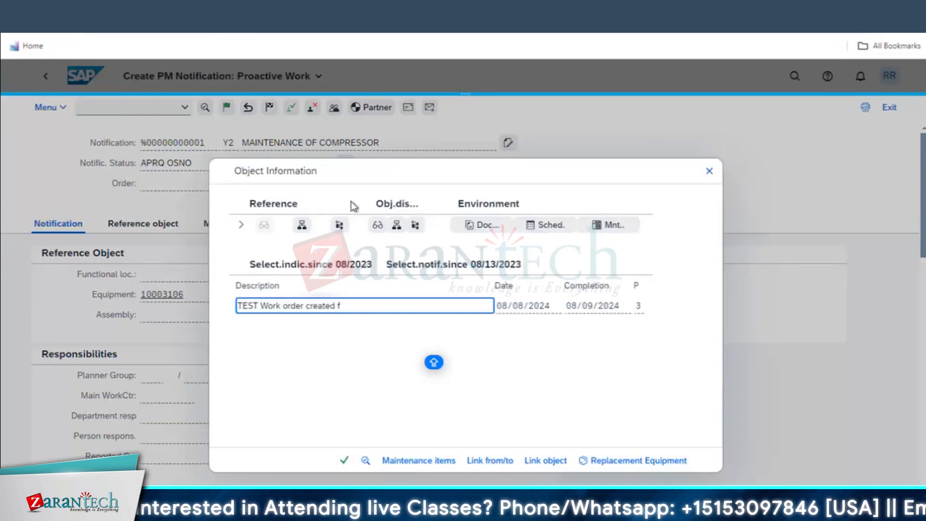
pyautogui.moveTo(399, 181); pyautogui.dragTo(489, 191)
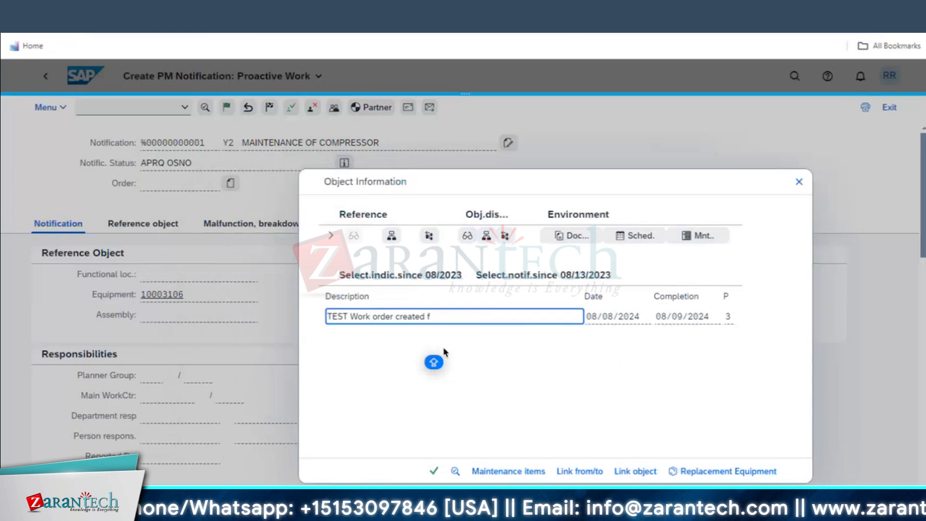
pyautogui.click(419, 276)
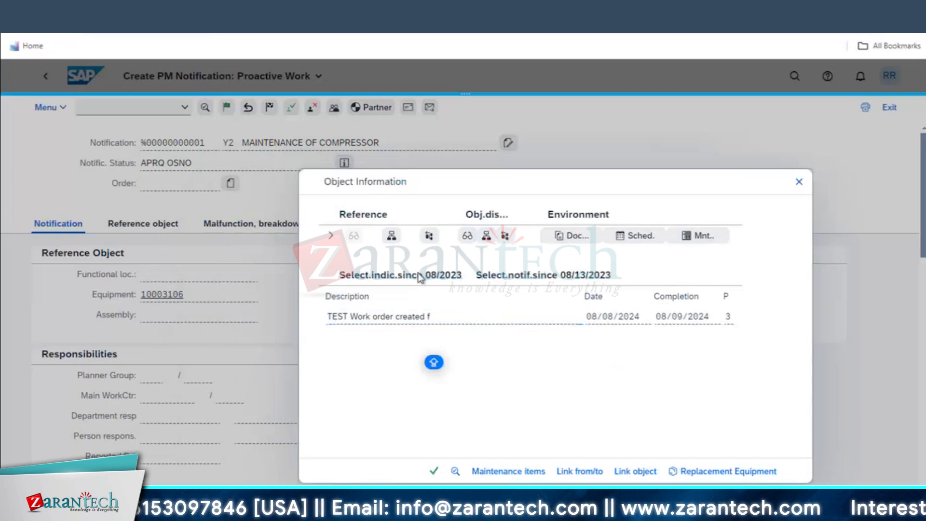
pyautogui.click(435, 471)
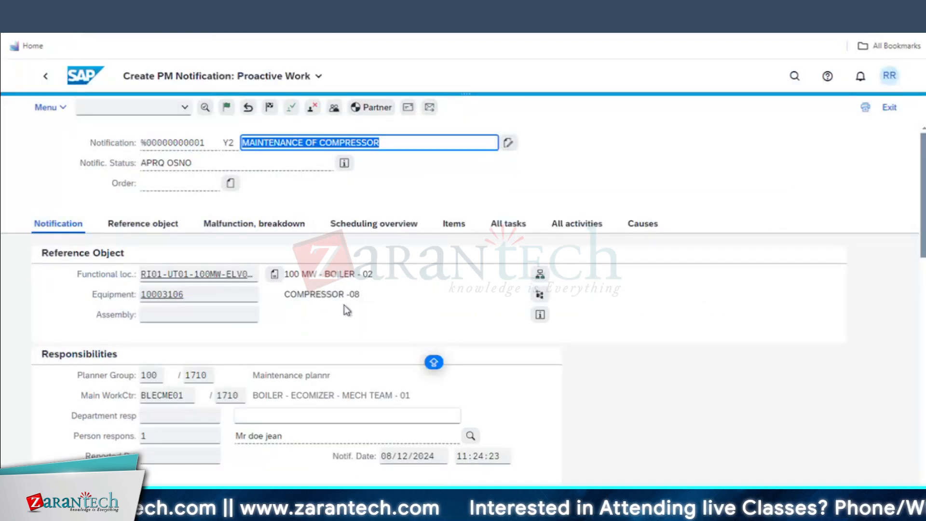
pyautogui.scroll(-2, 356, 375)
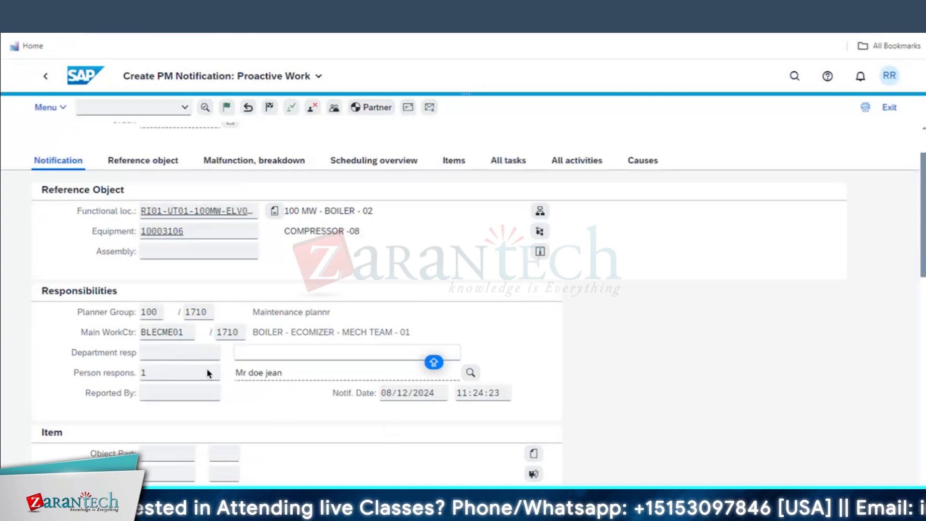
# Open the Person respons. search help and list all available persons
pyautogui.click(173, 372)
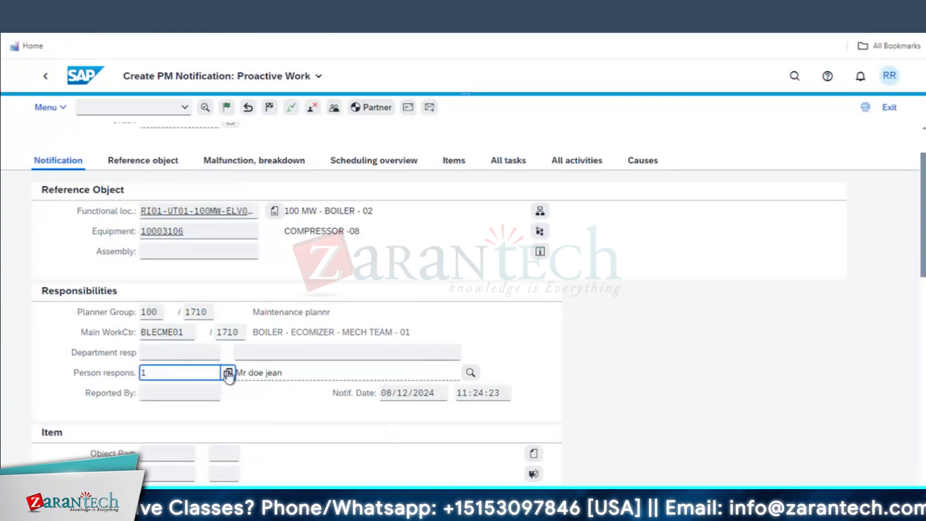
pyautogui.click(228, 373)
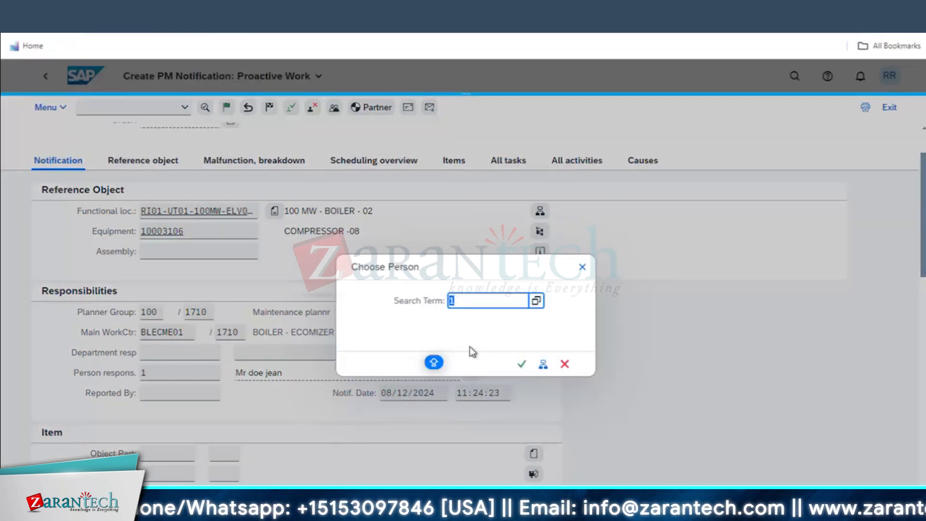
pyautogui.click(521, 366)
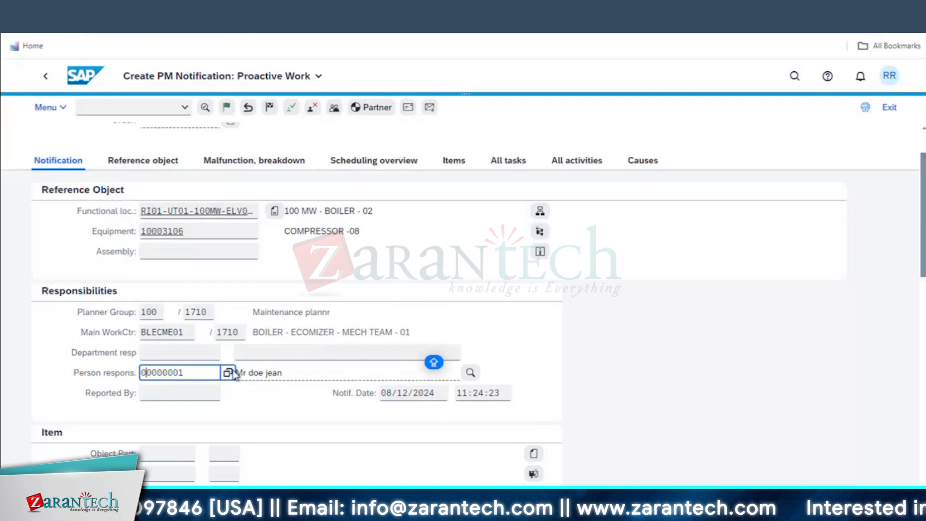
pyautogui.click(228, 372)
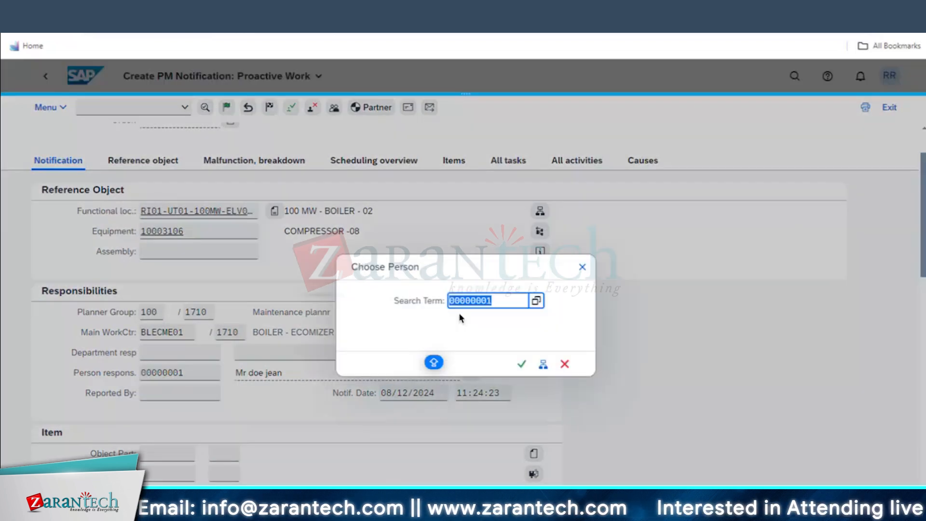
pyautogui.click(536, 301)
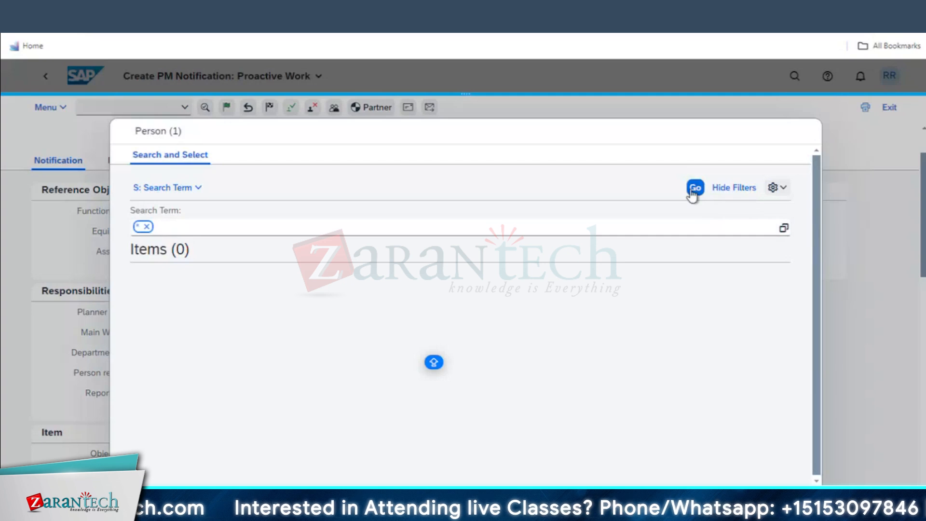
pyautogui.click(693, 190)
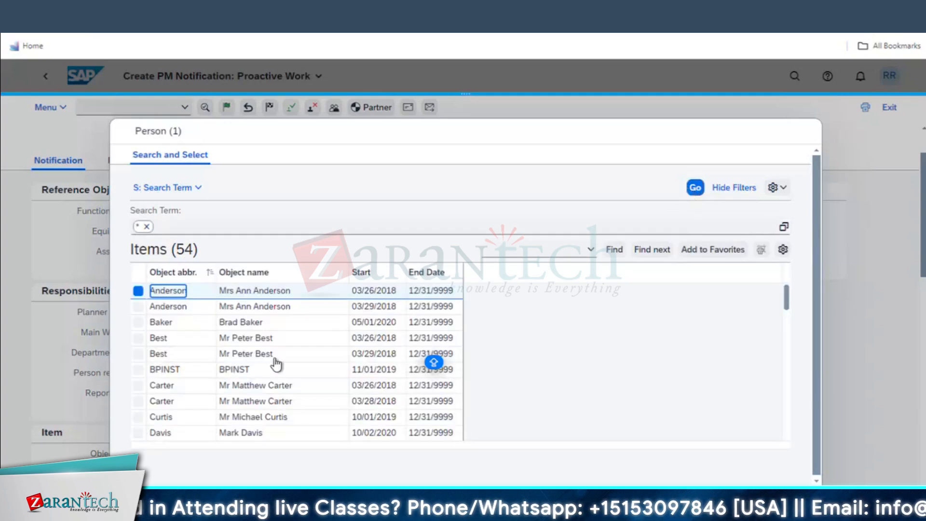
# Choose the responsible employee from the 54-person results and validate the entry
pyautogui.scroll(-1, 221, 395)
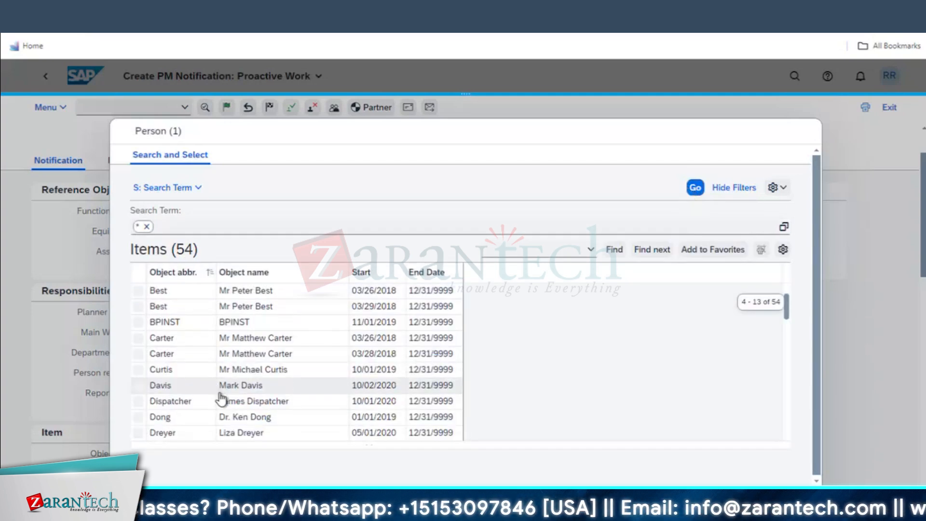
pyautogui.scroll(-2, 221, 399)
pyautogui.scroll(-1, 221, 399)
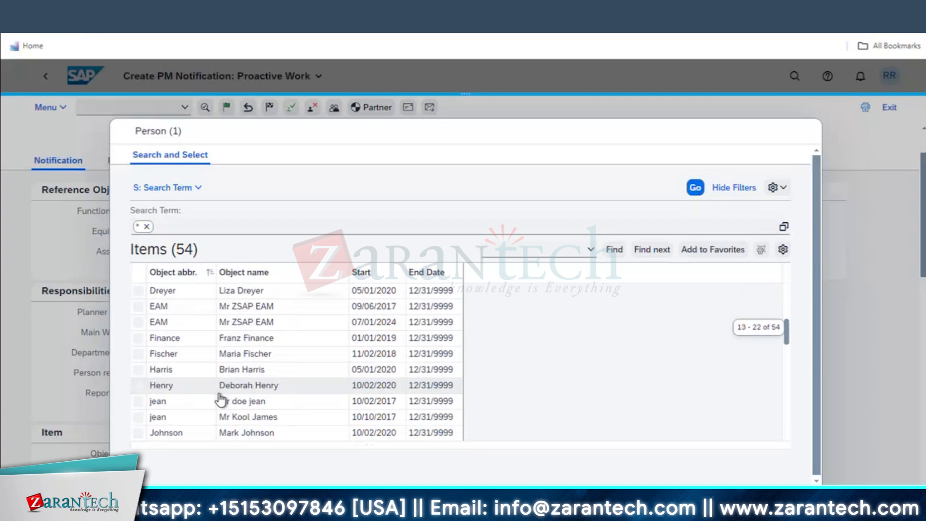
pyautogui.scroll(-2, 221, 399)
pyautogui.scroll(-5, 221, 399)
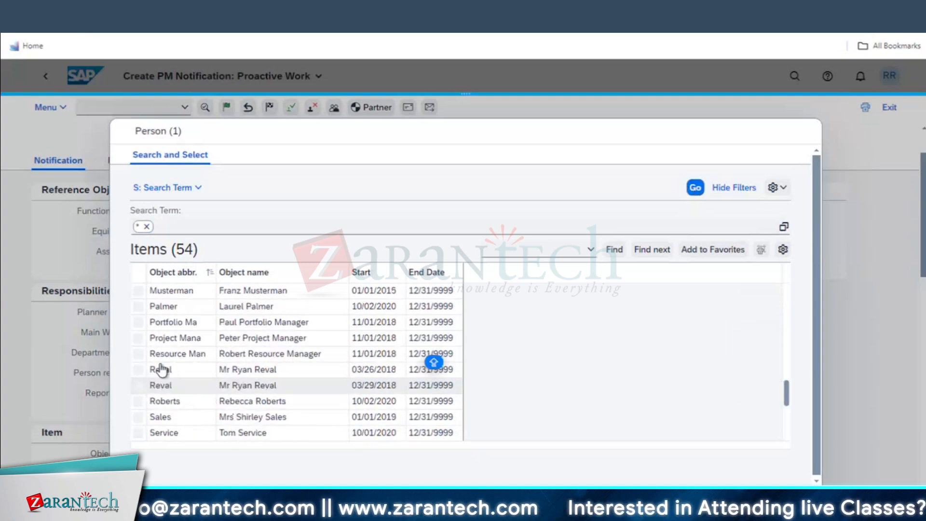
pyautogui.click(162, 369)
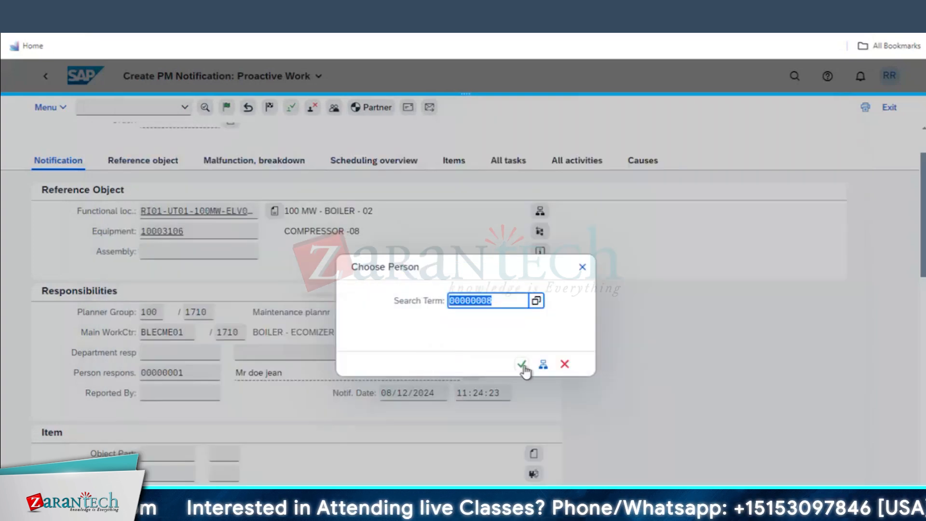
pyautogui.click(522, 366)
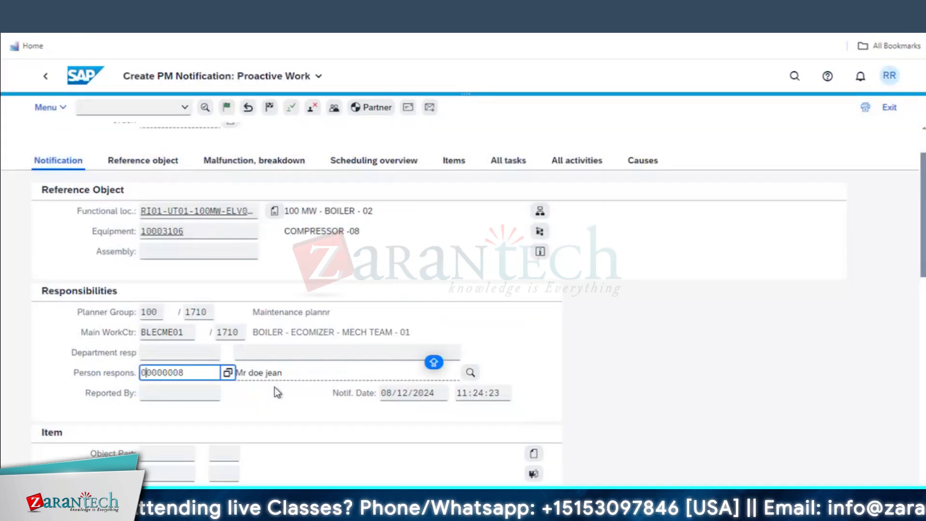
pyautogui.press('Return')
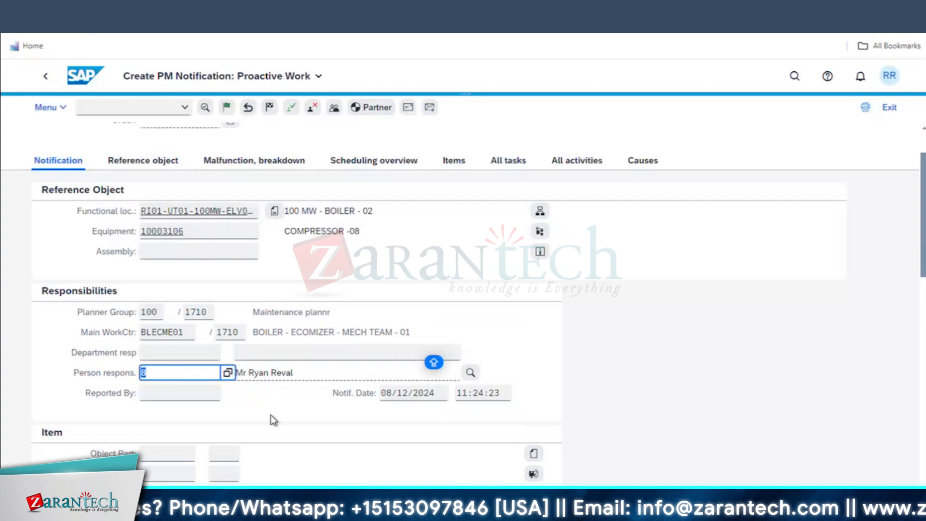
pyautogui.scroll(-3, 271, 415)
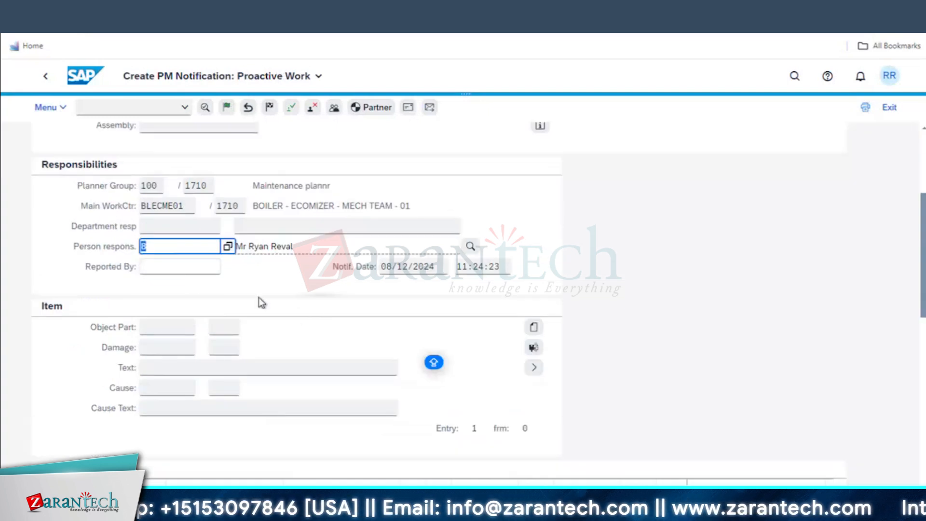
pyautogui.click(218, 268)
# Pick the reporting user from the Reported By value-help list
pyautogui.click(227, 268)
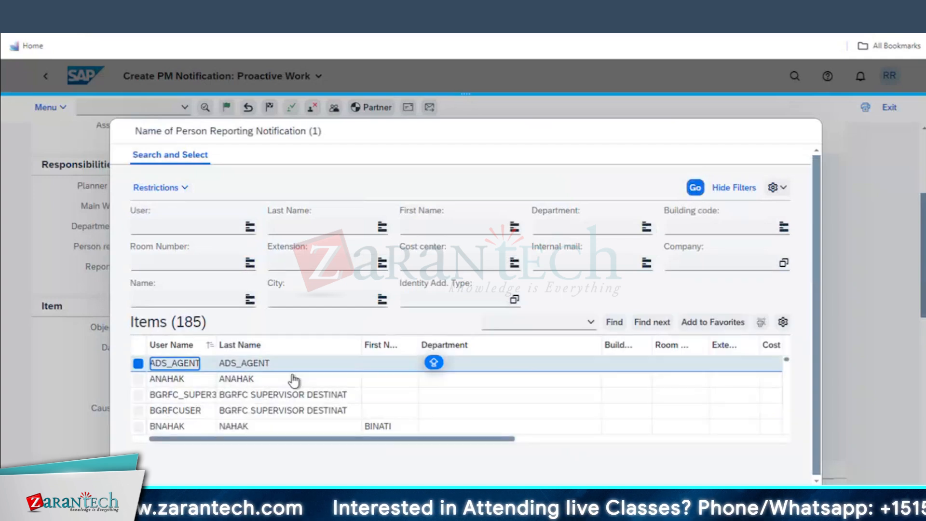
pyautogui.click(175, 380)
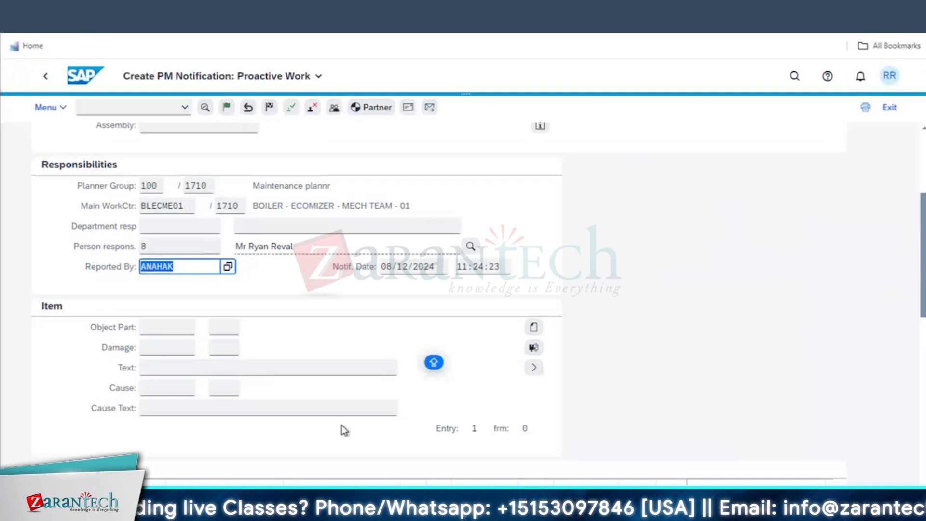
pyautogui.scroll(-4, 387, 407)
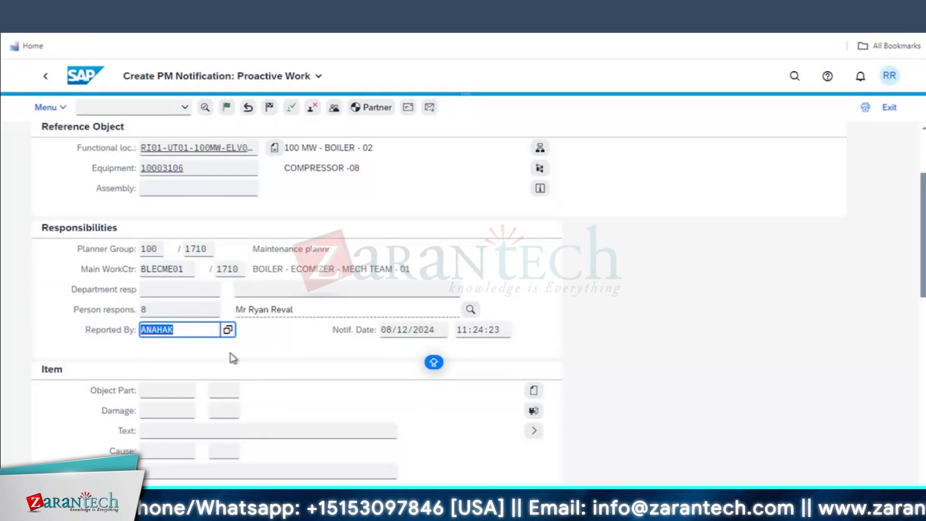
pyautogui.scroll(-5, 230, 355)
pyautogui.scroll(-5, 260, 359)
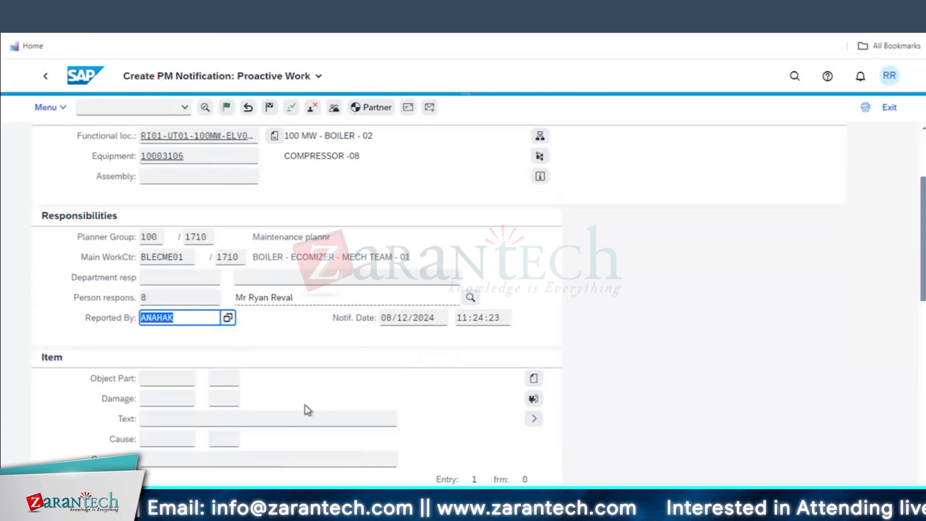
pyautogui.scroll(3, 306, 404)
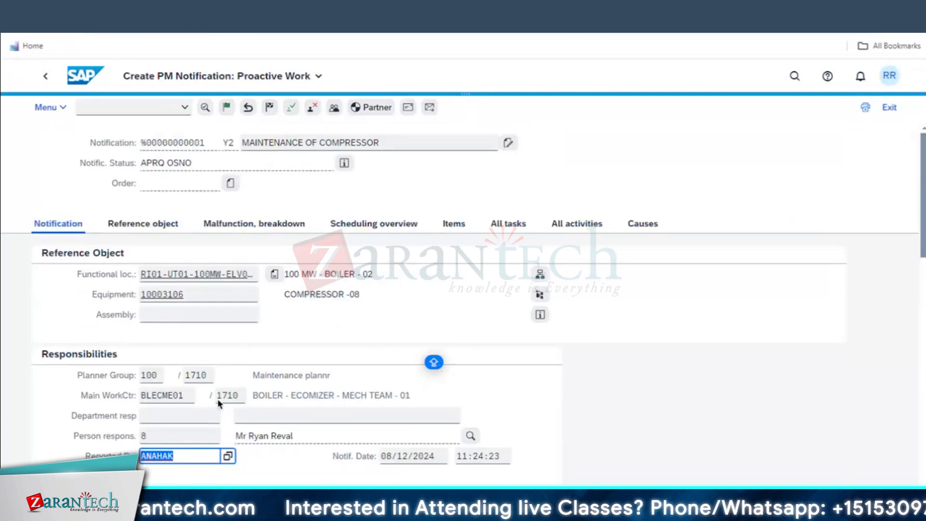
pyautogui.scroll(-5, 96, 423)
# Set the item's object part to RI-OP-DG 10 ENGINE and show the empty task list
pyautogui.click(199, 266)
pyautogui.click(202, 264)
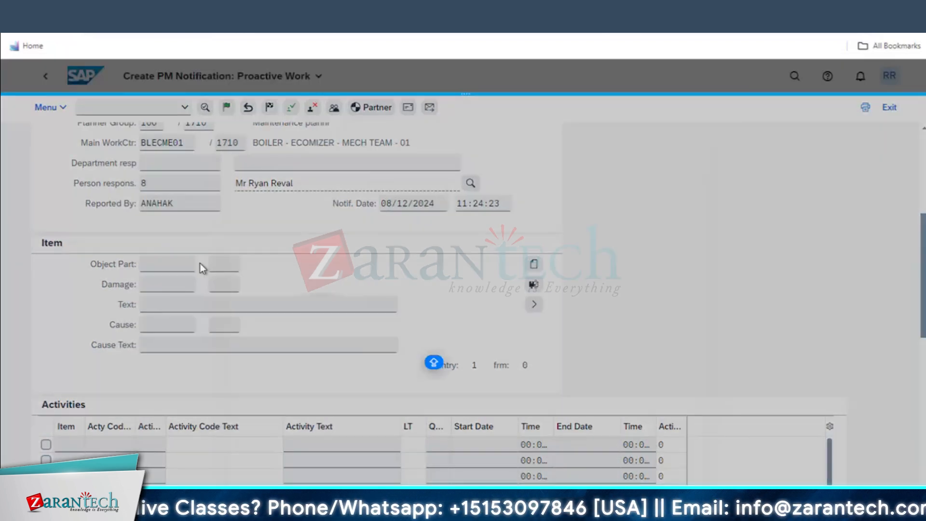
pyautogui.click(290, 183)
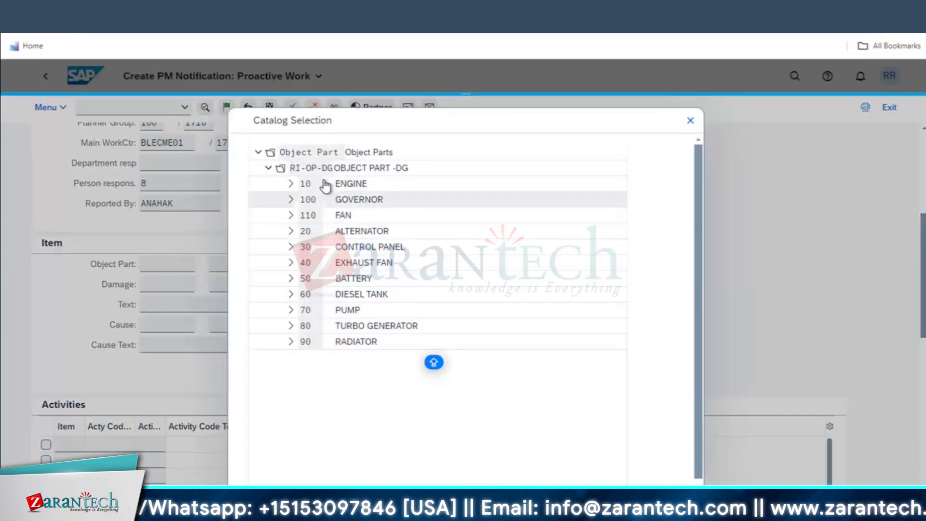
pyautogui.click(351, 189)
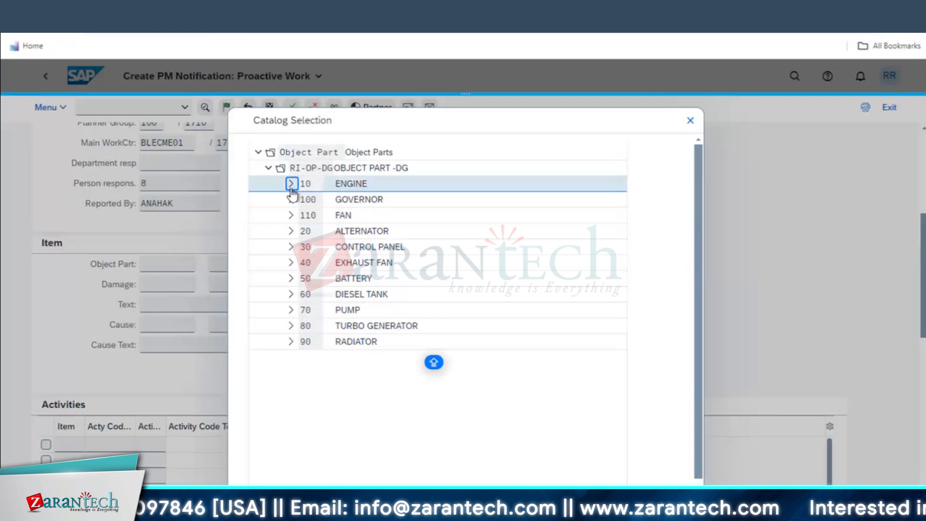
pyautogui.click(307, 185)
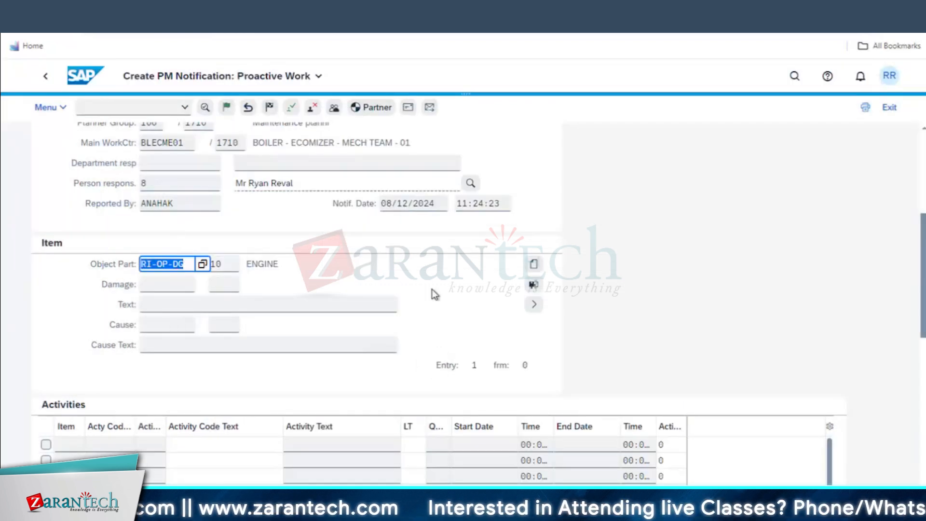
pyautogui.scroll(5, 482, 270)
pyautogui.click(506, 226)
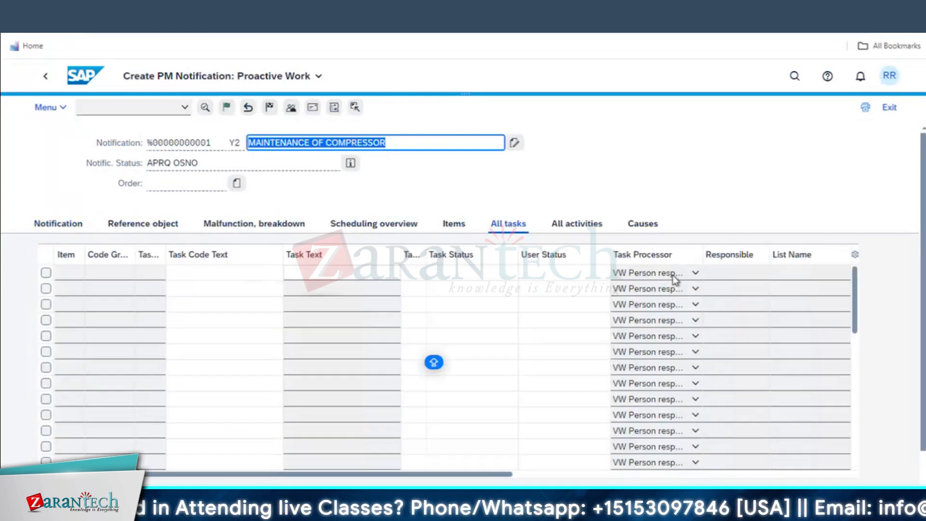
pyautogui.click(115, 276)
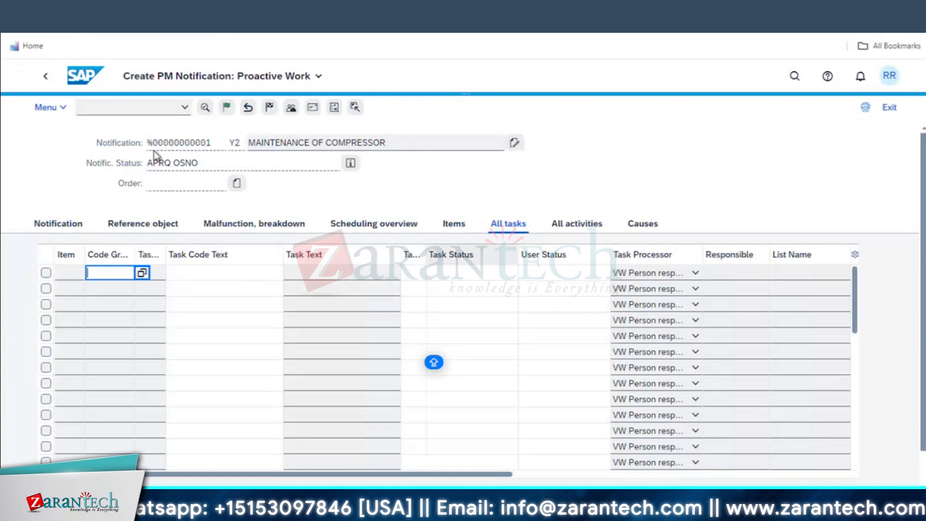
pyautogui.click(351, 164)
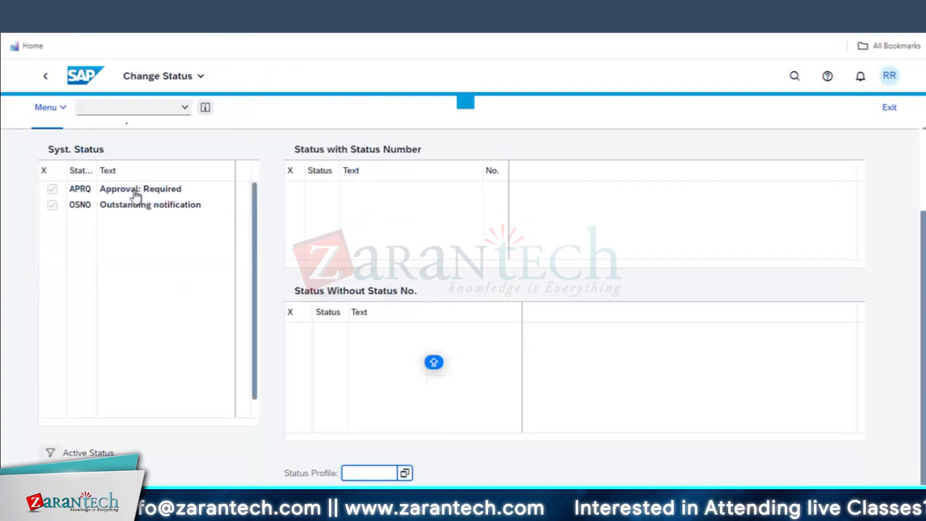
pyautogui.moveTo(183, 190); pyautogui.dragTo(101, 191)
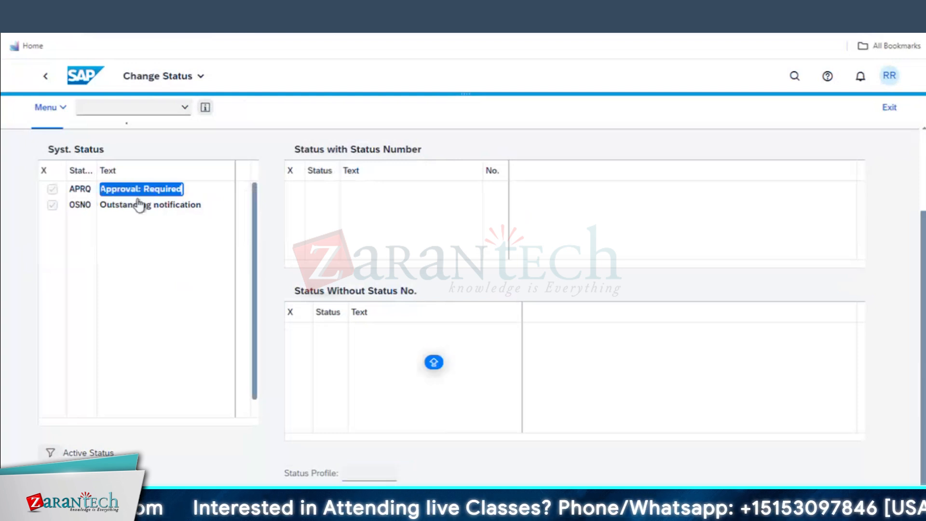
pyautogui.moveTo(205, 211); pyautogui.dragTo(99, 210)
pyautogui.click(173, 195)
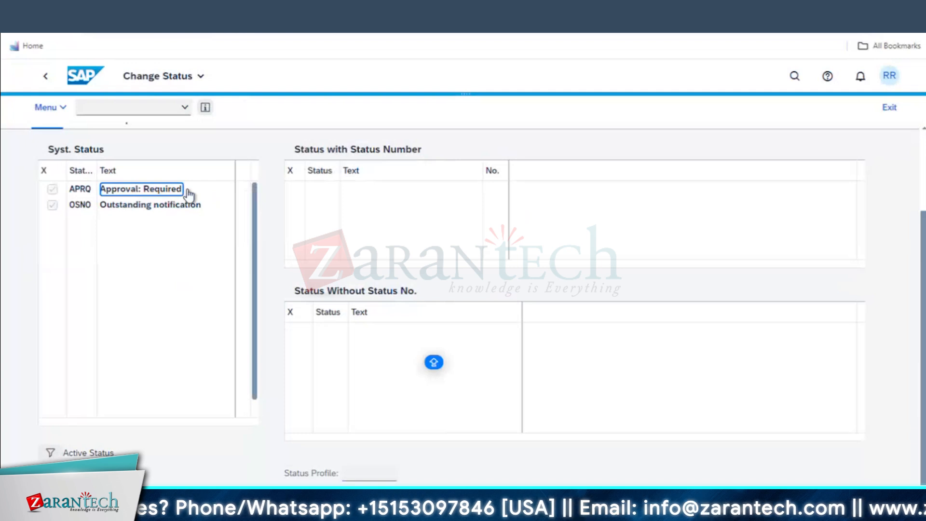
pyautogui.moveTo(185, 192); pyautogui.dragTo(111, 191)
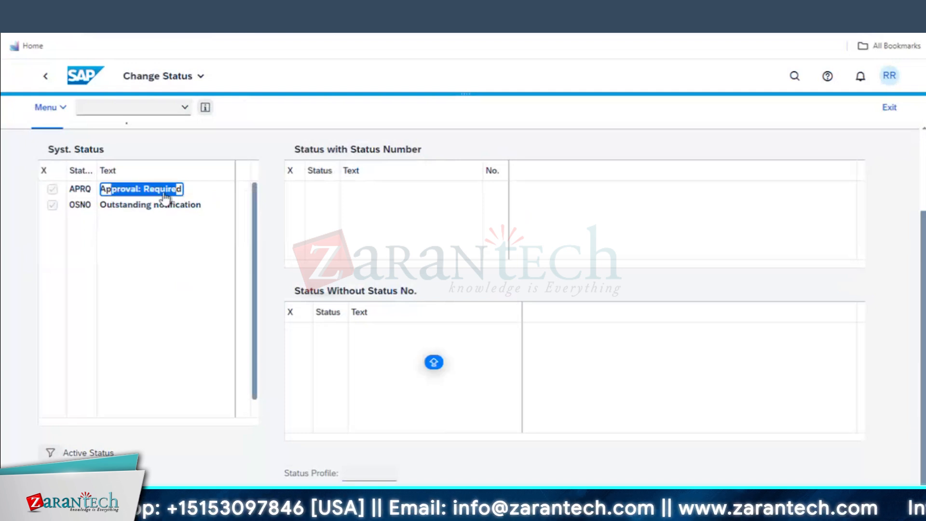
pyautogui.click(45, 78)
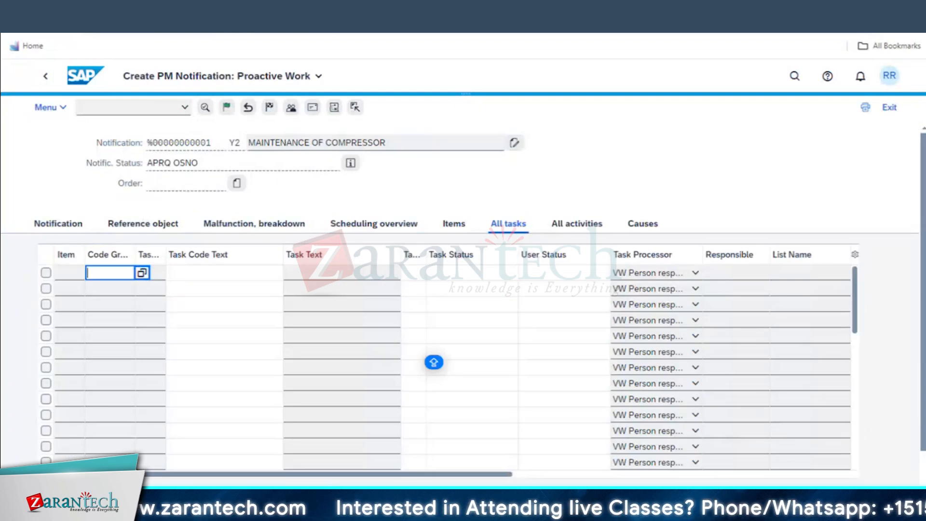
# Save the compressor notification and reopen it in Change PM Notification
pyautogui.click(144, 178)
pyautogui.hotkey('ctrl', 's')
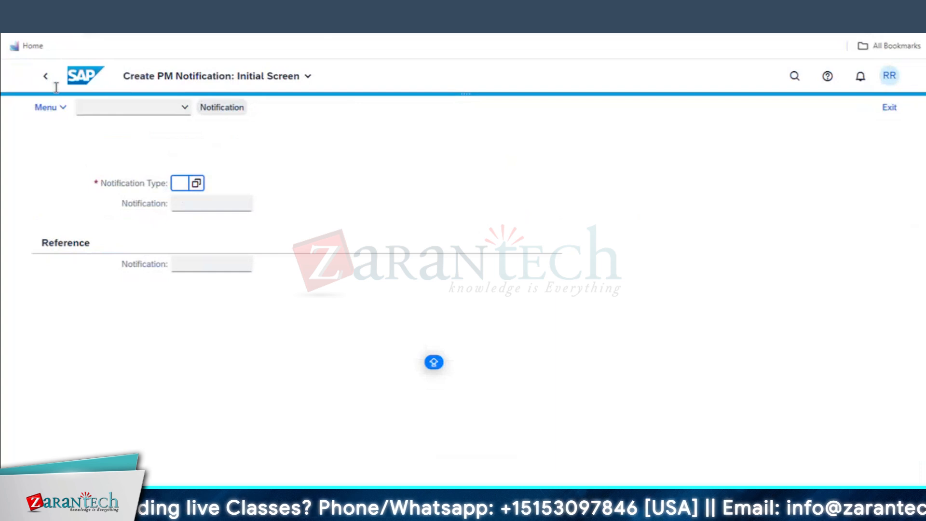
pyautogui.click(59, 108)
pyautogui.moveTo(79, 127)
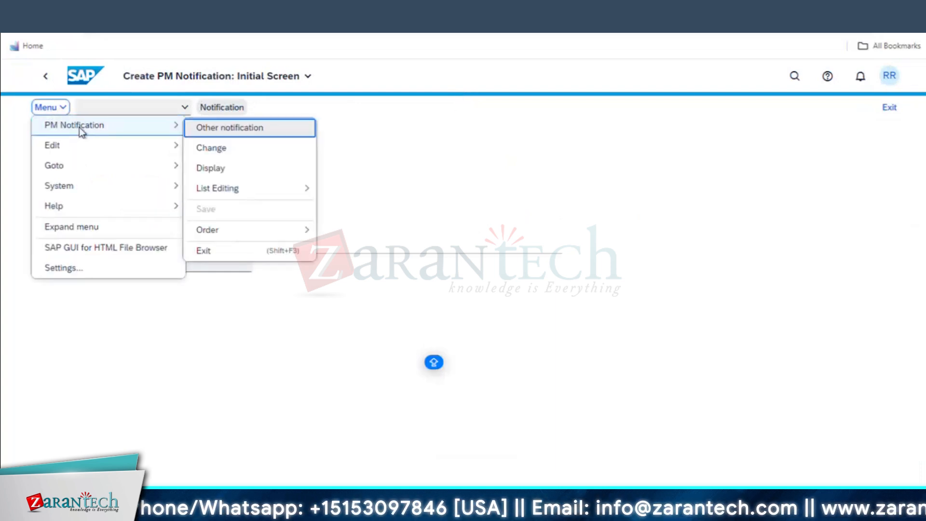
pyautogui.click(209, 149)
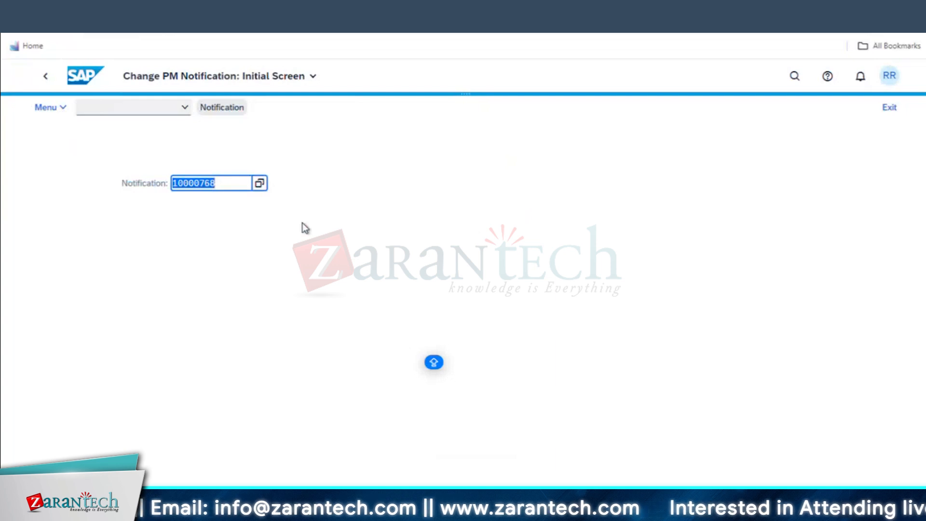
pyautogui.press('Return')
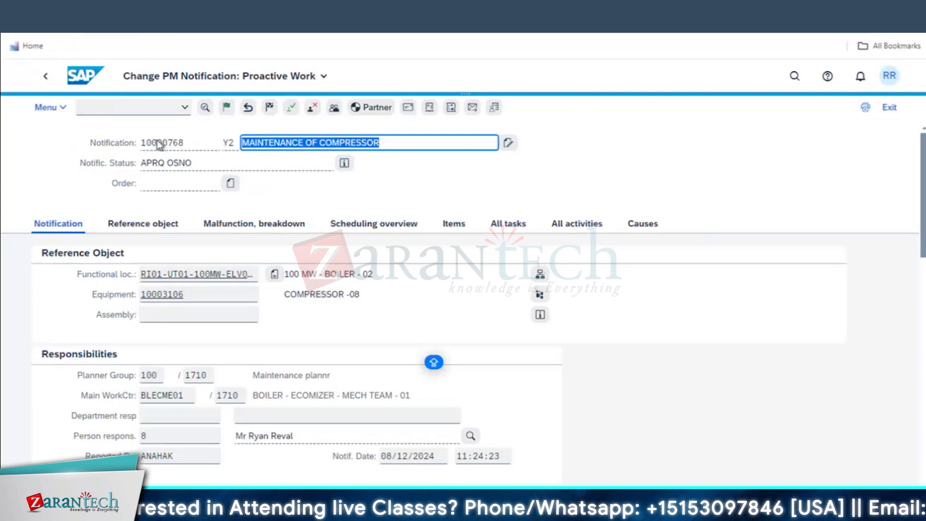
# Approve the notification and capture its APOK NOPR status list as a screenshot
pyautogui.click(292, 114)
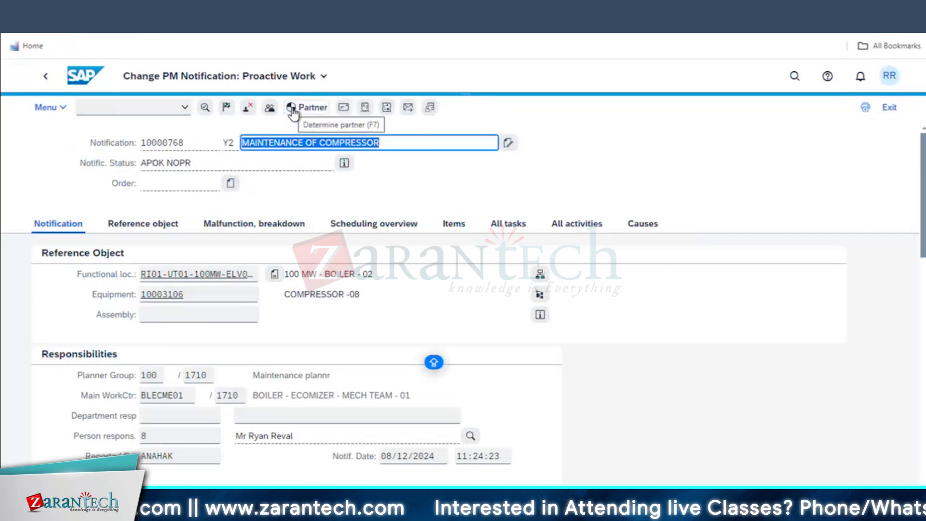
pyautogui.click(344, 163)
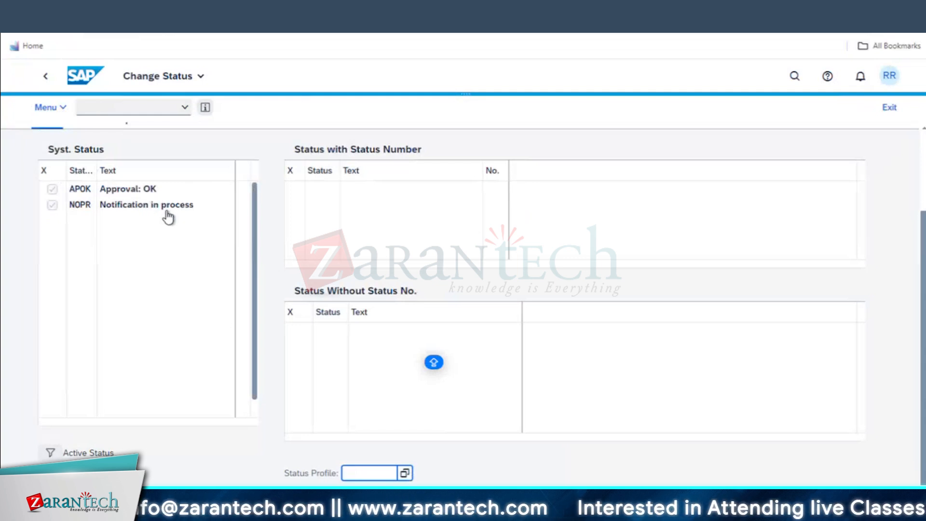
pyautogui.press('super+shift+s')
pyautogui.moveTo(22, 63); pyautogui.dragTo(258, 228)
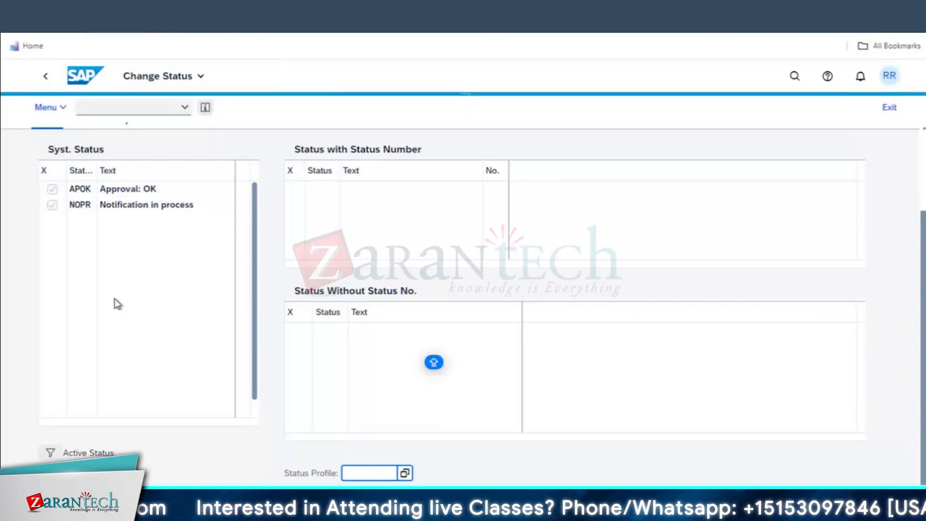
# Paste the status screenshot into Excel cell B17 and return to the notification
pyautogui.press('super+Tab')
pyautogui.click(37, 275)
pyautogui.rightClick(111, 274)
pyautogui.click(110, 270)
pyautogui.press('super+Tab')
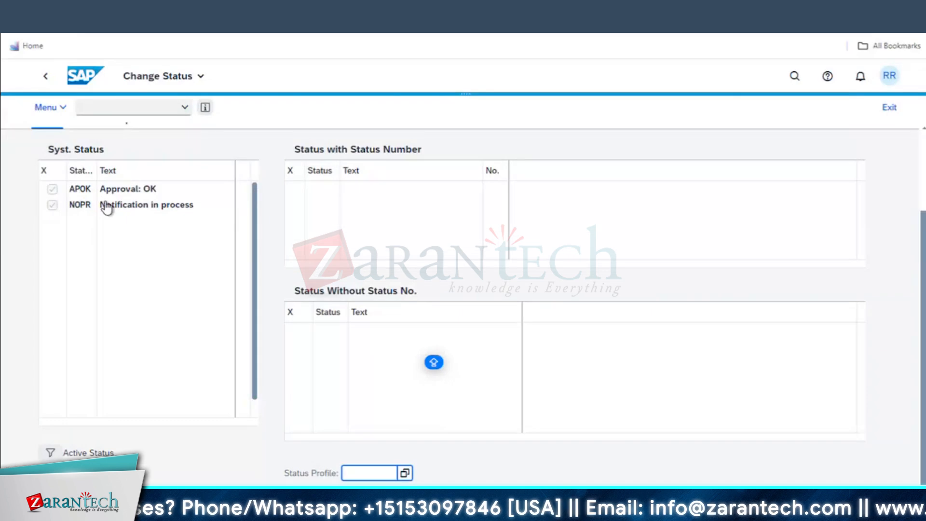
pyautogui.click(43, 77)
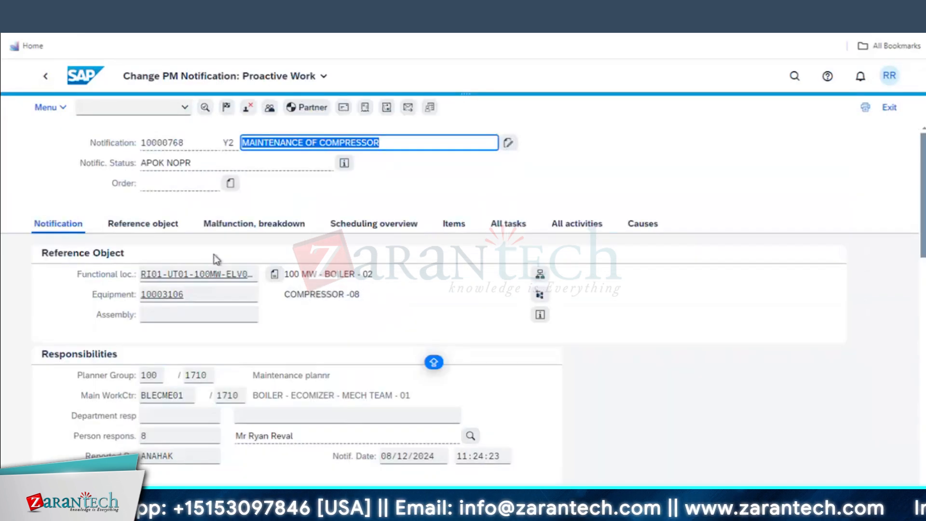
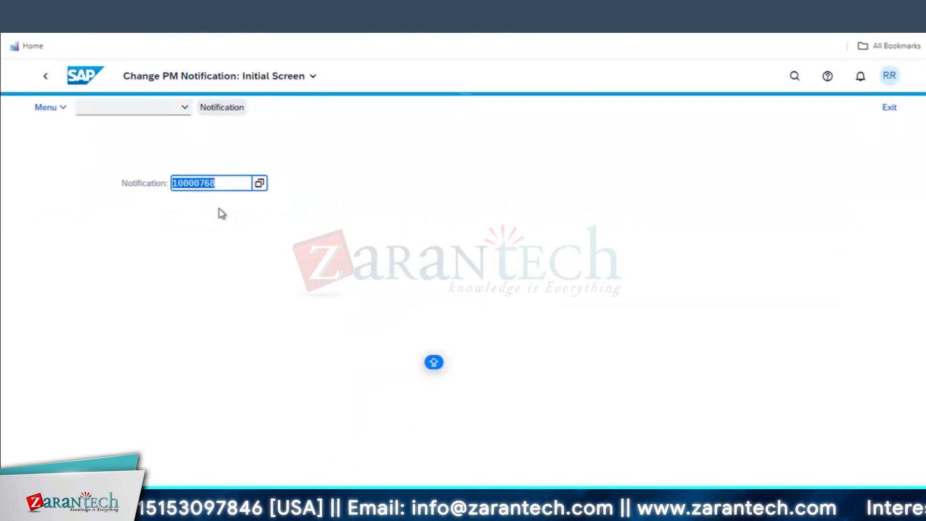
# Open notification 10000768, check its APOK NOPR statuses, and show its empty All tasks list
pyautogui.press('Return')
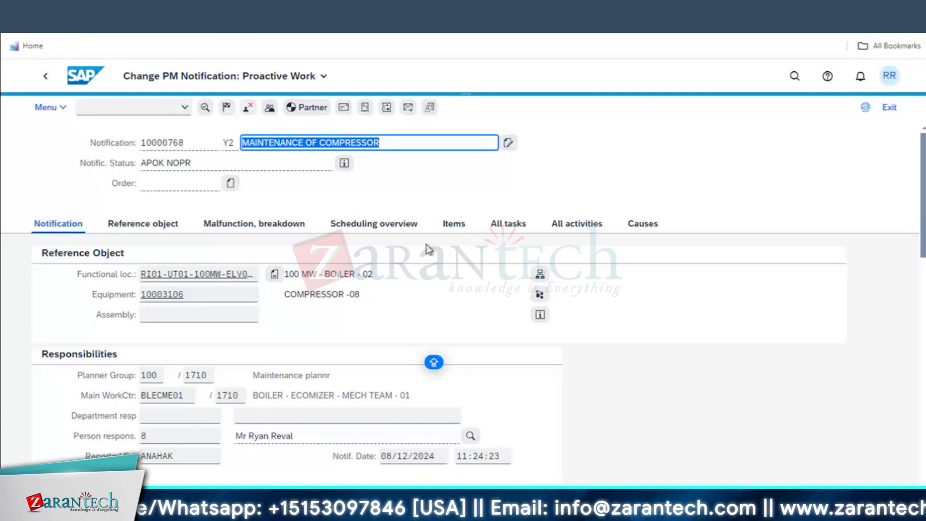
pyautogui.click(496, 226)
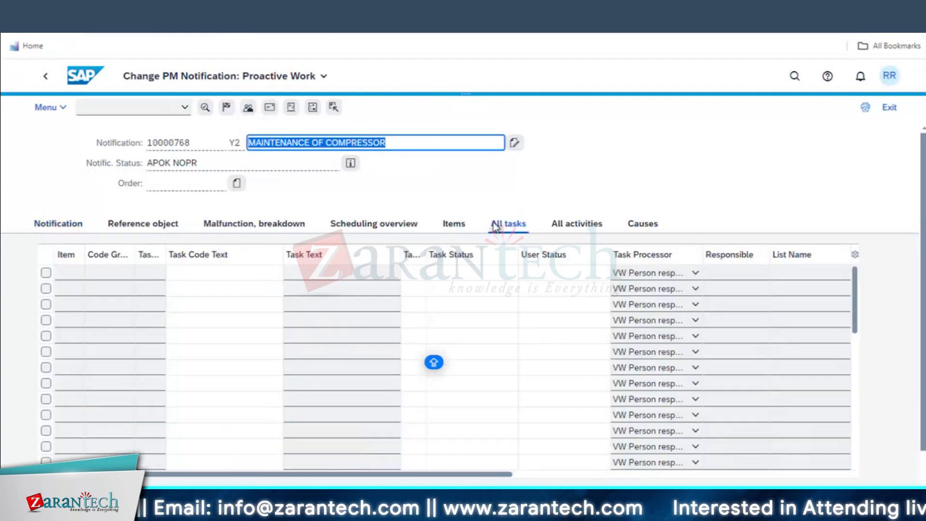
pyautogui.click(351, 162)
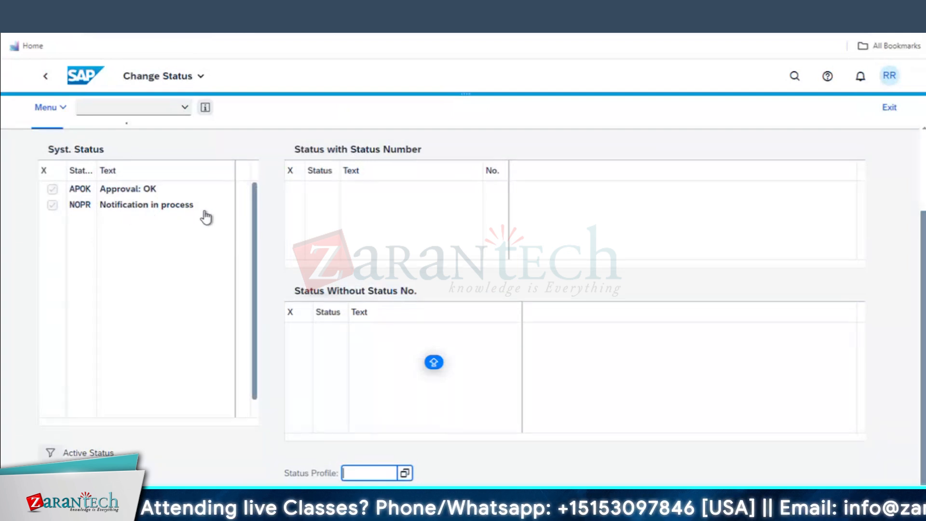
pyautogui.click(46, 77)
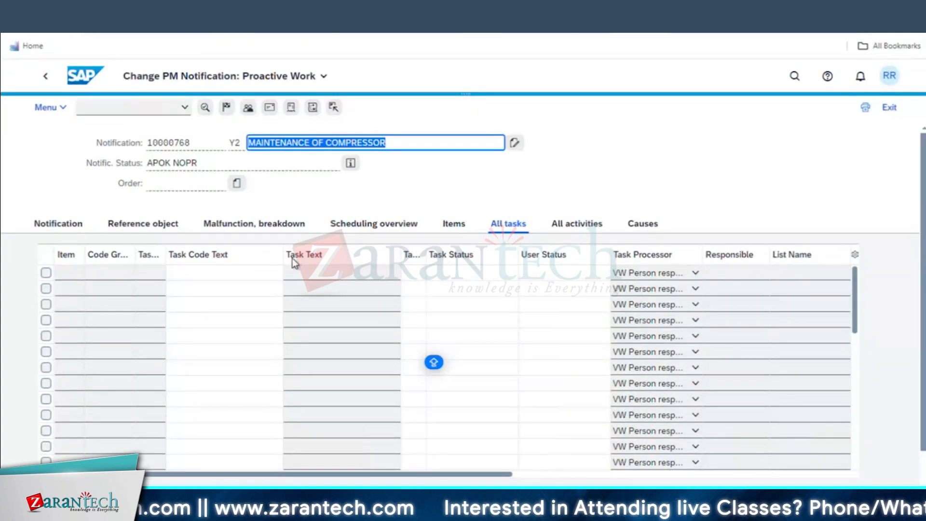
# Add tasks REPLACE THE BEARING, FUEL TOP UP and DO INSPECTION from catalog RI-TA-DG
pyautogui.click(116, 274)
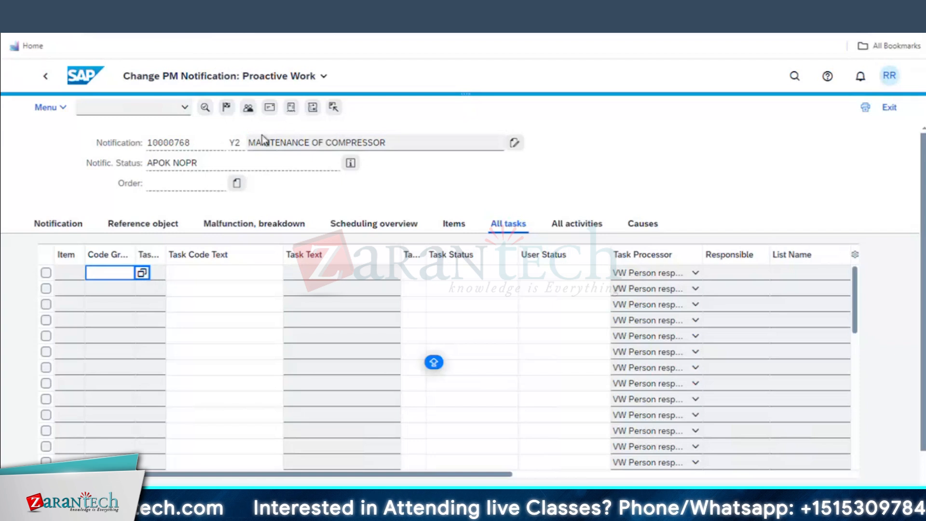
pyautogui.press('F4')
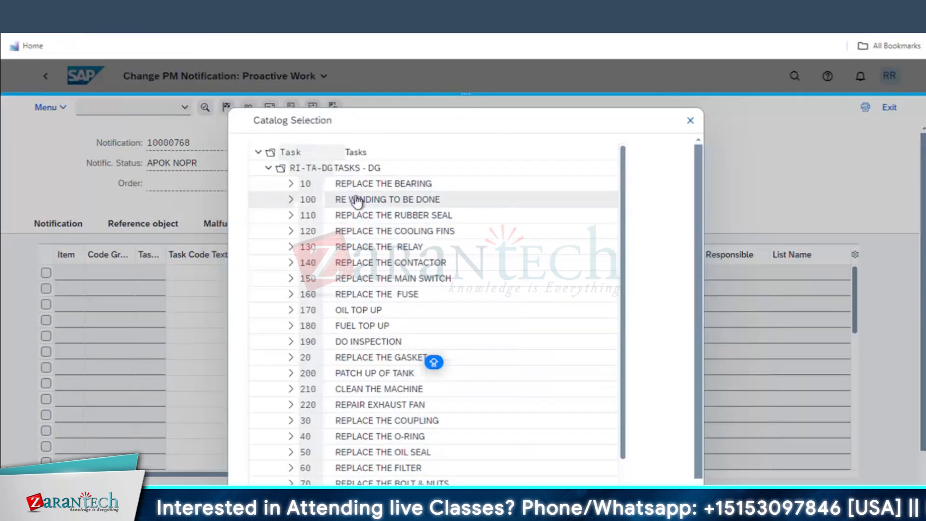
pyautogui.click(413, 189)
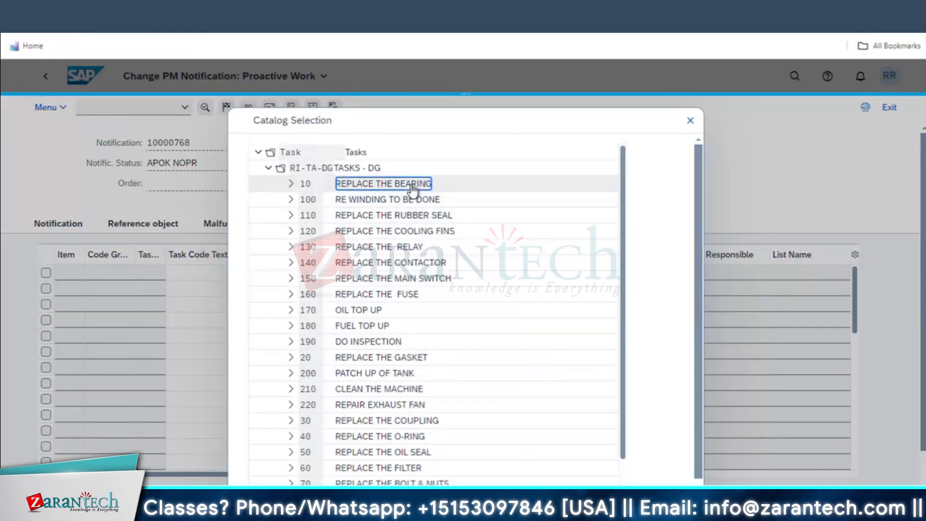
pyautogui.doubleClick(413, 184)
pyautogui.click(126, 288)
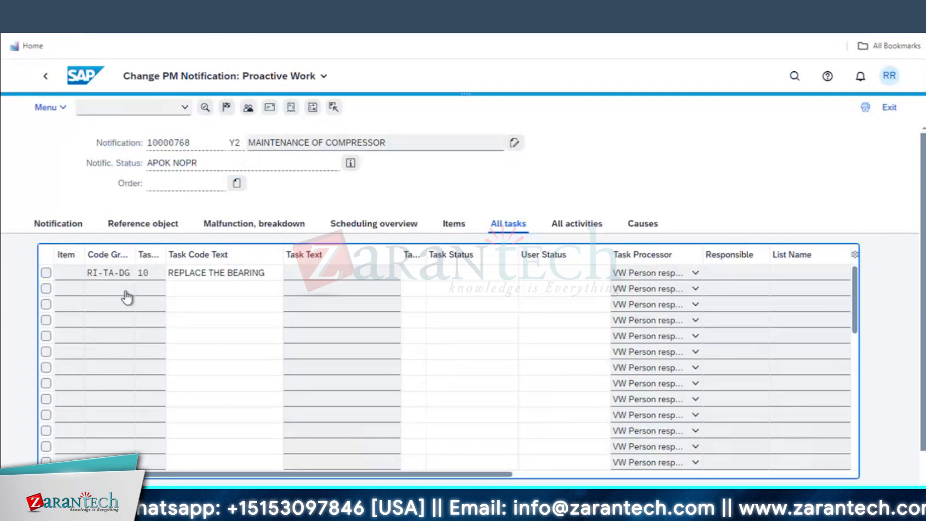
pyautogui.click(142, 288)
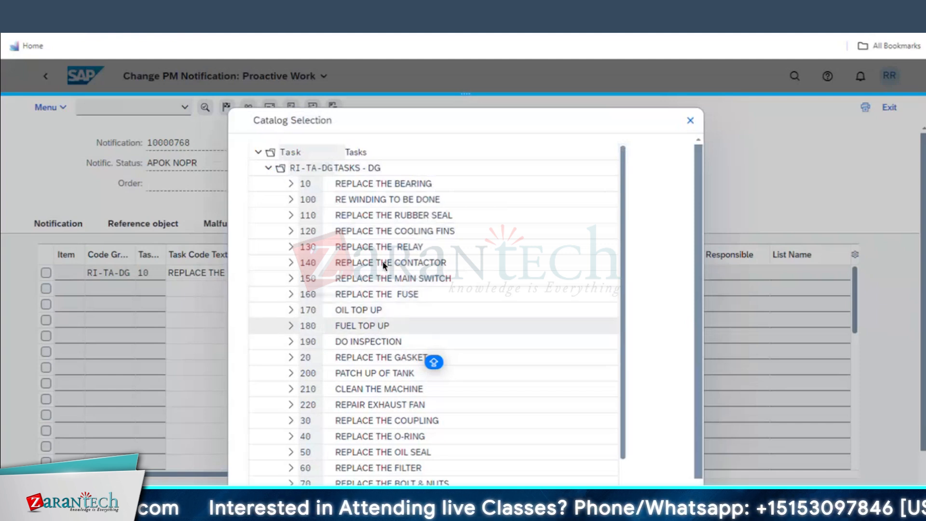
pyautogui.click(357, 326)
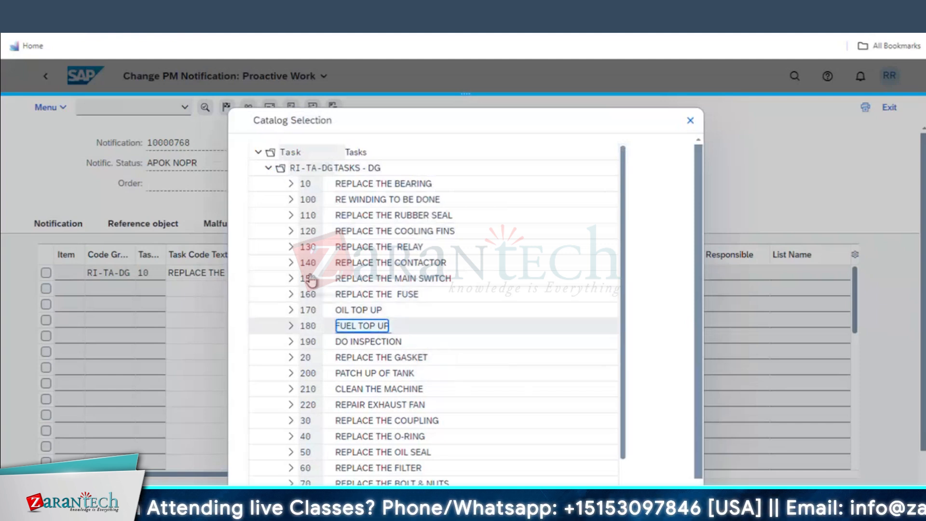
pyautogui.click(120, 305)
pyautogui.click(145, 305)
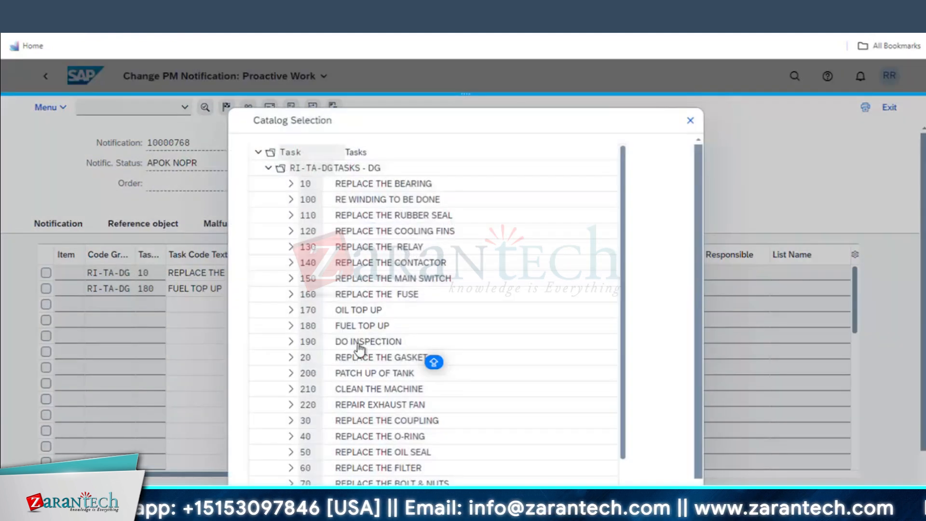
pyautogui.doubleClick(359, 343)
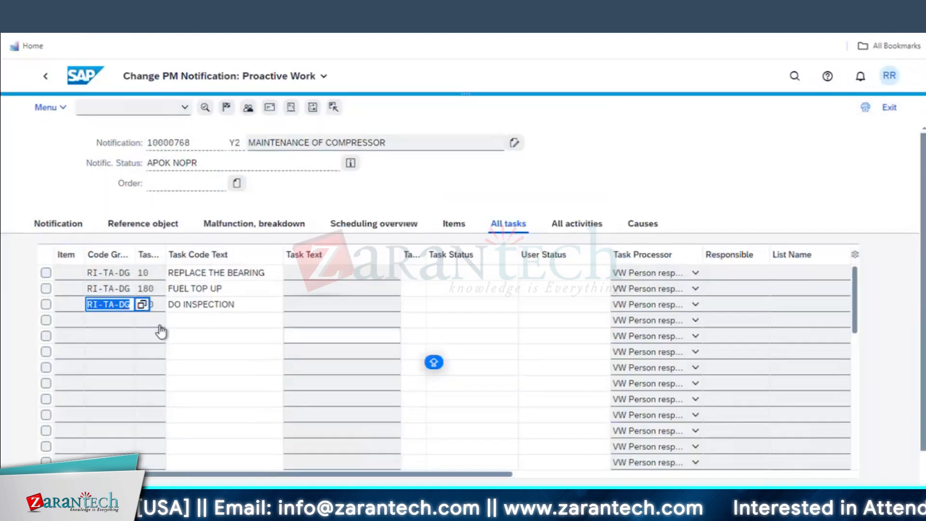
pyautogui.press('Return')
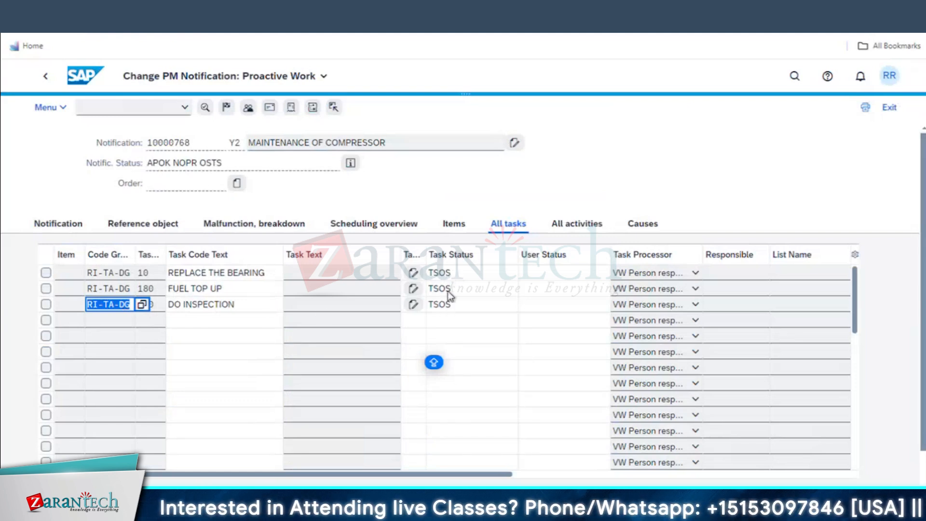
# Release all three new tasks
pyautogui.click(46, 273)
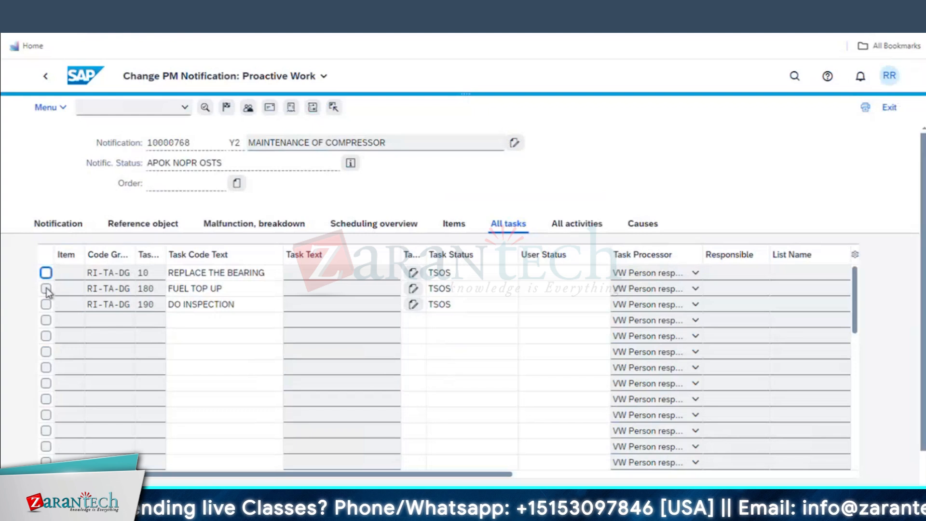
pyautogui.click(46, 289)
pyautogui.click(46, 304)
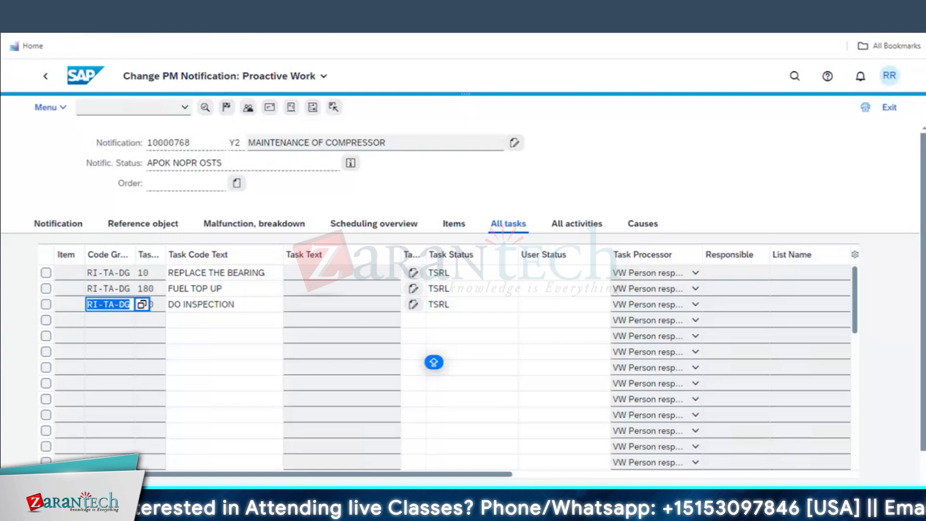
pyautogui.click(362, 375)
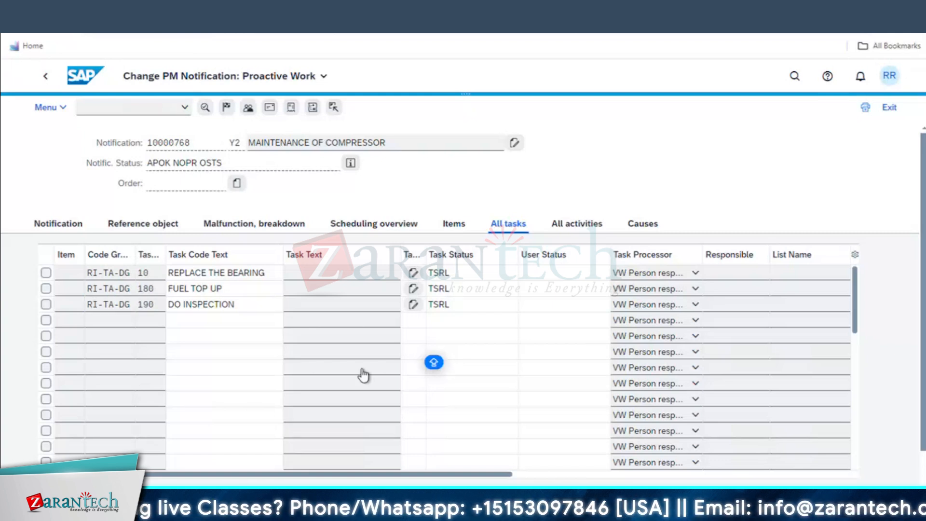
# Save notification 10000768, reopen it, and confirm its status now reads APOK NOPR OSTS
pyautogui.hotkey('ctrl', 's')
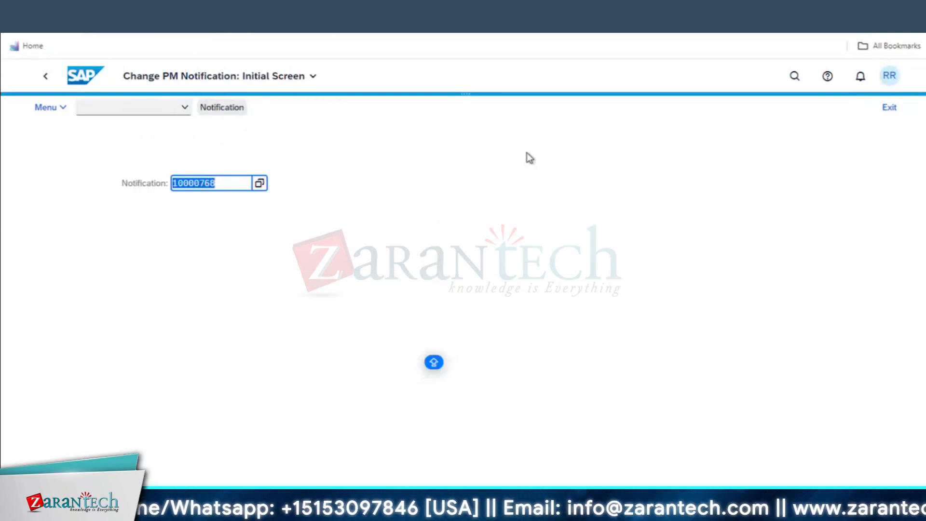
pyautogui.press('Return')
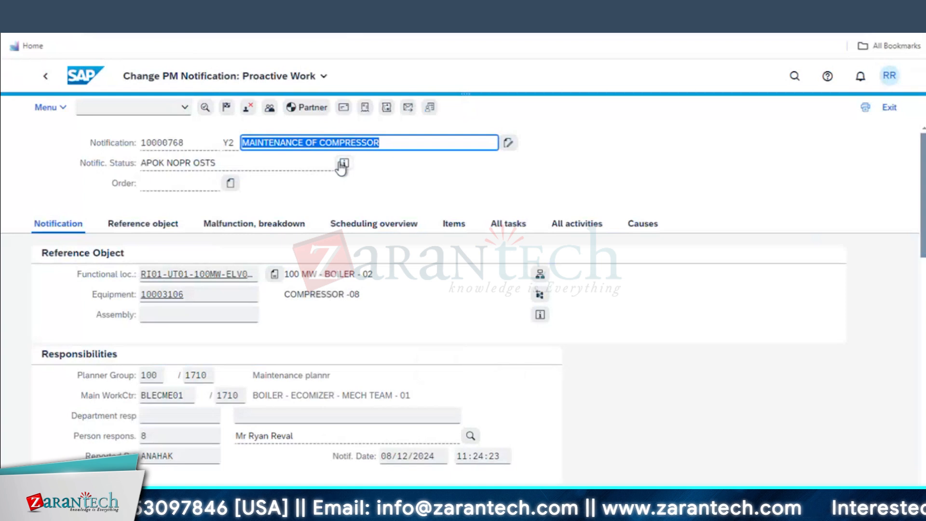
pyautogui.click(342, 164)
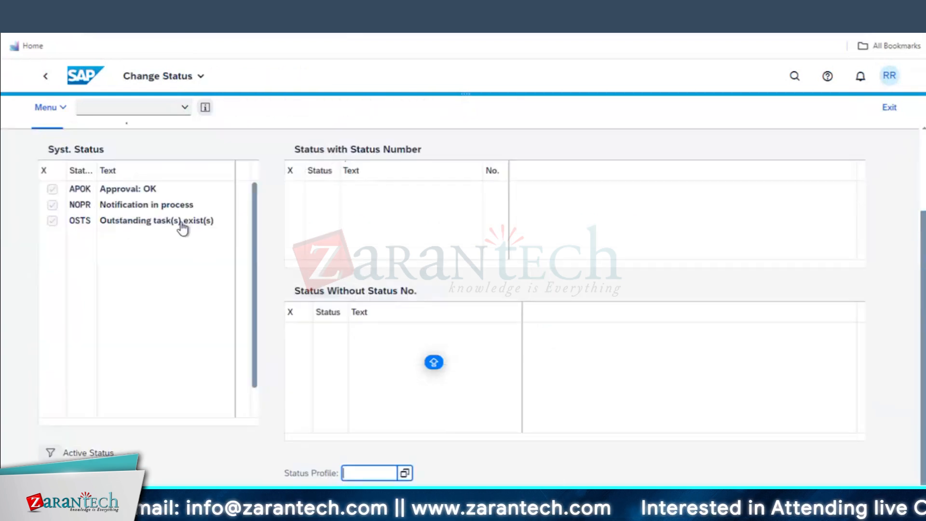
pyautogui.click(45, 77)
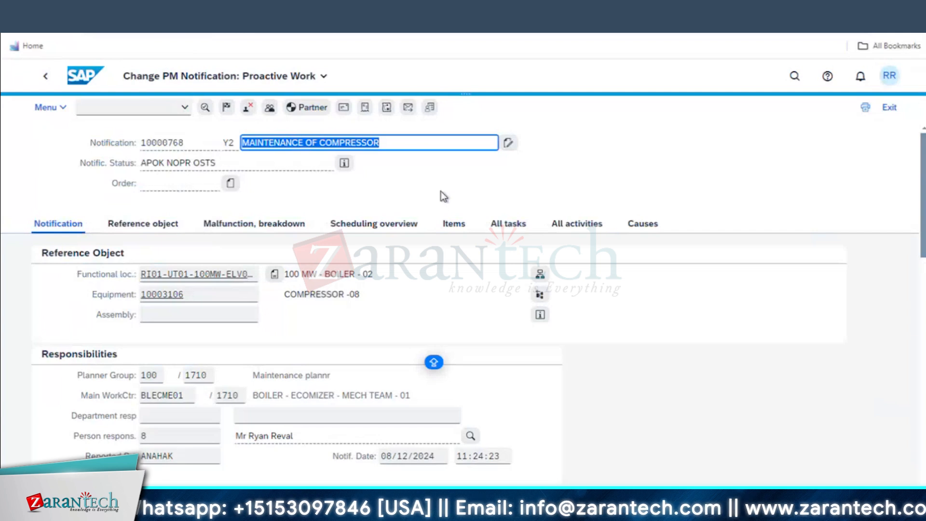
# Create a YA02 order from the notification and view its CRTD MANC NTUP ORAR statuses
pyautogui.click(231, 184)
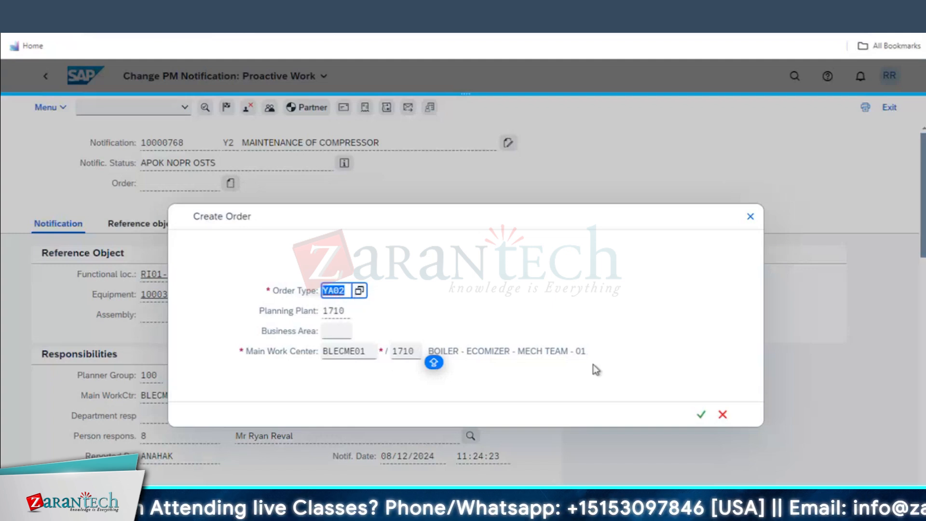
pyautogui.click(701, 416)
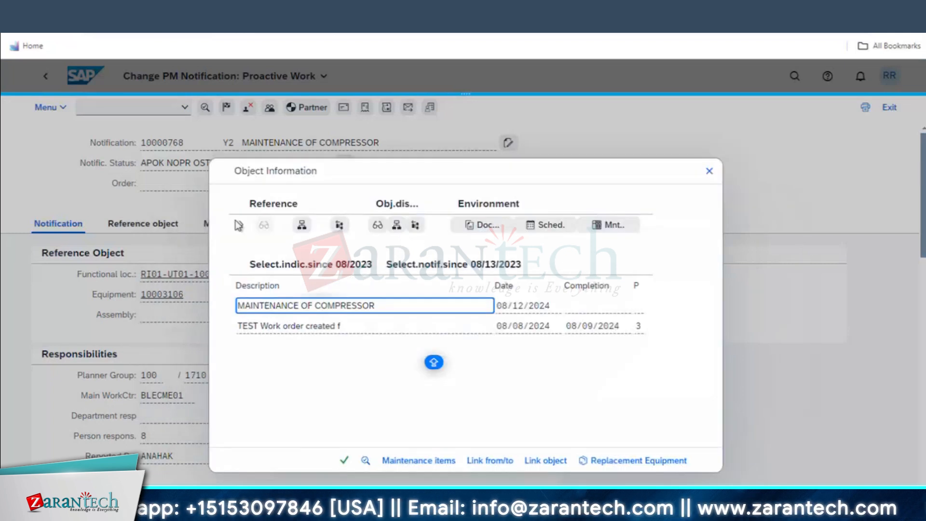
pyautogui.moveTo(313, 177); pyautogui.dragTo(467, 175)
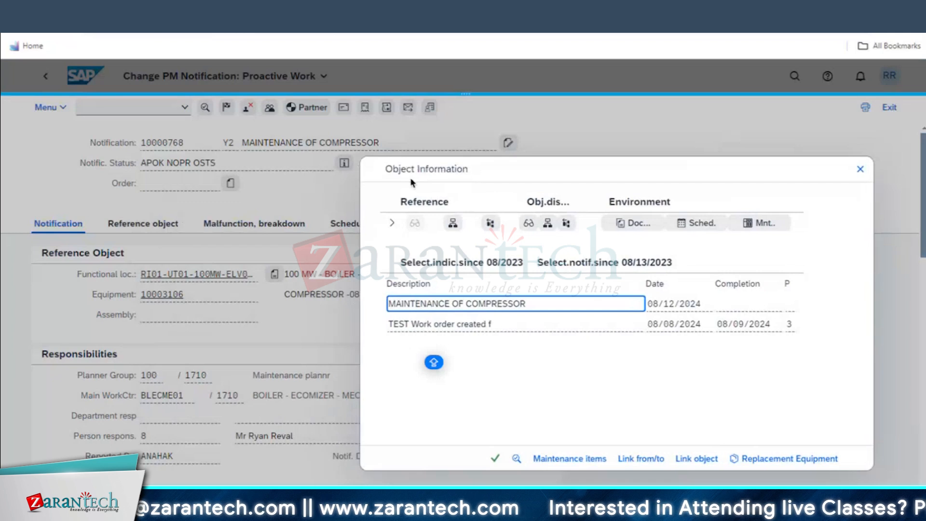
pyautogui.click(496, 458)
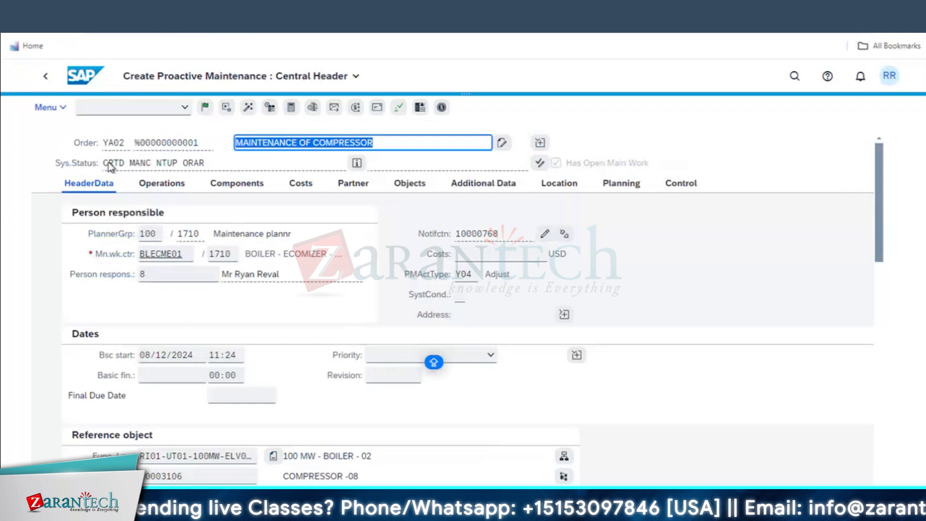
pyautogui.click(357, 163)
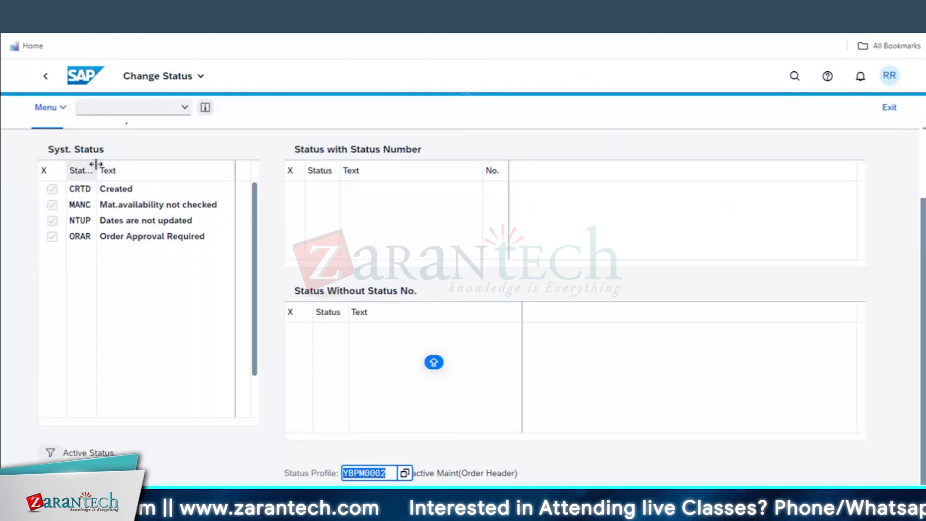
# Review the order's active CRTD, MANC, NTUP and ORAR statuses under profile YBPM0002
pyautogui.moveTo(96, 164); pyautogui.dragTo(120, 166)
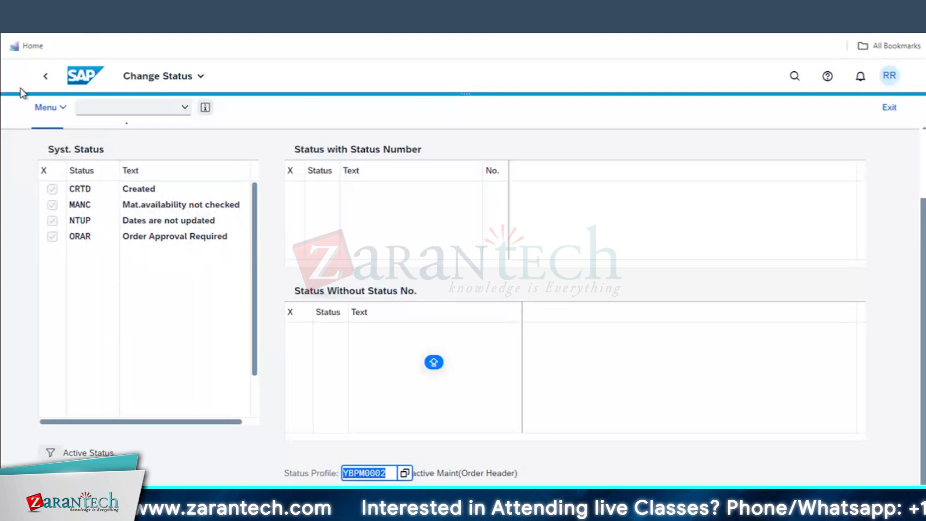
# Leave the order's status screen and go back to the order header
pyautogui.click(45, 77)
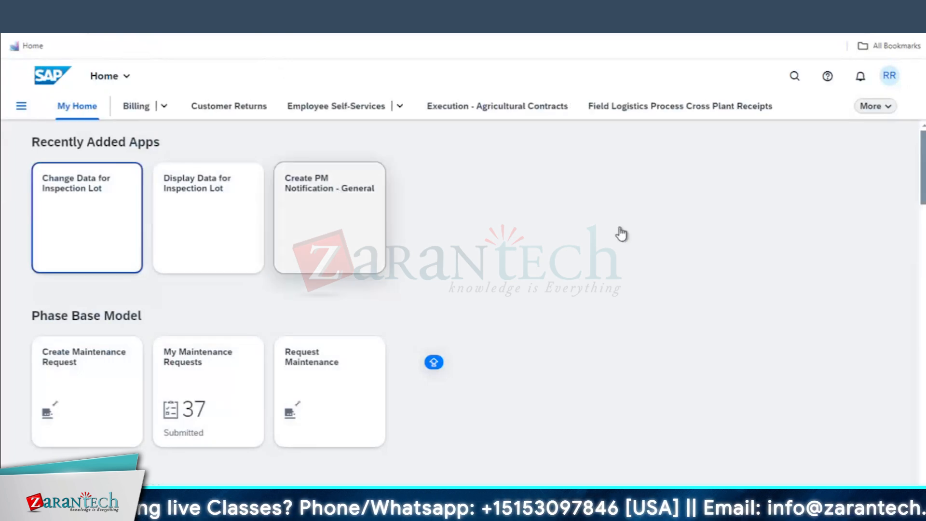
# Search My Inbox for pending work items, then return to the My Home launchpad page
pyautogui.click(794, 78)
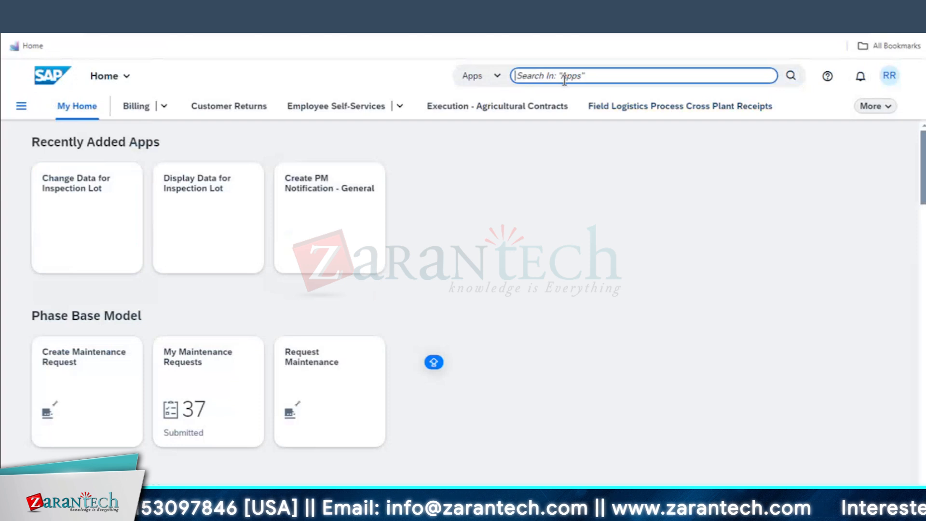
pyautogui.write('MY INBO')
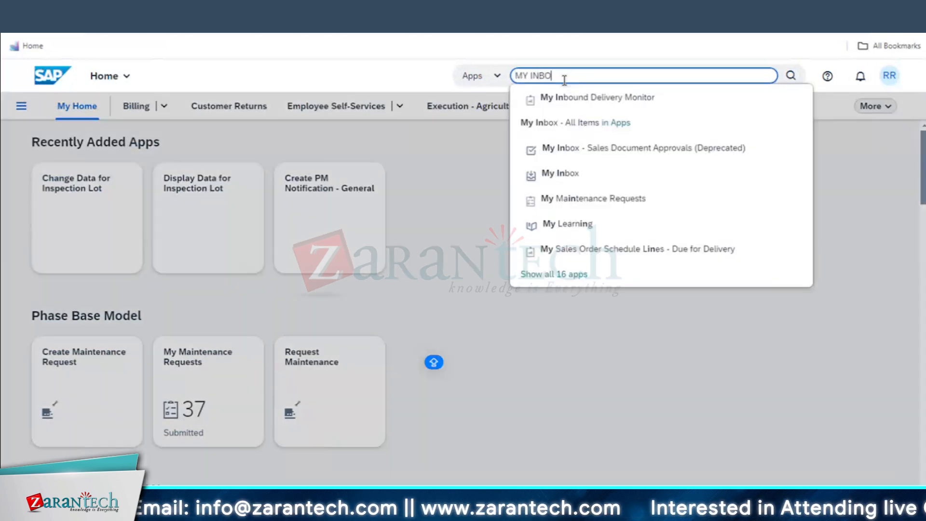
pyautogui.write('X')
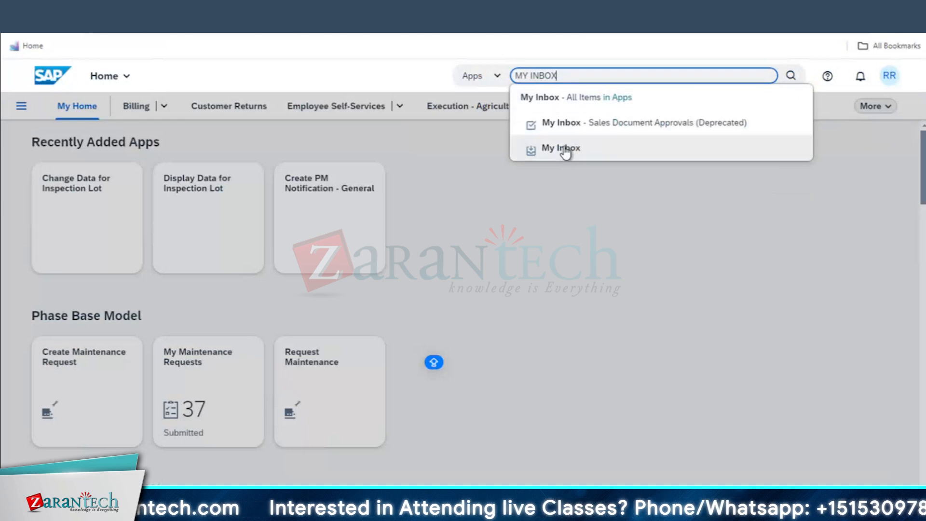
pyautogui.click(563, 147)
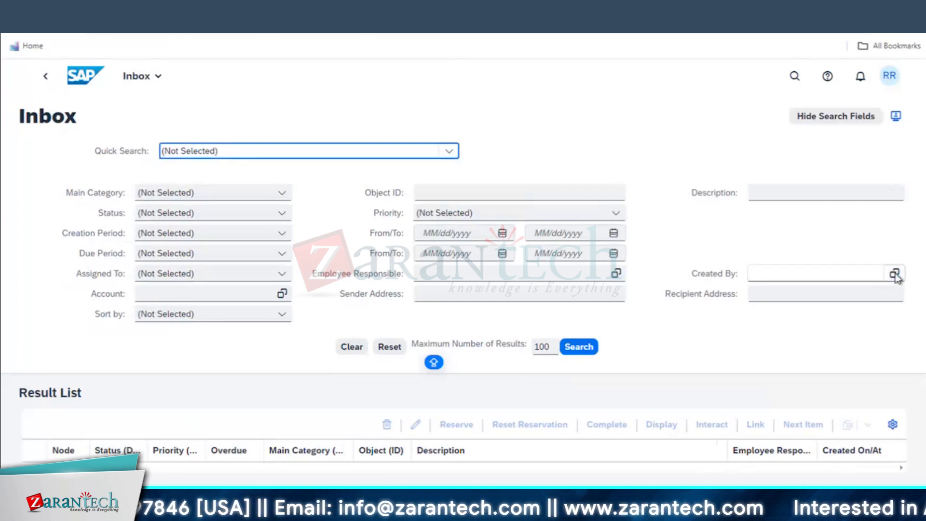
pyautogui.click(585, 356)
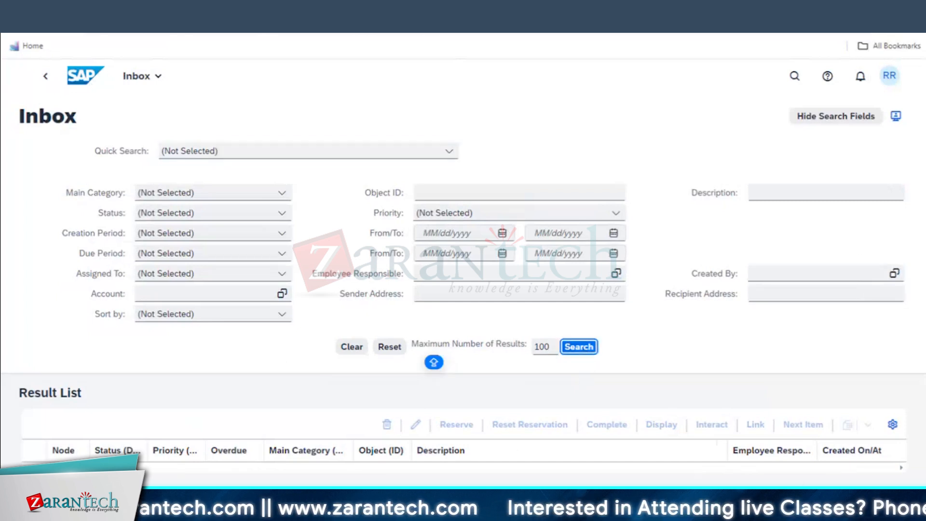
pyautogui.click(141, 77)
pyautogui.click(85, 77)
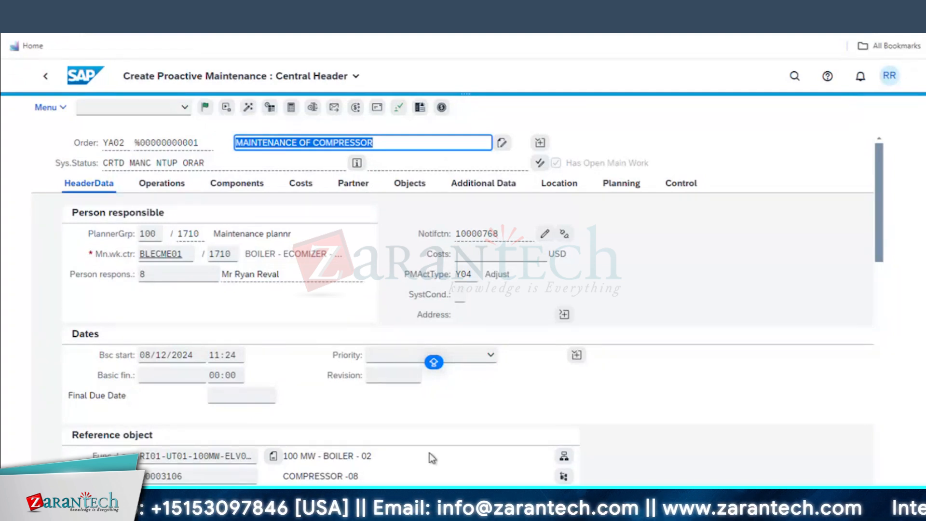
pyautogui.press('super+Tab')
pyautogui.press('super+Tab')
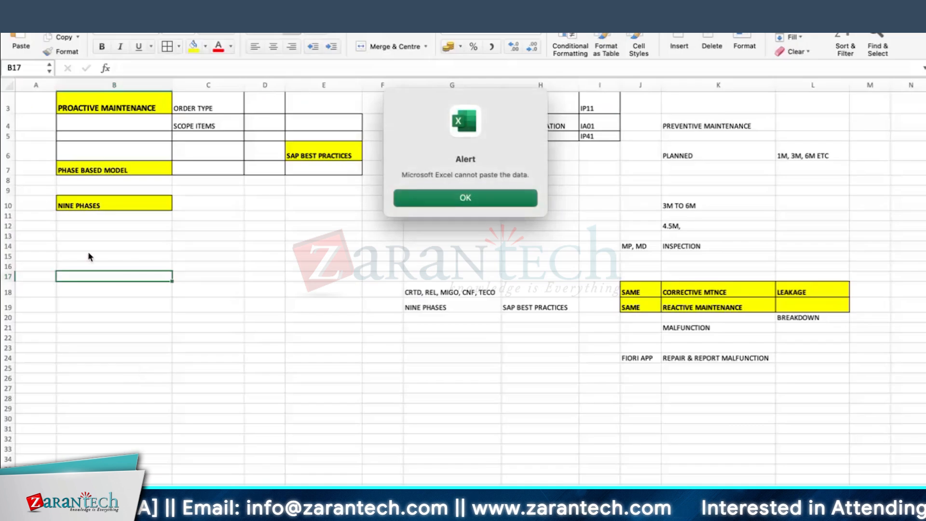
# Enter SUBMITTED in B15 and NOTIFICATION in A15, widening column A to fit
pyautogui.press('Return')
pyautogui.click(115, 257)
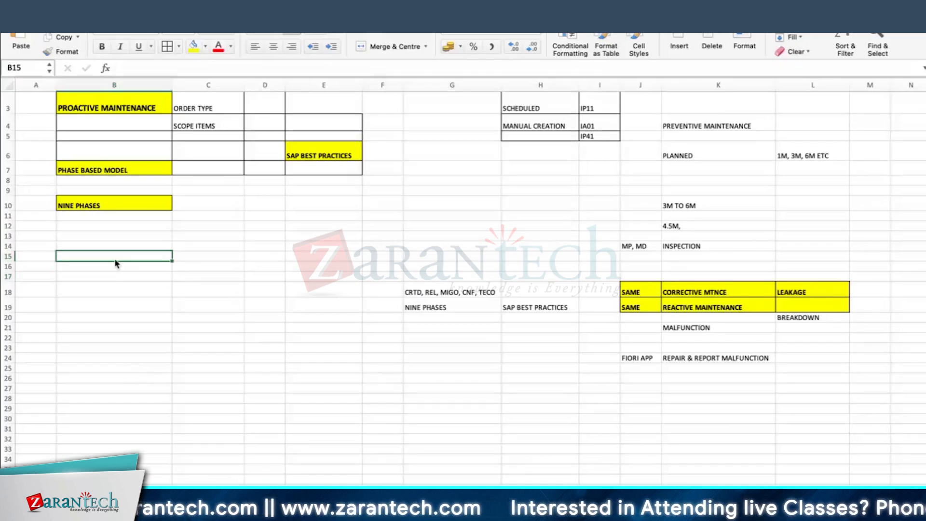
pyautogui.write('SUBMITTED')
pyautogui.press('Return')
pyautogui.click(115, 255)
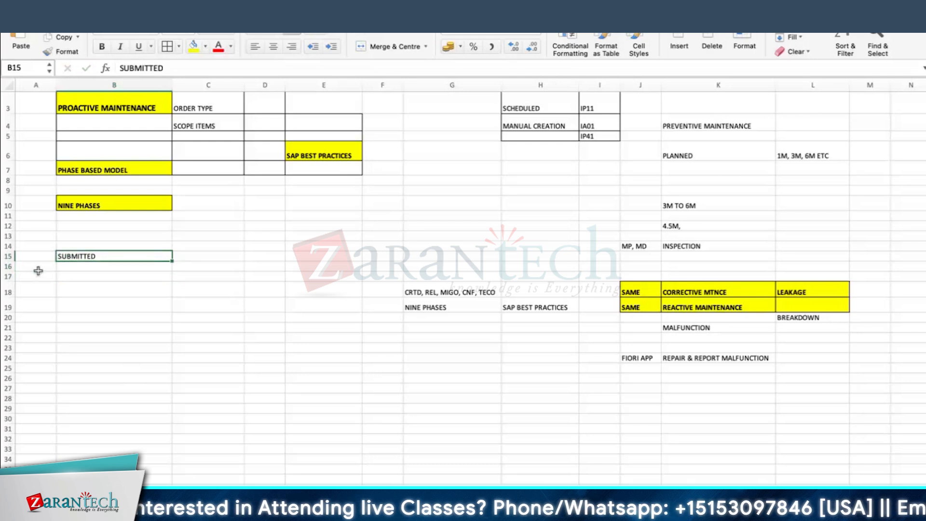
pyautogui.moveTo(10, 261); pyautogui.dragTo(10, 264)
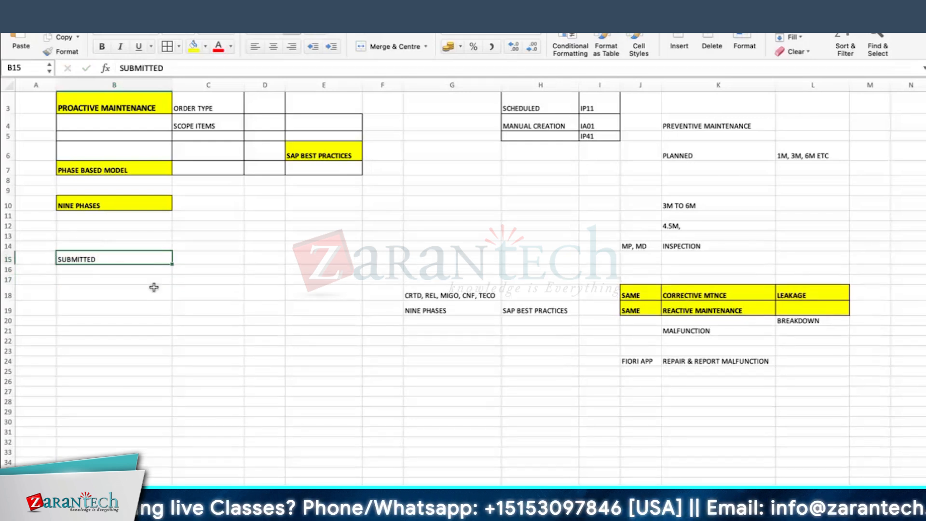
pyautogui.click(34, 259)
pyautogui.write('NOTIFICATION')
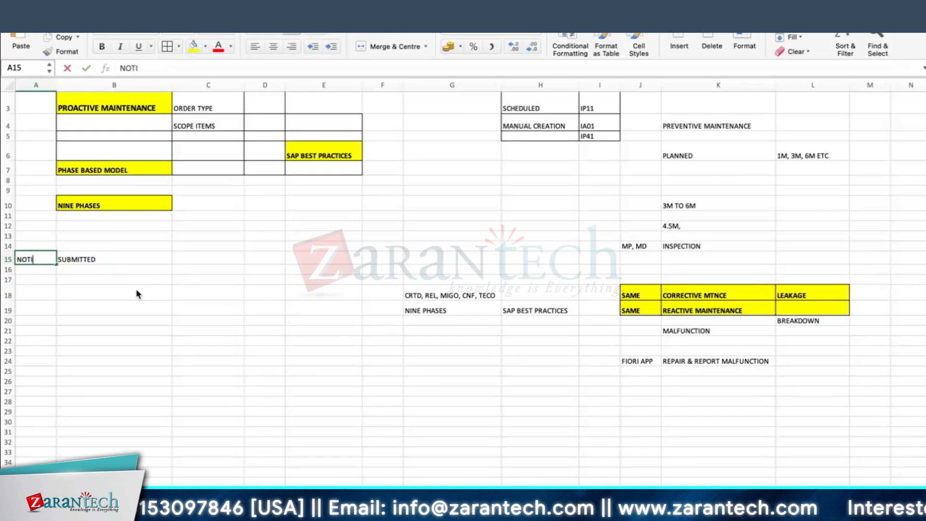
pyautogui.press('Return')
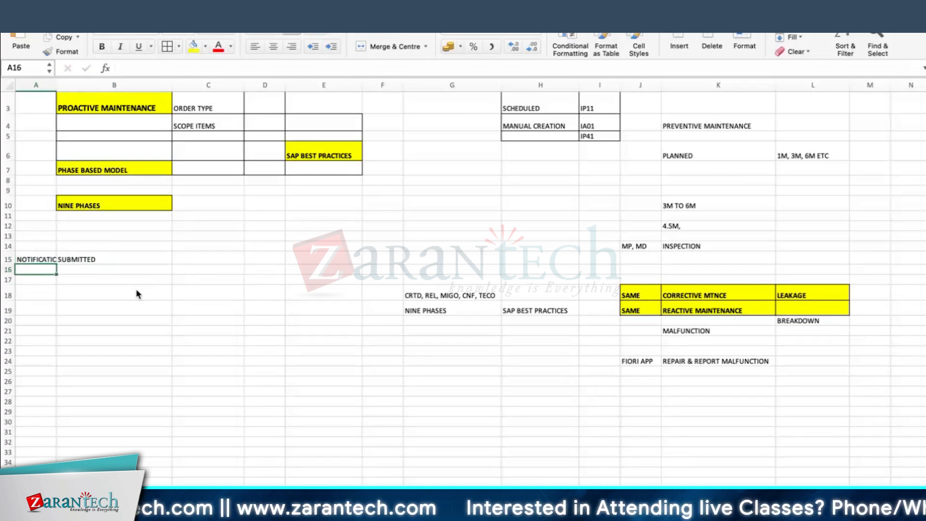
pyautogui.click(99, 272)
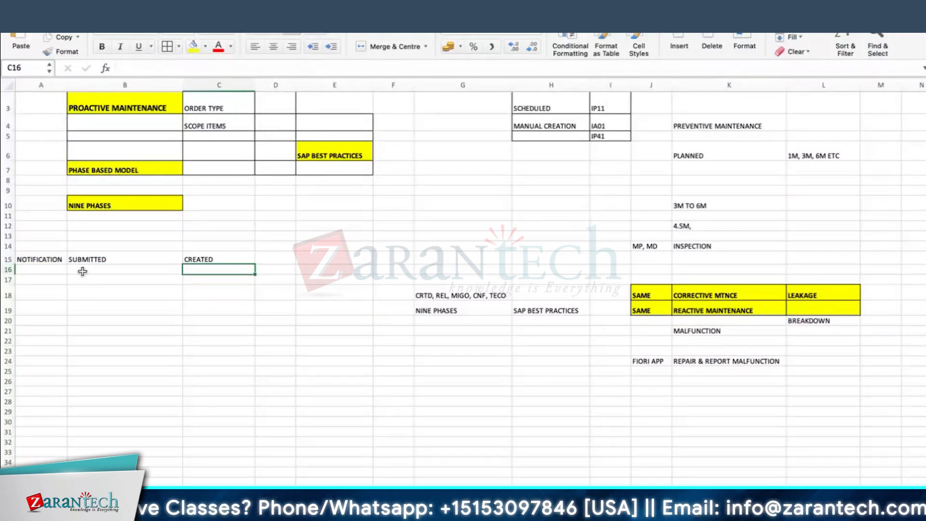
# Enter ACCEPTED in B16, APPROVED in C16 and ORDER ASSIGNED in B17
pyautogui.doubleClick(82, 271)
pyautogui.write('ACCEPT')
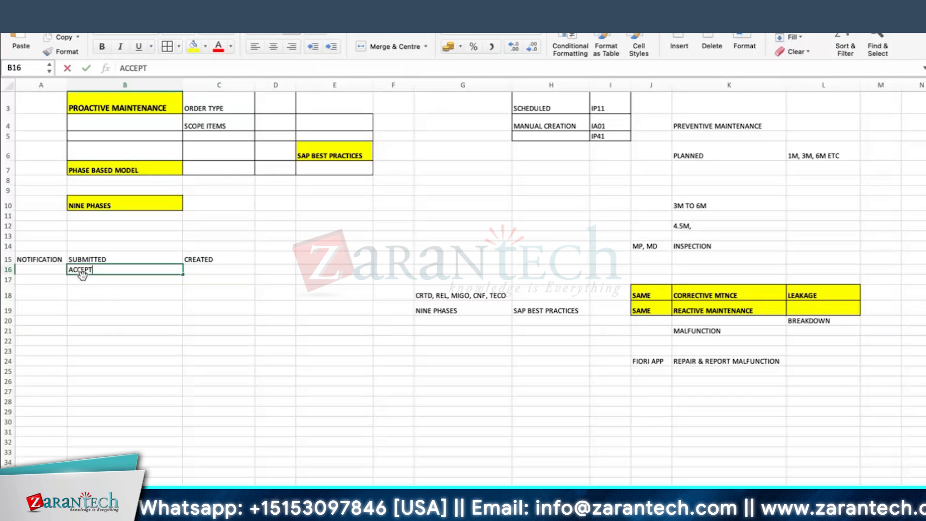
pyautogui.write('ED')
pyautogui.press('Return')
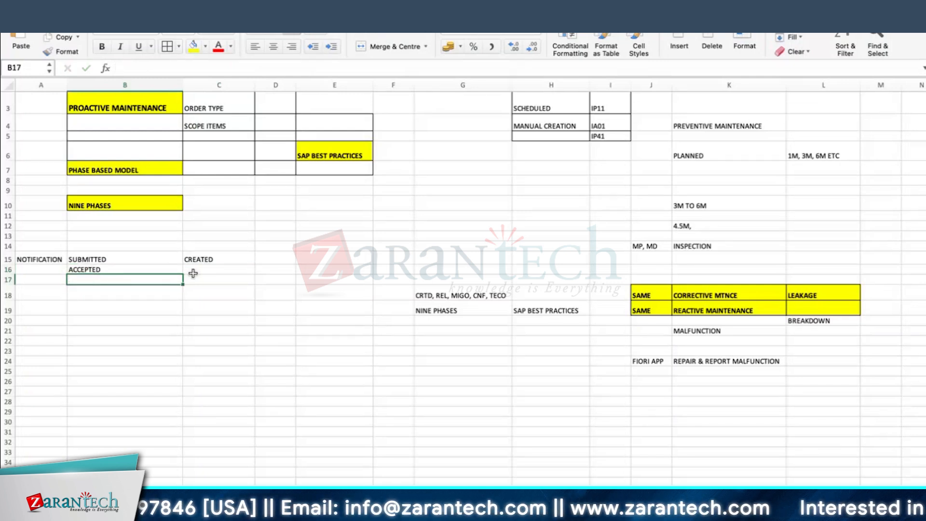
pyautogui.click(193, 272)
pyautogui.write('APPROVED')
pyautogui.press('Return')
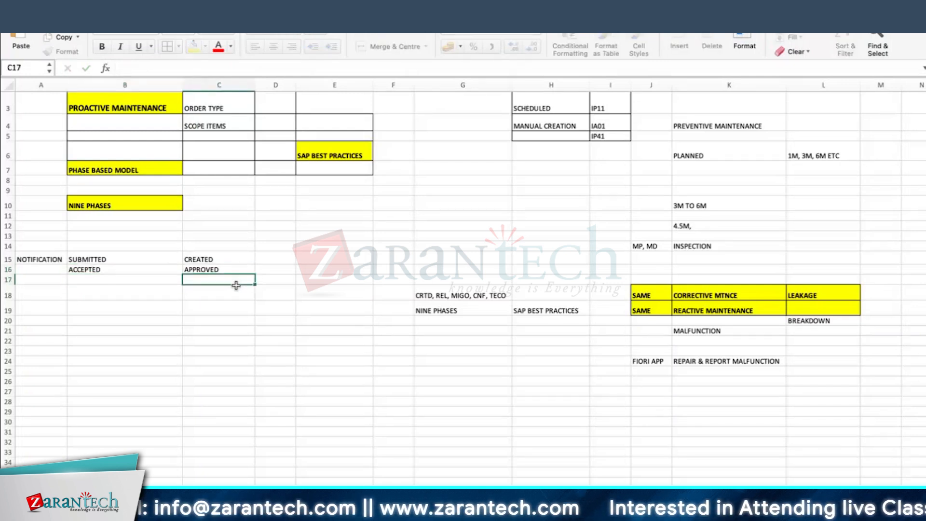
pyautogui.click(101, 279)
pyautogui.write('ORDER AS')
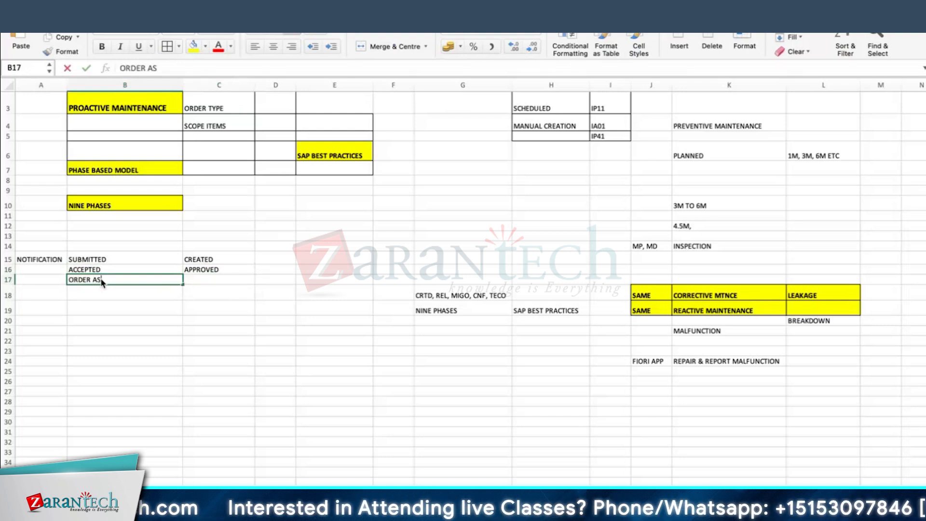
pyautogui.write('SIGNED')
pyautogui.press('Return')
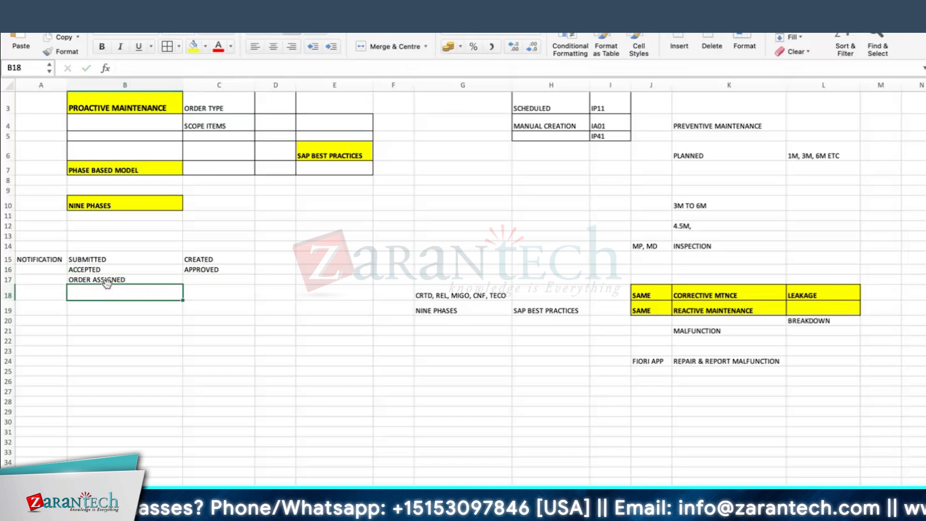
pyautogui.click(107, 280)
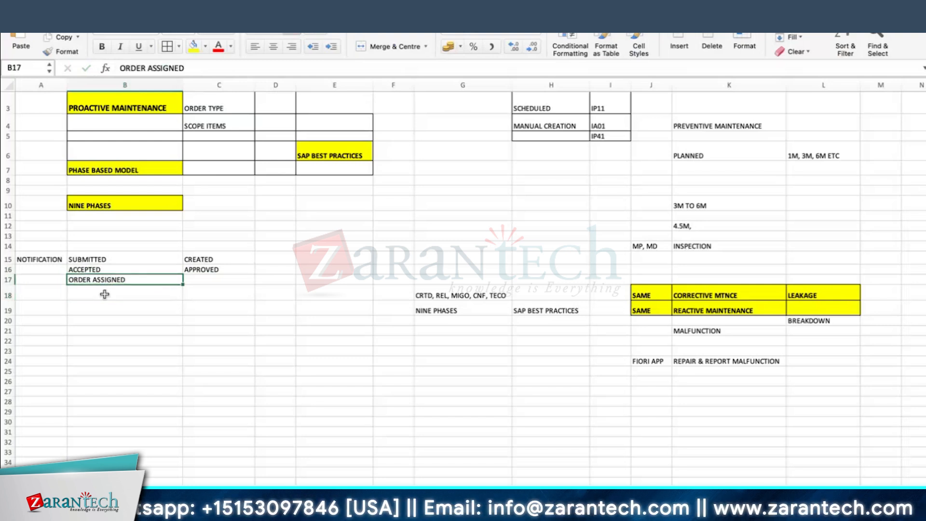
pyautogui.click(104, 294)
pyautogui.press('super+Tab')
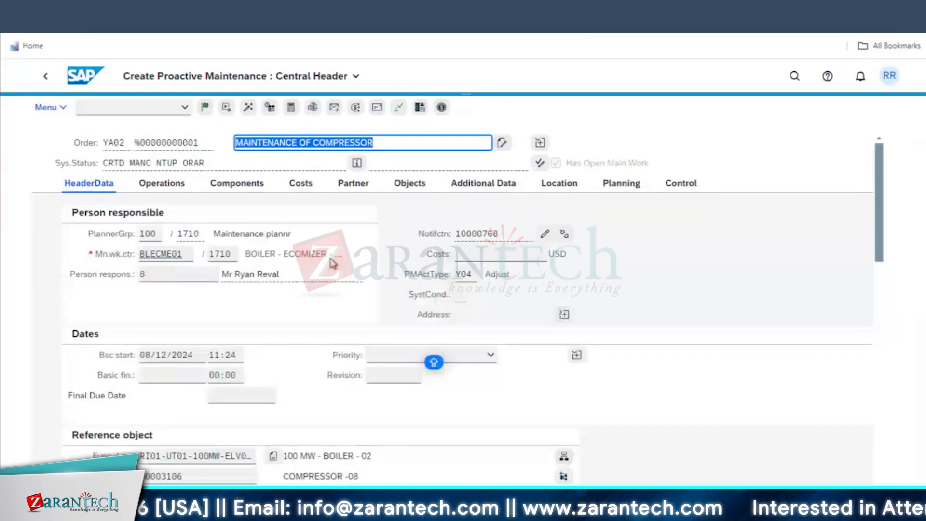
# Check the order's linked notification and note IN PLANNING in Excel cell B18
pyautogui.click(543, 234)
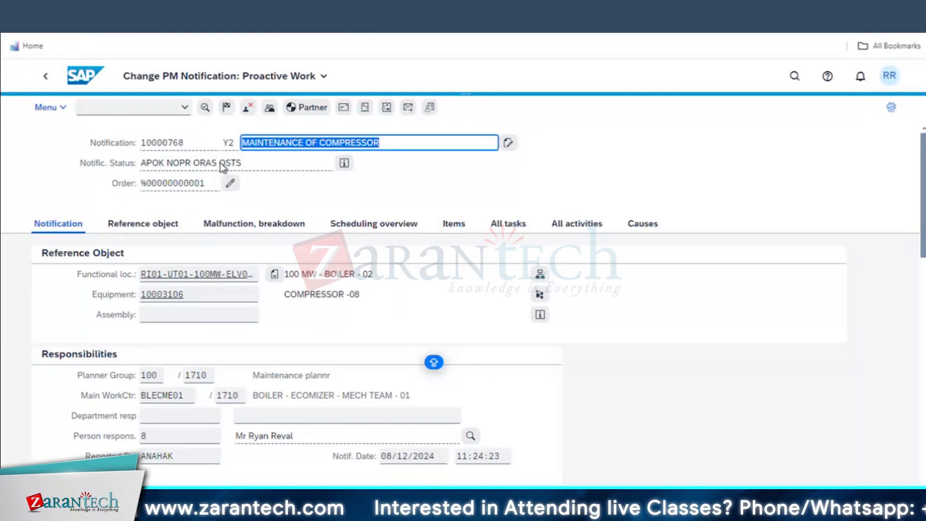
pyautogui.click(227, 184)
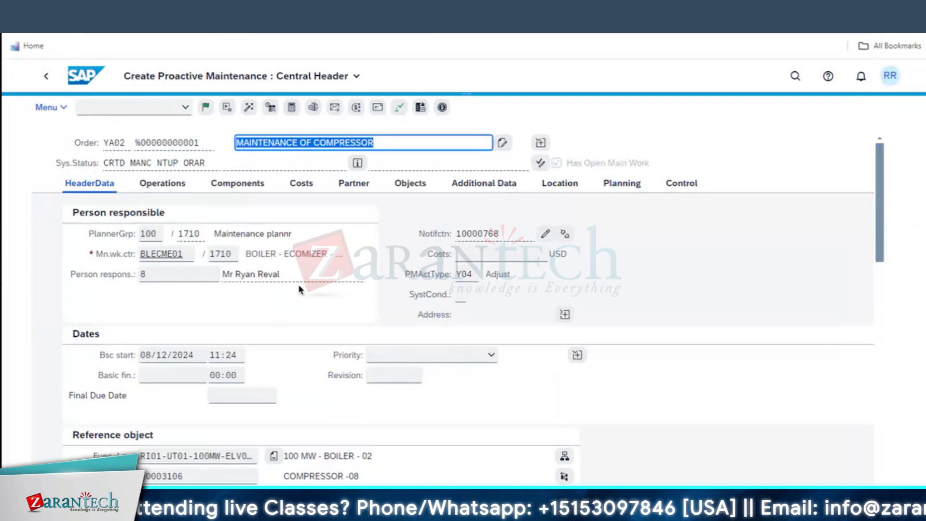
pyautogui.press('super+Tab')
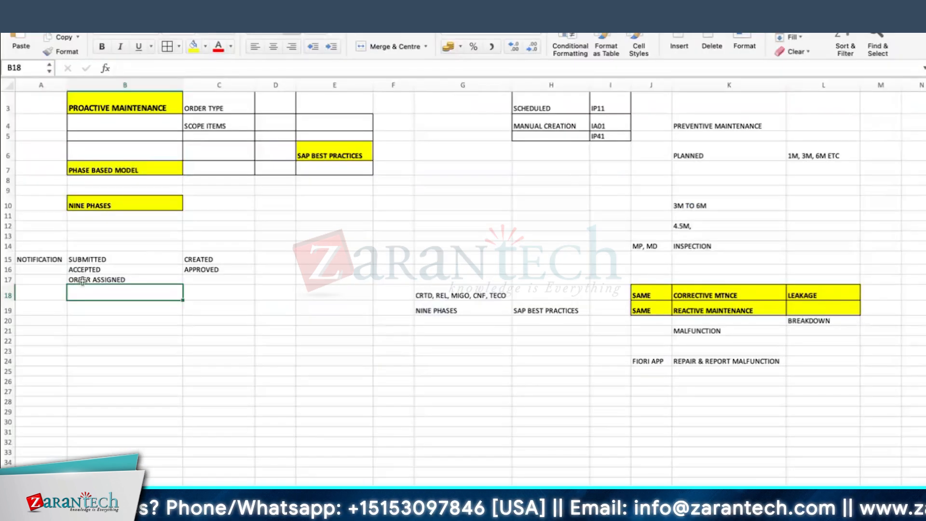
pyautogui.write('IN PLANNING')
pyautogui.press('Return')
# Save the order, then open order 4001069 for change from its notification
pyautogui.press('super+Tab')
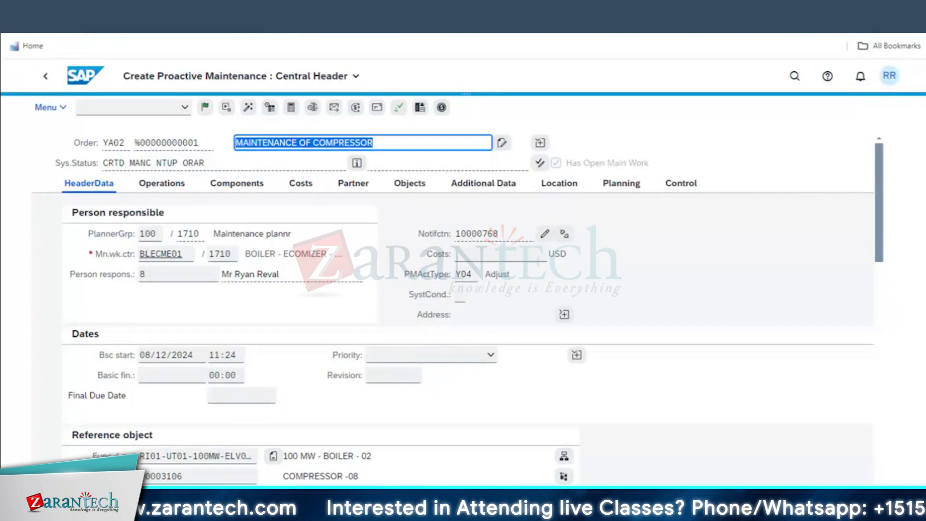
pyautogui.click(216, 320)
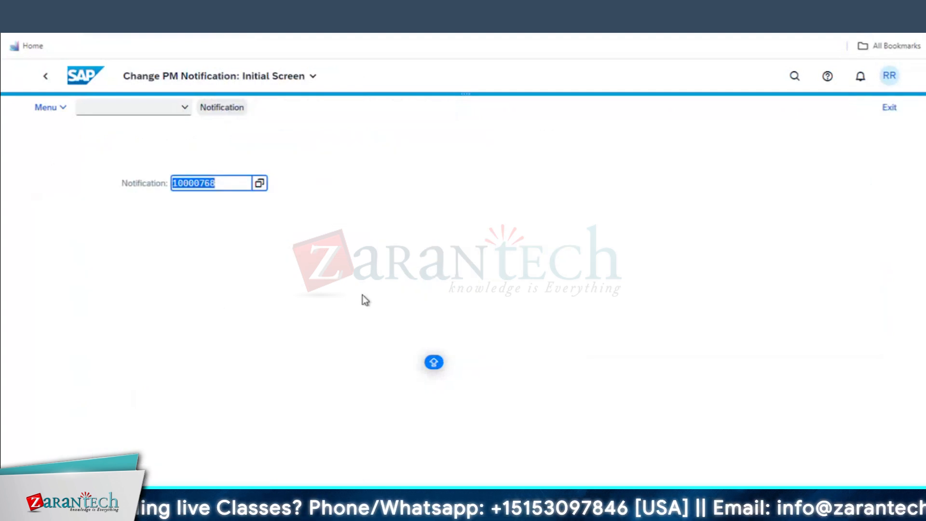
pyautogui.press('Return')
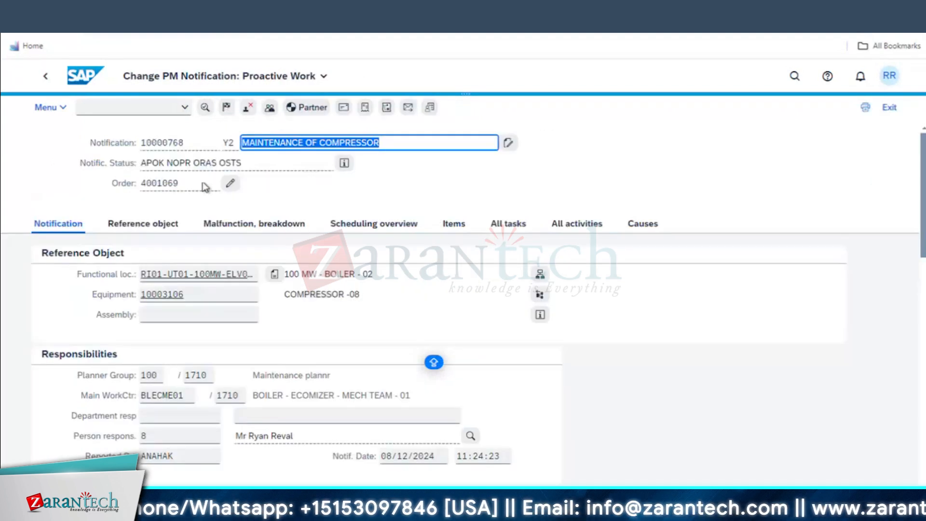
pyautogui.click(233, 186)
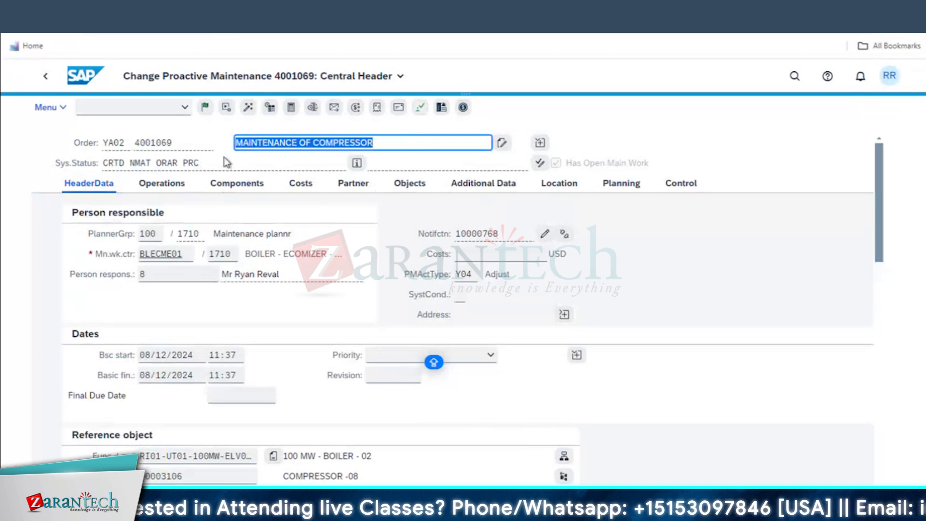
pyautogui.click(103, 76)
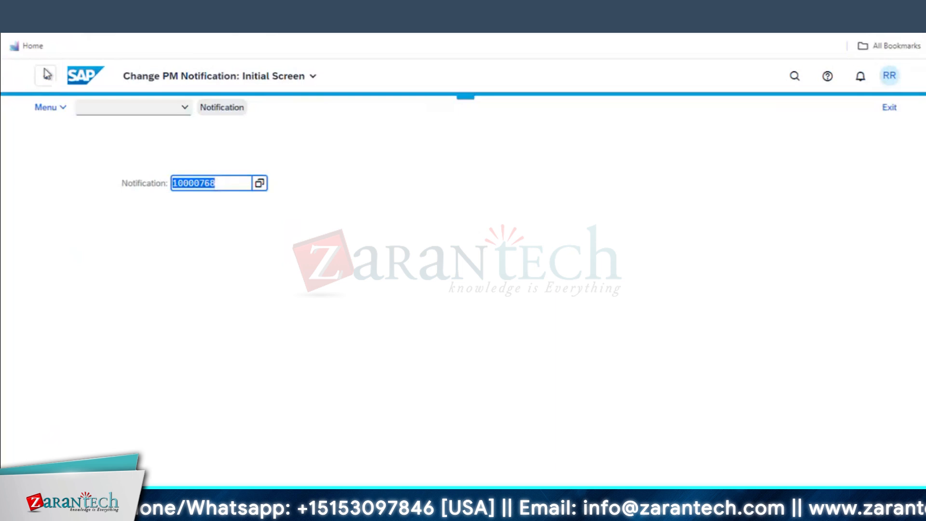
# Open Find Maintenance Orders from the Maintenance Order group, listing 364 orders
pyautogui.click(46, 77)
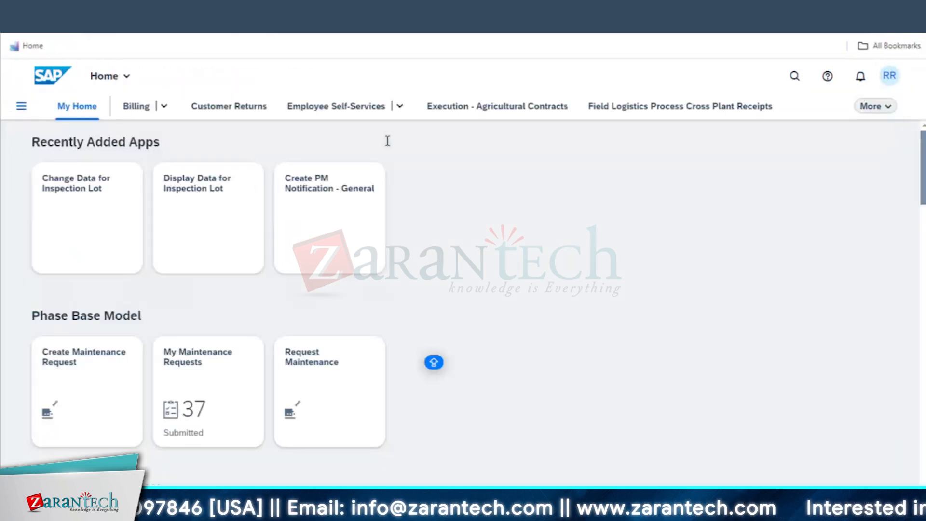
pyautogui.scroll(-20, 515, 335)
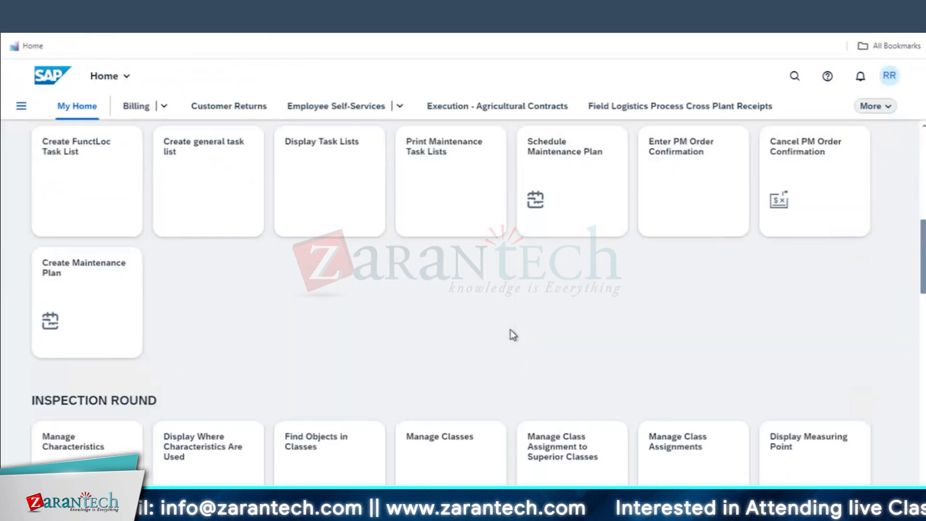
pyautogui.scroll(-10, 513, 336)
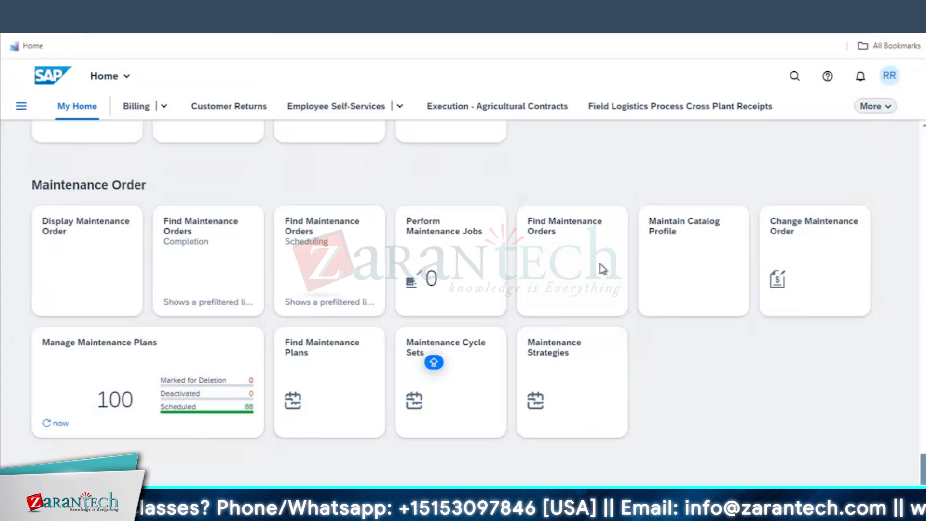
pyautogui.click(582, 263)
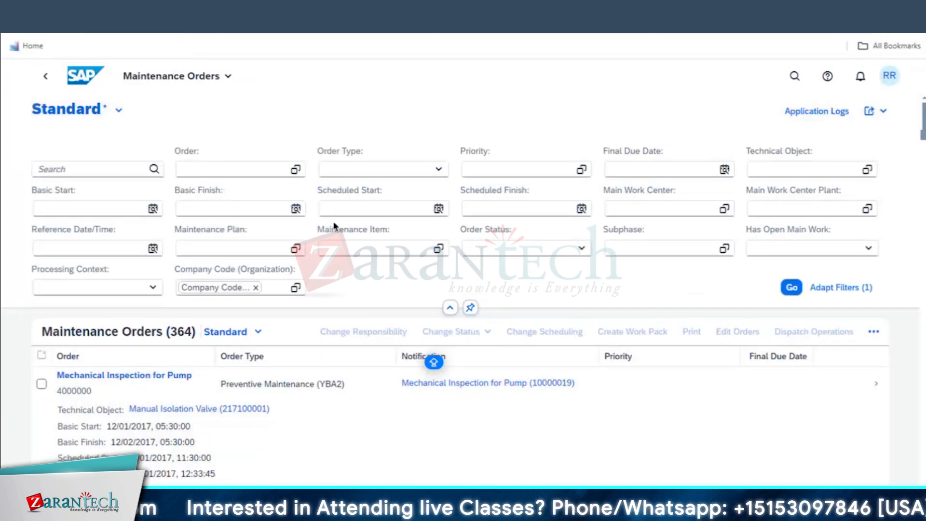
pyautogui.press('super+Tab')
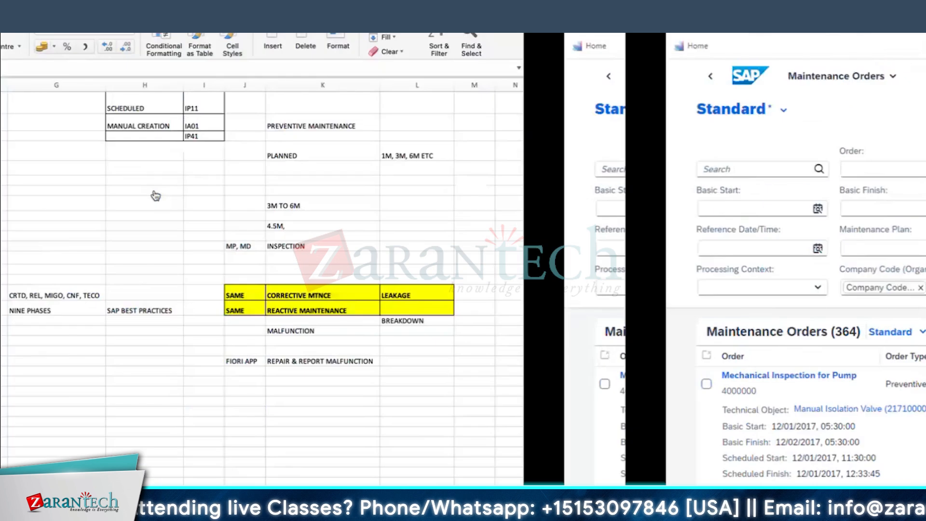
# Enter 'APP : FIND MAINTENANCE ORDER' in cell C19 and autofit column C to its text
pyautogui.click(225, 308)
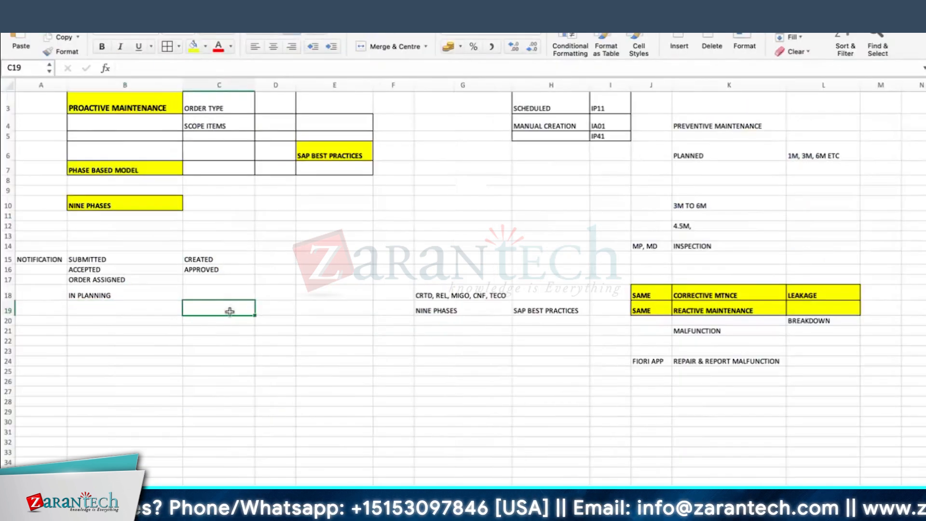
pyautogui.write('APP : FIND MAINTEN')
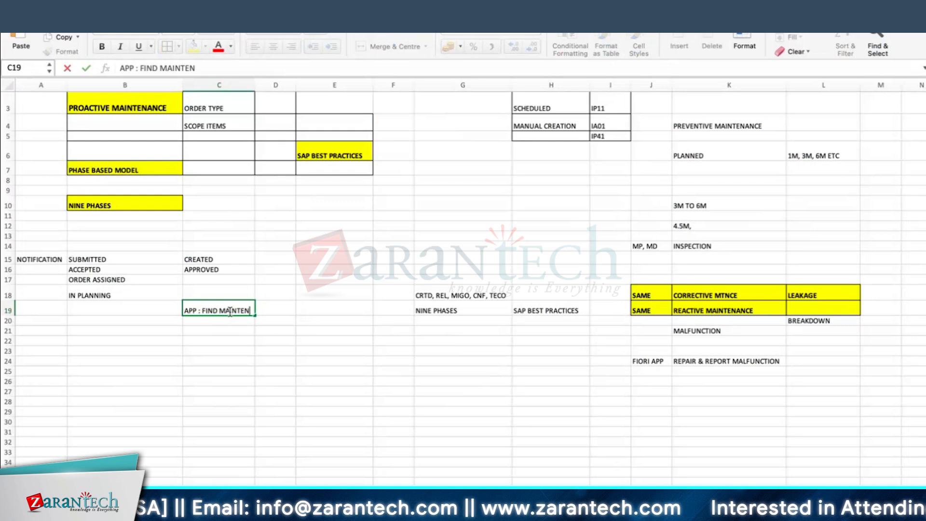
pyautogui.write('ANCE ORDER')
pyautogui.press('Return')
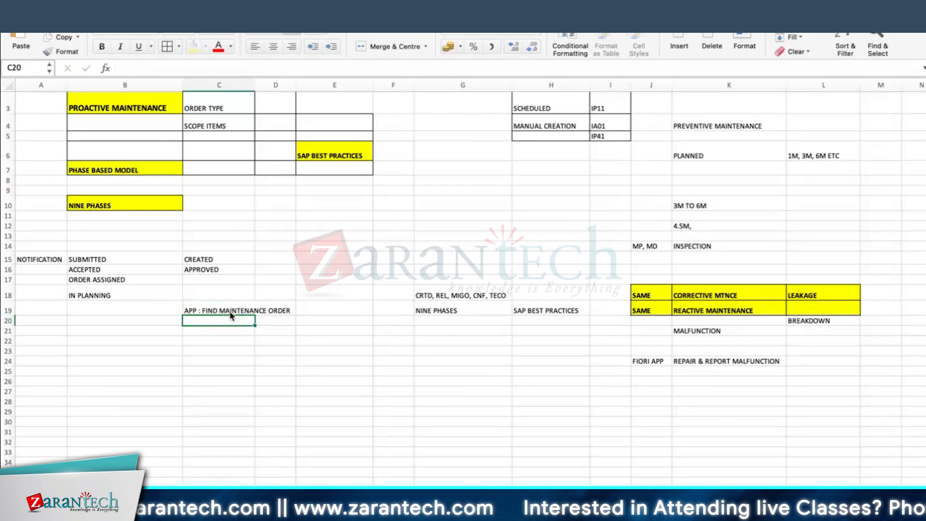
pyautogui.doubleClick(256, 84)
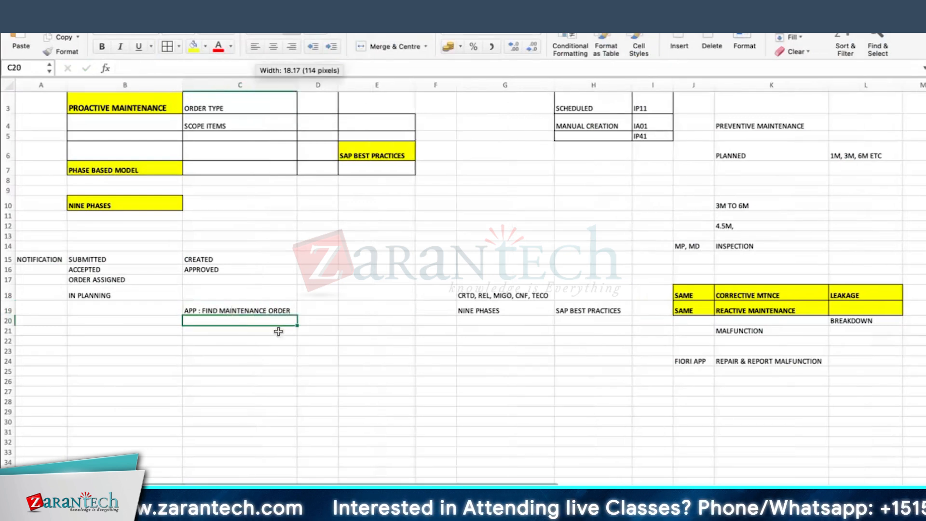
pyautogui.click(269, 352)
pyautogui.hotkey('ctrl', 'Right')
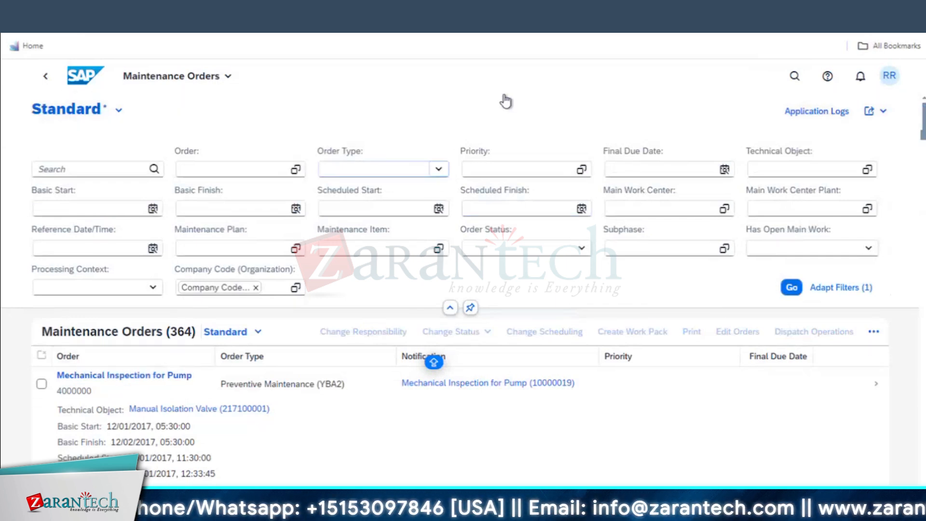
# Sort the maintenance orders by Order descending and select order 4001069
pyautogui.click(89, 359)
pyautogui.click(170, 206)
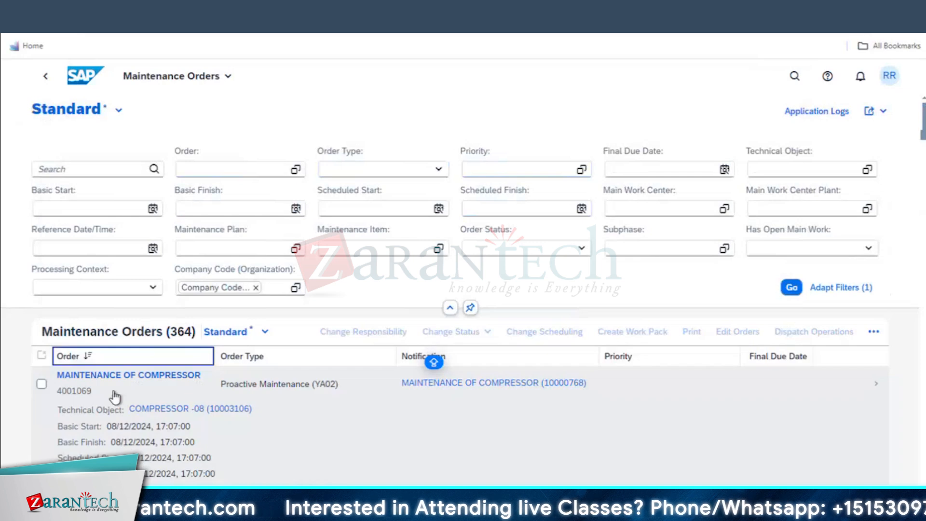
pyautogui.scroll(-3, 390, 424)
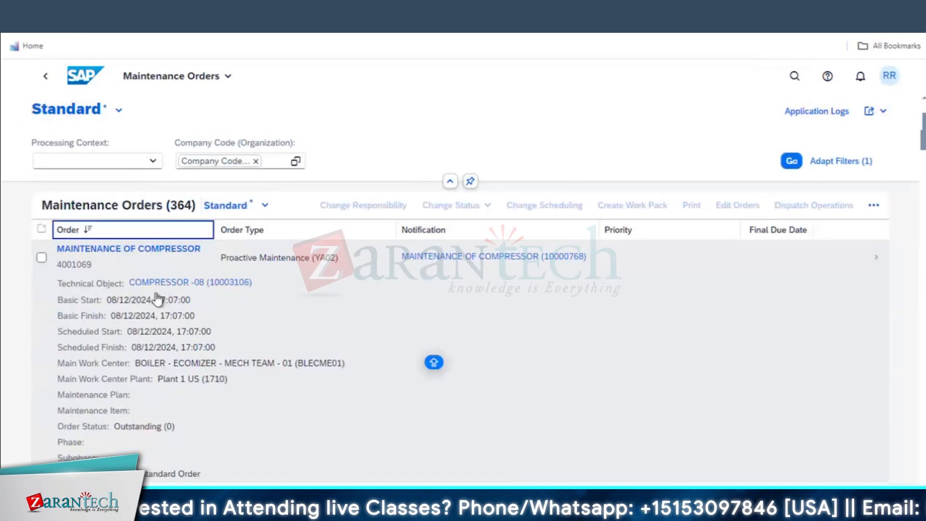
pyautogui.click(42, 261)
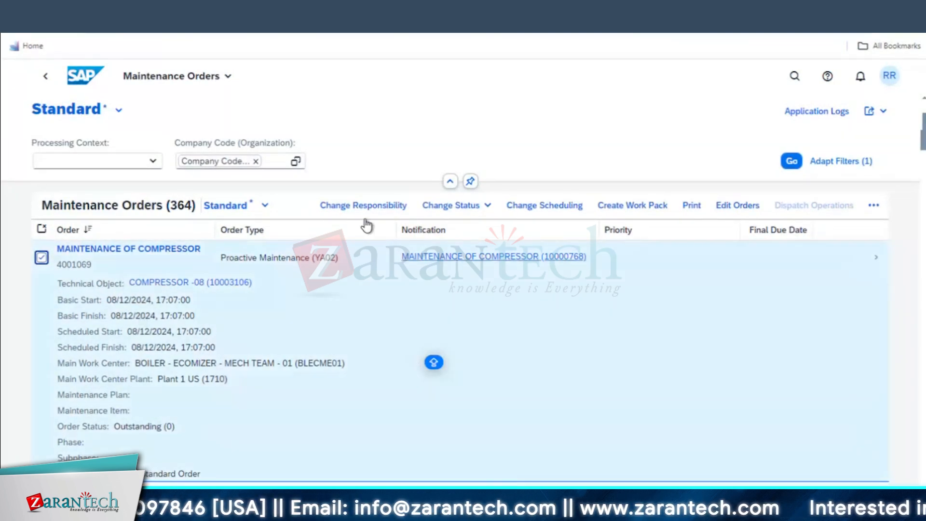
# Check order 4001069's Change Status options and open its detail page
pyautogui.click(480, 206)
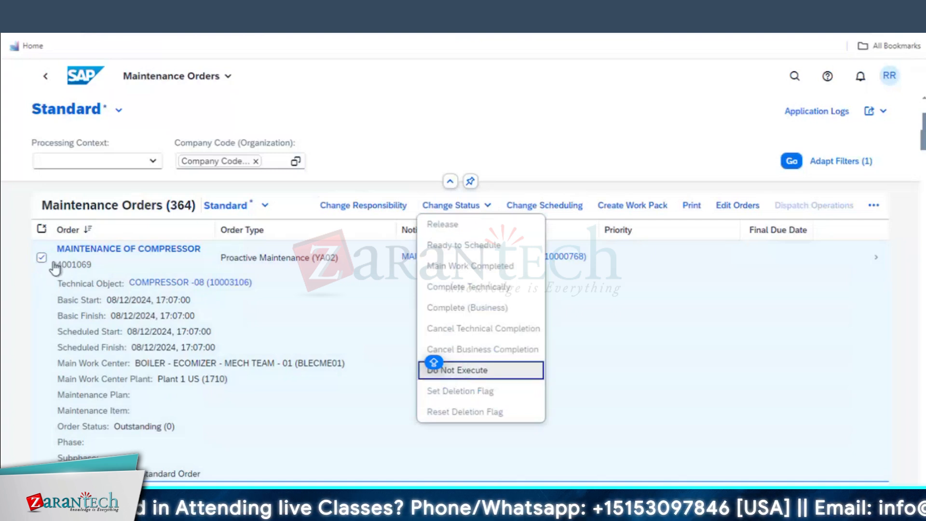
pyautogui.click(557, 206)
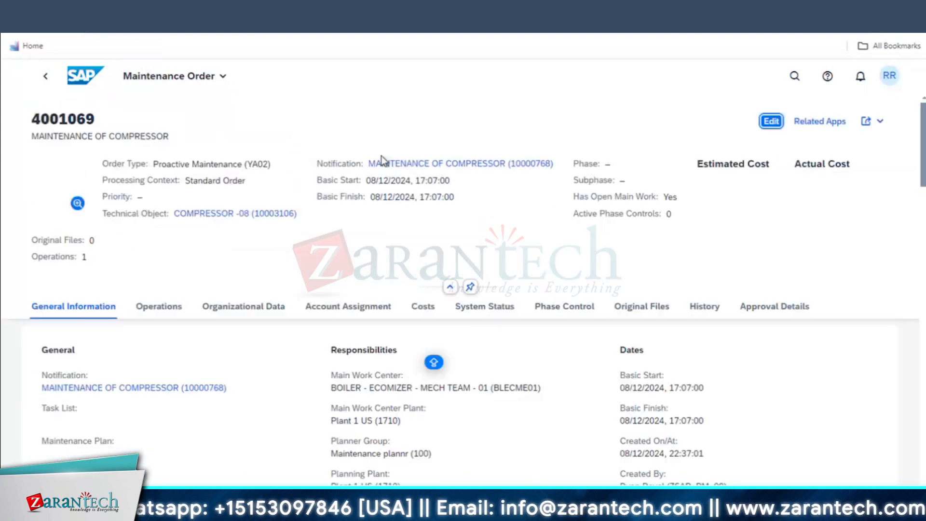
pyautogui.click(47, 78)
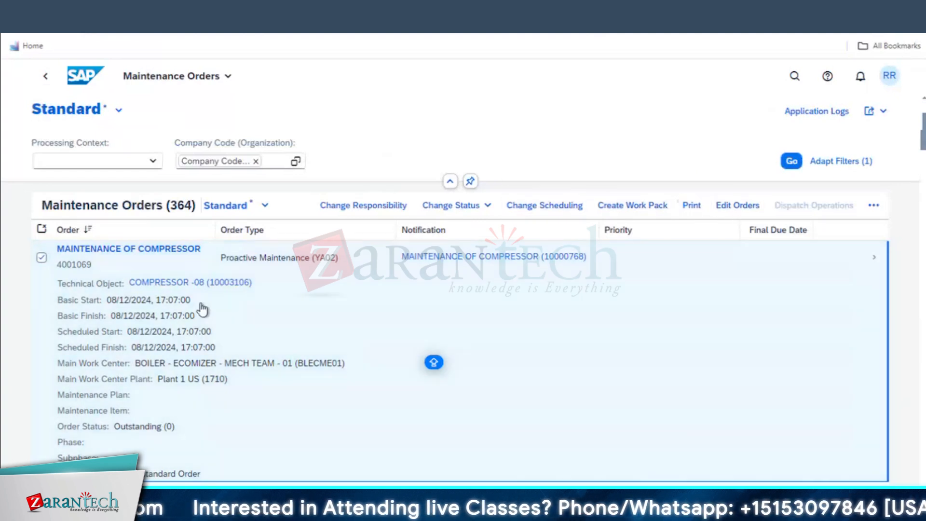
pyautogui.click(875, 263)
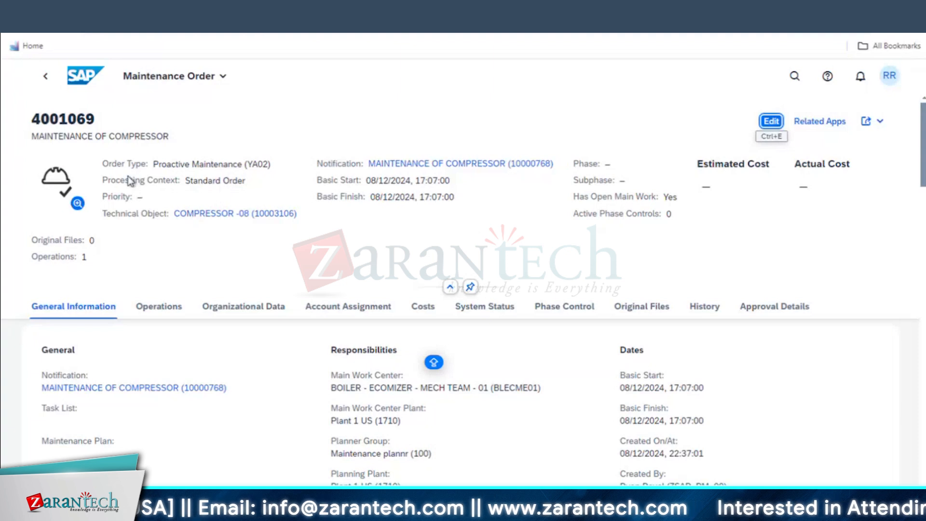
pyautogui.press('super+Tab')
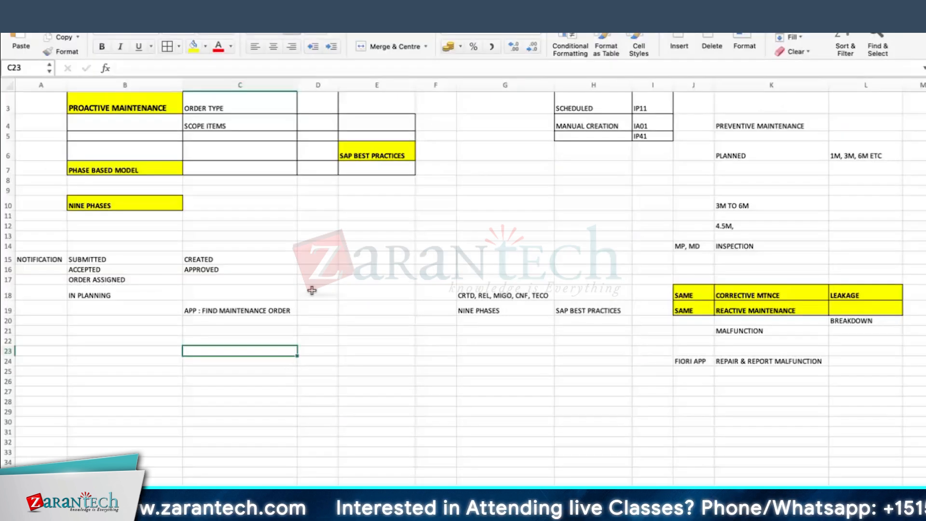
# Fill cell C19 yellow and enter STATUS in cell D19
pyautogui.click(289, 295)
pyautogui.click(250, 309)
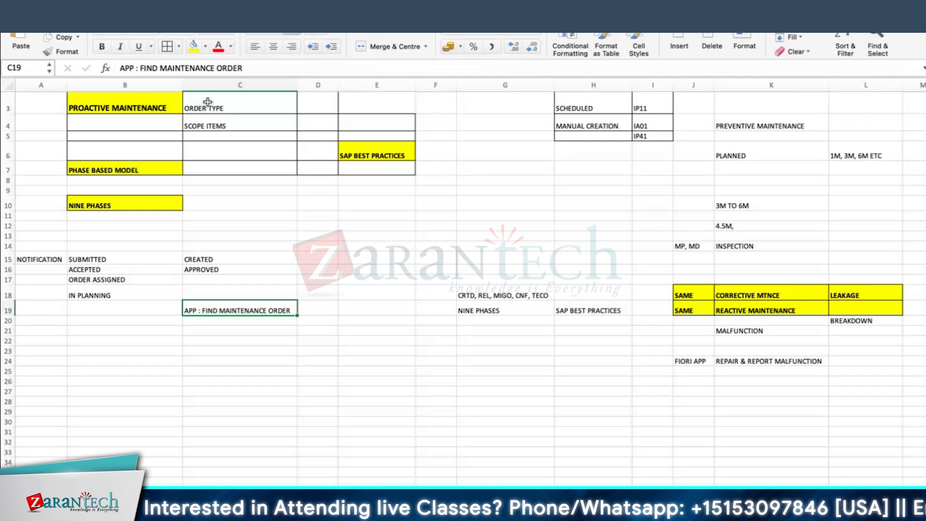
pyautogui.click(192, 47)
pyautogui.click(318, 310)
pyautogui.write('STATUS')
pyautogui.press('Return')
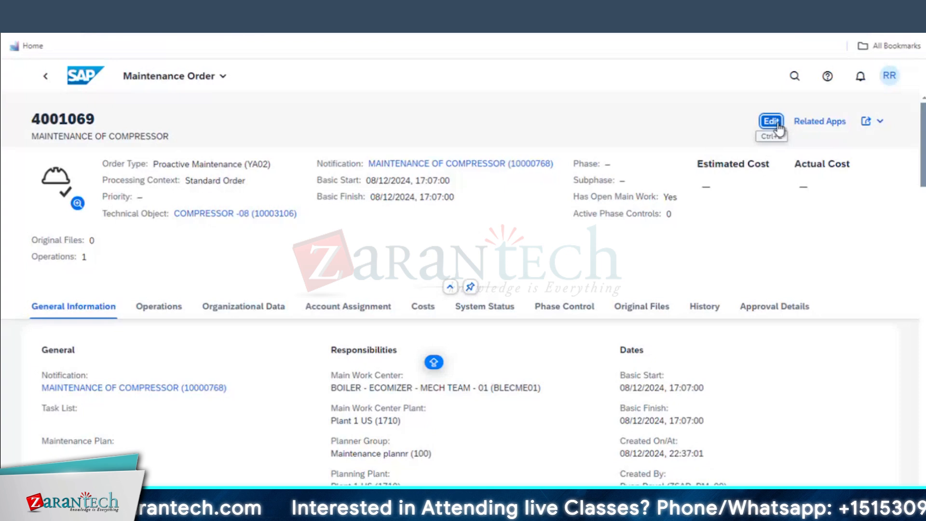
# Put order 4001069 into edit mode and view its Change Status options
pyautogui.scroll(-10, 594, 354)
pyautogui.scroll(10, 567, 371)
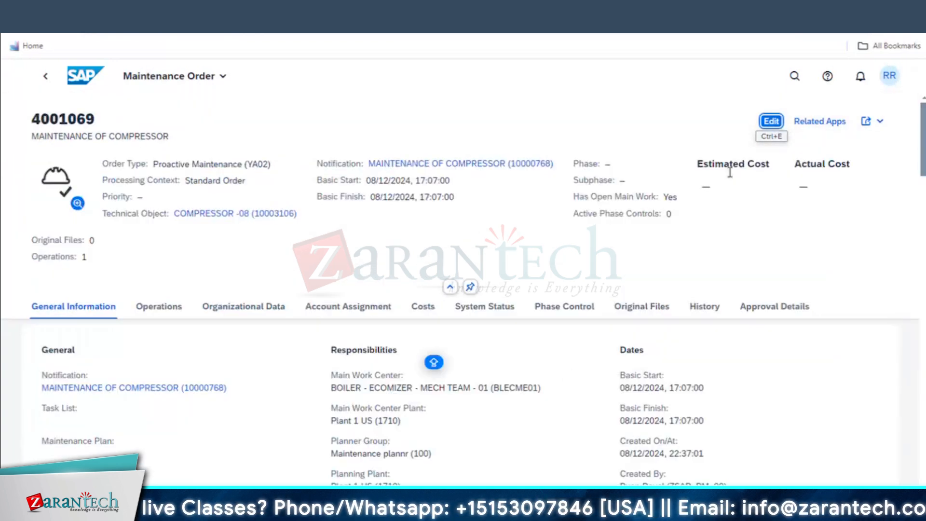
pyautogui.click(771, 121)
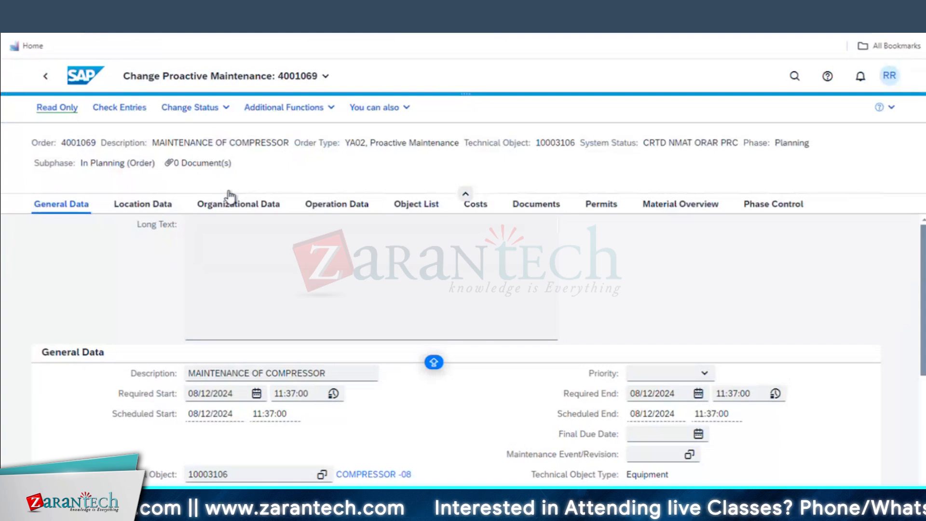
pyautogui.click(223, 111)
# In the Excel notes, select the NOTIFICATION cell A15 and the SUBMITTED cell B15
pyautogui.press('super+Tab')
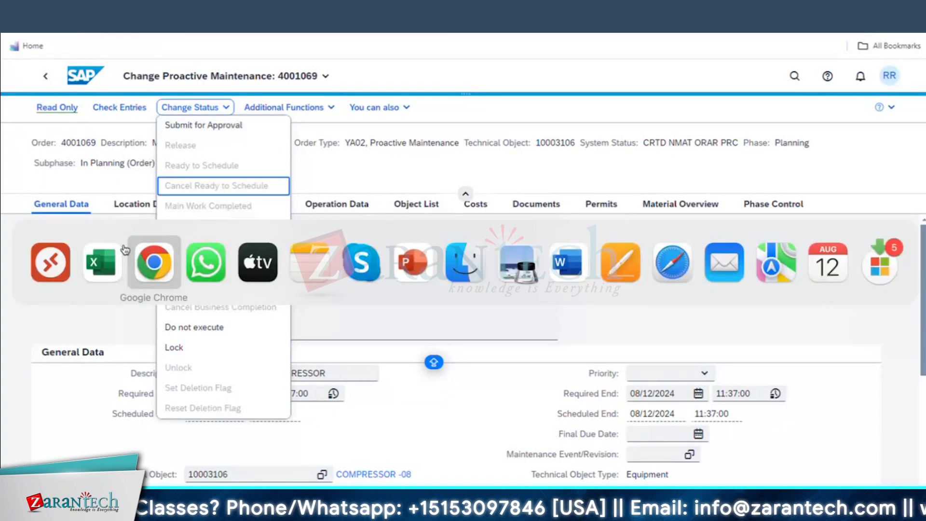
pyautogui.click(101, 264)
pyautogui.click(40, 259)
pyautogui.click(124, 260)
pyautogui.click(52, 254)
pyautogui.click(128, 264)
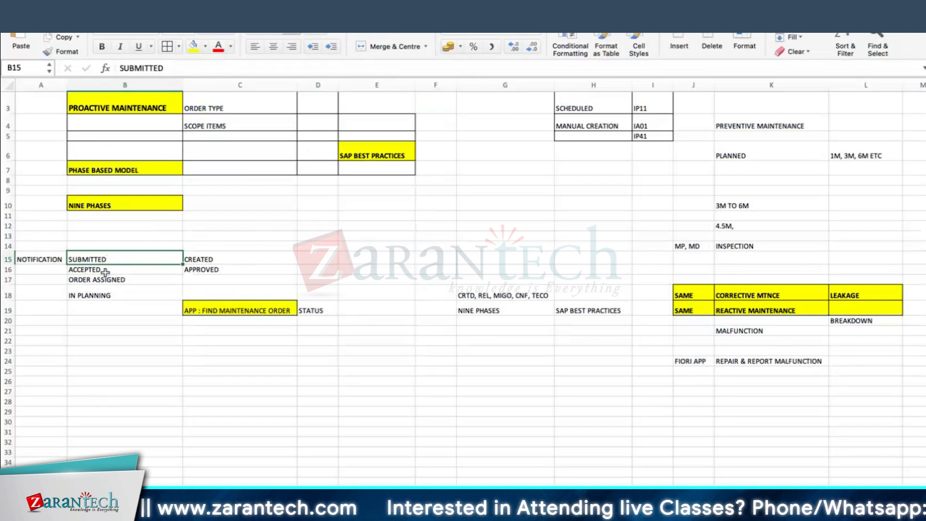
# Move the statuses to B22:B25 and list APPROVAL REQUIRED, APPROVAL OK, NOTIFICATION IN PROCESS, ORAS in B15:B18
pyautogui.moveTo(105, 272); pyautogui.dragTo(105, 344)
pyautogui.click(89, 259)
pyautogui.write('A')
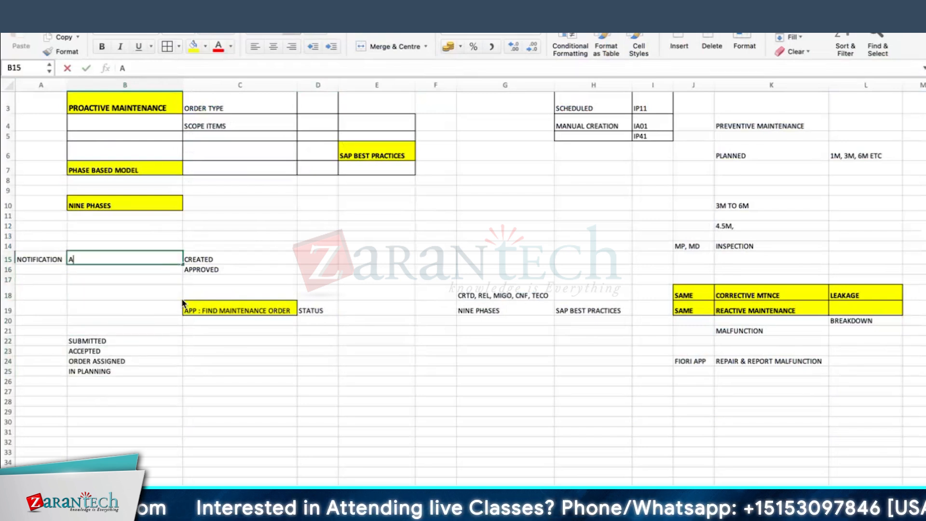
pyautogui.write('PPROVAL REQUIRED')
pyautogui.press('Return')
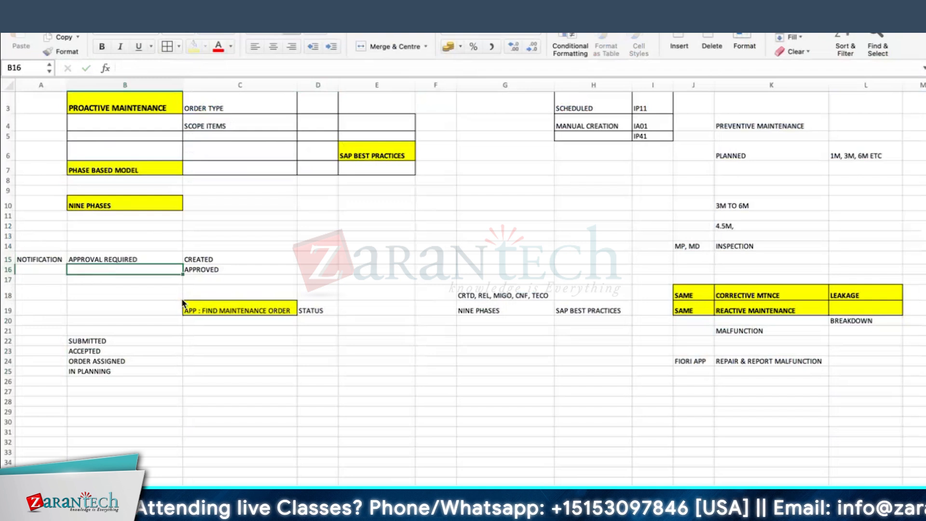
pyautogui.write('APPROVAL OK')
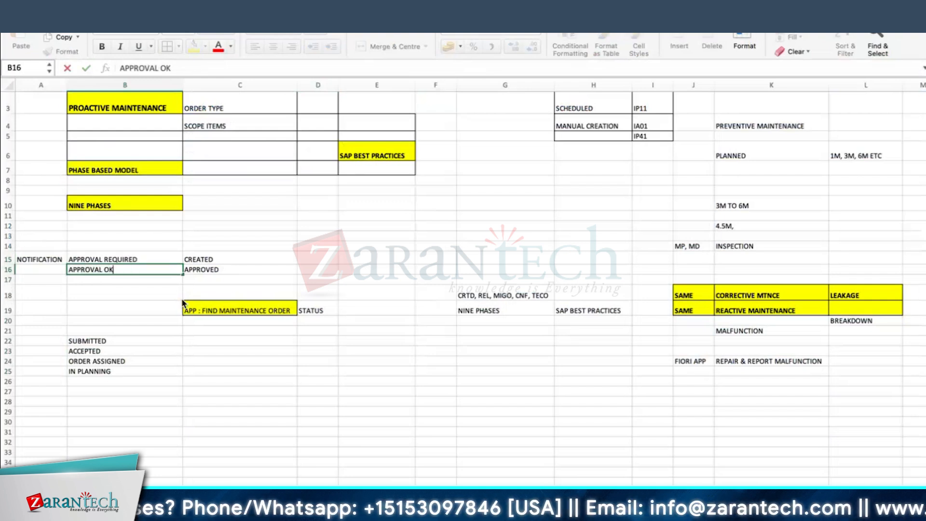
pyautogui.press('Return')
pyautogui.write('NOTI')
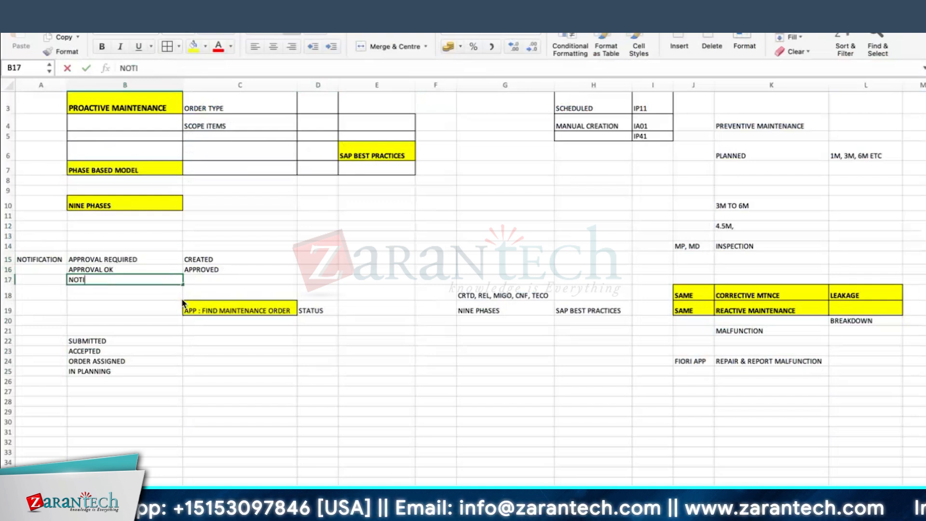
pyautogui.write('FICATION IN PROCESS')
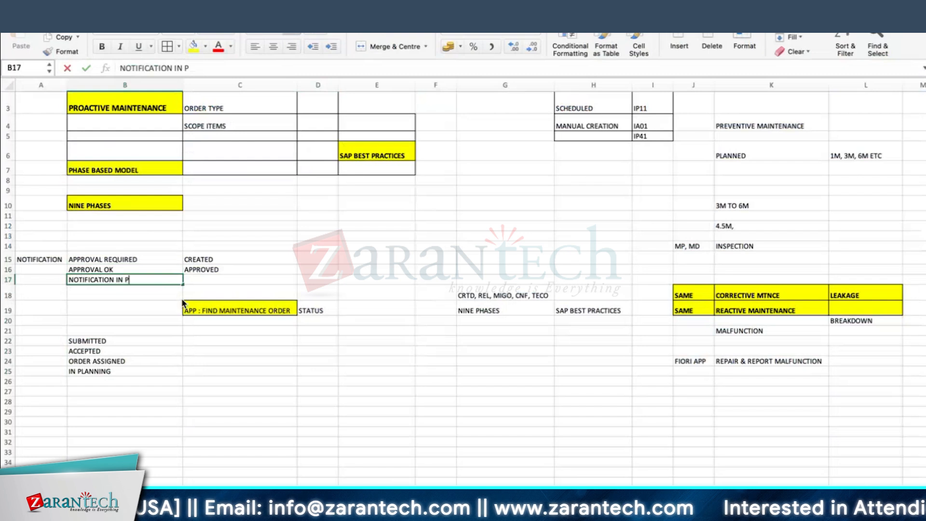
pyautogui.press('Return')
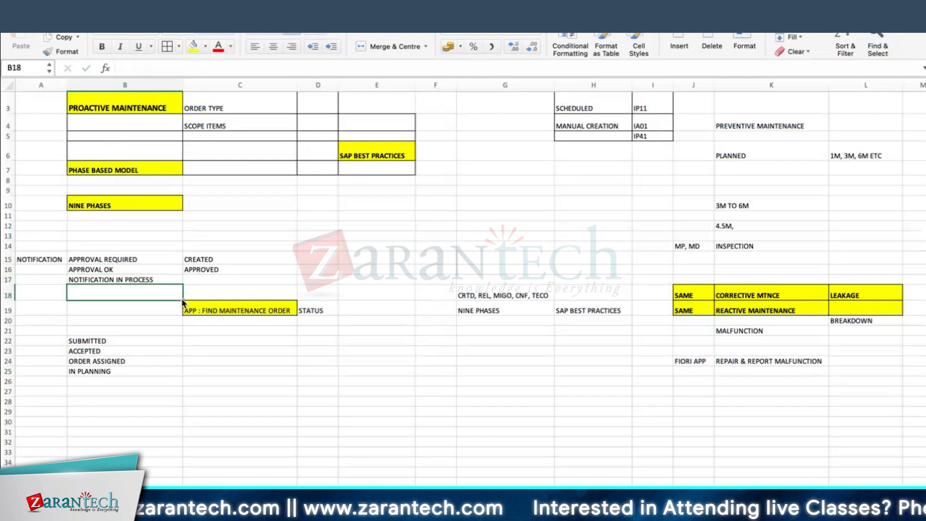
pyautogui.write('ORAS')
pyautogui.press('Return')
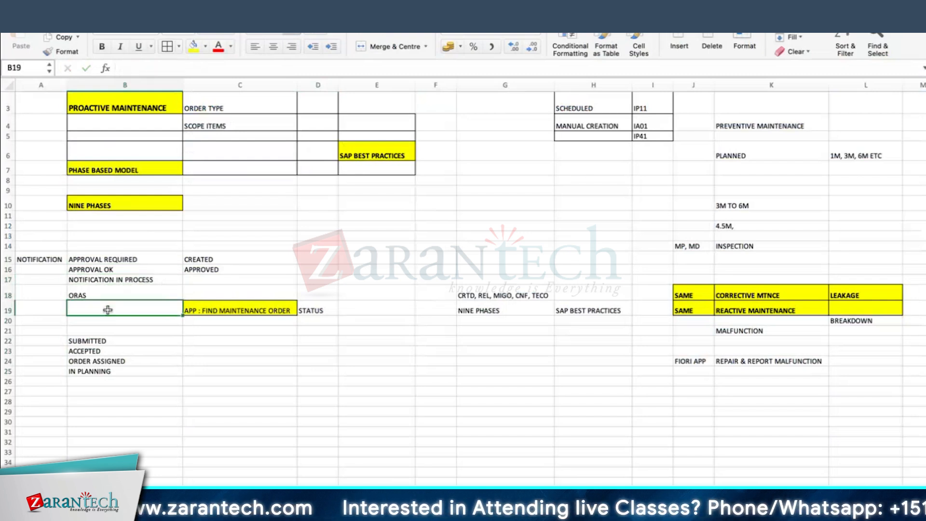
# Label the moved status group ORDER in A22 and add CRTD in B21
pyautogui.moveTo(105, 340); pyautogui.dragTo(103, 371)
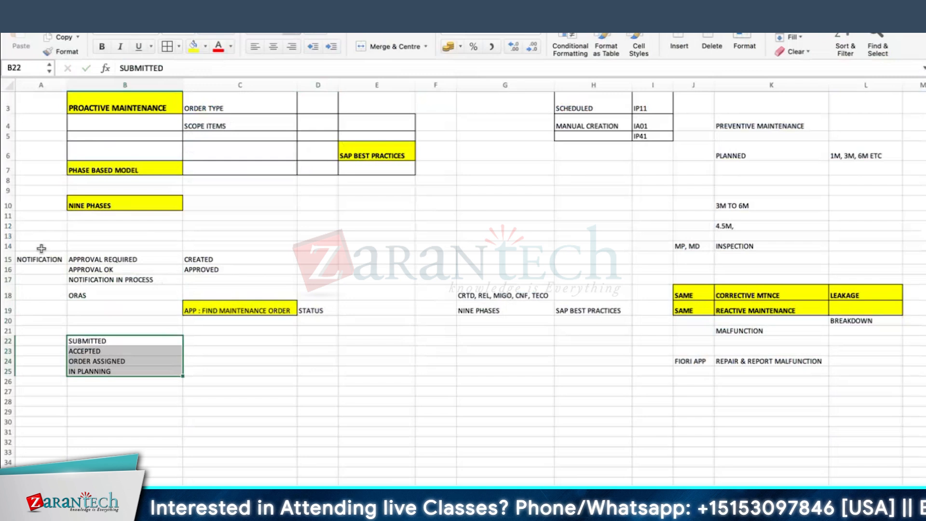
pyautogui.click(46, 269)
pyautogui.moveTo(92, 341); pyautogui.dragTo(104, 371)
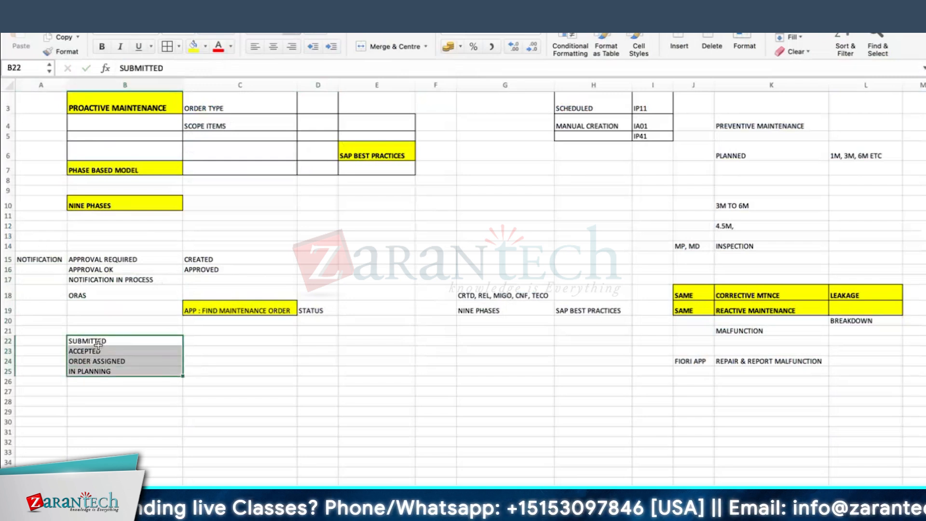
pyautogui.click(41, 340)
pyautogui.write('ORDER')
pyautogui.press('Return')
pyautogui.click(103, 333)
pyautogui.write('CRTD')
pyautogui.press('Return')
pyautogui.scroll(-1, 102, 323)
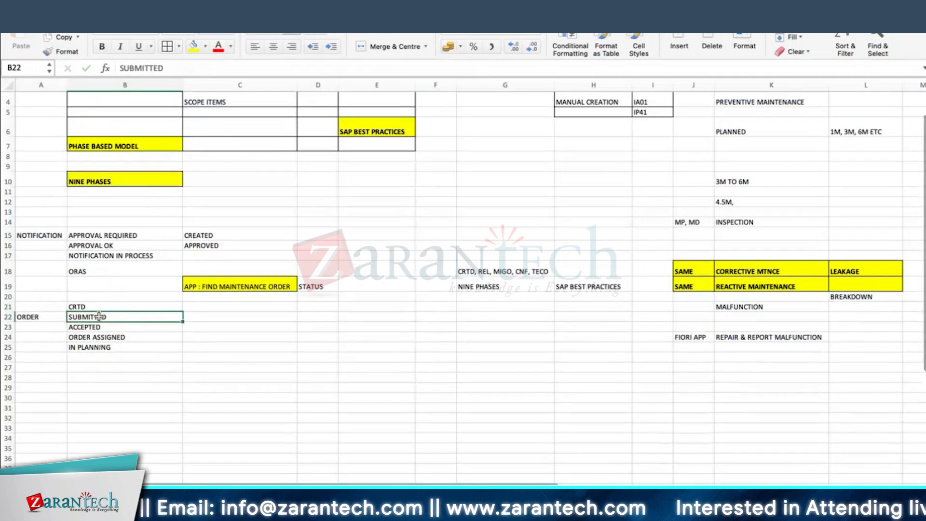
pyautogui.press('Up')
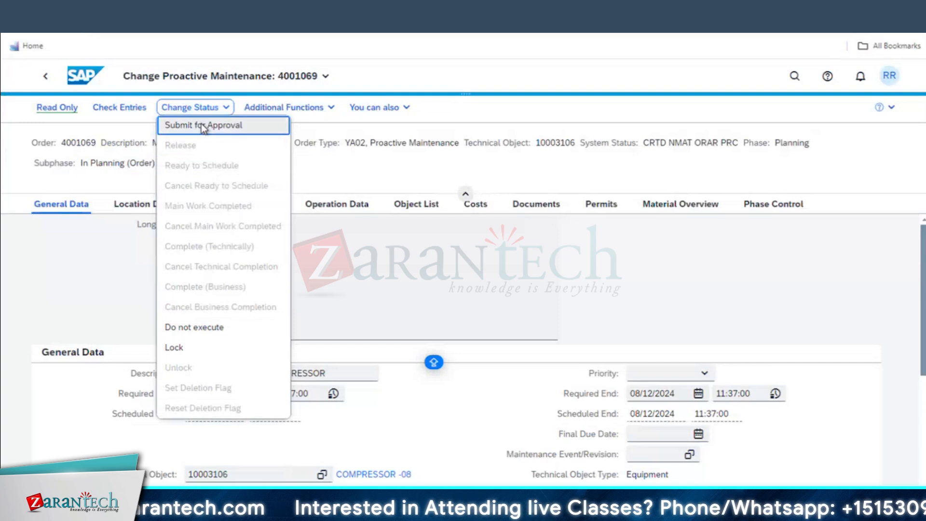
# Choose Submit for Approval on order 4001069 and confirm saving in the Warning dialog
pyautogui.click(201, 127)
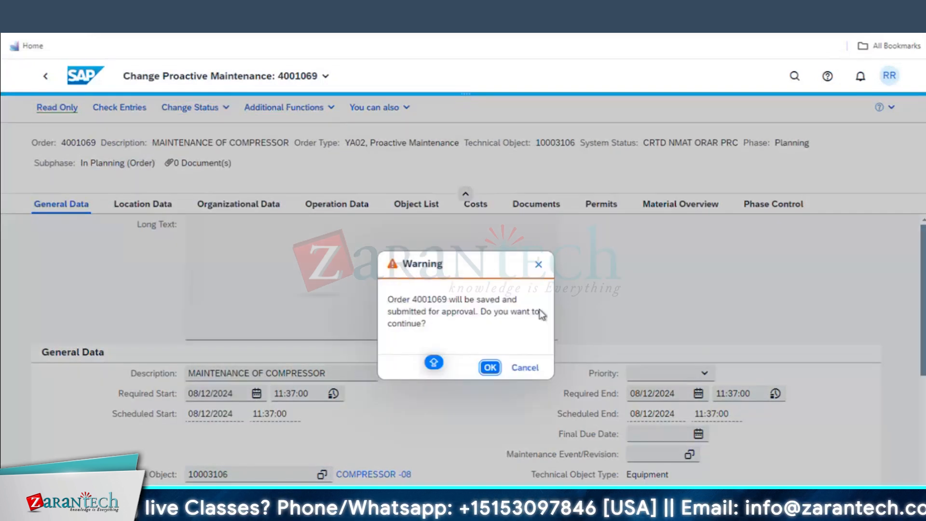
pyautogui.click(490, 367)
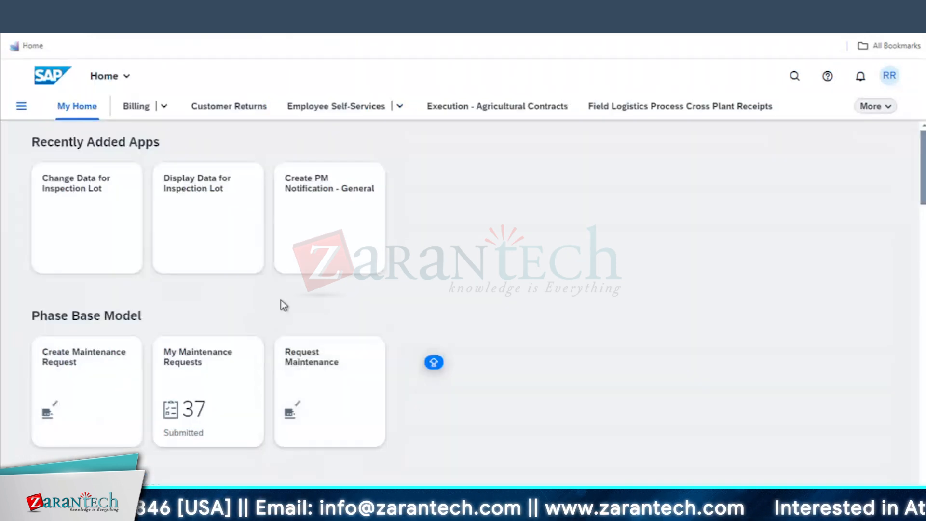
# Search the launchpad apps for MY INBOX and open the first My Inbox app
pyautogui.click(795, 76)
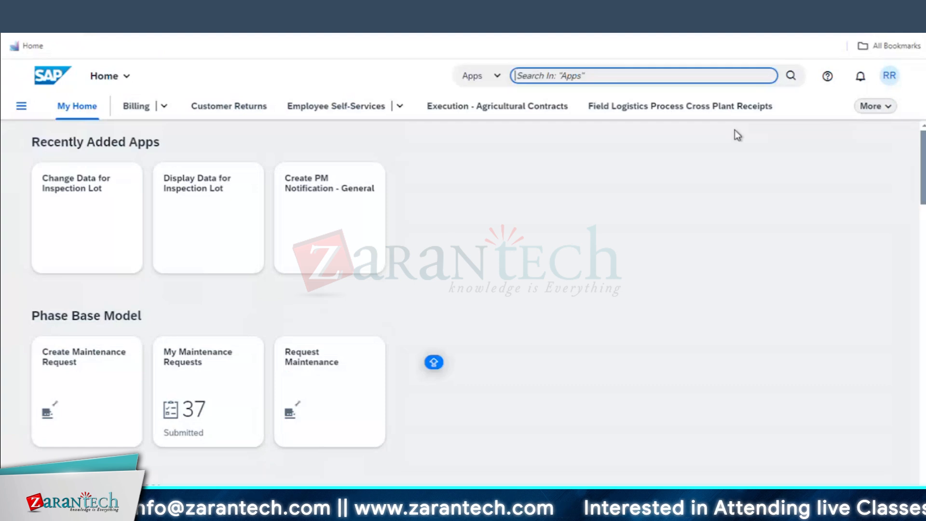
pyautogui.write('MY INB')
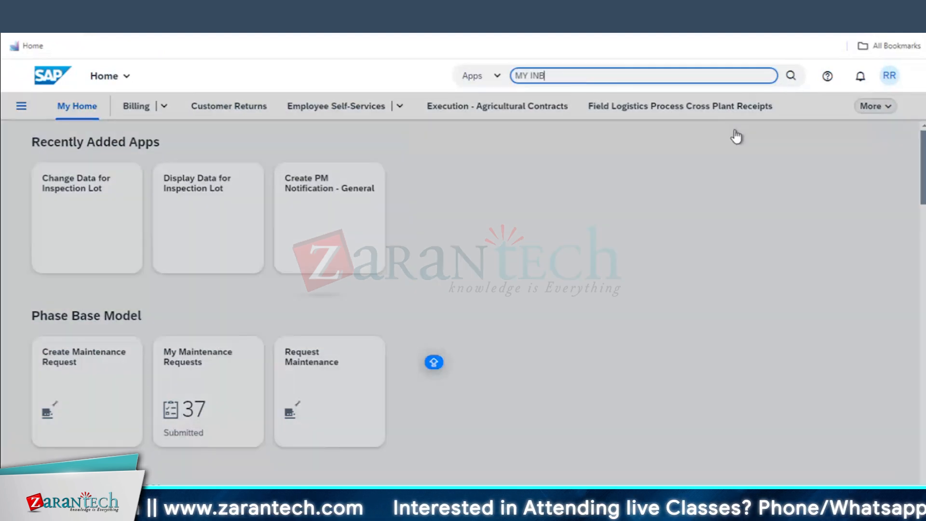
pyautogui.write('OX')
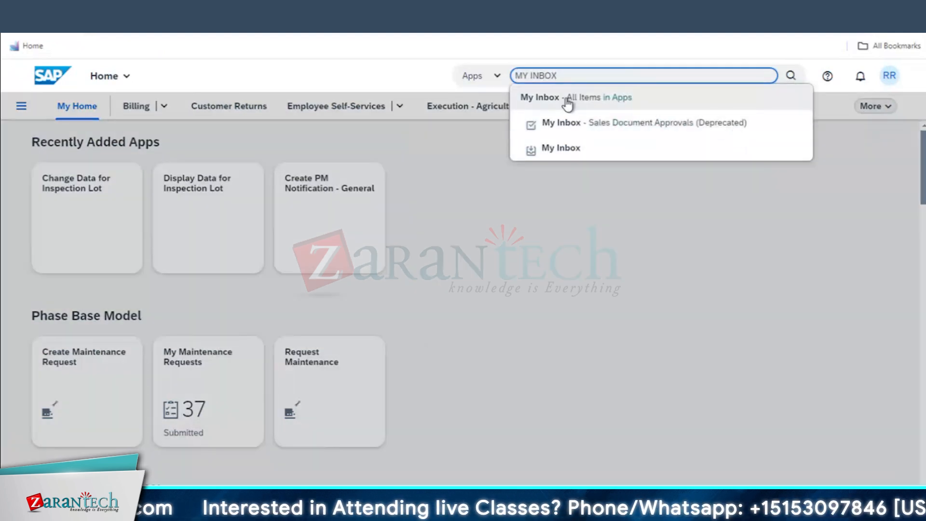
pyautogui.click(569, 102)
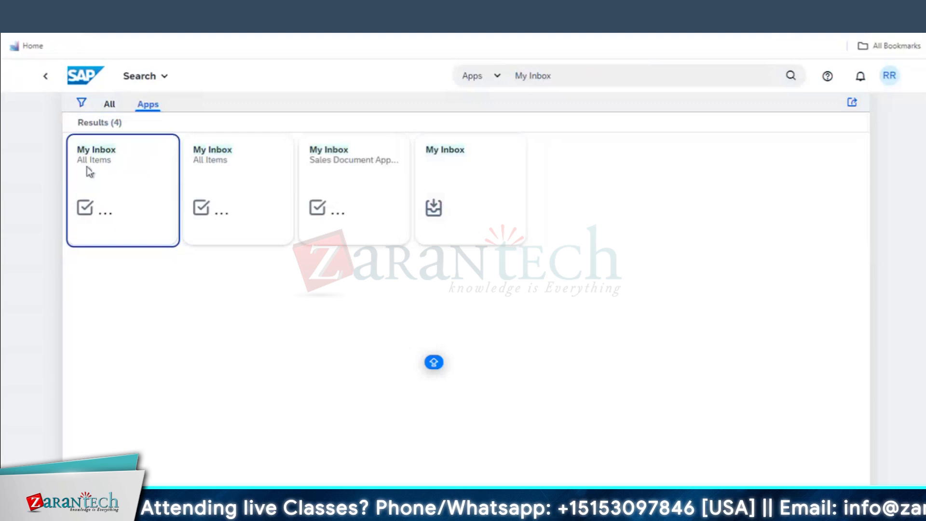
pyautogui.click(108, 161)
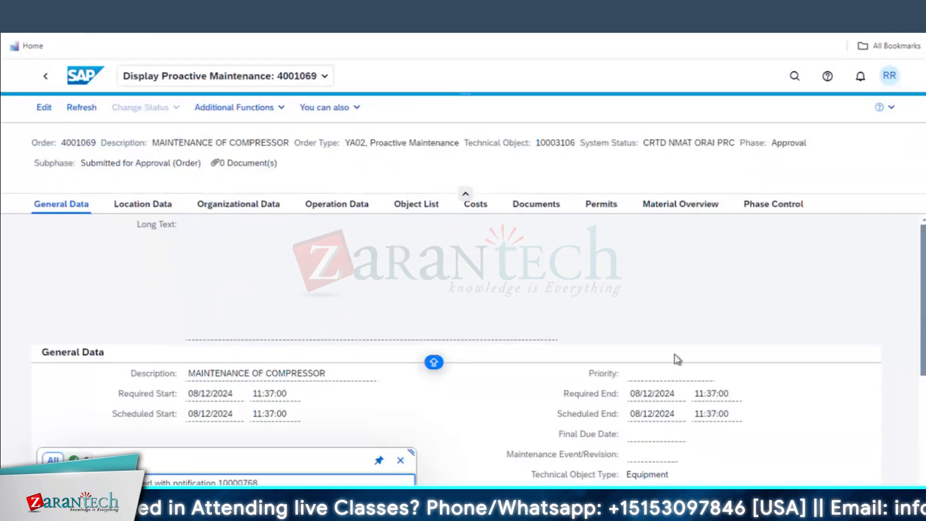
# From the notification 10000768 task, open the order, note its Approval phase, and close the popup
pyautogui.scroll(-4, 766, 462)
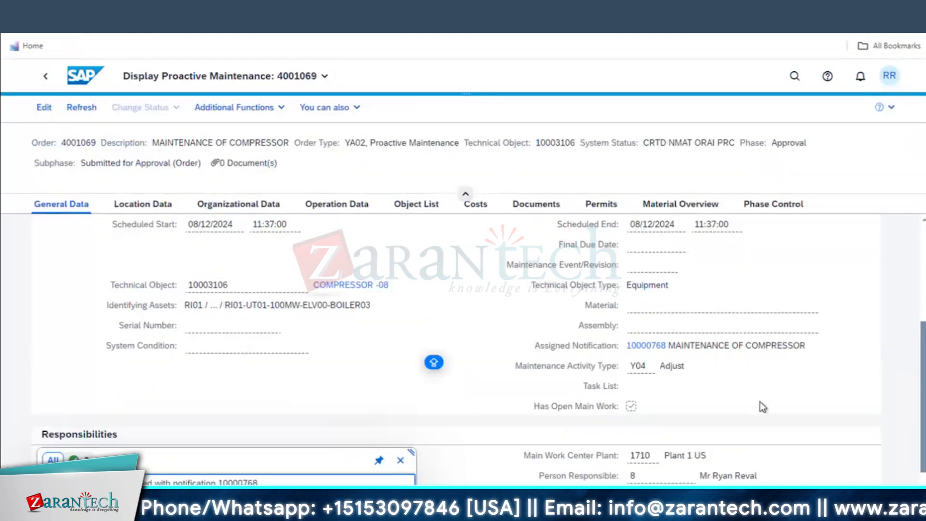
pyautogui.scroll(4, 759, 401)
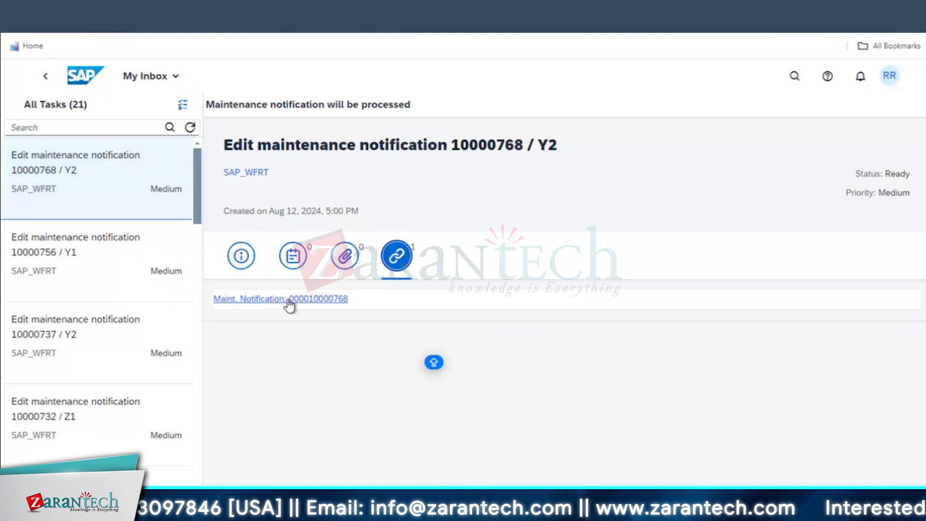
pyautogui.click(92, 174)
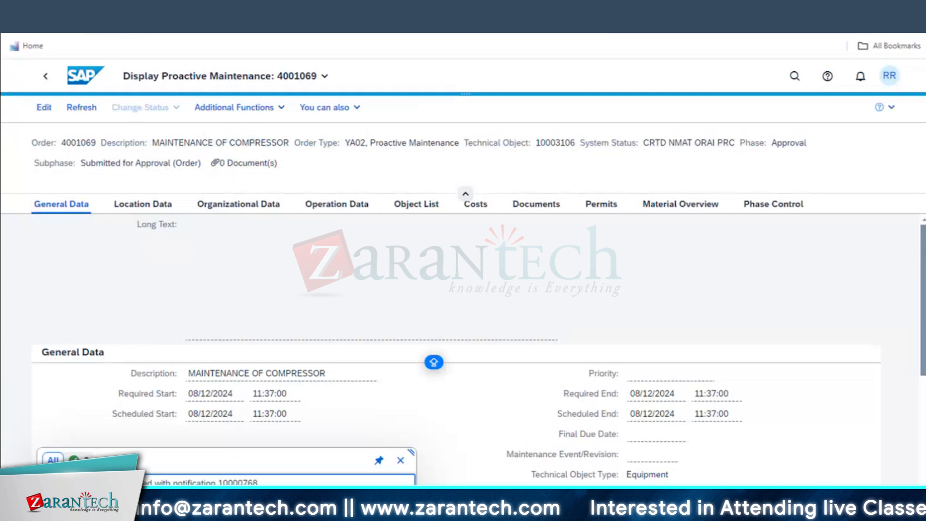
pyautogui.click(44, 108)
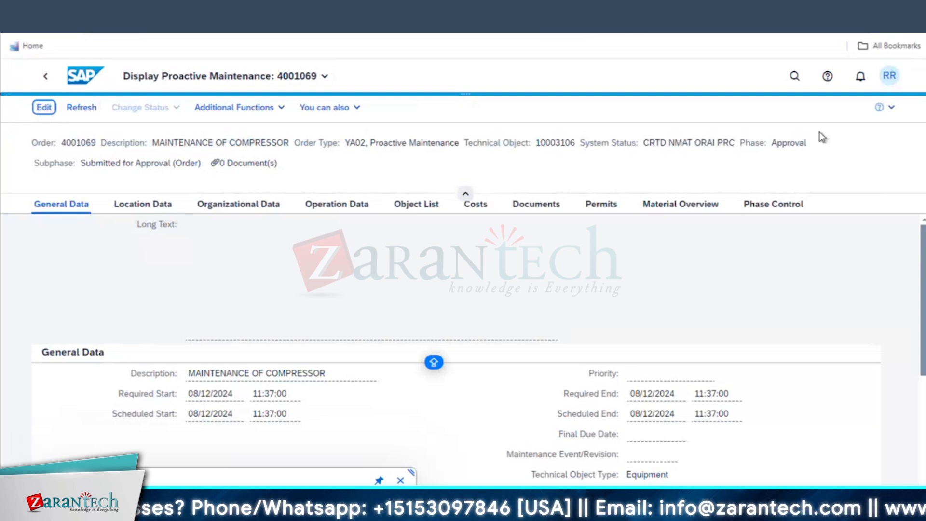
pyautogui.doubleClick(785, 142)
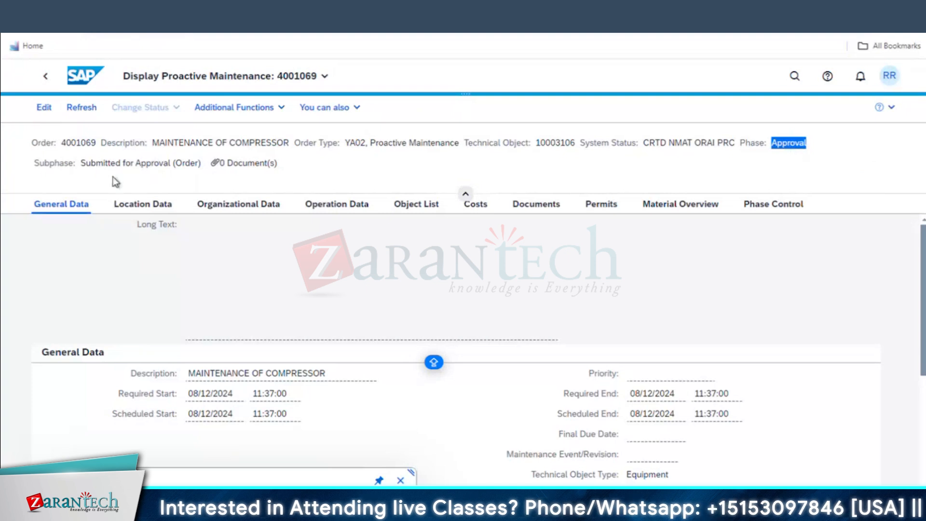
pyautogui.click(400, 480)
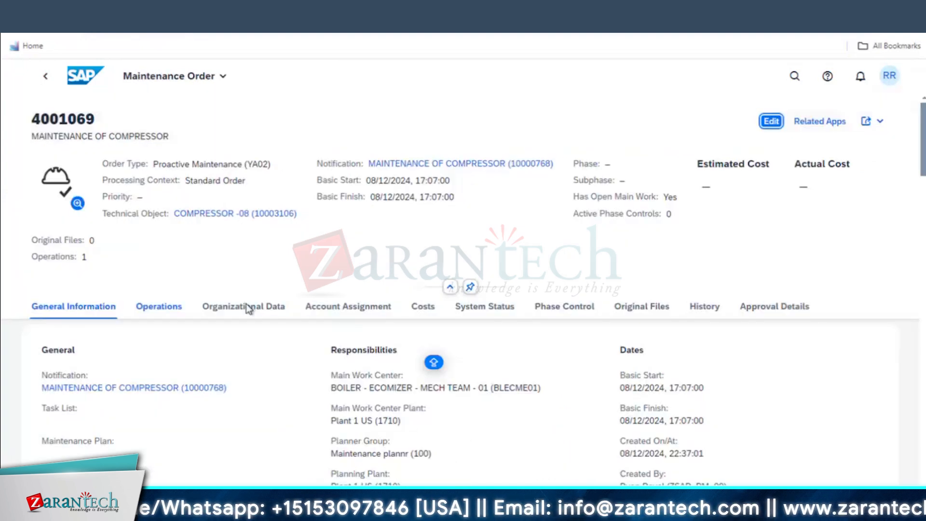
pyautogui.hotkey('ctrl', 'Left')
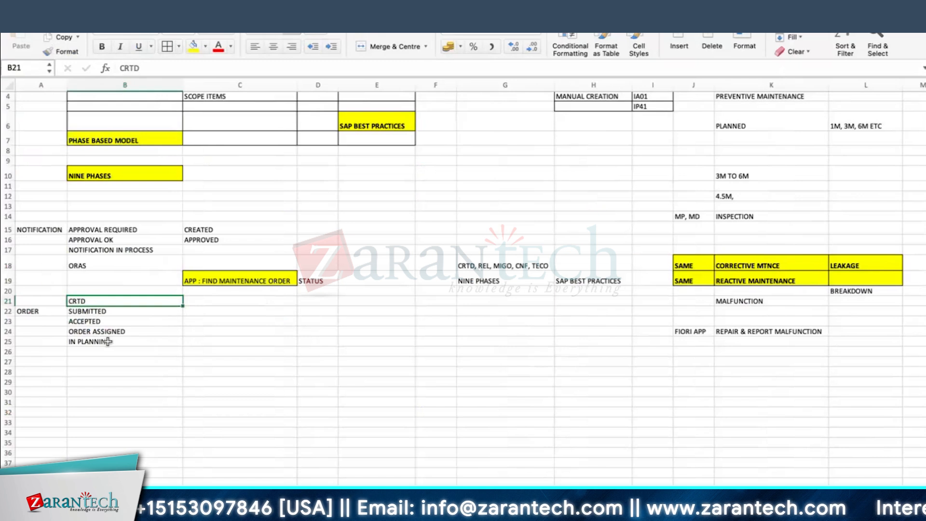
# Type IN APPROVAL into cell C22 beside SUBMITTED
pyautogui.click(89, 312)
pyautogui.click(239, 312)
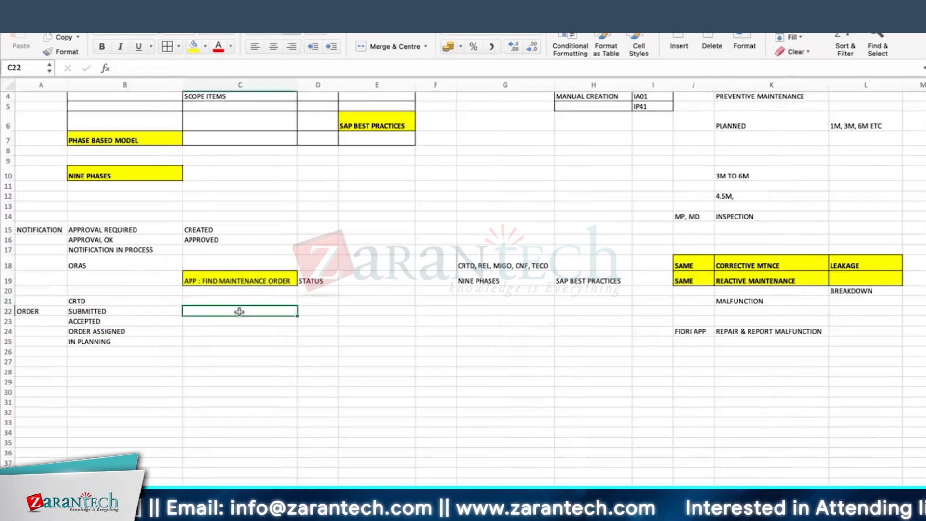
pyautogui.write('IN APPROVAL')
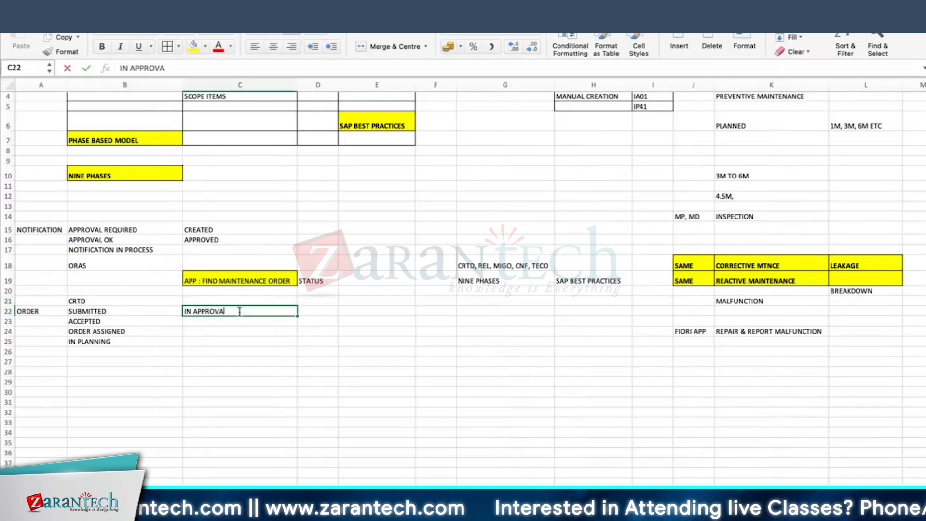
pyautogui.press('Return')
pyautogui.hotkey('ctrl', 'Right')
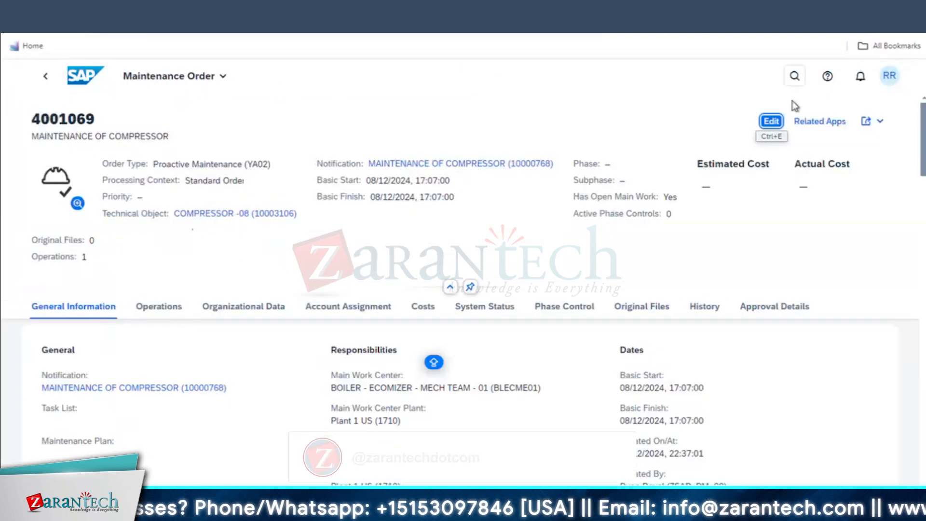
# Edit and refresh order 4001069, confirm Release is offered in Change Status, then view the task's Info details
pyautogui.click(770, 121)
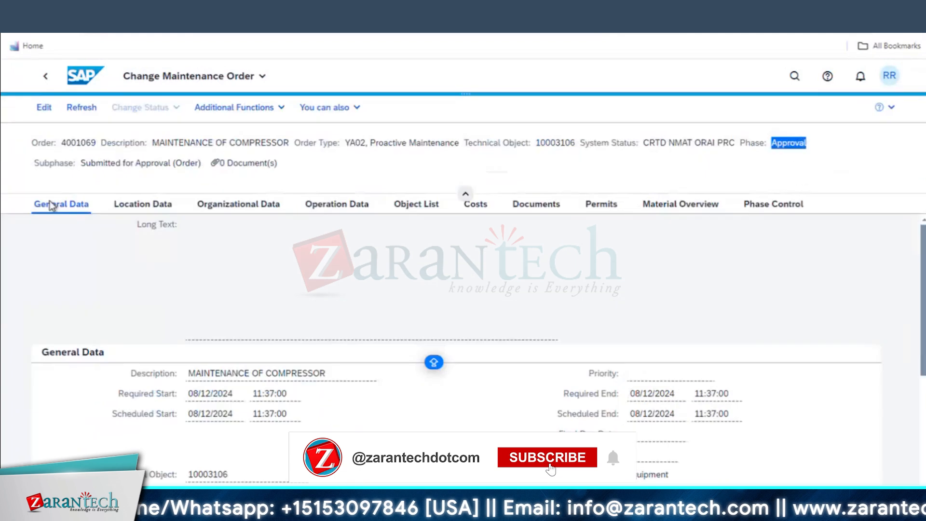
pyautogui.click(78, 105)
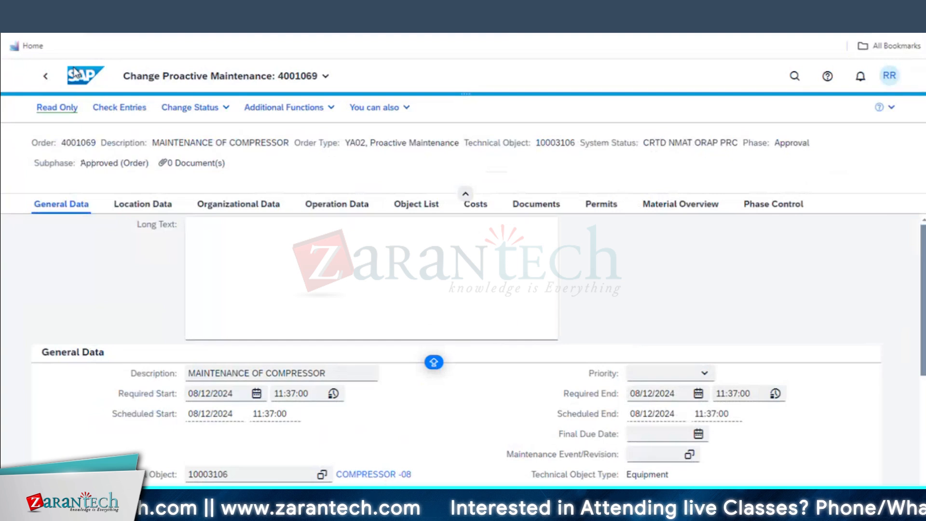
pyautogui.click(194, 110)
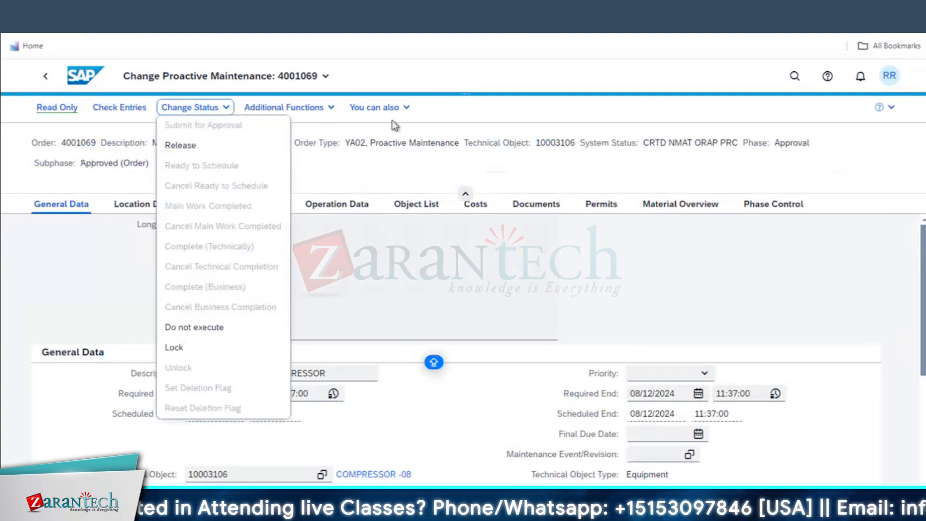
pyautogui.click(360, 120)
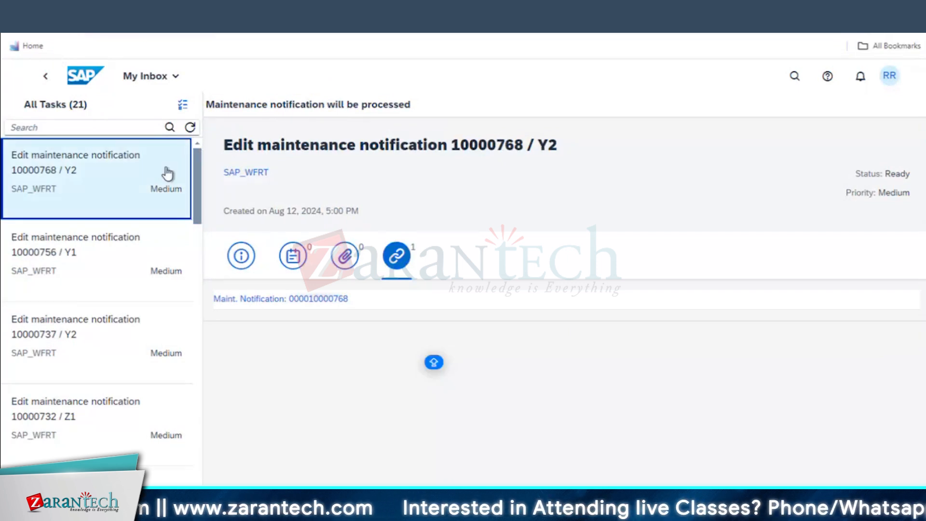
pyautogui.click(144, 179)
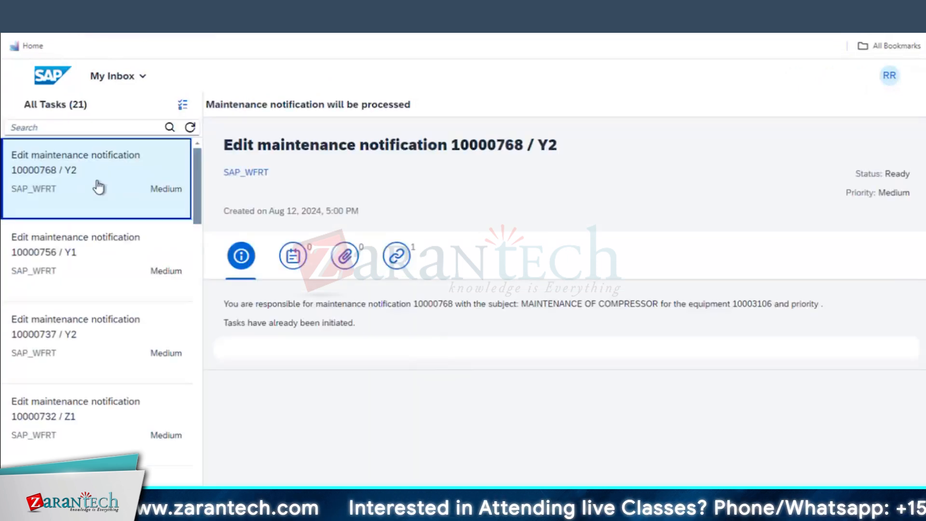
# Open the task's linked maintenance order and show its History tab
pyautogui.click(396, 256)
pyautogui.click(275, 300)
pyautogui.scroll(-5, 459, 311)
pyautogui.scroll(5, 461, 316)
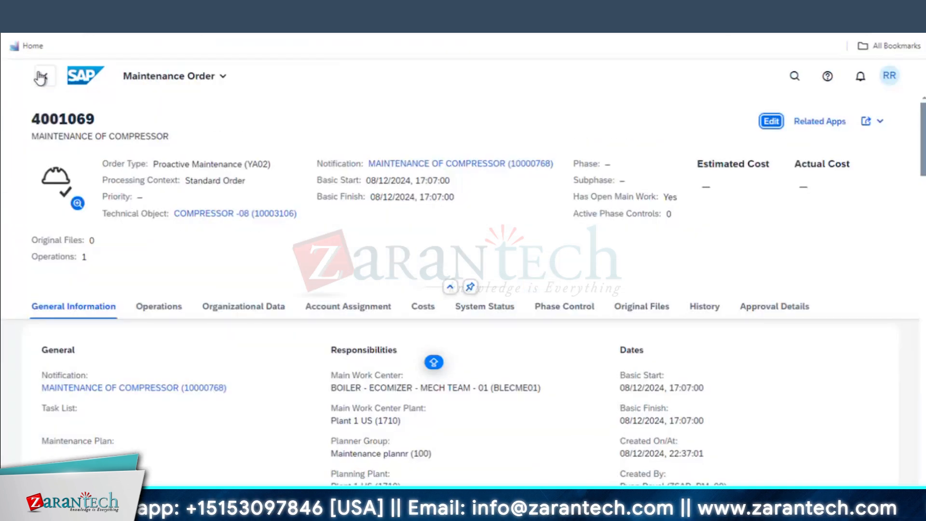
pyautogui.click(704, 302)
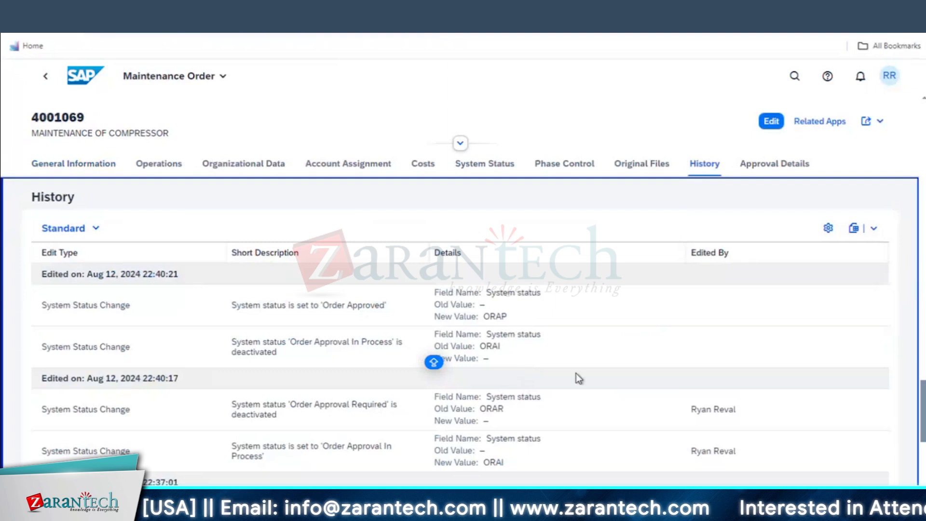
# Review history entries Order Approval Required, Approval In Process and Order Approved, then revisit the notification 10000768 task
pyautogui.scroll(-3, 291, 381)
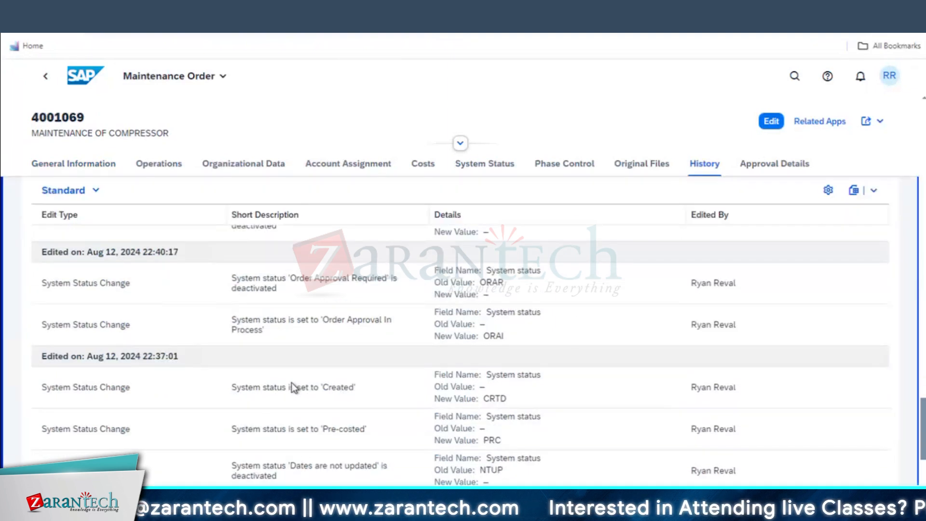
pyautogui.scroll(-4, 155, 381)
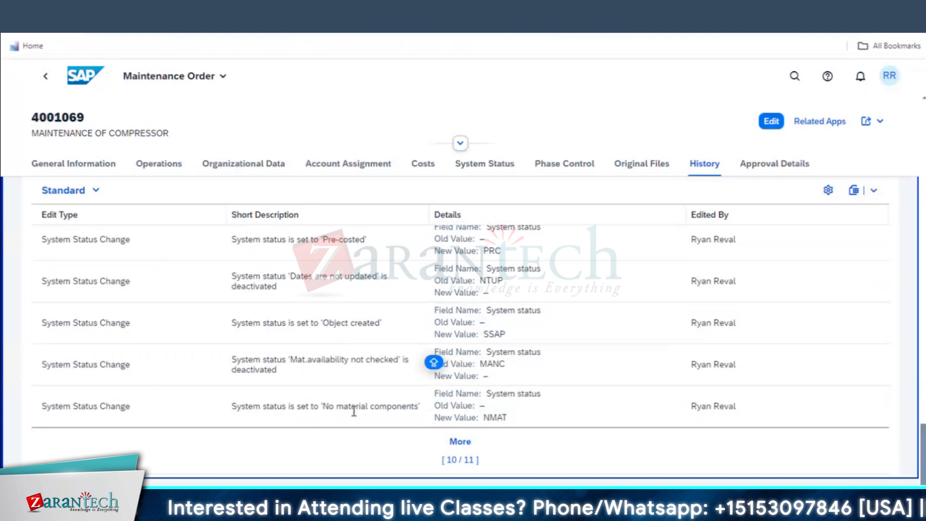
pyautogui.scroll(2, 354, 410)
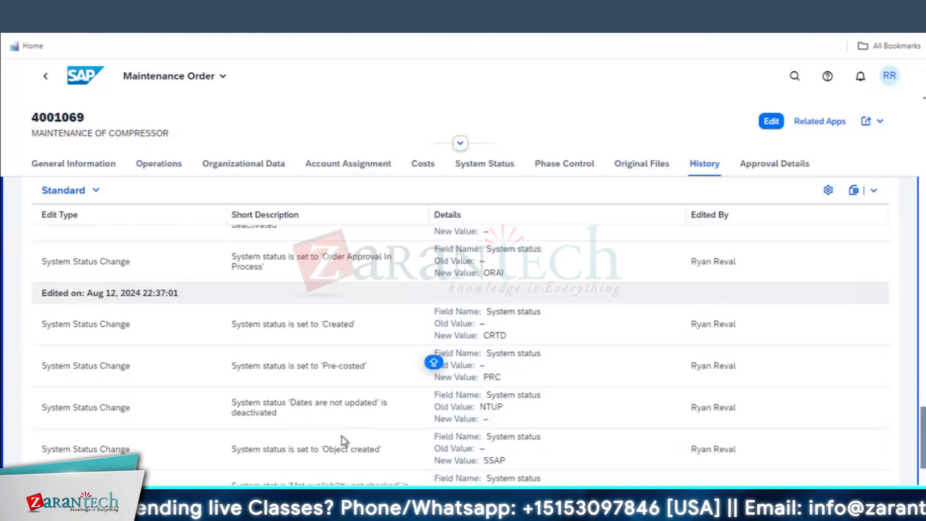
pyautogui.scroll(1, 374, 413)
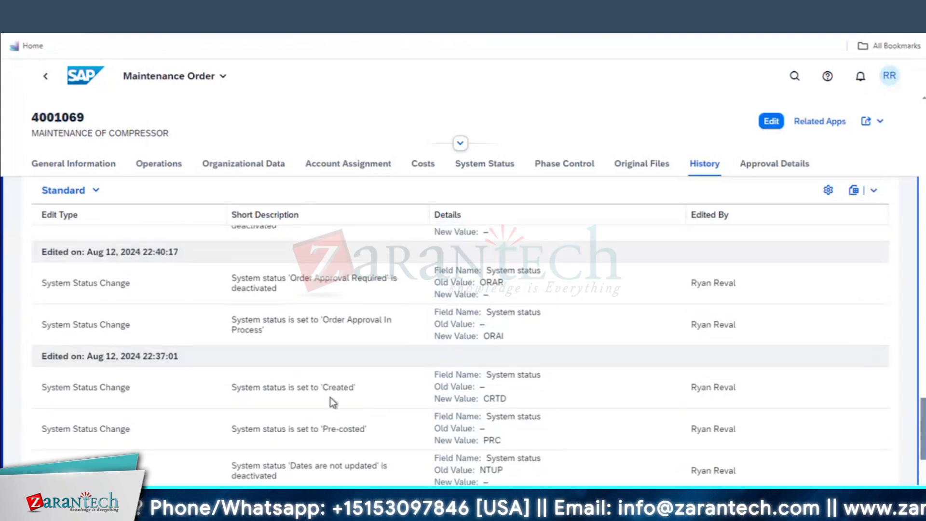
pyautogui.scroll(1, 334, 402)
pyautogui.moveTo(321, 381); pyautogui.dragTo(402, 394)
pyautogui.moveTo(297, 342); pyautogui.dragTo(324, 342)
pyautogui.moveTo(433, 348); pyautogui.dragTo(408, 363)
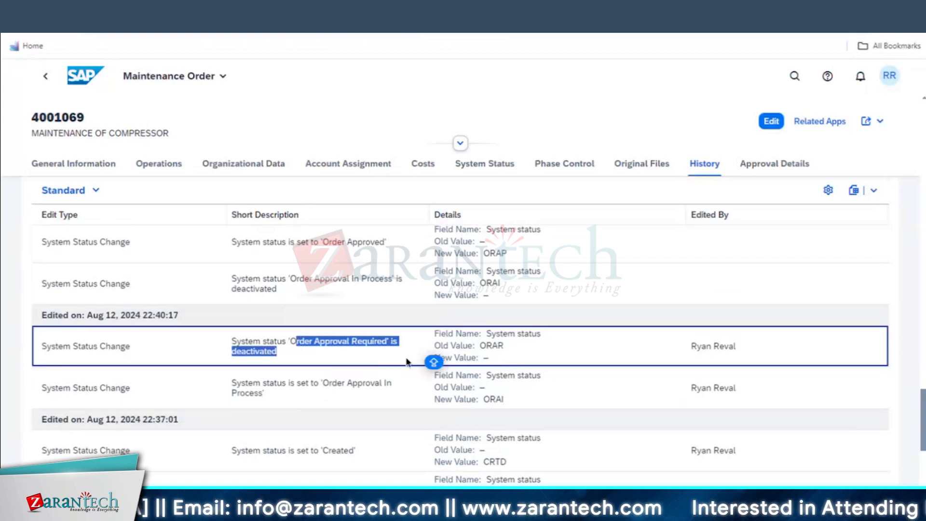
pyautogui.scroll(1, 380, 363)
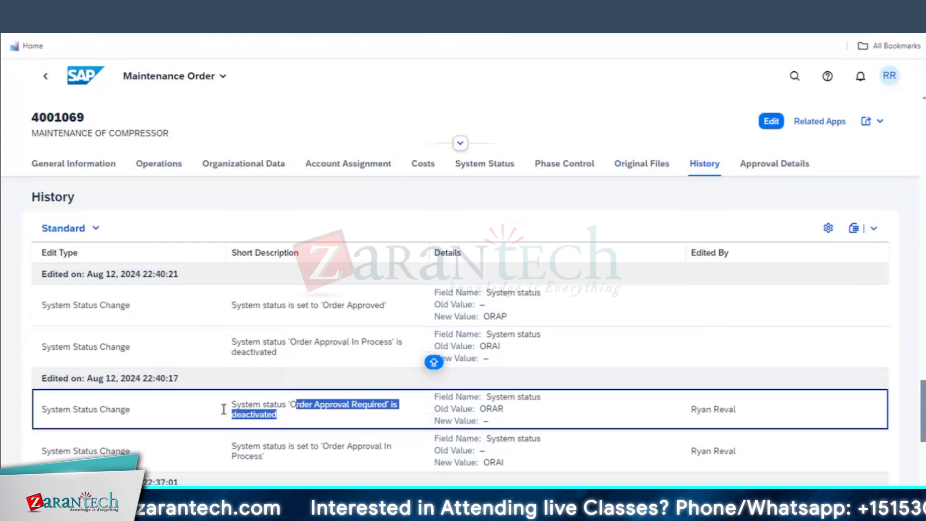
pyautogui.scroll(1, 308, 395)
pyautogui.scroll(-1, 323, 409)
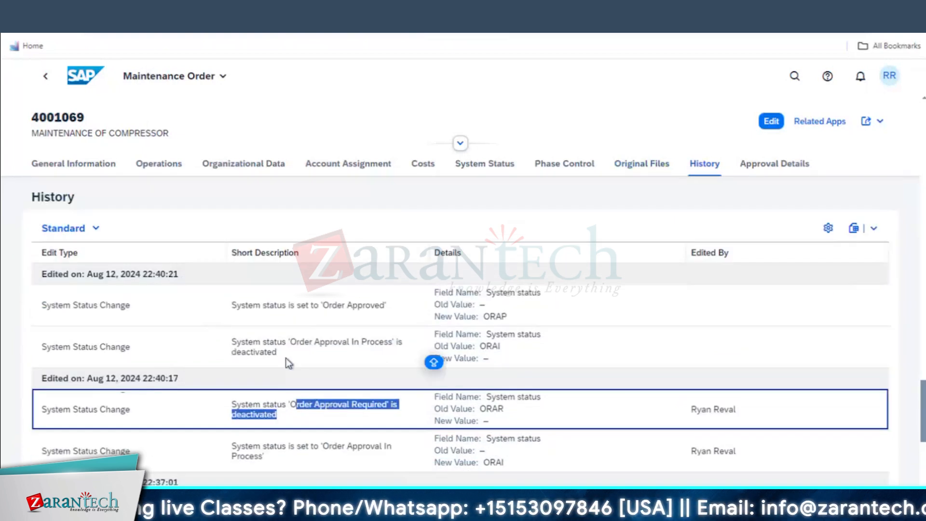
pyautogui.moveTo(397, 303); pyautogui.dragTo(214, 311)
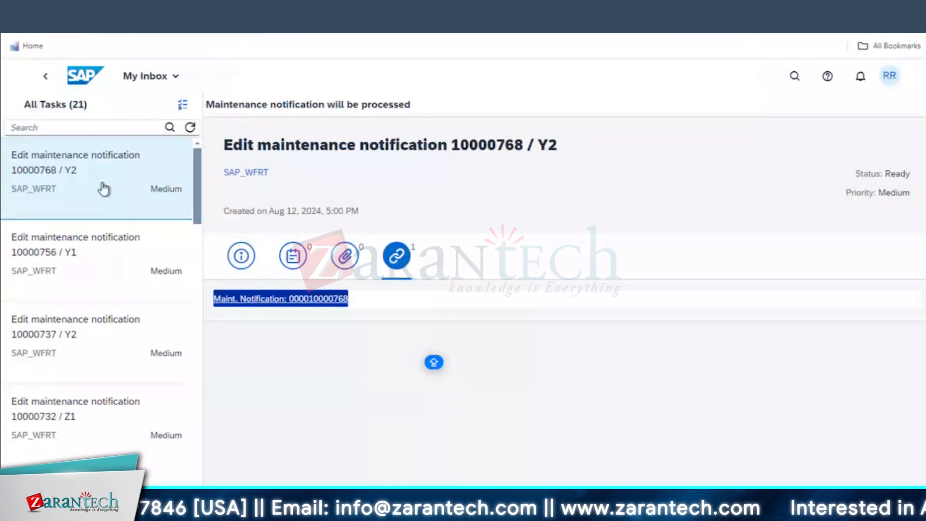
pyautogui.click(321, 313)
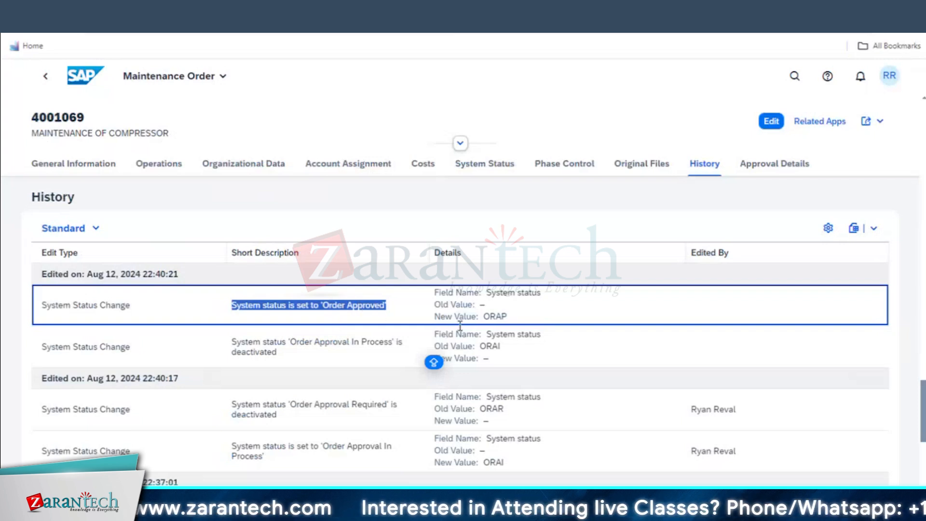
pyautogui.scroll(5, 500, 351)
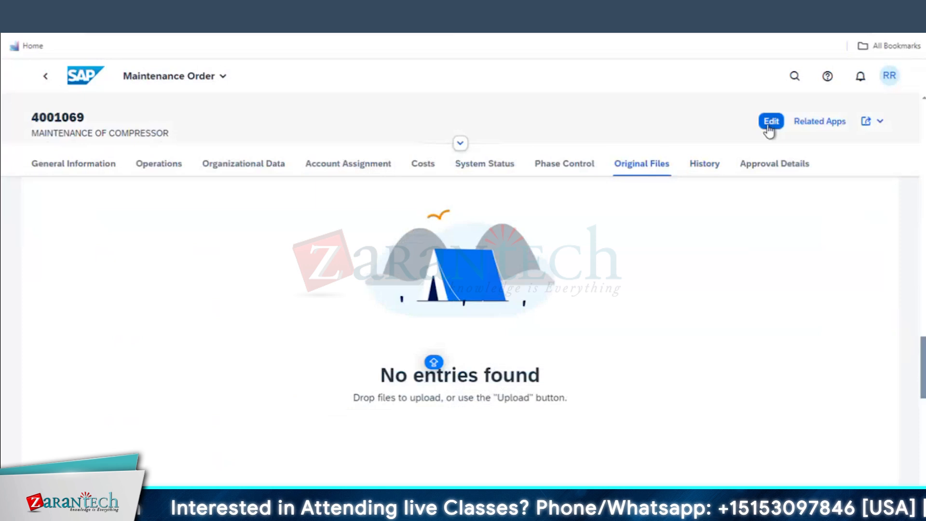
# Switch order 4001069 to edit mode and release it from the Change Status options
pyautogui.click(769, 123)
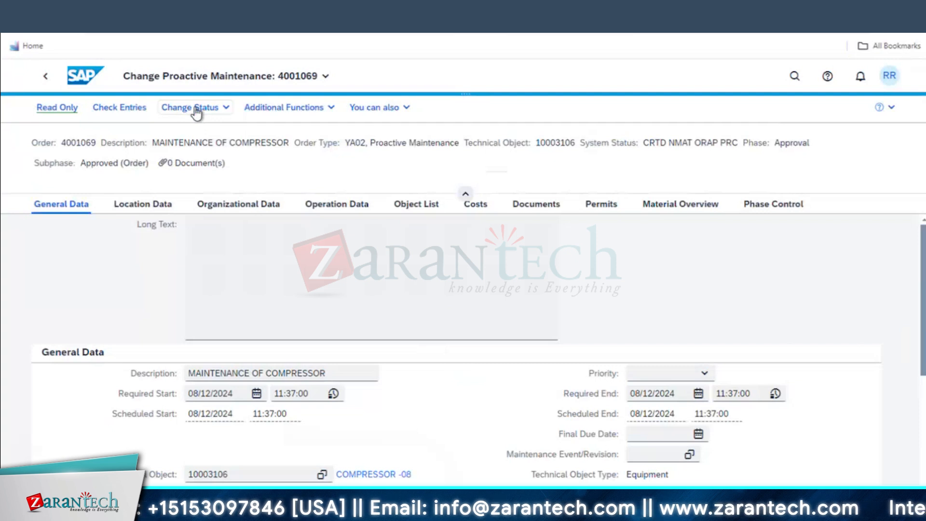
pyautogui.click(226, 109)
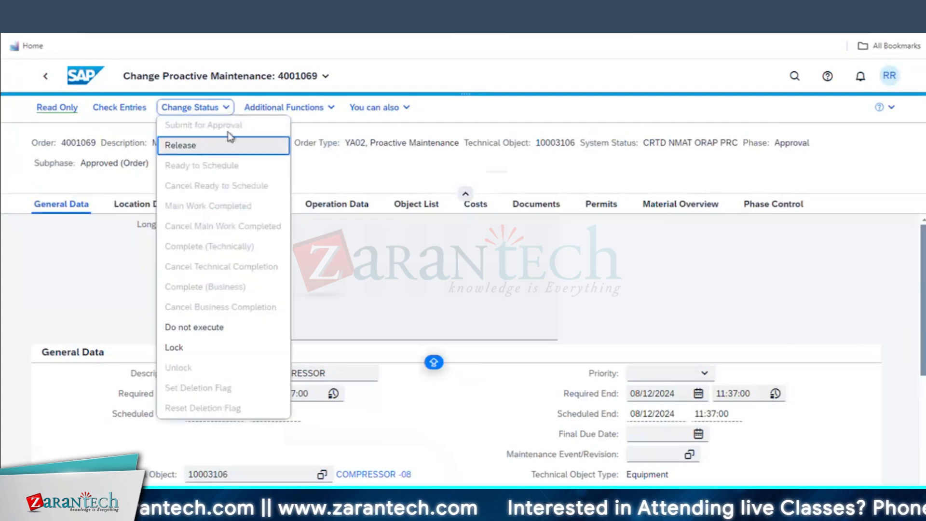
pyautogui.click(189, 147)
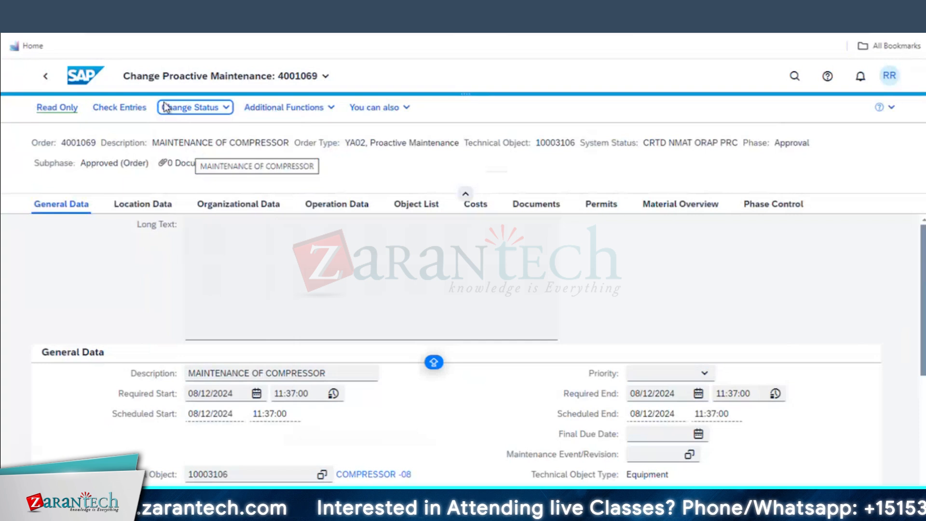
# Switch over to the Excel workbook with the order phase notes
pyautogui.press('super+Tab')
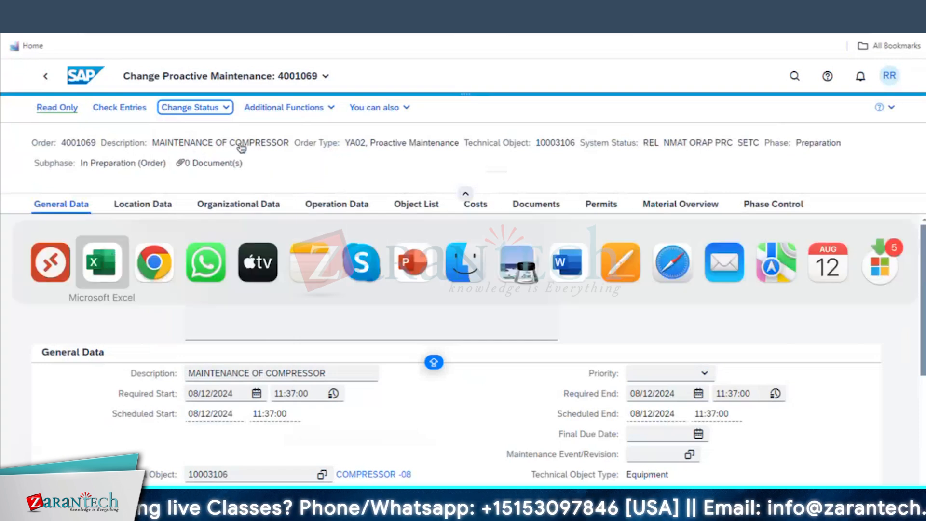
pyautogui.press('super')
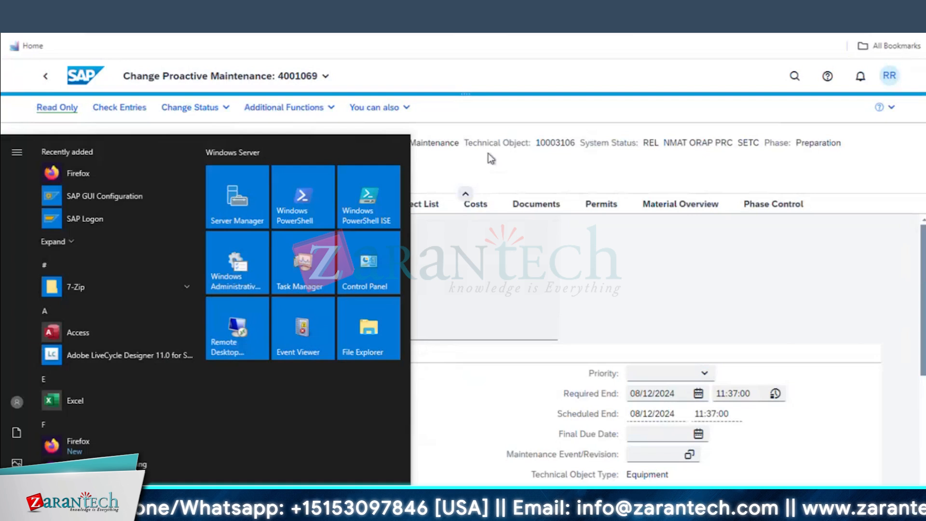
pyautogui.click(794, 144)
pyautogui.press('super+Tab')
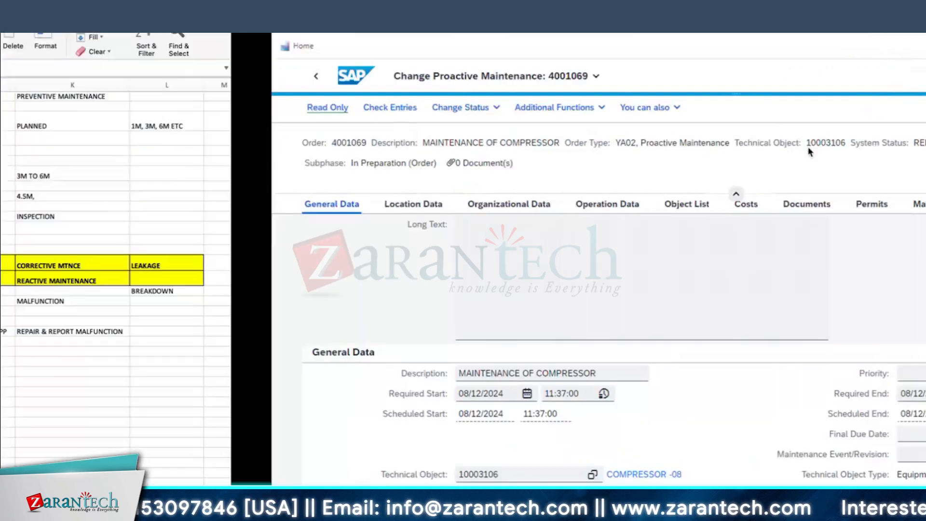
pyautogui.press('super+Tab')
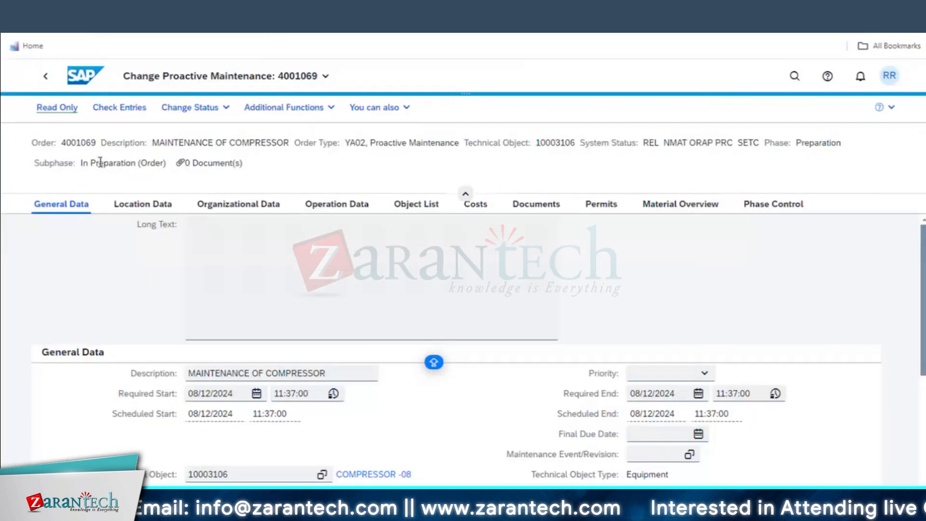
pyautogui.press('super+Tab')
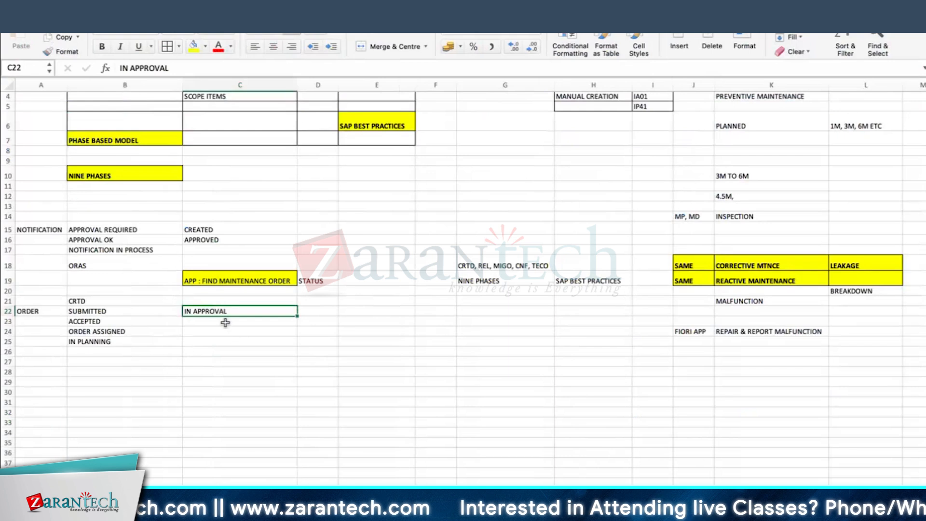
# Review the existing SUBMITTED, ACCEPTED and IN PLANNING phase entries in the notes
pyautogui.click(215, 322)
pyautogui.click(95, 319)
pyautogui.click(114, 310)
pyautogui.click(260, 319)
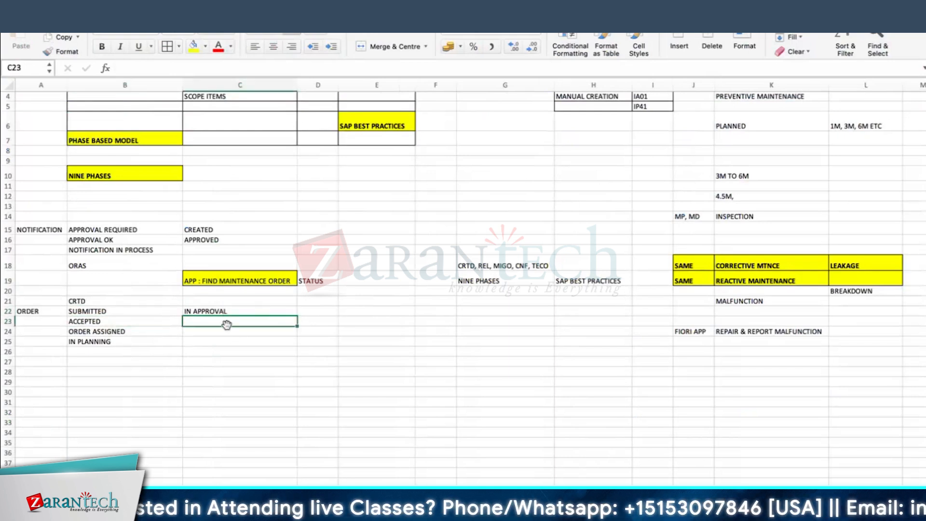
pyautogui.click(95, 321)
pyautogui.moveTo(95, 321); pyautogui.dragTo(97, 342)
pyautogui.click(96, 341)
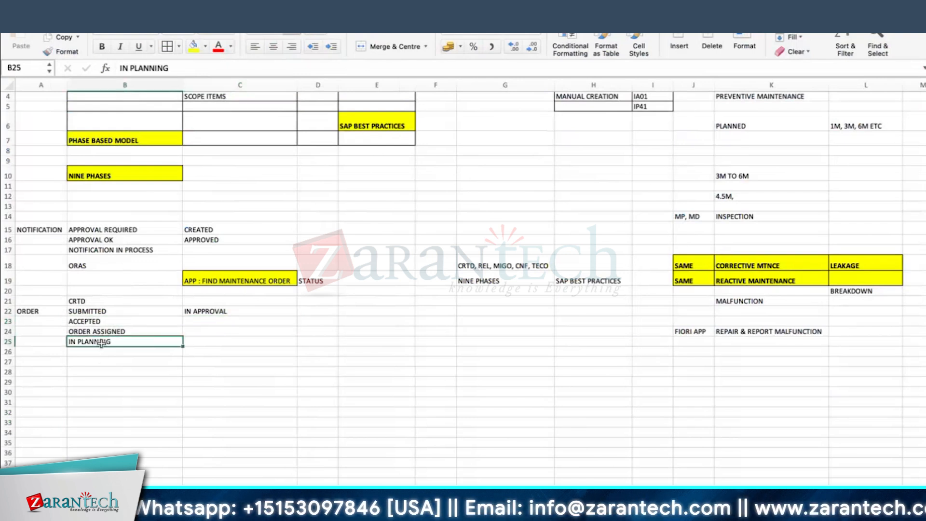
# Add PREPARATION with status IN PREPARATION in row 26 below IN PLANNING
pyautogui.click(144, 353)
pyautogui.write('PREPARATION')
pyautogui.press('Tab')
pyautogui.write('I')
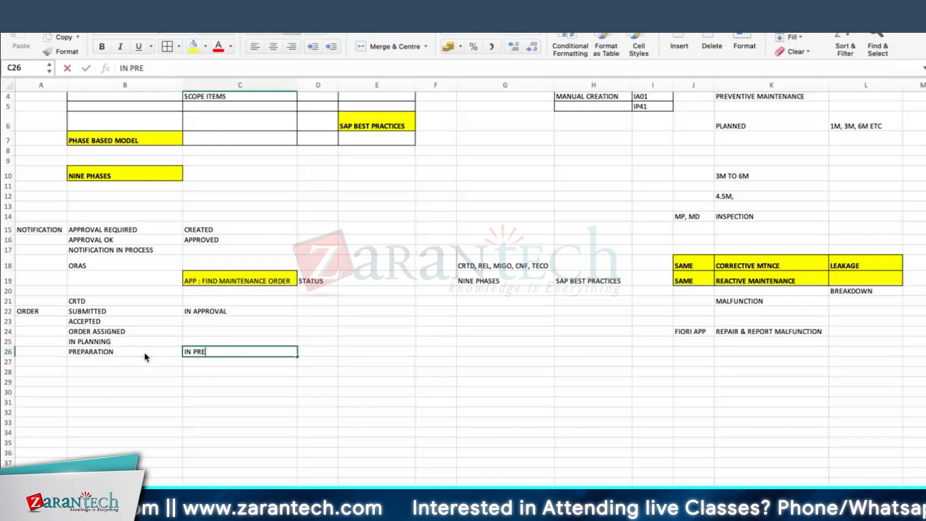
pyautogui.write('N PREPARATION')
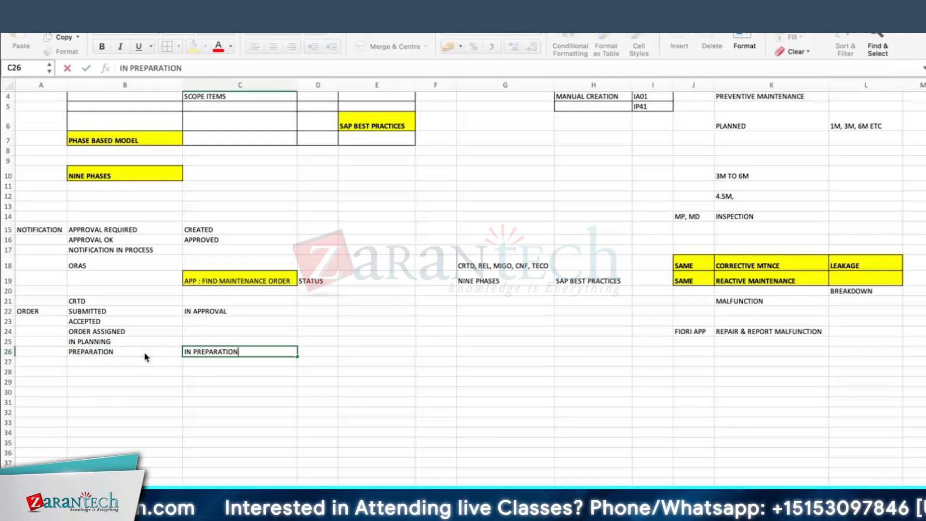
pyautogui.press('Return')
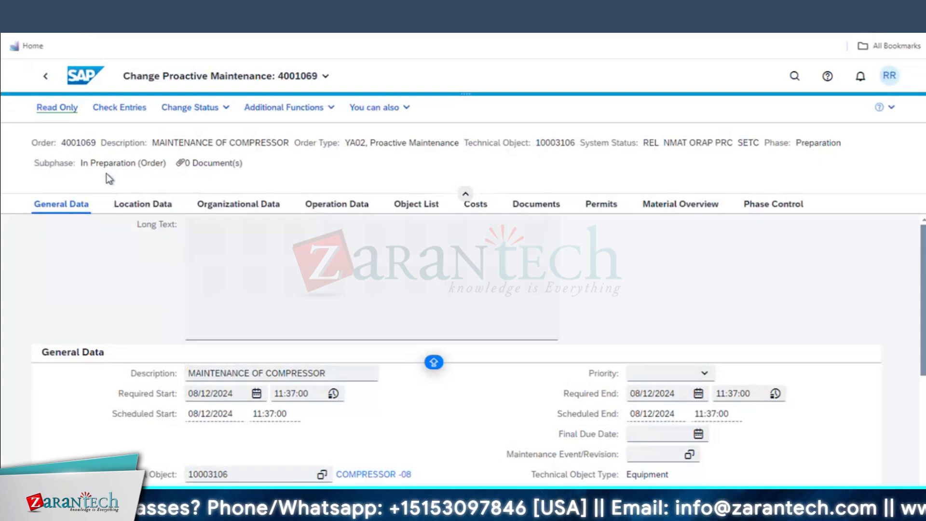
# Open and close the order's status change options without changing anything
pyautogui.click(188, 107)
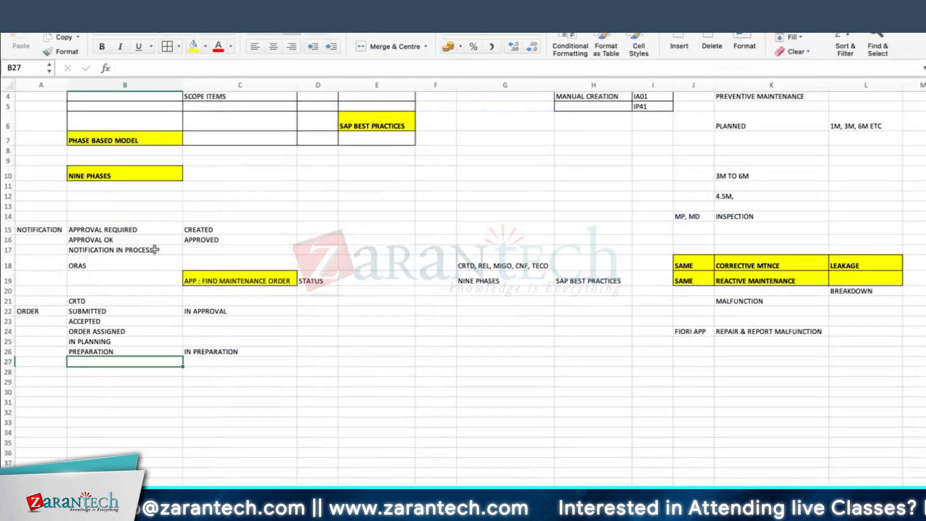
pyautogui.click(322, 351)
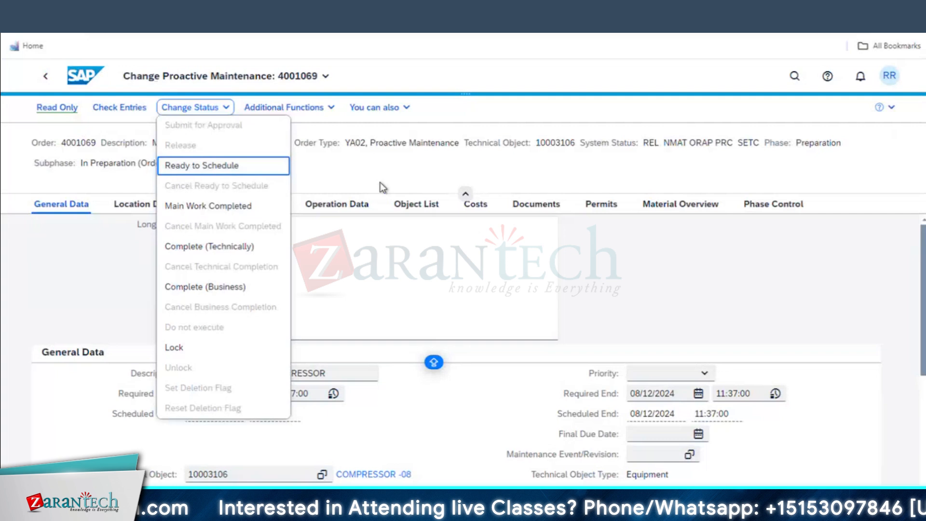
pyautogui.click(197, 176)
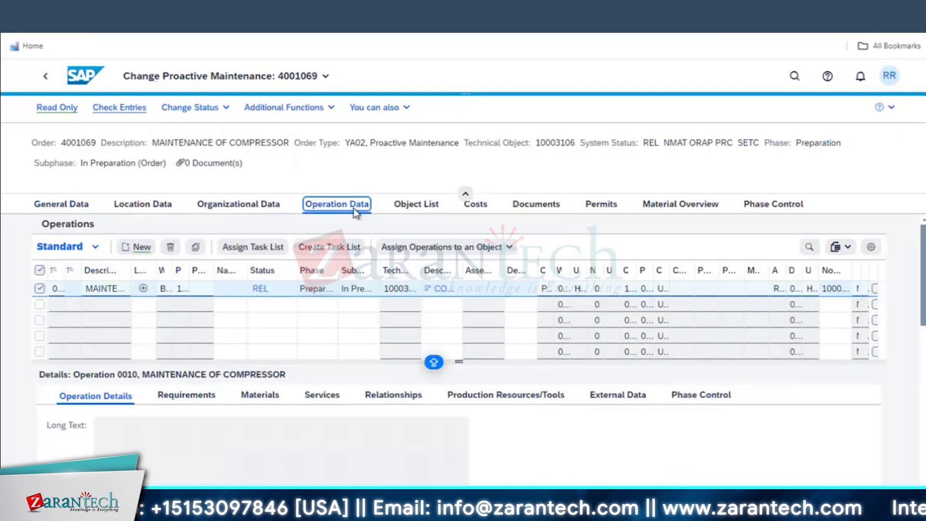
# Cancel the Assign Task List dialog and show operation 0010 MAINTENANCE OF COMPRESSOR at status REL
pyautogui.click(54, 207)
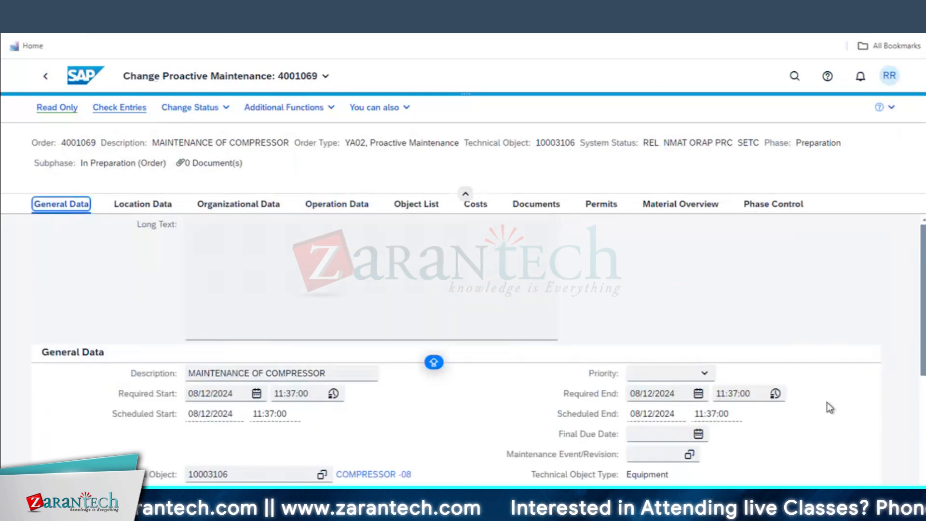
pyautogui.scroll(-1, 826, 402)
pyautogui.scroll(-2, 826, 403)
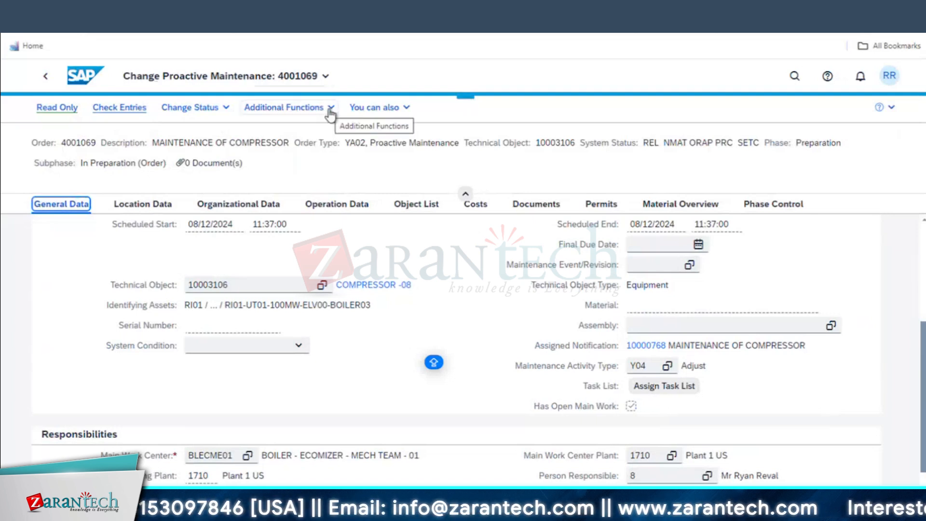
pyautogui.click(657, 388)
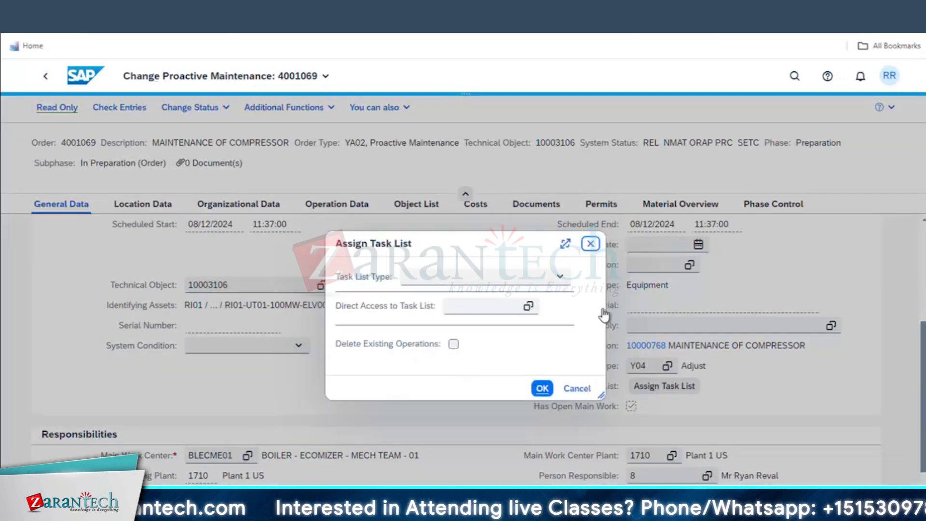
pyautogui.press('Escape')
pyautogui.click(346, 205)
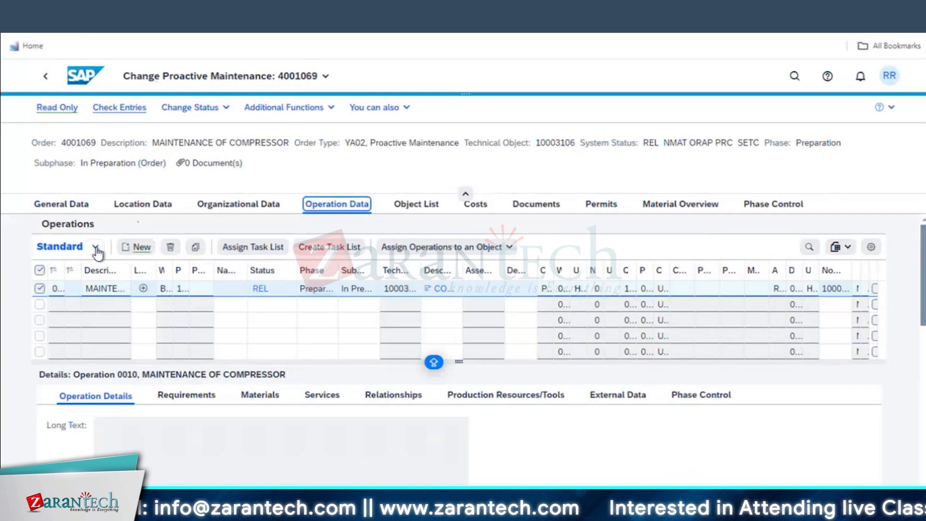
# Switch the operations table to the Internal view, then back to Standard
pyautogui.click(52, 251)
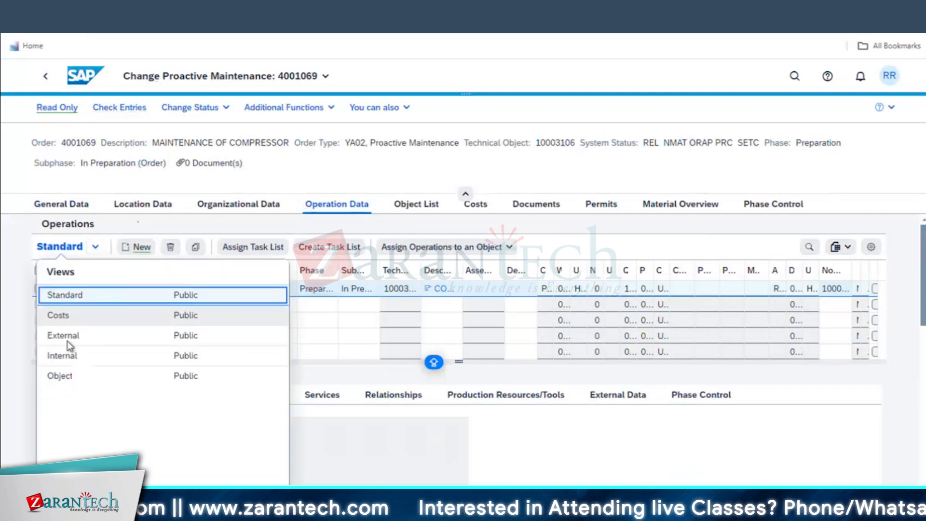
pyautogui.click(65, 357)
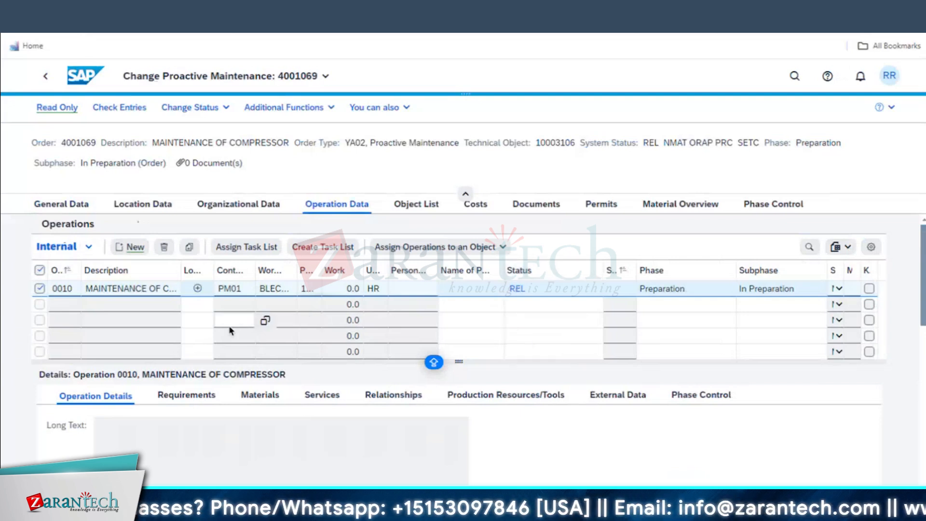
pyautogui.click(88, 246)
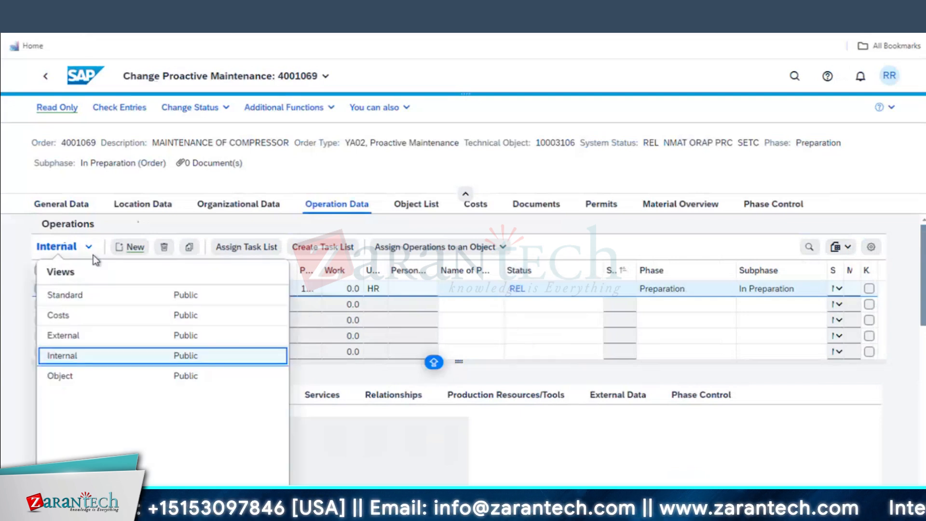
pyautogui.click(81, 208)
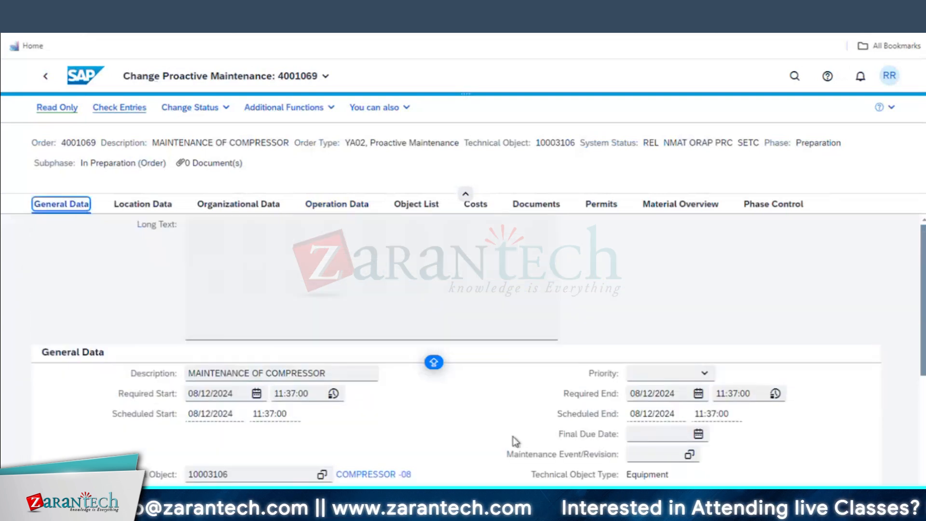
# Return to Operation Data and scroll to operation 0010's details, activity type REPAIR
pyautogui.scroll(-5, 515, 440)
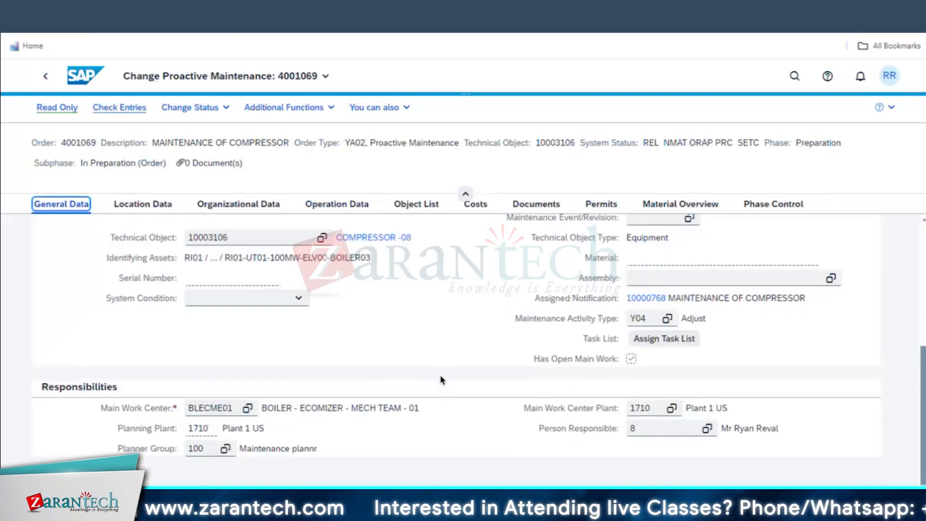
pyautogui.click(360, 208)
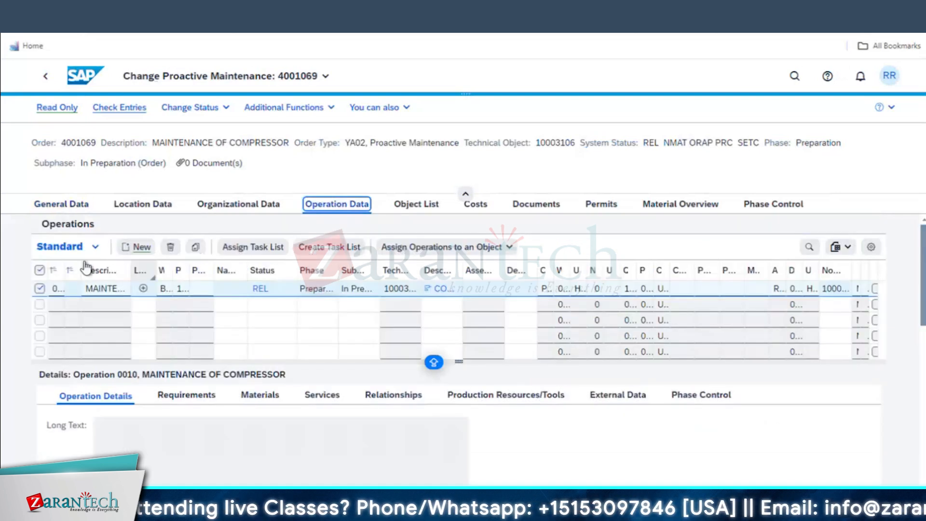
pyautogui.click(69, 204)
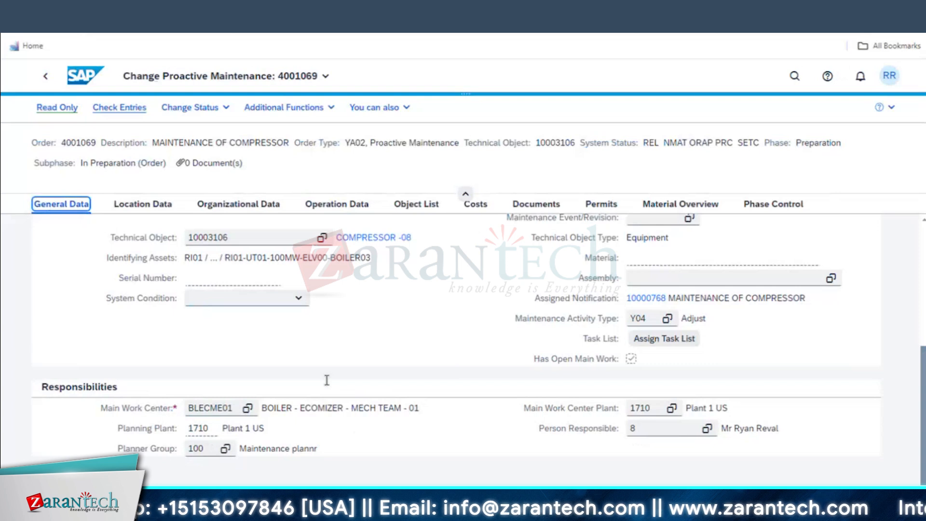
pyautogui.click(340, 206)
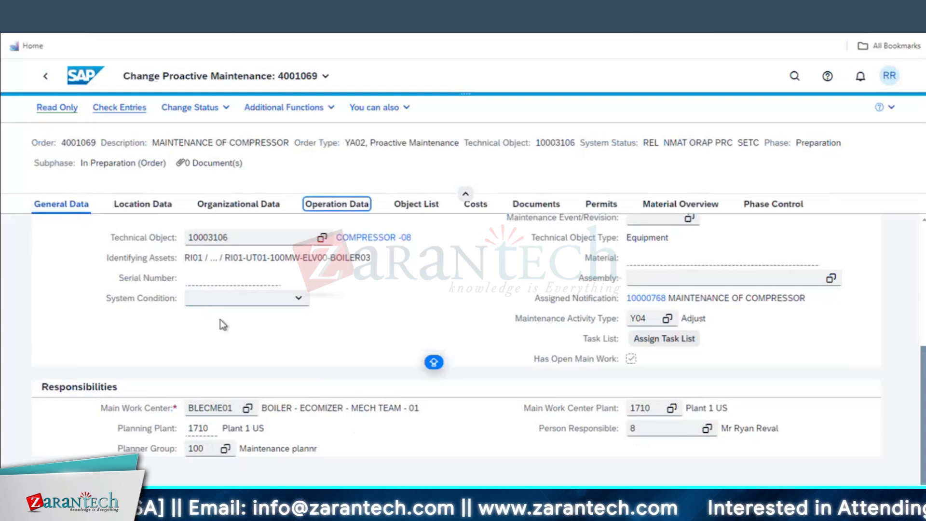
pyautogui.scroll(-3, 325, 424)
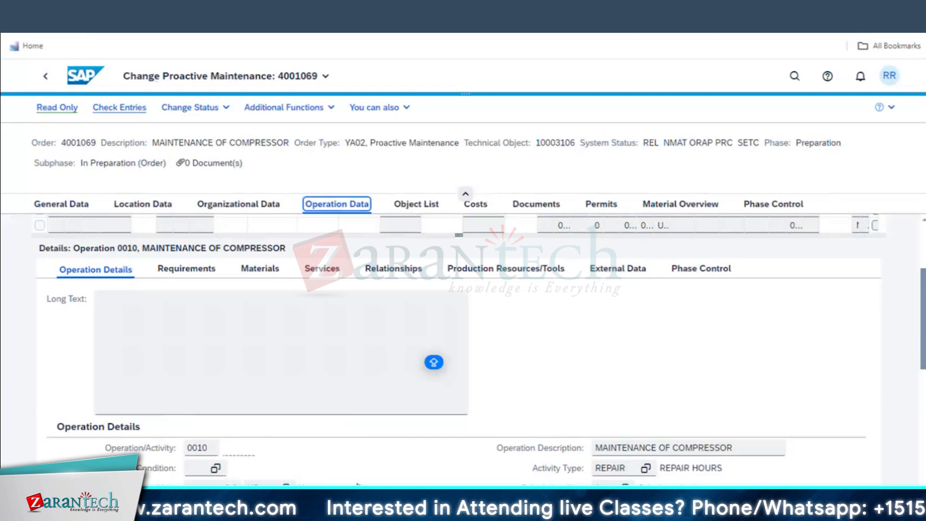
# Set operation 0010's system condition to 0, not in operation
pyautogui.scroll(-4, 592, 251)
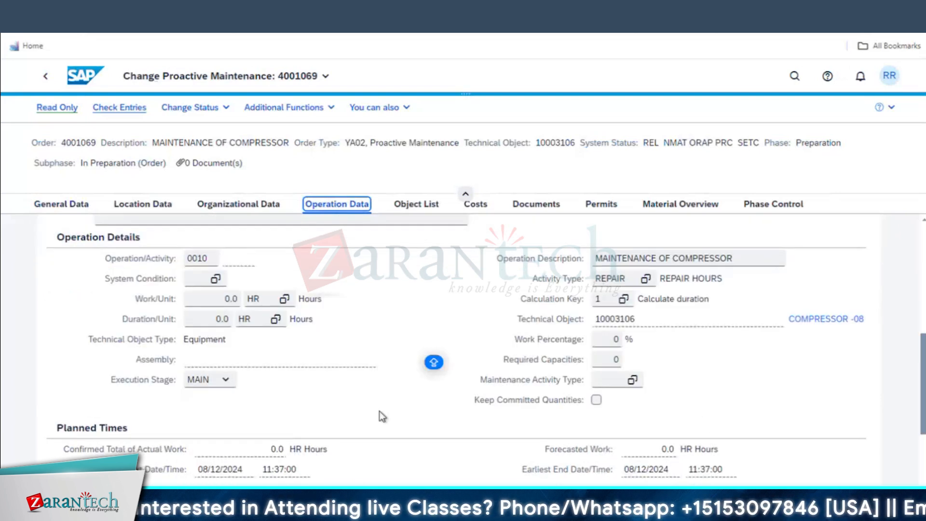
pyautogui.scroll(1, 359, 367)
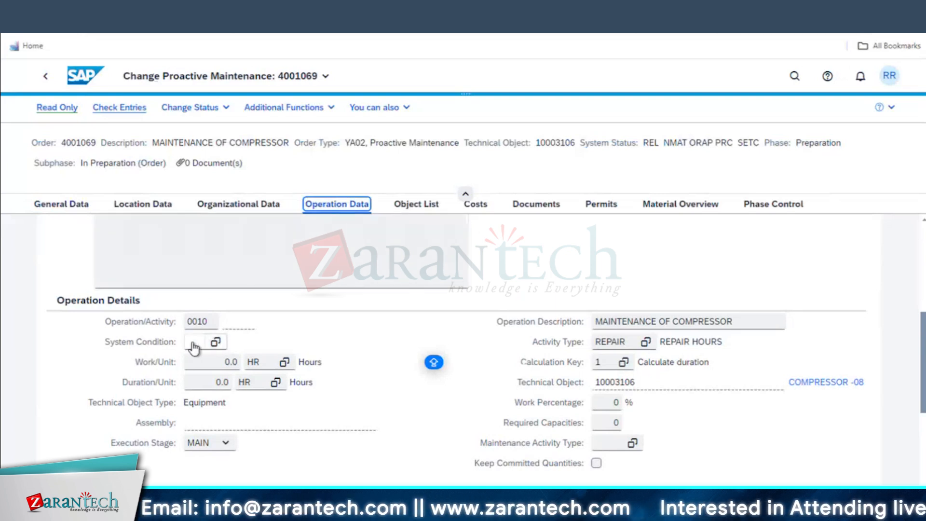
pyautogui.click(219, 341)
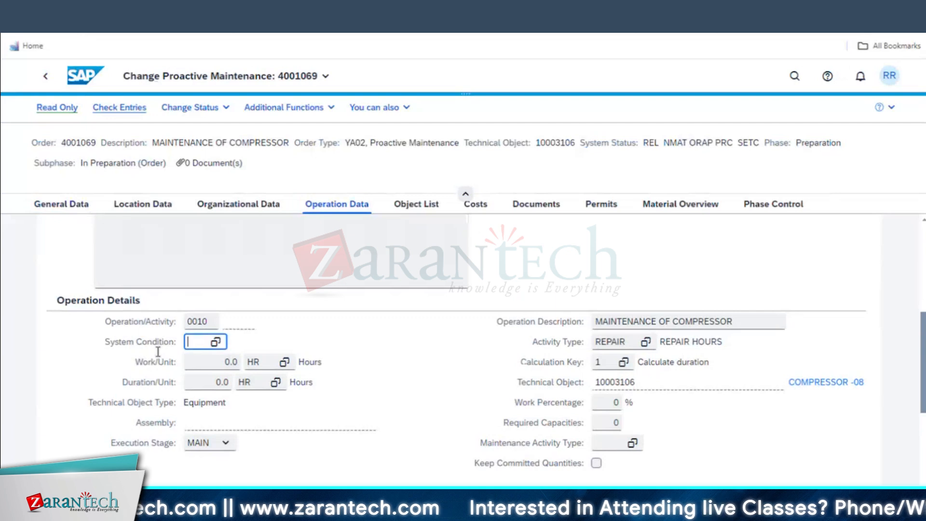
pyautogui.click(215, 341)
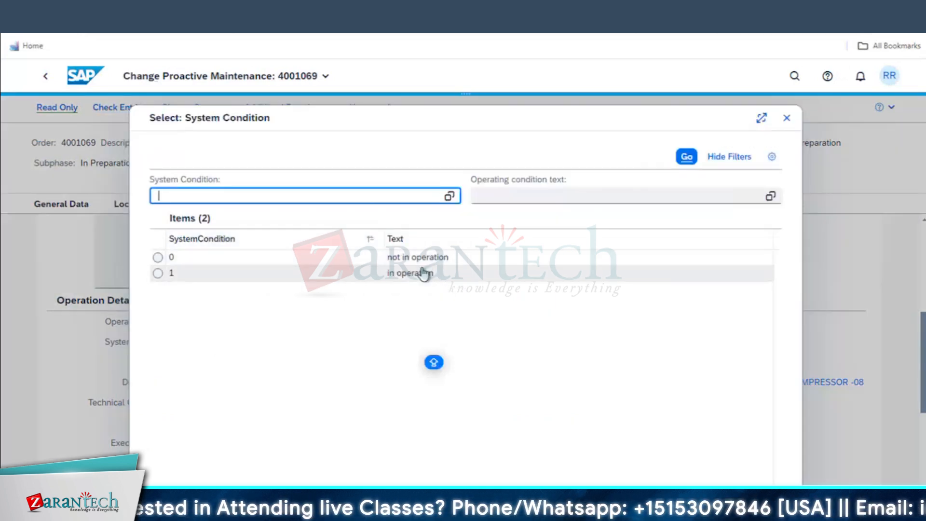
pyautogui.click(423, 261)
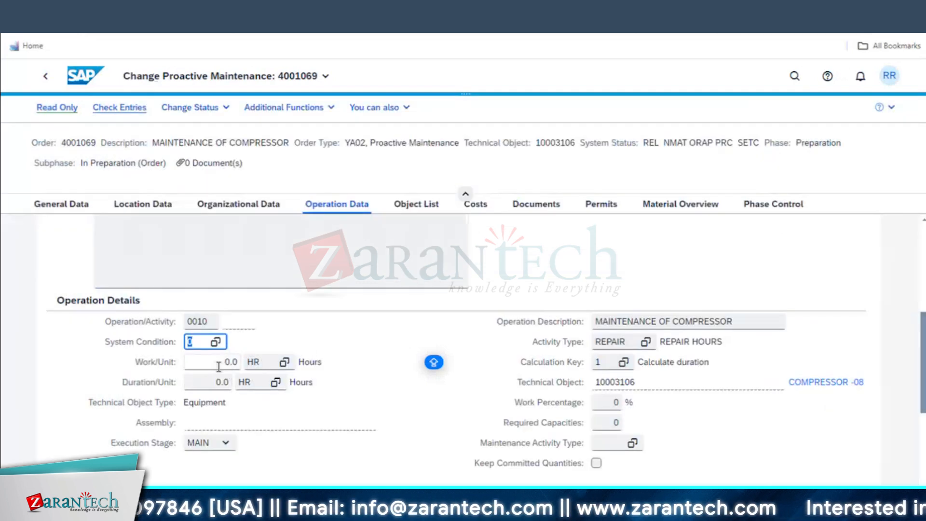
# Enter calculation key 2, duration 2 and required capacities 2, giving 4.0 hours work
pyautogui.click(603, 362)
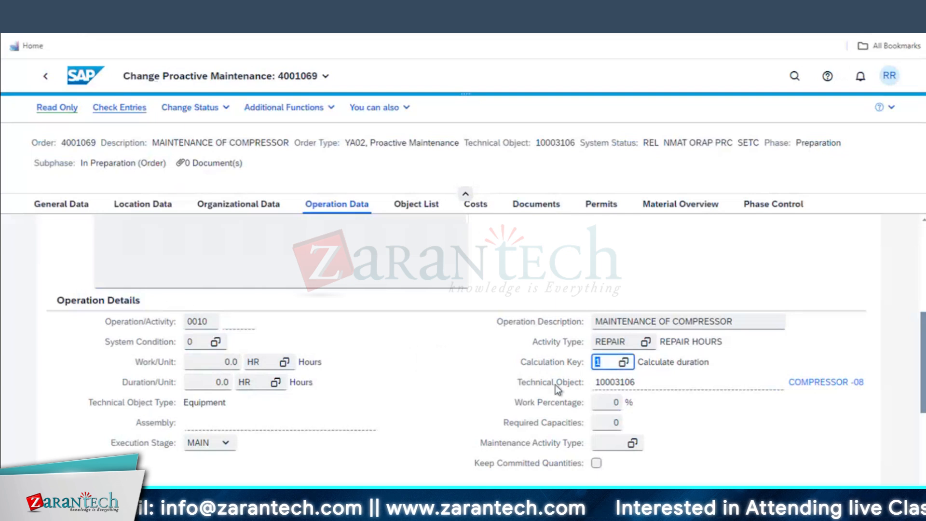
pyautogui.write('2')
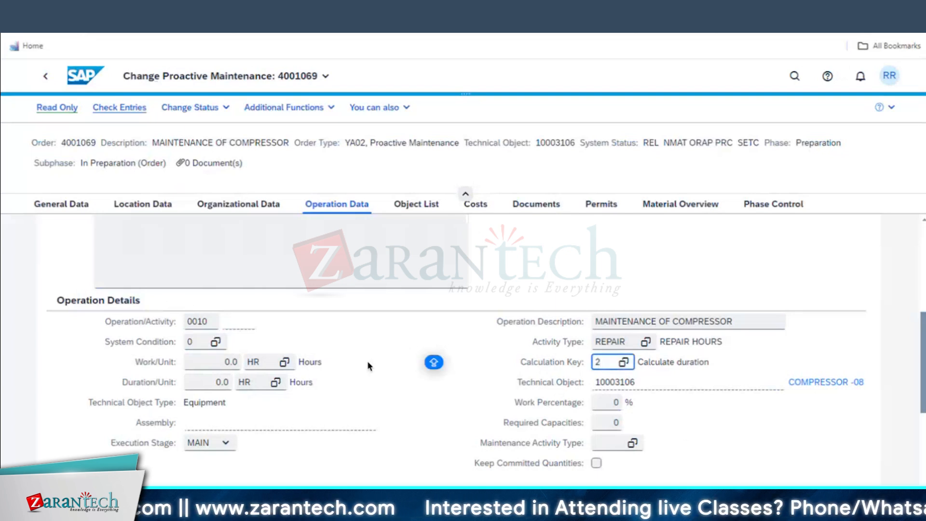
pyautogui.click(222, 382)
pyautogui.write('2')
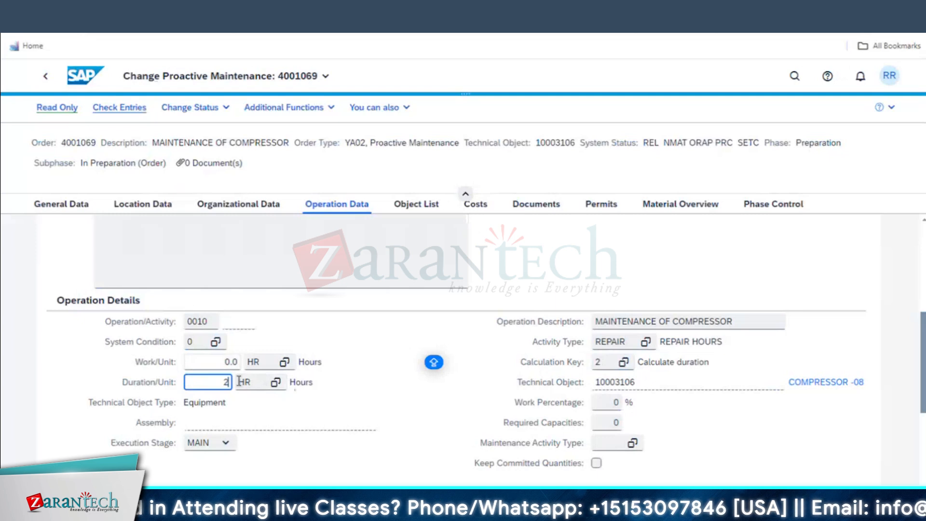
pyautogui.click(608, 422)
pyautogui.write('2')
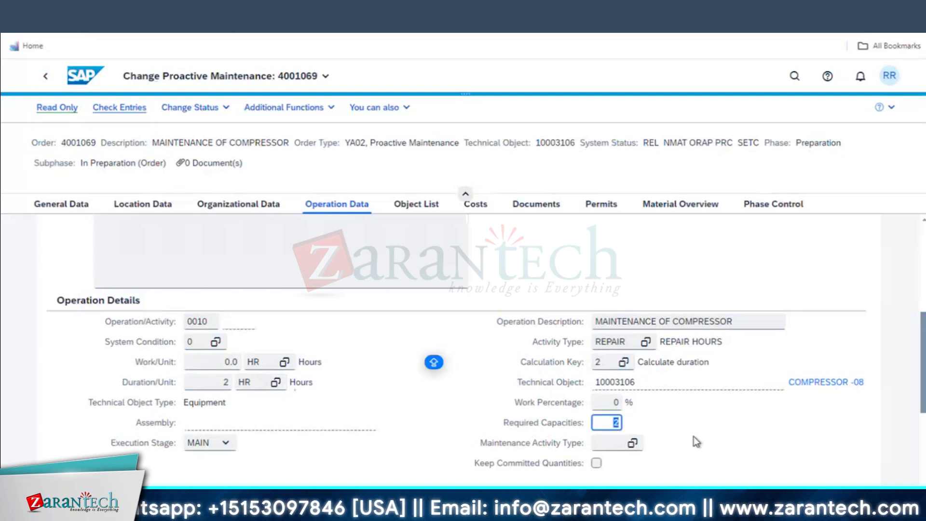
pyautogui.press('Return')
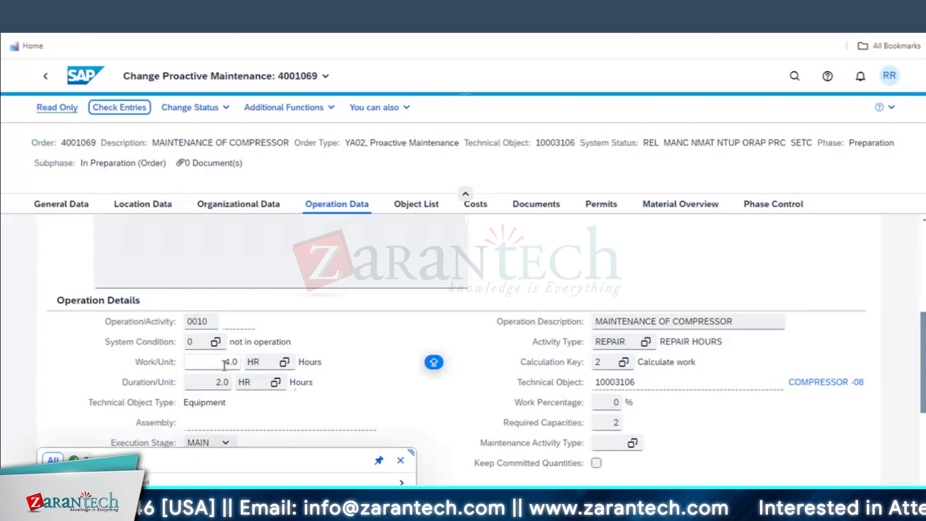
pyautogui.click(401, 461)
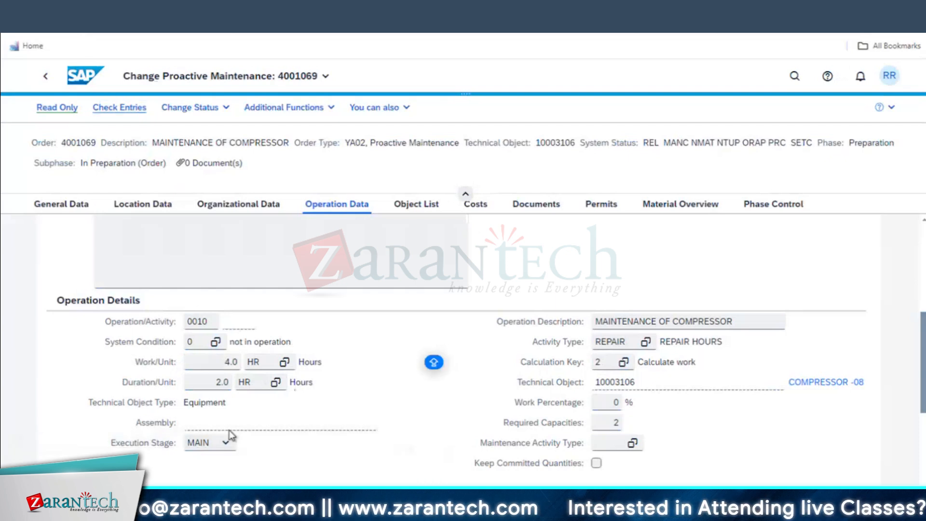
# Keep the execution stage at MAIN and list maintenance activity types for order type YA02
pyautogui.click(226, 443)
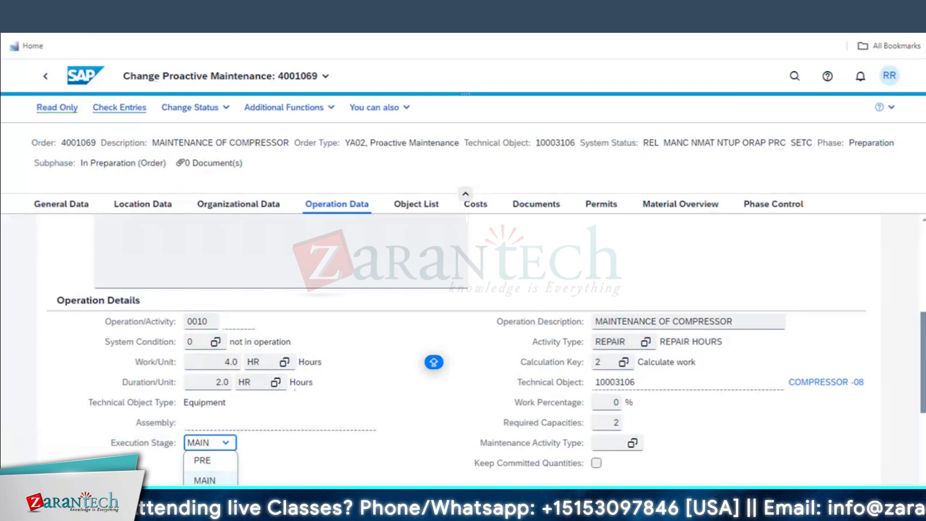
pyautogui.click(218, 444)
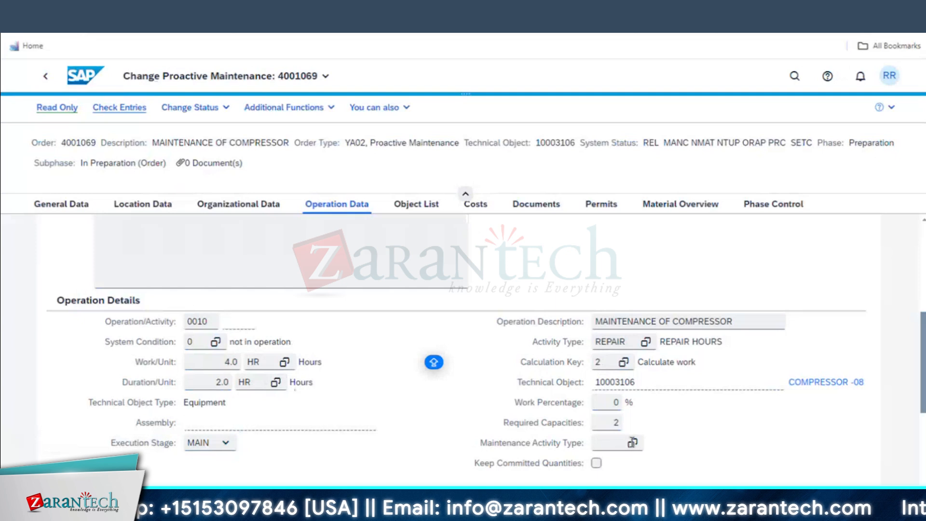
pyautogui.click(633, 445)
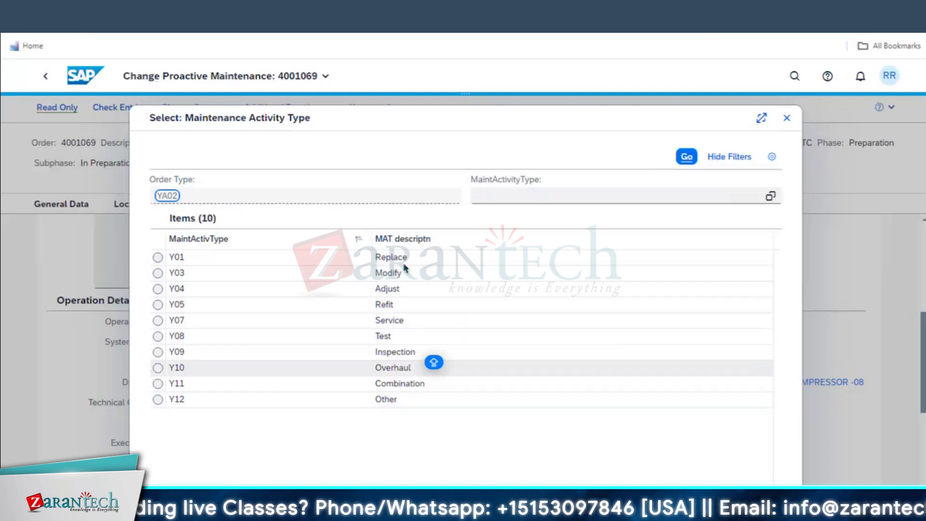
# Choose maintenance activity type Y01 Replace and review the Planned Times
pyautogui.click(384, 259)
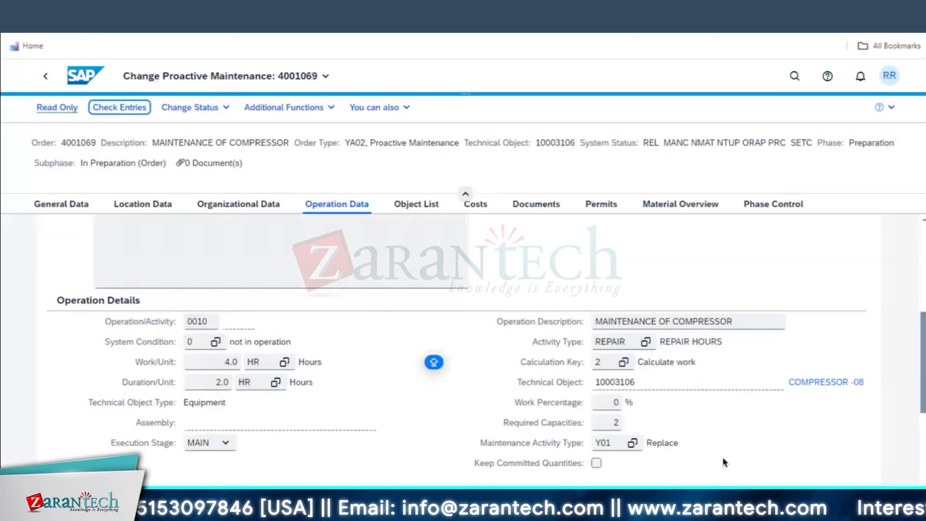
pyautogui.scroll(3, 724, 462)
pyautogui.scroll(3, 723, 462)
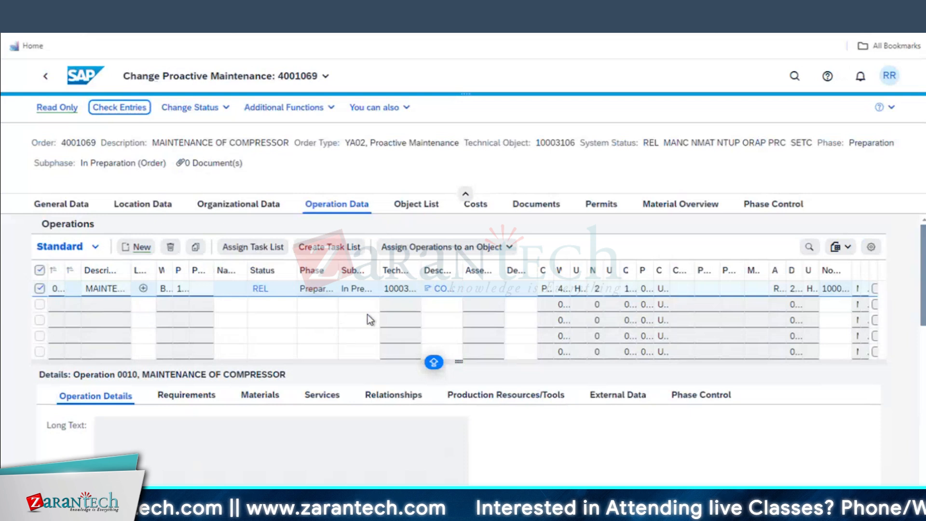
pyautogui.scroll(-5, 573, 427)
pyautogui.scroll(-2, 443, 439)
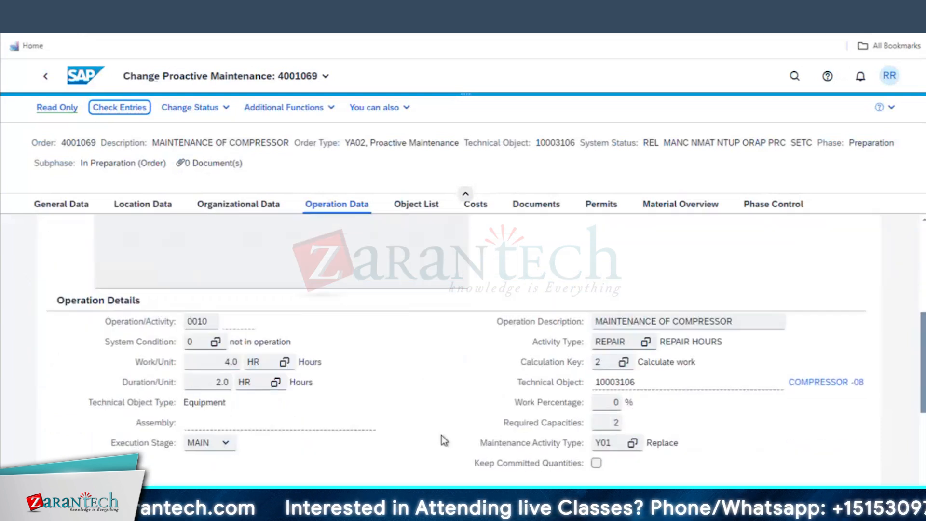
pyautogui.scroll(-2, 442, 439)
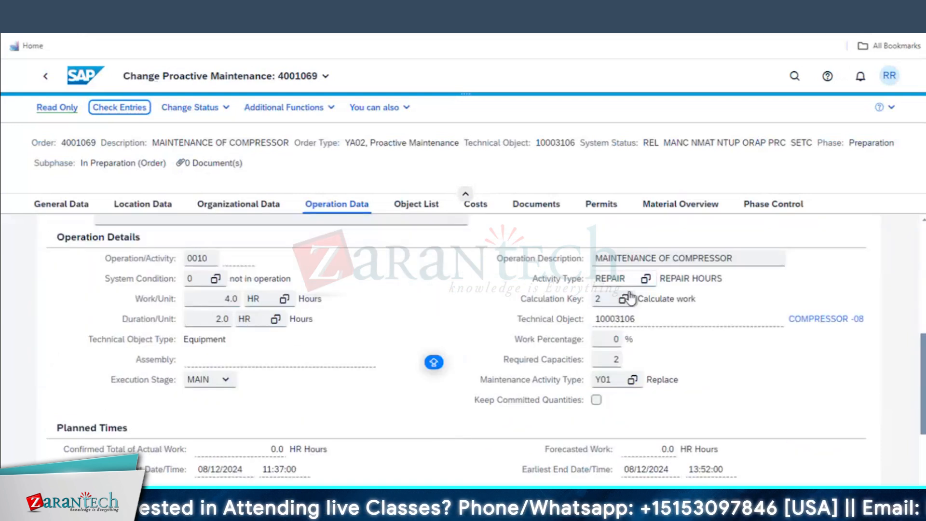
pyautogui.scroll(-3, 452, 448)
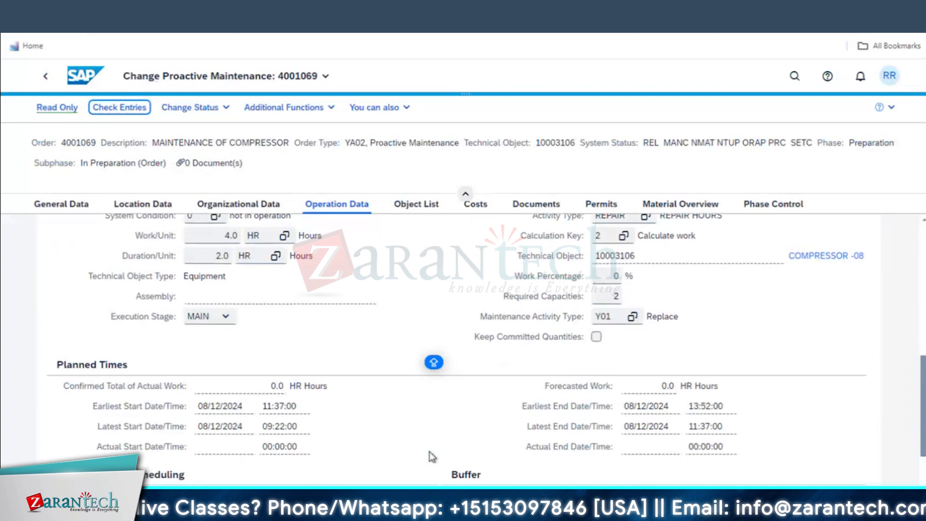
pyautogui.scroll(-2, 415, 446)
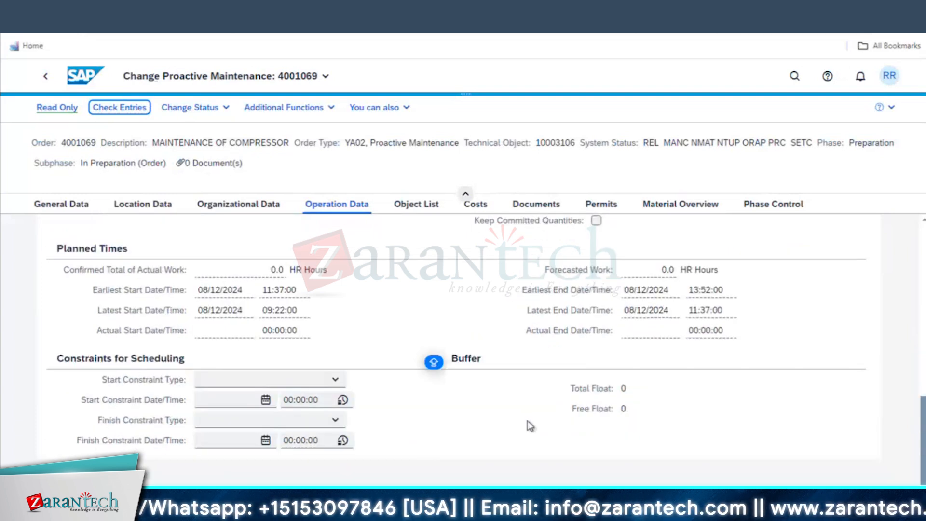
# Display operation 0010's still-empty Materials list
pyautogui.scroll(5, 476, 423)
pyautogui.scroll(3, 475, 421)
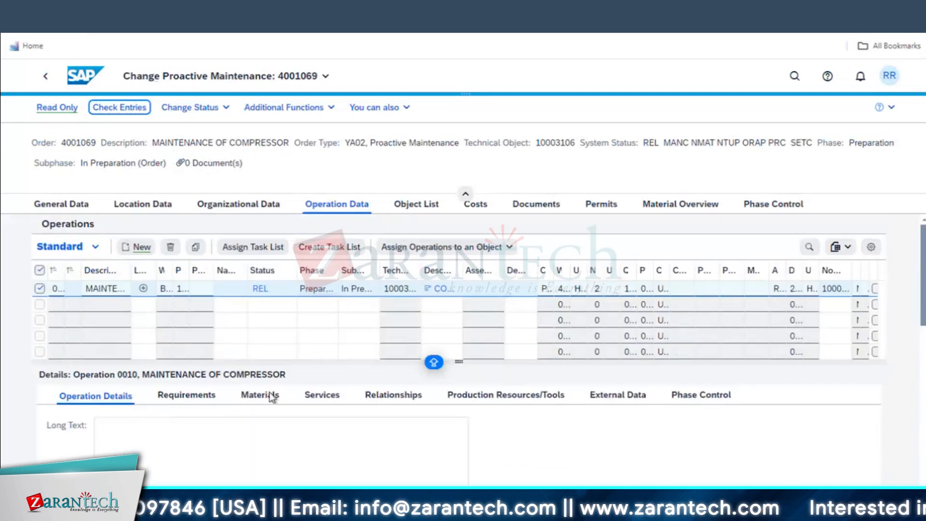
pyautogui.click(260, 398)
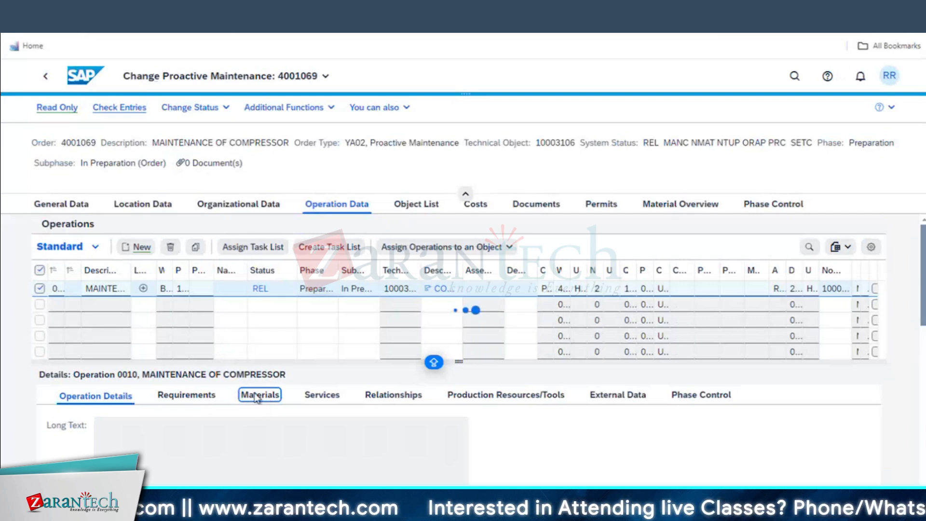
pyautogui.scroll(-3, 896, 365)
# Search materials for *BEARING* and add SG-CFP-B-BRNG Ball Bearing to the first row
pyautogui.press('capslock')
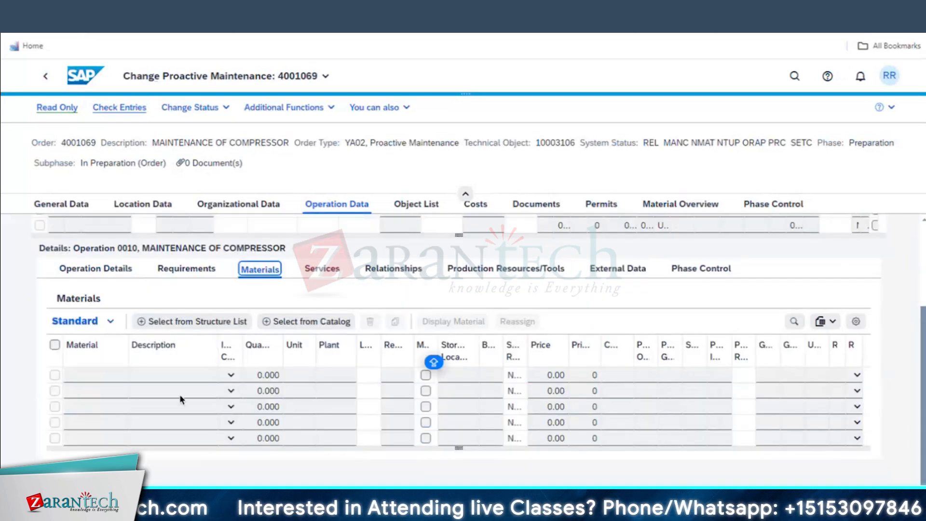
pyautogui.click(107, 374)
pyautogui.press('F4')
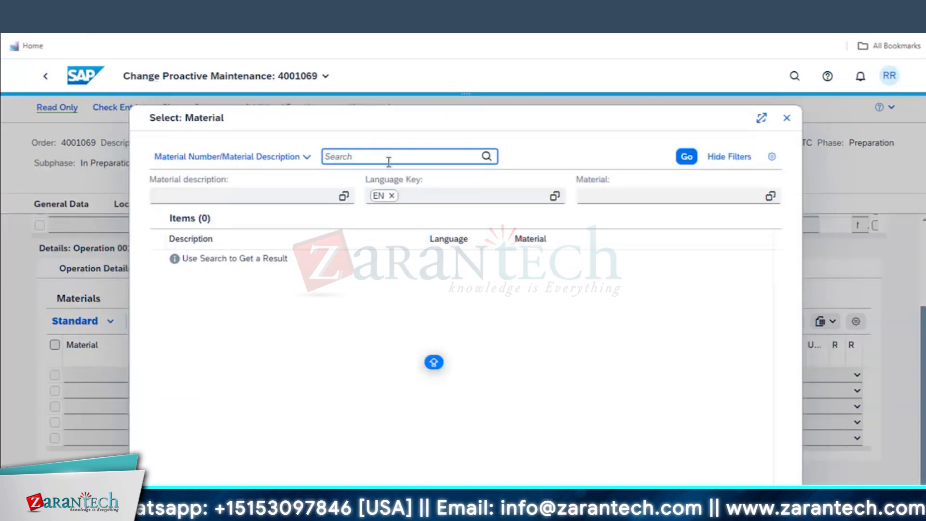
pyautogui.click(310, 196)
pyautogui.write('*BEARING*')
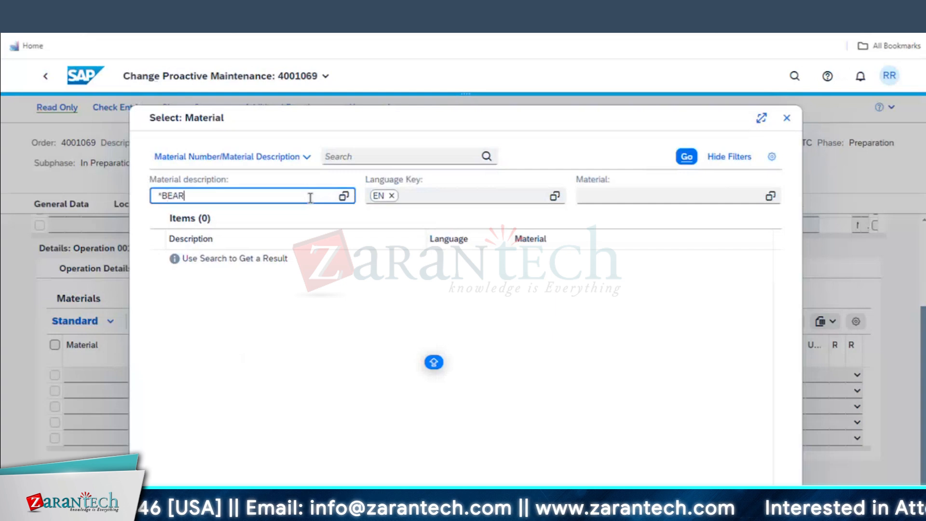
pyautogui.click(684, 159)
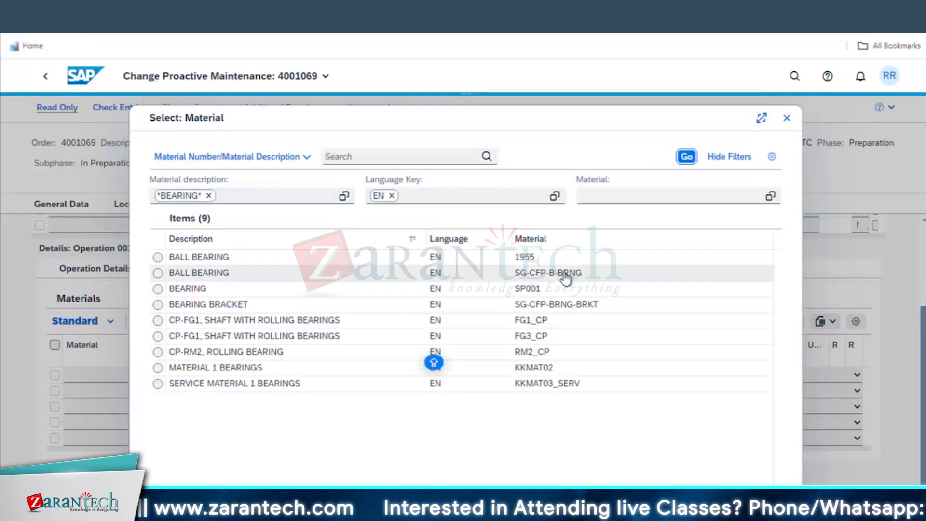
pyautogui.click(563, 276)
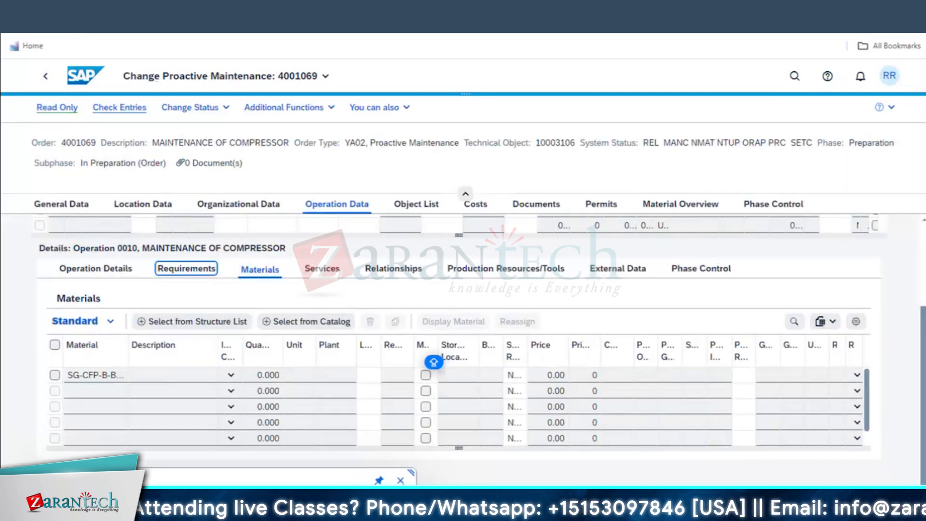
pyautogui.click(400, 480)
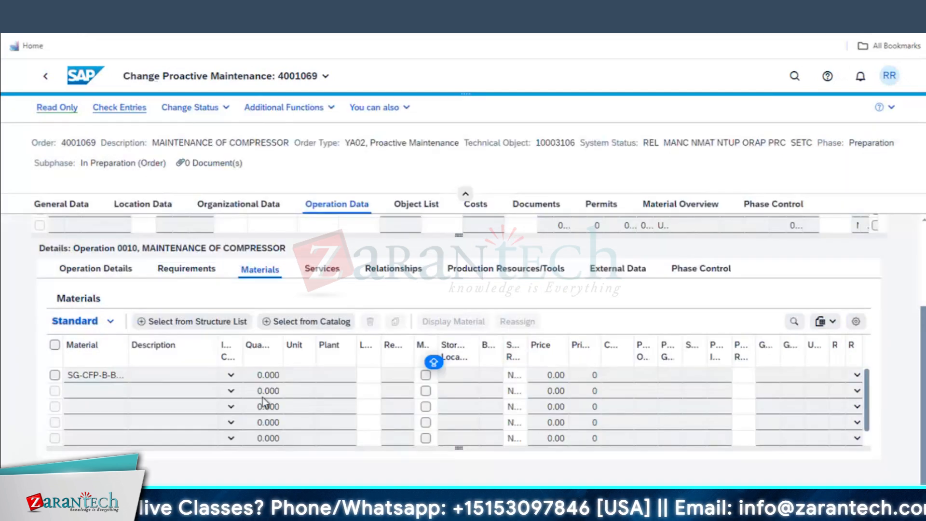
# Make Ball Bearing a stock item with quantity 1
pyautogui.click(232, 376)
pyautogui.click(250, 236)
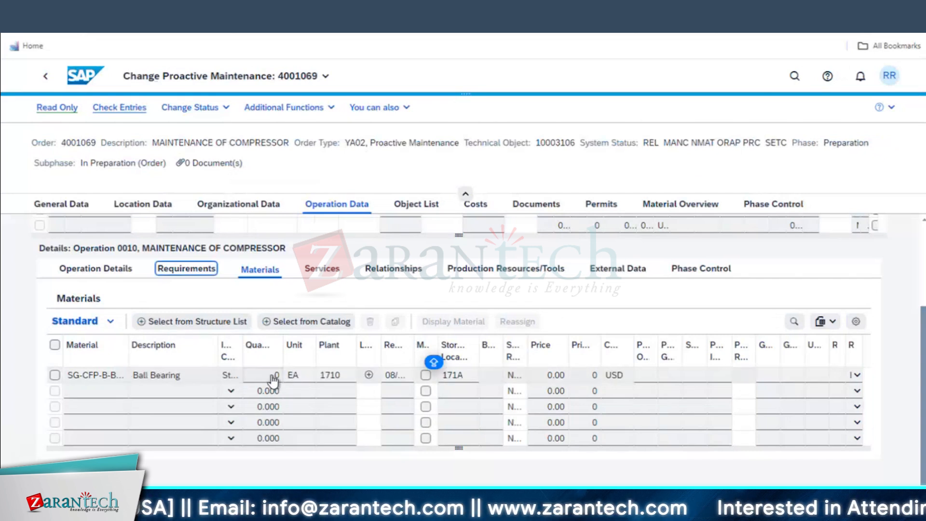
pyautogui.doubleClick(276, 378)
pyautogui.write('1')
pyautogui.click(669, 390)
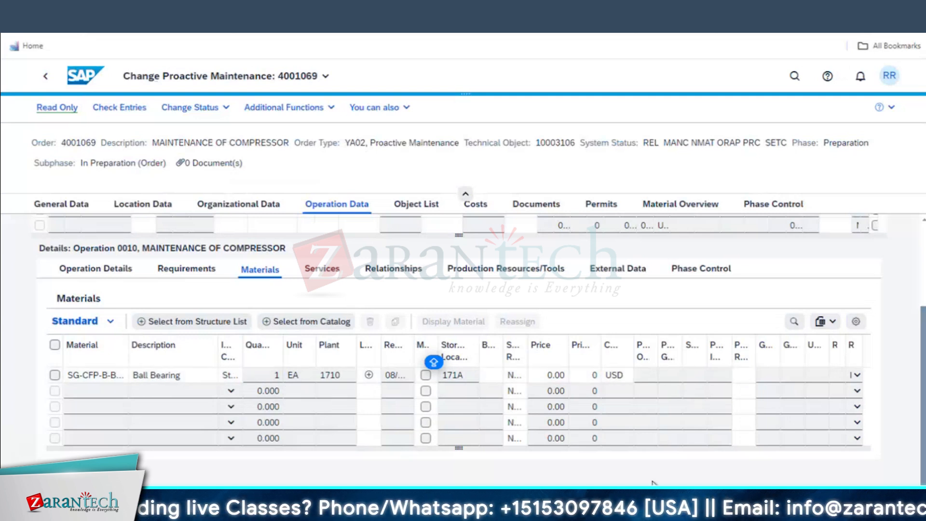
pyautogui.scroll(3, 482, 337)
# Check the Costs tab: 1,000.00 USD planned for internal activity and 1,000.00 USD overhead
pyautogui.click(475, 205)
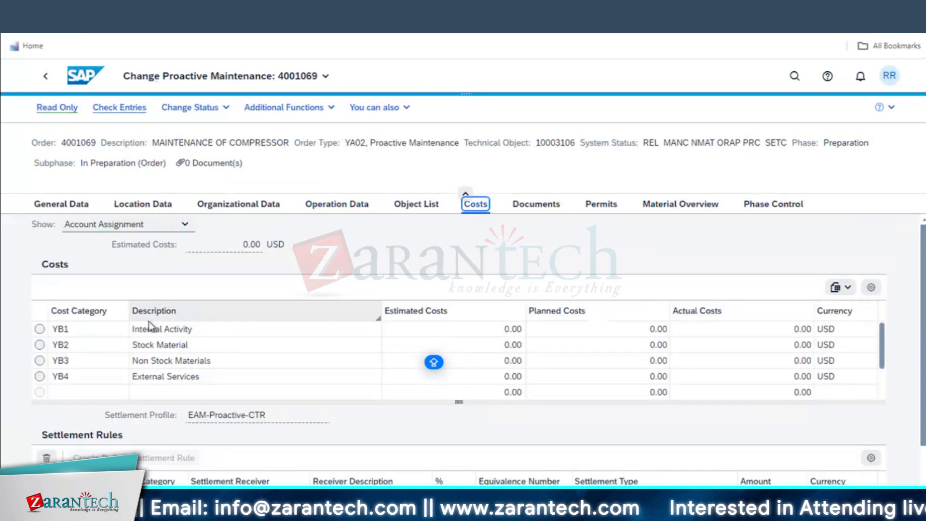
pyautogui.scroll(-2, 670, 363)
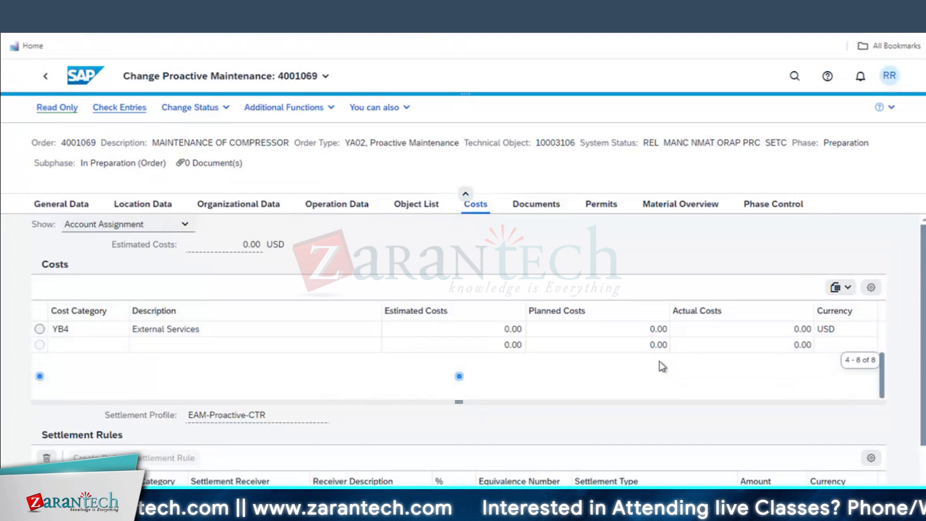
pyautogui.scroll(-2, 659, 361)
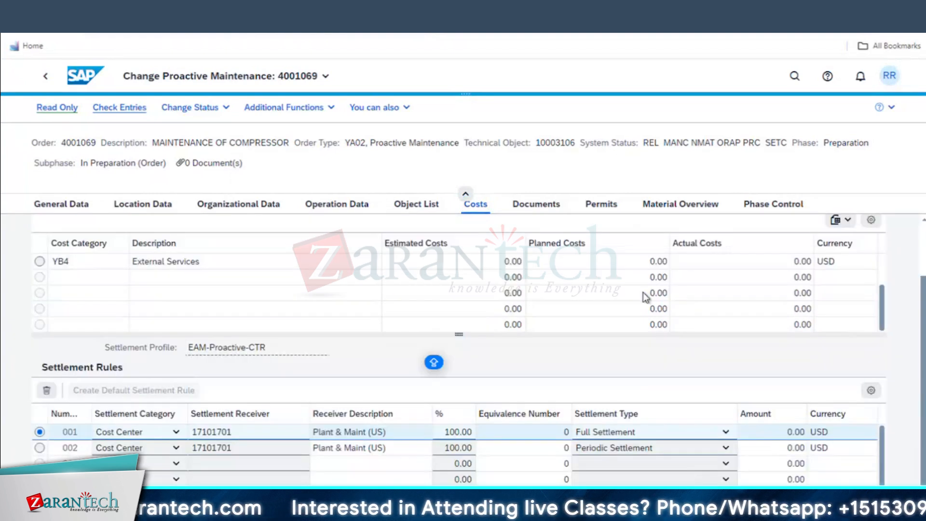
pyautogui.scroll(4, 645, 316)
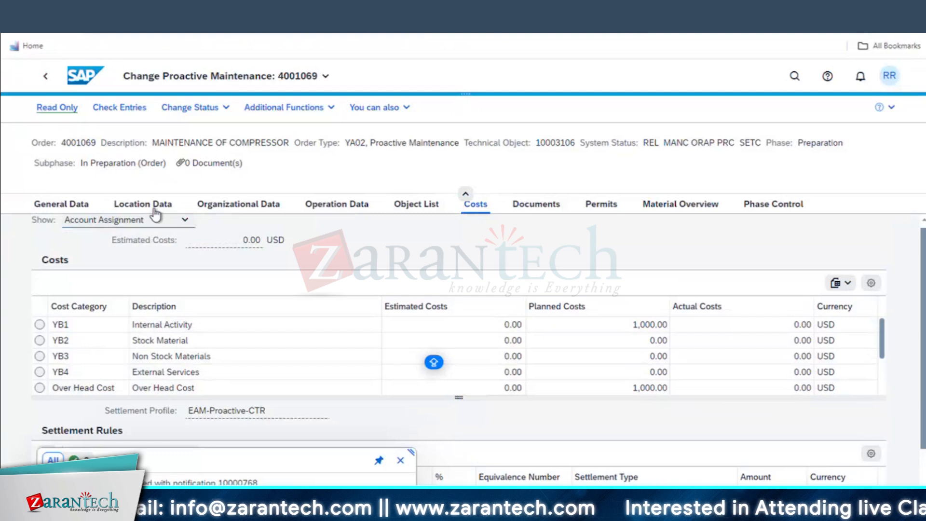
pyautogui.click(363, 205)
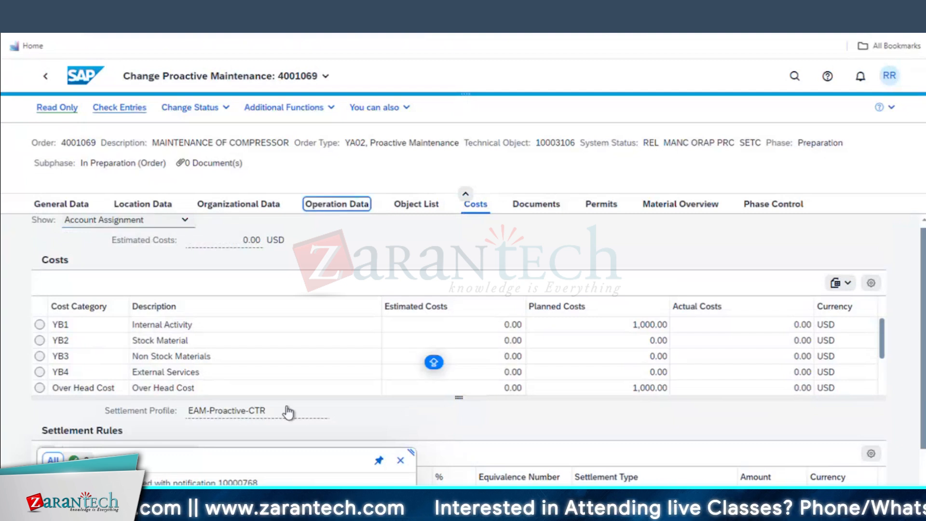
pyautogui.click(89, 441)
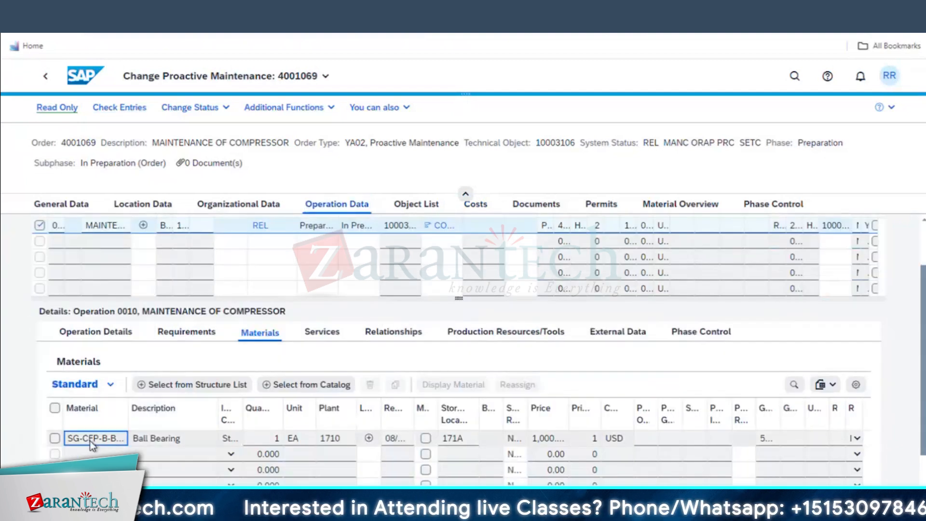
pyautogui.doubleClick(129, 408)
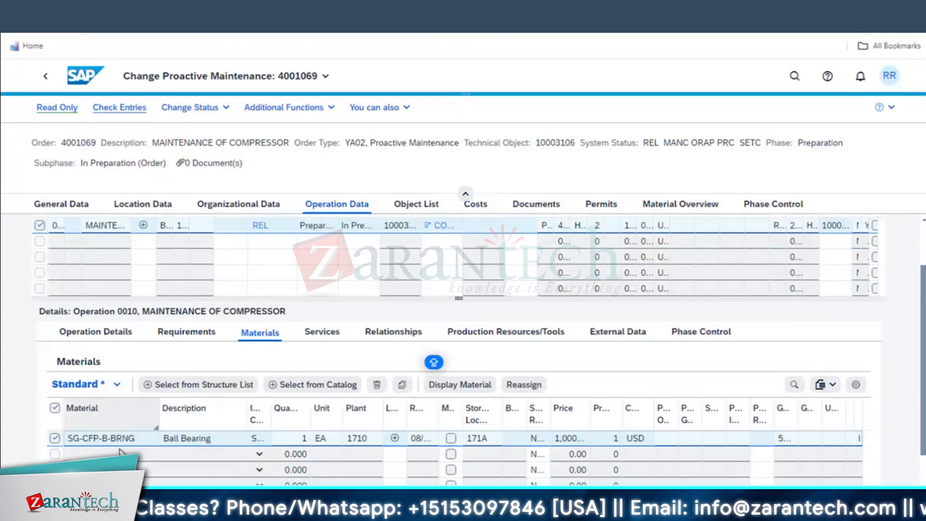
pyautogui.click(137, 441)
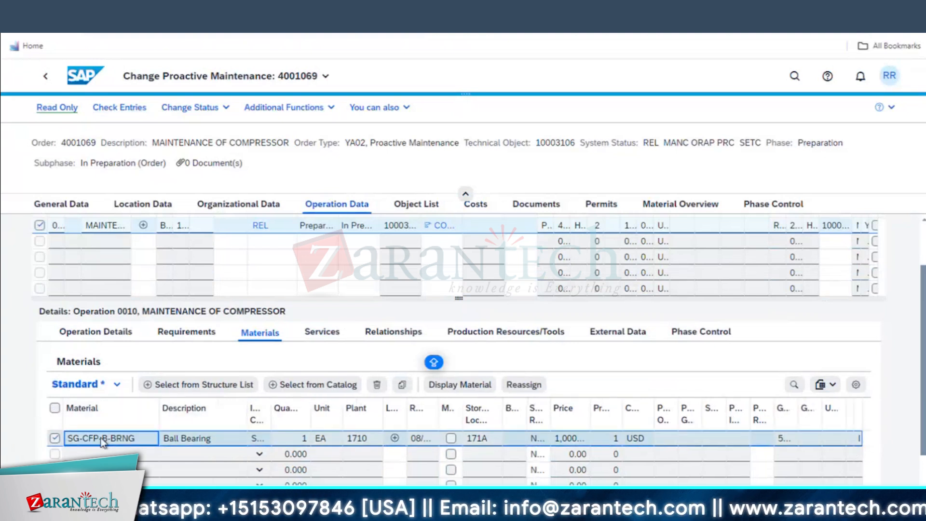
pyautogui.hotkey('ctrl', 't')
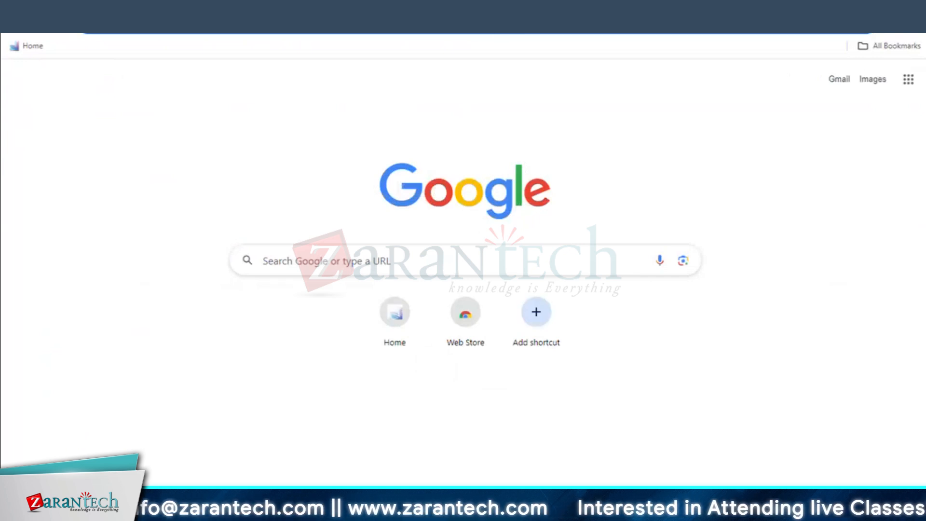
pyautogui.hotkey('ctrl', 'w')
pyautogui.moveTo(202, 516)
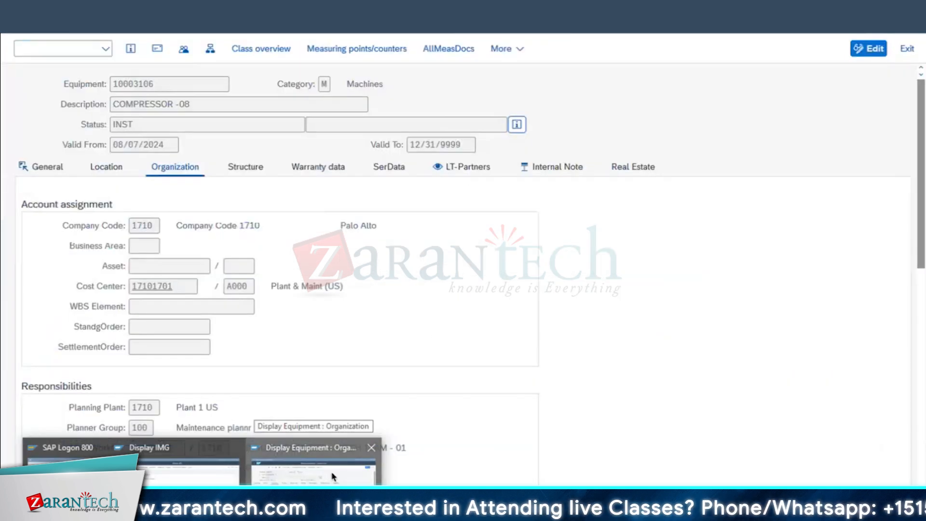
pyautogui.click(332, 477)
pyautogui.click(301, 4)
pyautogui.click(341, 12)
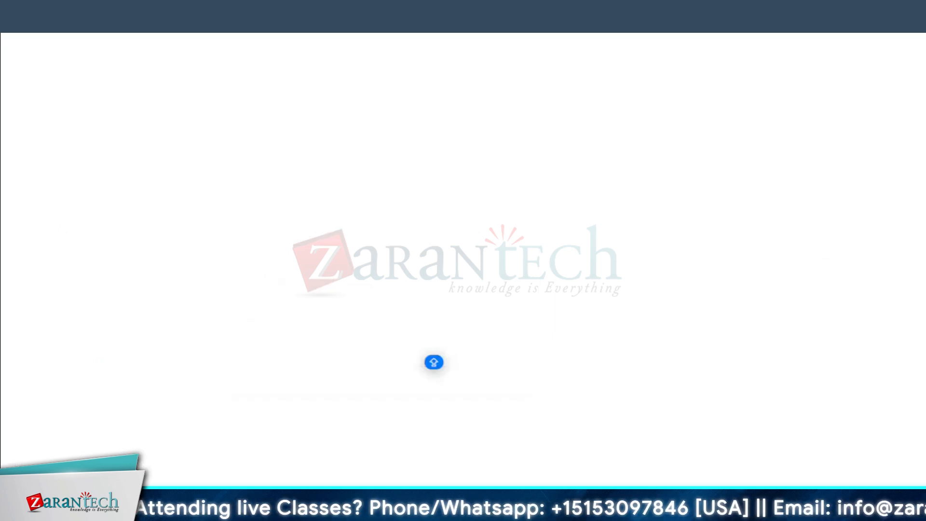
pyautogui.write('MM03')
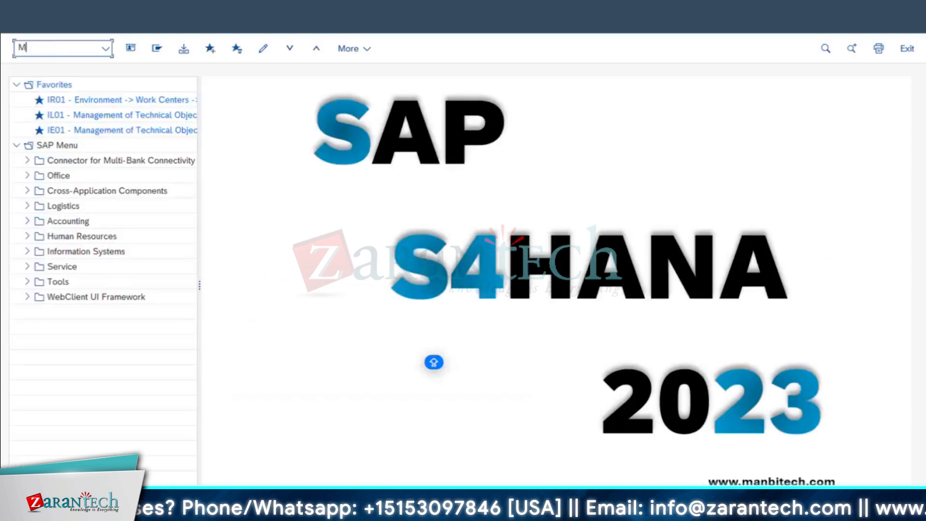
pyautogui.press('Return')
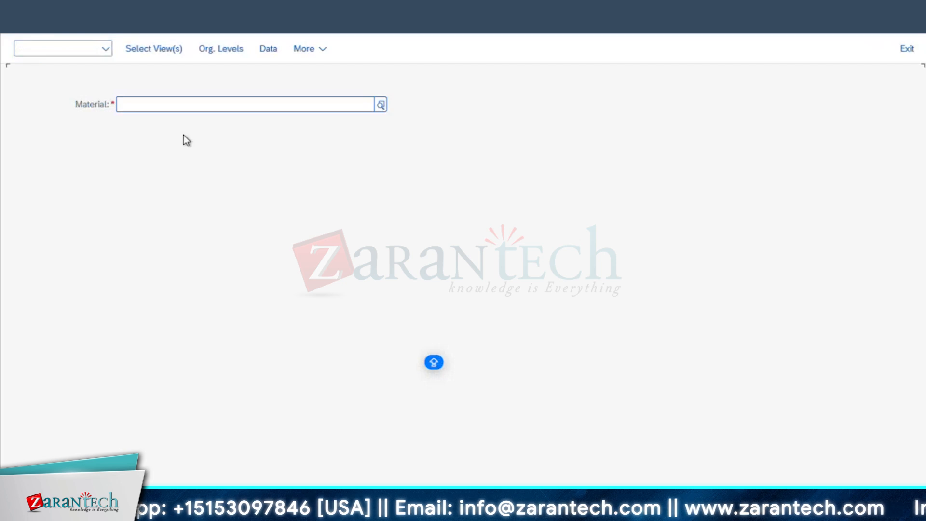
pyautogui.click(188, 104)
pyautogui.click(154, 76)
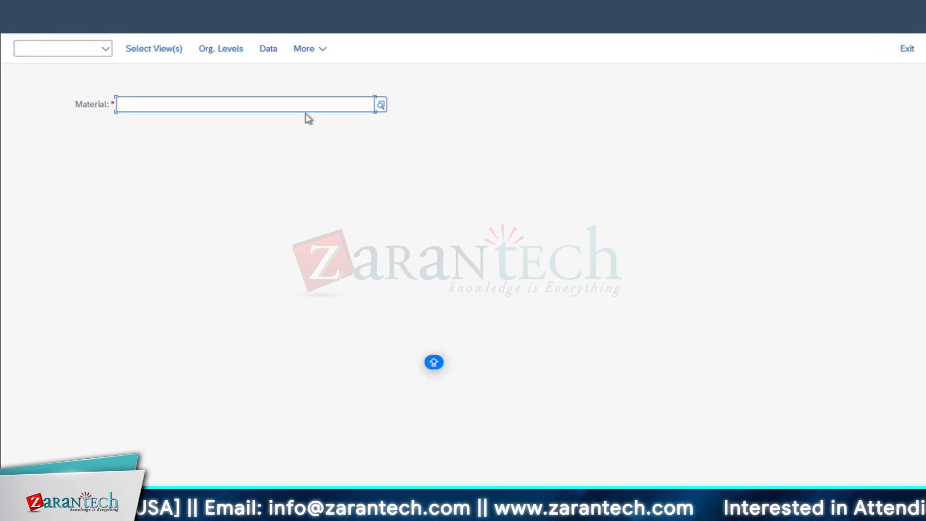
pyautogui.click(381, 105)
pyautogui.write('*bearing*')
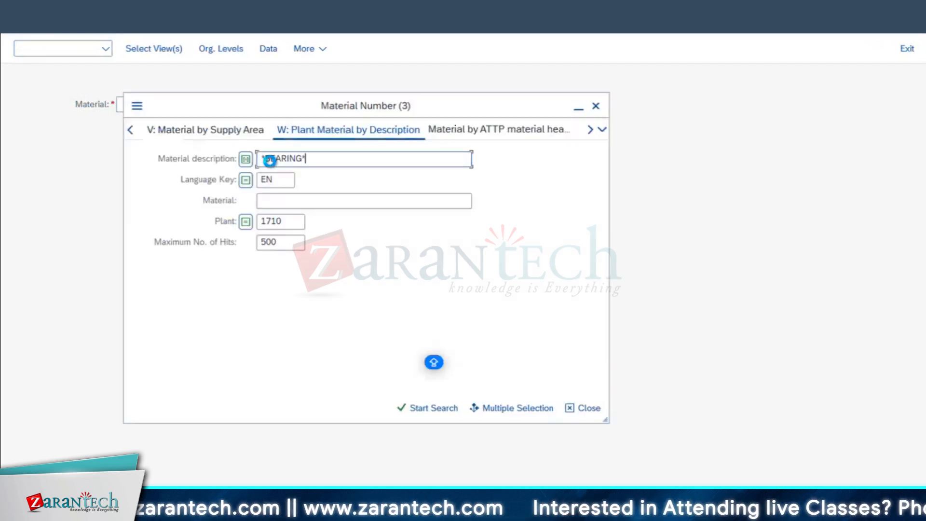
pyautogui.press('Return')
pyautogui.doubleClick(395, 100)
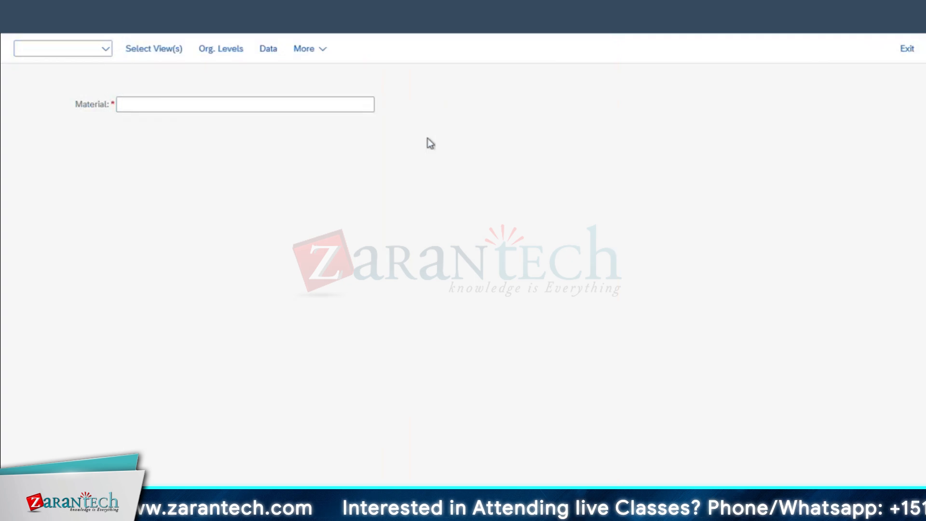
pyautogui.click(154, 49)
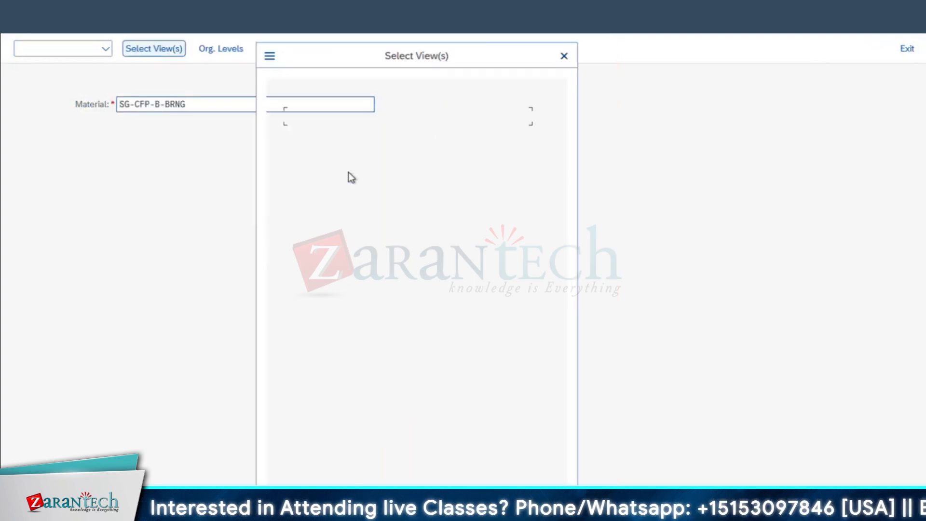
pyautogui.click(277, 306)
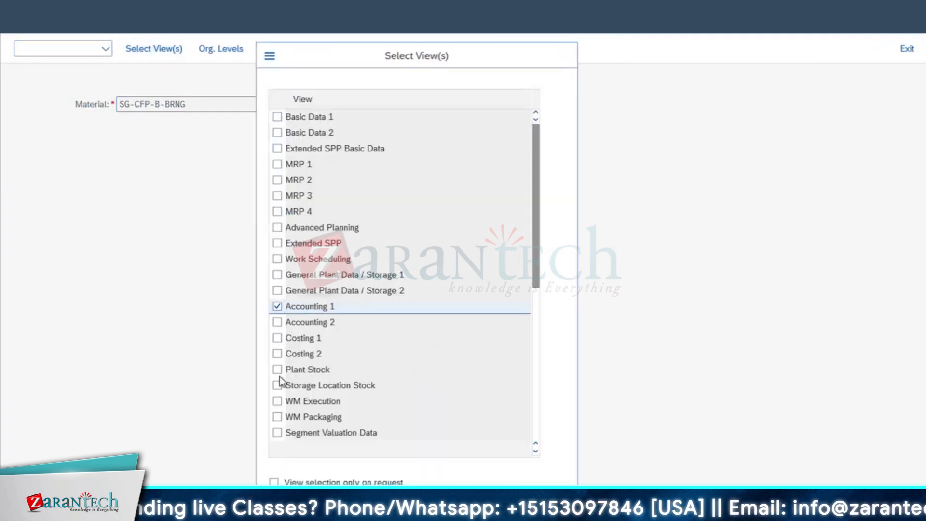
pyautogui.press('Return')
pyautogui.write('1710')
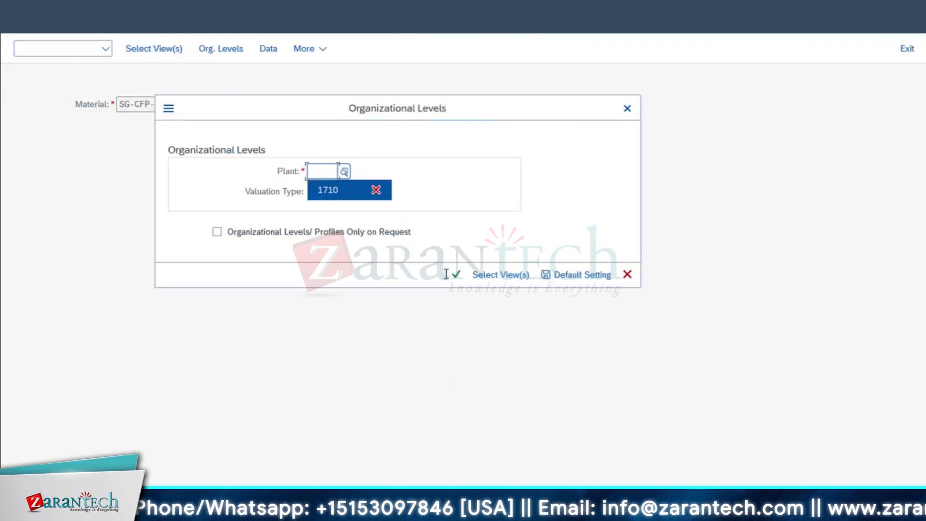
pyautogui.click(459, 274)
pyautogui.scroll(-5, 251, 387)
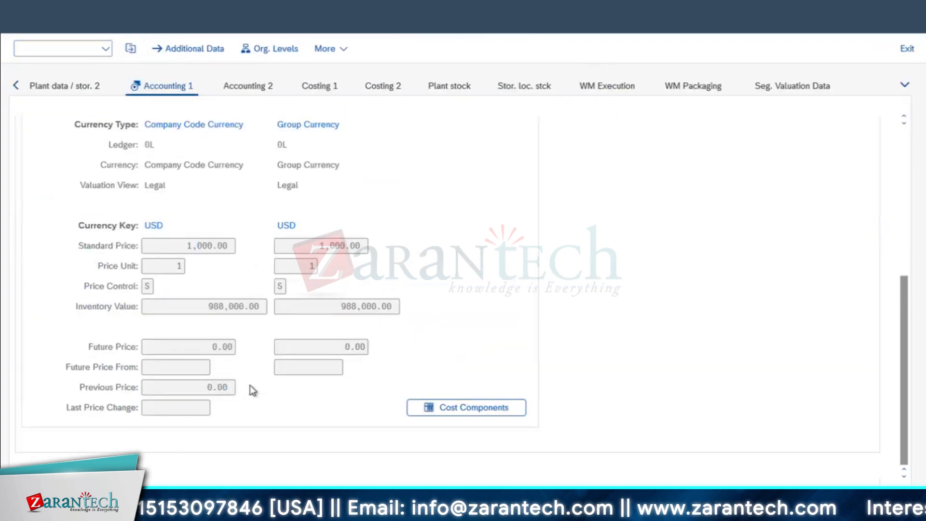
pyautogui.doubleClick(196, 244)
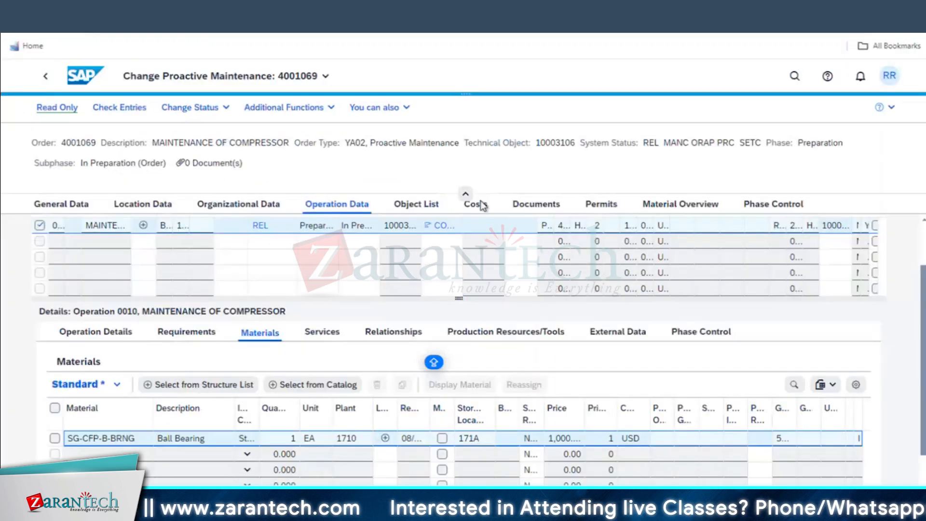
pyautogui.click(475, 204)
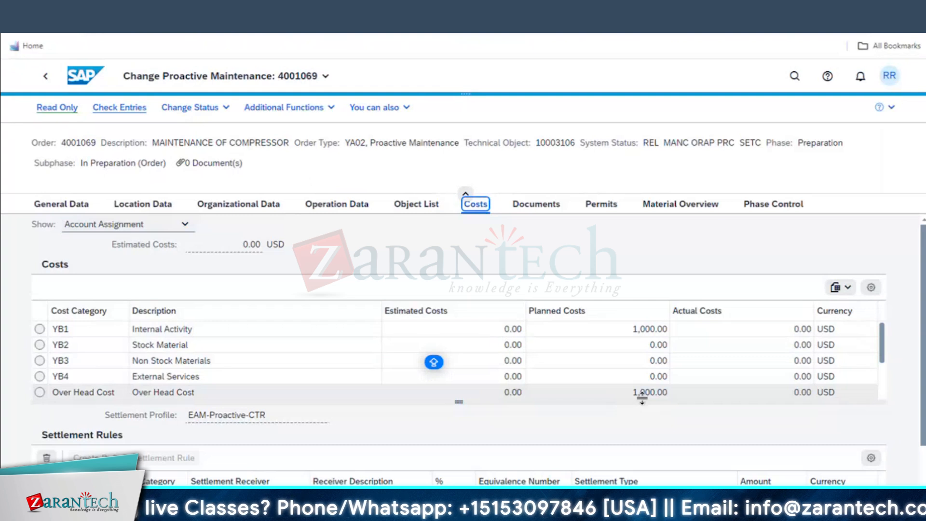
# Check the Change Status list from General Data without changes, then return to Operation Data
pyautogui.click(88, 206)
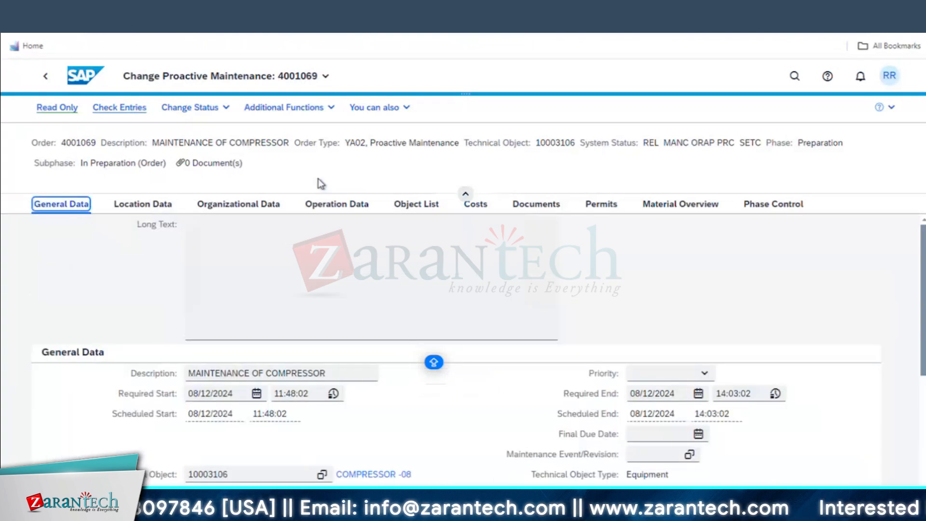
pyautogui.click(217, 109)
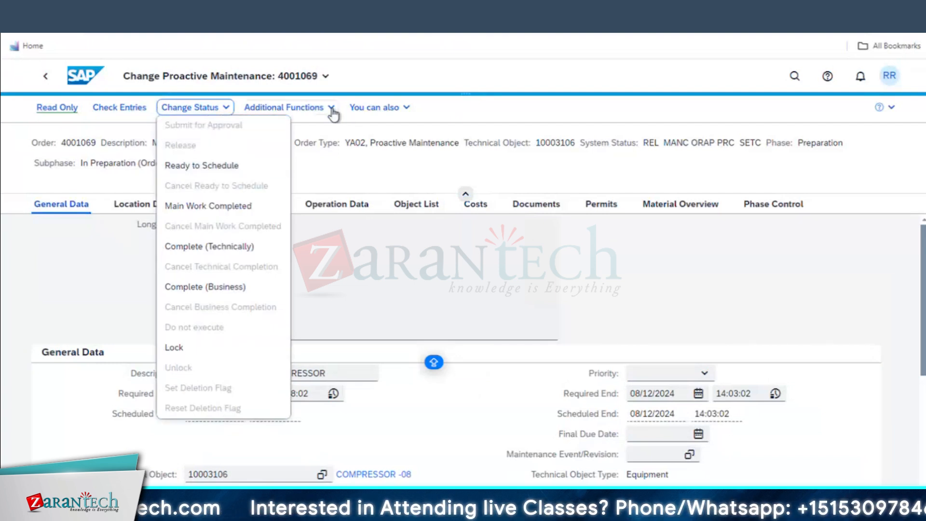
pyautogui.click(434, 360)
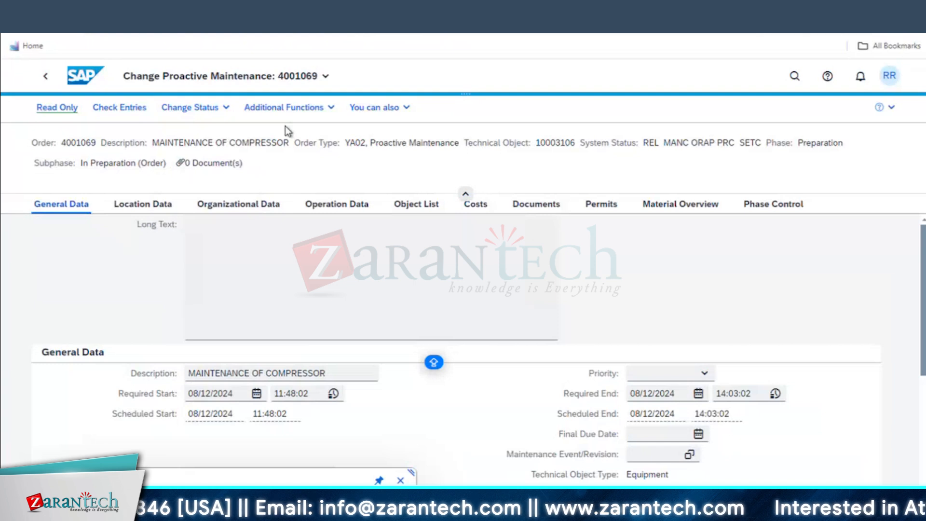
pyautogui.click(360, 205)
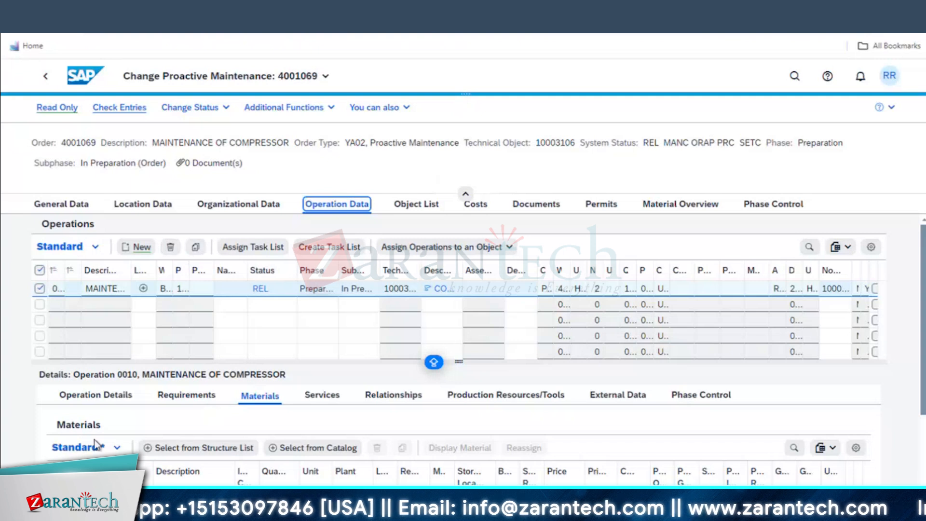
# Widen the Subphase and Phase columns to show Preparation / In Preparation, and open Additional Functions
pyautogui.scroll(-2, 183, 472)
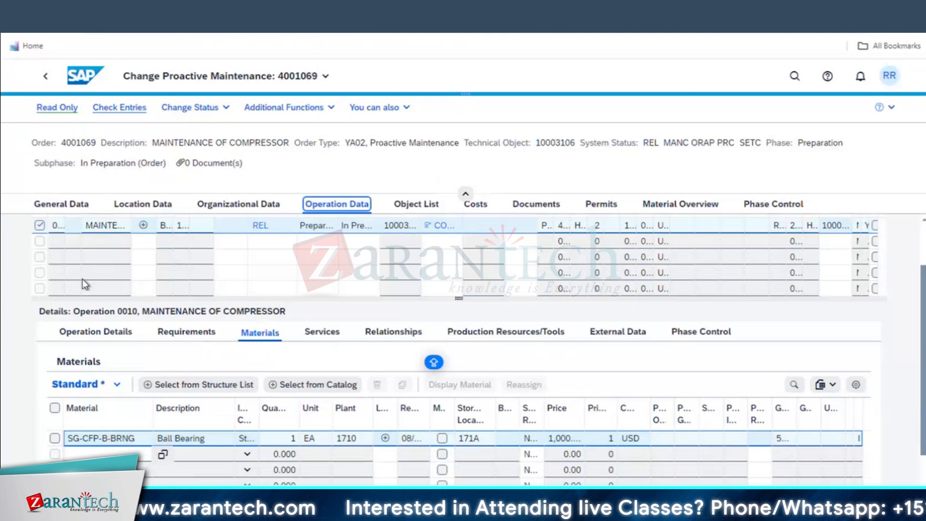
pyautogui.scroll(2, 369, 361)
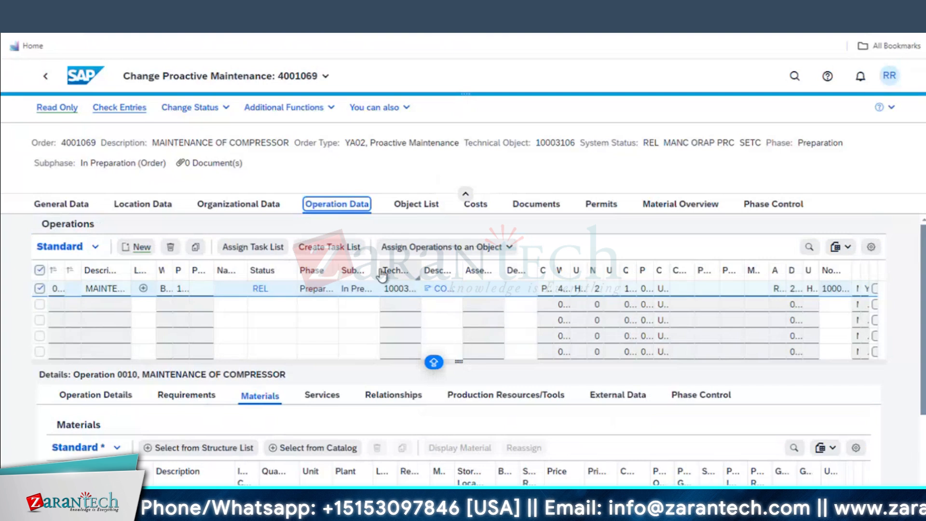
pyautogui.moveTo(379, 263); pyautogui.dragTo(446, 261)
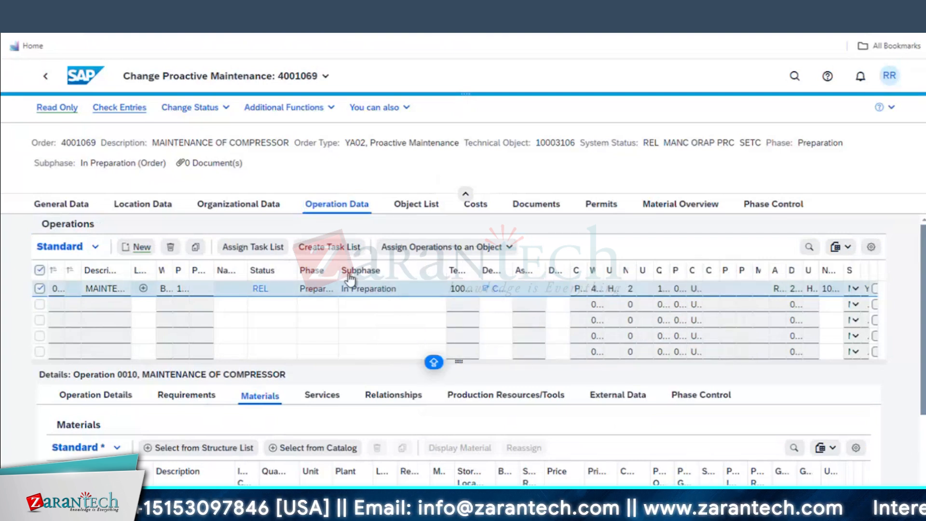
pyautogui.moveTo(339, 264); pyautogui.dragTo(388, 264)
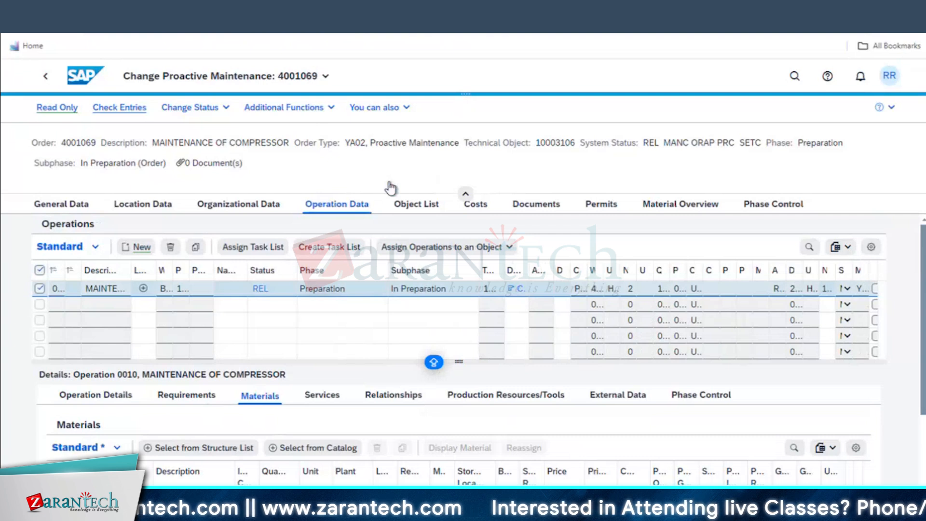
pyautogui.click(313, 108)
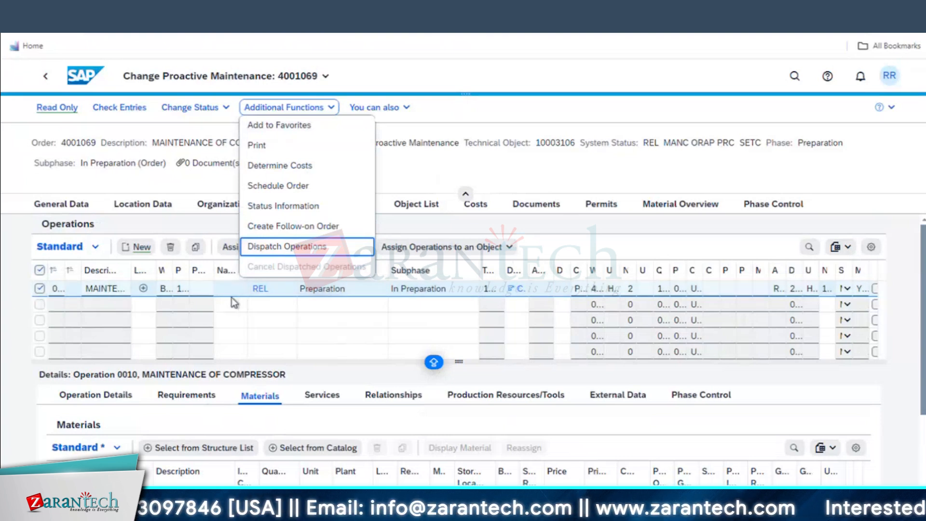
# Dispatch order 4001069's operations and check what the REL DSPT system status means
pyautogui.click(288, 246)
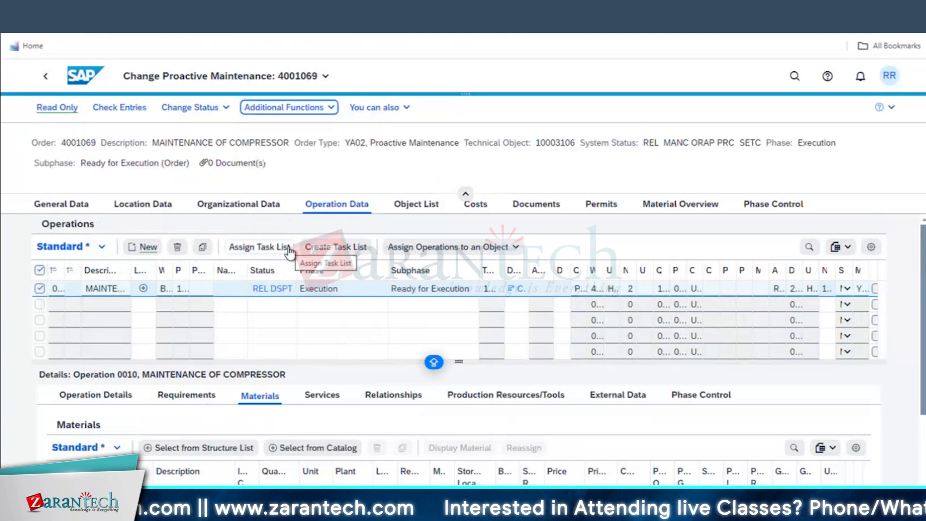
pyautogui.click(291, 290)
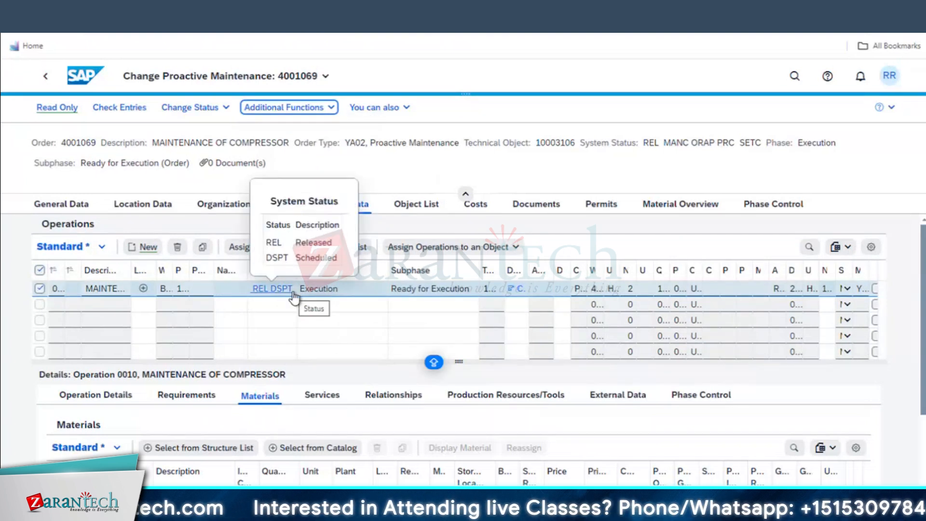
pyautogui.moveTo(268, 294)
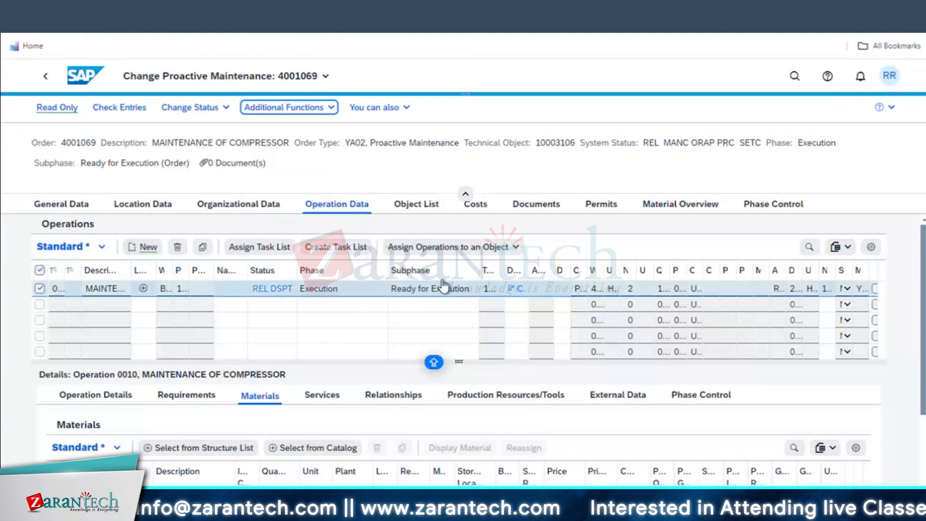
pyautogui.press('super+Tab')
# Enter EXECUTION in B28 and READY FOR EXECUTION in C28 of the notes, then return to SAP
pyautogui.click(103, 370)
pyautogui.write('EXECUTION')
pyautogui.press('Tab')
pyautogui.write('READ')
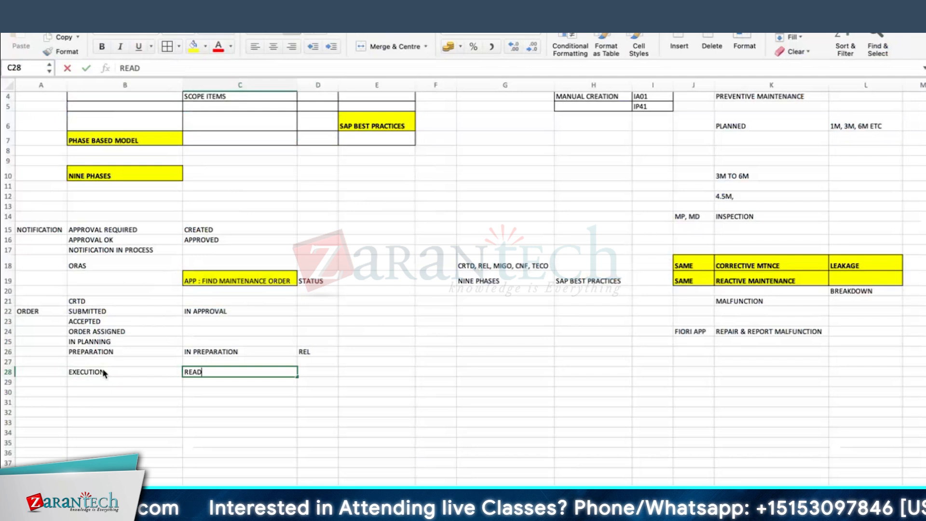
pyautogui.write('T FOR EX')
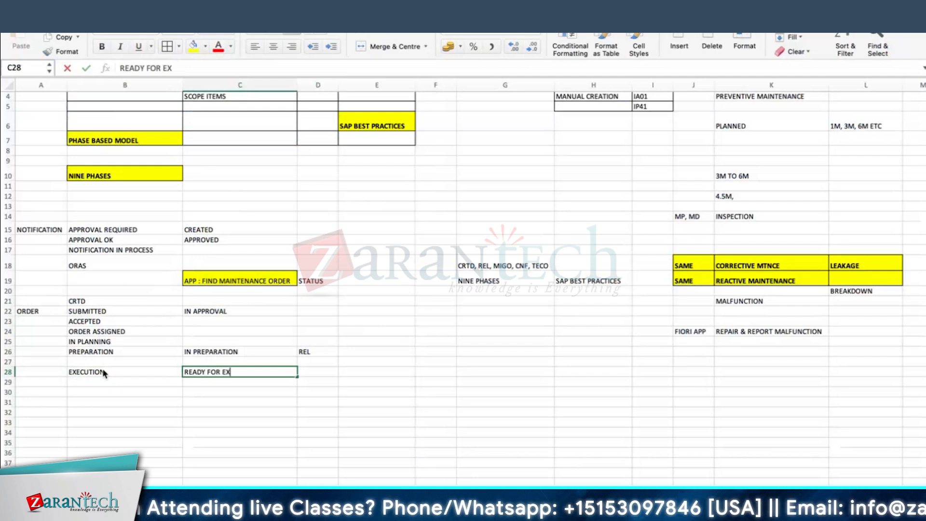
pyautogui.write('ECUTION')
pyautogui.press('Return')
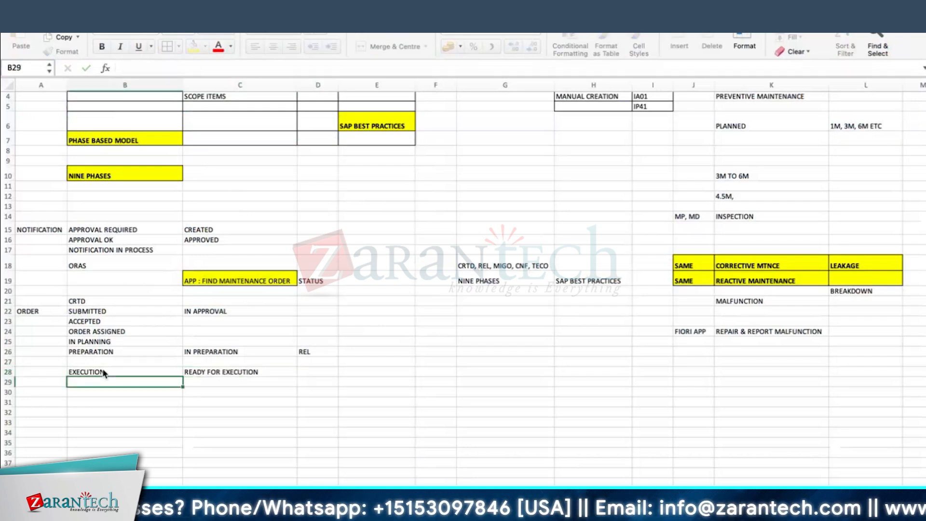
pyautogui.hotkey('ctrl', 'Right')
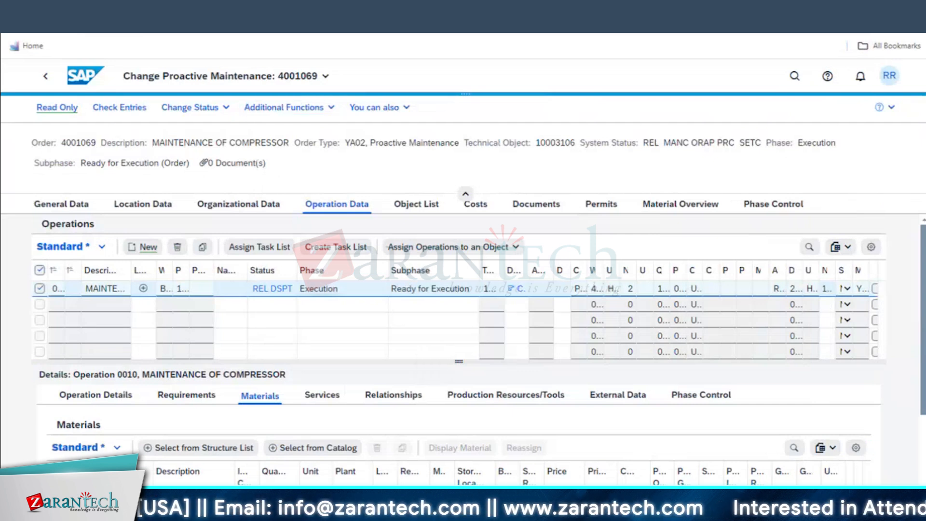
# Close the order's messages popup and start editing cell D28 in the Excel notes
pyautogui.click(416, 298)
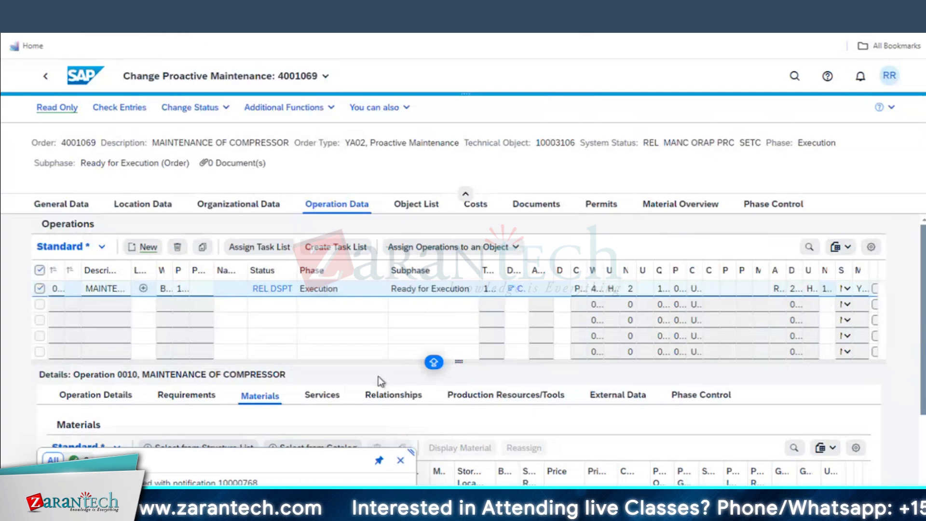
pyautogui.click(401, 461)
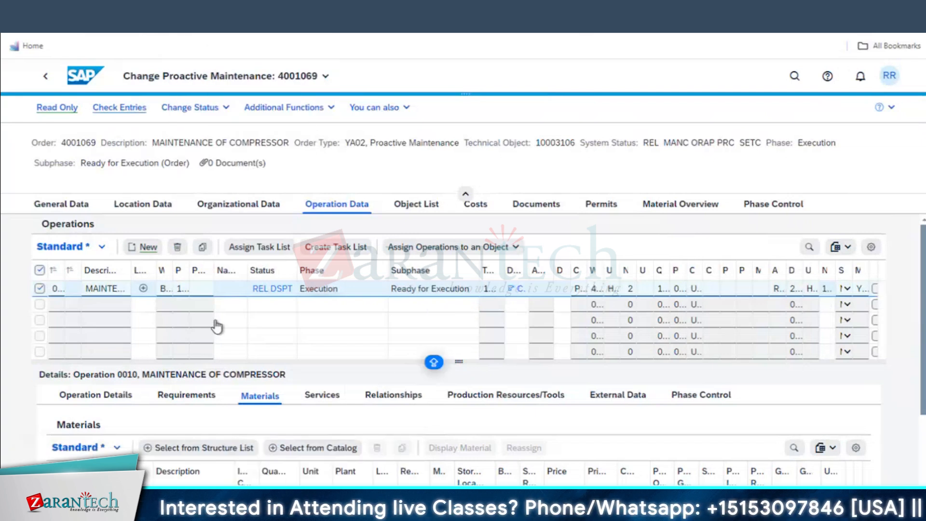
pyautogui.press('super+Tab')
pyautogui.doubleClick(318, 371)
# Enter MIGO in D28 with GOODS ISSUE beside it in E28
pyautogui.write('MIGO')
pyautogui.scroll(-1, 355, 367)
pyautogui.click(324, 377)
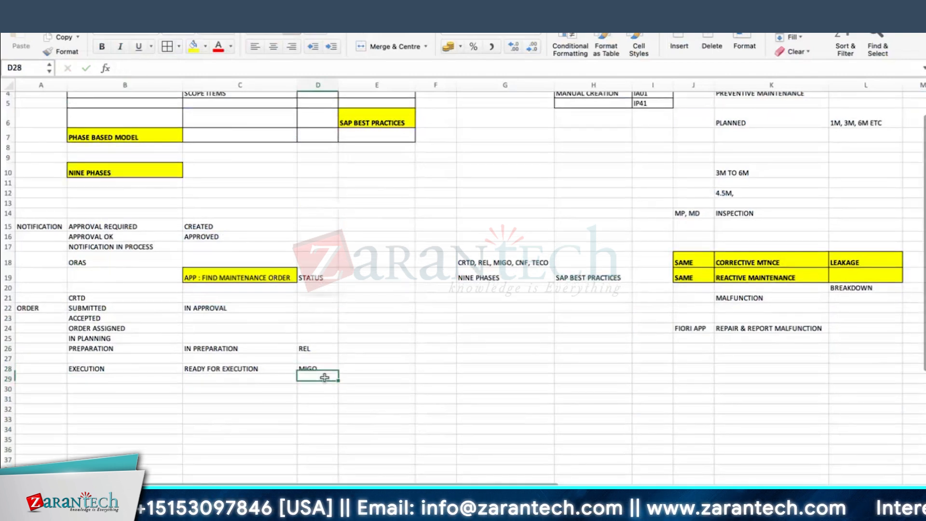
pyautogui.click(367, 368)
pyautogui.write('GOODS ISSUE')
pyautogui.press('Return')
# List the statuses CNF, TECO and CLSD in D29:D31
pyautogui.click(323, 377)
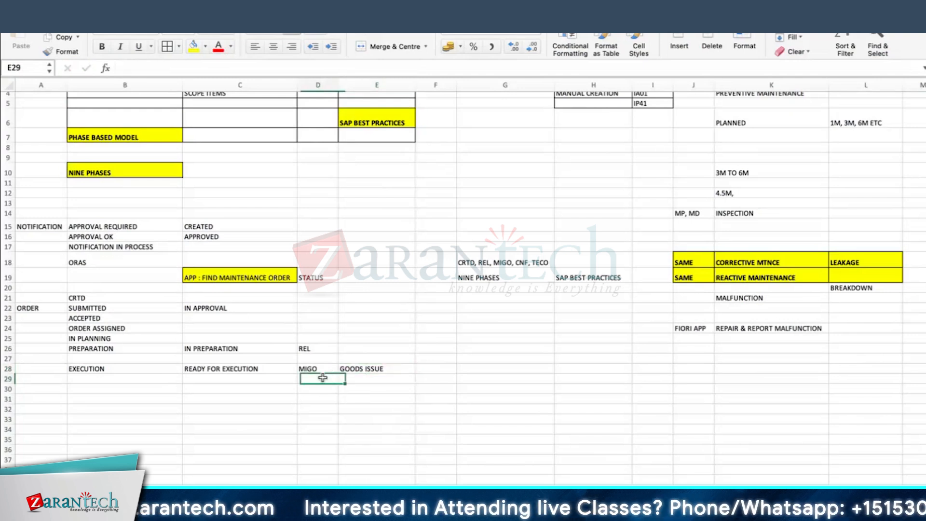
pyautogui.write('CNF')
pyautogui.press('Return')
pyautogui.write('TECO')
pyautogui.press('Return')
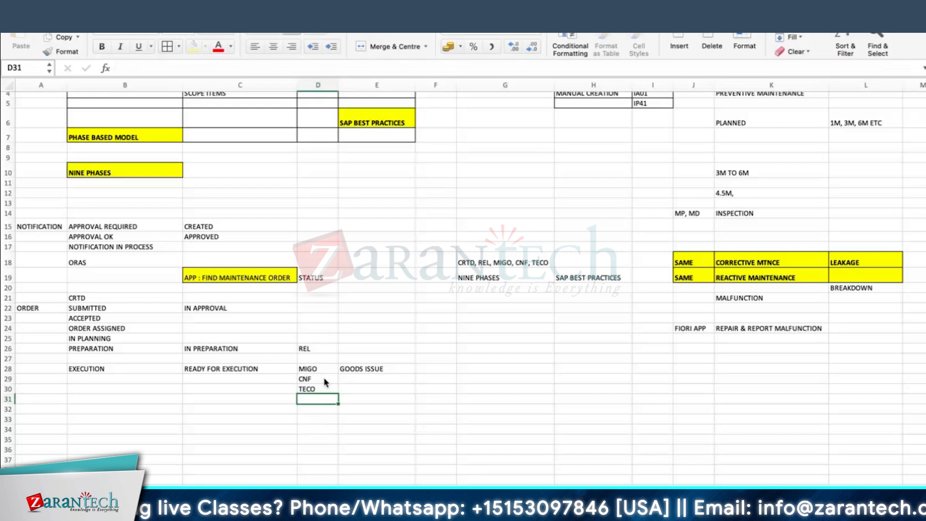
pyautogui.write('CLSD')
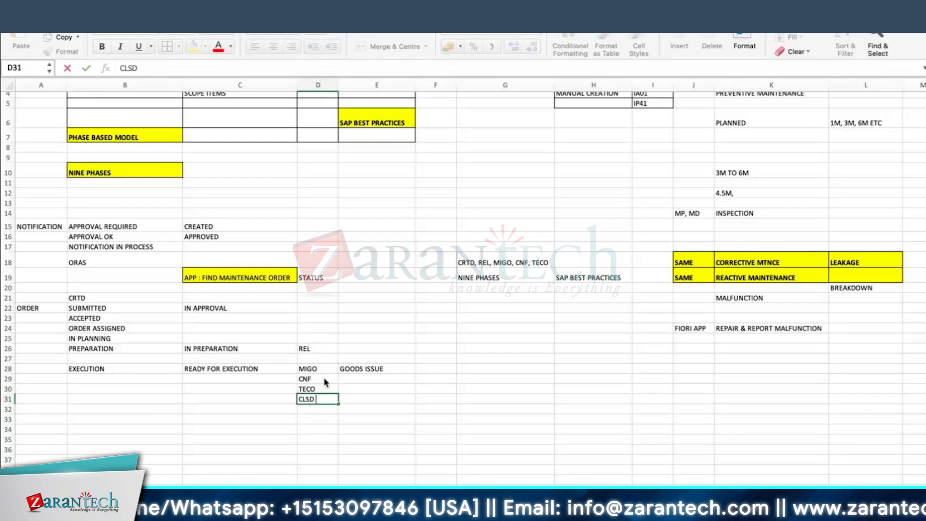
pyautogui.press('Return')
# Enter APP : PERFORM MAINTENANCE JOBS in C20 and widen column C to fit
pyautogui.scroll(-1, 326, 383)
pyautogui.click(81, 362)
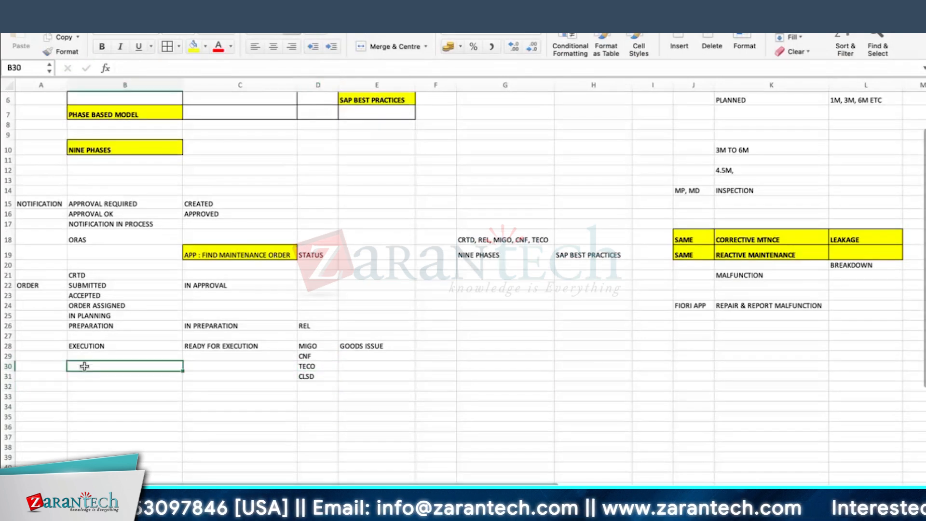
pyautogui.write('P')
pyautogui.press('BackSpace')
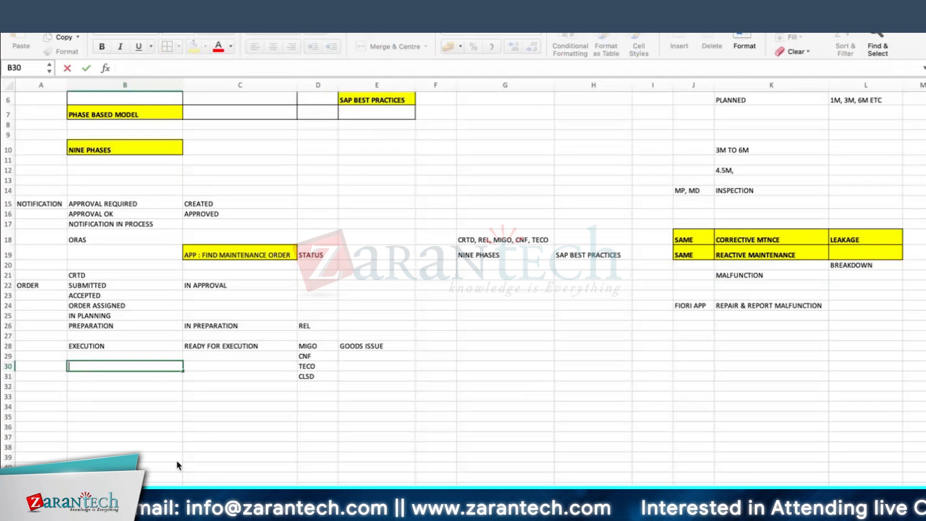
pyautogui.click(215, 356)
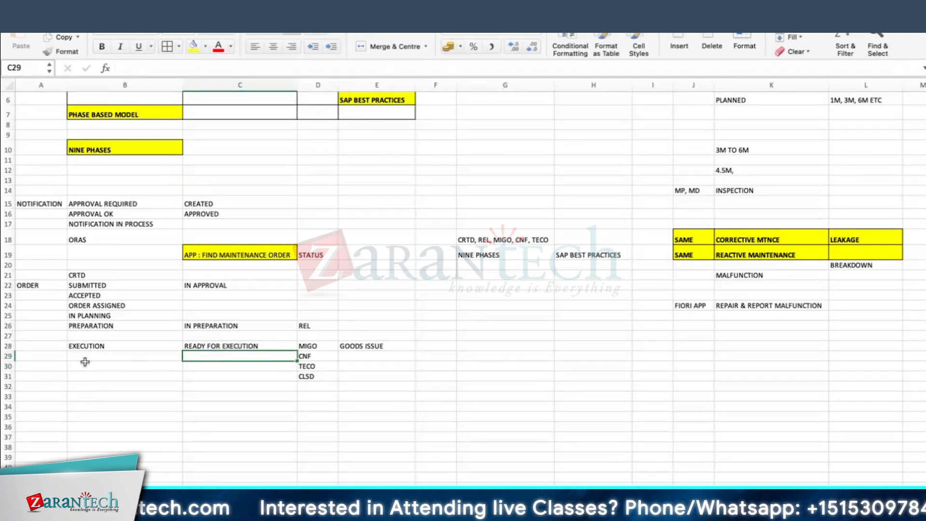
pyautogui.click(226, 265)
pyautogui.write('APP')
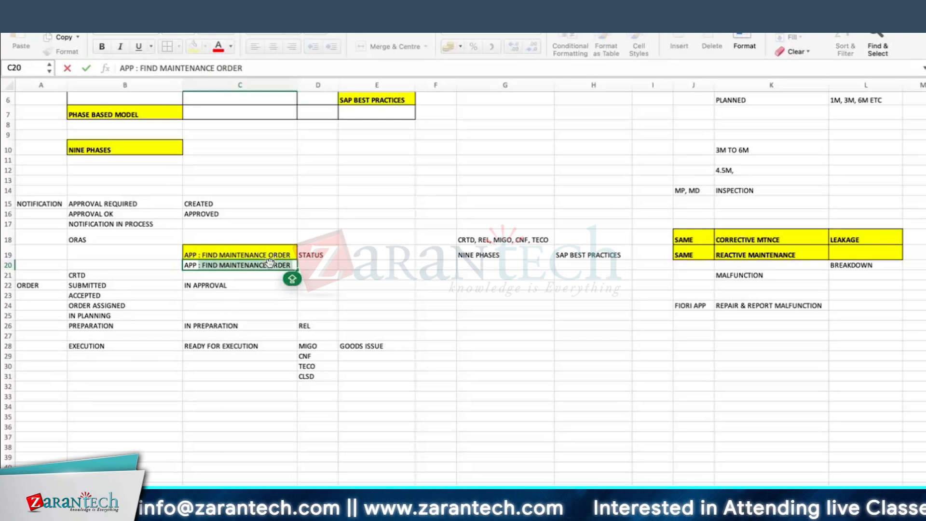
pyautogui.write(': PERFOR')
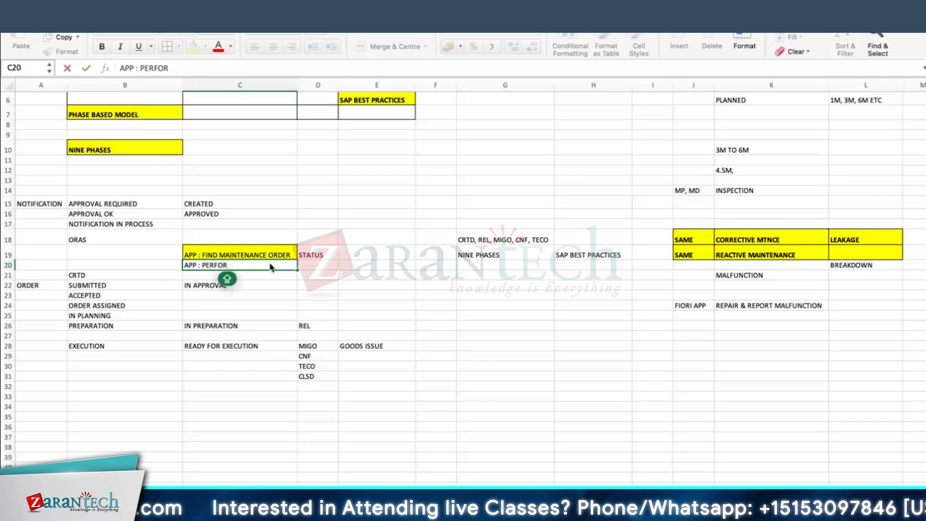
pyautogui.write('M MAINTENANCE ')
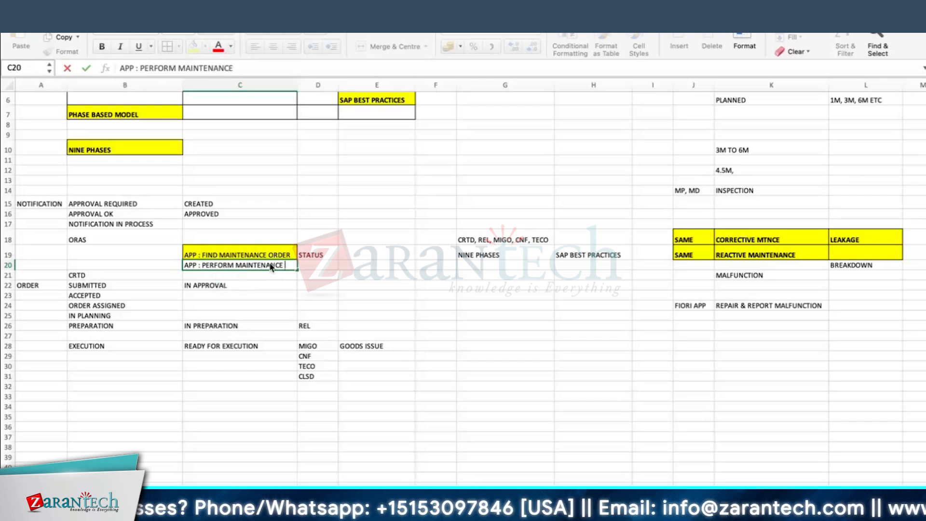
pyautogui.write('JOBS')
pyautogui.press('Return')
pyautogui.moveTo(298, 90); pyautogui.dragTo(340, 91)
# Make row 20 taller for the C20 app entry
pyautogui.click(231, 249)
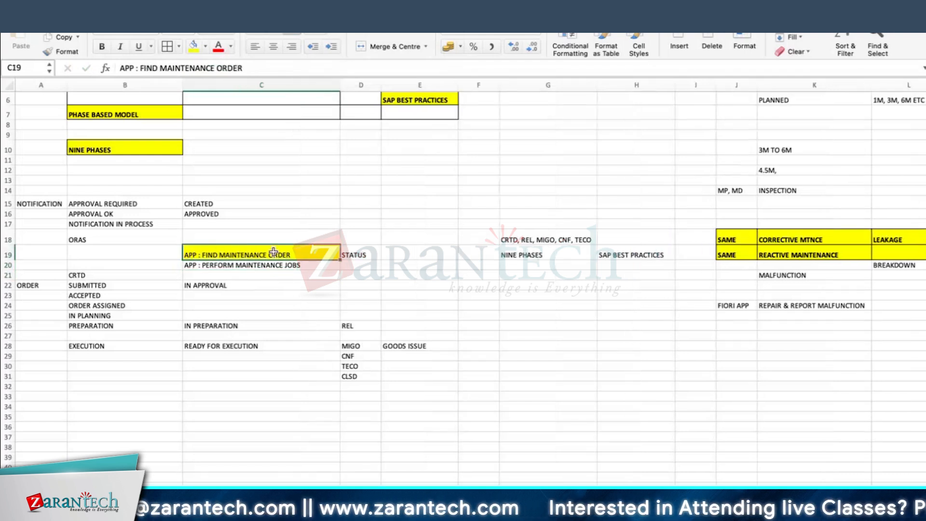
pyautogui.click(395, 241)
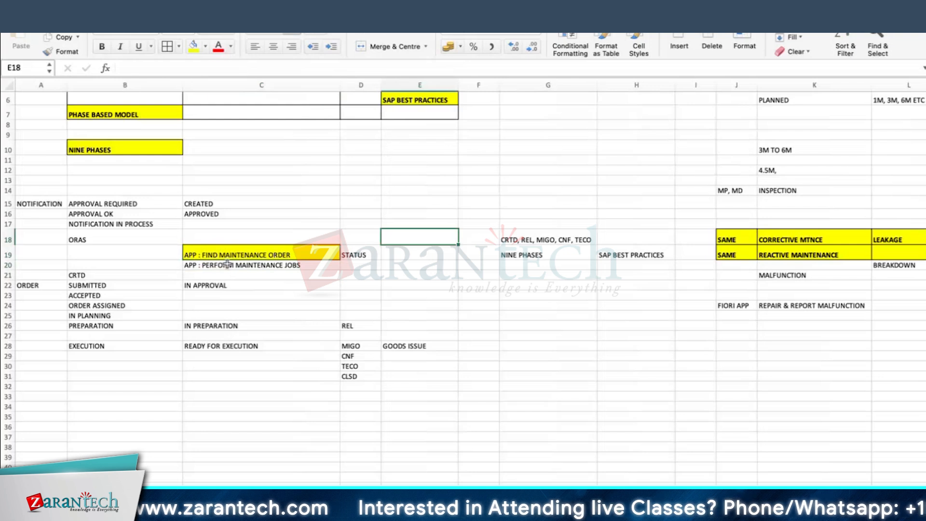
pyautogui.click(199, 256)
pyautogui.click(199, 264)
pyautogui.moveTo(7, 270); pyautogui.dragTo(7, 280)
# Fill the MIGO and CNF cells D28:D29 yellow
pyautogui.click(362, 368)
pyautogui.click(358, 356)
pyautogui.click(360, 367)
pyautogui.click(360, 376)
pyautogui.moveTo(354, 356); pyautogui.dragTo(359, 367)
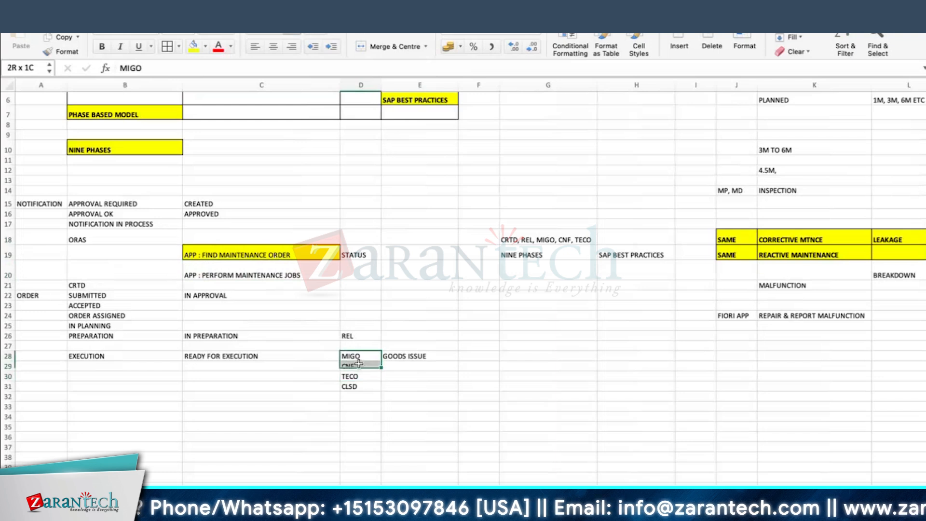
pyautogui.click(193, 49)
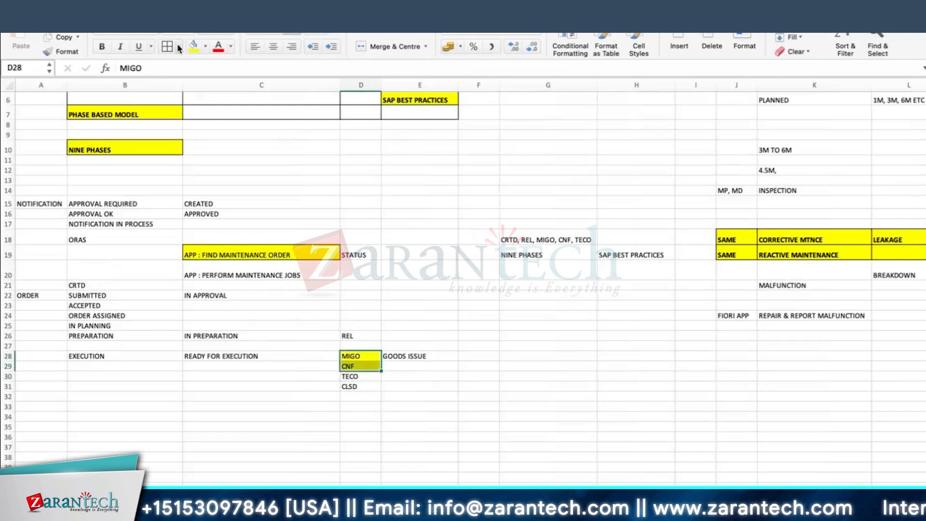
# Make C20 yellow, bold and a larger font size
pyautogui.click(220, 273)
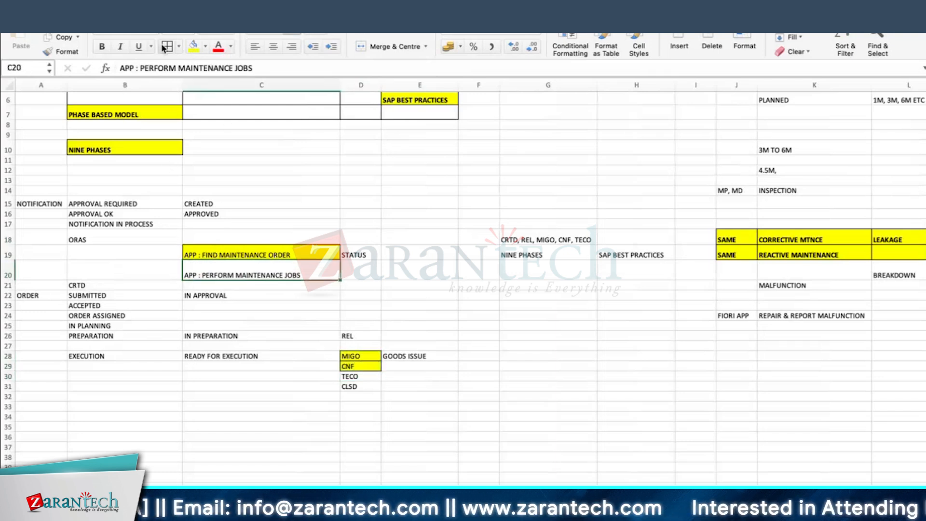
pyautogui.click(193, 46)
pyautogui.click(101, 47)
pyautogui.click(215, 34)
pyautogui.click(261, 416)
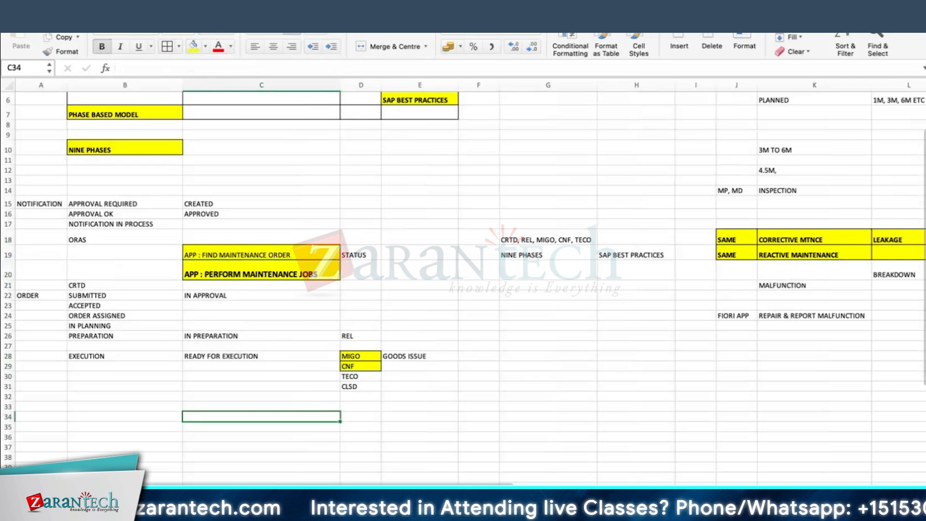
pyautogui.press('super+Tab')
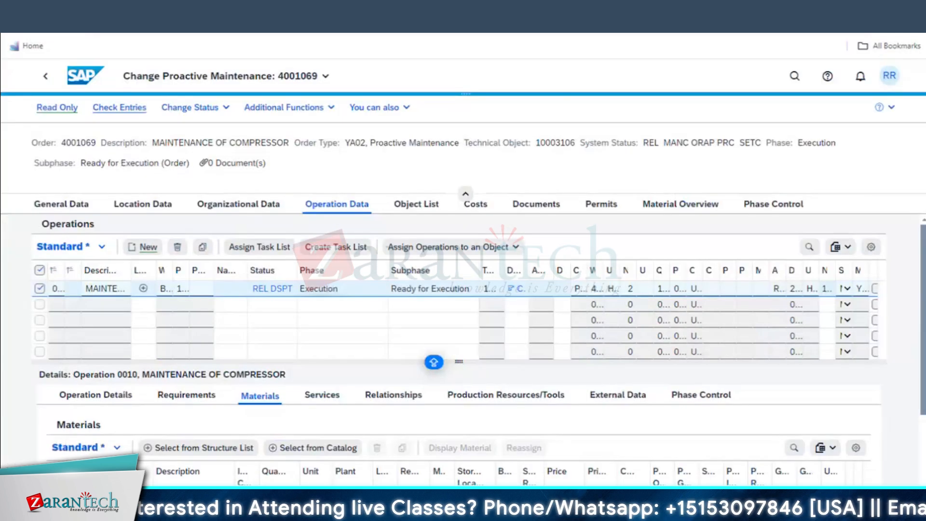
# Go back from order 4001069 to the launchpad home and open the app search box
pyautogui.hotkey('ctrl', 't')
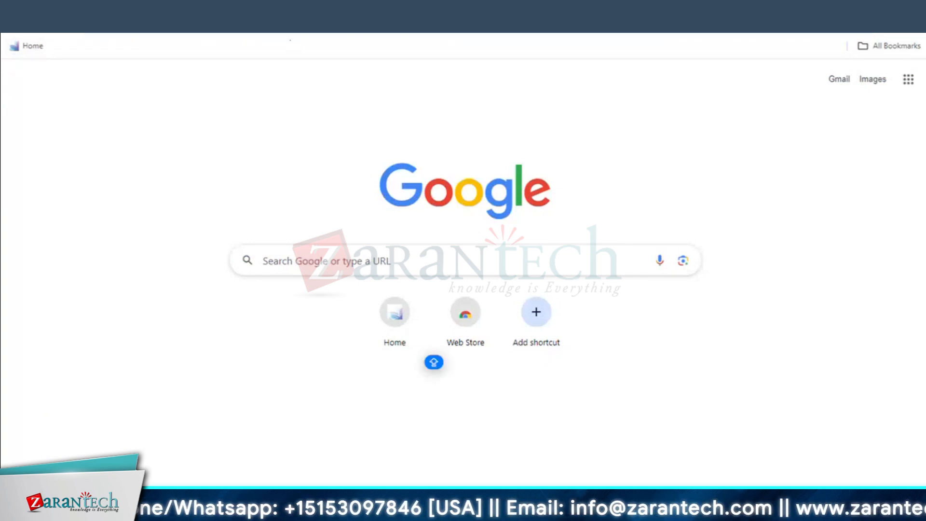
pyautogui.hotkey('ctrl', 'w')
pyautogui.click(47, 79)
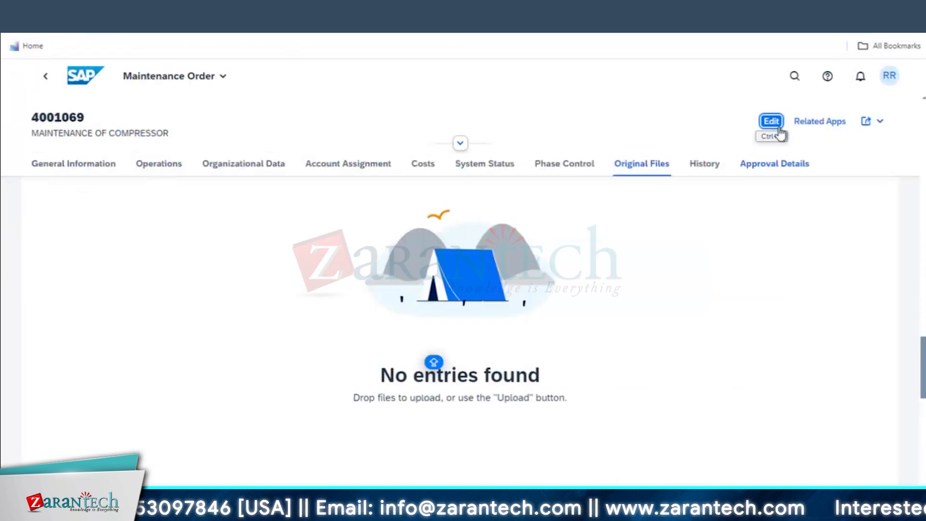
pyautogui.click(44, 77)
pyautogui.click(68, 79)
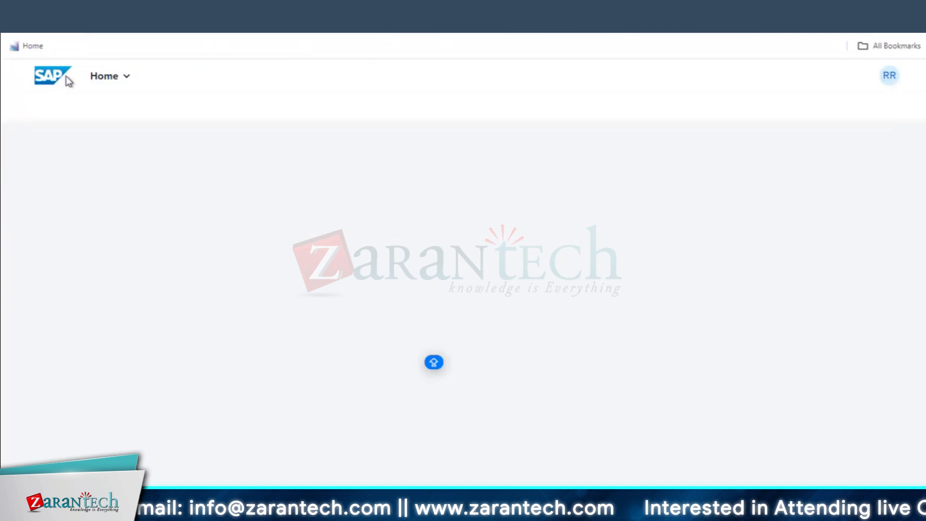
pyautogui.click(826, 77)
pyautogui.click(585, 81)
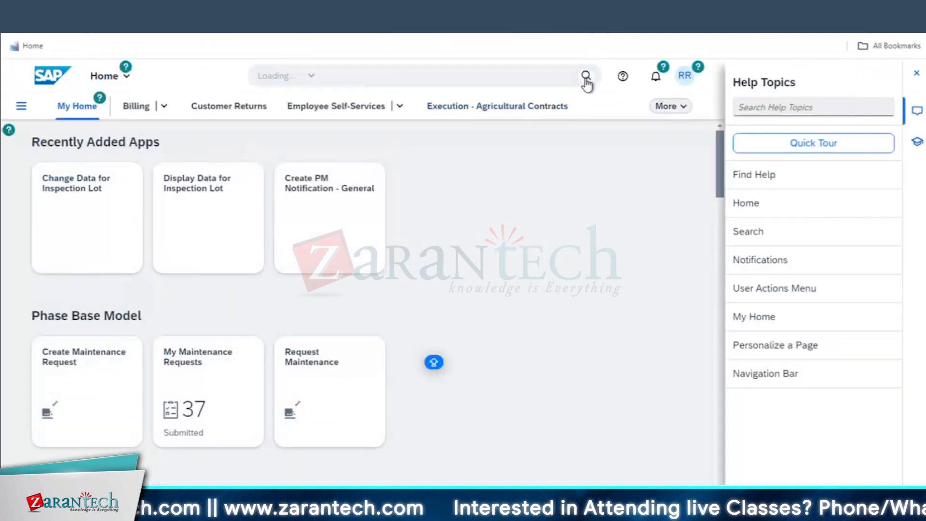
pyautogui.click(407, 72)
# Search PERFORM and open Perform Maintenance Jobs, closing its help topics panel
pyautogui.write('PERFORM')
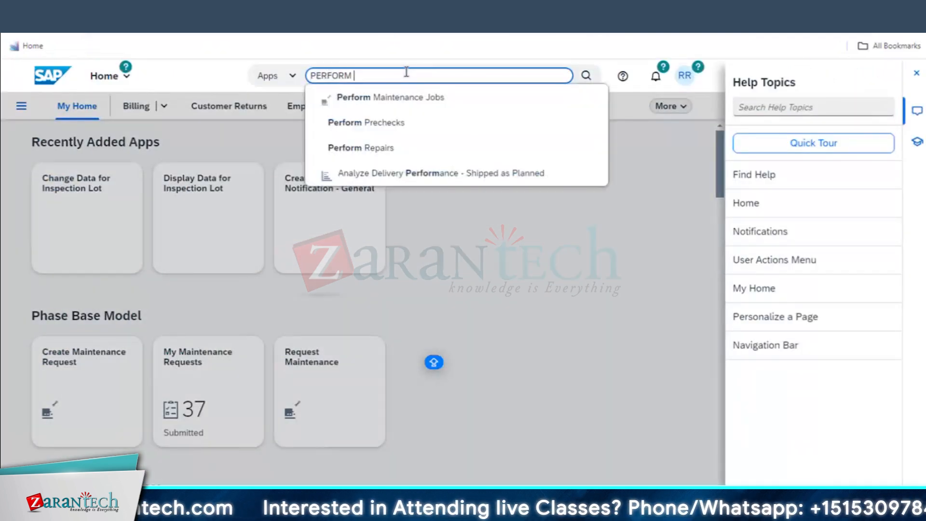
pyautogui.click(353, 100)
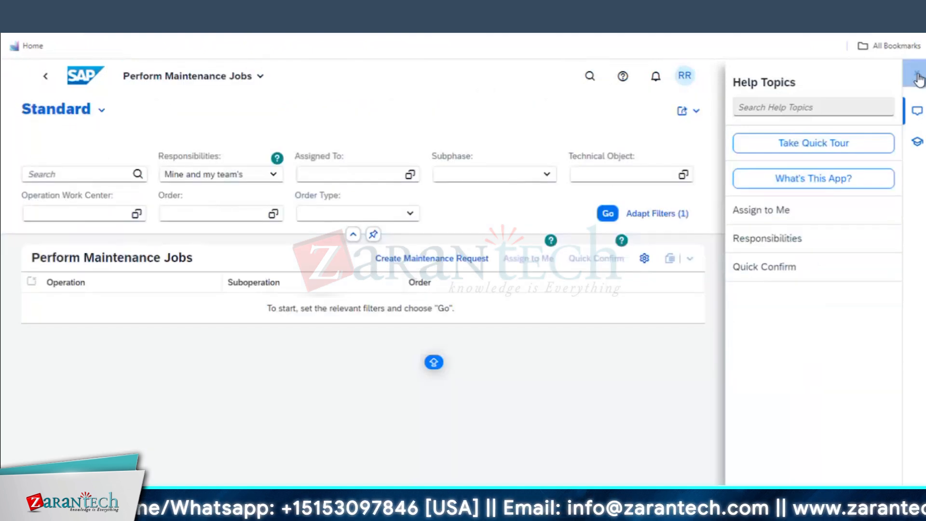
pyautogui.click(916, 74)
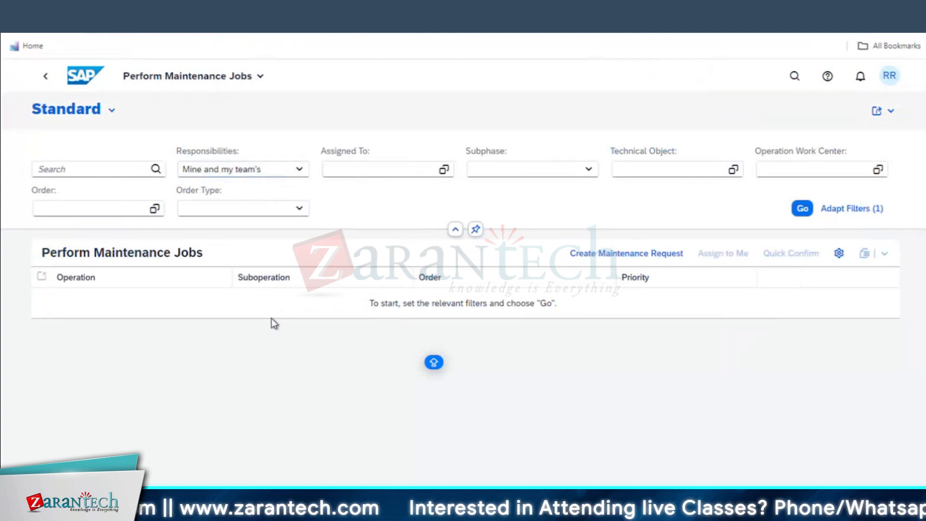
# Check the SAP Logon, Display Material, Display Equipment and Display IMG windows, then return to the app
pyautogui.moveTo(249, 518)
pyautogui.click(46, 463)
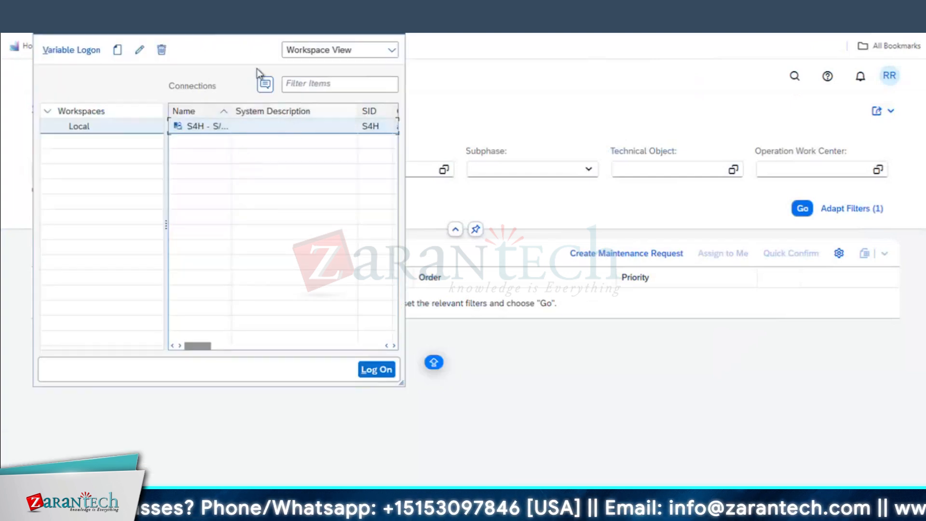
pyautogui.click(360, 34)
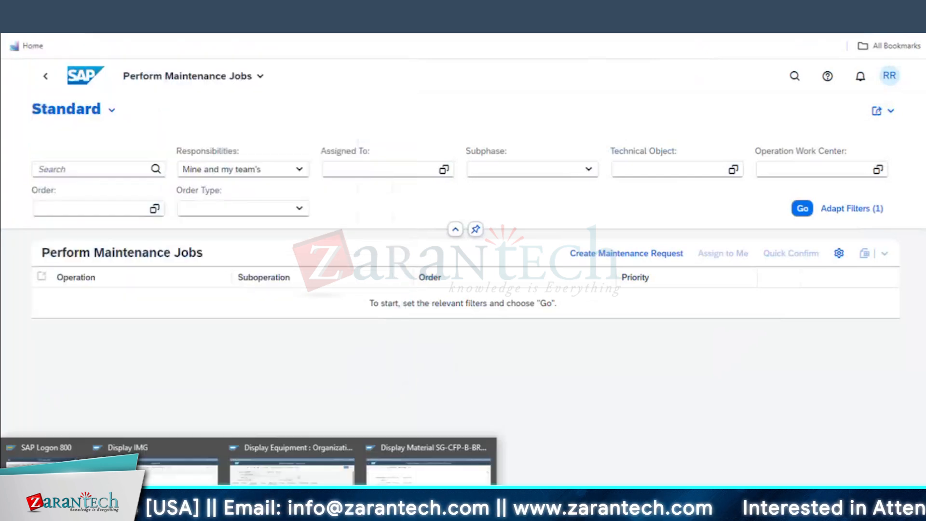
pyautogui.click(413, 480)
pyautogui.click(292, 470)
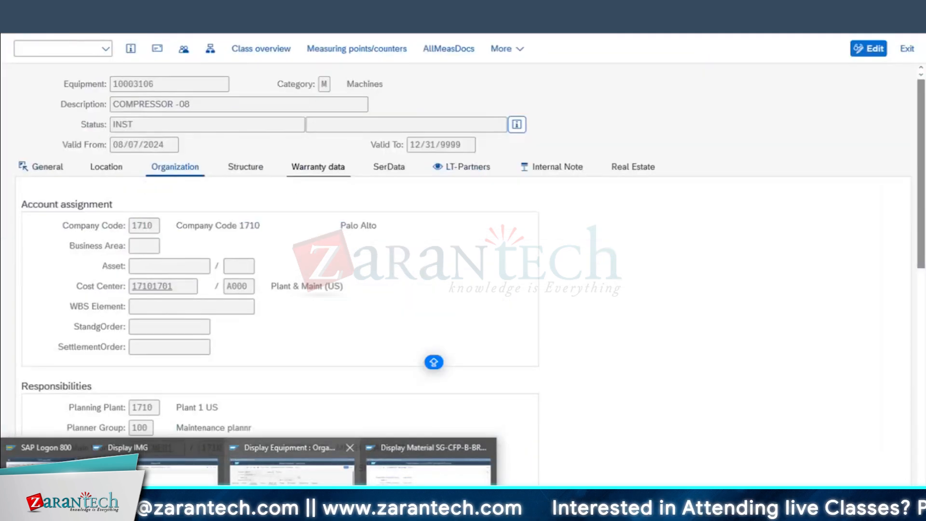
pyautogui.click(179, 469)
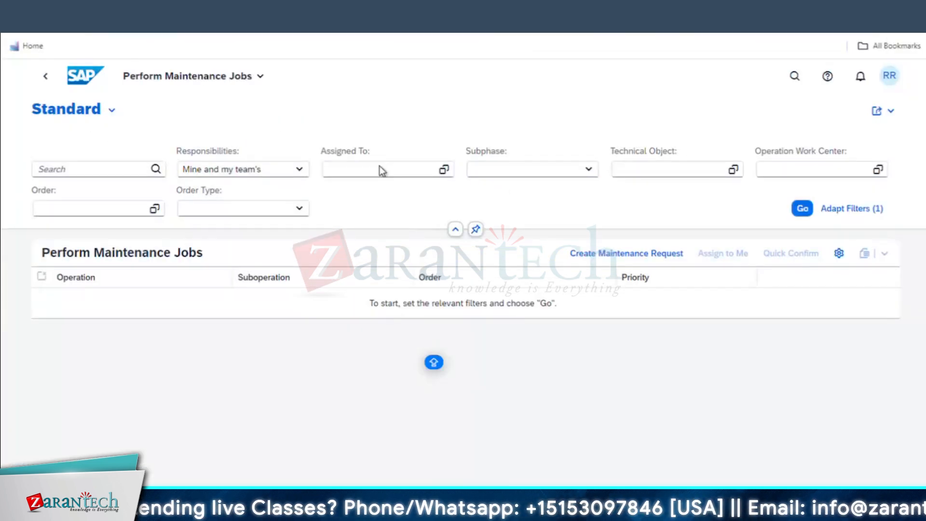
pyautogui.click(380, 168)
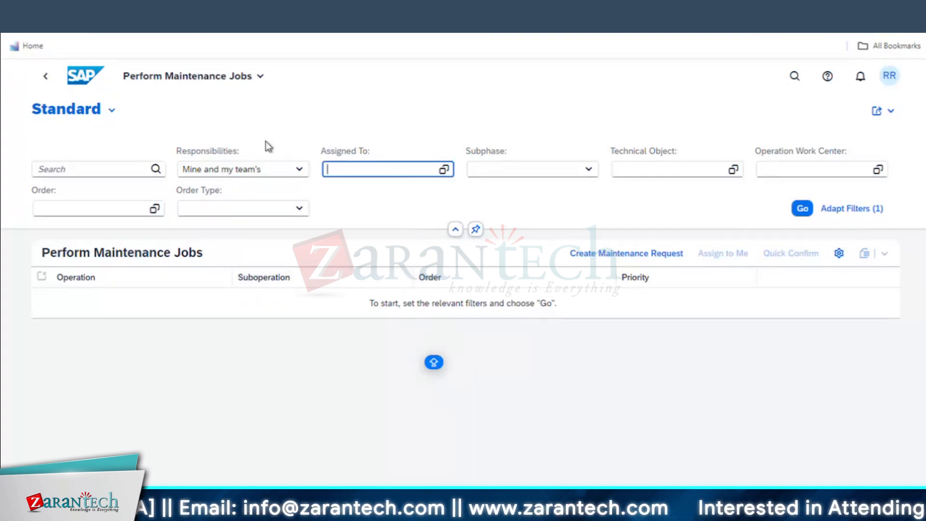
# Set Responsibilities to All Jobs to list 254 jobs, then pick Proactive Maintenance (YA02) order type
pyautogui.click(299, 169)
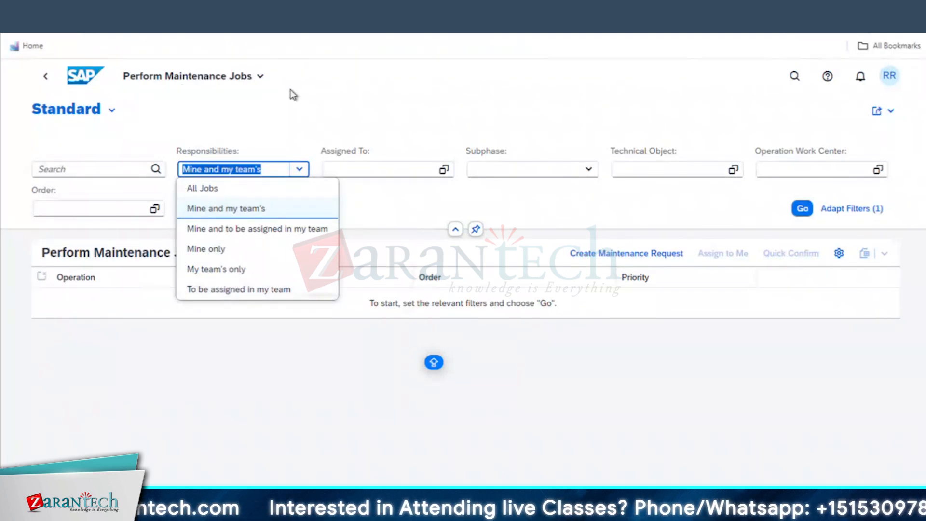
pyautogui.click(203, 188)
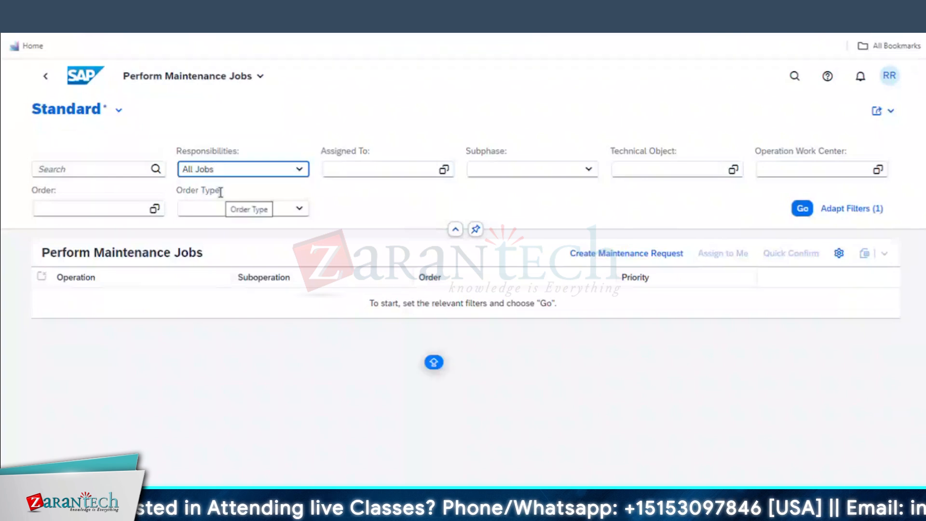
pyautogui.press('Return')
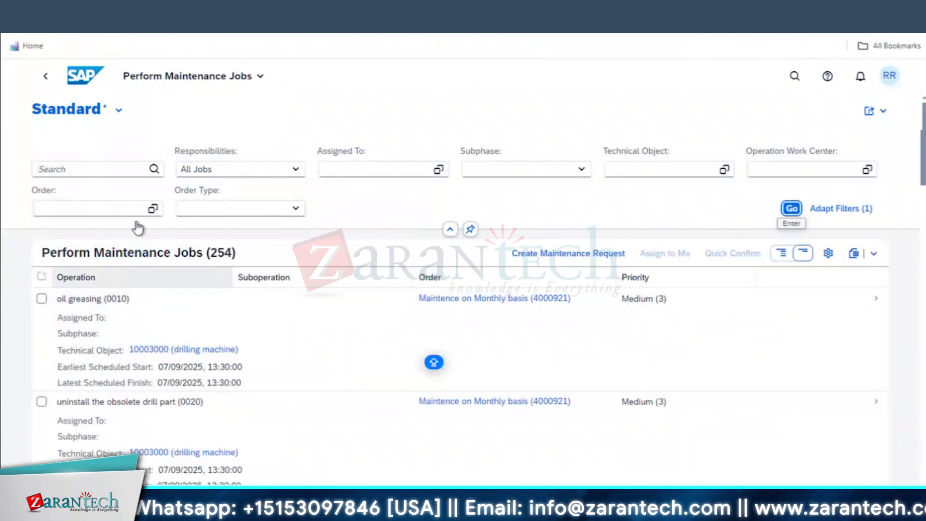
pyautogui.click(258, 208)
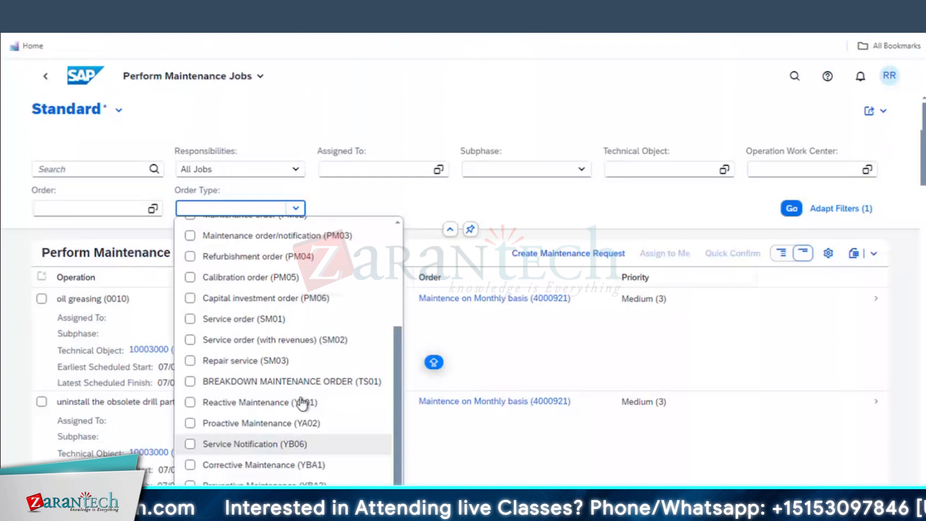
pyautogui.click(243, 424)
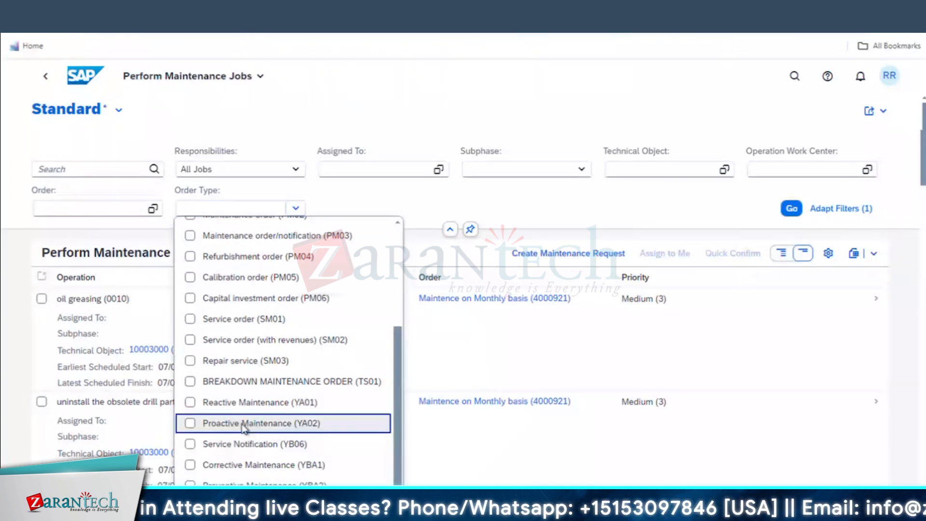
# Filter to Proactive Maintenance (13 jobs) and assign the compressor operation 0010 of order 4001069 to yourself
pyautogui.click(244, 424)
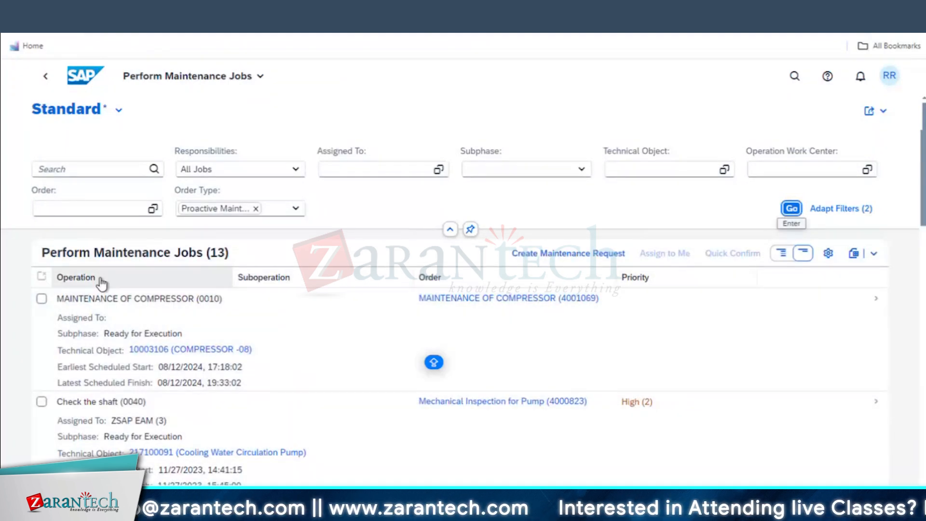
pyautogui.click(100, 278)
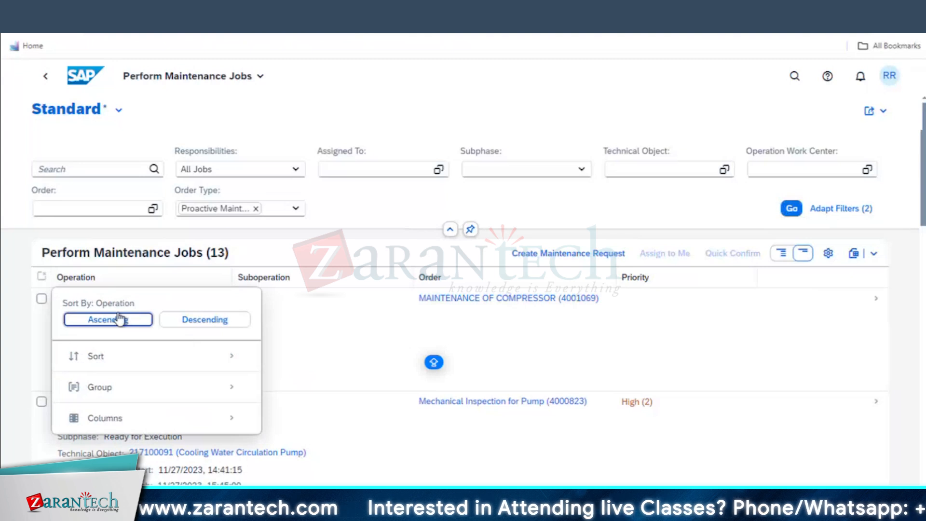
pyautogui.click(13, 314)
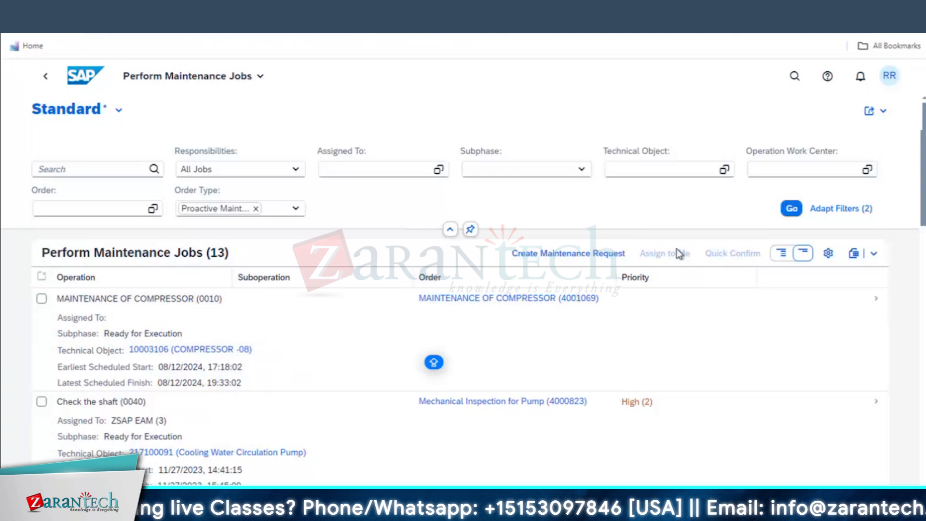
pyautogui.click(42, 300)
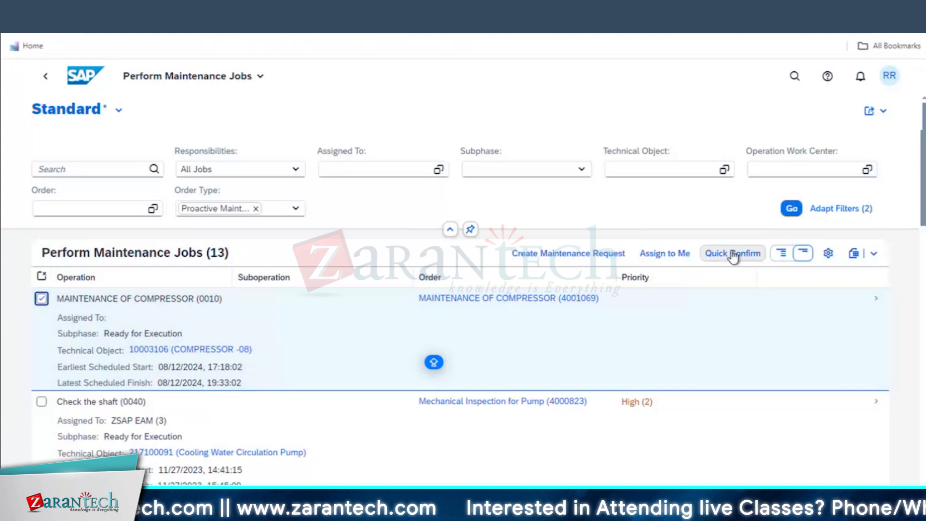
pyautogui.click(677, 259)
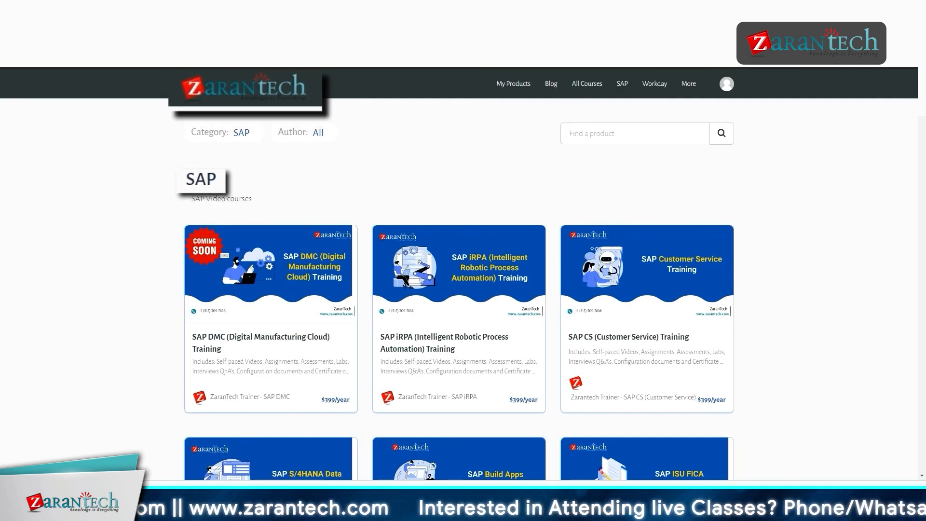
# Scroll the Zarantech SAP courses page down to the SAP DMC, SAP iRPA and SAP CS trainings
pyautogui.scroll(-1, 459, 270)
pyautogui.scroll(-3, 459, 270)
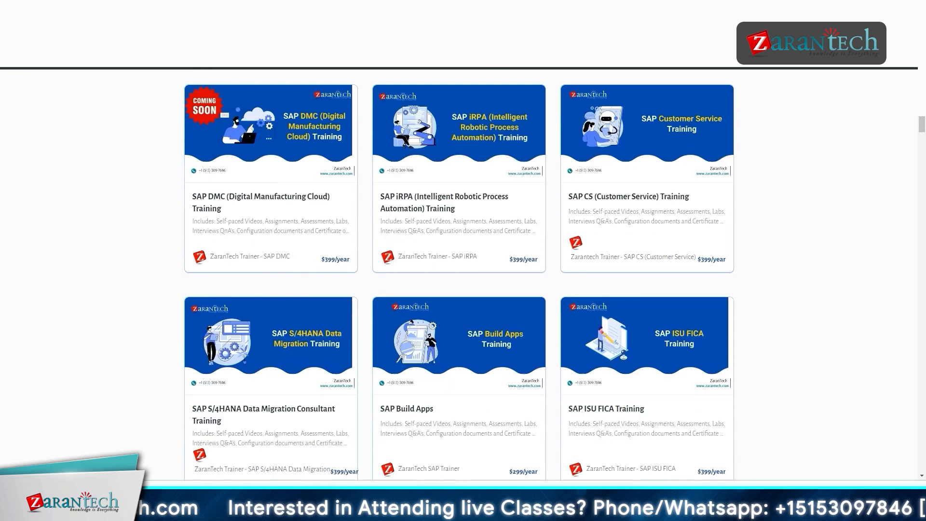
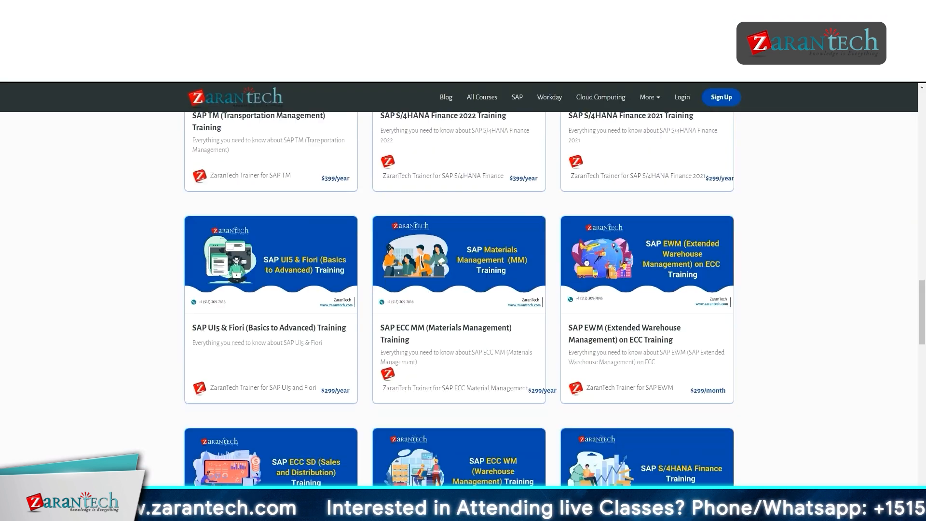
# Scroll the ZaranTech course catalogue down to the SAP ECC SD, ECC WM and S/4HANA Finance trainings
pyautogui.scroll(-4, 458, 299)
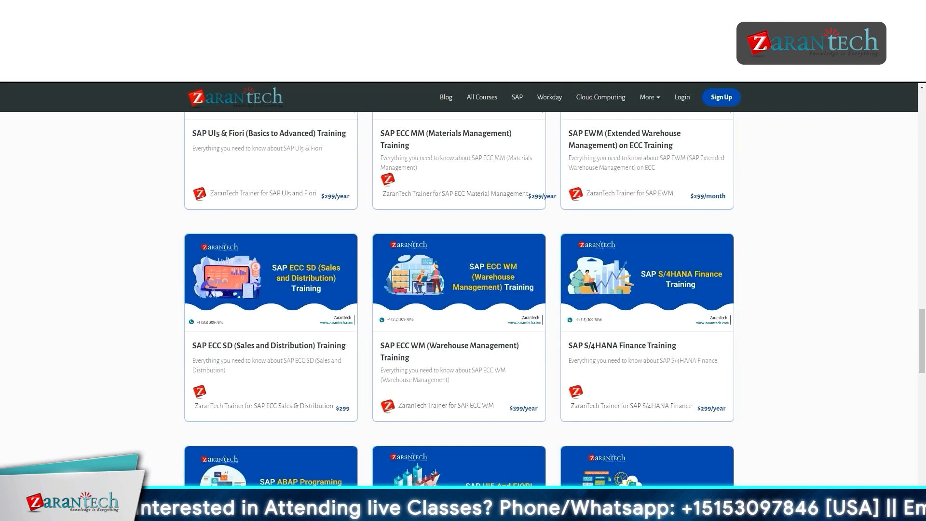
pyautogui.scroll(-3, 458, 299)
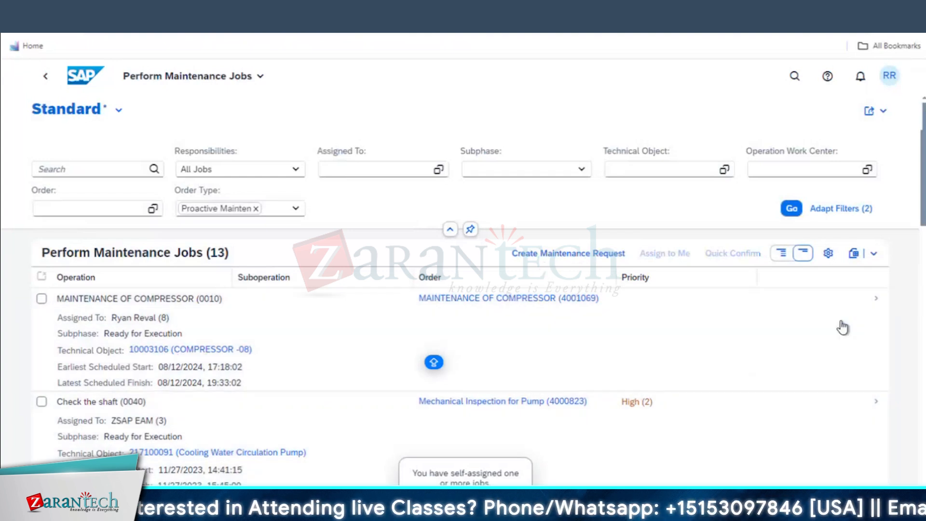
# Check the job list's export and view settings, then open job 0010 Maintenance of Compressor
pyautogui.click(874, 256)
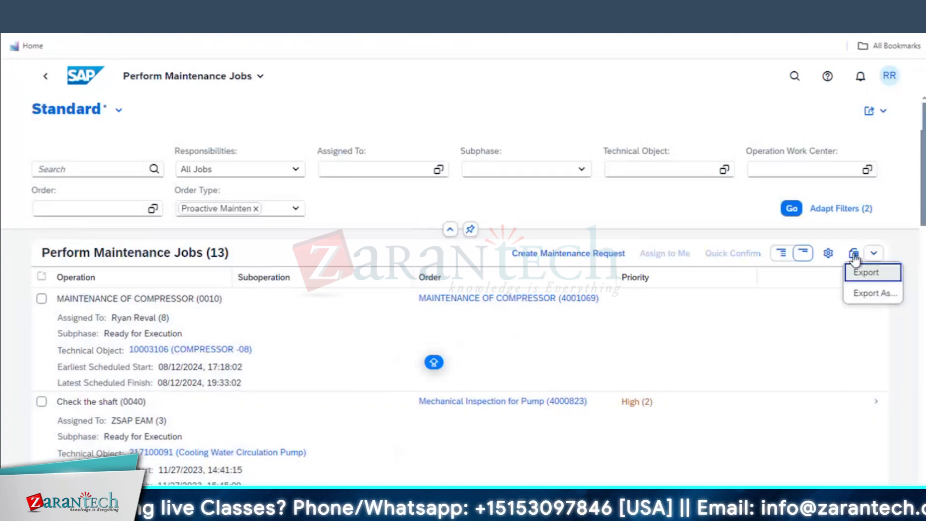
pyautogui.click(828, 253)
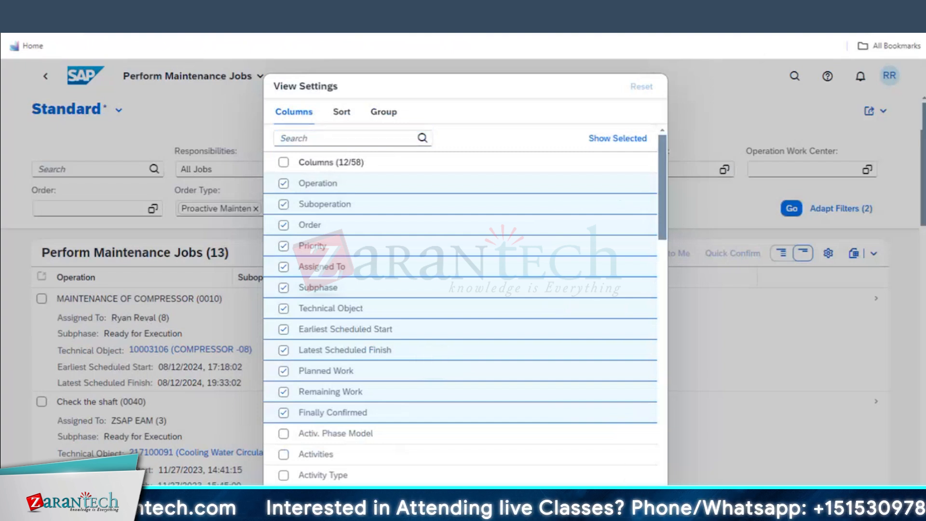
pyautogui.press('Escape')
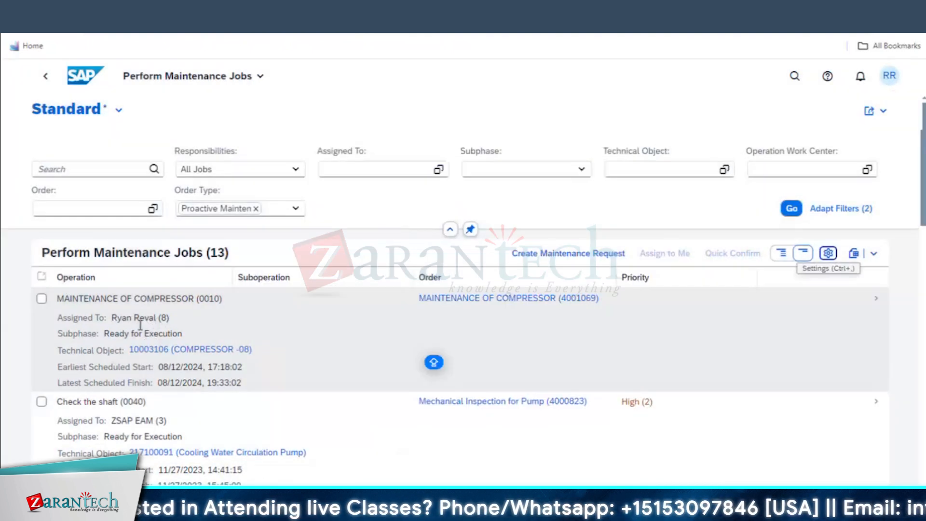
pyautogui.click(878, 302)
pyautogui.click(545, 323)
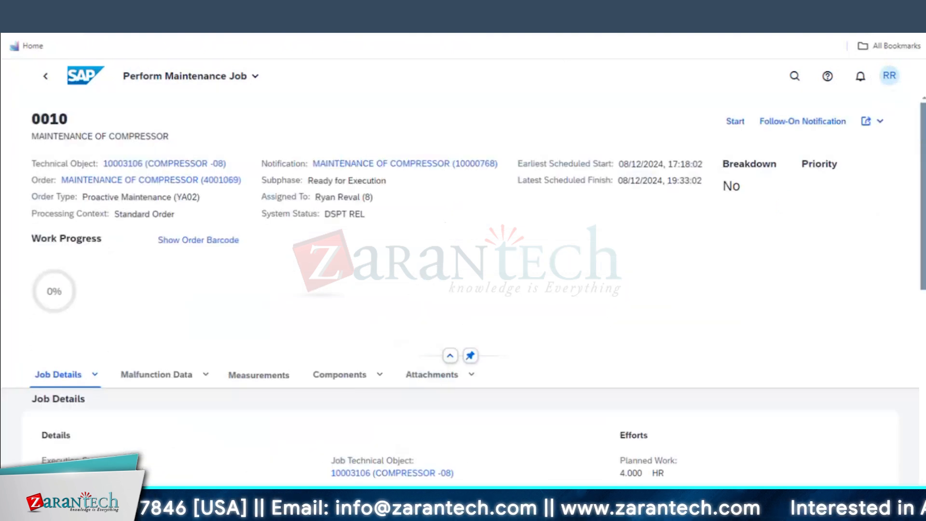
# In SAP GUI, go back to SAP Easy Access and start transaction PA30
pyautogui.moveTo(284, 512)
pyautogui.click(428, 497)
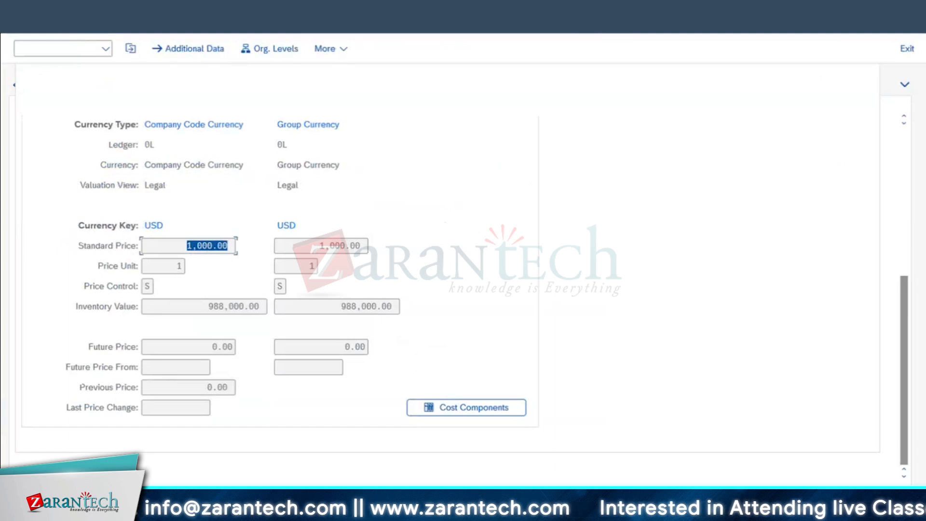
pyautogui.click(22, 20)
pyautogui.click(22, 20)
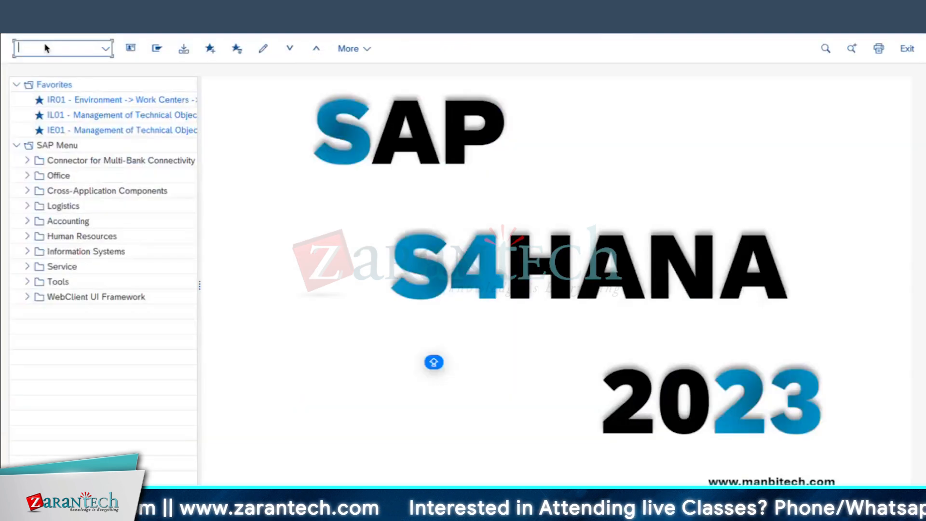
pyautogui.click(49, 50)
pyautogui.write('PA30')
pyautogui.press('Return')
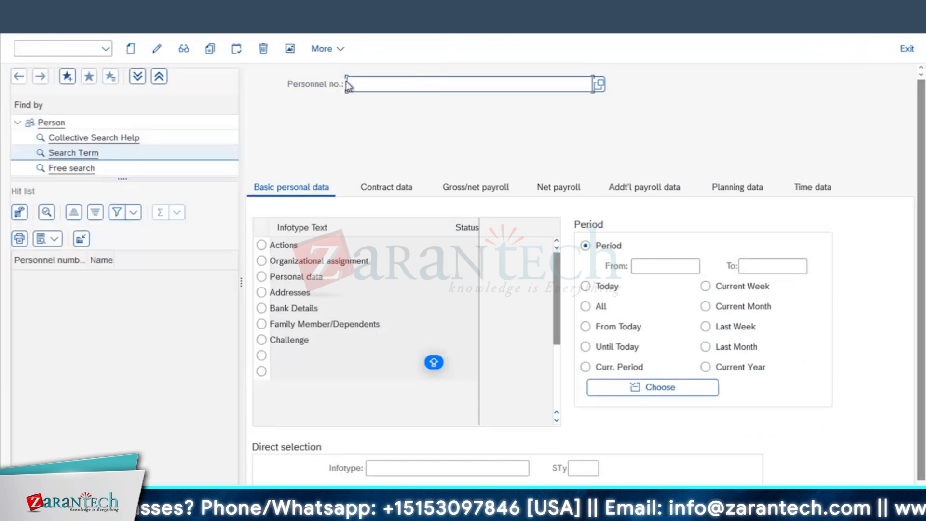
# Load the technician's employee record by personnel number and highlight the employee's name
pyautogui.click(360, 85)
pyautogui.write('8')
pyautogui.press('Return')
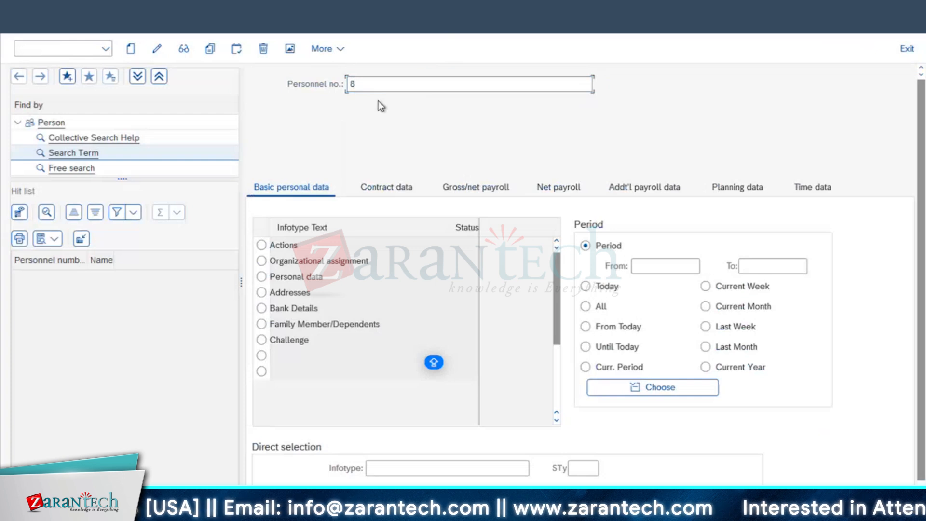
pyautogui.tripleClick(388, 103)
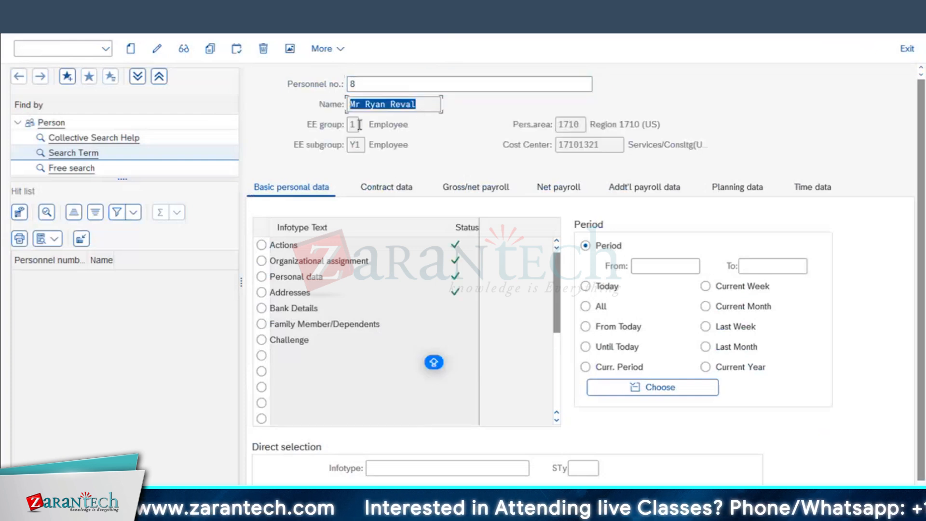
pyautogui.click(421, 103)
pyautogui.tripleClick(421, 103)
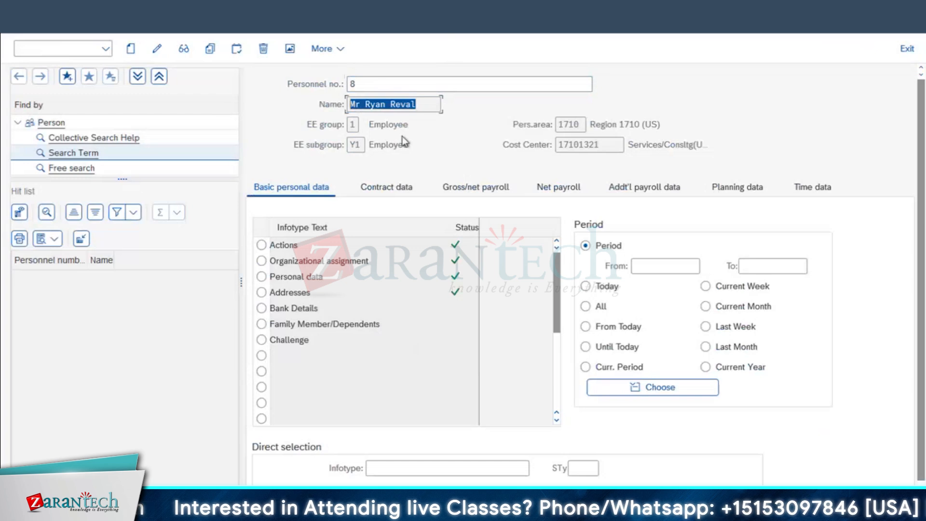
# Open infotype 0105 Communication, subtype 0001 System user name, in change mode
pyautogui.click(502, 465)
pyautogui.click(537, 470)
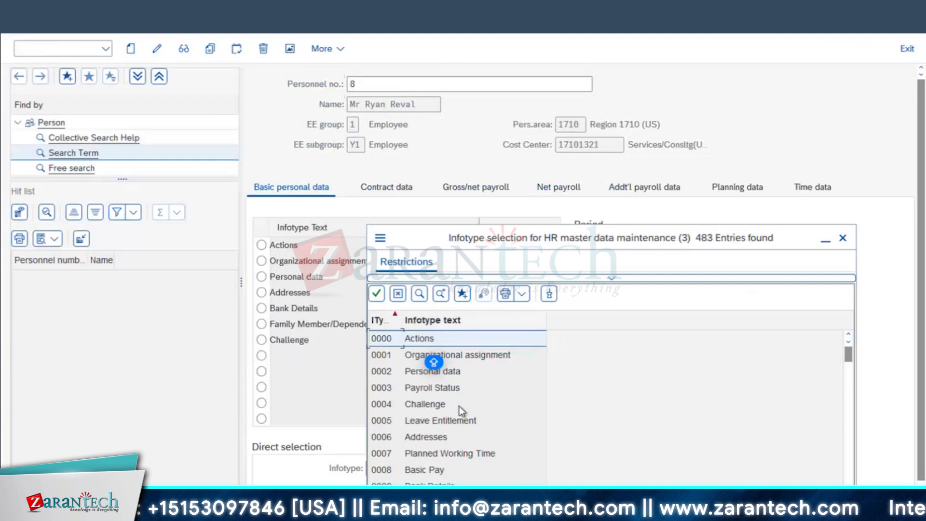
pyautogui.scroll(-2, 459, 406)
pyautogui.scroll(-2, 456, 421)
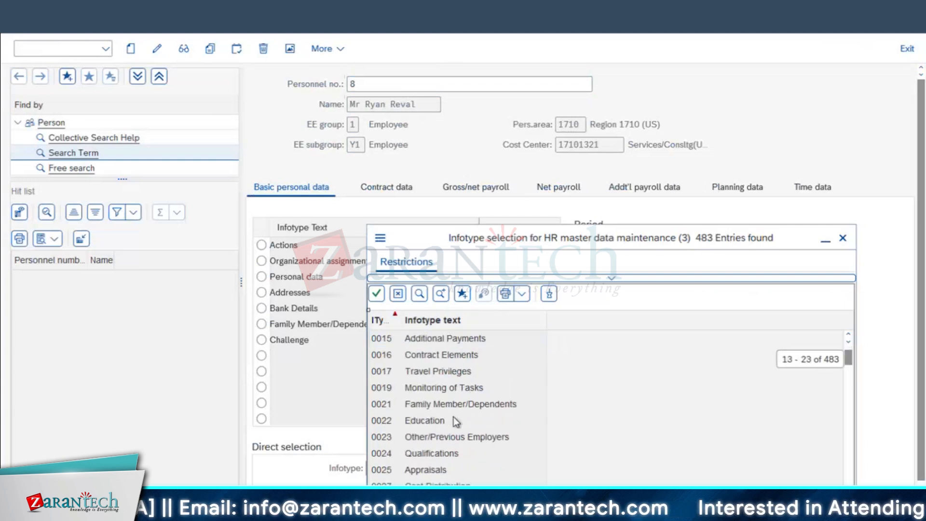
pyautogui.scroll(-2, 456, 420)
pyautogui.scroll(-8, 456, 421)
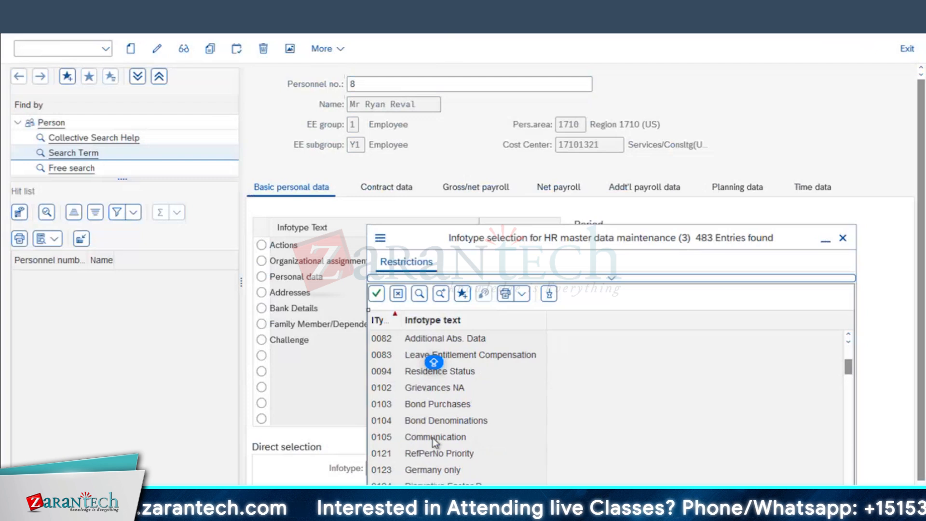
pyautogui.doubleClick(399, 443)
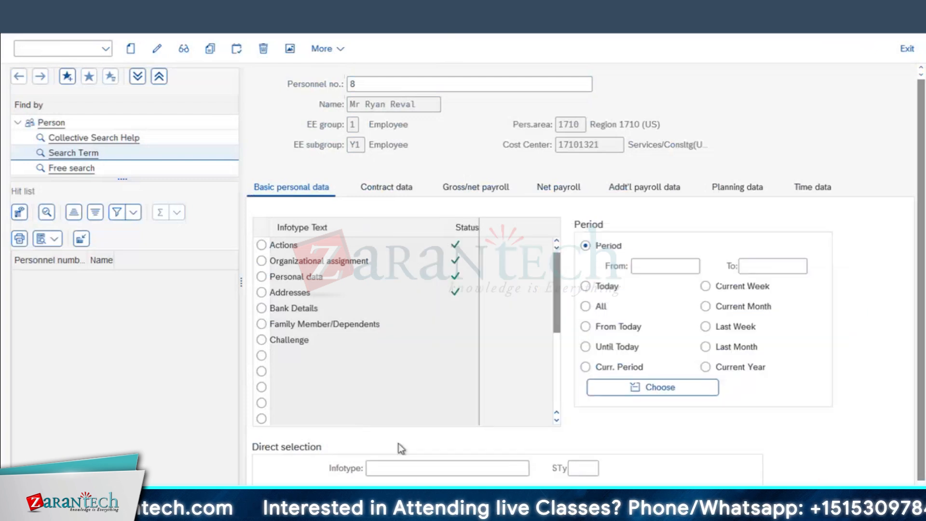
pyautogui.click(581, 467)
pyautogui.press('F4')
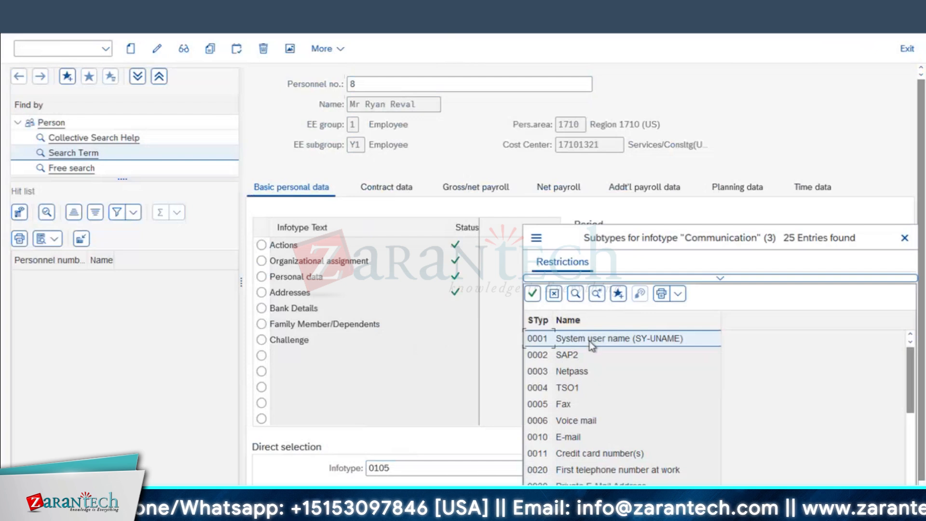
pyautogui.doubleClick(590, 339)
pyautogui.press('Return')
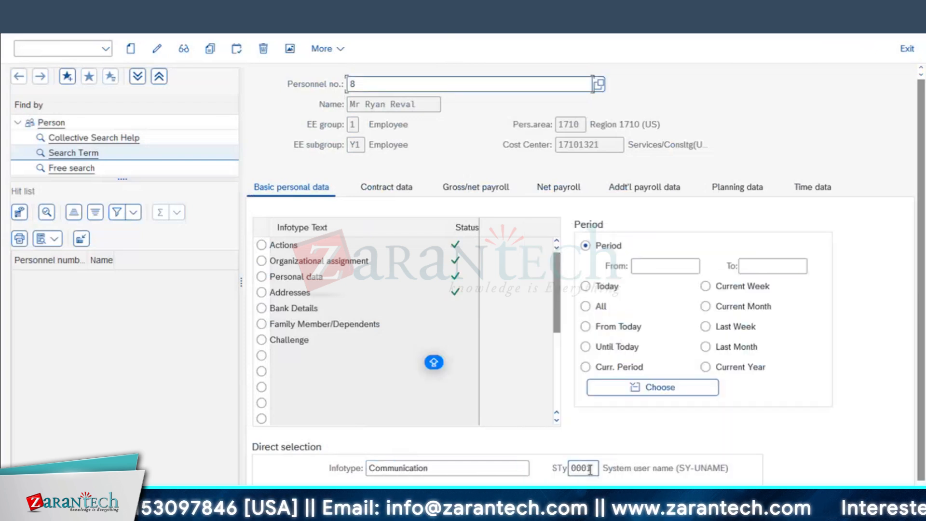
pyautogui.click(159, 48)
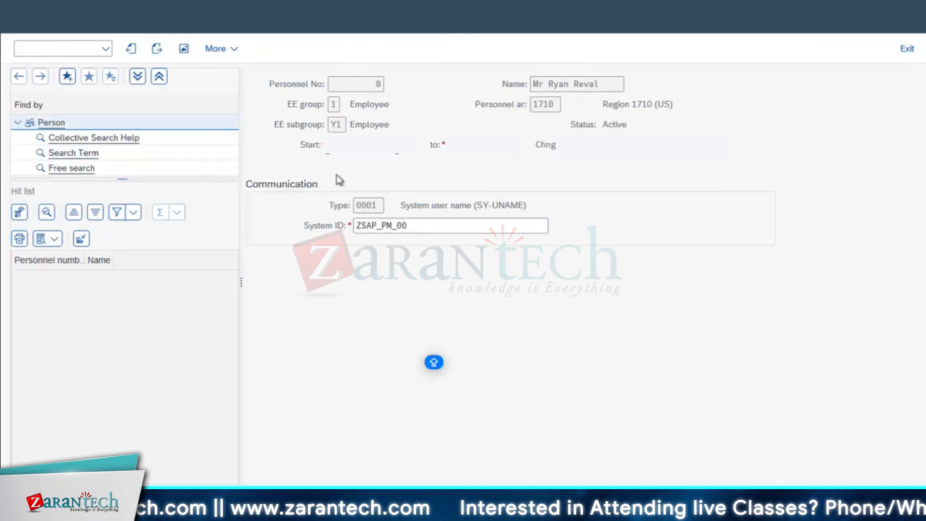
pyautogui.click(356, 226)
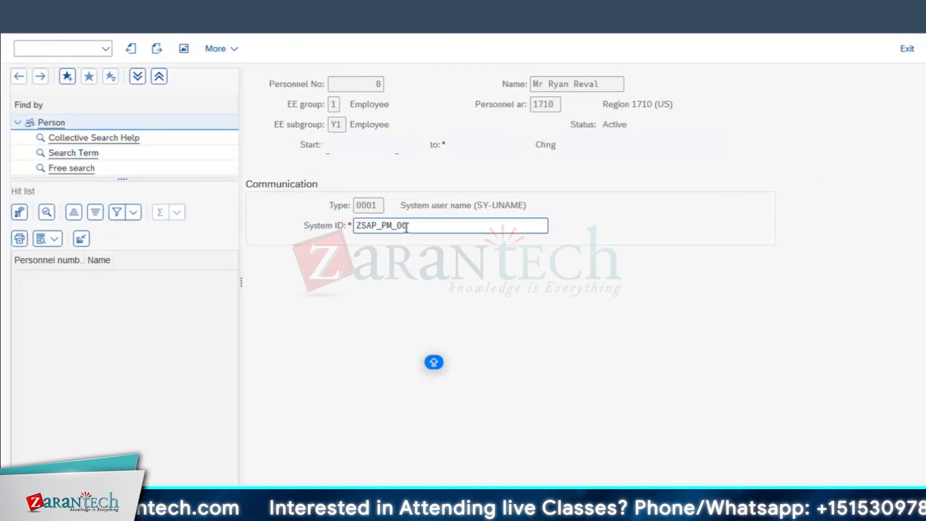
pyautogui.doubleClick(408, 231)
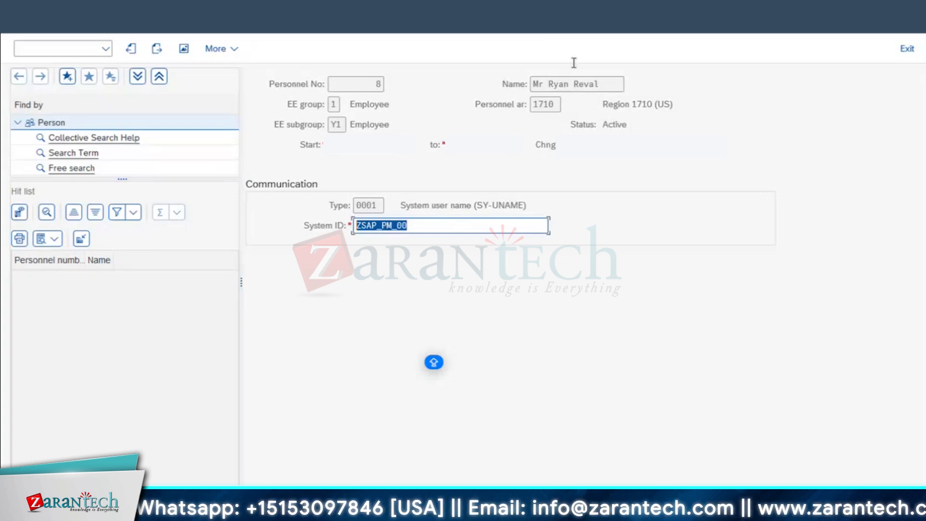
pyautogui.doubleClick(376, 84)
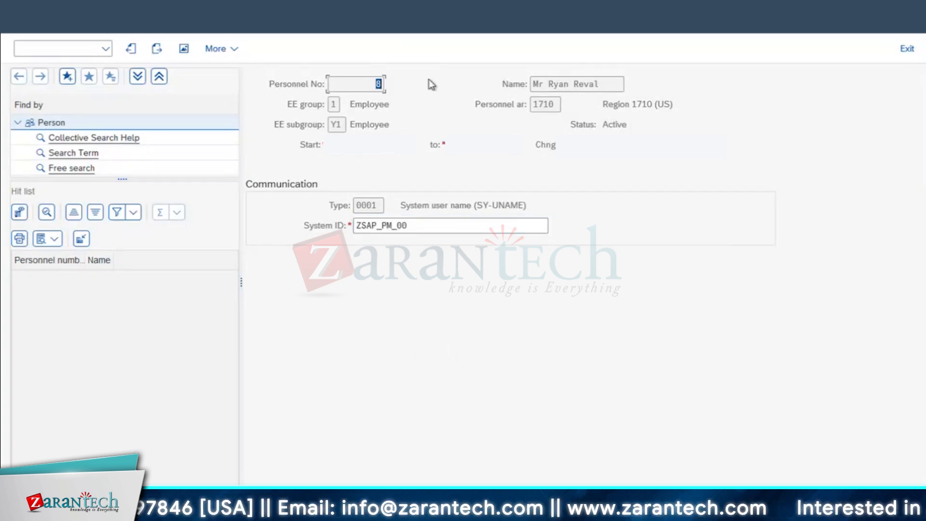
pyautogui.moveTo(429, 84); pyautogui.dragTo(443, 84)
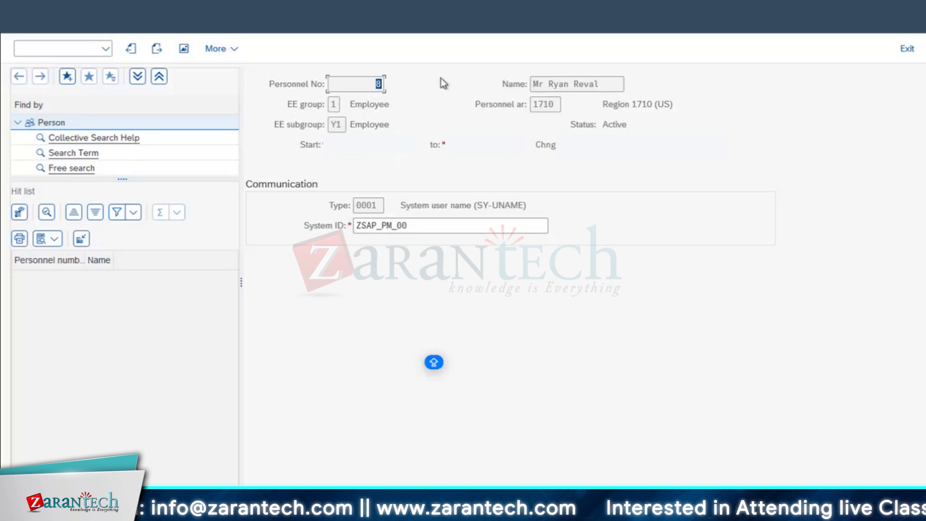
pyautogui.click(363, 85)
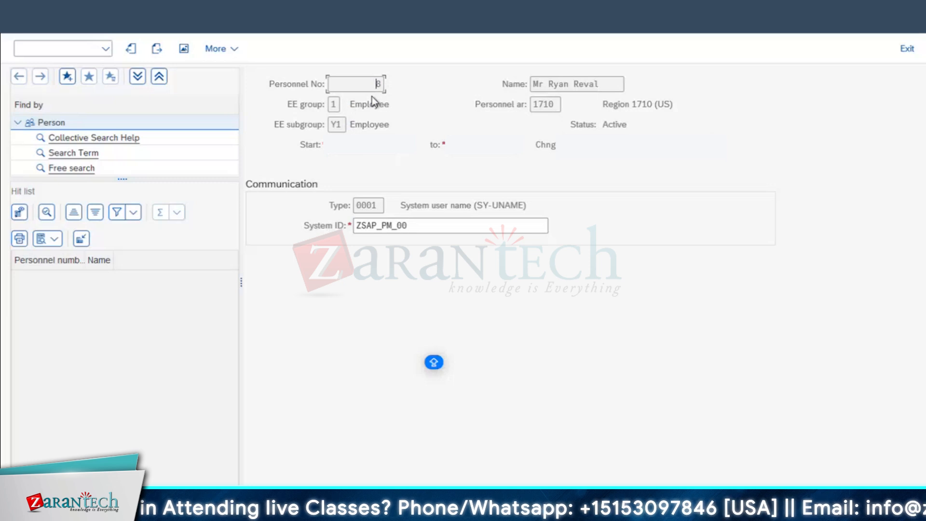
pyautogui.doubleClick(376, 84)
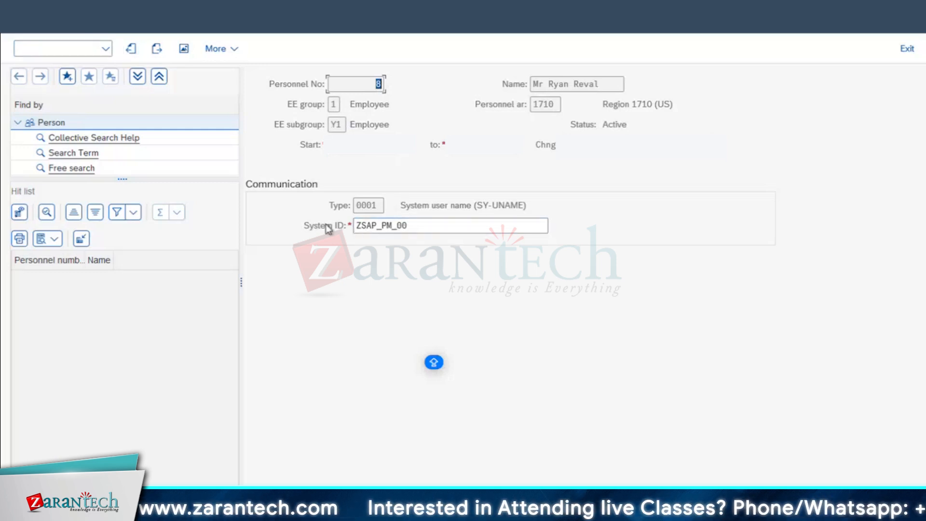
pyautogui.moveTo(418, 228); pyautogui.dragTo(276, 271)
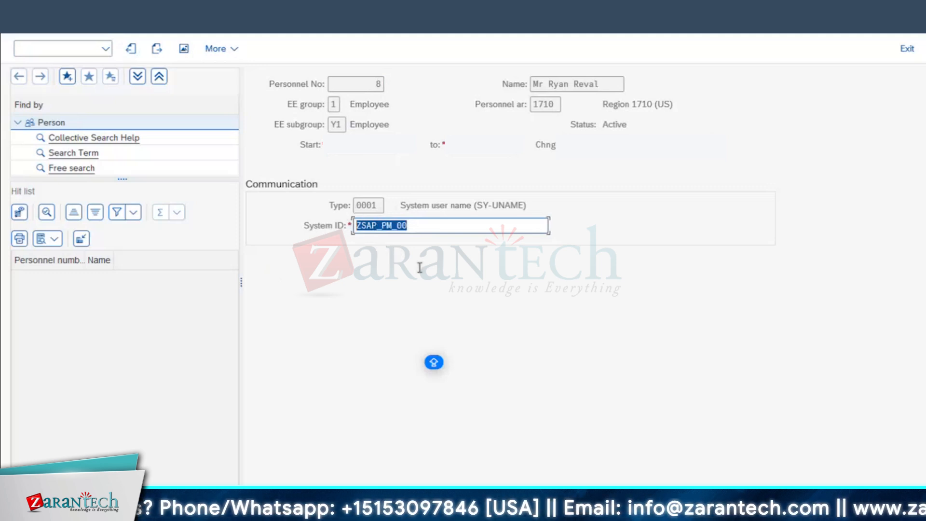
pyautogui.press('super+shift+s')
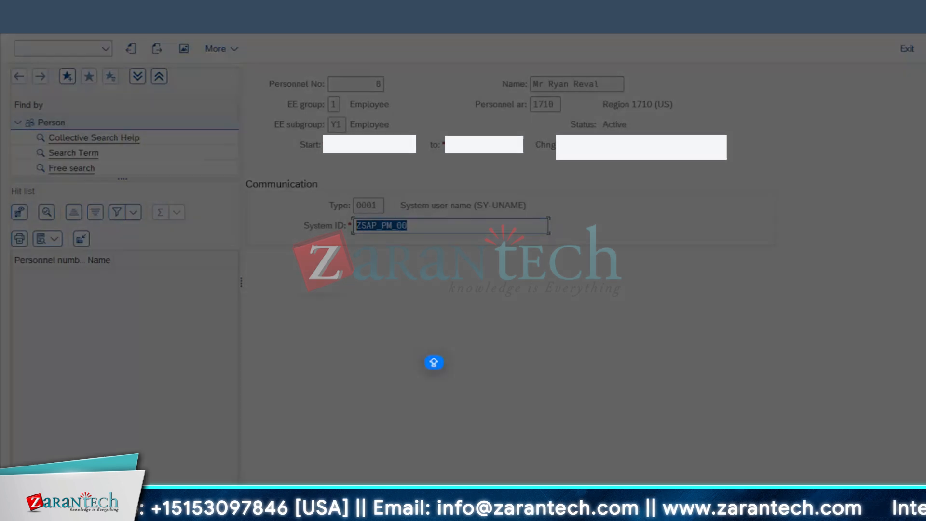
# Screenshot the SAP Change Communication record and paste it into Excel cell B33
pyautogui.moveTo(9, 33); pyautogui.dragTo(847, 320)
pyautogui.press('super+Tab')
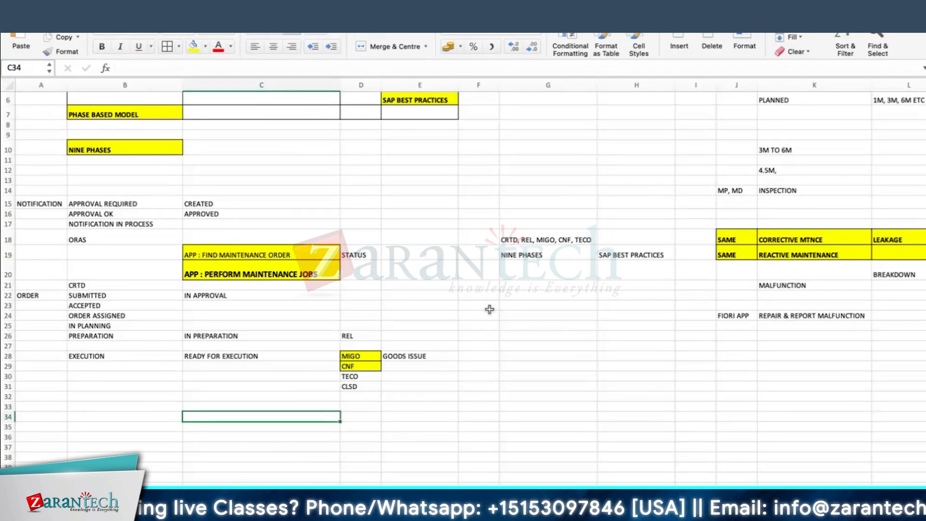
pyautogui.click(482, 397)
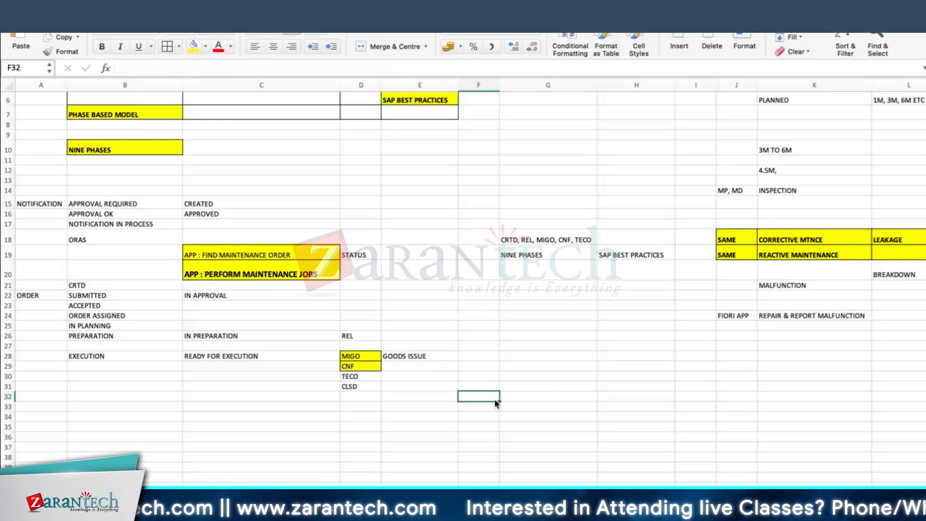
pyautogui.click(285, 279)
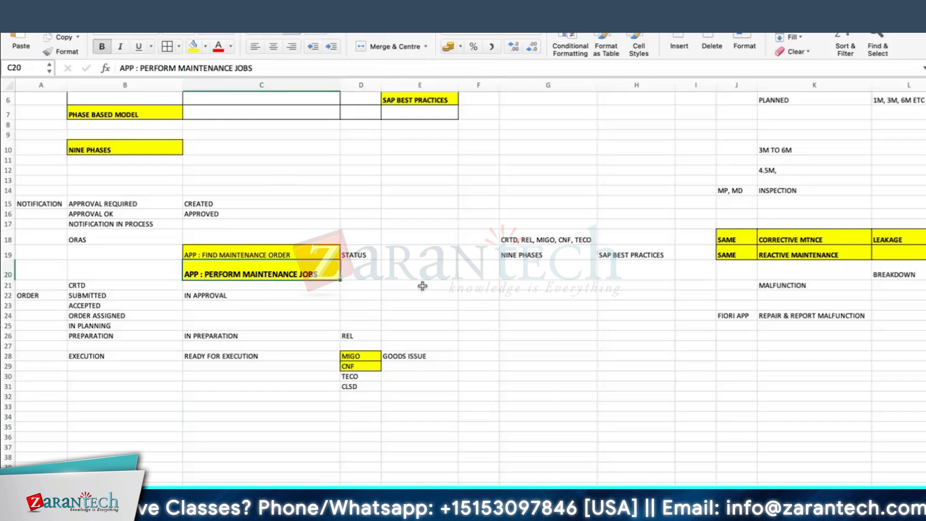
pyautogui.scroll(-4, 432, 255)
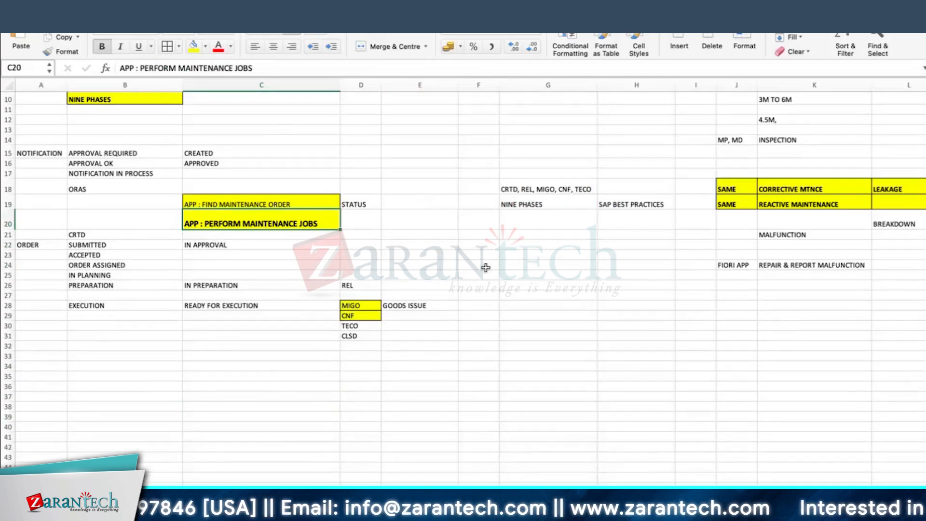
pyautogui.scroll(-6, 90, 274)
pyautogui.click(80, 287)
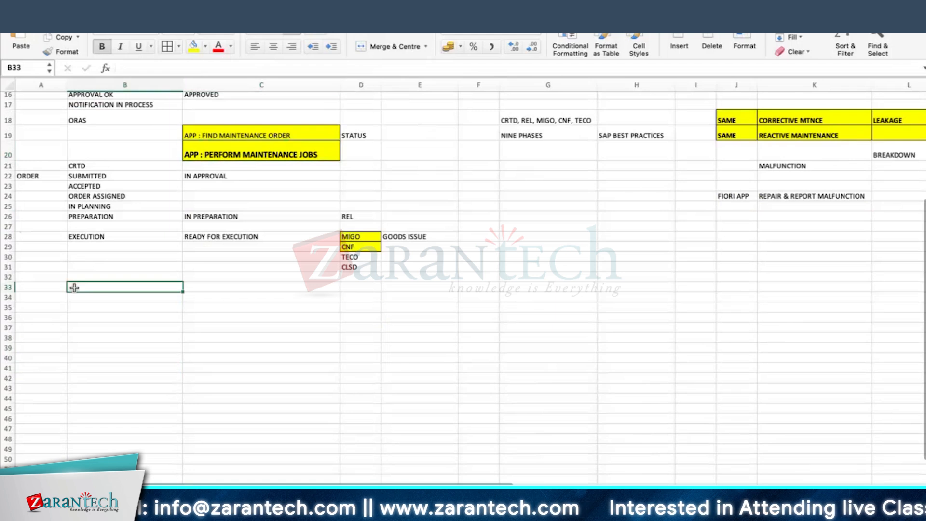
pyautogui.hotkey('ctrl', 'v')
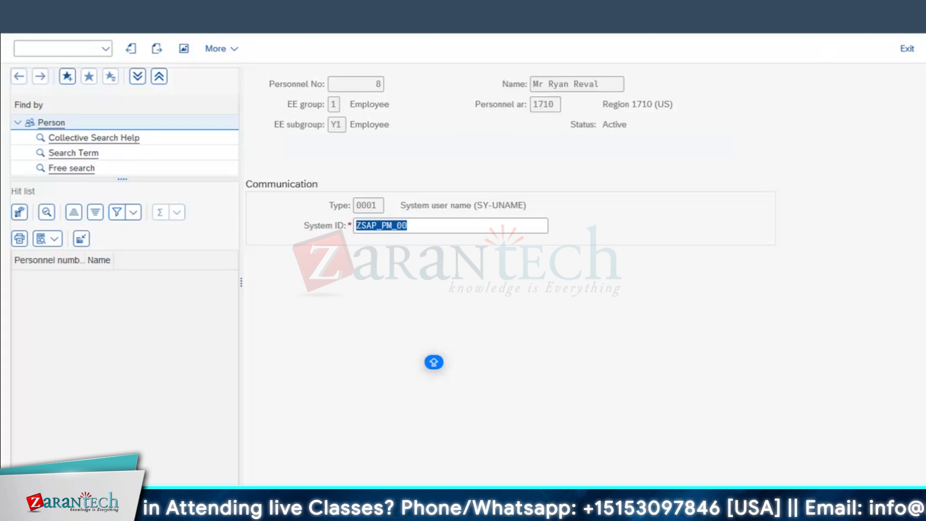
# Back out of the Communication record and PA30 with F3 to SAP Easy Access
pyautogui.press('F3')
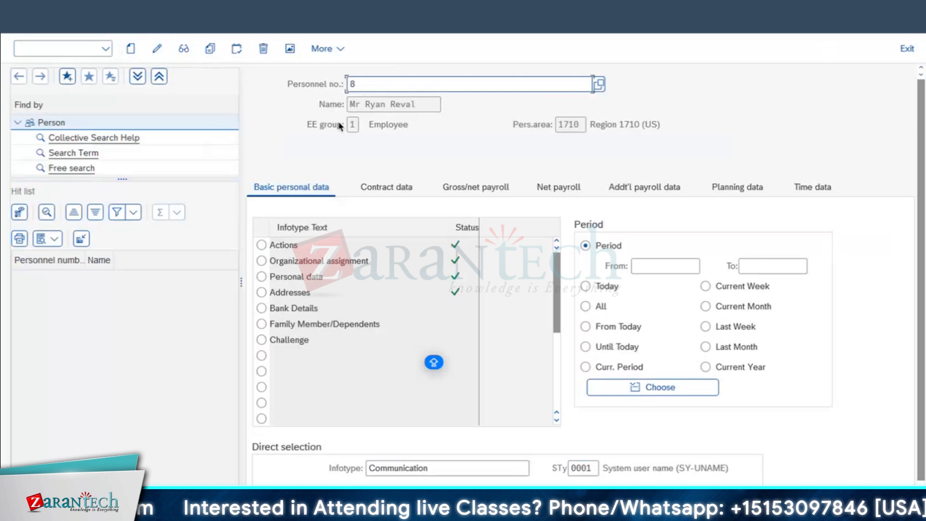
pyautogui.moveTo(423, 103); pyautogui.dragTo(100, 111)
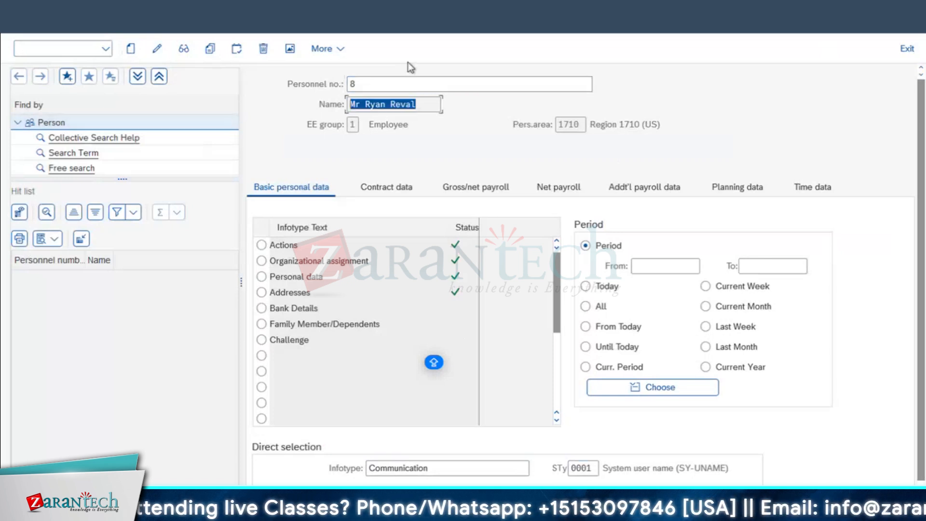
pyautogui.press('F3')
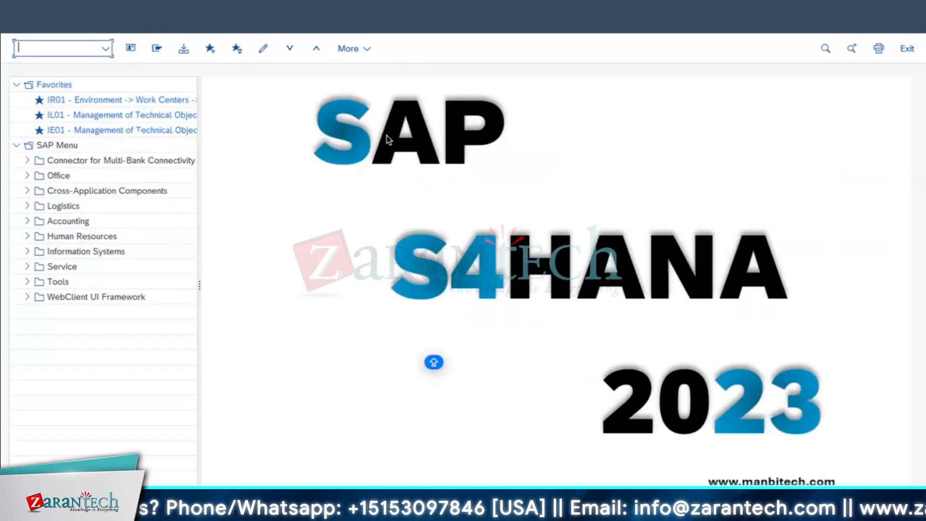
pyautogui.moveTo(248, 510)
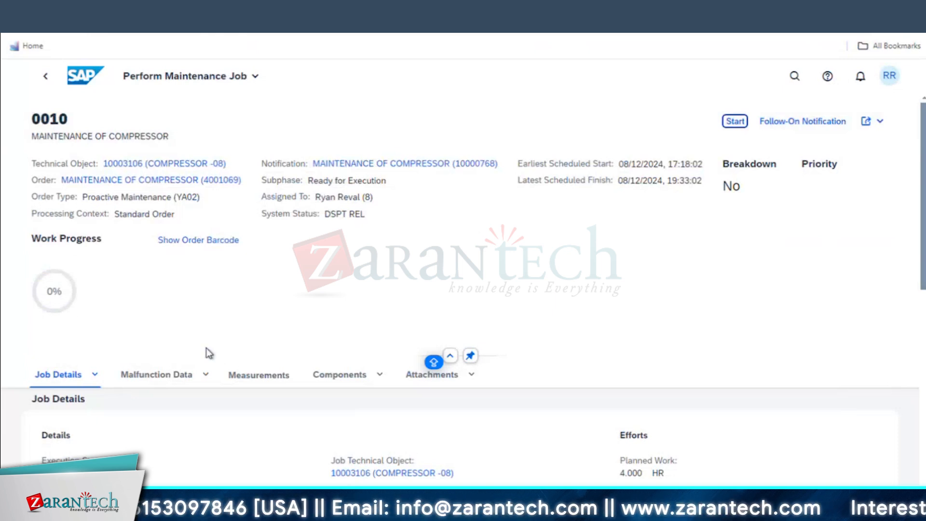
# Review job 0010's Malfunction Data, Measurements, Components and Attachments, then return to Job Details
pyautogui.scroll(-3, 742, 355)
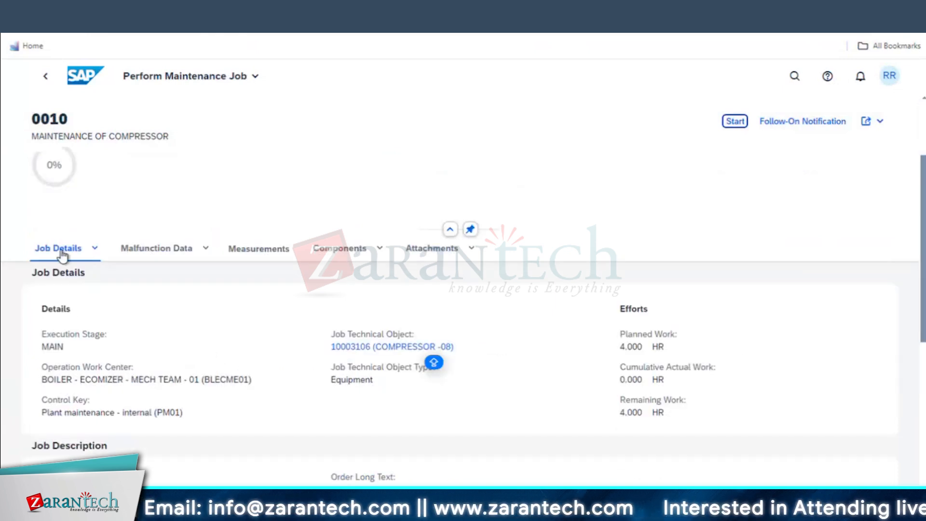
pyautogui.scroll(-10, 175, 294)
pyautogui.scroll(15, 215, 438)
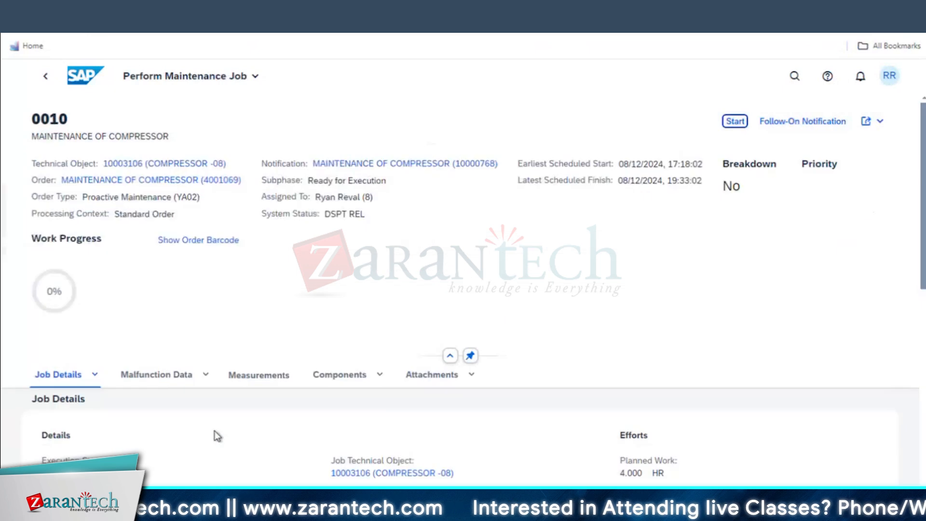
pyautogui.scroll(-2, 160, 382)
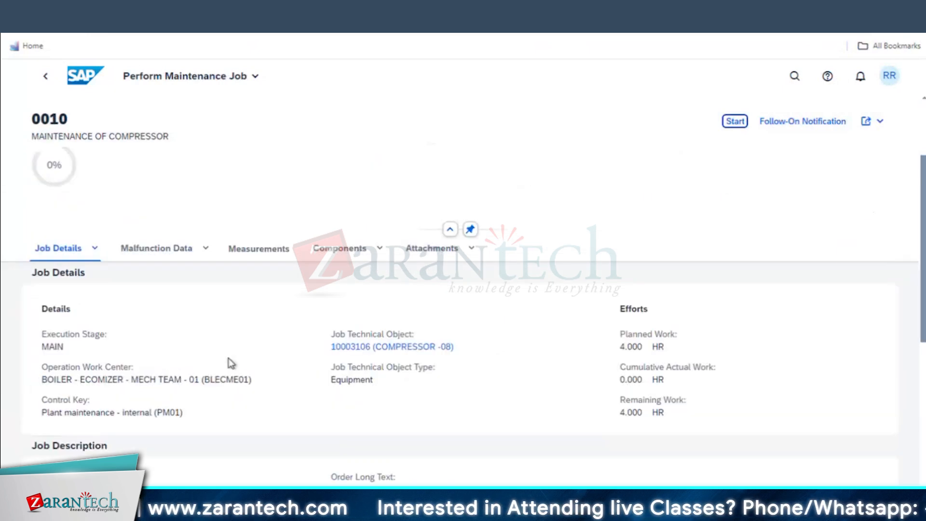
pyautogui.click(153, 256)
pyautogui.scroll(-2, 235, 426)
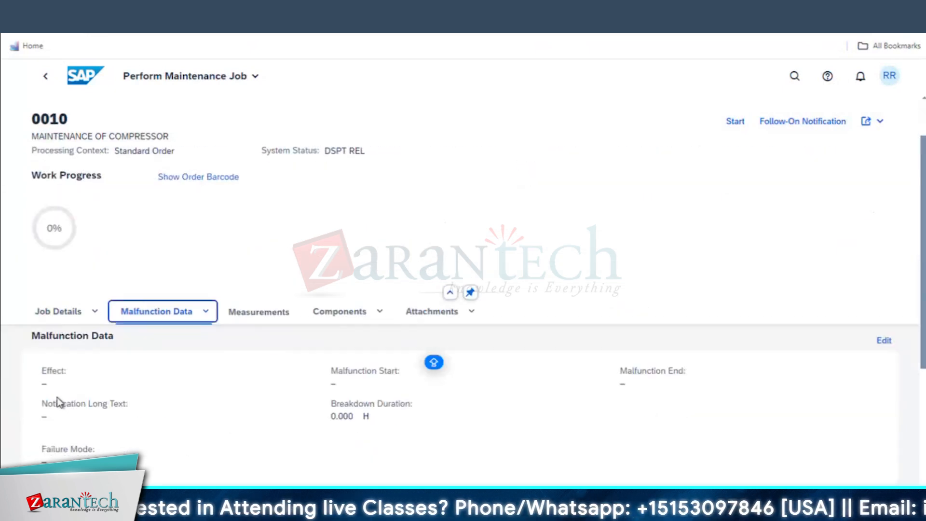
pyautogui.click(248, 318)
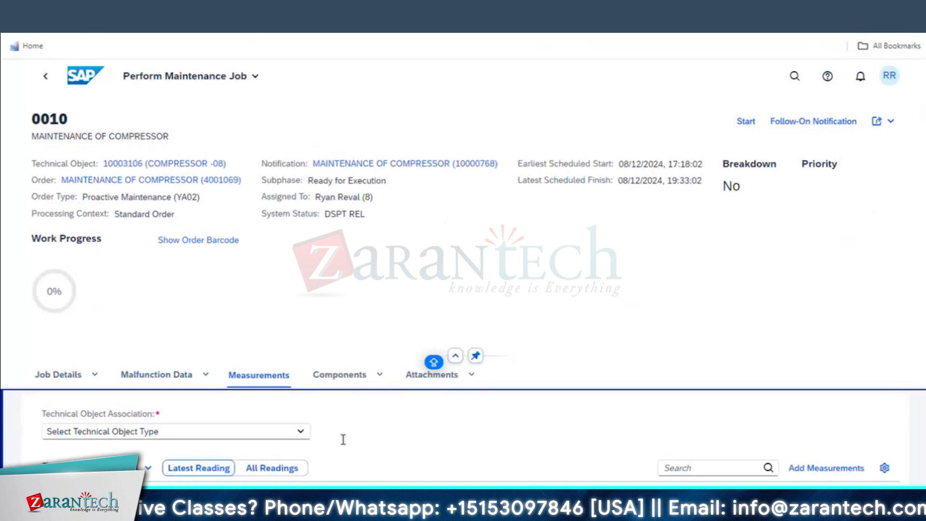
pyautogui.click(343, 381)
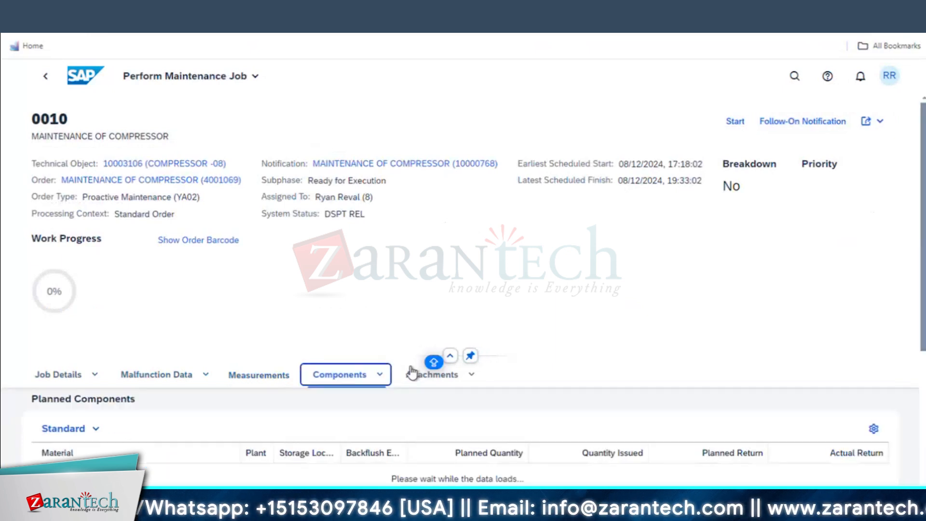
pyautogui.click(433, 379)
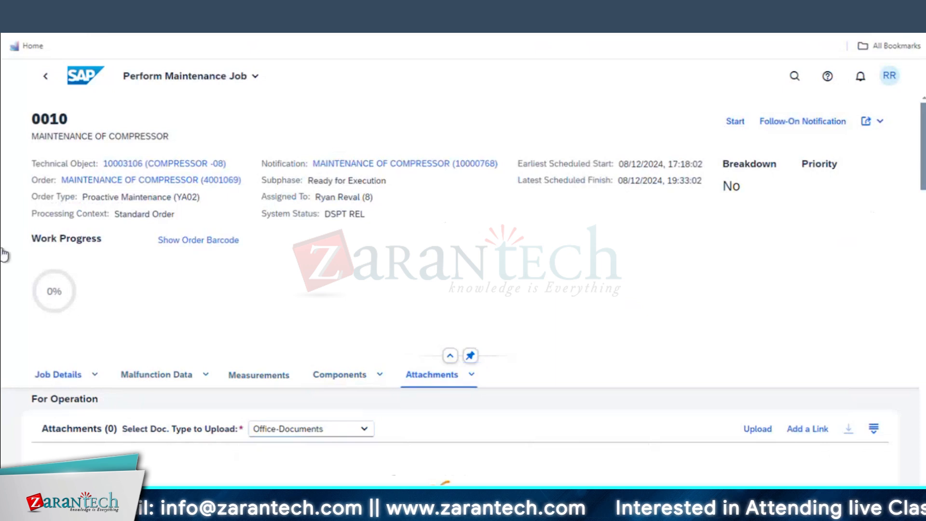
pyautogui.click(58, 375)
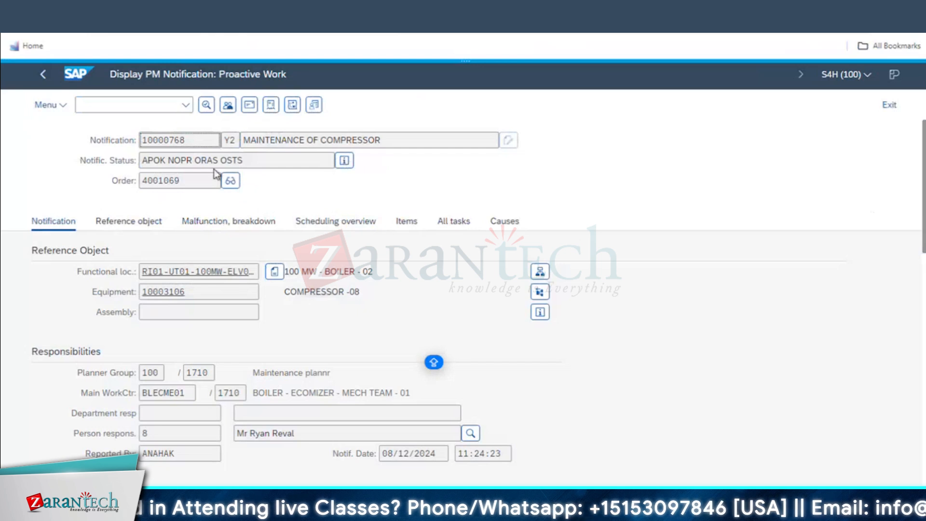
# Display order 4001069 from the notification using its display icon
pyautogui.click(230, 181)
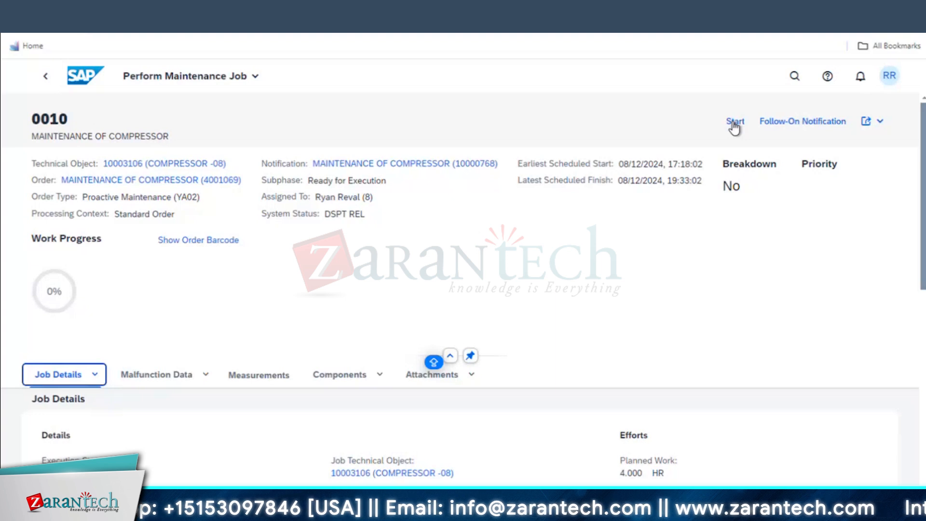
# Start work on operation 0010 and review its Job Details, Confirmation and Related Jobs sections
pyautogui.click(733, 124)
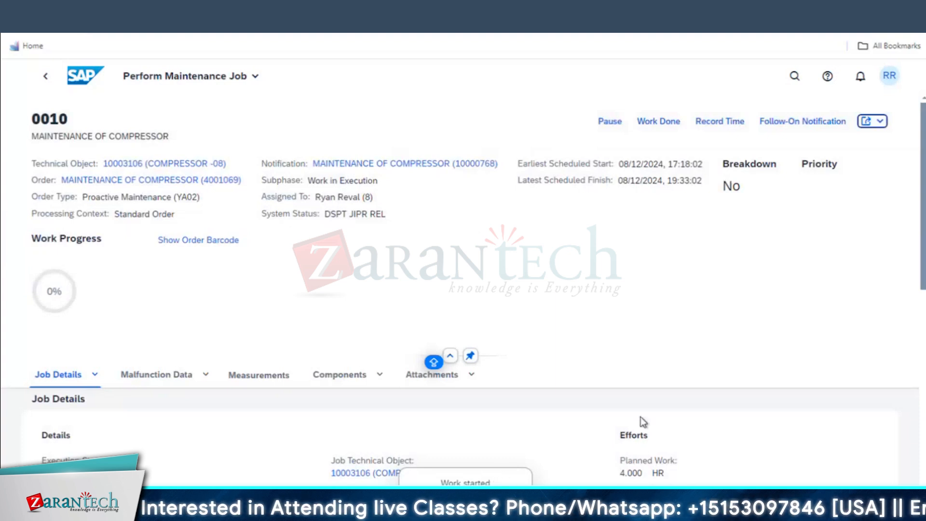
pyautogui.scroll(-2, 705, 304)
pyautogui.scroll(-3, 705, 305)
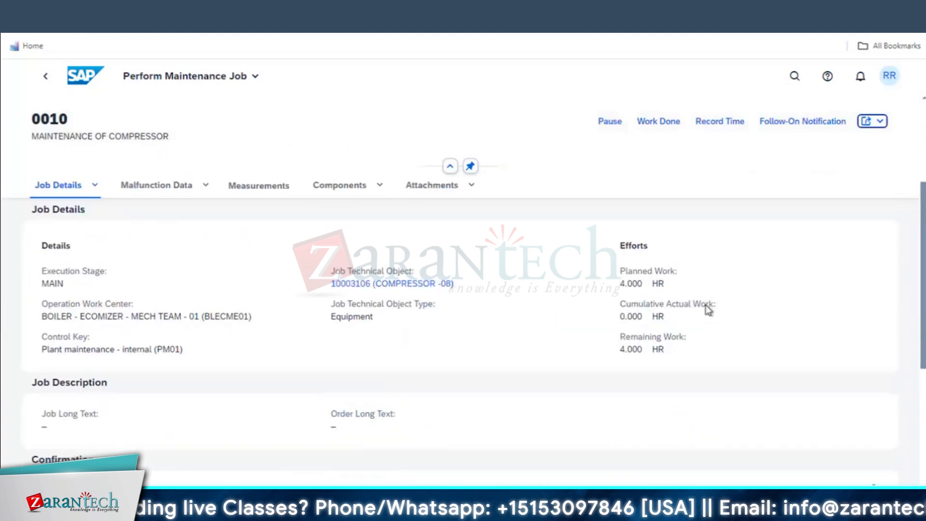
pyautogui.scroll(-3, 310, 409)
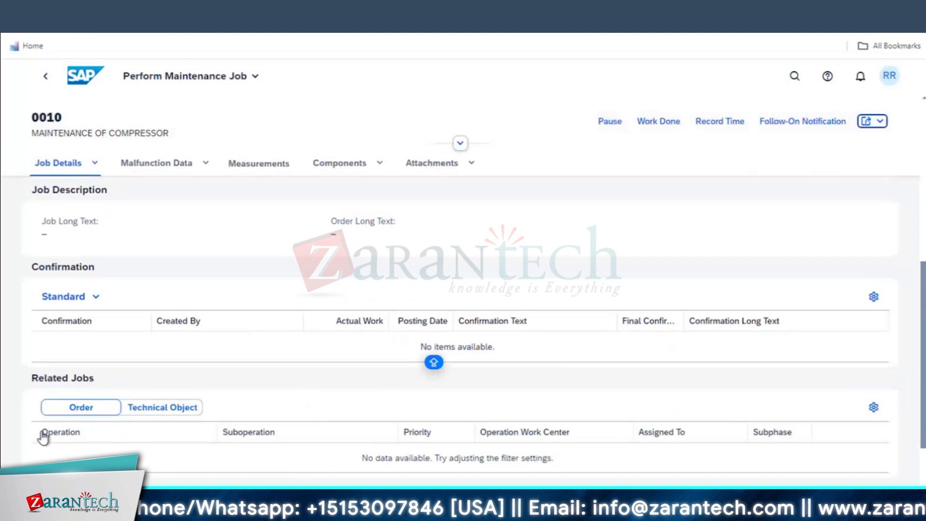
pyautogui.scroll(-2, 76, 434)
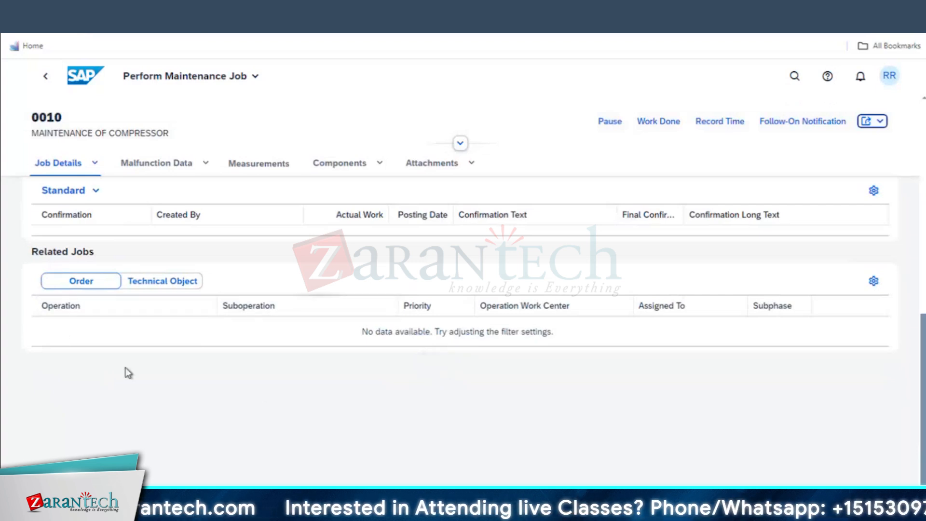
pyautogui.scroll(2, 123, 308)
pyautogui.scroll(4, 102, 212)
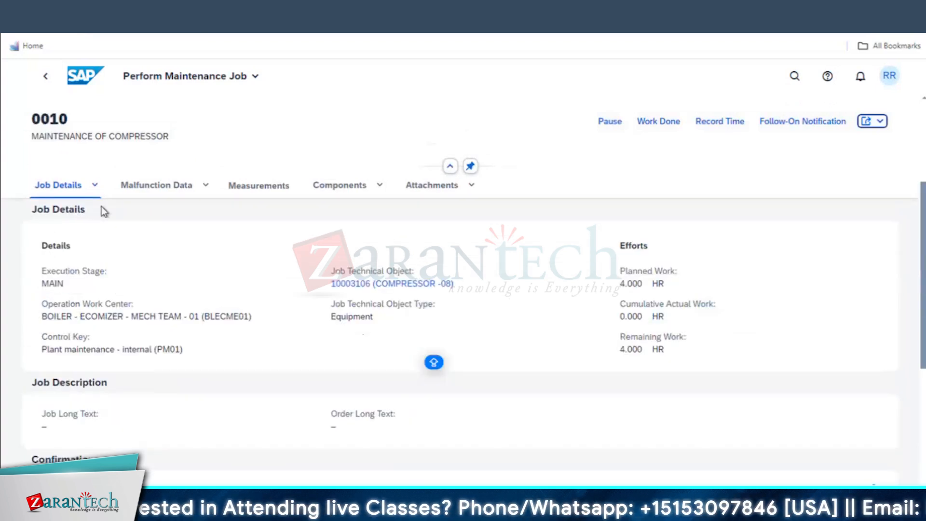
pyautogui.scroll(-5, 186, 419)
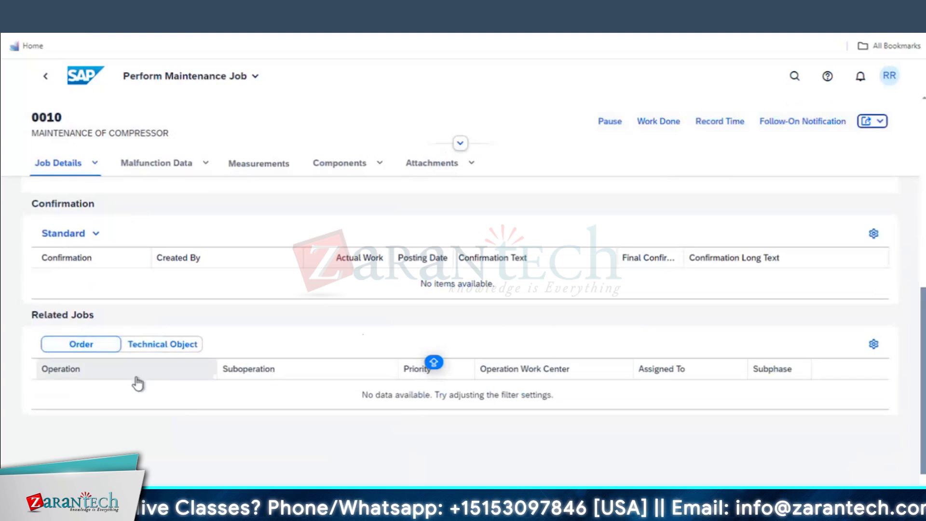
pyautogui.scroll(4, 137, 383)
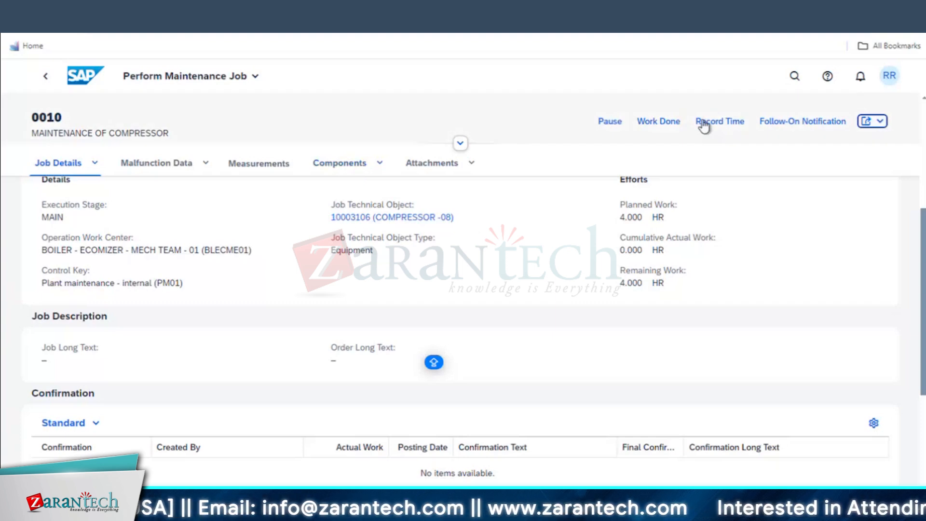
# Pause operation 0010 until it shows Work Paused, then resume it to Work in Execution
pyautogui.click(611, 124)
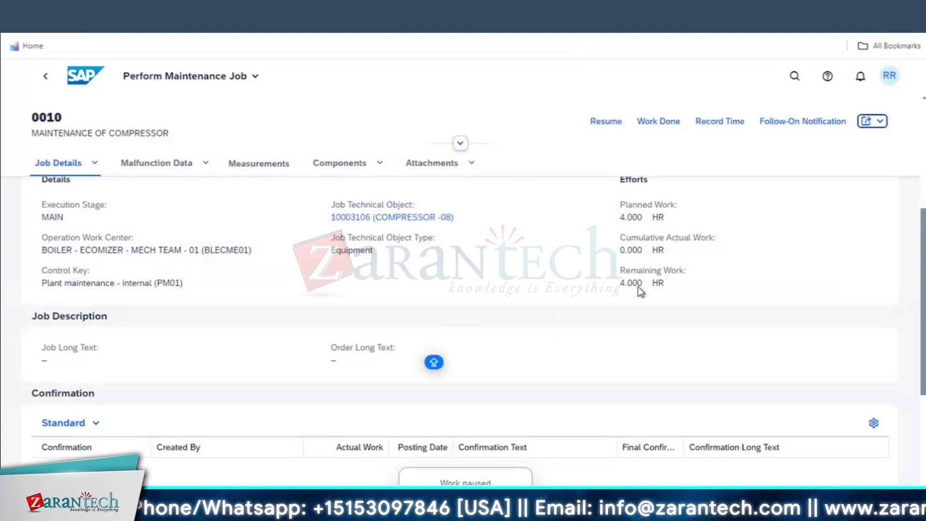
pyautogui.scroll(-4, 679, 317)
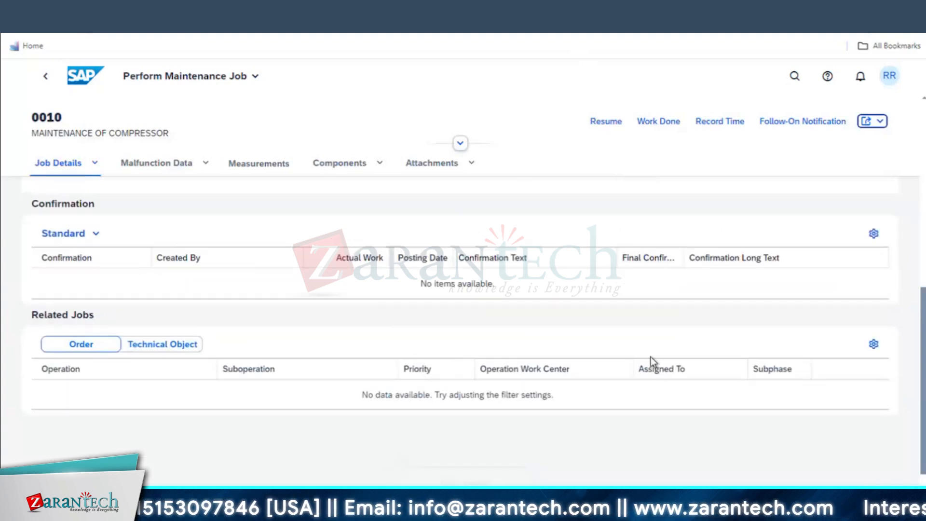
pyautogui.scroll(-3, 650, 357)
pyautogui.scroll(10, 667, 322)
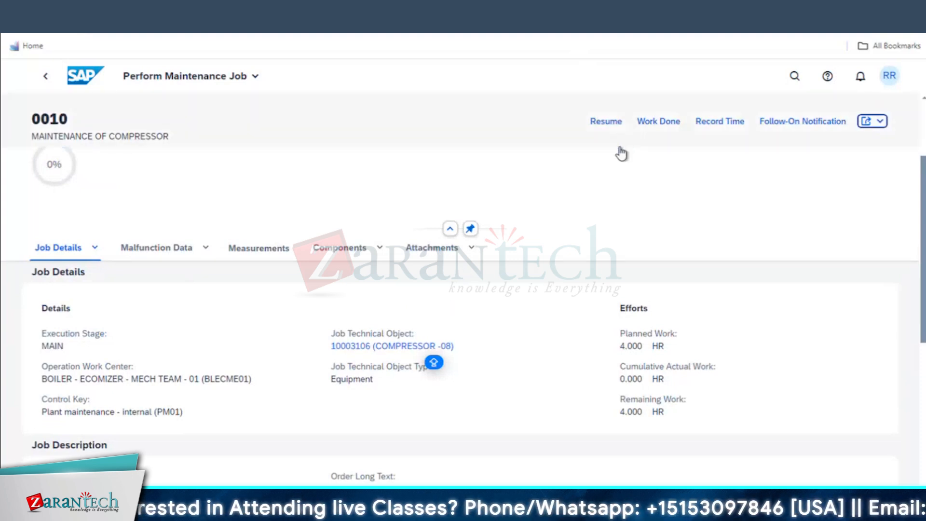
pyautogui.scroll(3, 609, 189)
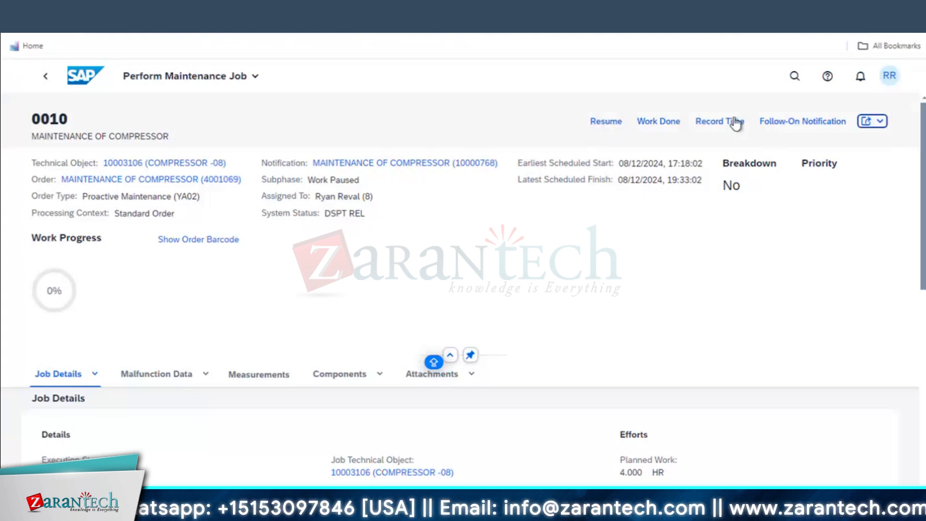
pyautogui.click(609, 126)
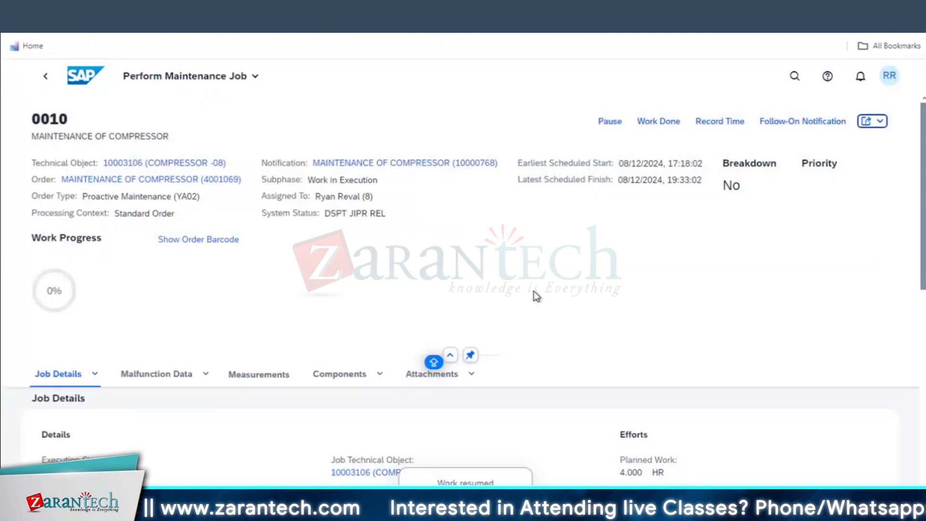
pyautogui.scroll(-3, 534, 309)
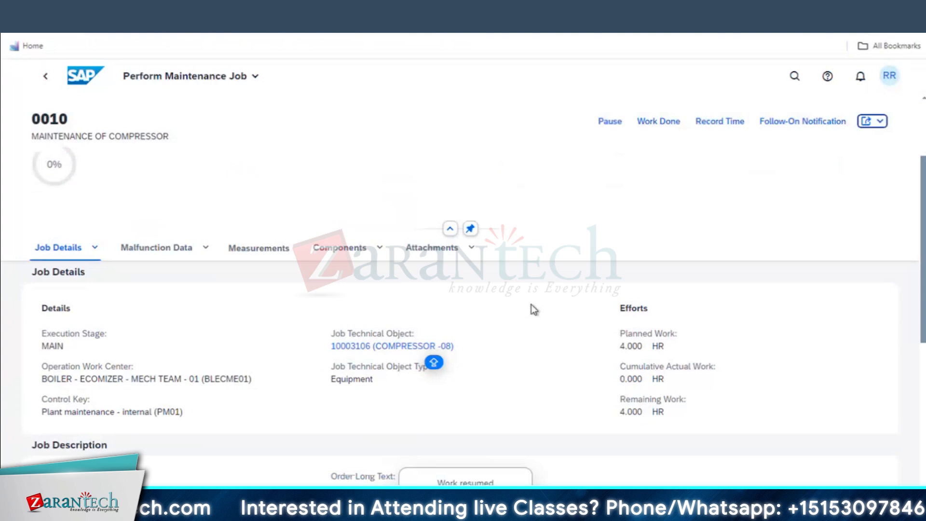
pyautogui.click(324, 254)
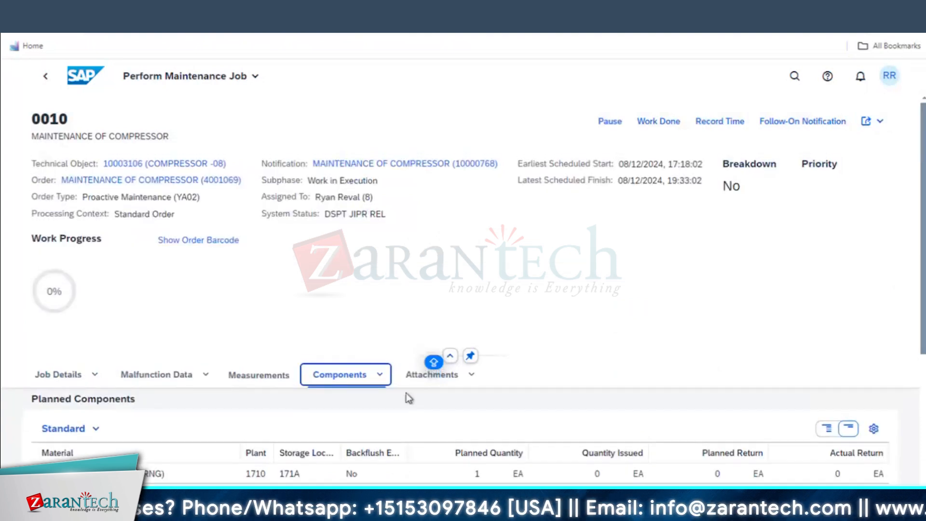
pyautogui.scroll(-5, 651, 294)
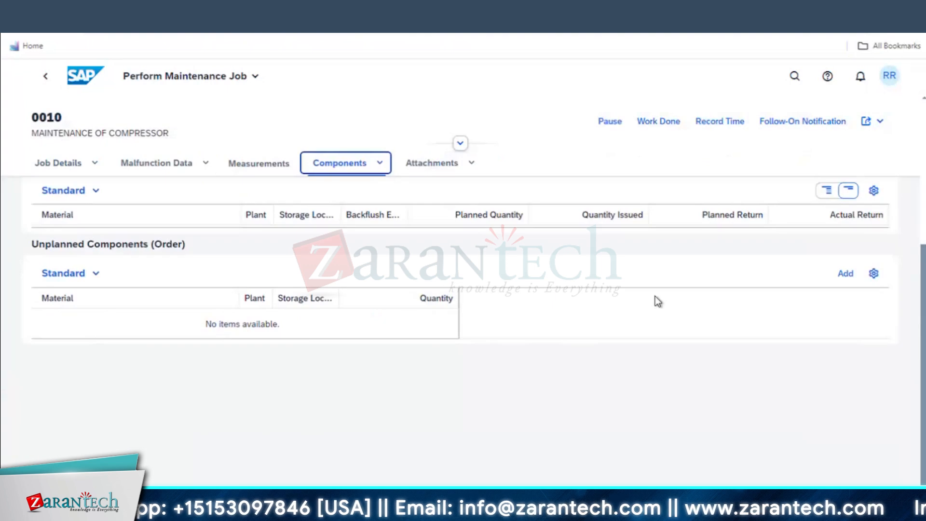
pyautogui.scroll(5, 427, 374)
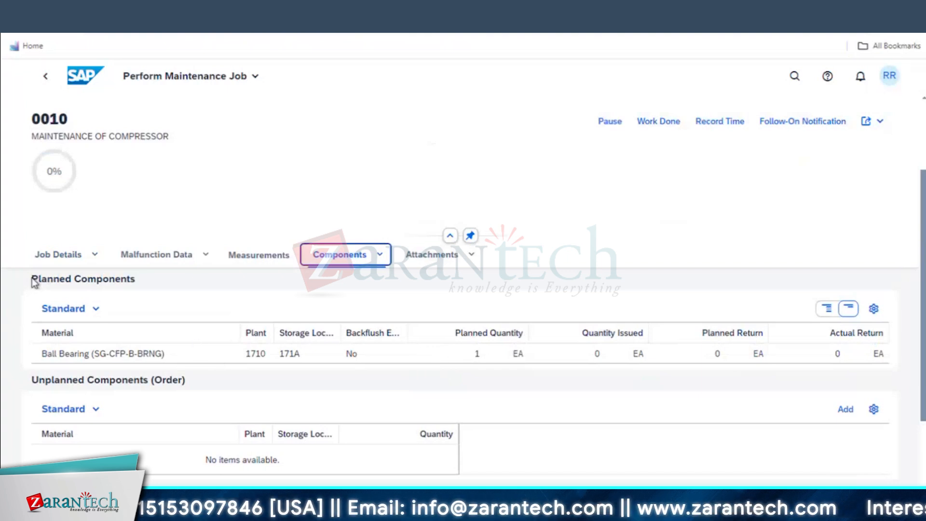
pyautogui.click(171, 278)
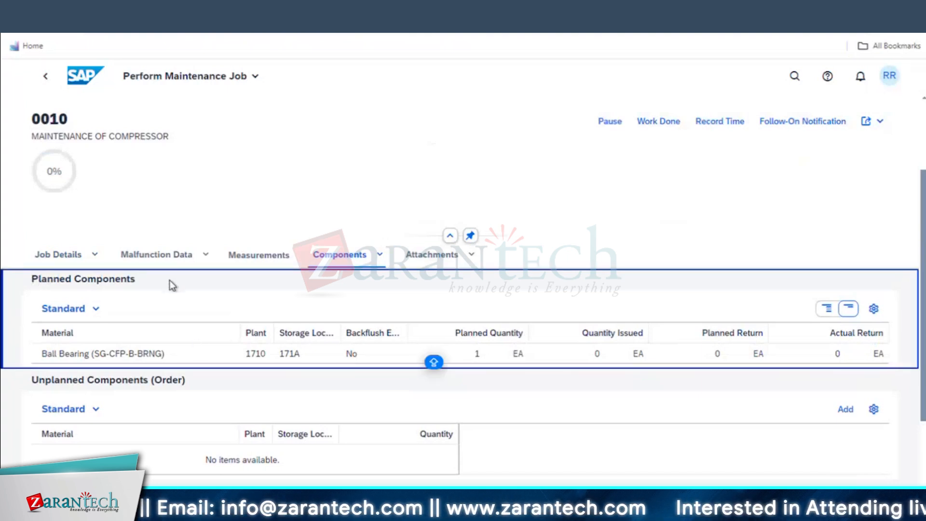
pyautogui.moveTo(34, 380); pyautogui.dragTo(118, 381)
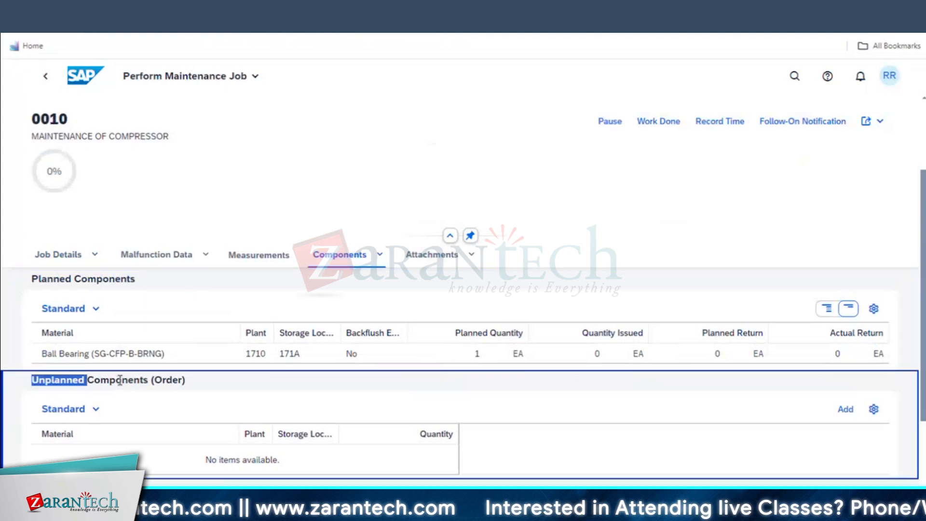
pyautogui.click(192, 381)
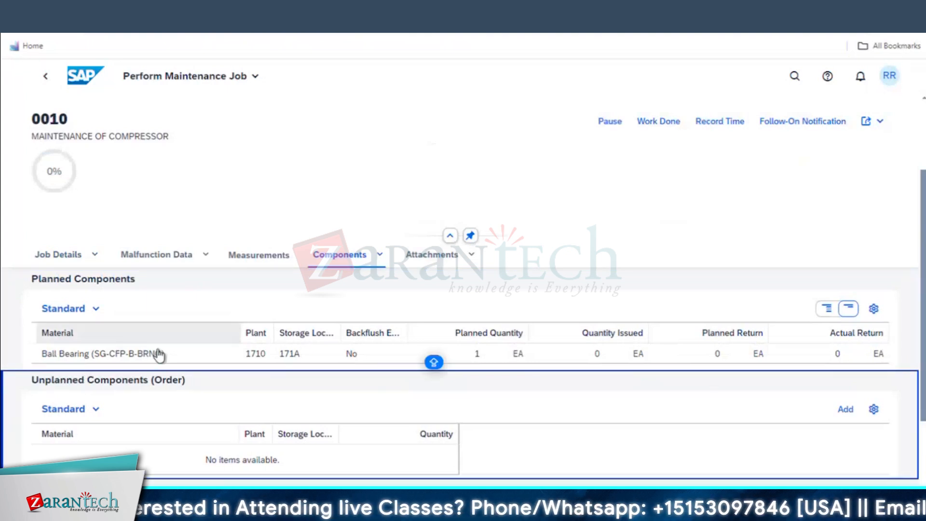
pyautogui.click(173, 355)
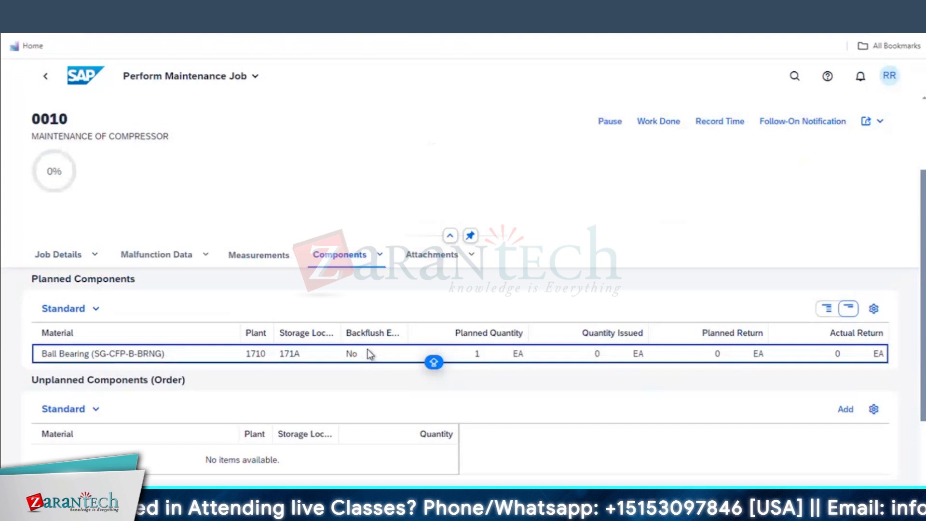
# Tick the Order column in the Planned Components view settings, giving 10 of 26 columns
pyautogui.click(874, 309)
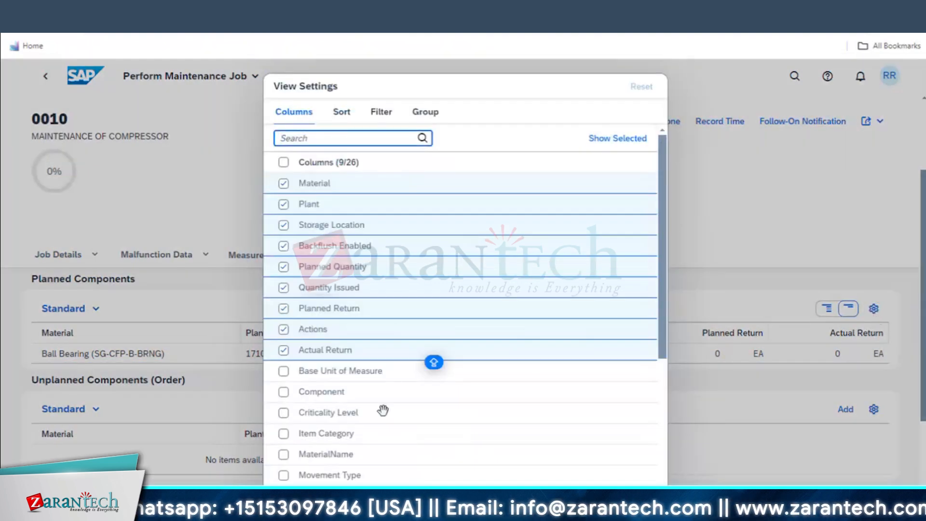
pyautogui.scroll(-2, 382, 410)
pyautogui.scroll(-2, 383, 410)
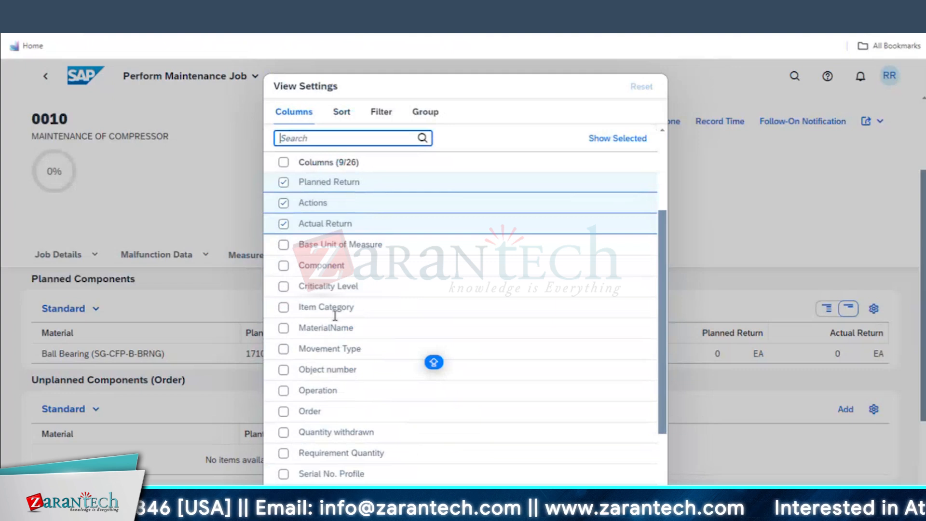
pyautogui.click(284, 410)
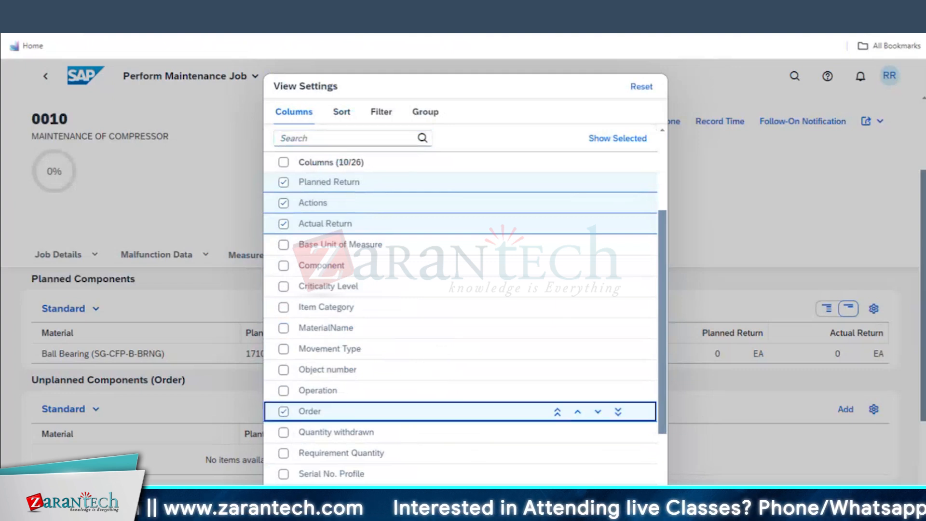
pyautogui.click(606, 499)
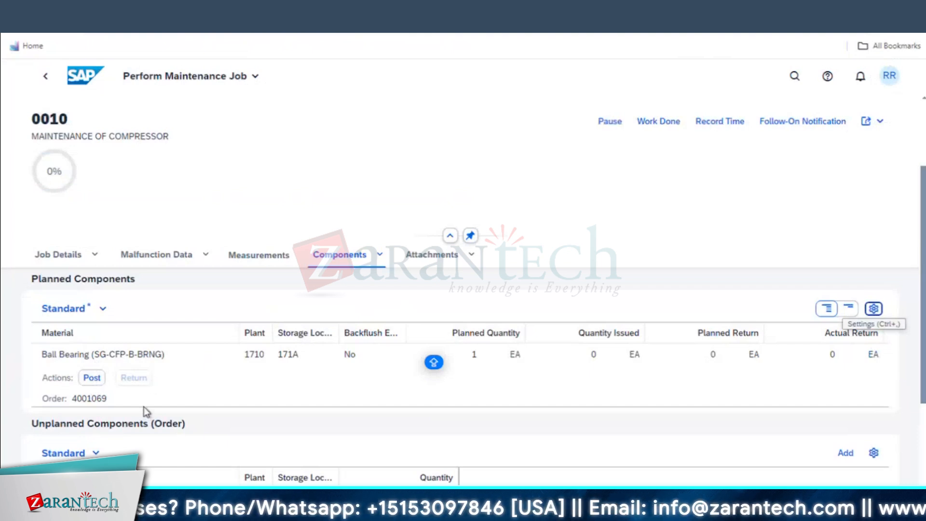
# Post a goods issue of 1.000 EA Ball Bearing to order 4001069
pyautogui.click(93, 378)
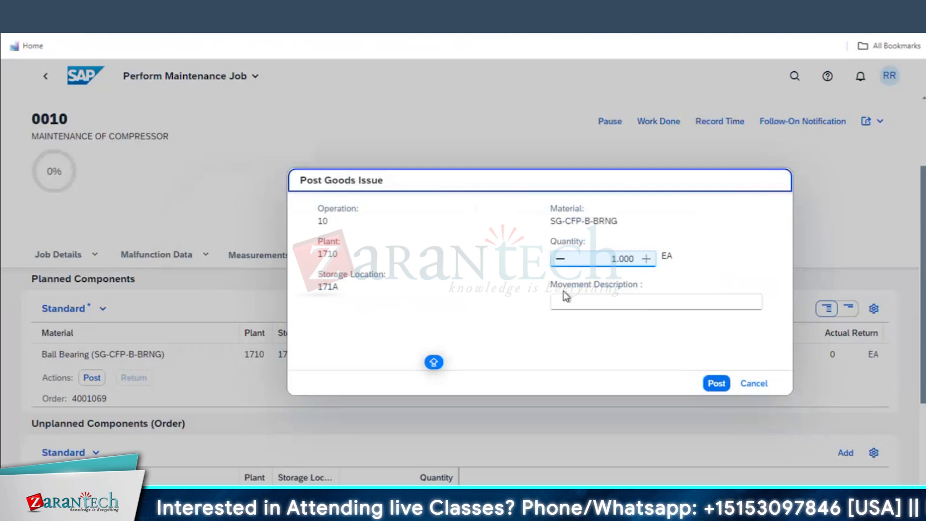
pyautogui.click(617, 261)
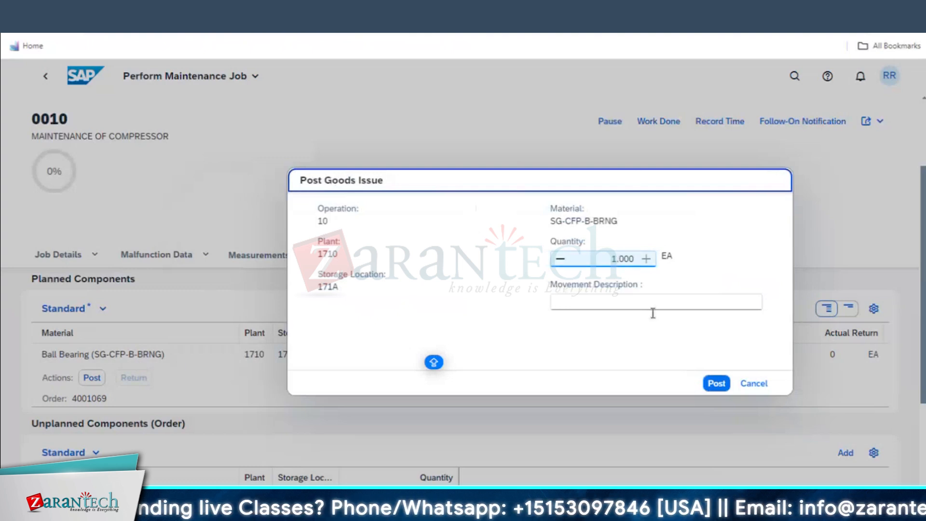
pyautogui.click(718, 384)
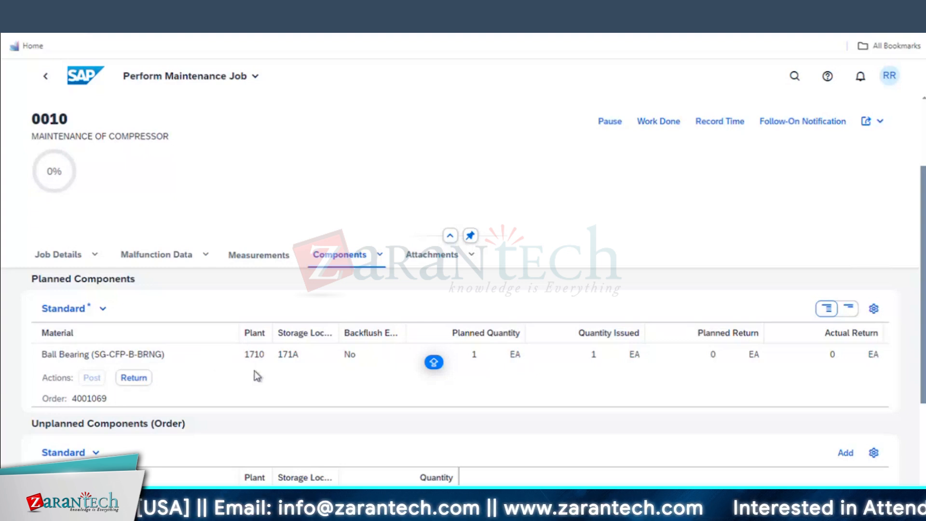
# Go back to the maintenance orders list, open order 4001069, and view its Costs section
pyautogui.click(203, 10)
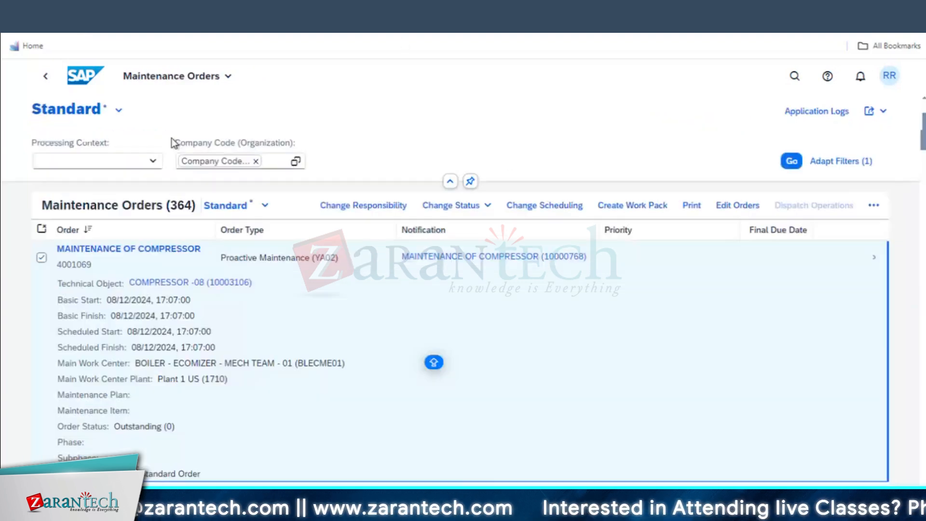
pyautogui.click(880, 270)
pyautogui.click(427, 166)
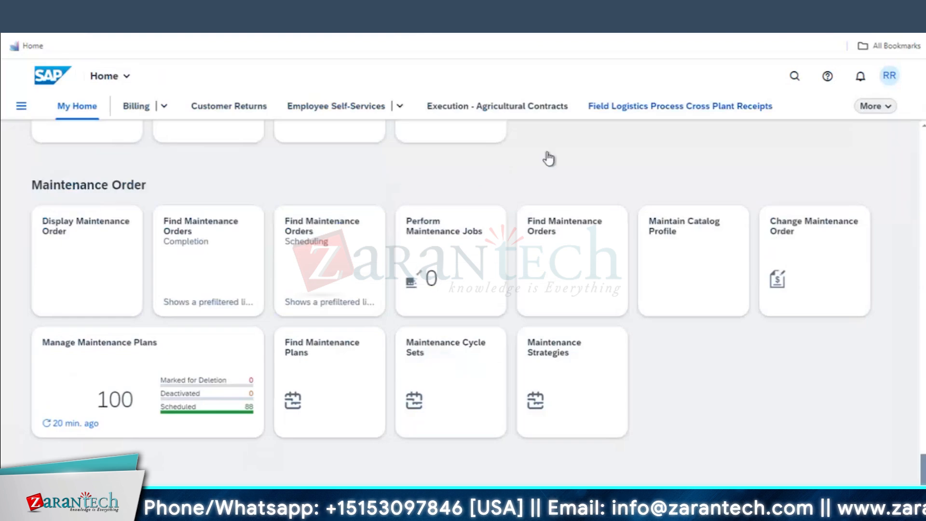
pyautogui.scroll(-10, 540, 192)
pyautogui.scroll(5, 538, 241)
pyautogui.scroll(5, 544, 359)
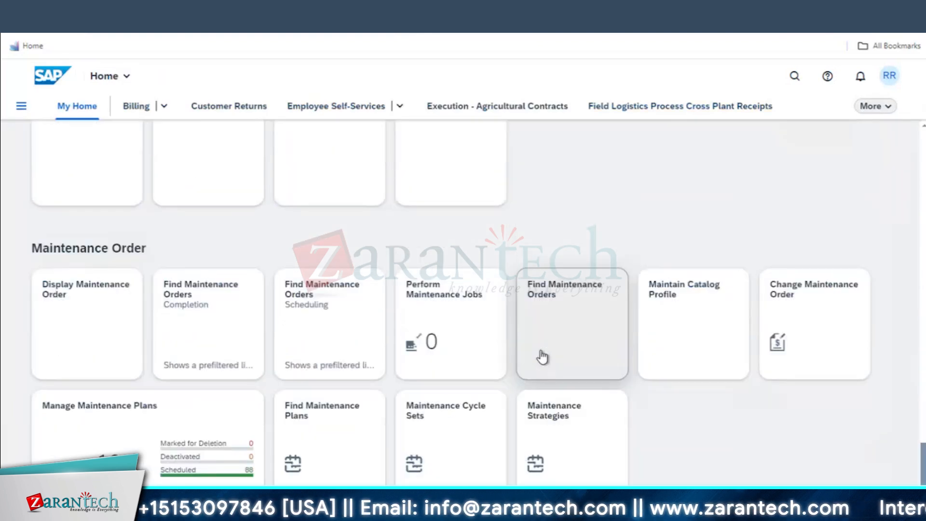
# Sort Find Maintenance Orders by Order descending, open 4001069, and highlight the 1,000.00 actual overhead cost
pyautogui.click(541, 355)
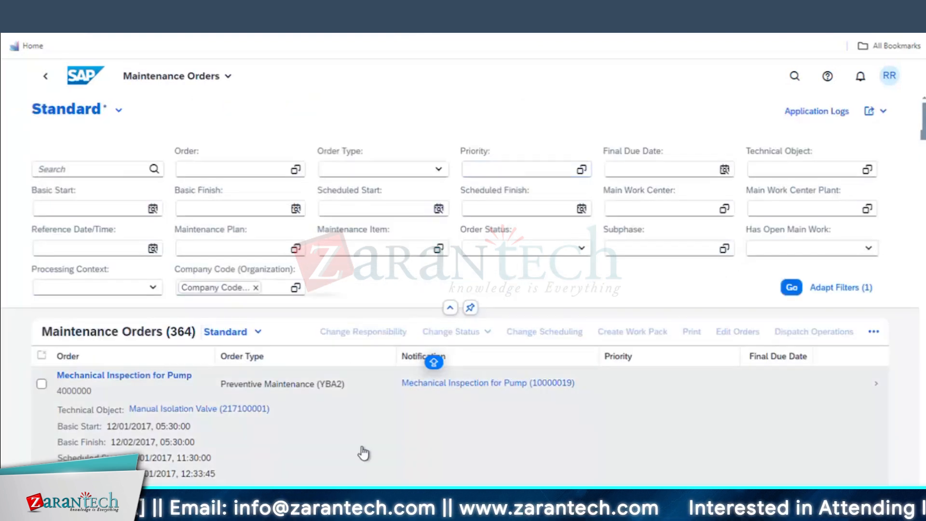
pyautogui.click(146, 355)
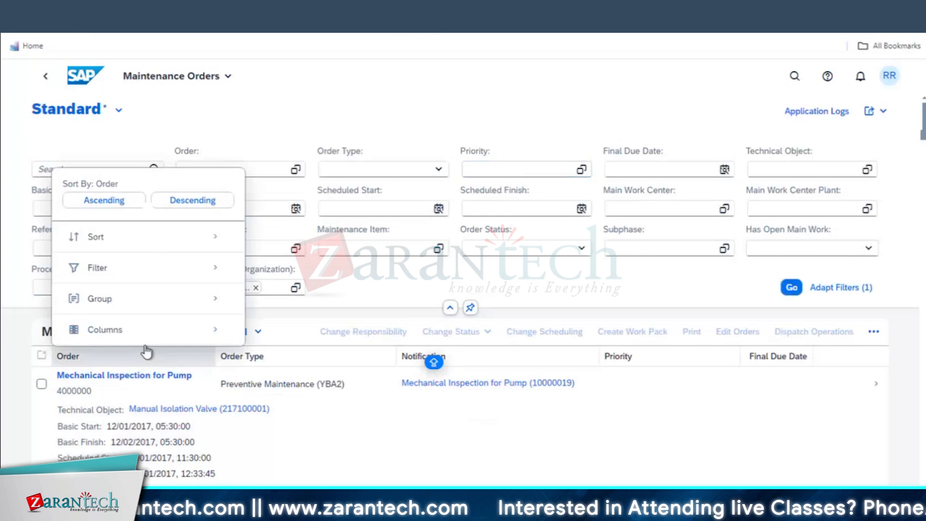
pyautogui.click(192, 200)
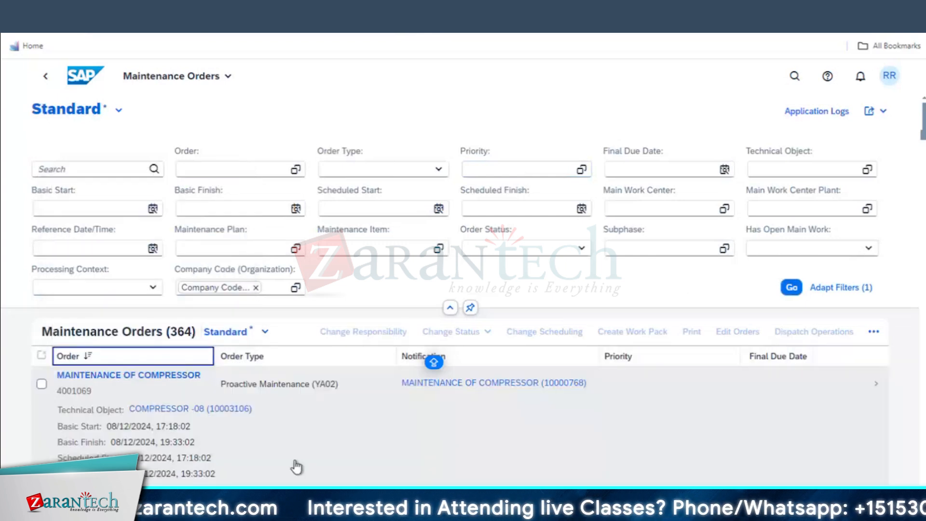
pyautogui.click(500, 415)
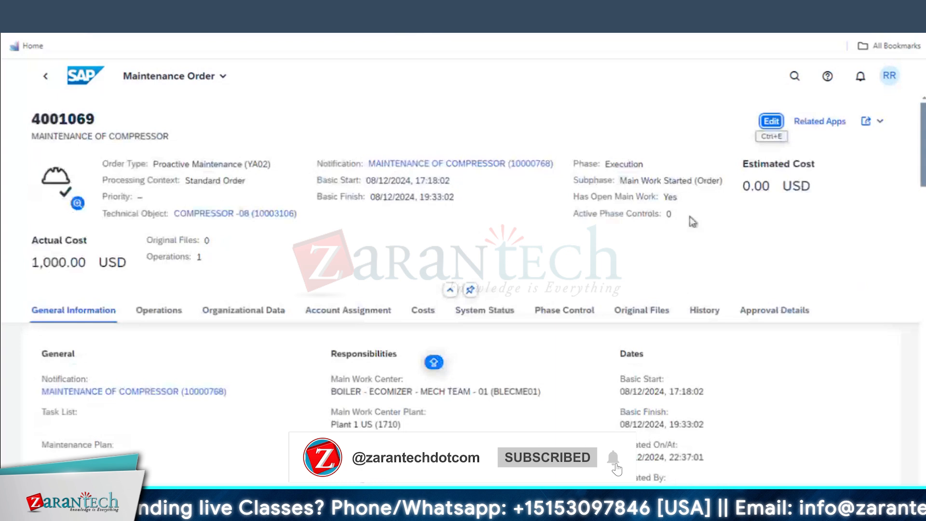
pyautogui.click(422, 310)
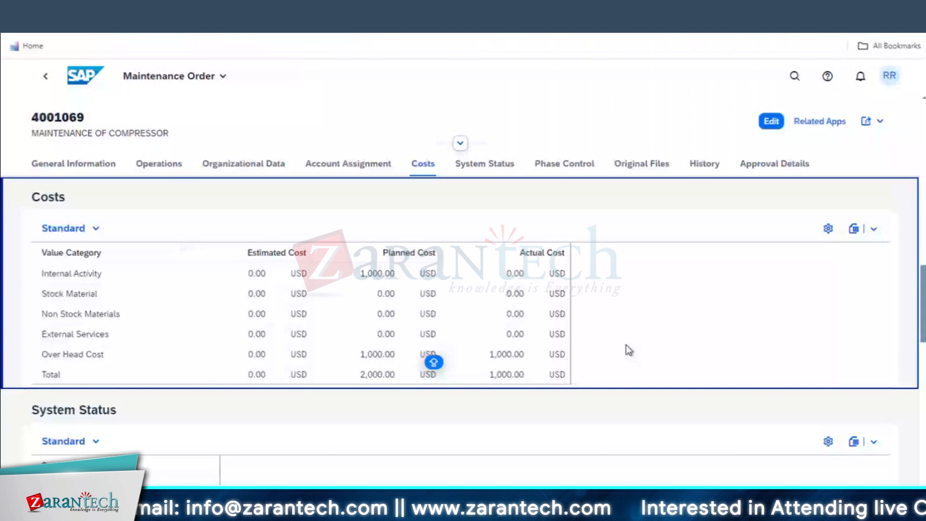
pyautogui.doubleClick(513, 355)
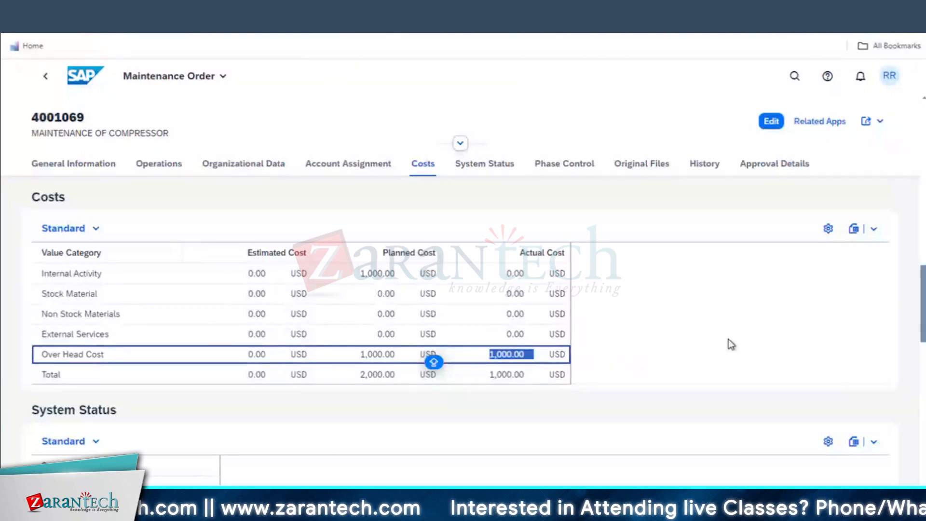
# In the order's History, highlight the 'Goods movement posted', 'Job In Process' and personnel number entries
pyautogui.click(705, 165)
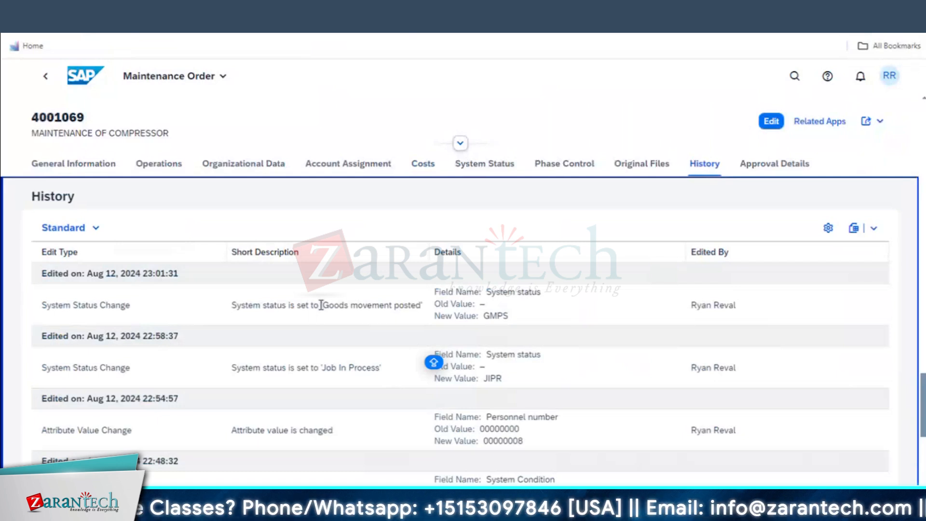
pyautogui.moveTo(321, 305); pyautogui.dragTo(421, 305)
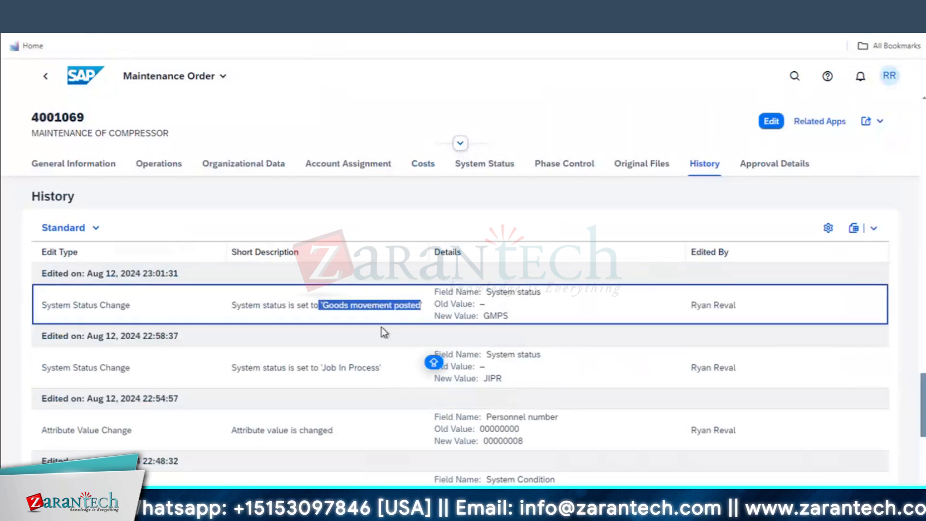
pyautogui.moveTo(381, 367); pyautogui.dragTo(311, 373)
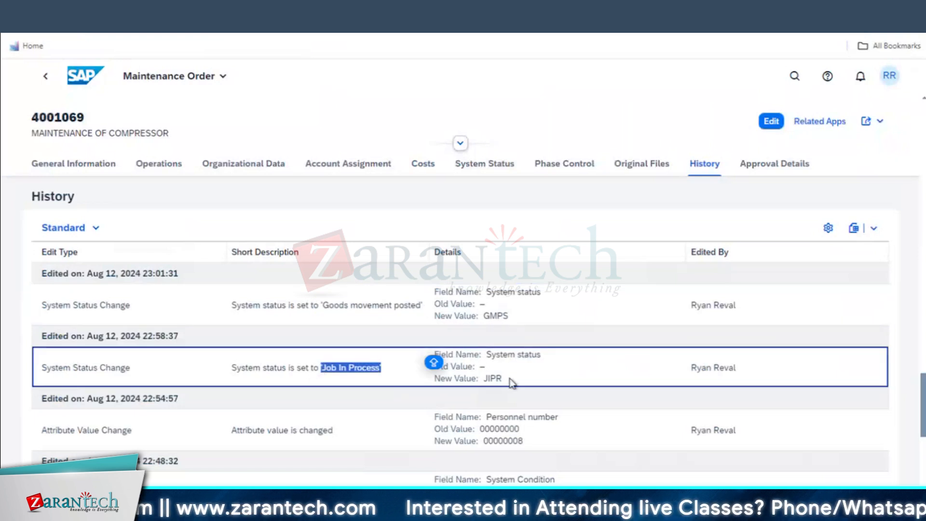
pyautogui.moveTo(510, 379); pyautogui.dragTo(487, 379)
pyautogui.scroll(-1, 282, 381)
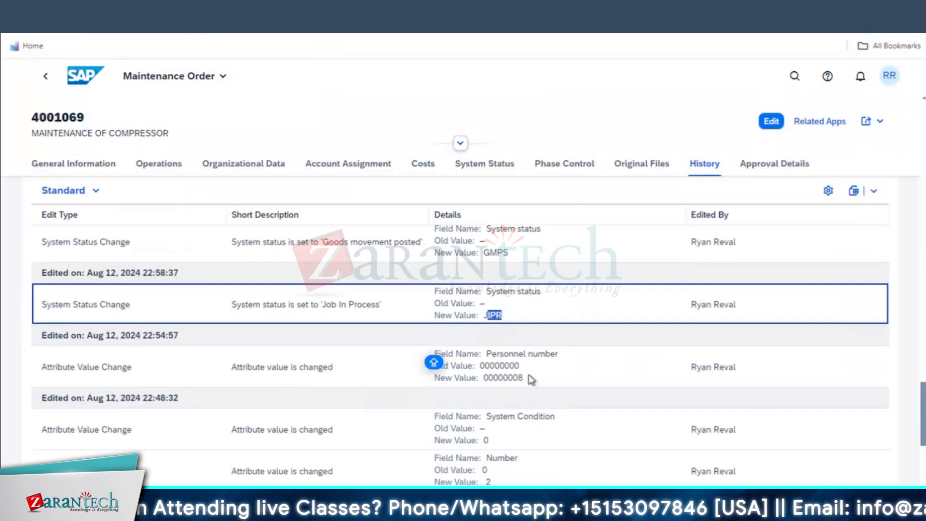
pyautogui.moveTo(525, 379); pyautogui.dragTo(486, 353)
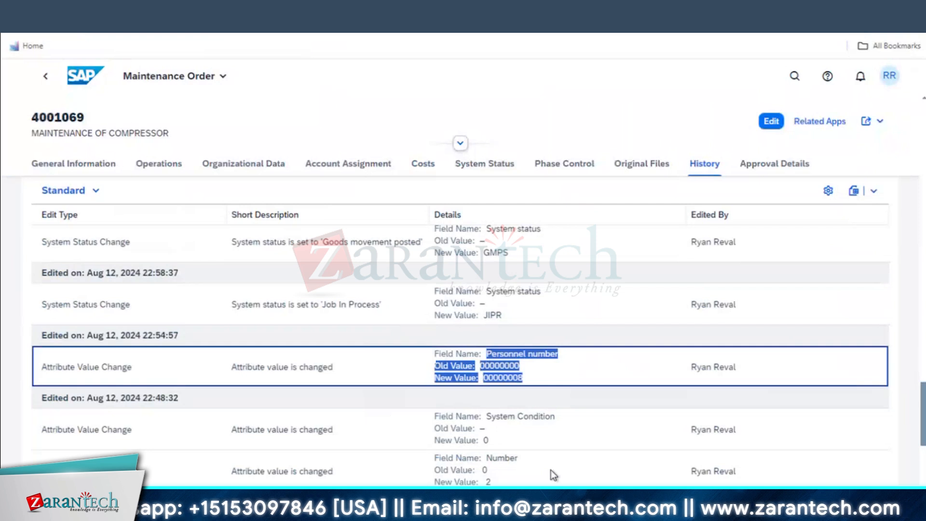
# Review further history entries: the Calculation Key change and the new activity type Y01
pyautogui.scroll(-1, 551, 469)
pyautogui.scroll(-1, 502, 375)
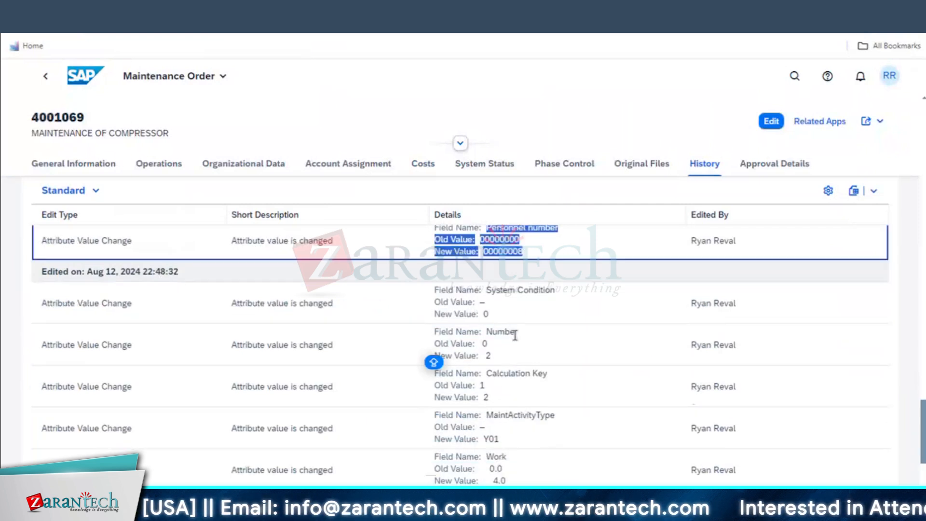
pyautogui.scroll(-1, 536, 465)
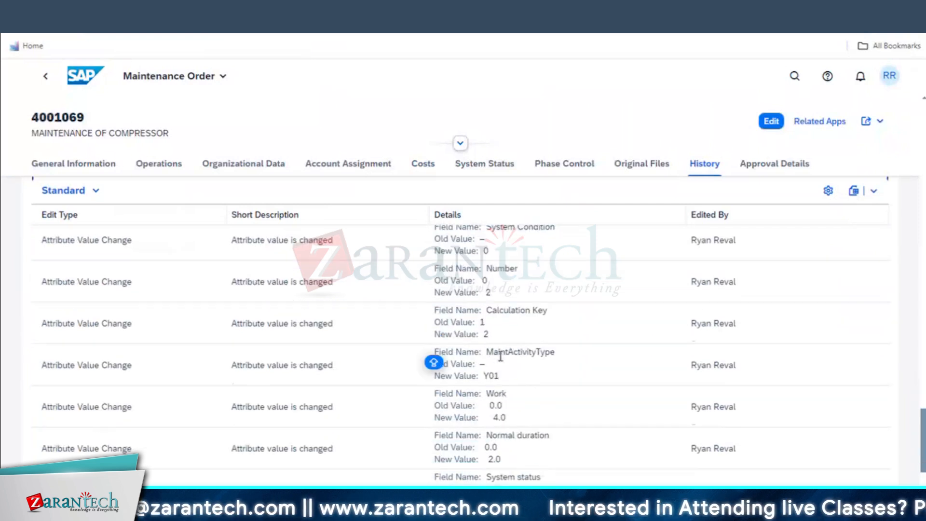
pyautogui.moveTo(548, 310); pyautogui.dragTo(487, 335)
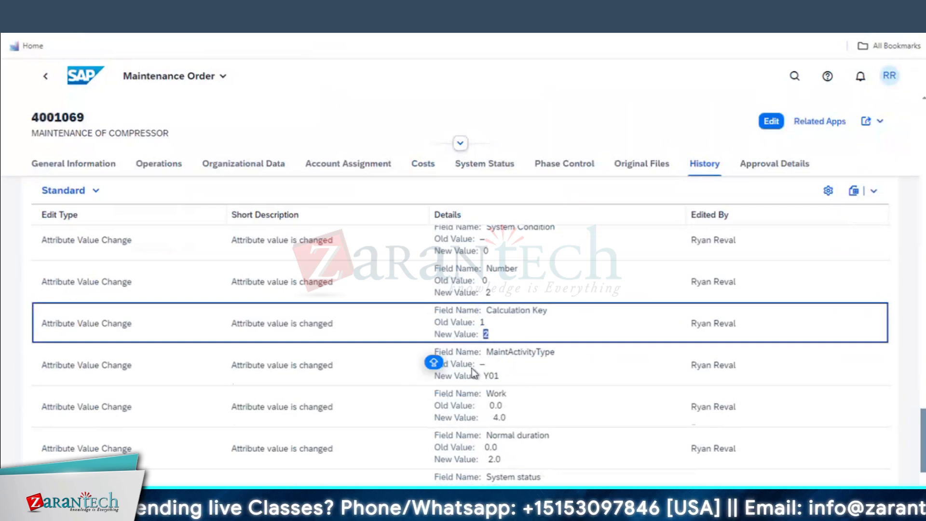
pyautogui.moveTo(483, 376); pyautogui.dragTo(500, 376)
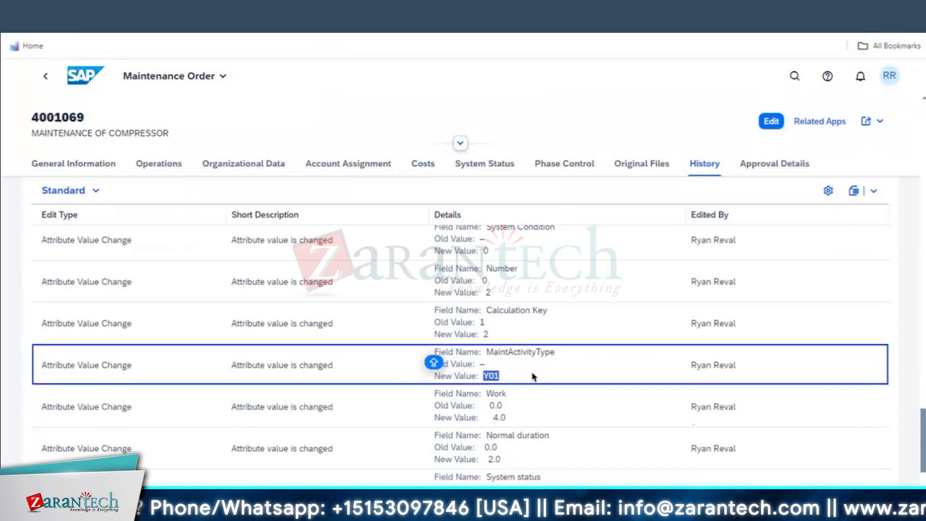
pyautogui.scroll(3, 537, 454)
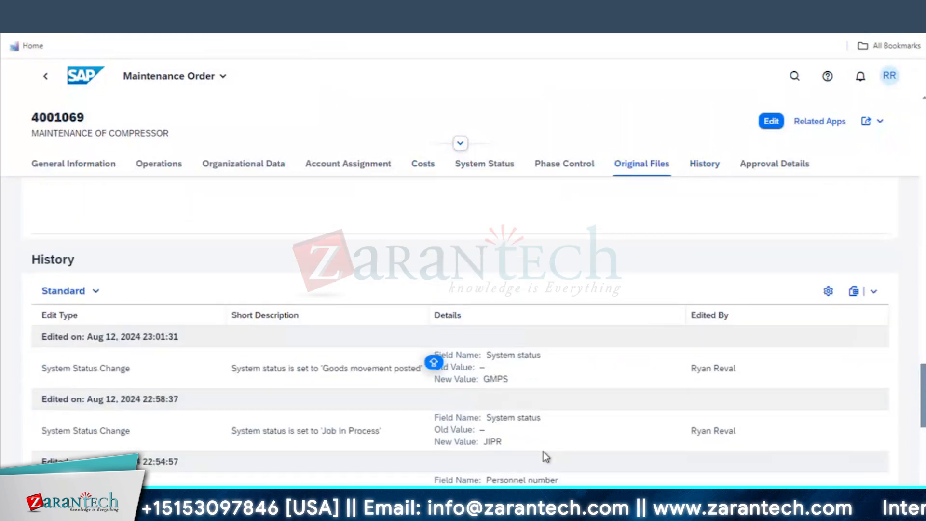
pyautogui.scroll(6, 554, 385)
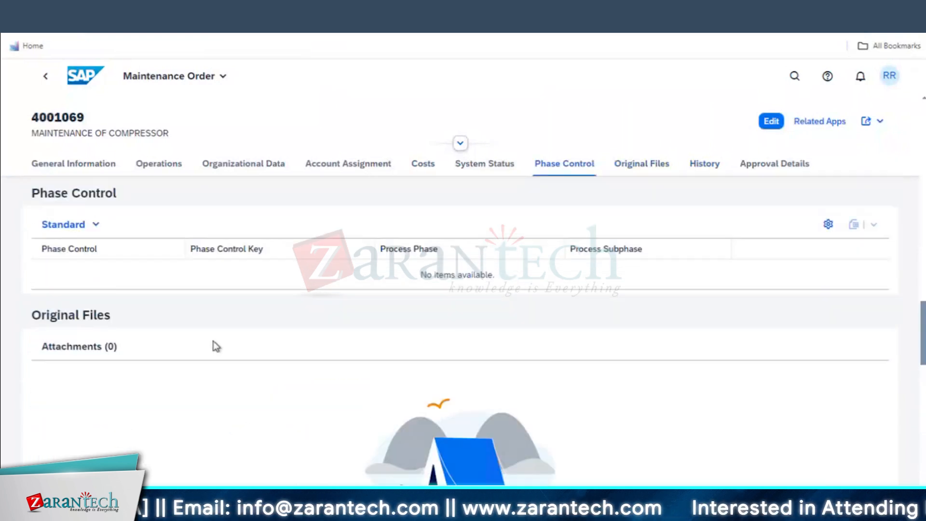
pyautogui.scroll(-3, 239, 349)
# Add an unplanned component goods issue, enter *BEARING* as the material, and open its value help
pyautogui.scroll(-3, 240, 349)
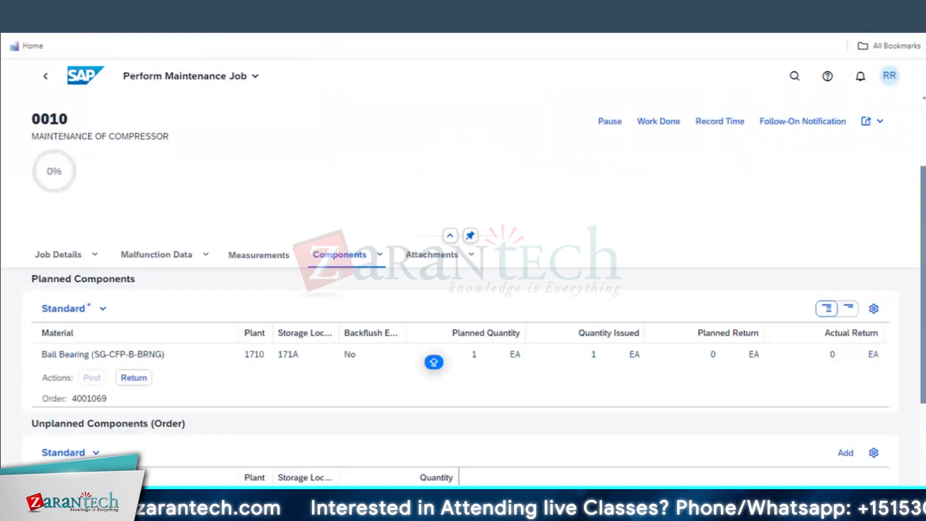
pyautogui.scroll(-1, 641, 431)
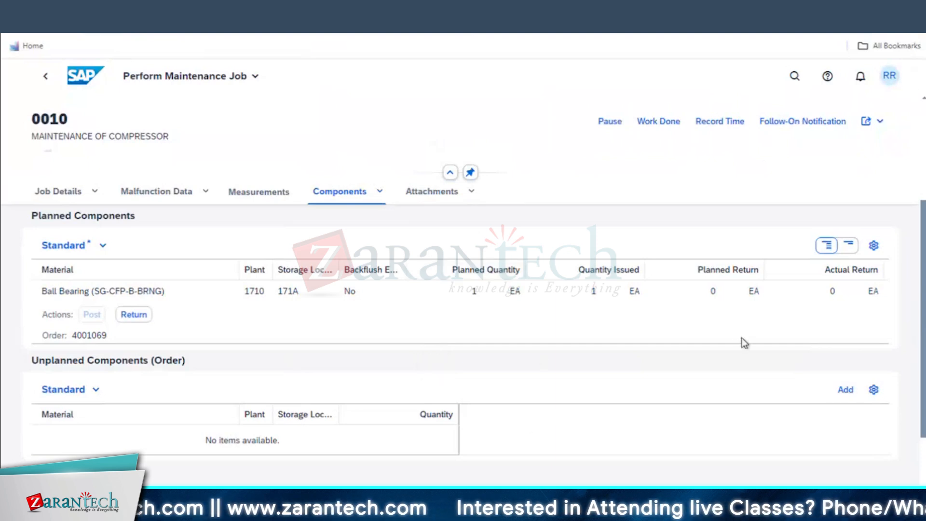
pyautogui.scroll(-3, 741, 337)
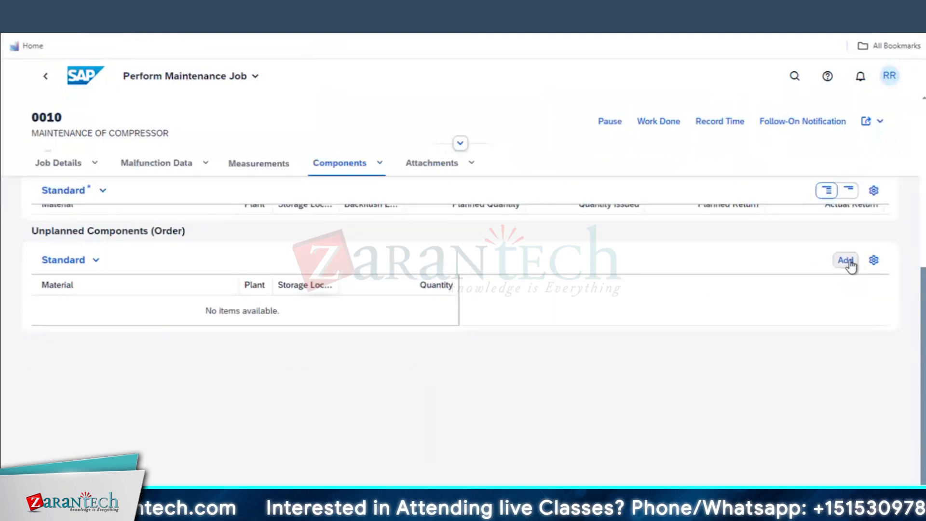
pyautogui.click(845, 260)
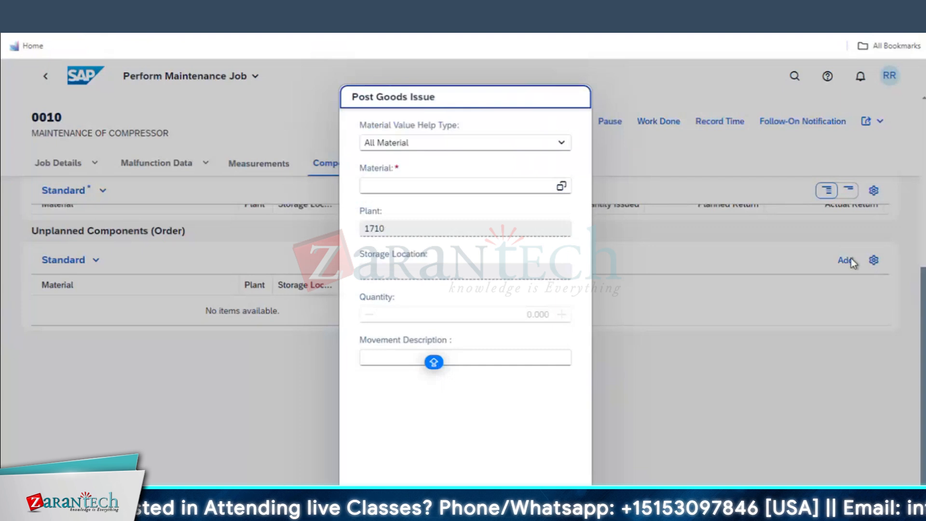
pyautogui.click(410, 186)
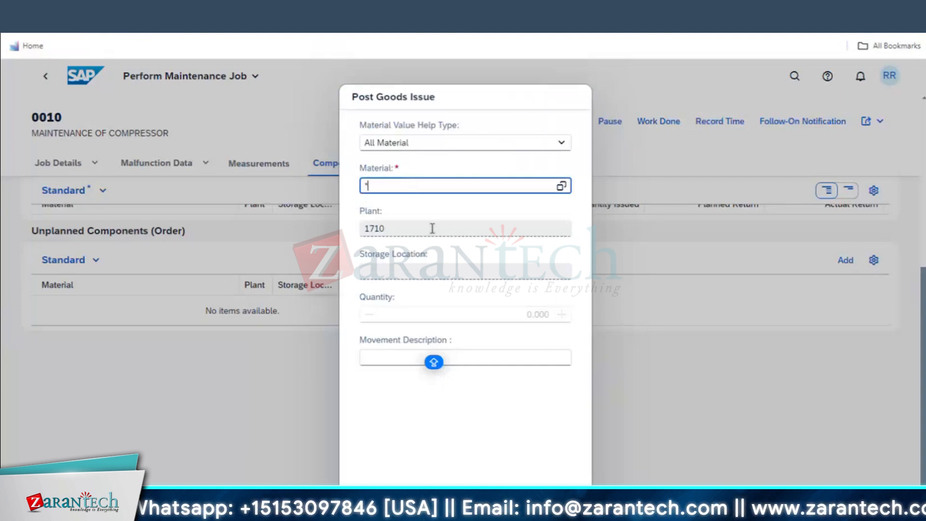
pyautogui.press('Return')
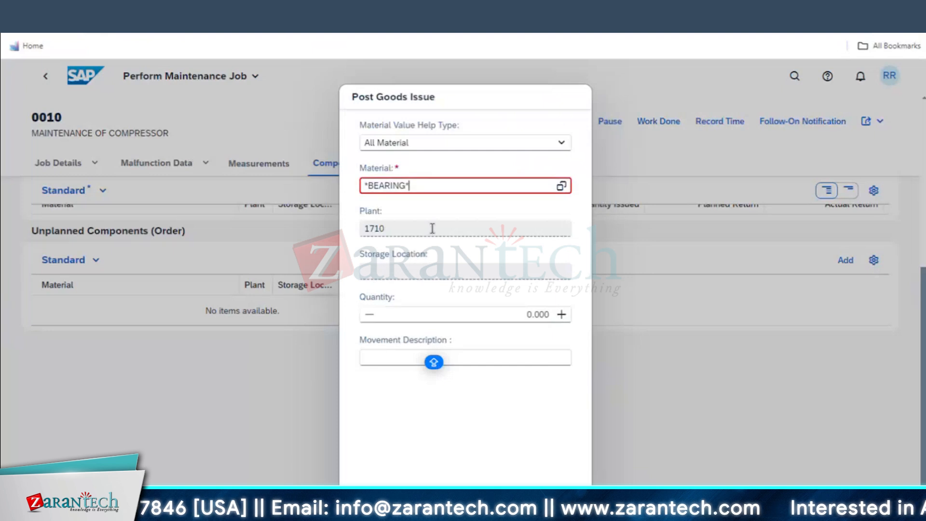
pyautogui.click(561, 186)
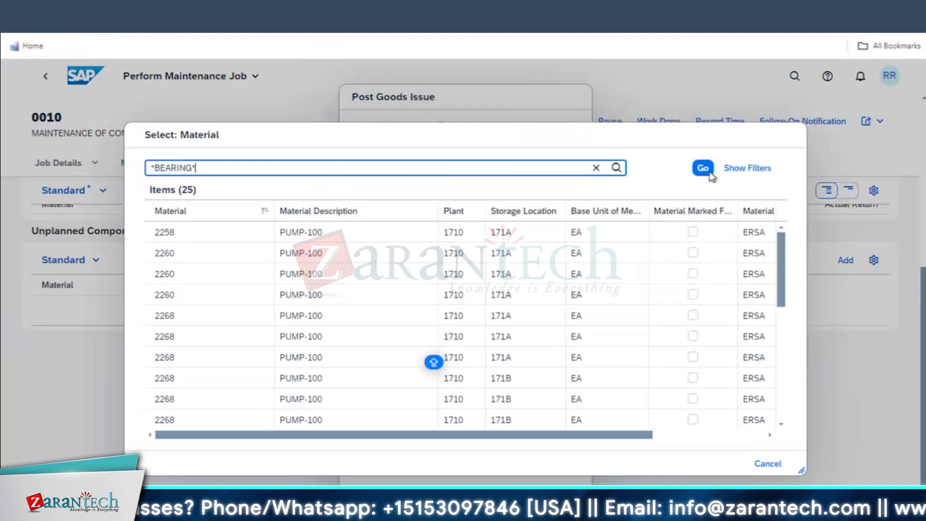
# Search materials for bearings, then *GASKET*, then clear the filter to list all materials
pyautogui.click(703, 169)
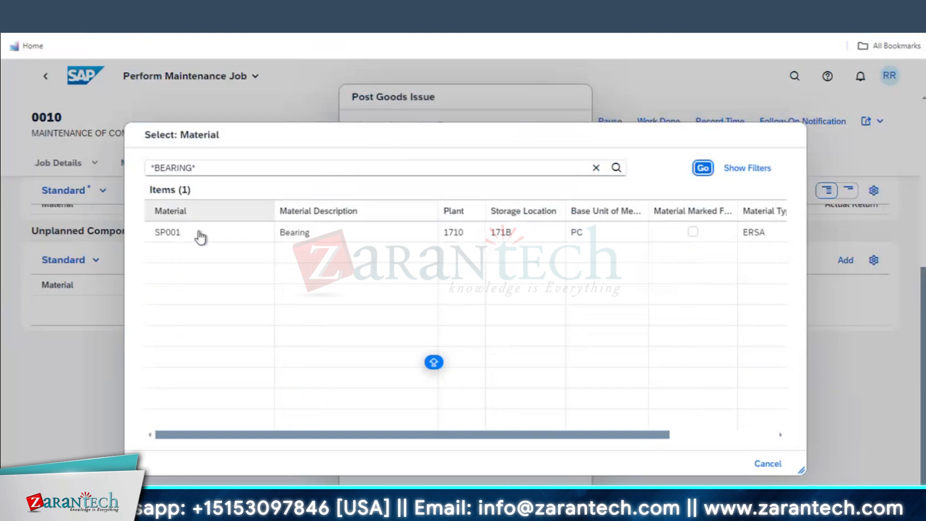
pyautogui.click(191, 165)
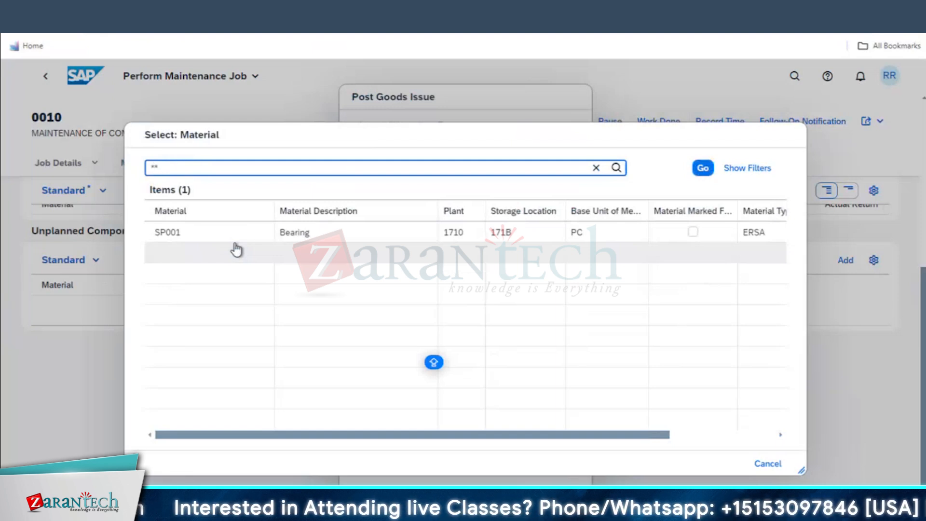
pyautogui.press('BackSpace')
pyautogui.press('BackSpace')
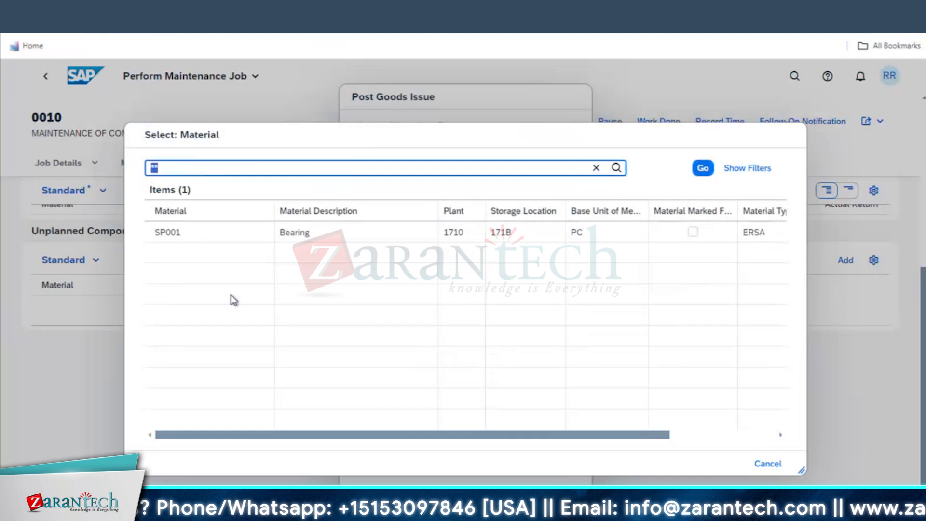
pyautogui.write('*')
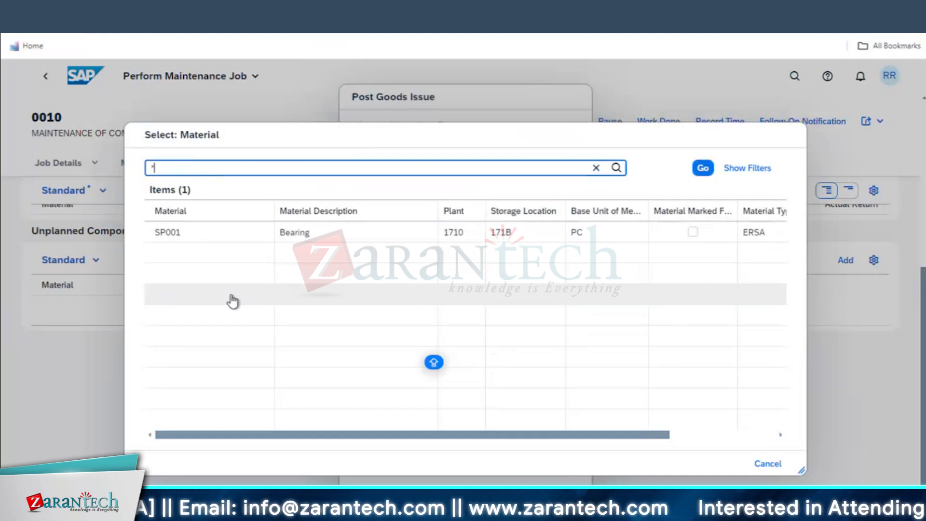
pyautogui.write('GASKET*')
pyautogui.press('Return')
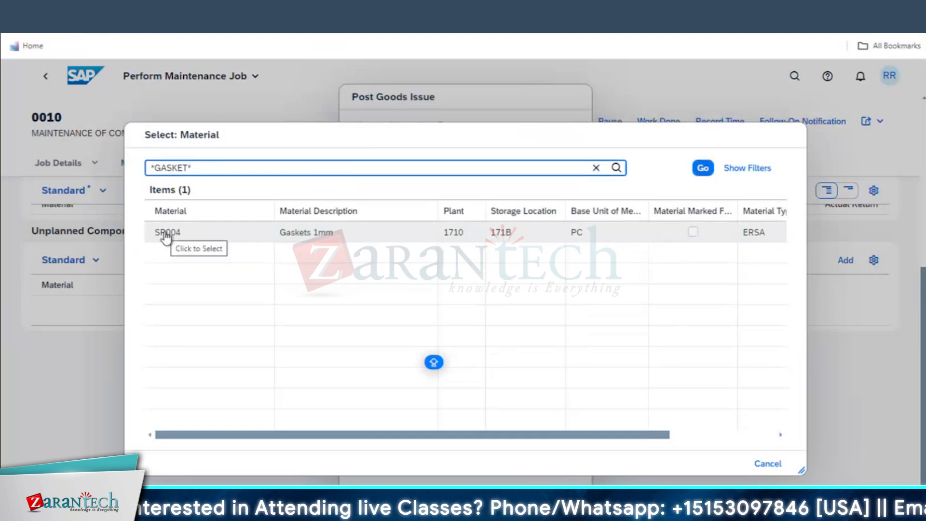
pyautogui.click(596, 167)
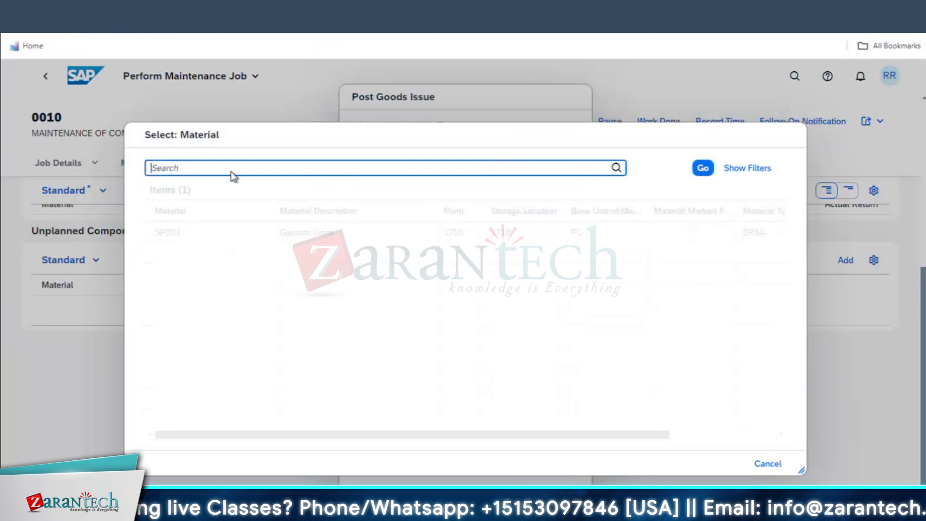
pyautogui.click(702, 168)
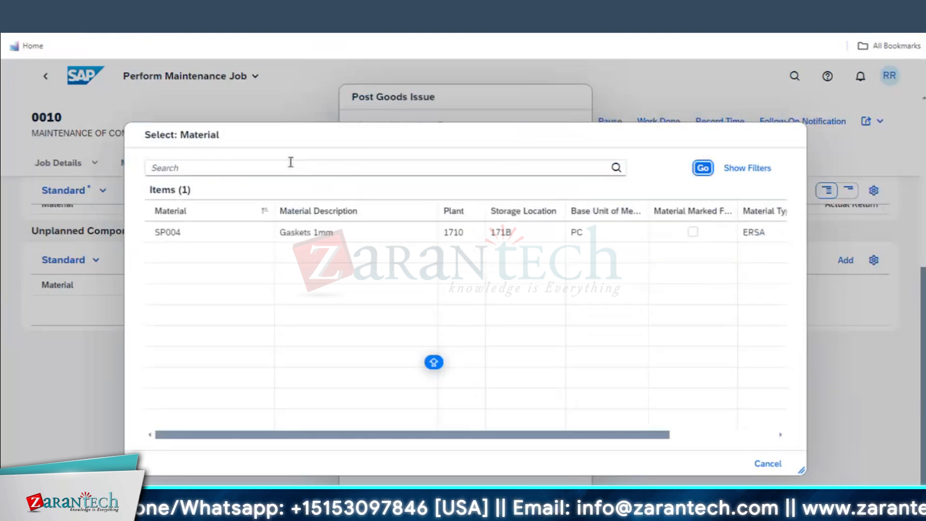
# Filter the materials by *GASKET* again and select SP004 Gaskets 1mm
pyautogui.scroll(-5, 283, 327)
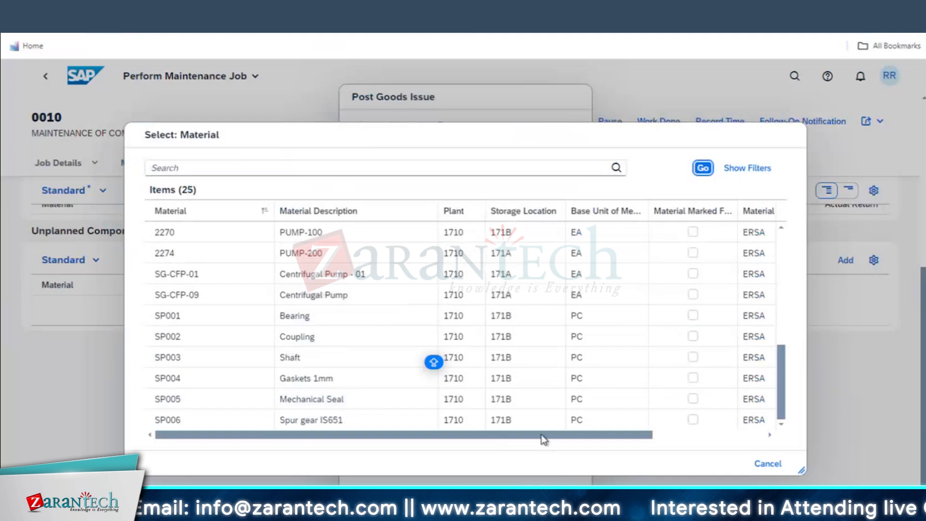
pyautogui.moveTo(544, 439); pyautogui.dragTo(671, 438)
pyautogui.moveTo(330, 434); pyautogui.dragTo(219, 434)
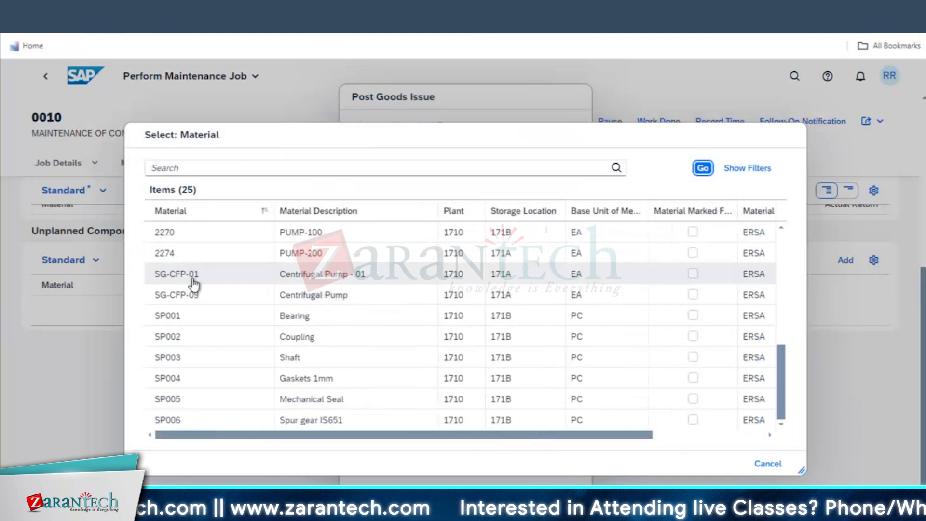
pyautogui.scroll(3, 192, 283)
pyautogui.scroll(2, 176, 264)
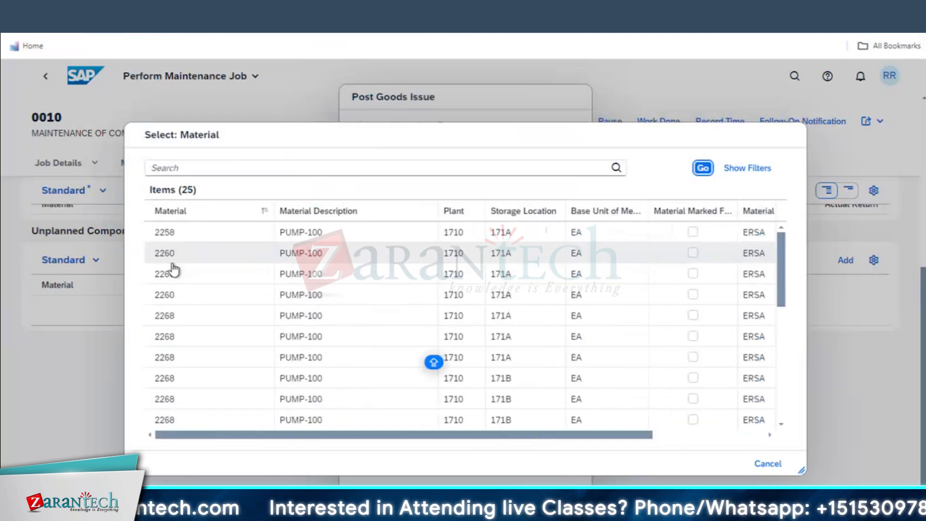
pyautogui.click(217, 167)
pyautogui.write('*GASKET*')
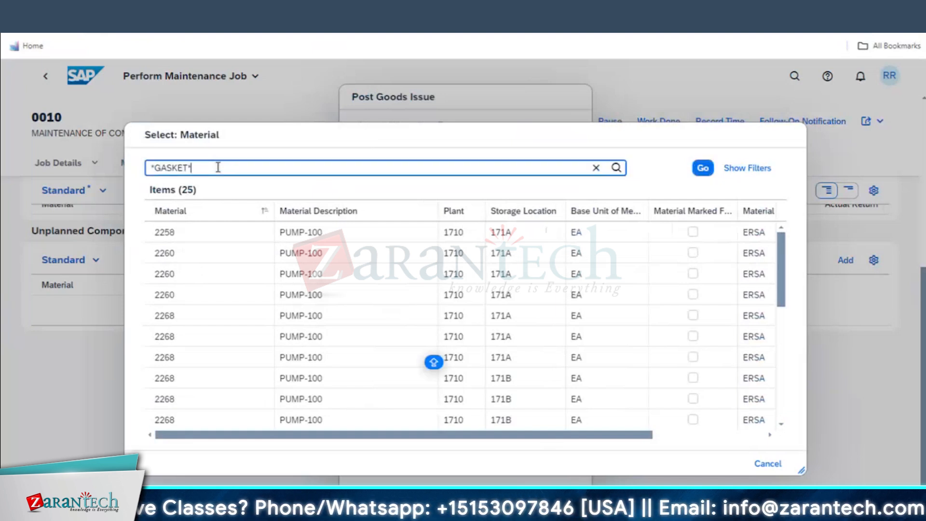
pyautogui.press('Return')
pyautogui.click(166, 246)
# Set quantity 1 PC for SP004 Gaskets 1mm from 1710/171B and post the goods issue, confirming it
pyautogui.click(456, 315)
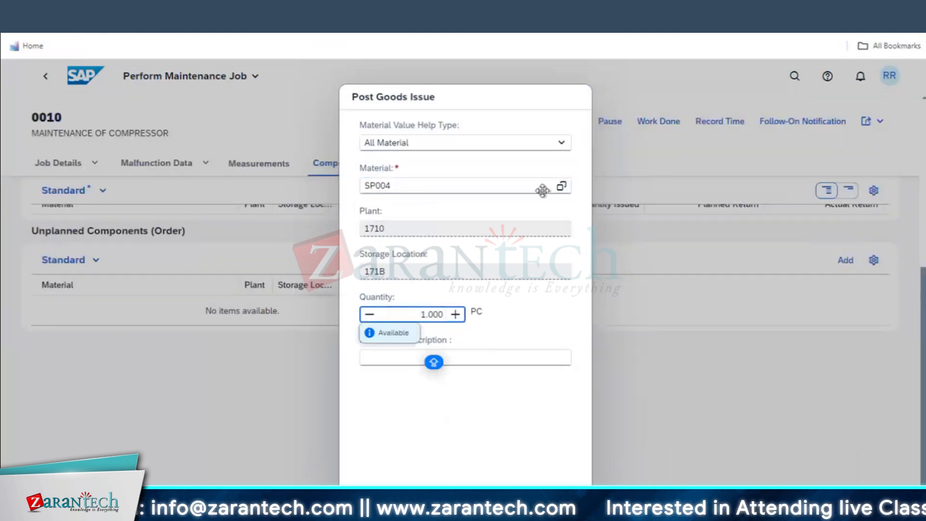
pyautogui.moveTo(390, 97); pyautogui.dragTo(537, 124)
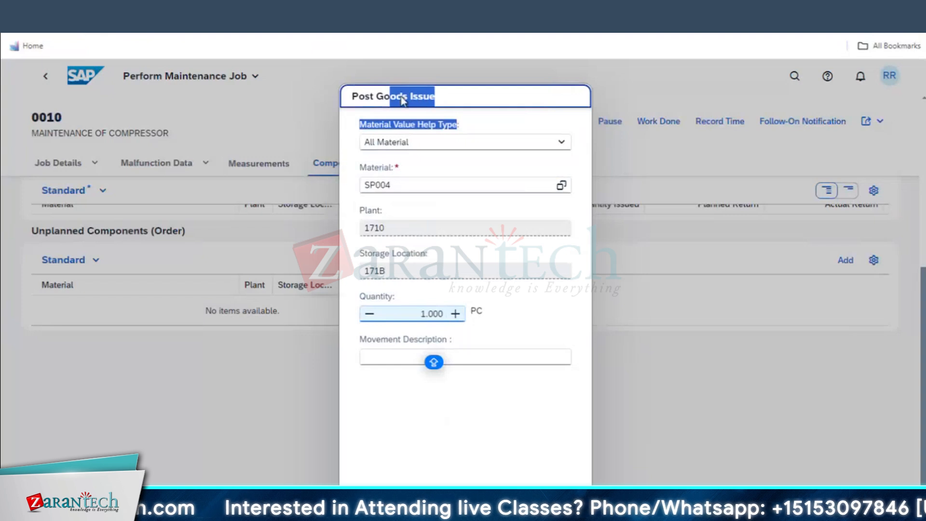
pyautogui.click(401, 166)
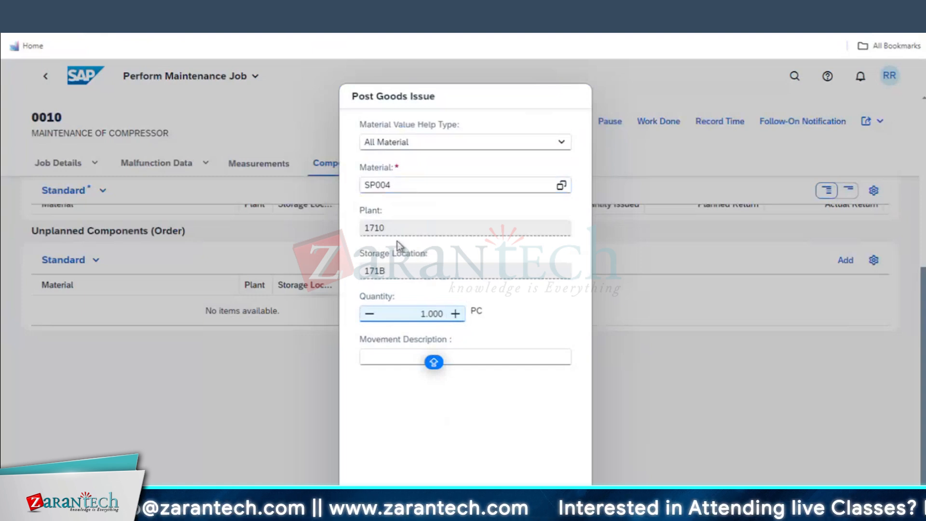
pyautogui.click(393, 355)
pyautogui.click(349, 154)
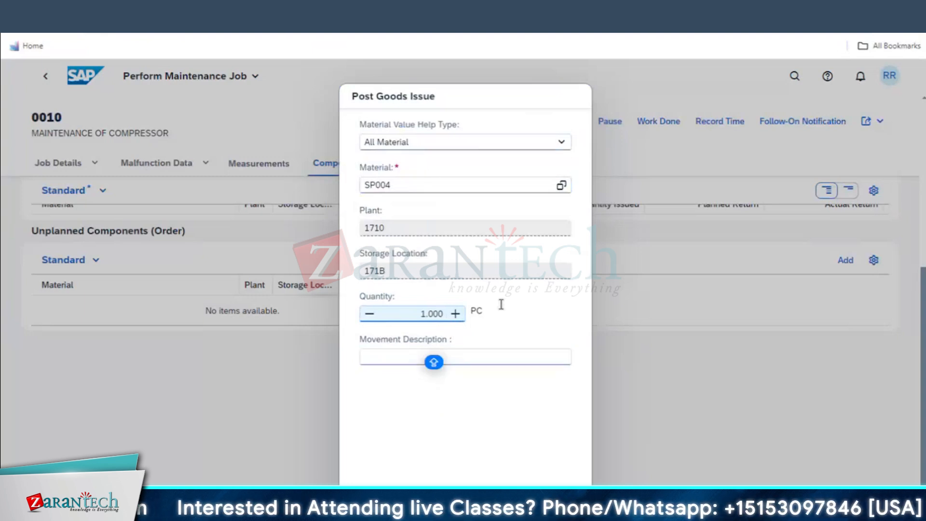
pyautogui.click(520, 501)
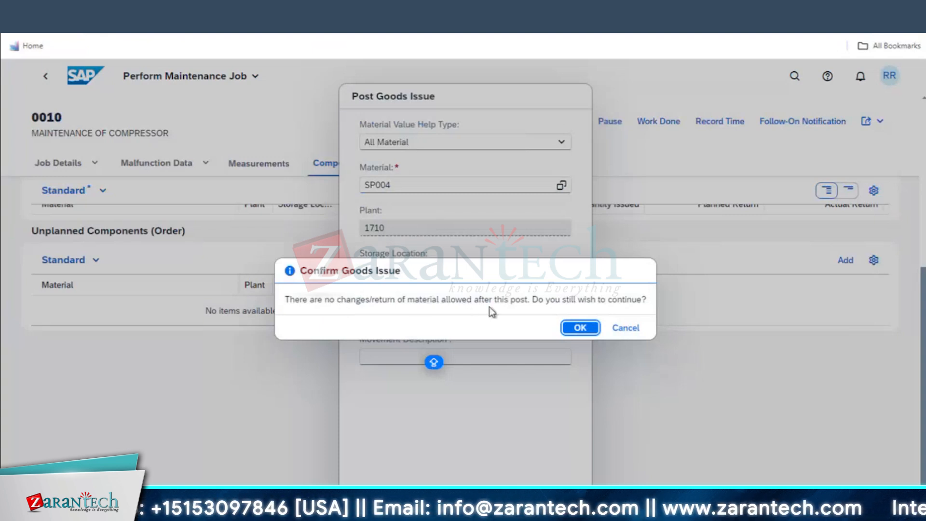
pyautogui.click(579, 330)
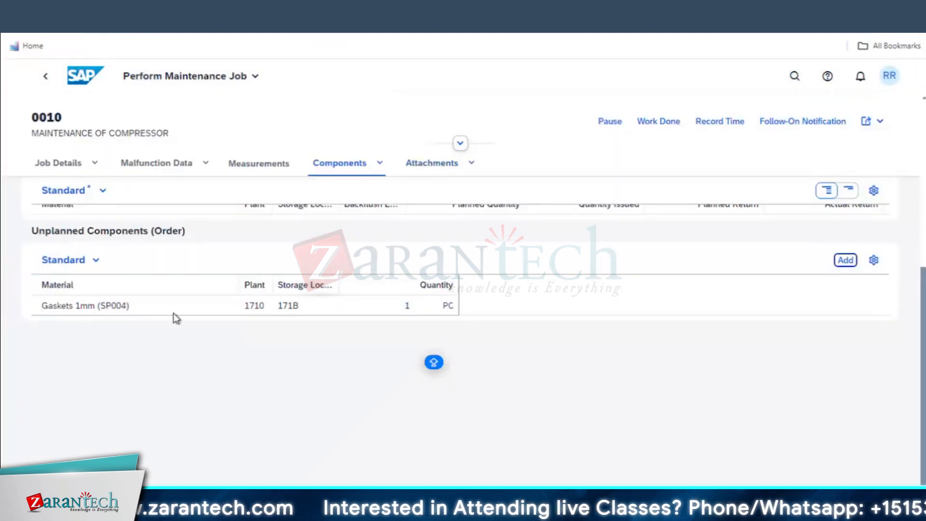
pyautogui.hotkey('alt', 'Tab')
pyautogui.write('MM03')
pyautogui.press('Return')
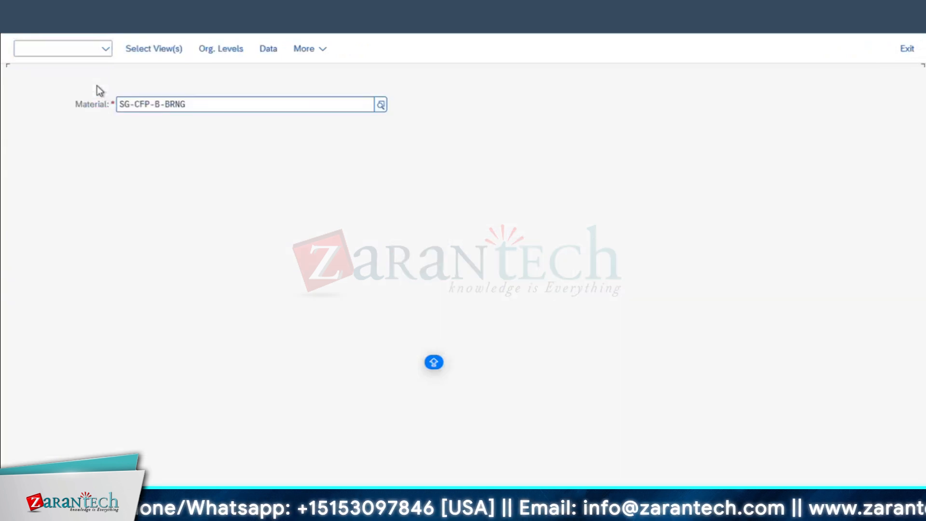
pyautogui.write('SP004')
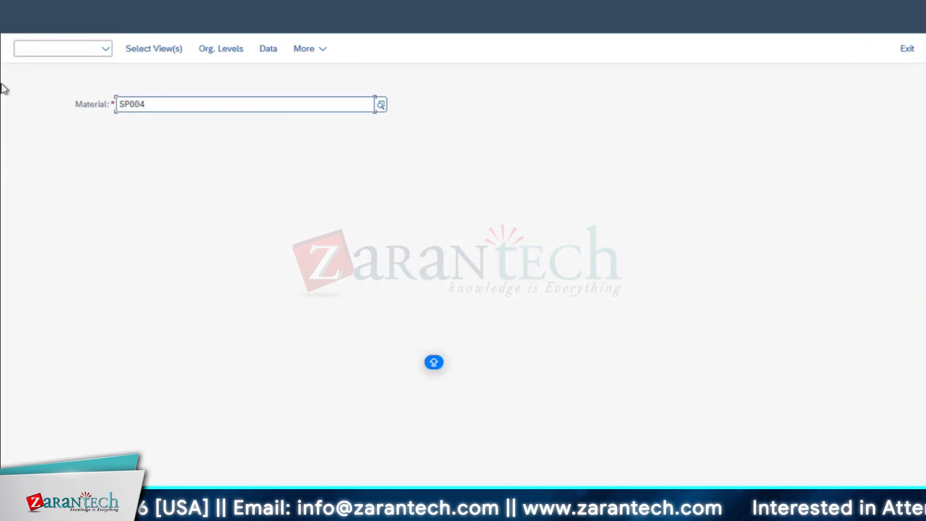
pyautogui.press('Return')
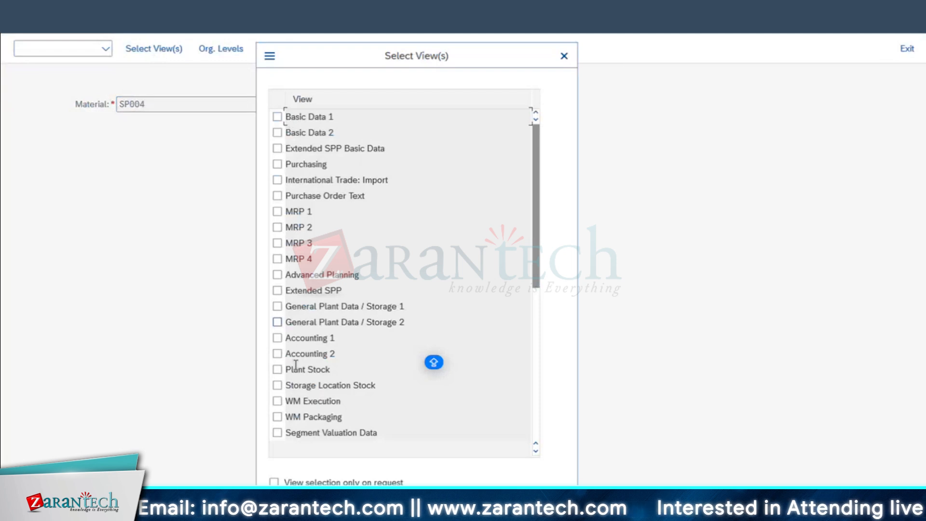
pyautogui.click(277, 339)
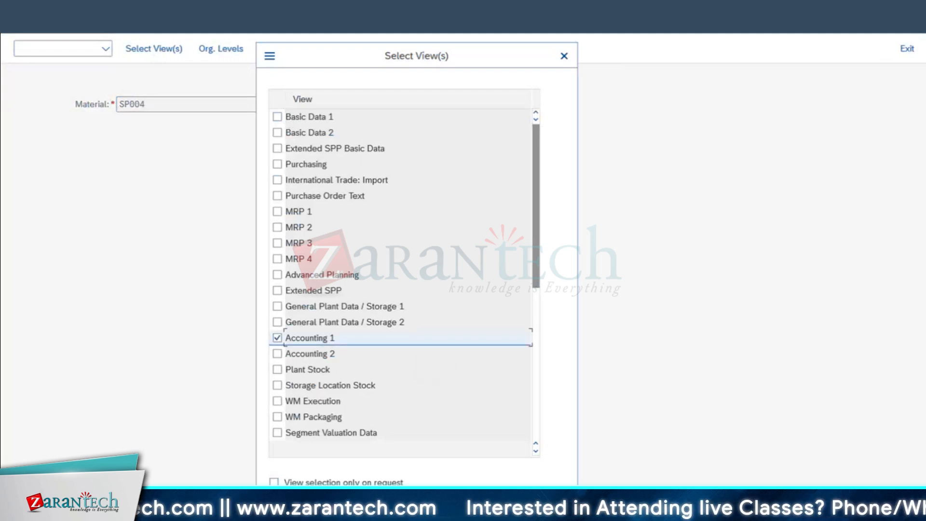
pyautogui.press('Return')
pyautogui.click(329, 176)
pyautogui.click(331, 189)
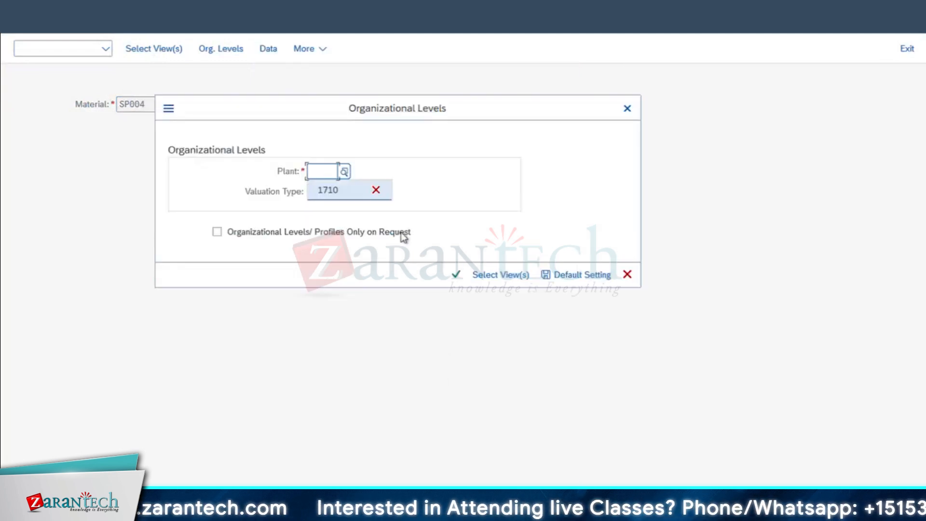
pyautogui.click(460, 281)
pyautogui.scroll(-5, 300, 309)
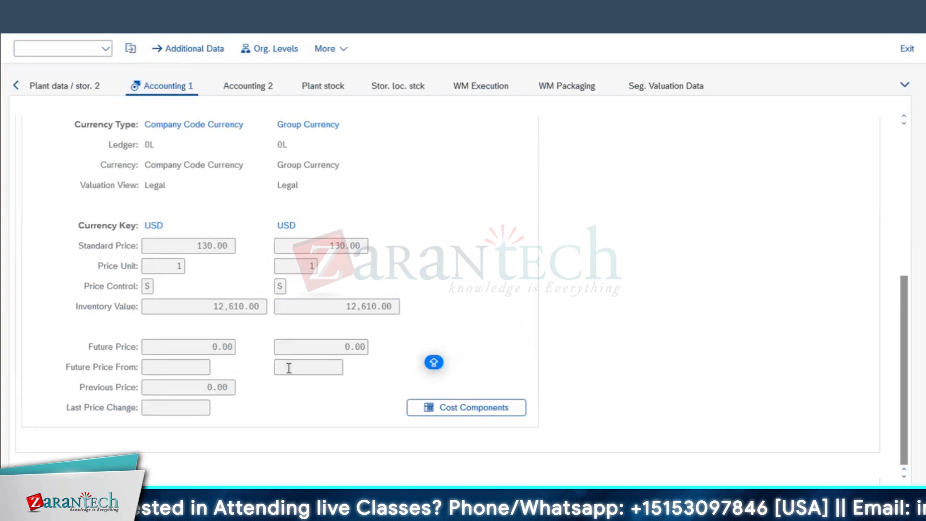
pyautogui.moveTo(193, 250); pyautogui.dragTo(262, 259)
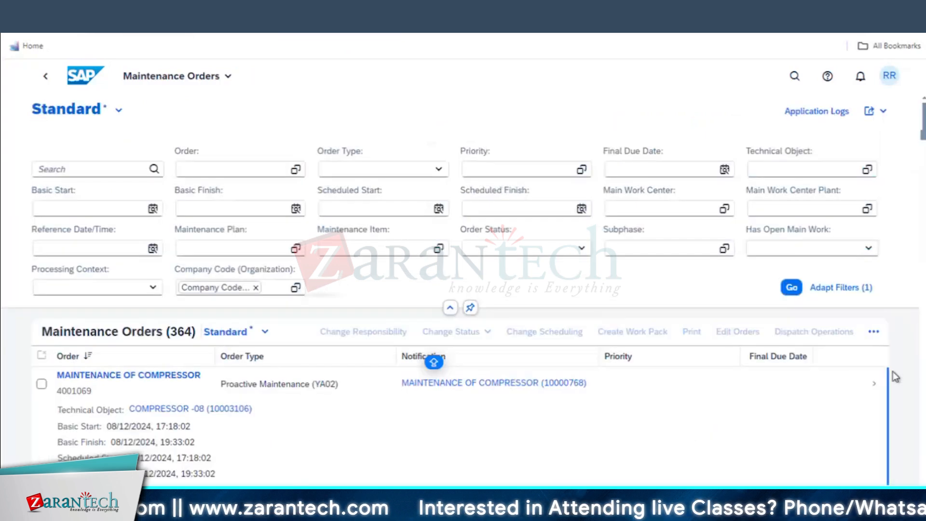
# Open order 4001069 and jump to its Costs section
pyautogui.click(872, 384)
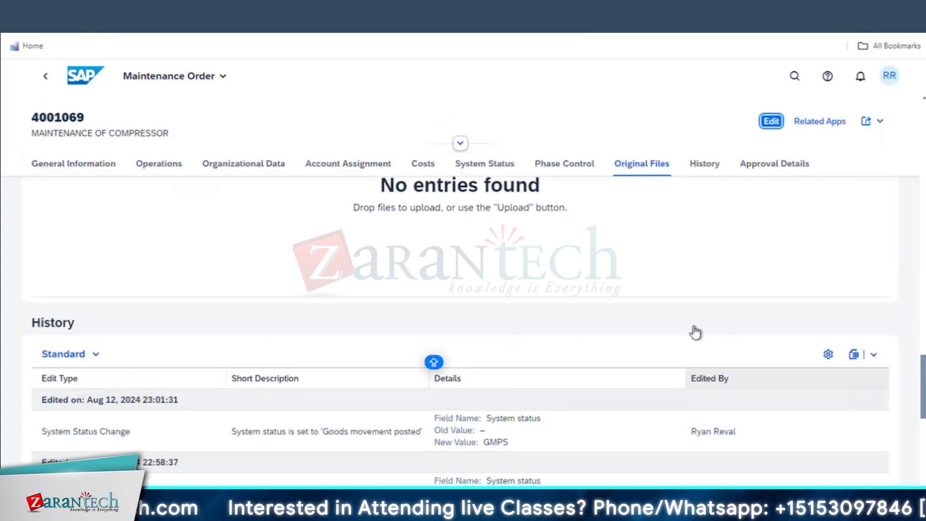
pyautogui.click(421, 169)
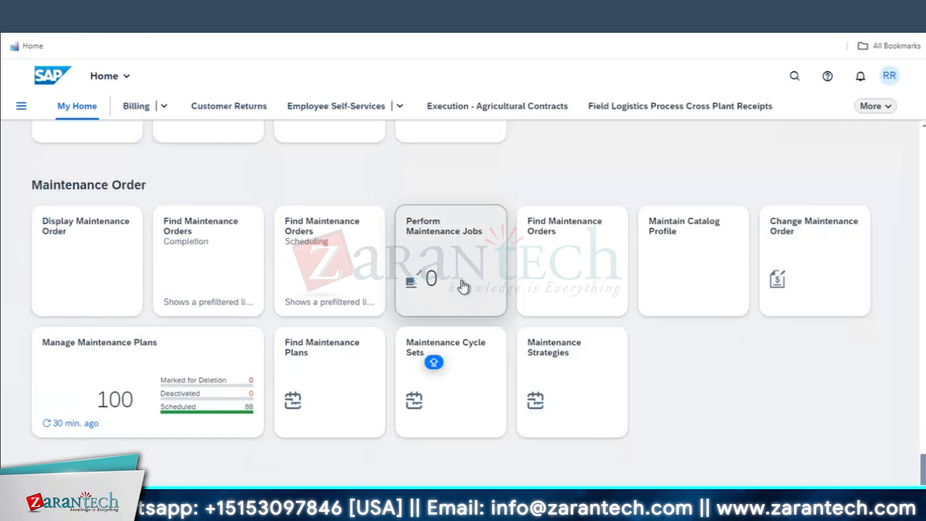
# Sort Find Maintenance Orders descending, open 4001069, and highlight the Over Head Cost row under Costs
pyautogui.click(586, 258)
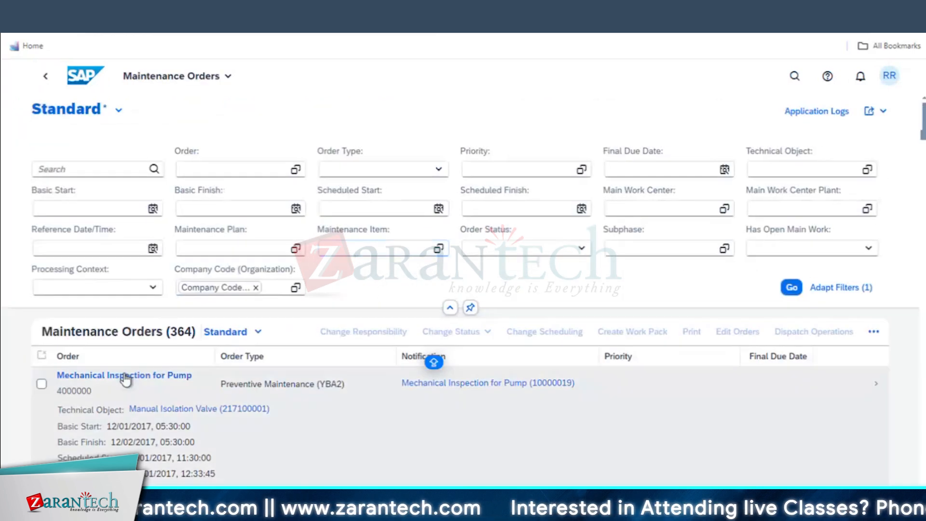
pyautogui.click(125, 356)
pyautogui.click(192, 200)
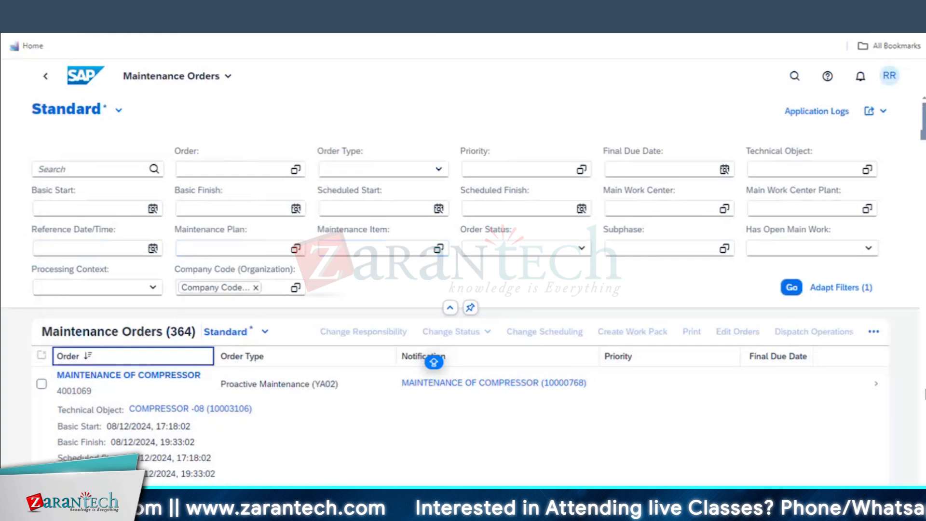
pyautogui.click(877, 385)
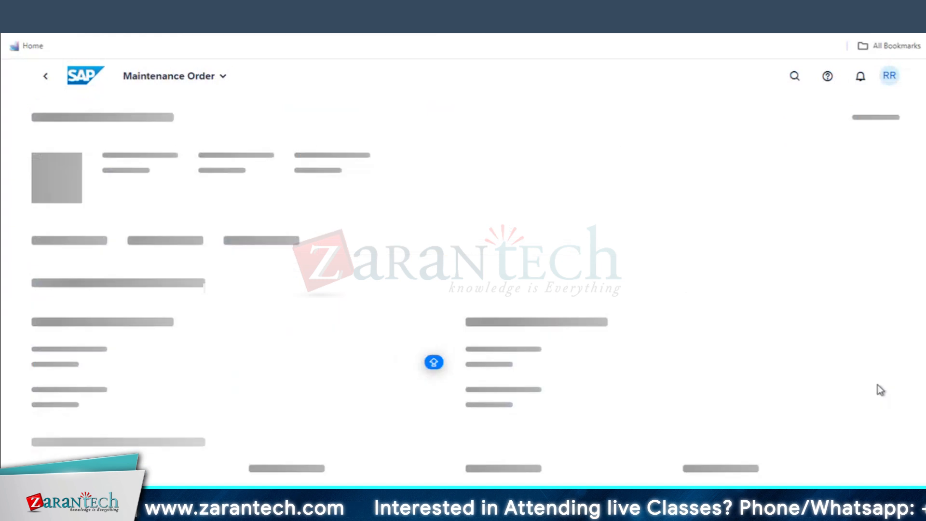
pyautogui.click(422, 309)
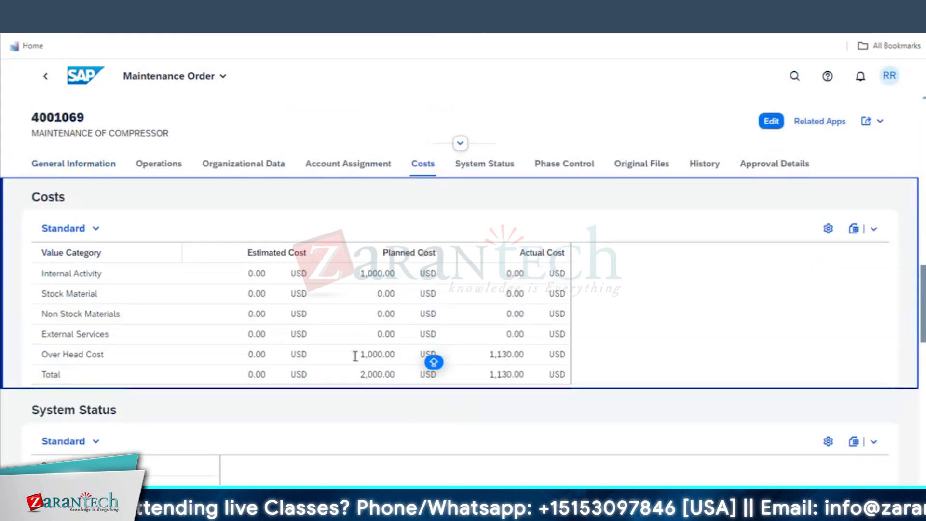
pyautogui.doubleClick(403, 355)
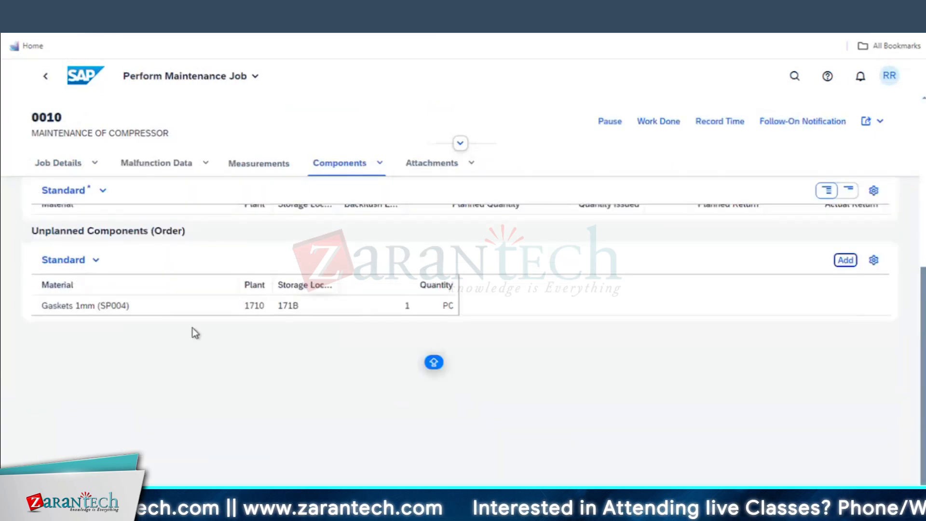
# Show job 0010's Measurements section and select technical object number 10003106 for reuse in SAP GUI
pyautogui.scroll(5, 368, 411)
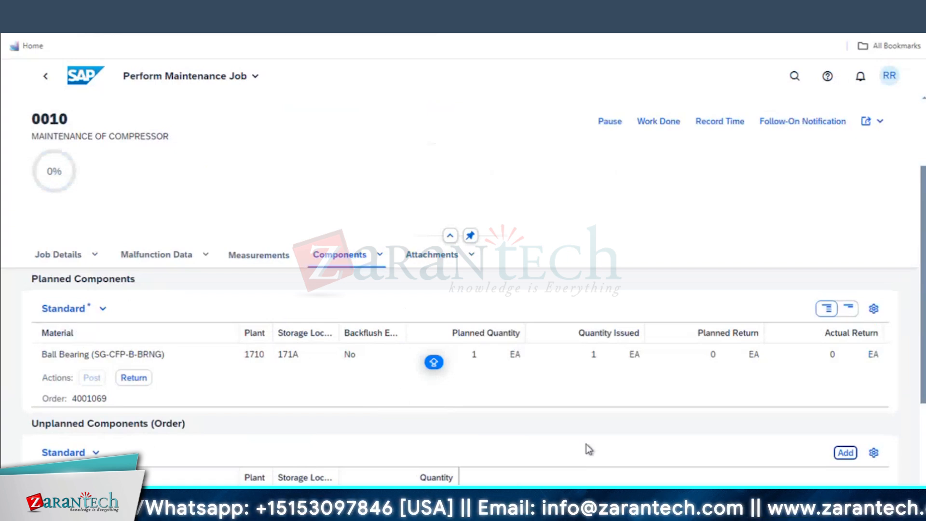
pyautogui.click(259, 256)
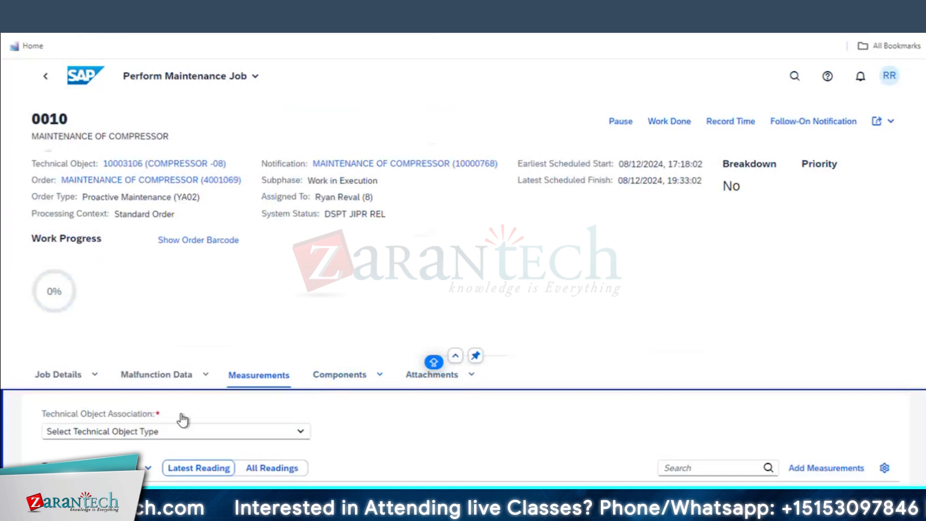
pyautogui.moveTo(102, 163); pyautogui.dragTo(144, 165)
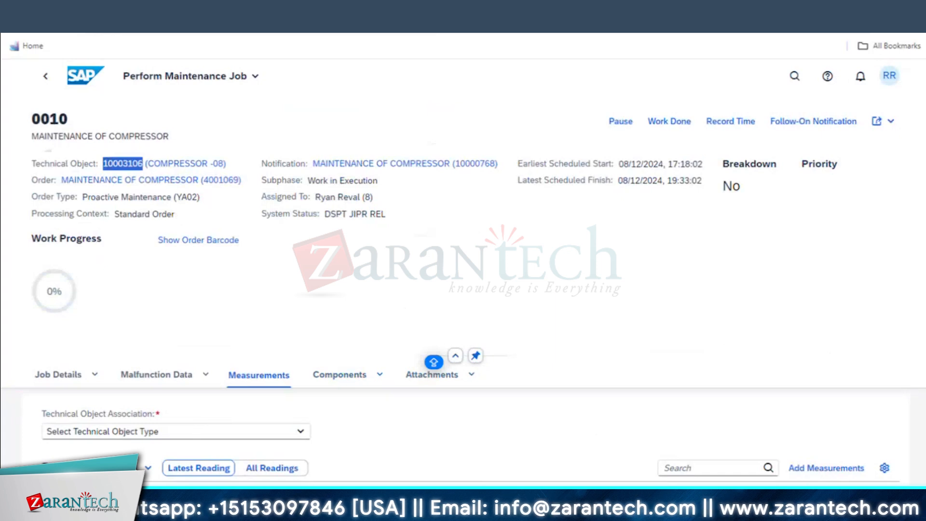
pyautogui.click(243, 517)
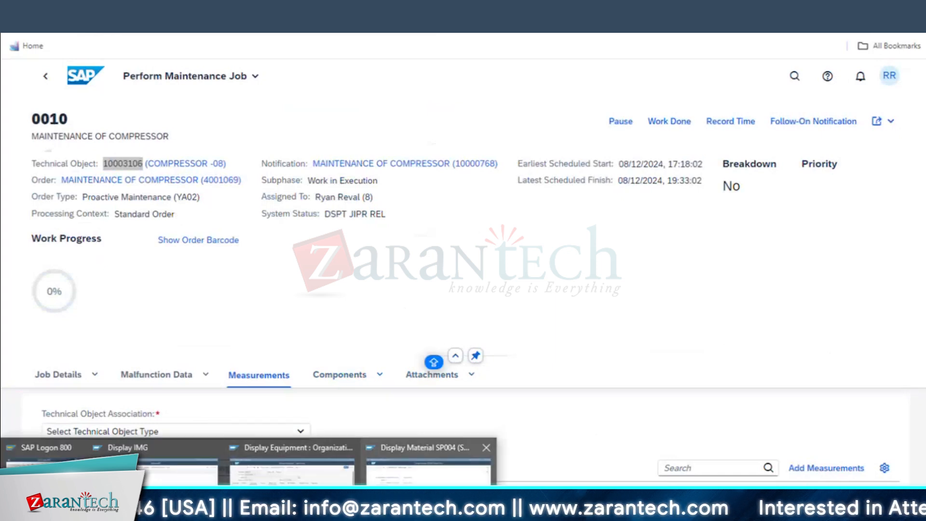
# Switch to SAP GUI and continue from Create Measuring Point to the measuring point details
pyautogui.click(428, 465)
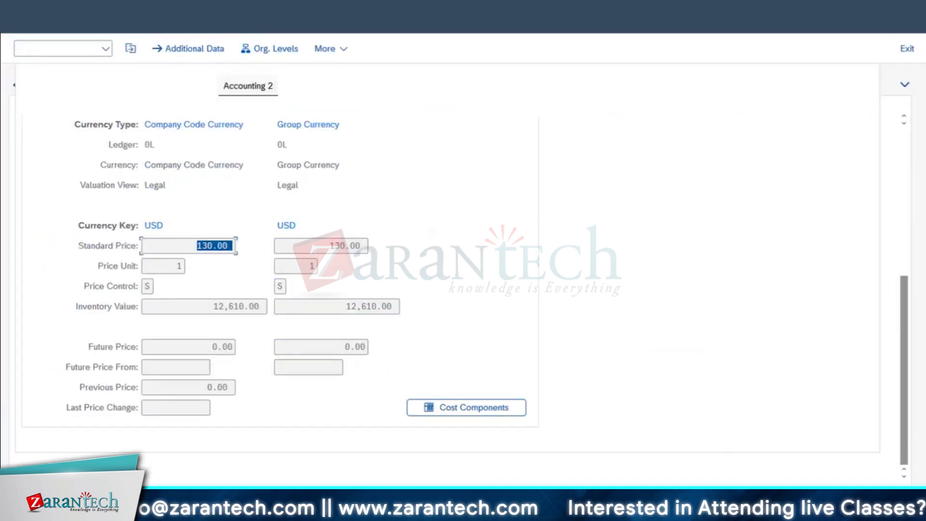
pyautogui.click(208, 4)
pyautogui.click(166, 91)
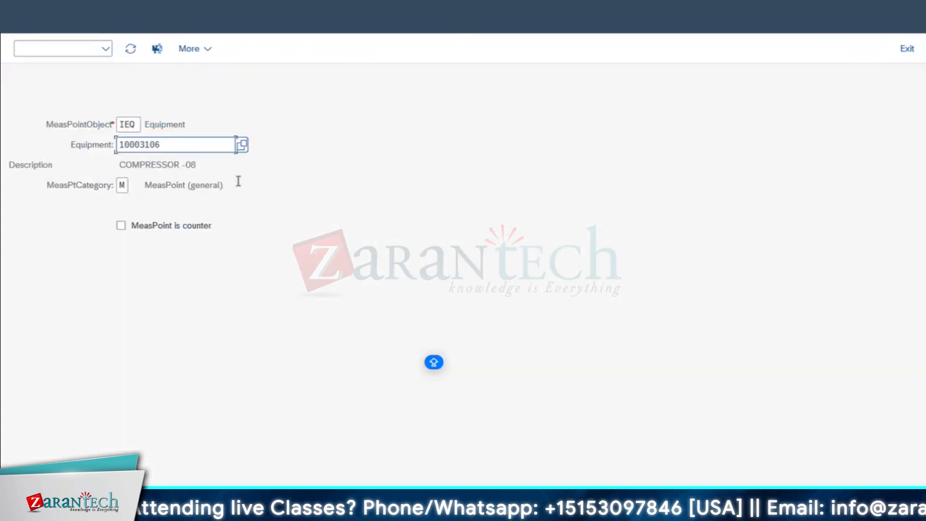
pyautogui.press('Return')
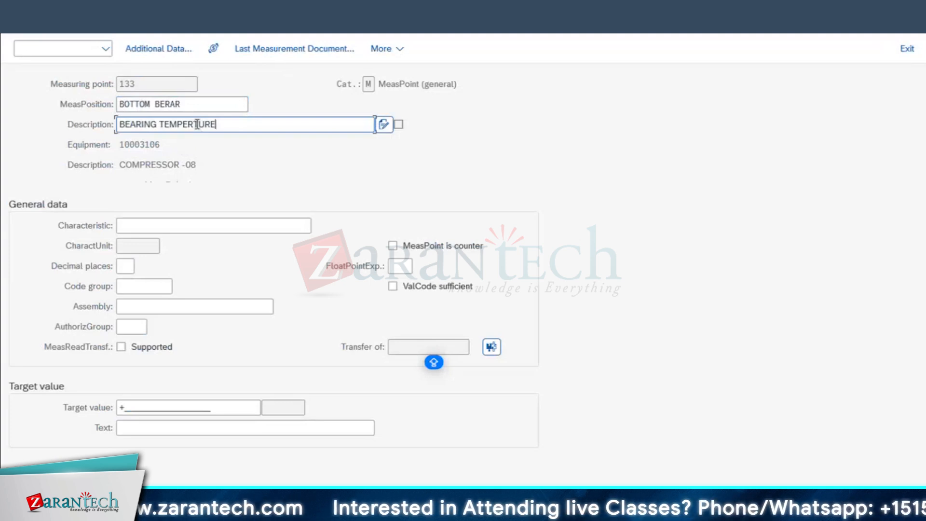
# Set characteristic TEMPERATURE_G23, target value 30, range limits 40 and 1, and save measuring point 133
pyautogui.click(128, 223)
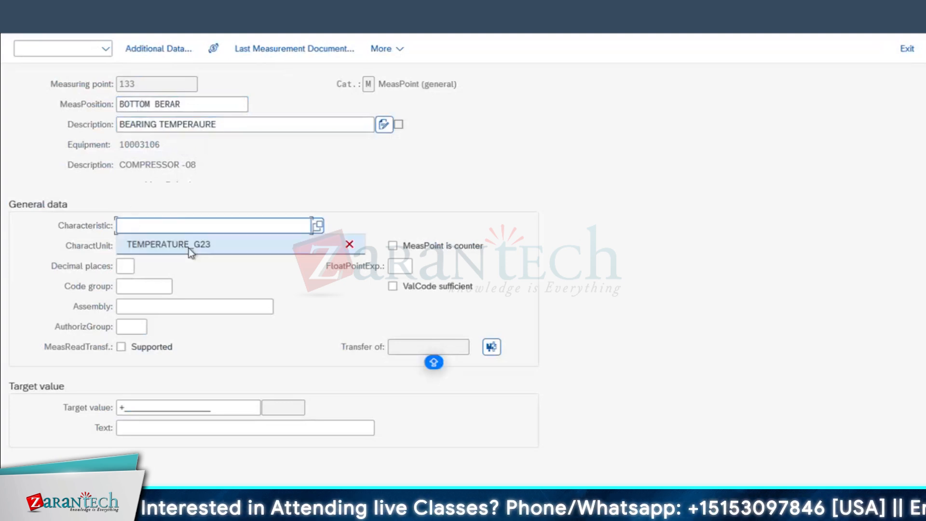
pyautogui.click(190, 250)
pyautogui.click(130, 327)
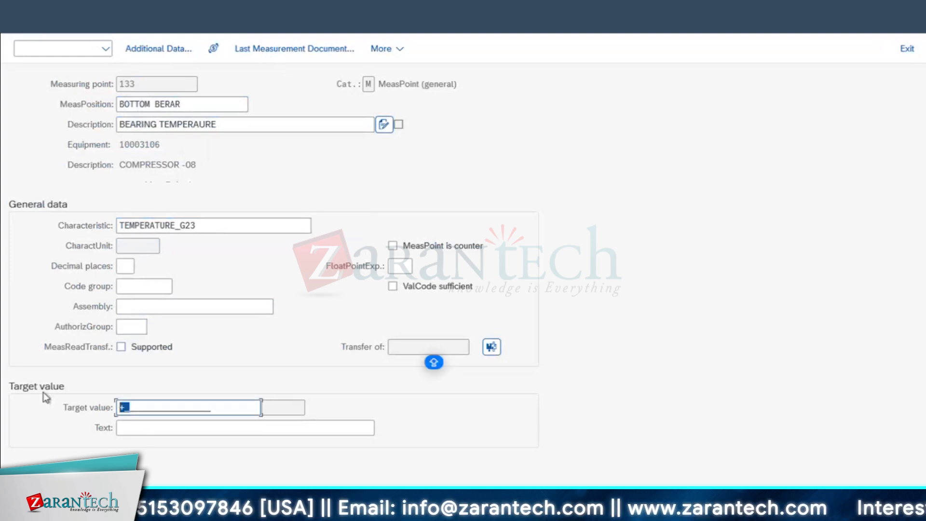
pyautogui.write('30')
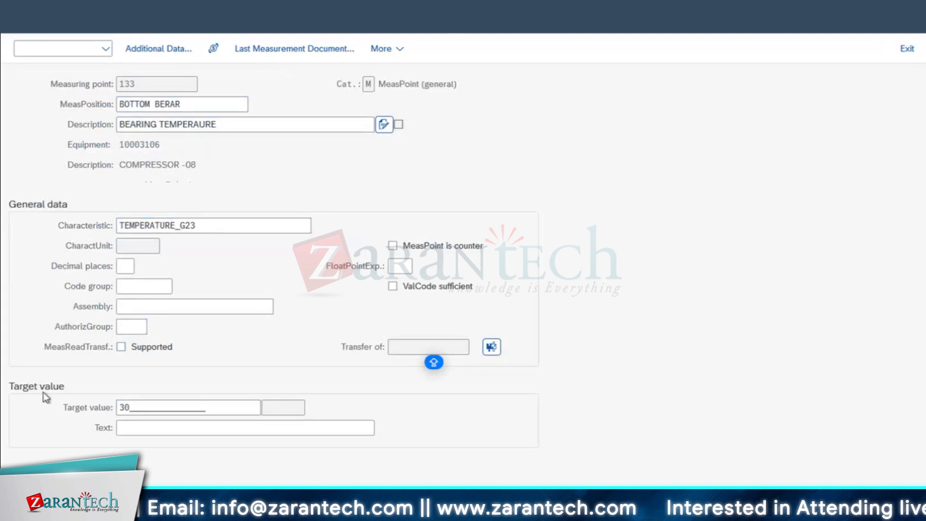
pyautogui.press('Return')
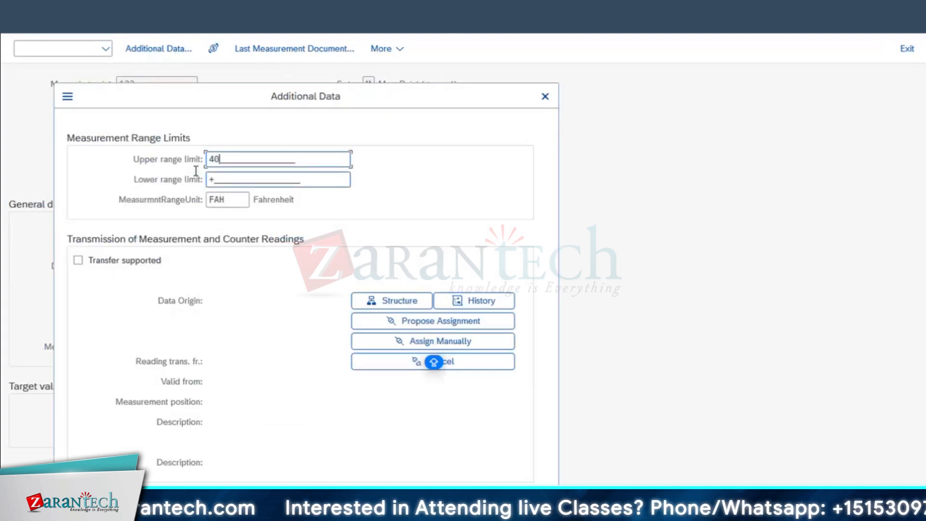
pyautogui.press('Tab')
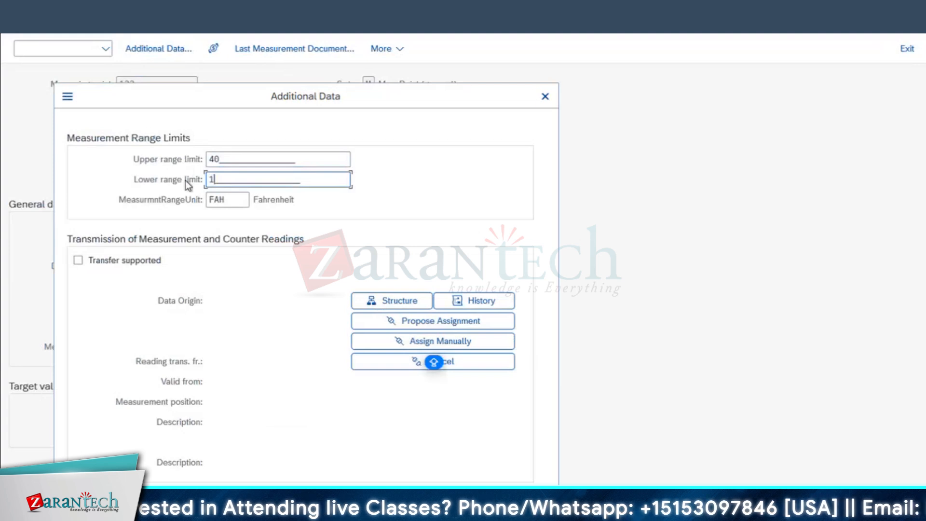
pyautogui.write('1')
pyautogui.press('Return')
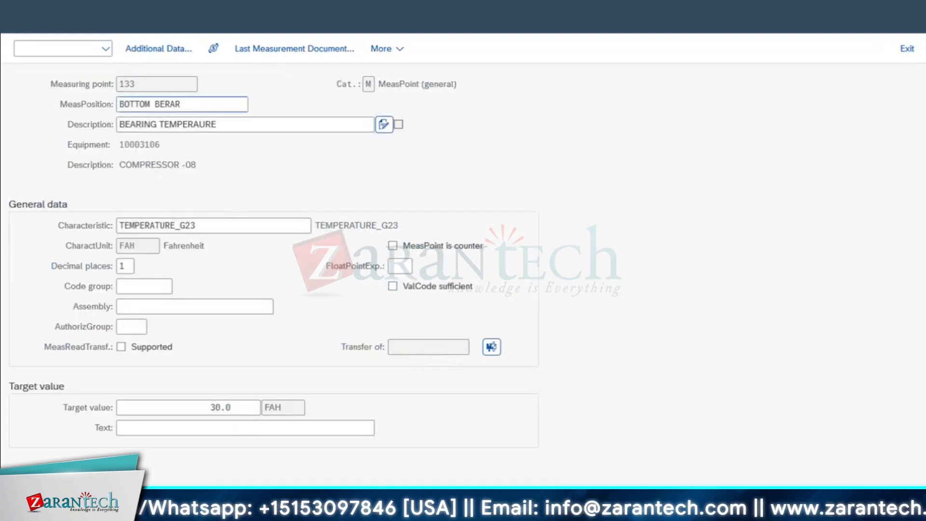
pyautogui.hotkey('ctrl', 's')
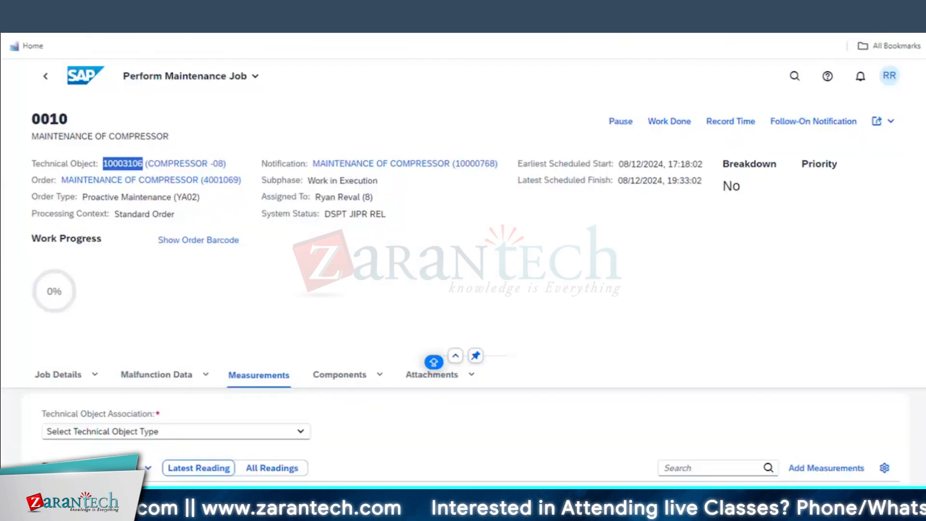
# Begin adding measurements for job 0010 and associate them with the Header, technical object 10003106
pyautogui.click(632, 312)
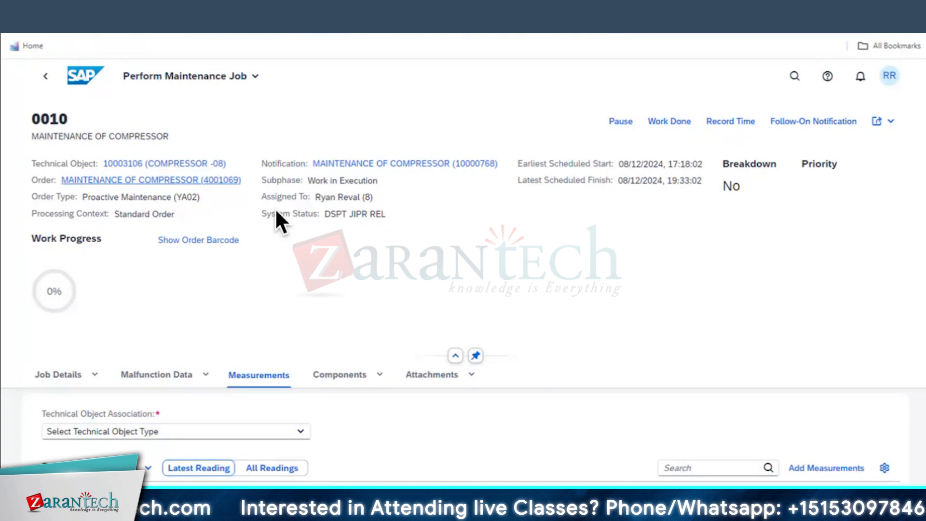
pyautogui.click(857, 350)
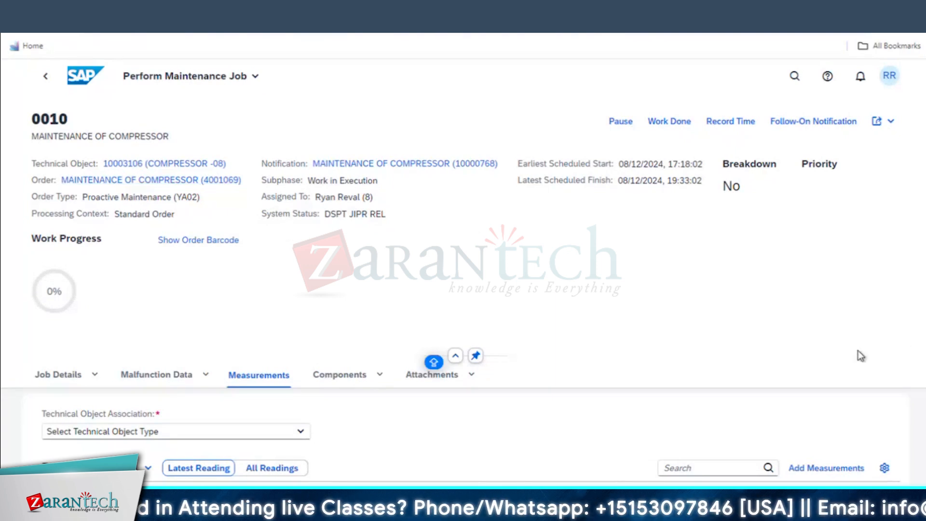
pyautogui.click(826, 467)
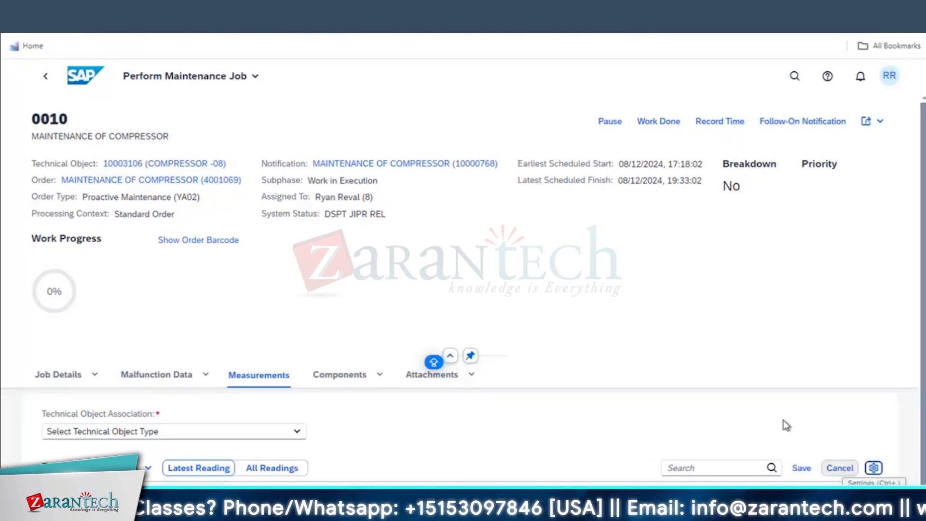
pyautogui.scroll(-1, 783, 420)
pyautogui.click(199, 459)
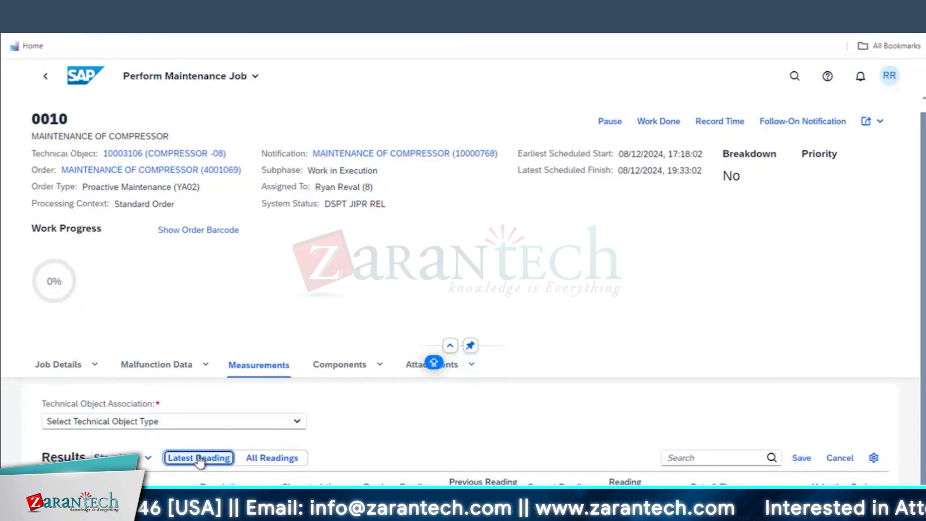
pyautogui.click(272, 461)
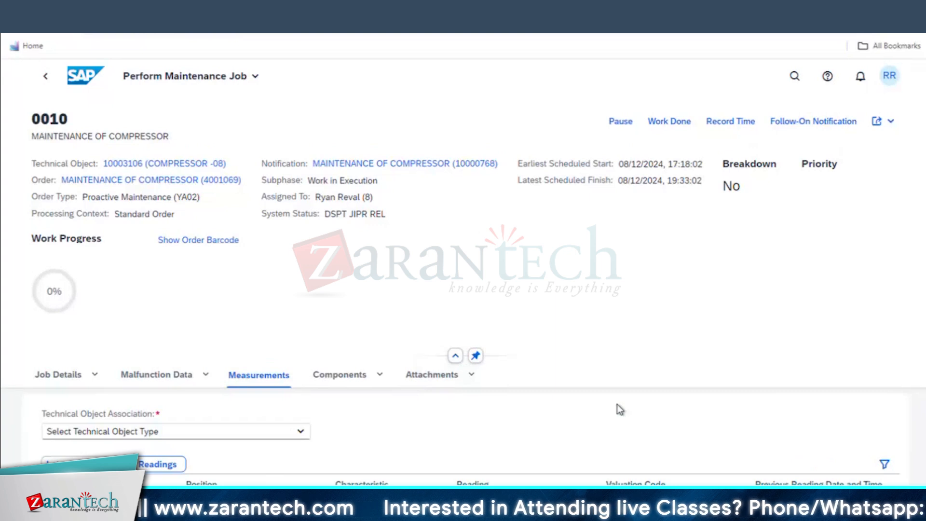
pyautogui.click(141, 433)
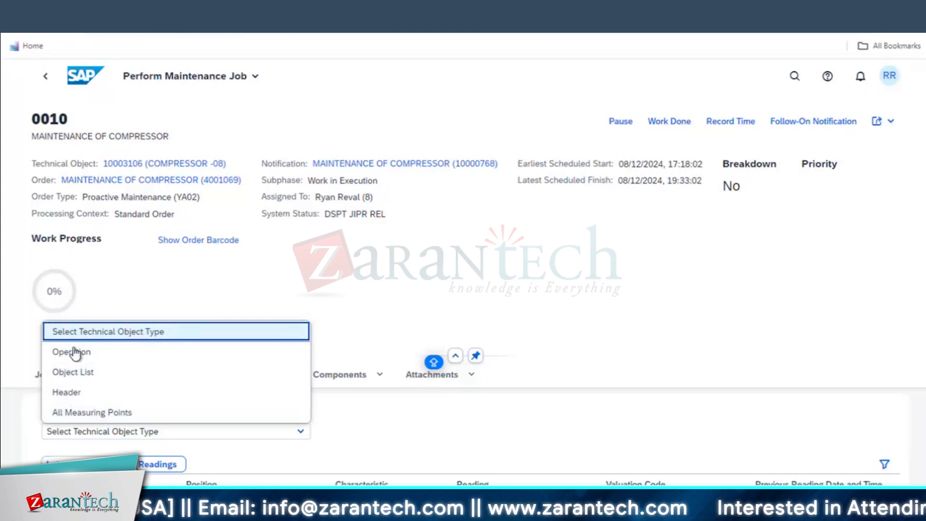
pyautogui.click(68, 393)
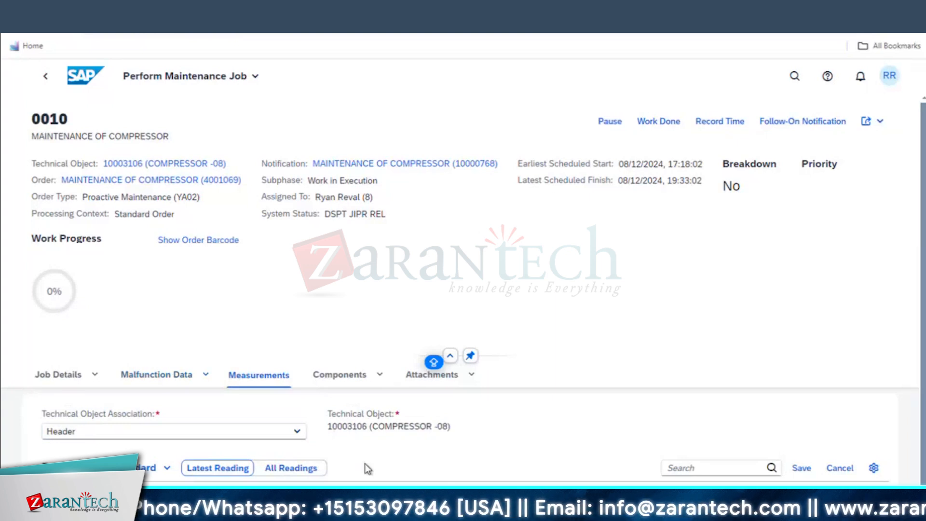
# Back in Fiori, enter the compressor's current reading under the Header and save it
pyautogui.scroll(-1, 364, 463)
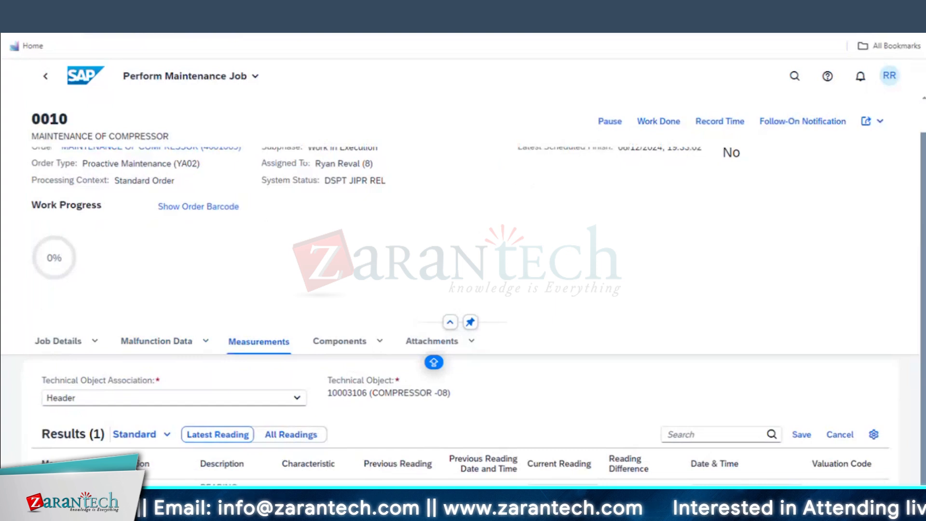
pyautogui.click(507, 479)
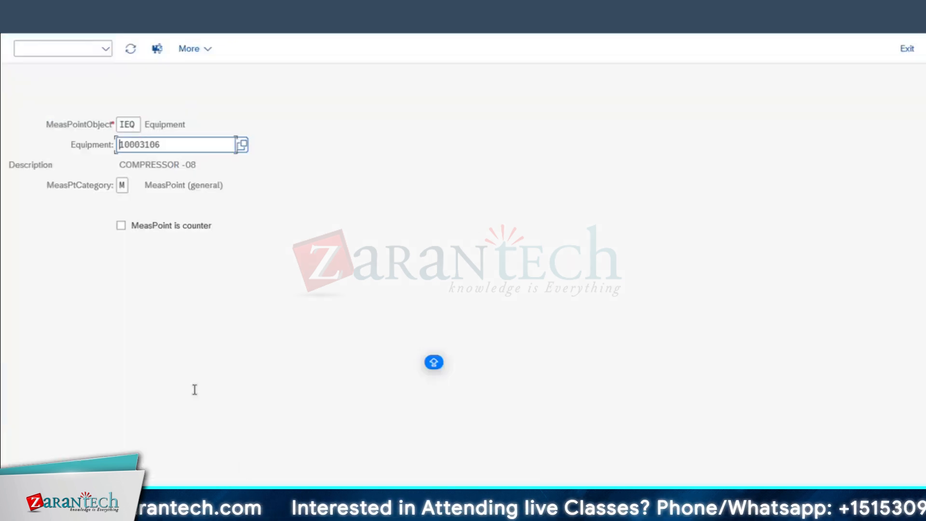
pyautogui.hotkey('alt', 'Tab')
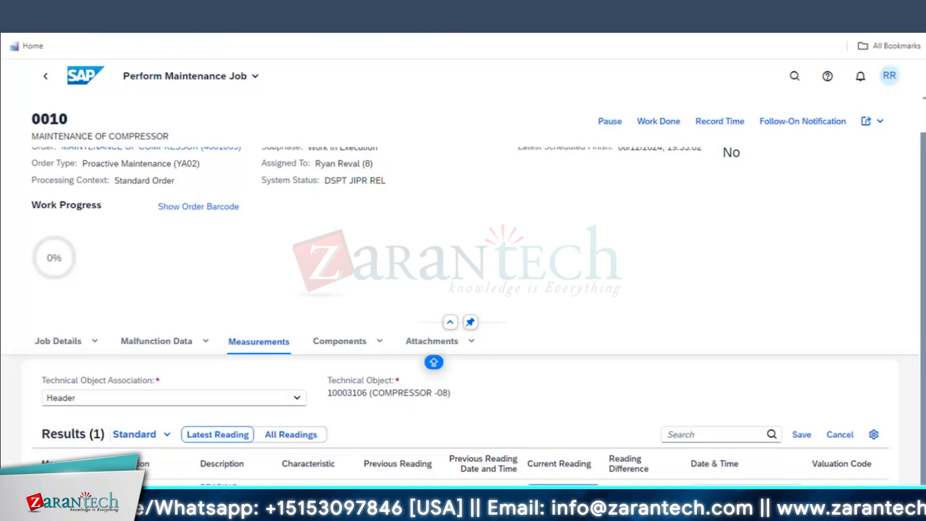
pyautogui.press('Return')
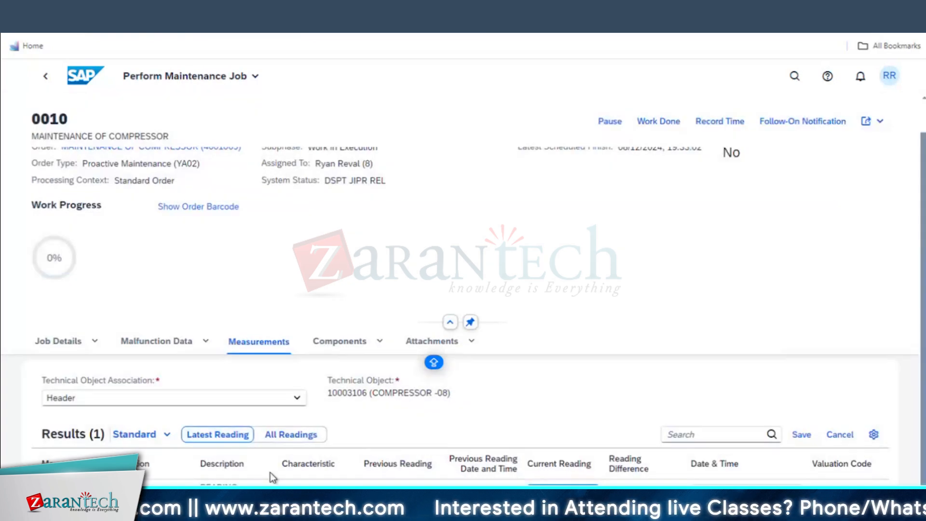
pyautogui.click(801, 435)
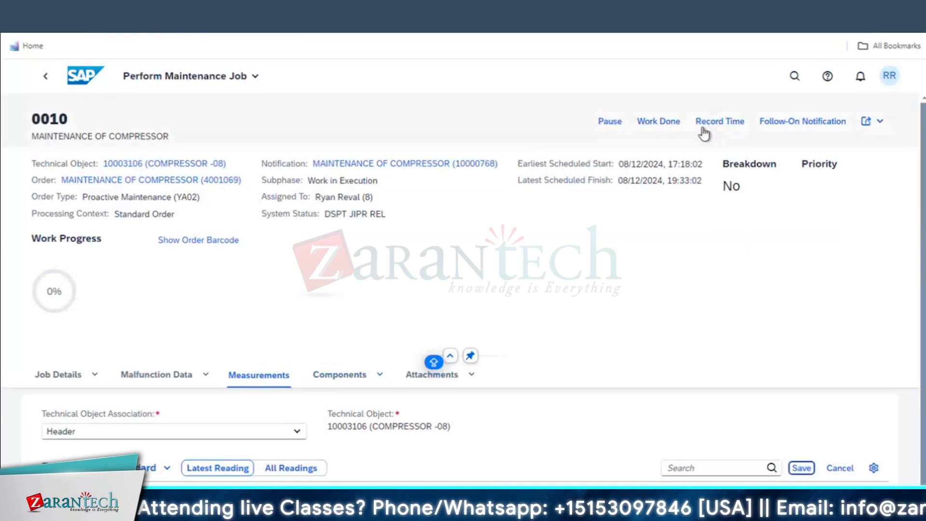
pyautogui.click(59, 376)
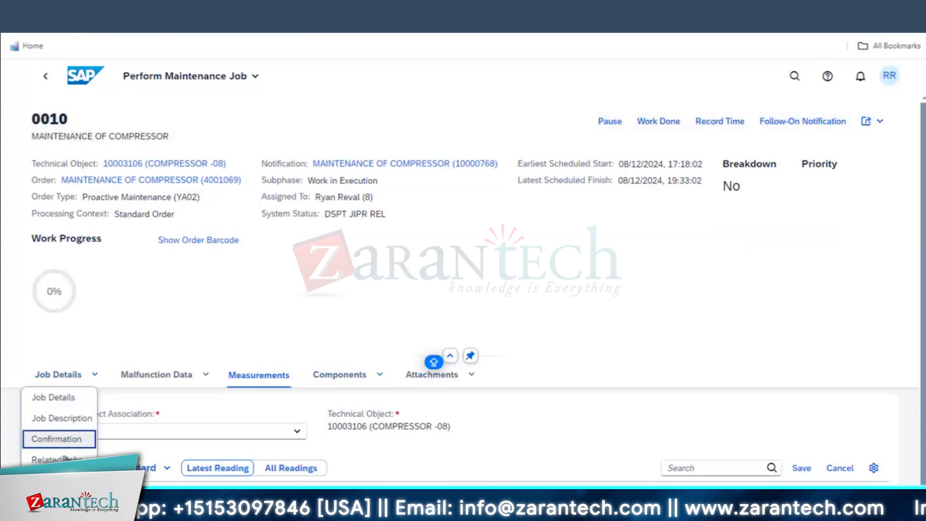
pyautogui.click(649, 359)
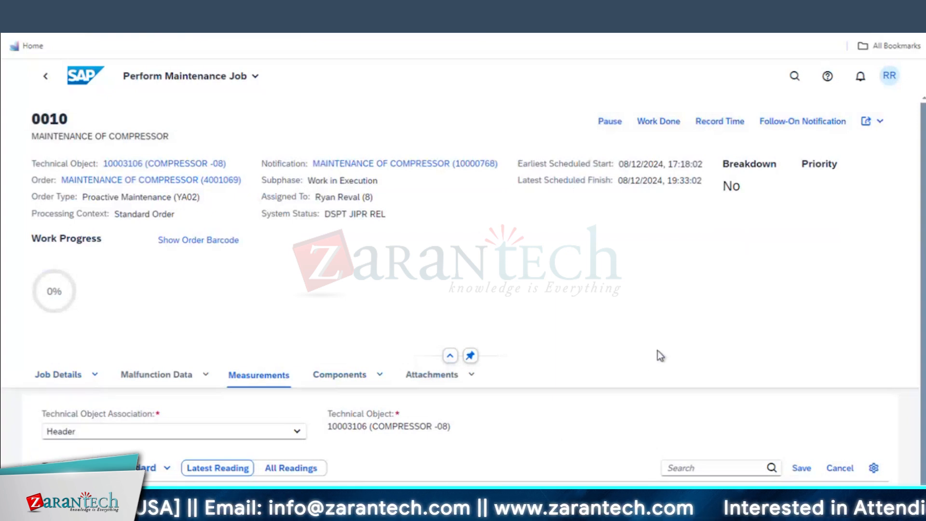
# Save a final time confirmation clearing open reservations, noted 'WORK DONE WITH MD & UNPLANNED GOODS.'
pyautogui.click(731, 127)
pyautogui.moveTo(302, 93); pyautogui.dragTo(299, 62)
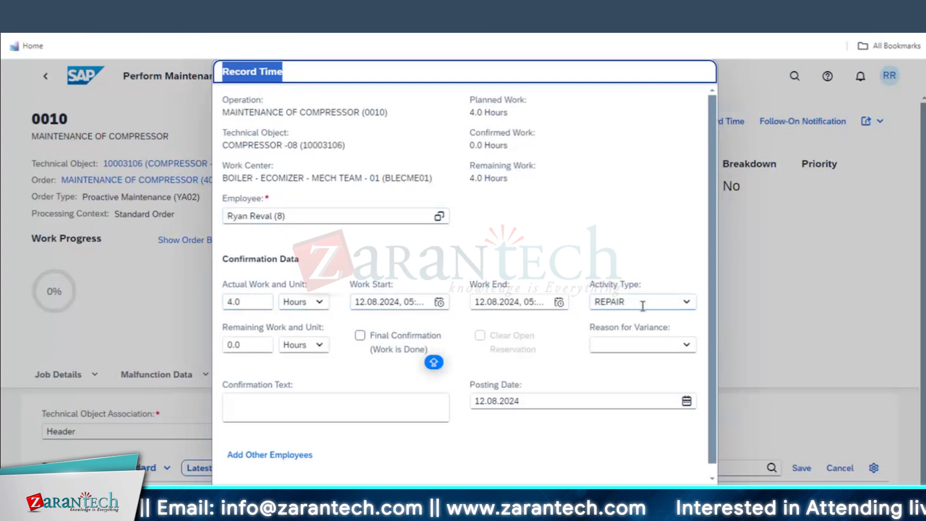
pyautogui.click(369, 337)
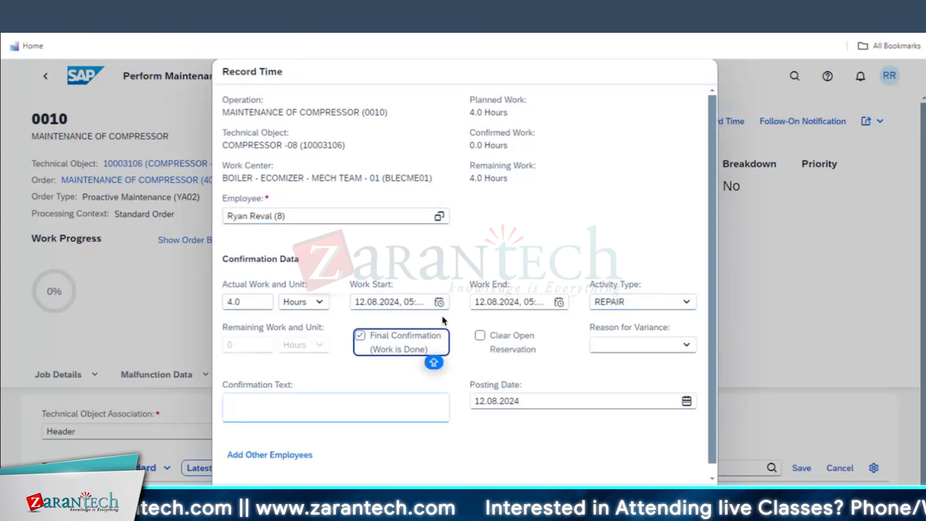
pyautogui.click(480, 336)
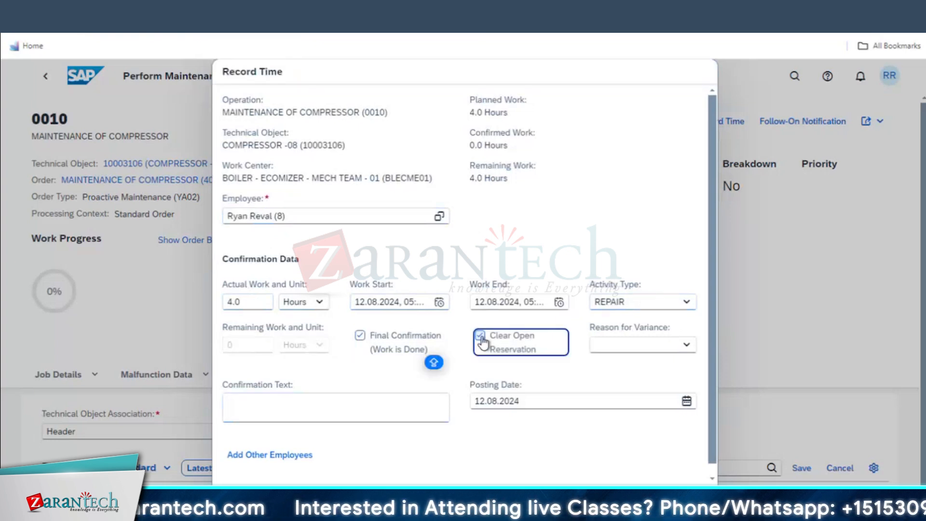
pyautogui.click(256, 405)
pyautogui.write('WORK DONE WI')
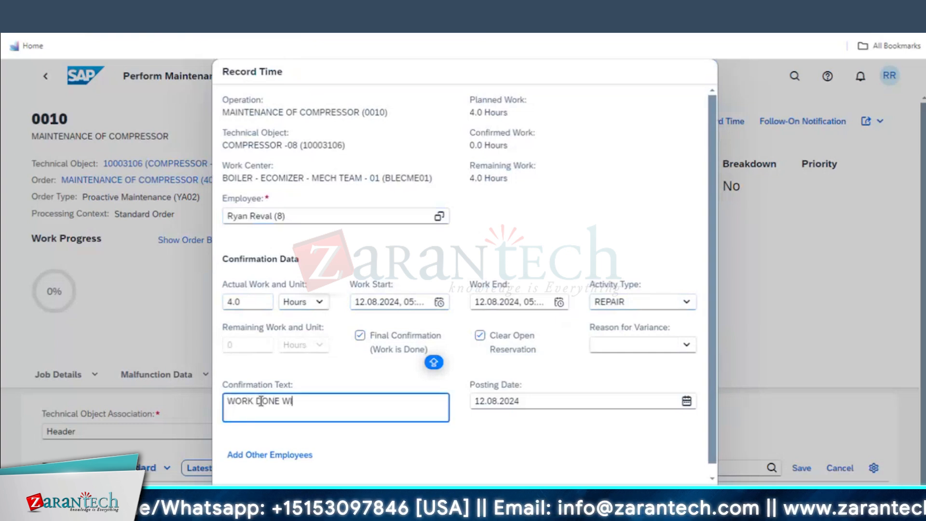
pyautogui.write('TH MD & UNPLANNED GOODS')
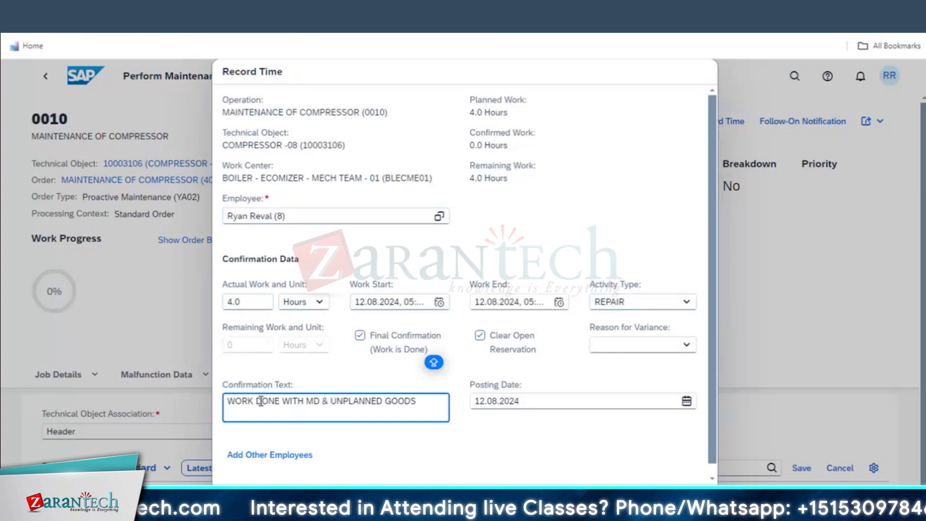
pyautogui.write('.')
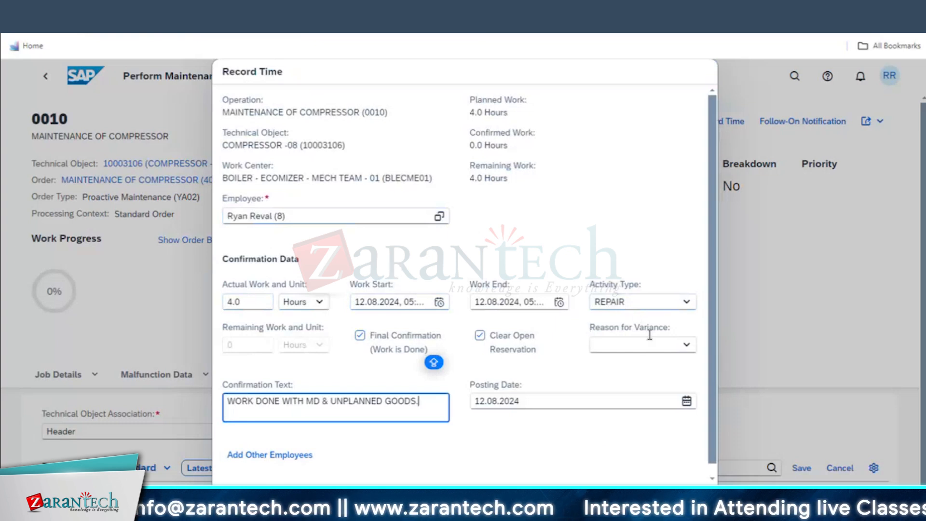
pyautogui.click(680, 344)
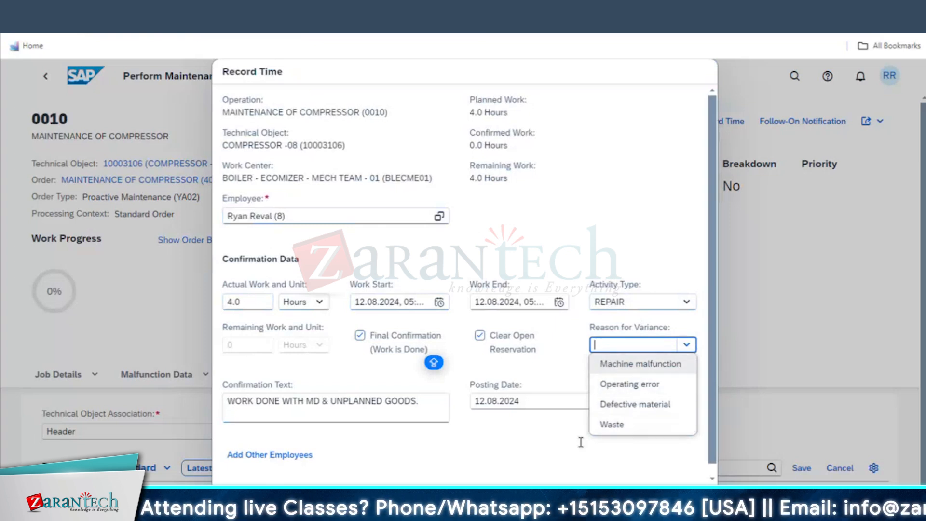
pyautogui.click(518, 439)
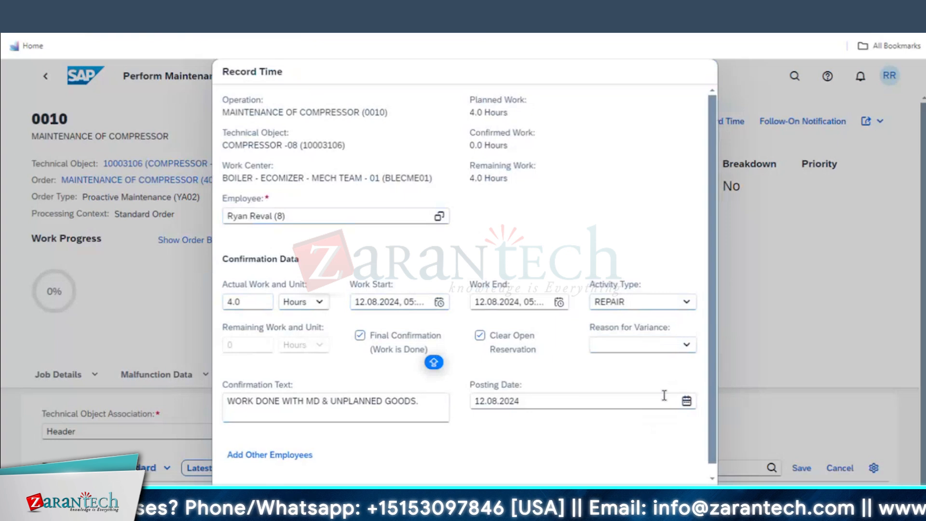
pyautogui.click(663, 497)
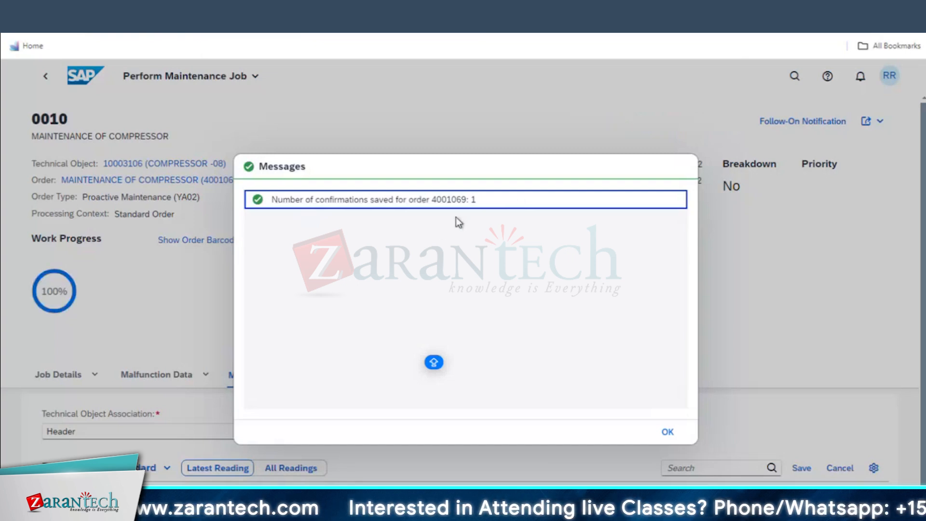
# Select the 'Number of confirmations saved for order 4001069: 1' message line
pyautogui.tripleClick(502, 197)
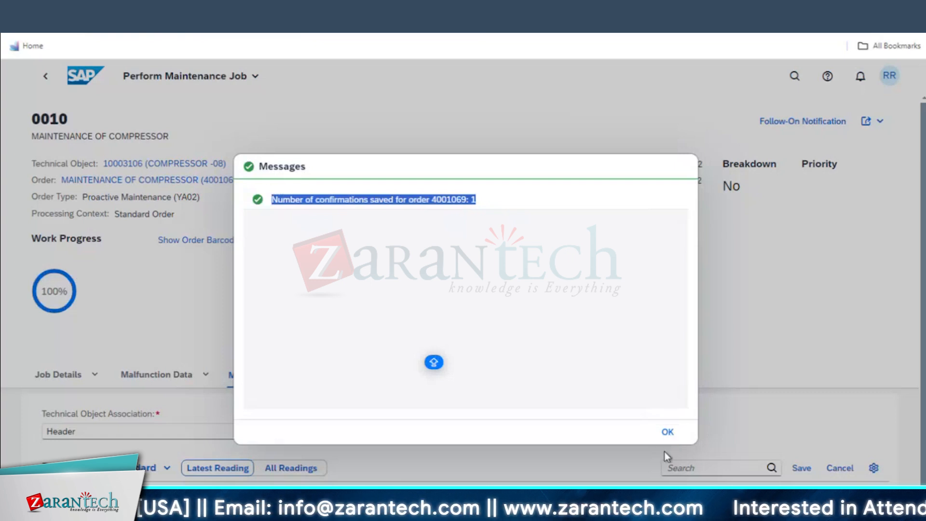
# Dismiss the message and review operation 0010's Work Finished status and Results table
pyautogui.click(667, 430)
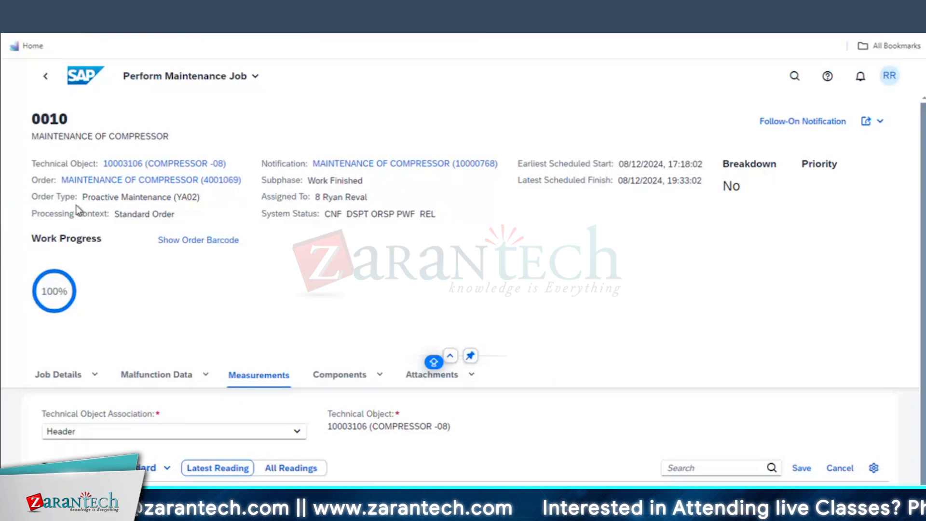
pyautogui.scroll(-1, 188, 418)
pyautogui.scroll(1, 646, 124)
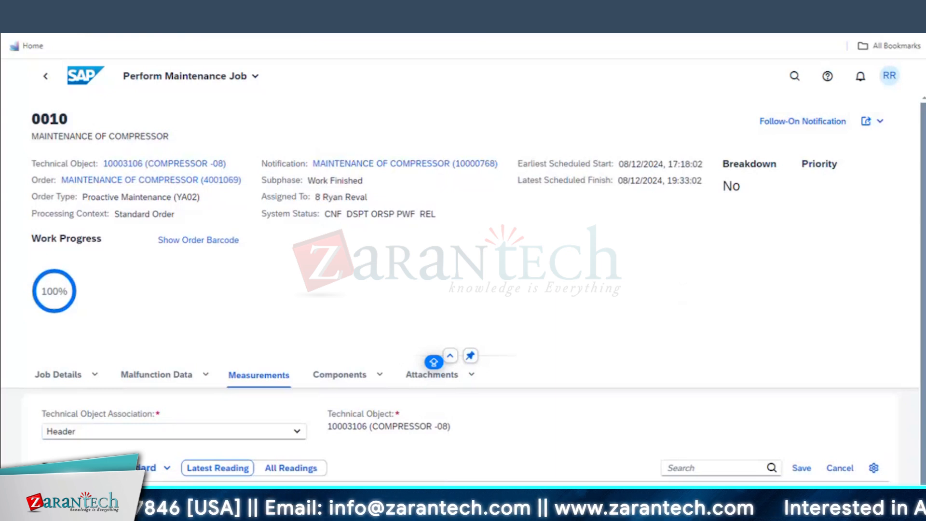
pyautogui.scroll(-1, 718, 427)
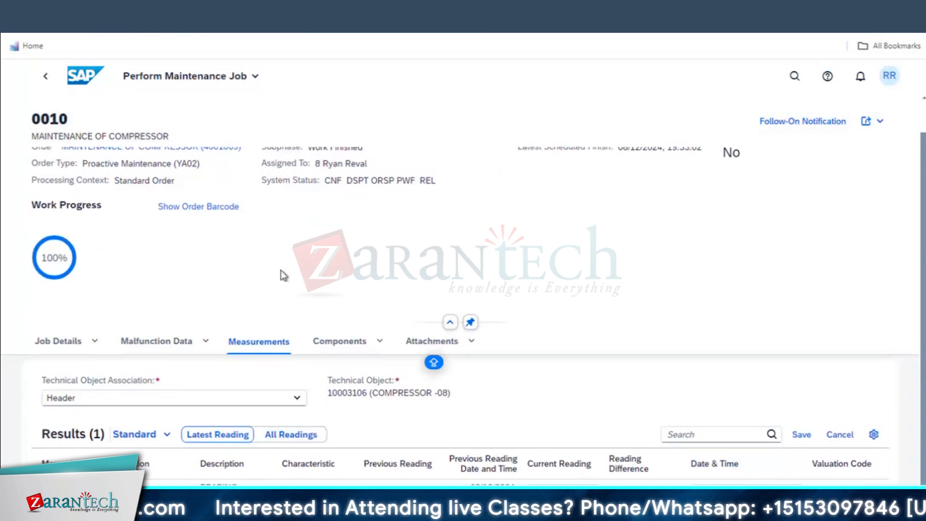
pyautogui.scroll(1, 655, 231)
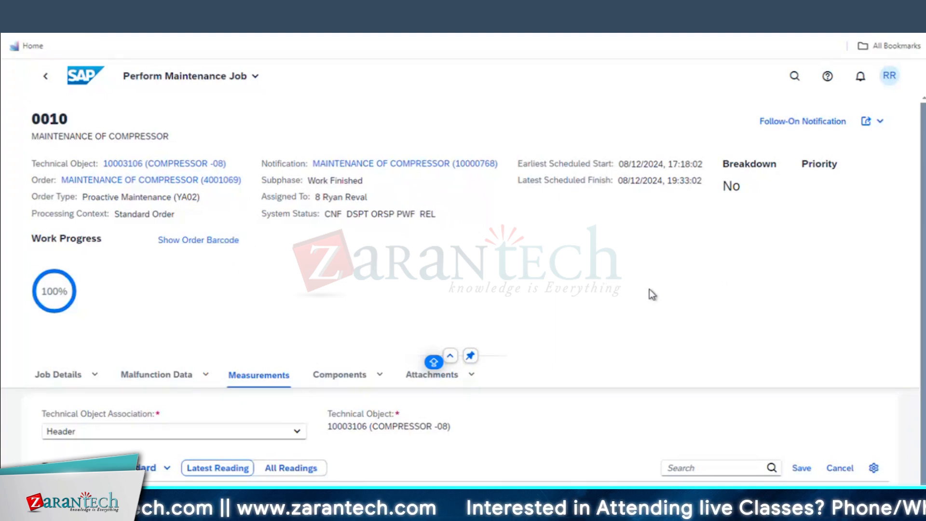
pyautogui.scroll(-1, 651, 292)
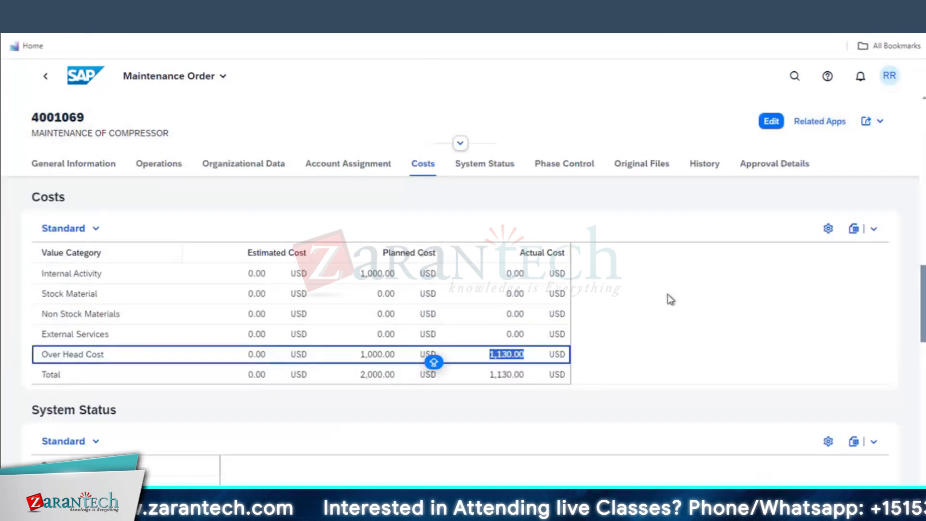
# Open order 4001069's History, load older entries and scroll to the Confirmed status changes
pyautogui.click(679, 348)
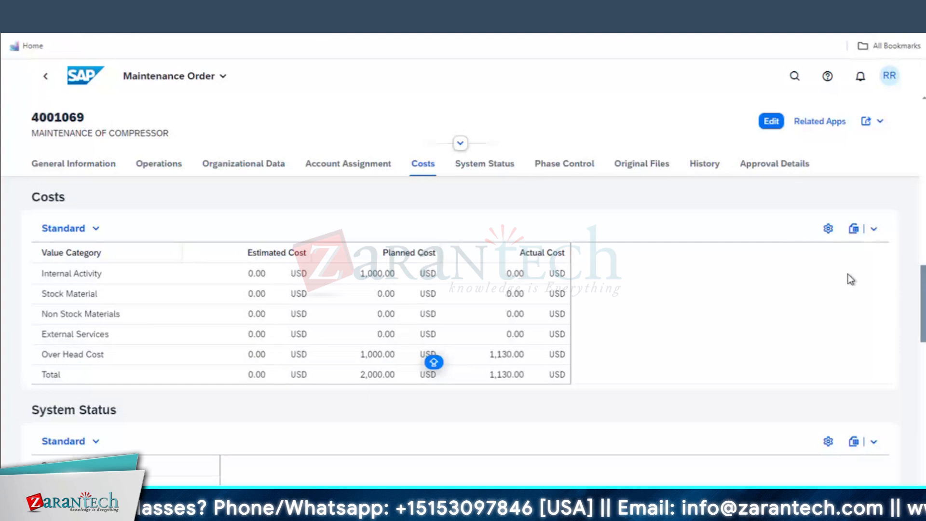
pyautogui.click(692, 166)
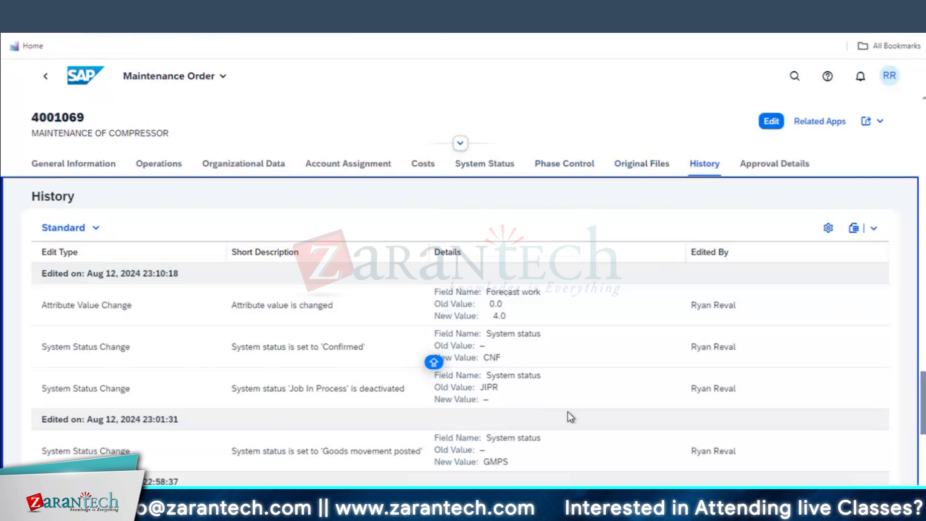
pyautogui.scroll(-6, 566, 409)
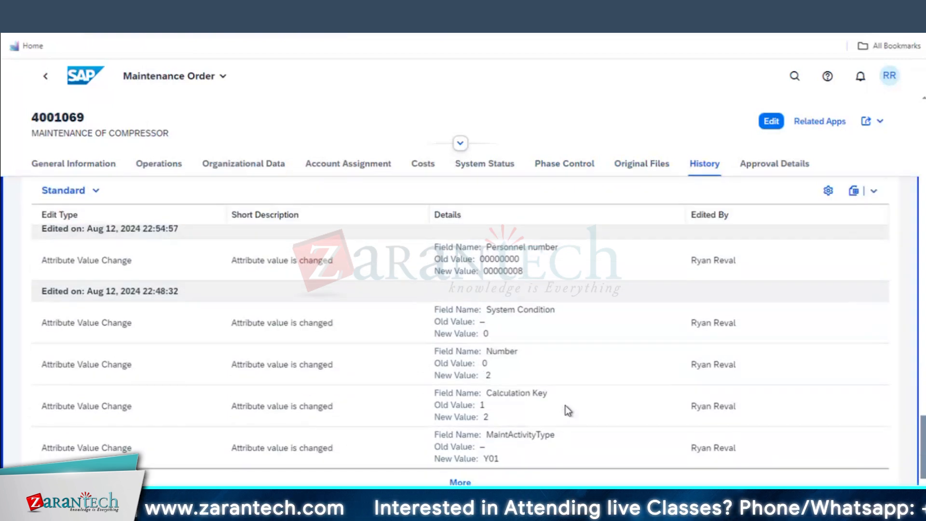
pyautogui.click(497, 481)
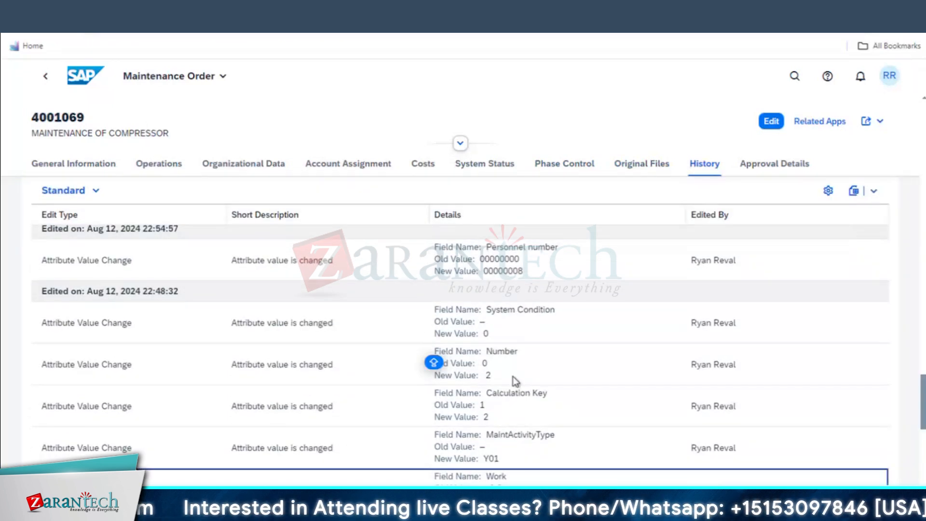
pyautogui.scroll(10, 516, 379)
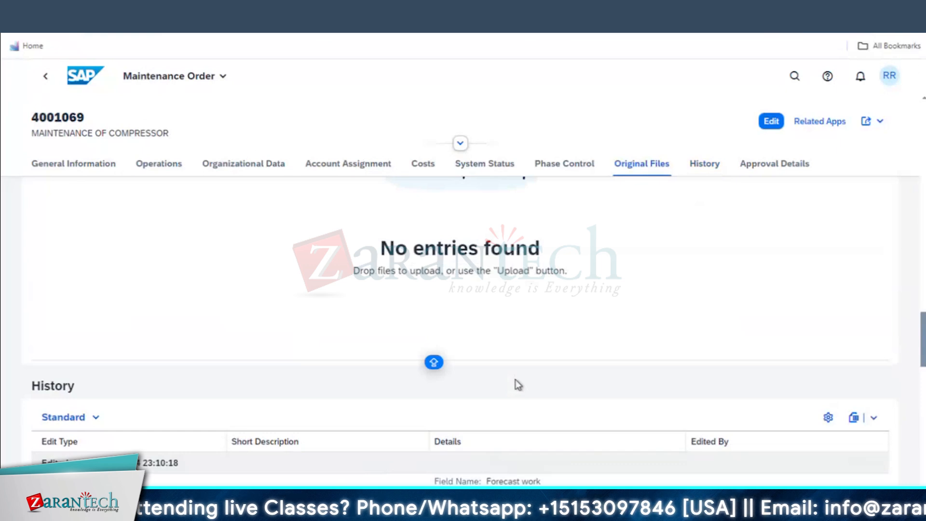
pyautogui.scroll(-4, 516, 379)
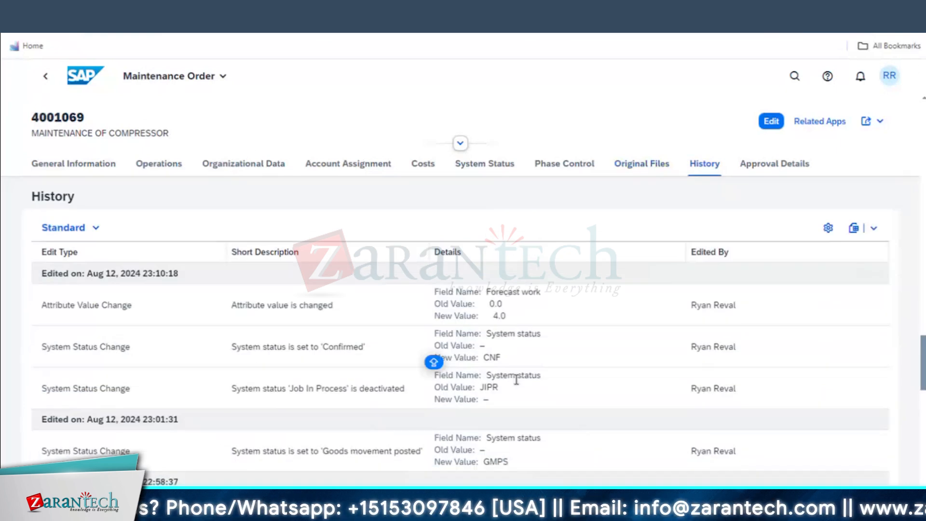
pyautogui.scroll(-2, 563, 400)
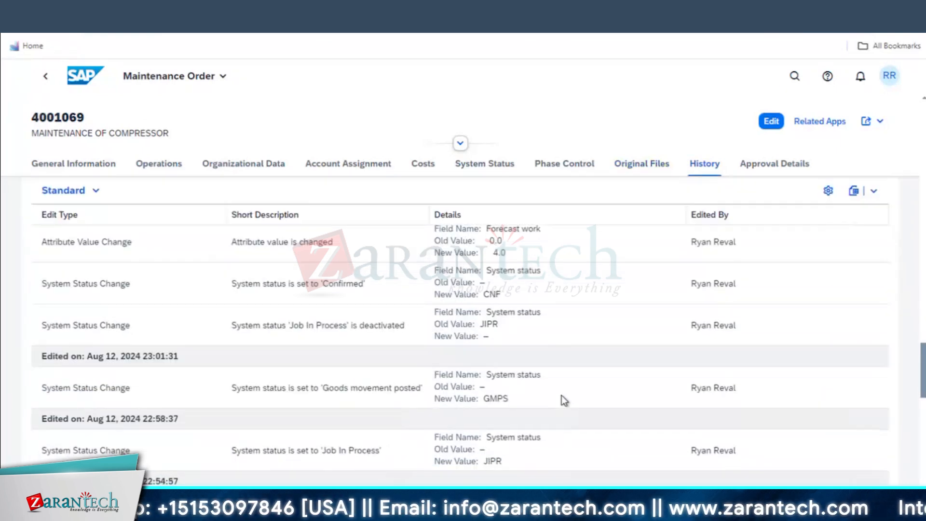
pyautogui.scroll(-2, 564, 400)
pyautogui.scroll(-6, 561, 397)
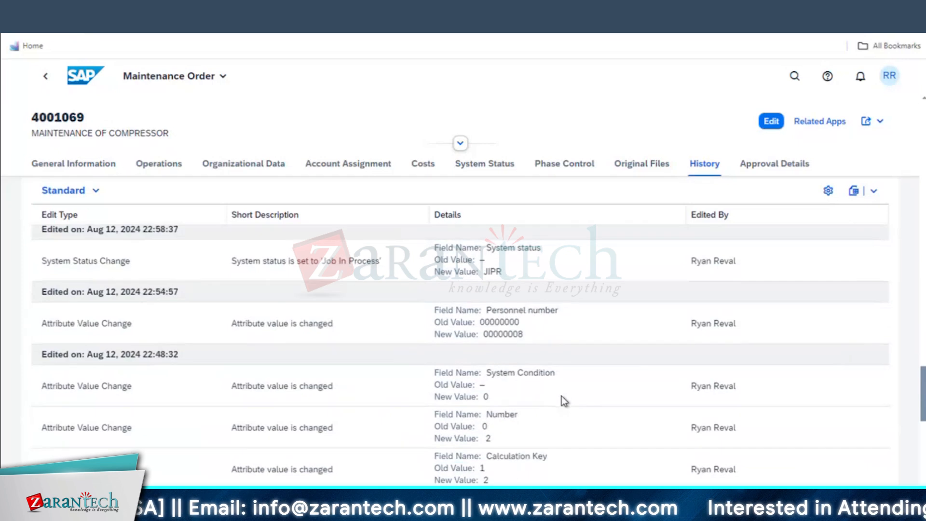
pyautogui.scroll(-3, 562, 401)
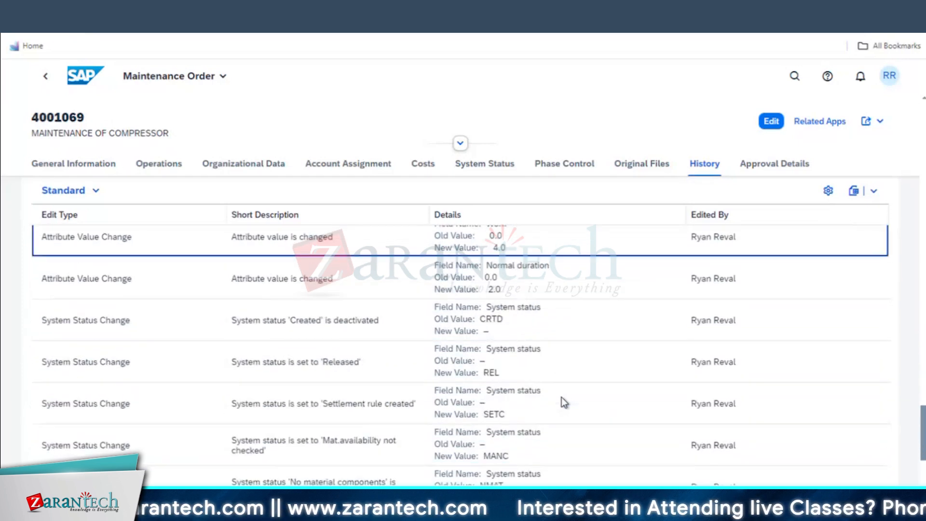
pyautogui.scroll(-3, 562, 402)
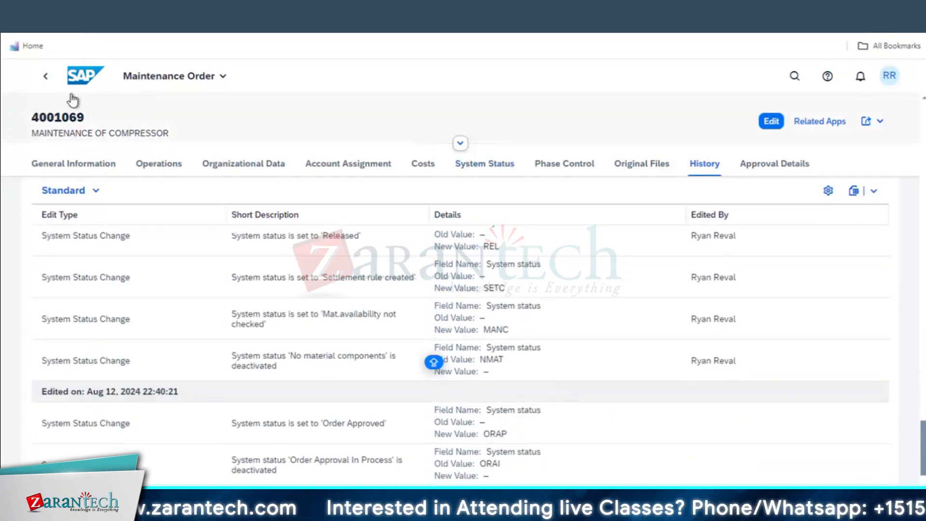
# Return to the maintenance orders list and reopen order 4001069 to review earlier history entries
pyautogui.click(46, 77)
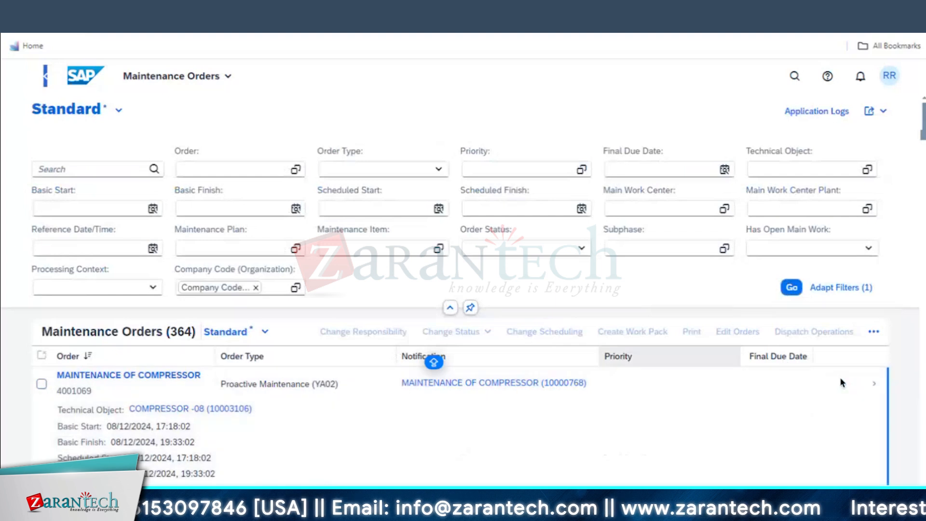
pyautogui.click(874, 383)
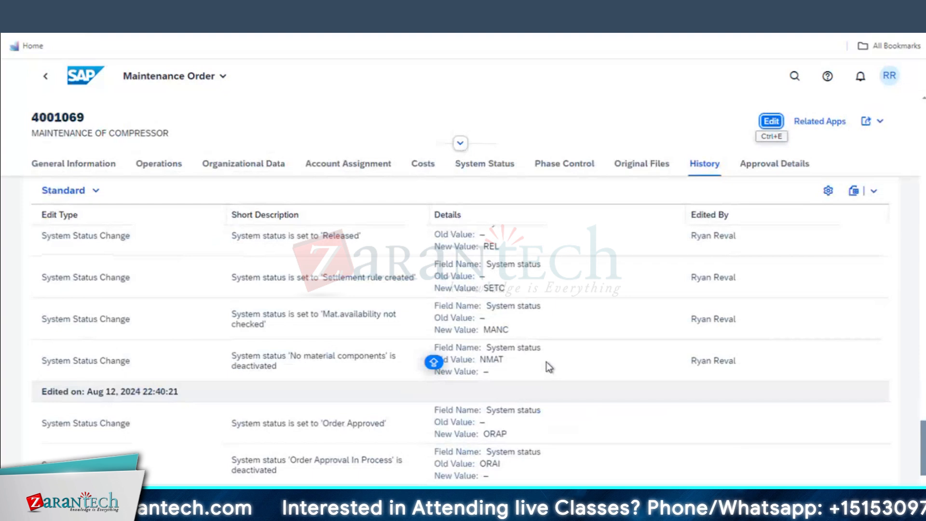
pyautogui.scroll(1, 556, 336)
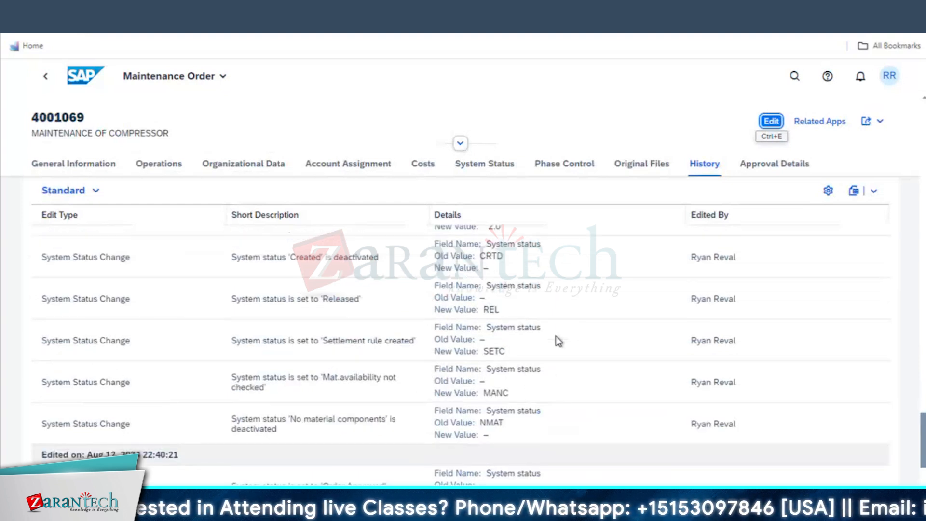
pyautogui.scroll(7, 556, 335)
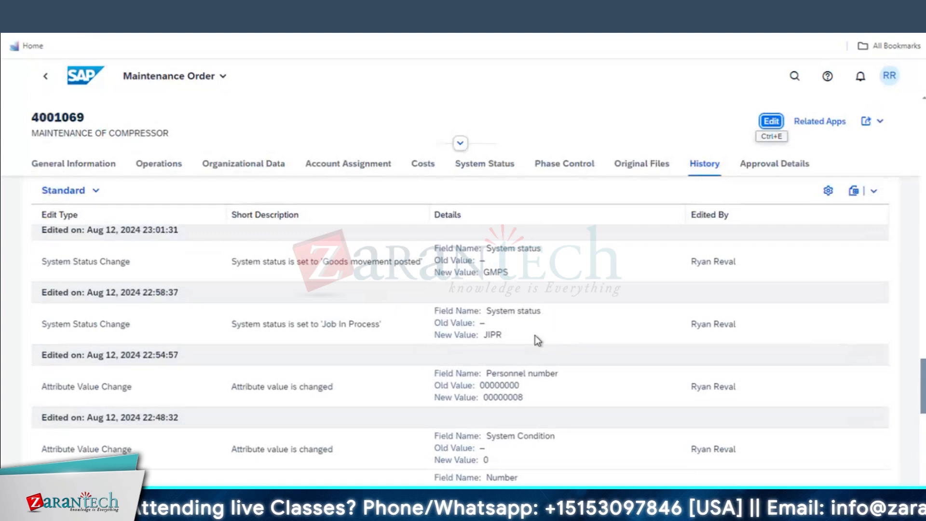
pyautogui.scroll(5, 533, 335)
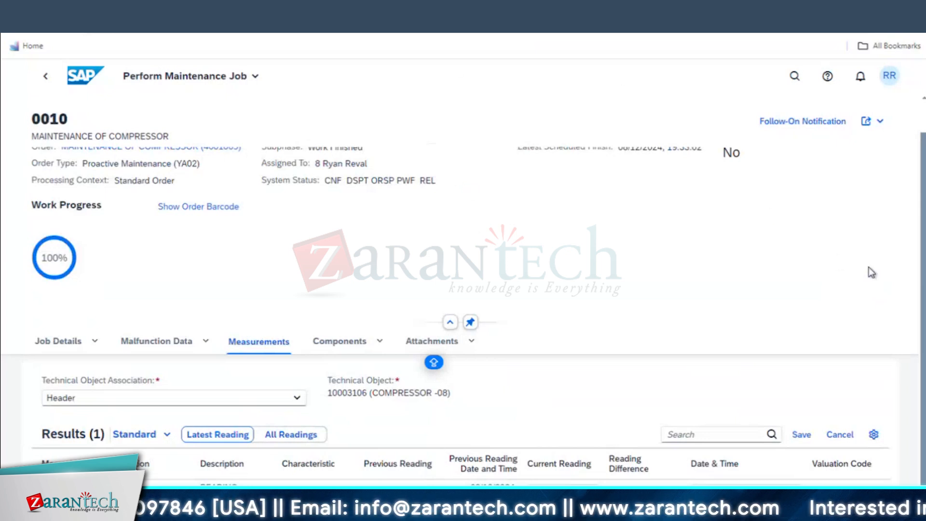
# Save operation 0010's measurement readings and browse its job detail sections
pyautogui.click(800, 435)
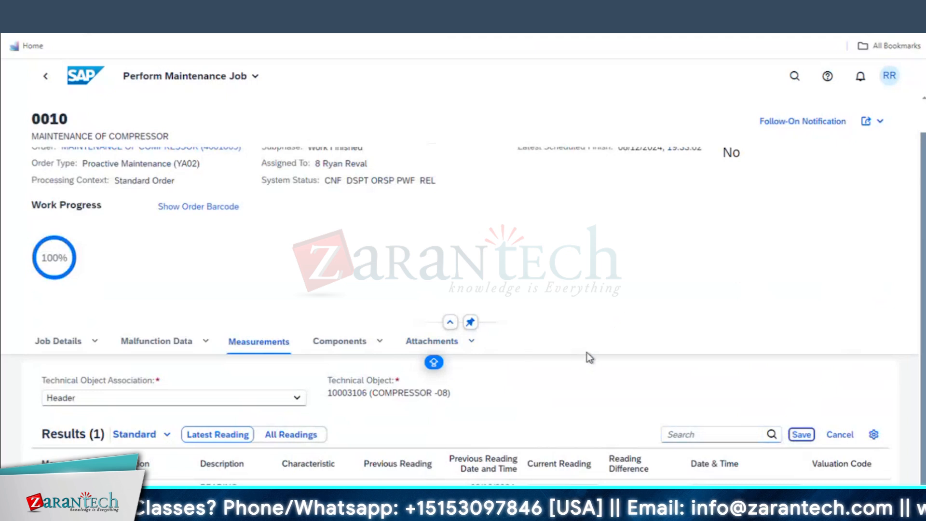
pyautogui.scroll(2, 586, 356)
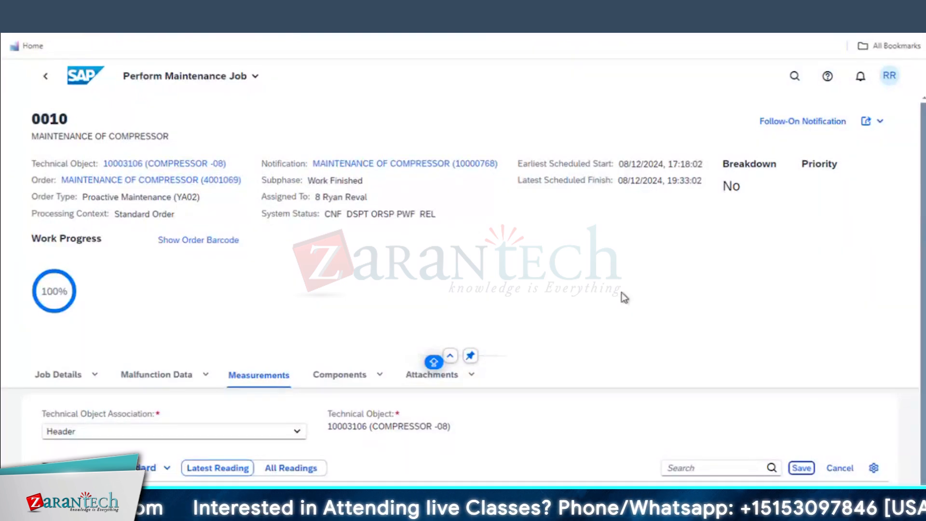
pyautogui.click(41, 380)
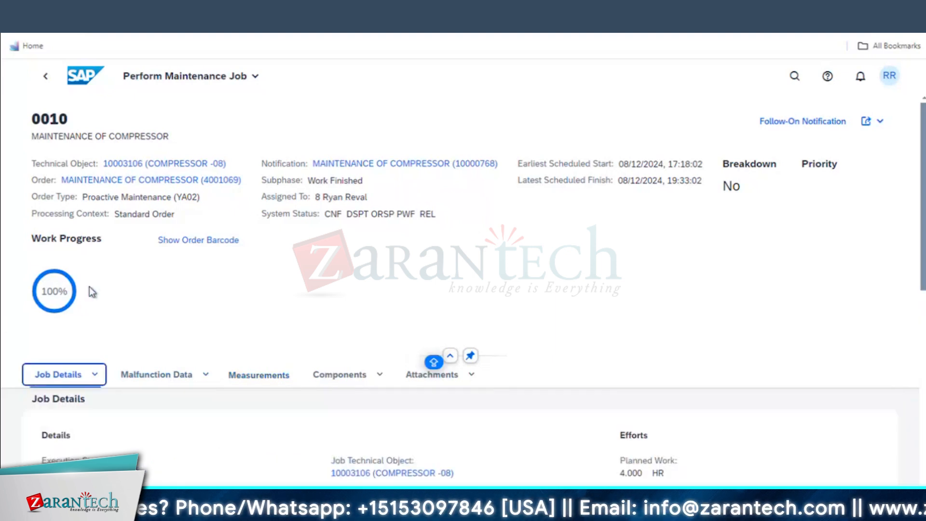
pyautogui.scroll(-3, 248, 443)
pyautogui.scroll(-5, 248, 443)
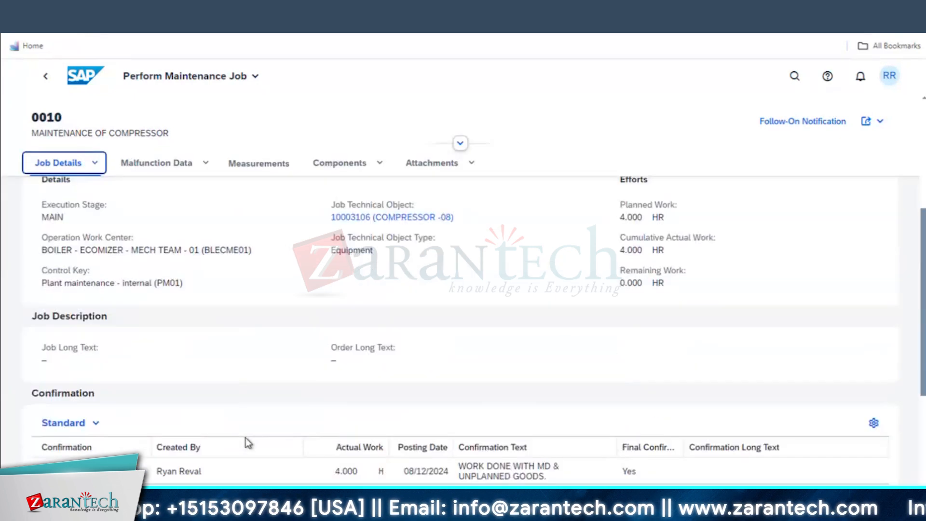
pyautogui.scroll(2, 253, 435)
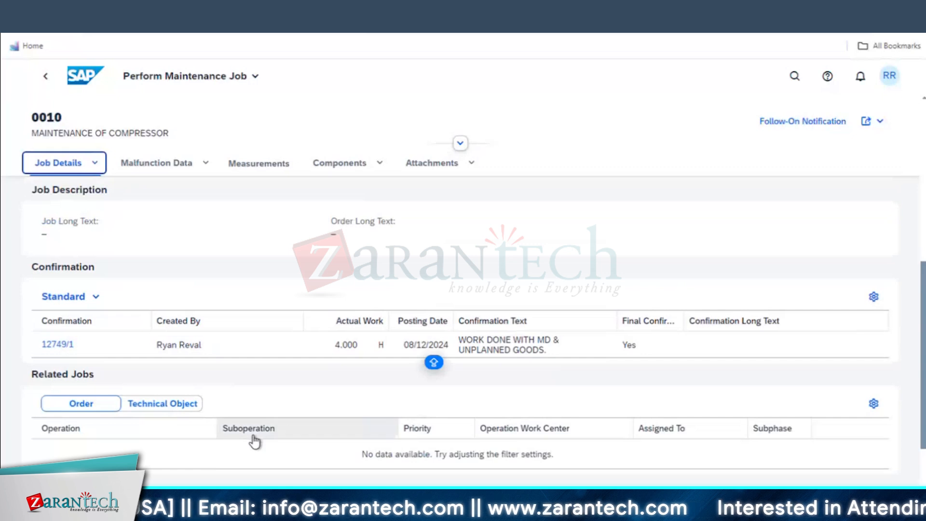
pyautogui.scroll(3, 274, 368)
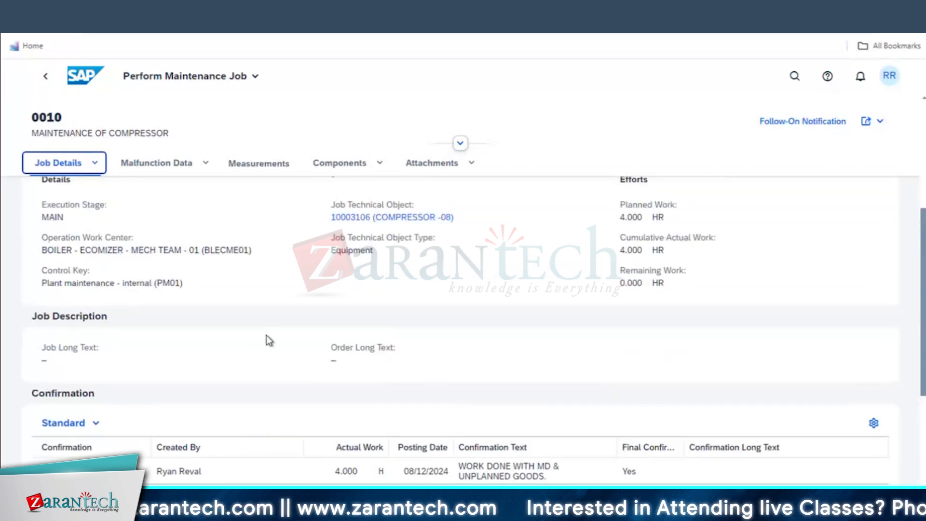
pyautogui.scroll(4, 265, 338)
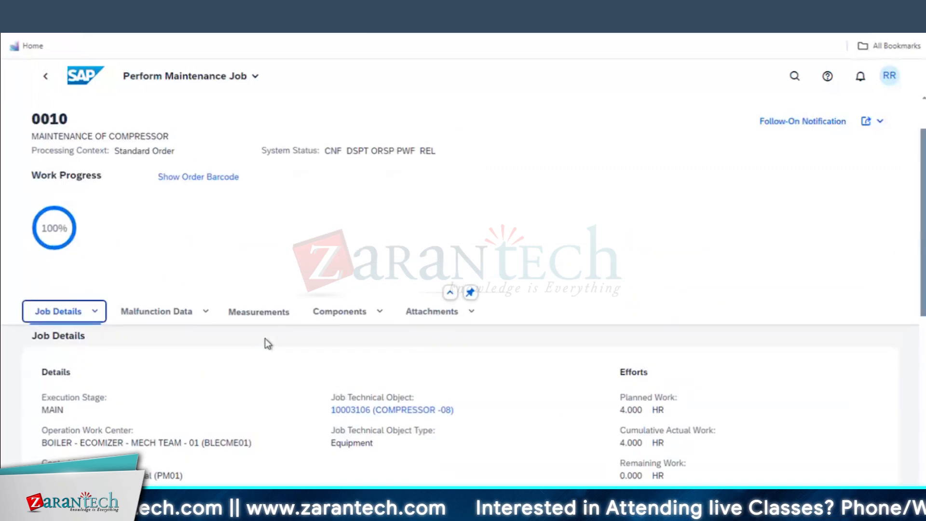
pyautogui.click(94, 312)
pyautogui.click(185, 369)
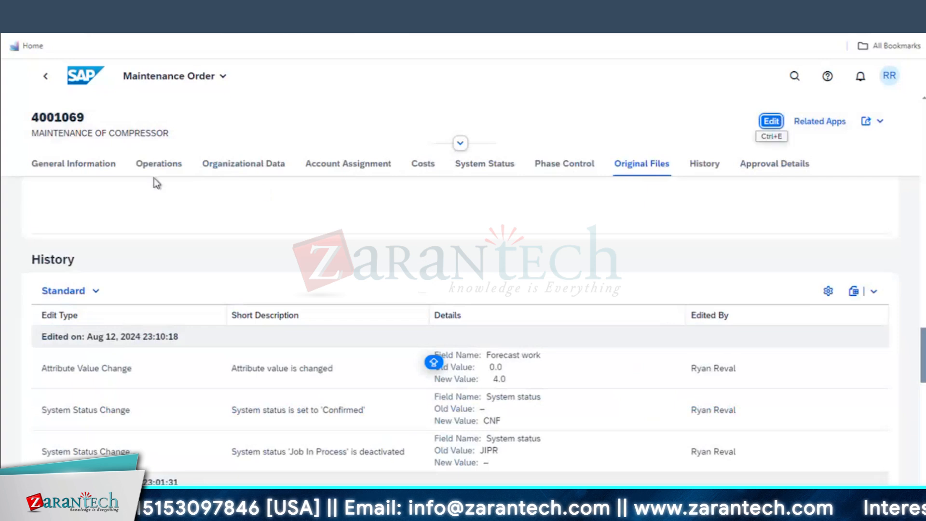
# From the order's Operations, open operation 0010 and highlight its PWF system status
pyautogui.click(185, 171)
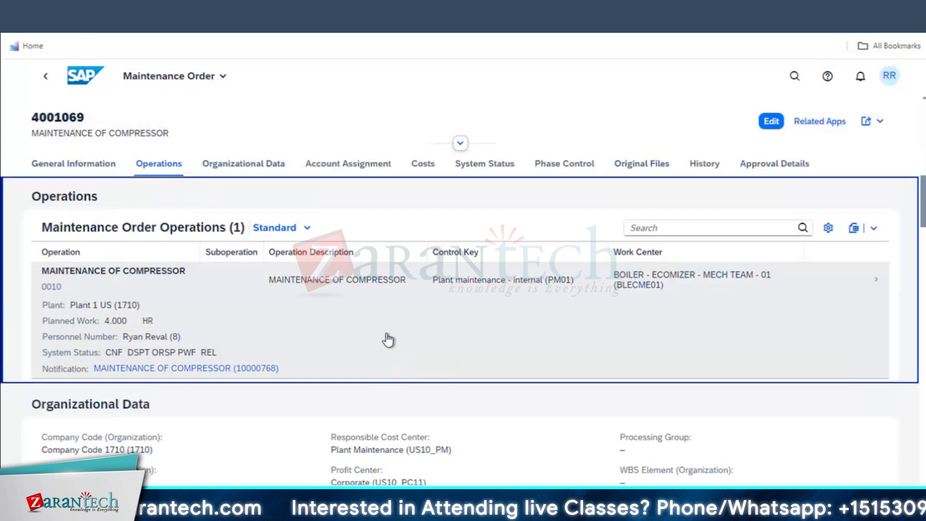
pyautogui.scroll(3, 393, 337)
pyautogui.scroll(3, 386, 337)
pyautogui.scroll(-4, 504, 422)
pyautogui.click(841, 372)
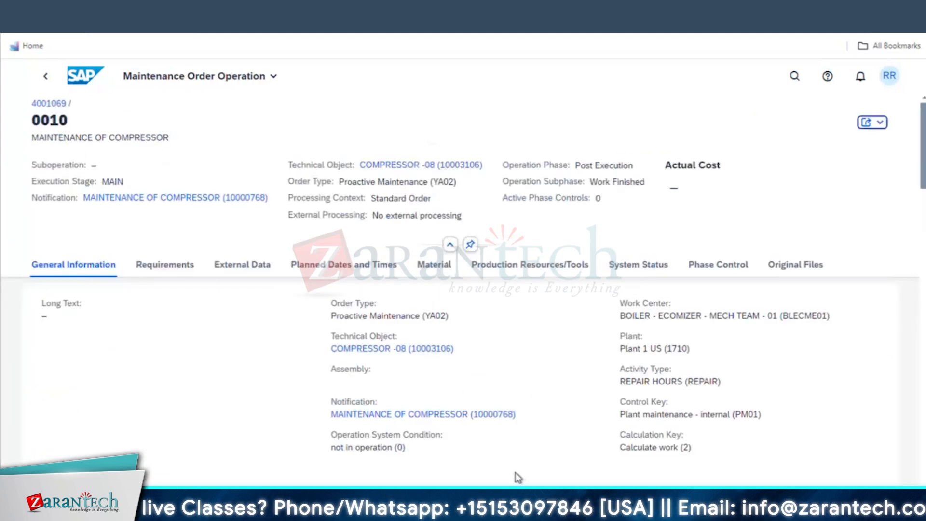
pyautogui.scroll(-10, 515, 474)
pyautogui.scroll(-3, 272, 437)
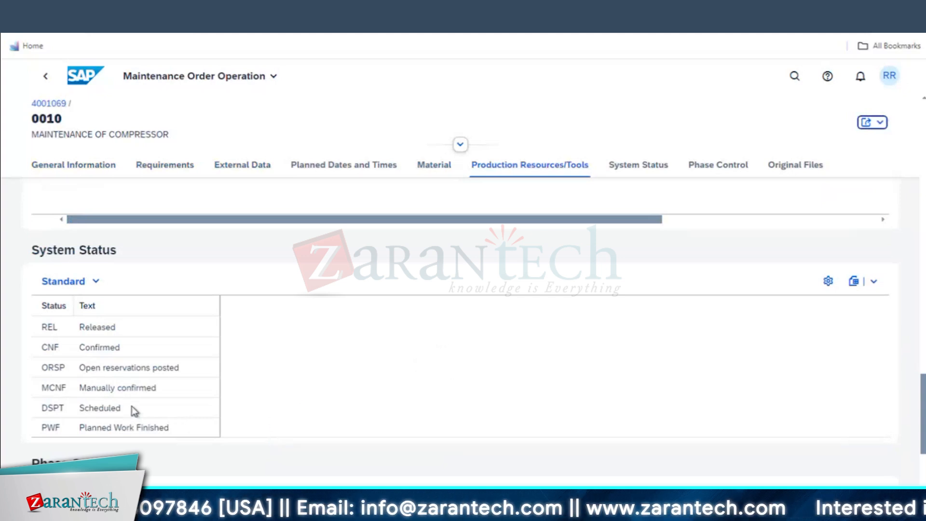
pyautogui.scroll(-1, 130, 407)
pyautogui.moveTo(83, 362); pyautogui.dragTo(182, 367)
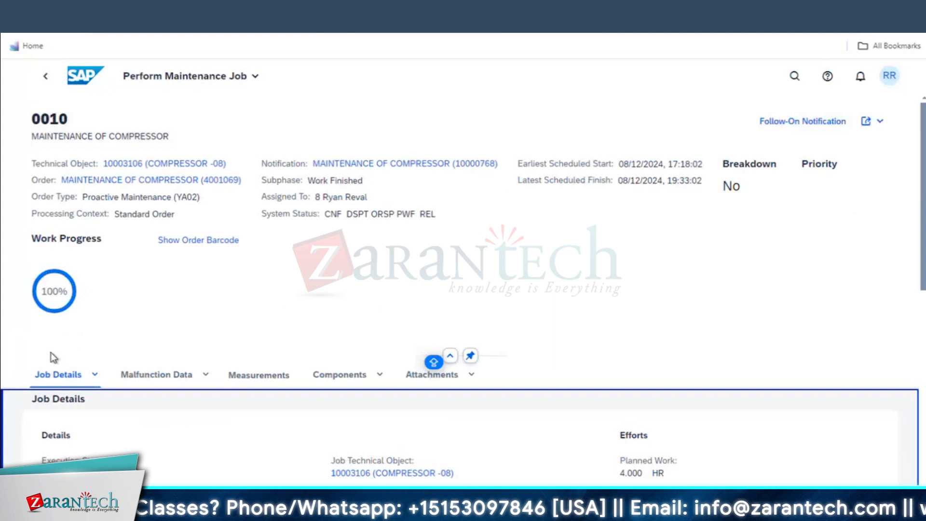
pyautogui.click(53, 305)
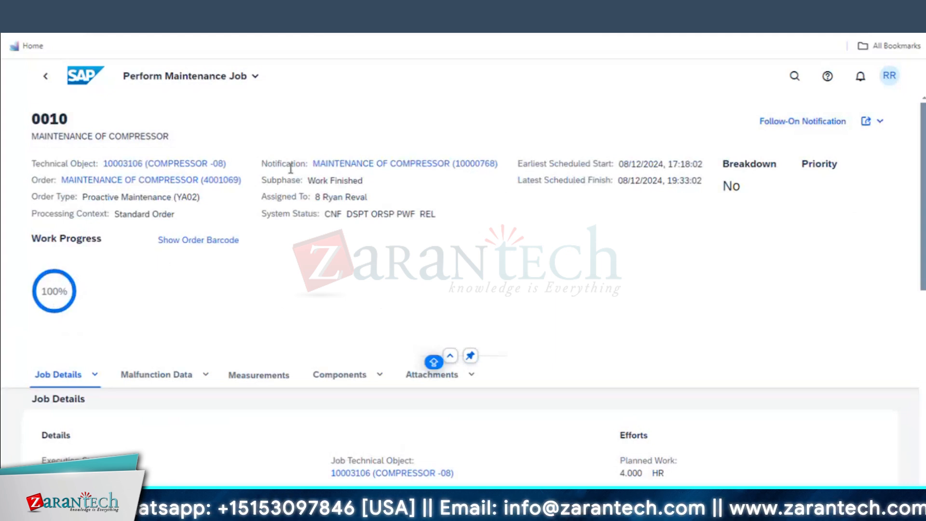
pyautogui.scroll(-3, 369, 322)
pyautogui.scroll(-4, 370, 322)
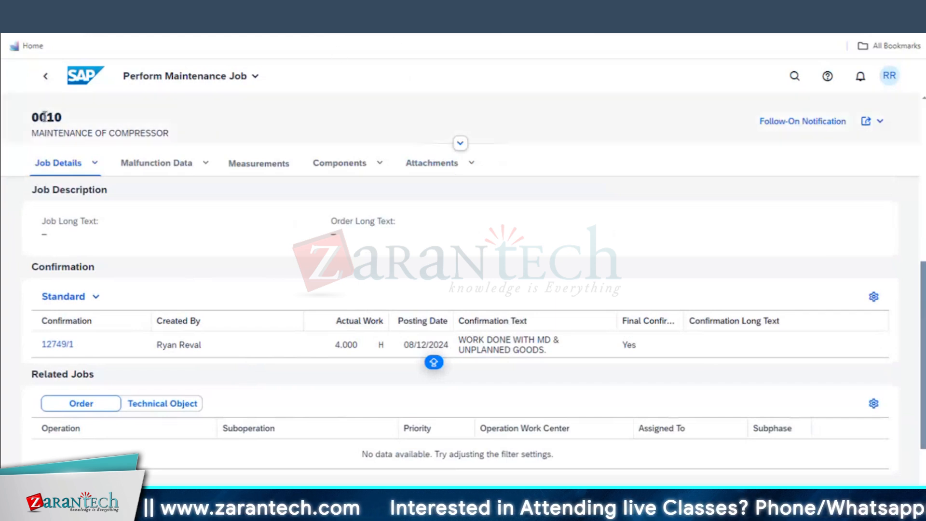
pyautogui.click(45, 76)
pyautogui.click(491, 328)
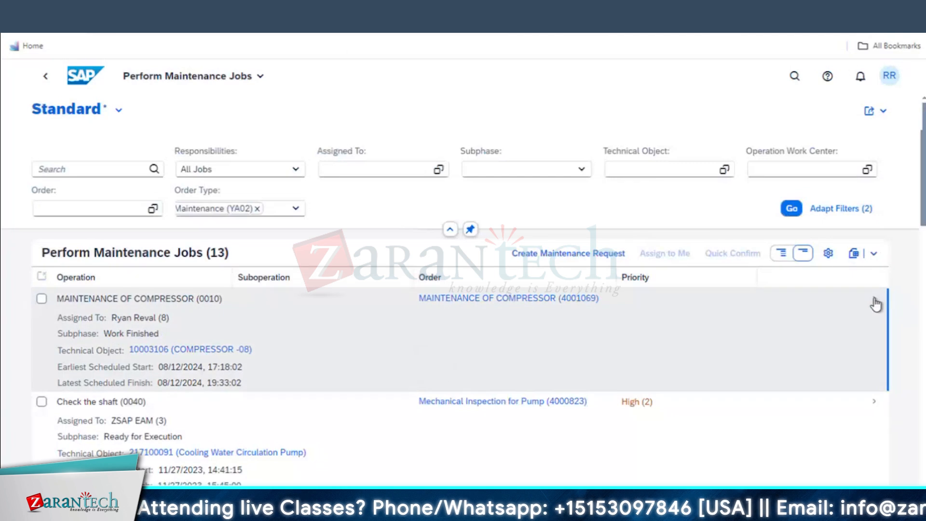
pyautogui.click(875, 304)
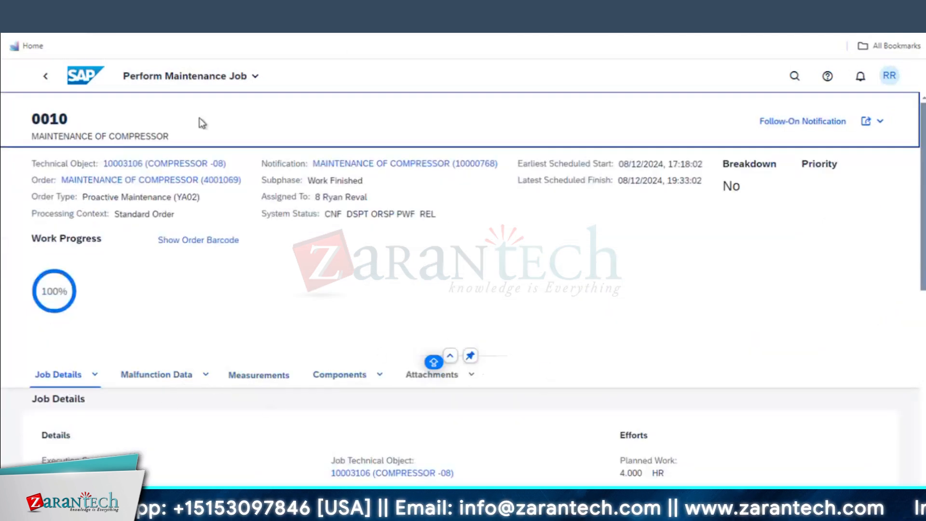
# Return to order 4001069, switch it to edit mode and show Operation Data's Post Execution phase
pyautogui.click(45, 76)
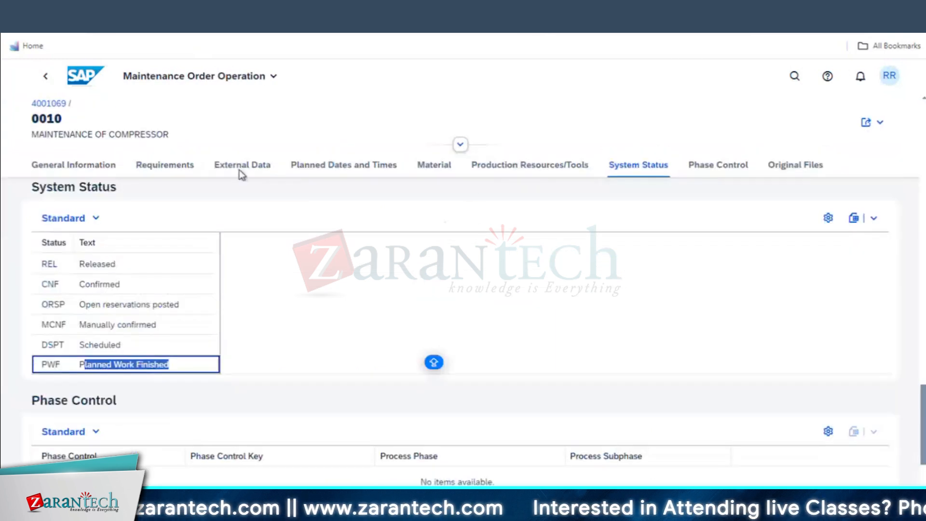
pyautogui.scroll(15, 443, 289)
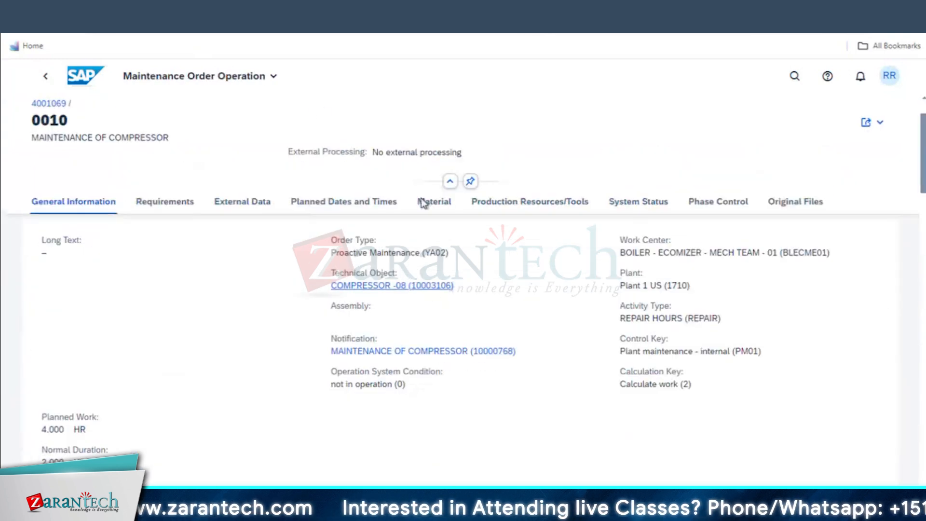
pyautogui.scroll(2, 422, 203)
pyautogui.click(56, 83)
pyautogui.click(771, 121)
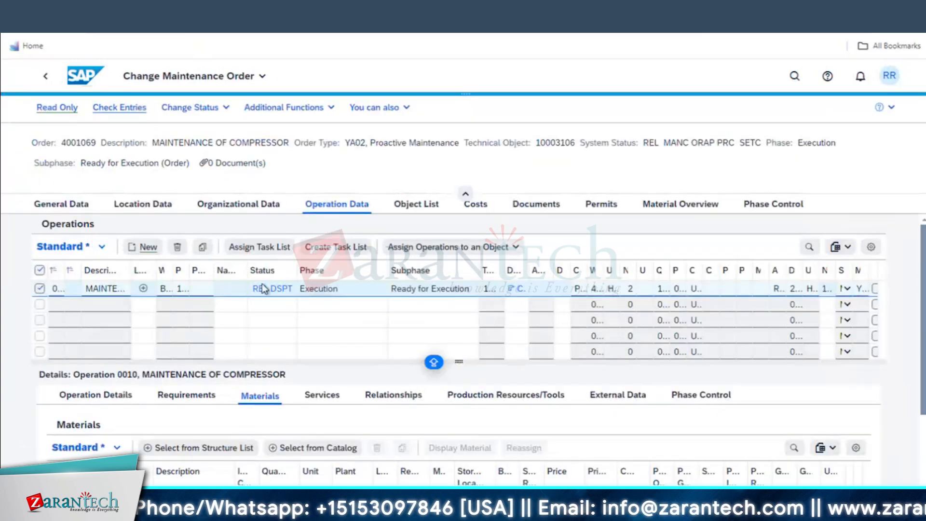
pyautogui.click(269, 292)
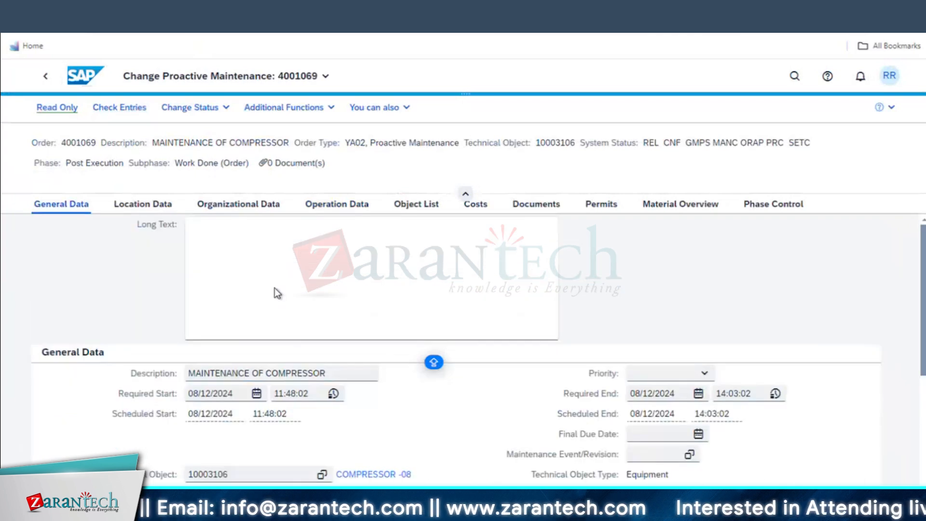
pyautogui.click(339, 206)
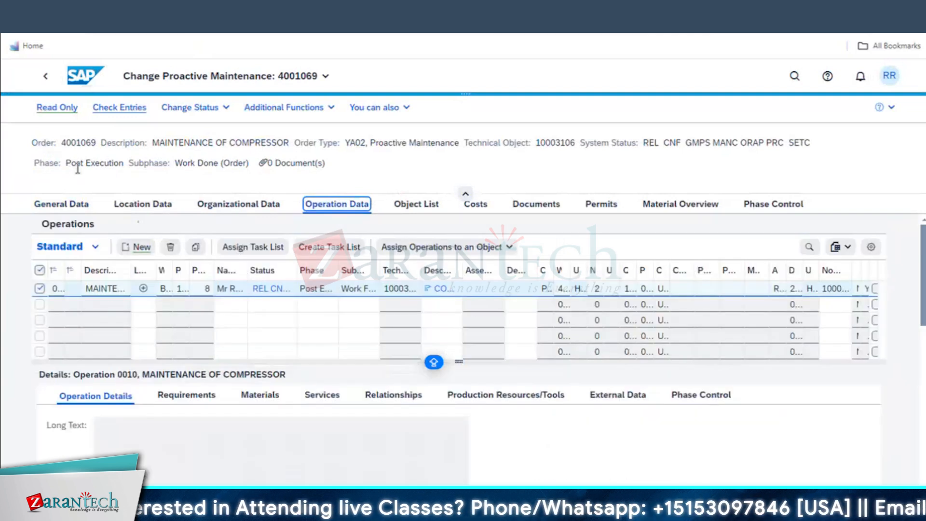
pyautogui.moveTo(66, 163); pyautogui.dragTo(123, 163)
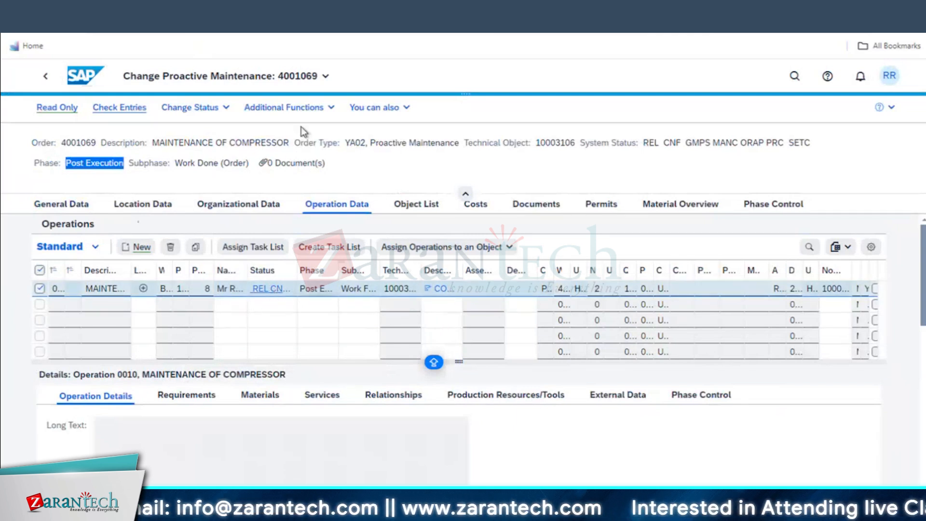
# Deselect operation 0010 and enter INSPECTION OF COMP as the new operation's description
pyautogui.click(331, 107)
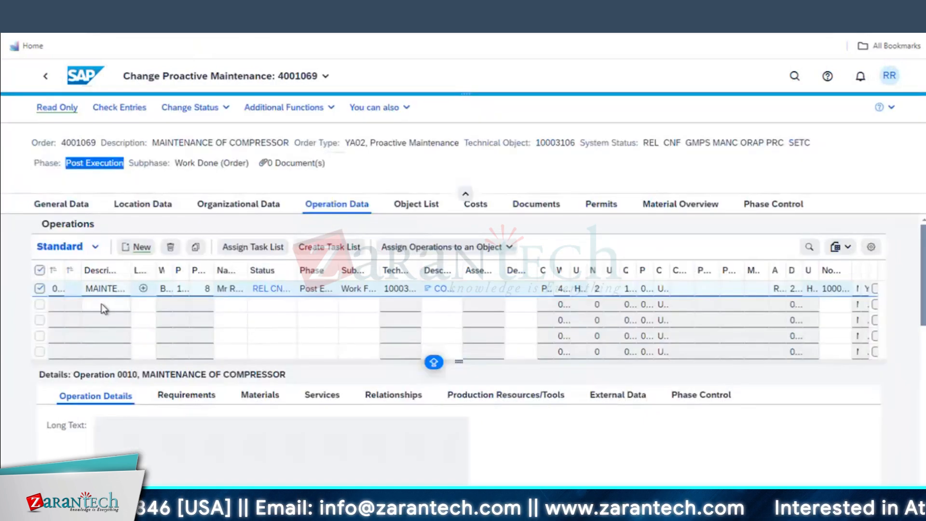
pyautogui.click(101, 302)
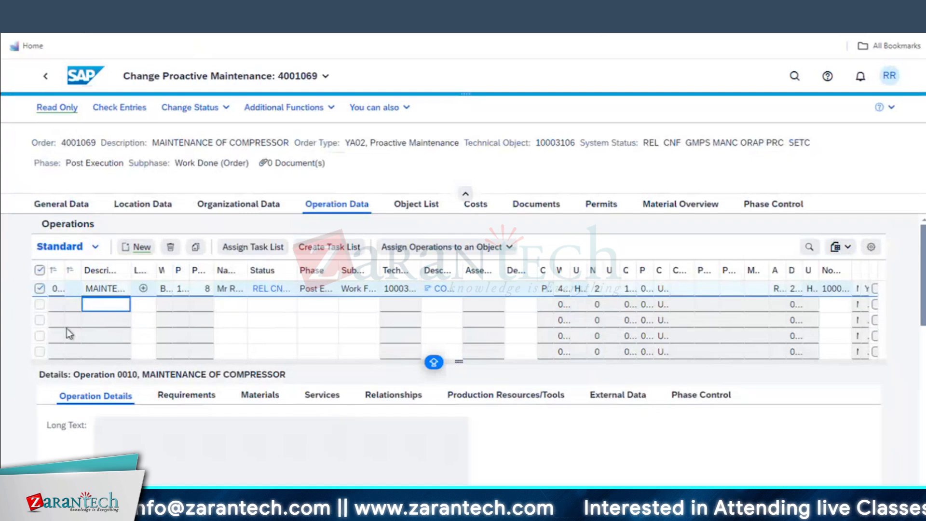
pyautogui.click(40, 271)
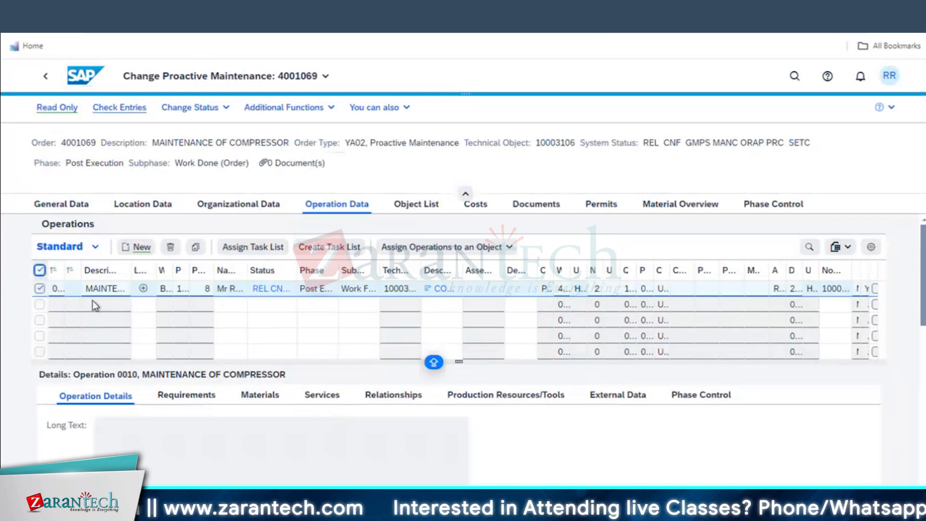
pyautogui.click(97, 303)
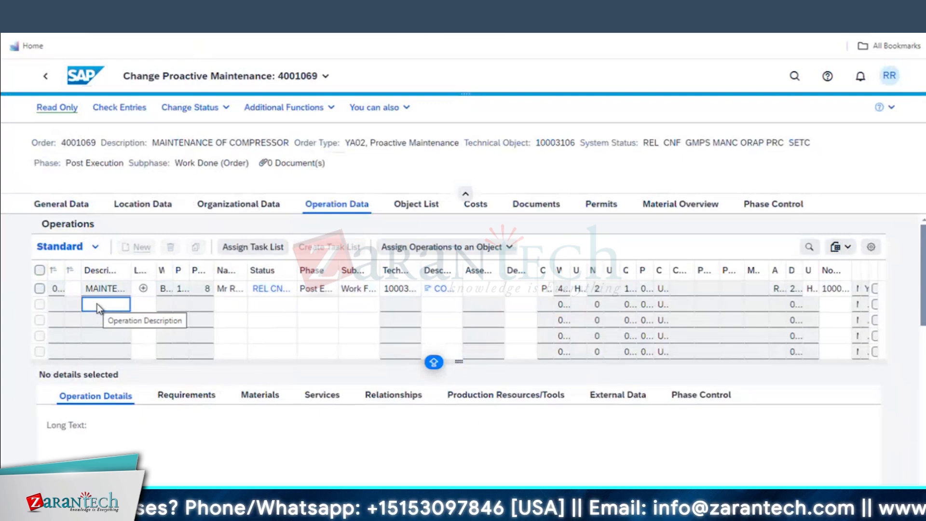
pyautogui.write('INSPECTION OF')
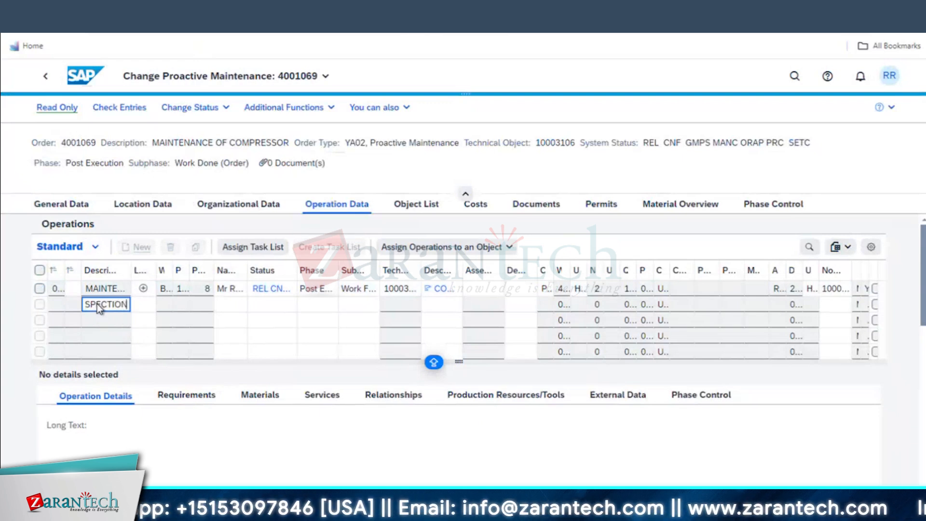
pyautogui.write(' CO')
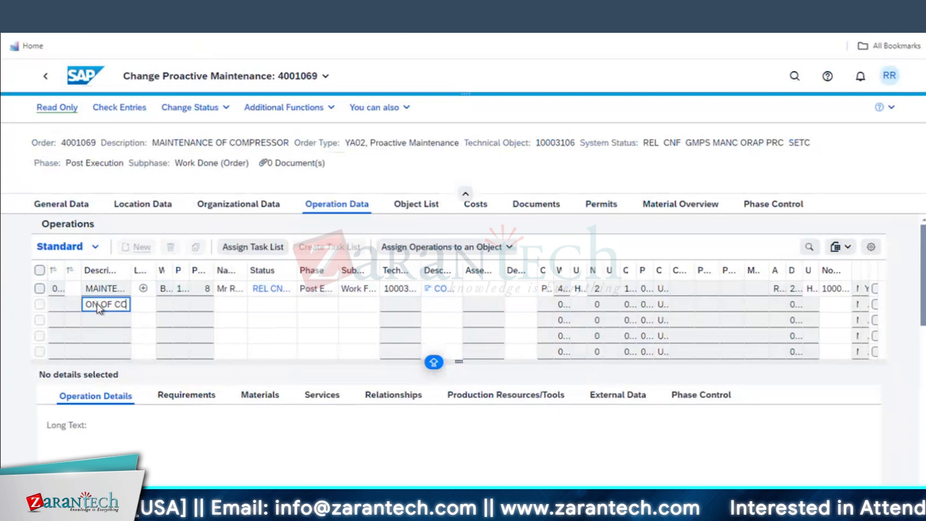
pyautogui.write('MP')
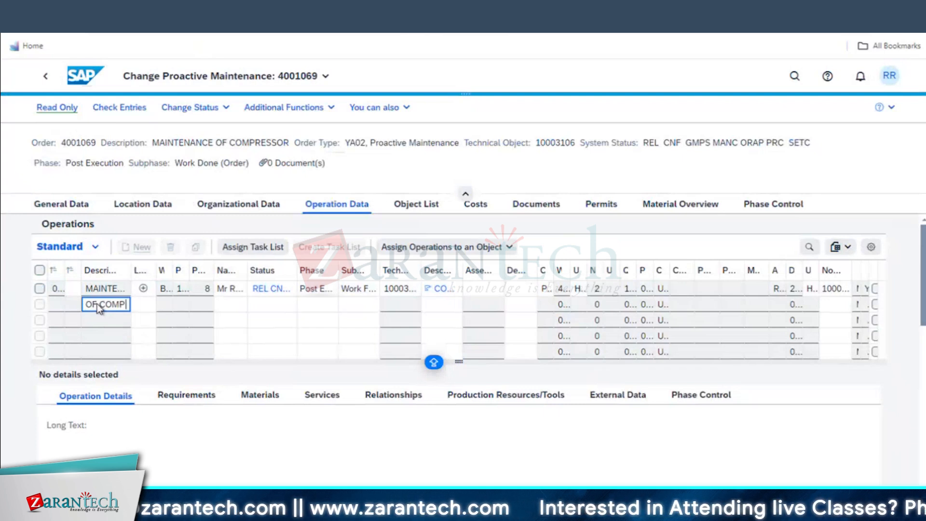
pyautogui.press('Return')
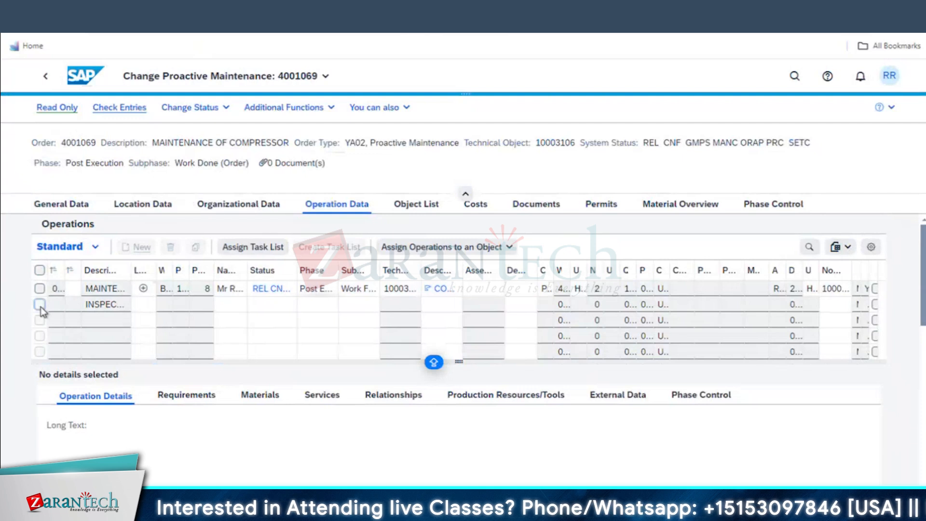
# Give operation 0020 planned work, required capacities of 2 and execution stage POST
pyautogui.click(96, 305)
pyautogui.scroll(-4, 305, 376)
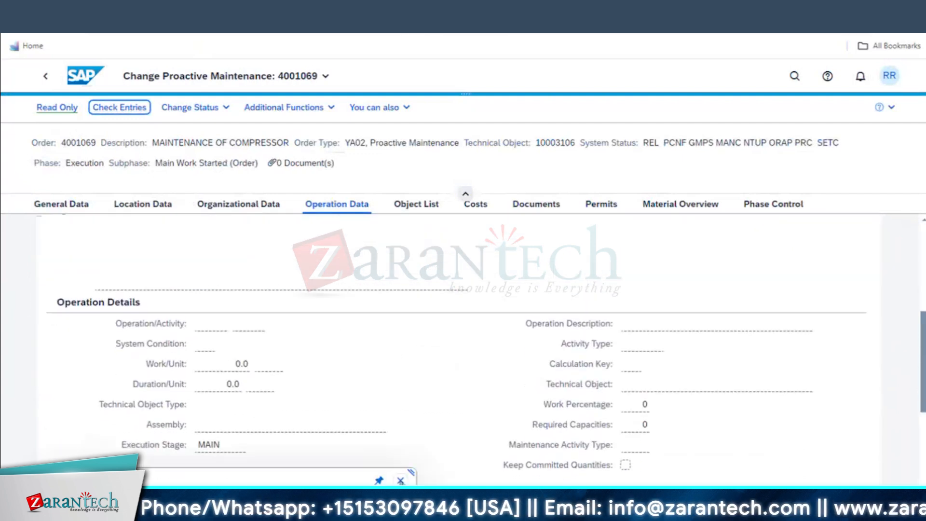
pyautogui.scroll(-3, 545, 424)
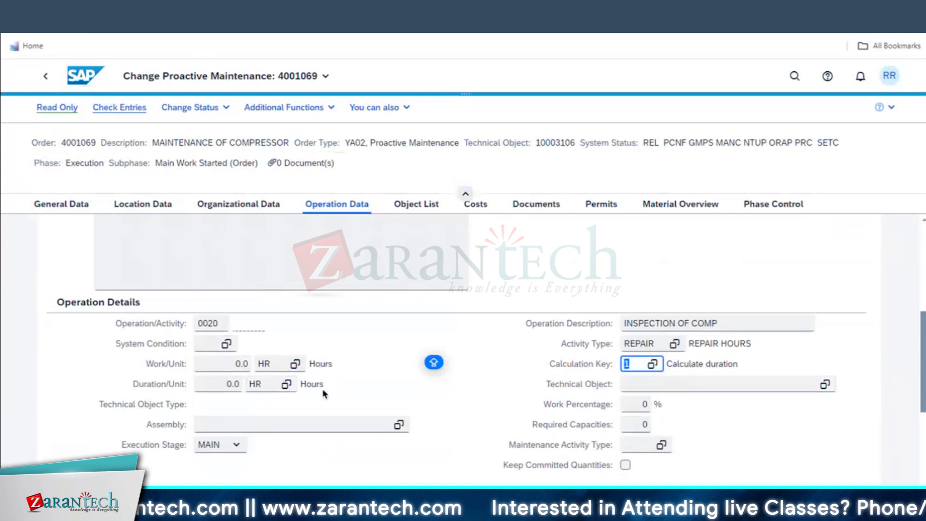
pyautogui.click(235, 365)
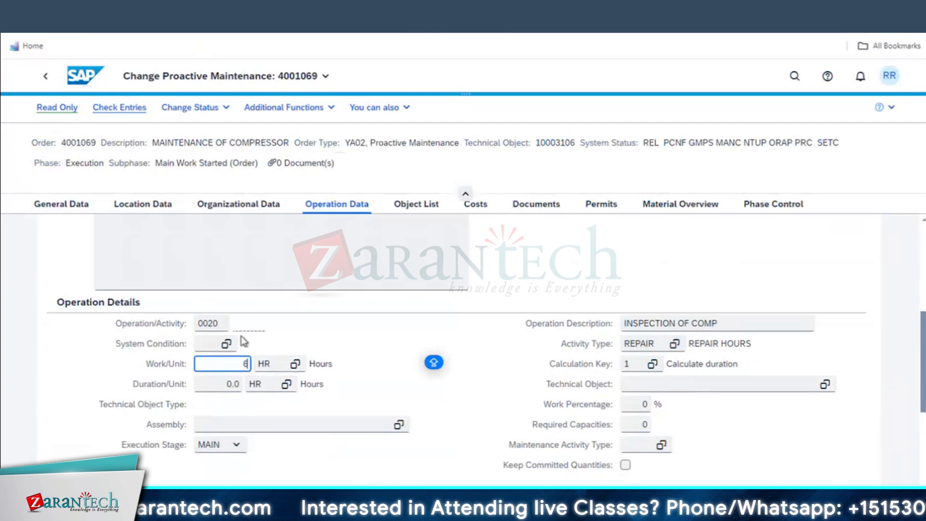
pyautogui.click(641, 424)
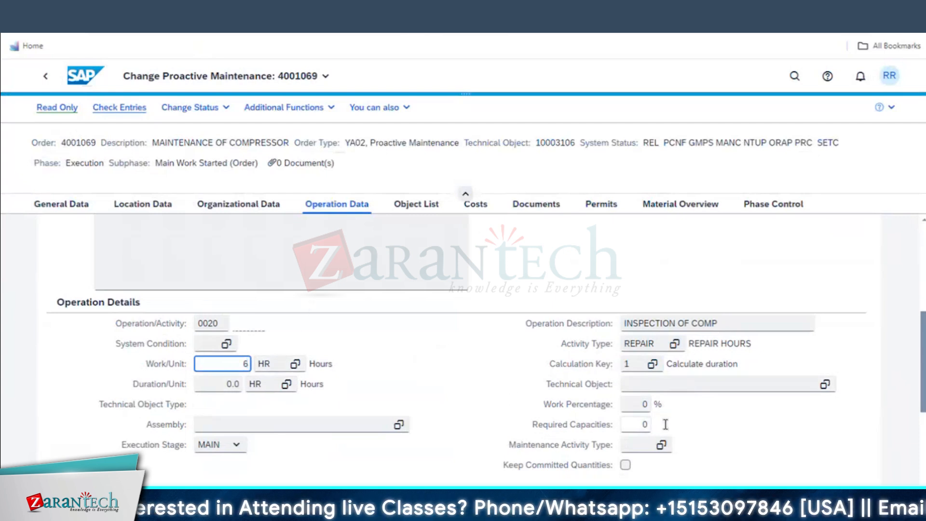
pyautogui.write('2')
pyautogui.press('Return')
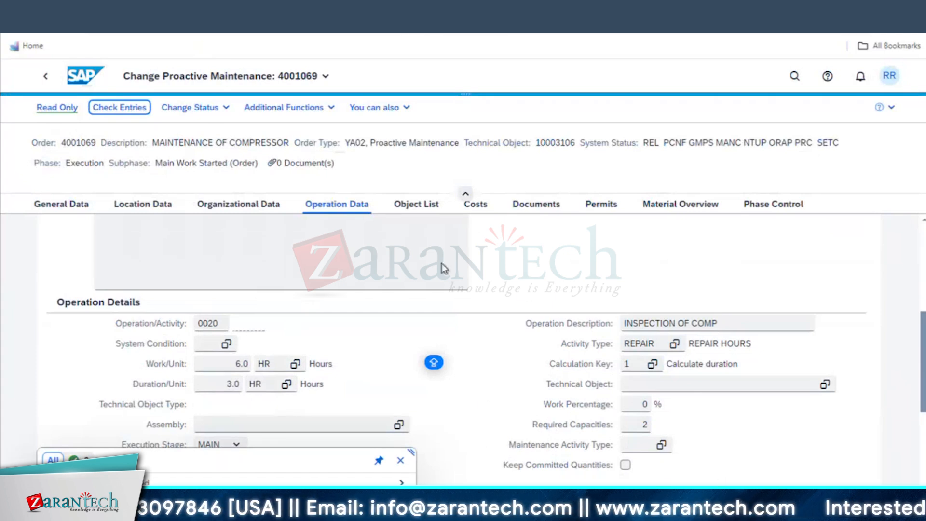
pyautogui.click(234, 443)
pyautogui.click(213, 502)
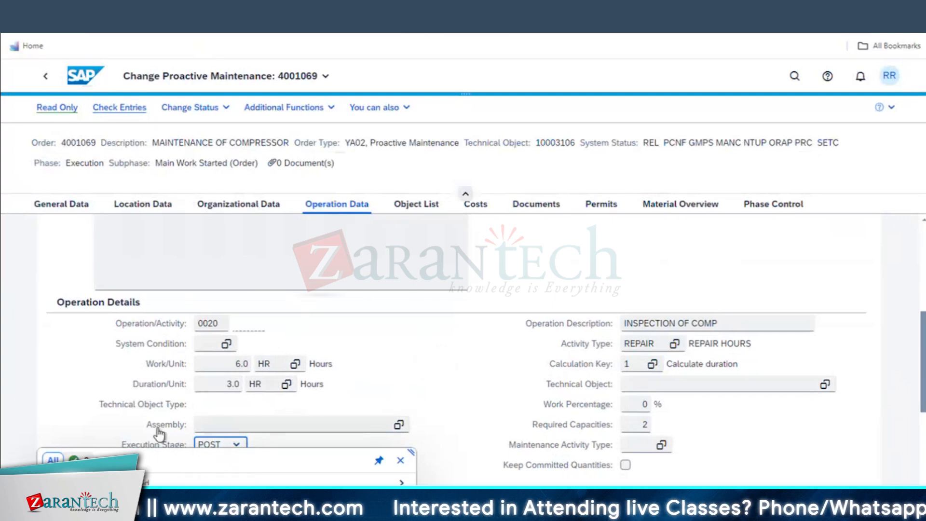
# Close the message popup and scroll through 0020's Operation Data back up to the Operations table
pyautogui.click(399, 460)
pyautogui.scroll(-3, 299, 468)
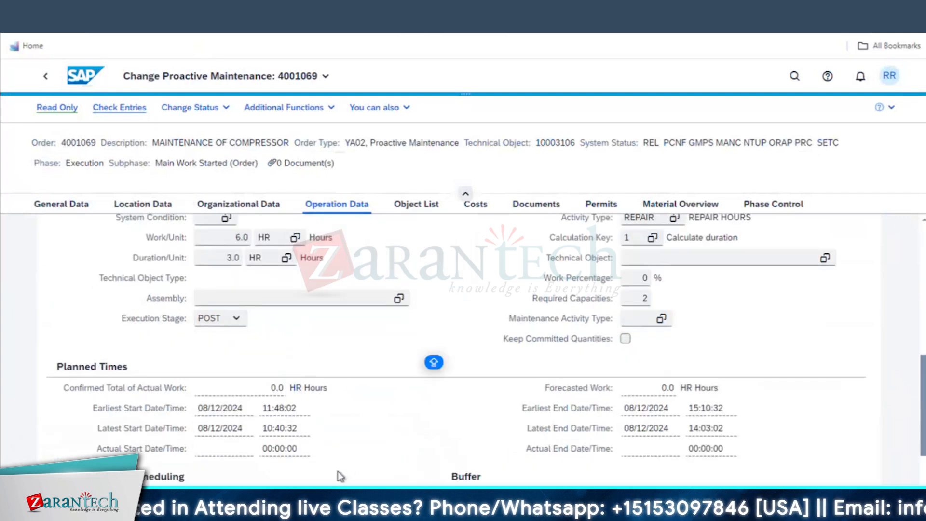
pyautogui.scroll(-3, 415, 439)
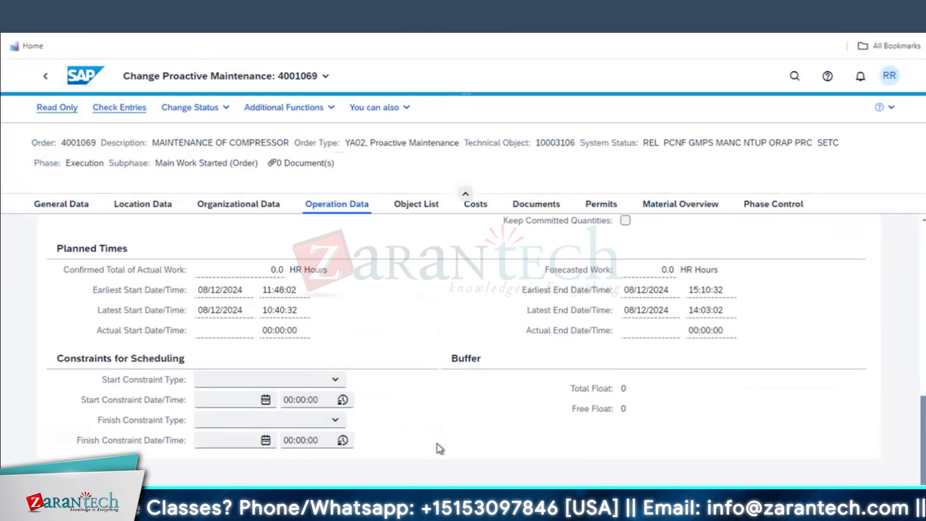
pyautogui.scroll(2, 436, 443)
pyautogui.scroll(5, 433, 441)
pyautogui.scroll(3, 432, 441)
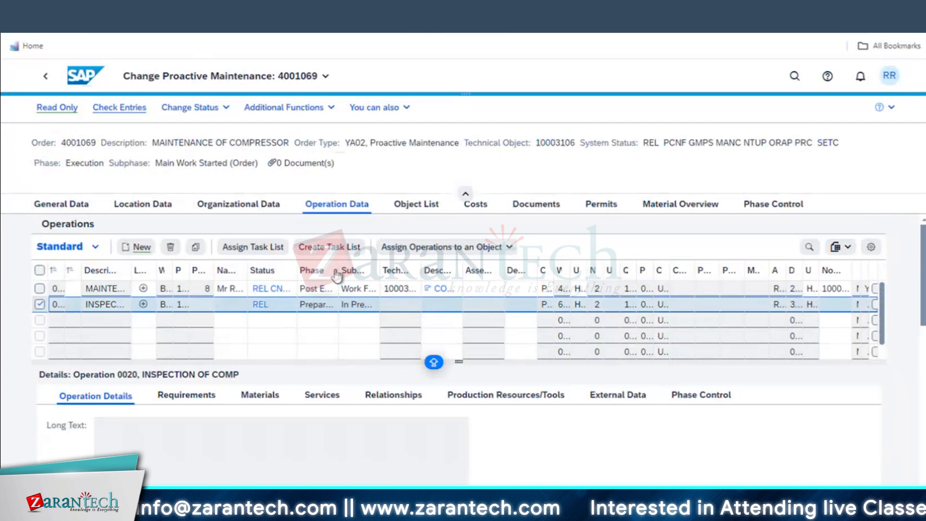
# Widen the Phase and Subphase columns and dispatch operation 0020 via Additional Functions > Dispatch Operations
pyautogui.moveTo(339, 269); pyautogui.dragTo(355, 268)
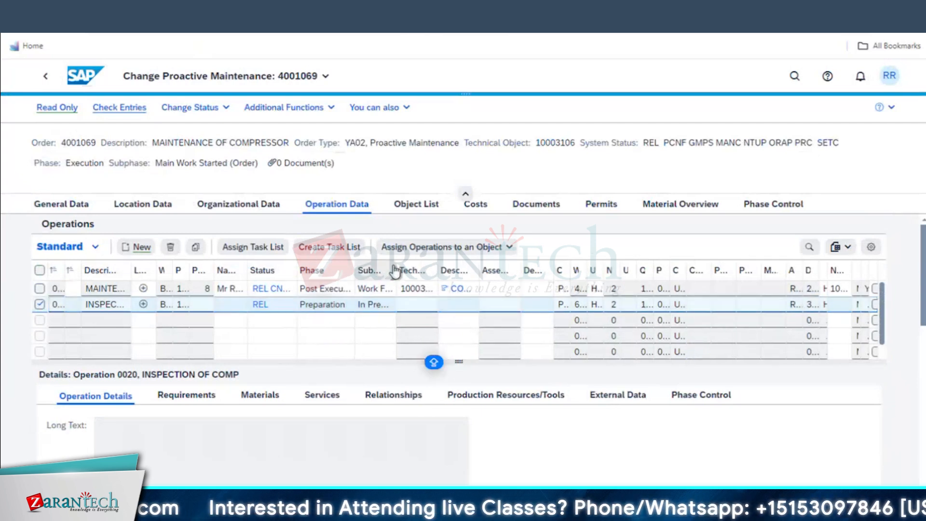
pyautogui.moveTo(396, 270); pyautogui.dragTo(413, 270)
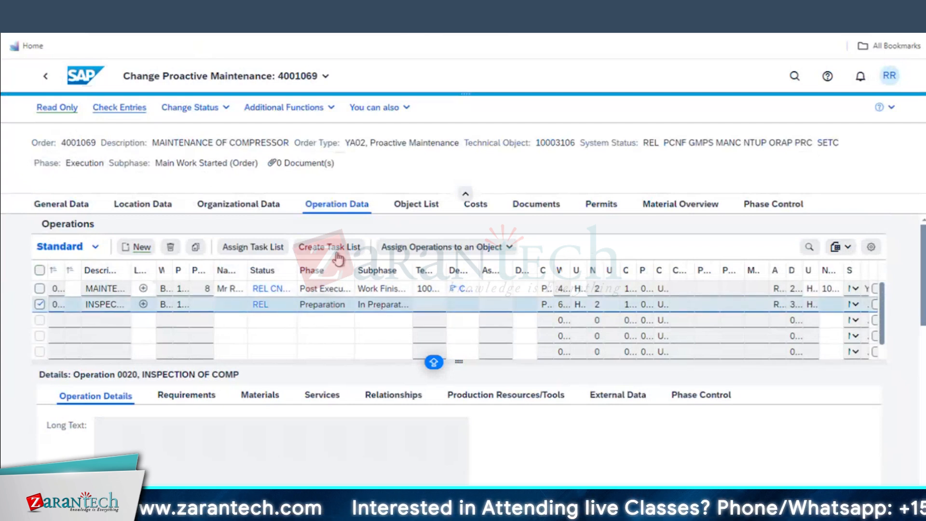
pyautogui.click(292, 109)
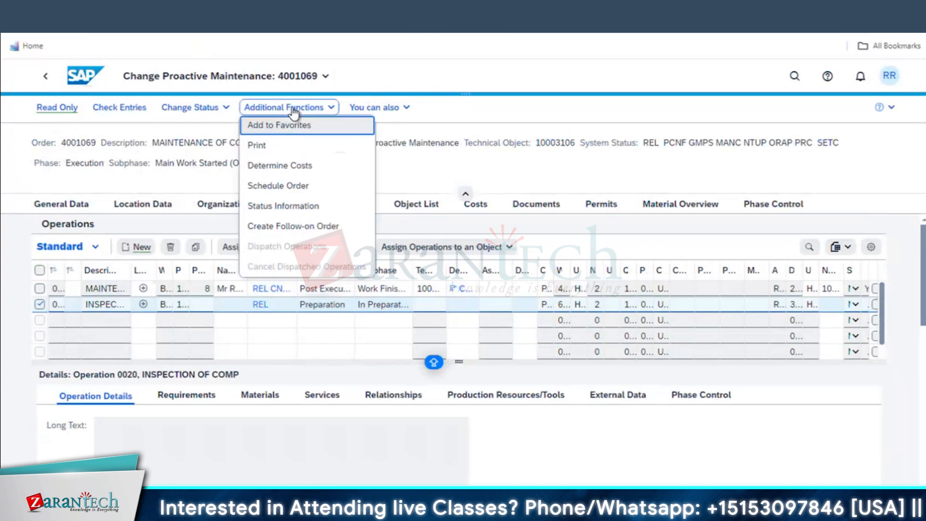
pyautogui.click(498, 167)
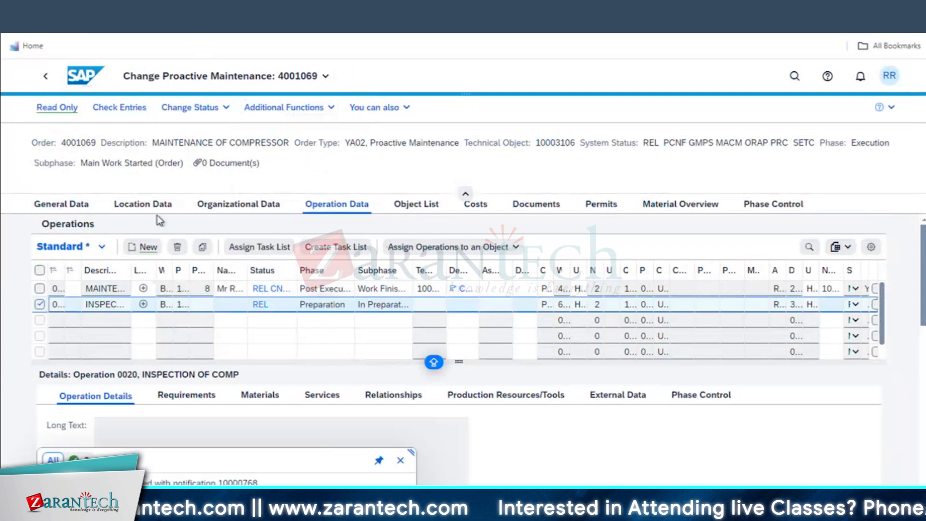
pyautogui.click(299, 111)
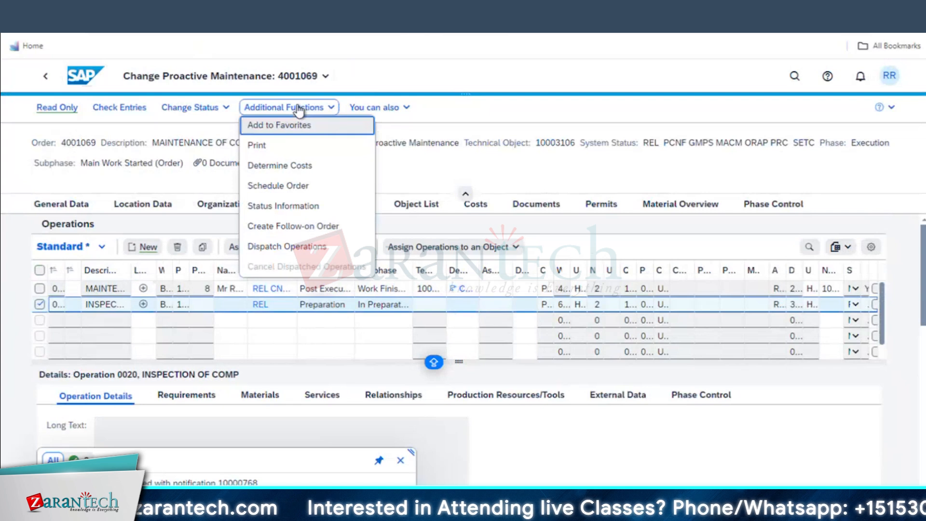
pyautogui.click(273, 247)
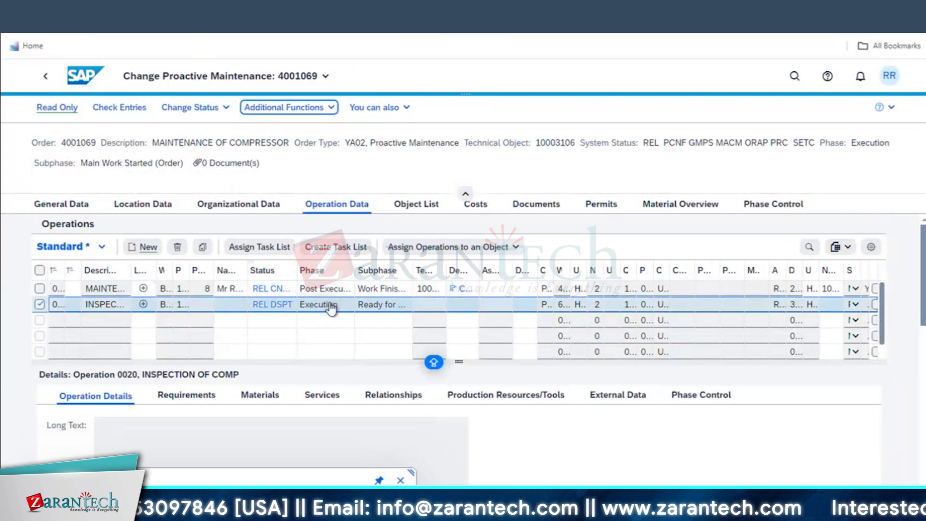
pyautogui.doubleClick(413, 269)
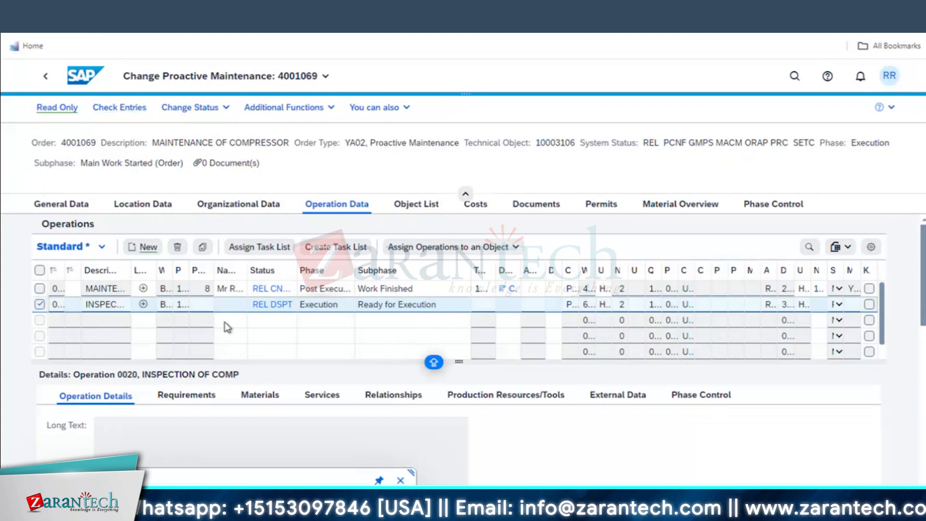
# Refresh the Perform Maintenance Jobs list and select the INSPECTION OF COMP (0020) job
pyautogui.click(155, 18)
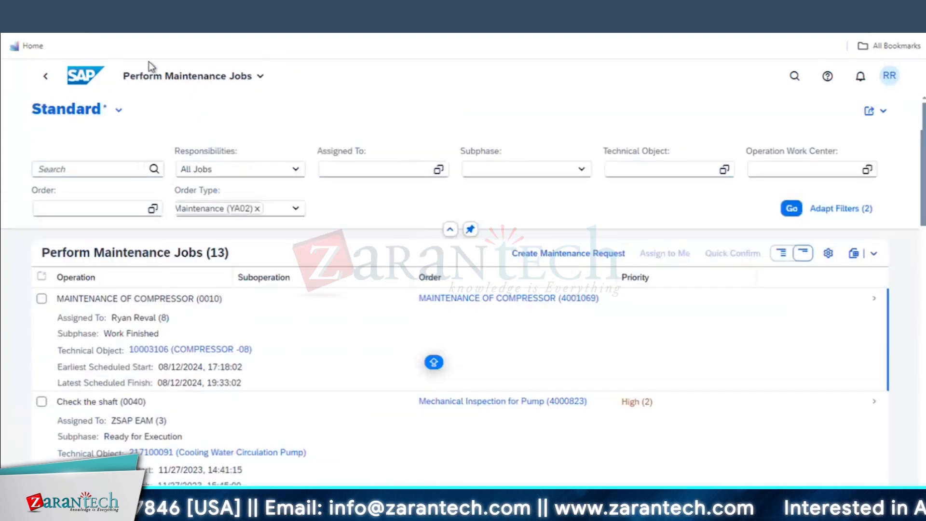
pyautogui.click(784, 204)
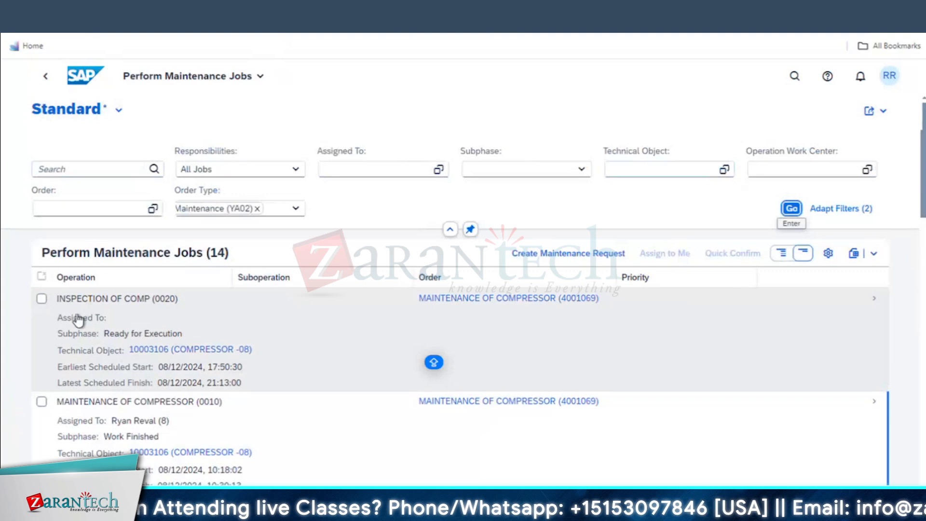
pyautogui.click(42, 299)
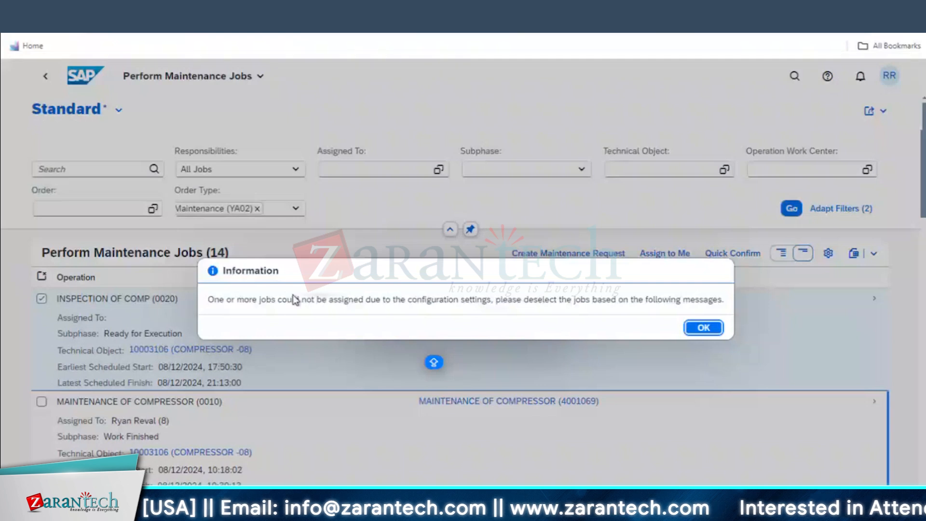
# Release the locked order 4001069, assign job 0020 to yourself and open its details
pyautogui.click(712, 329)
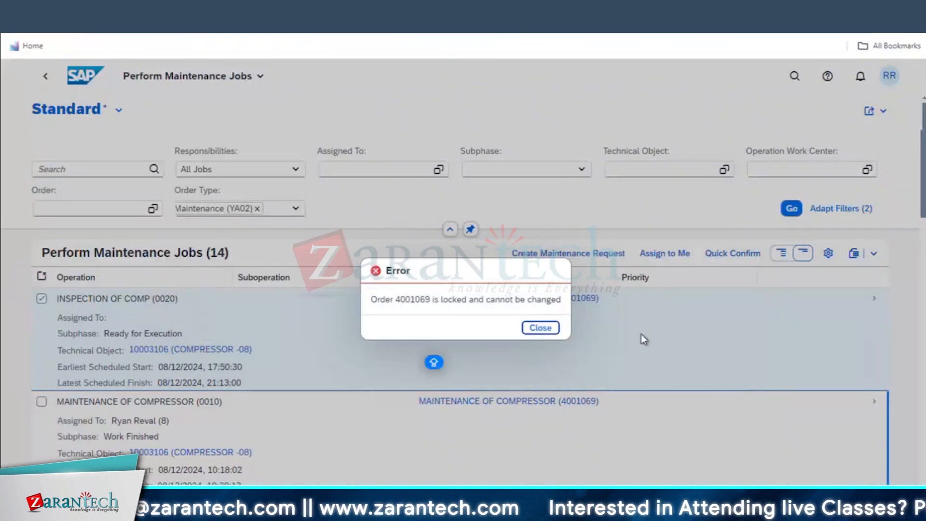
pyautogui.click(541, 327)
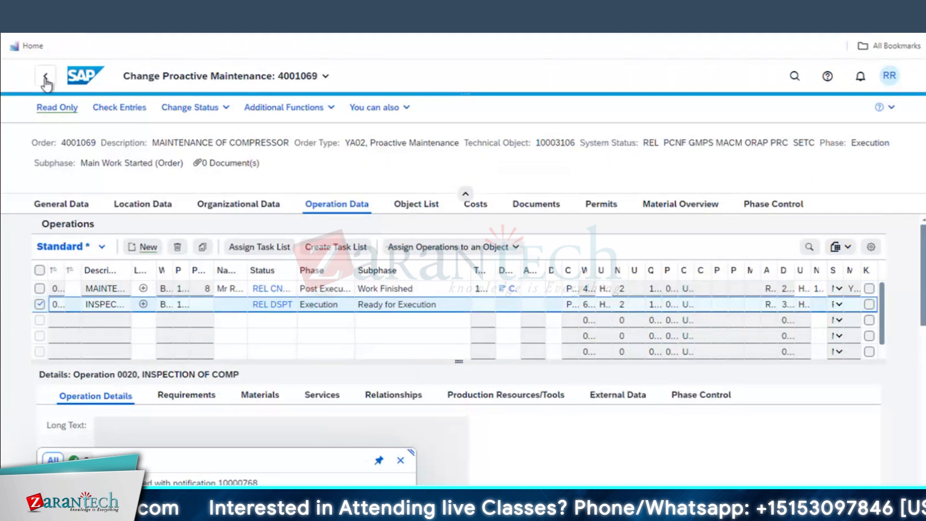
pyautogui.click(45, 79)
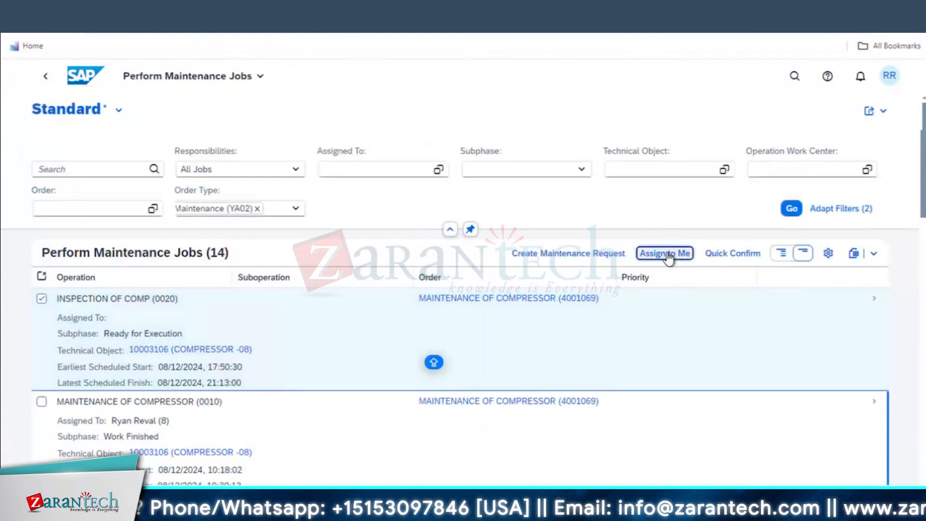
pyautogui.click(667, 252)
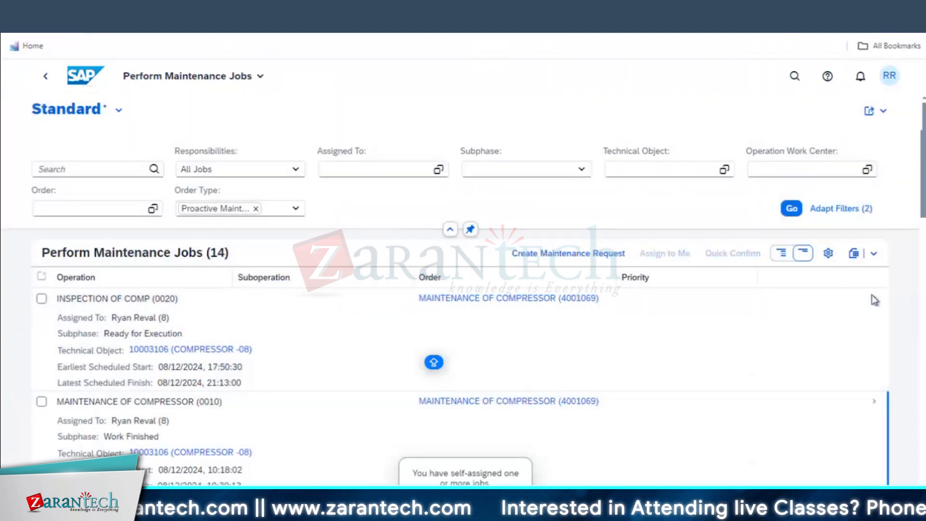
pyautogui.click(874, 300)
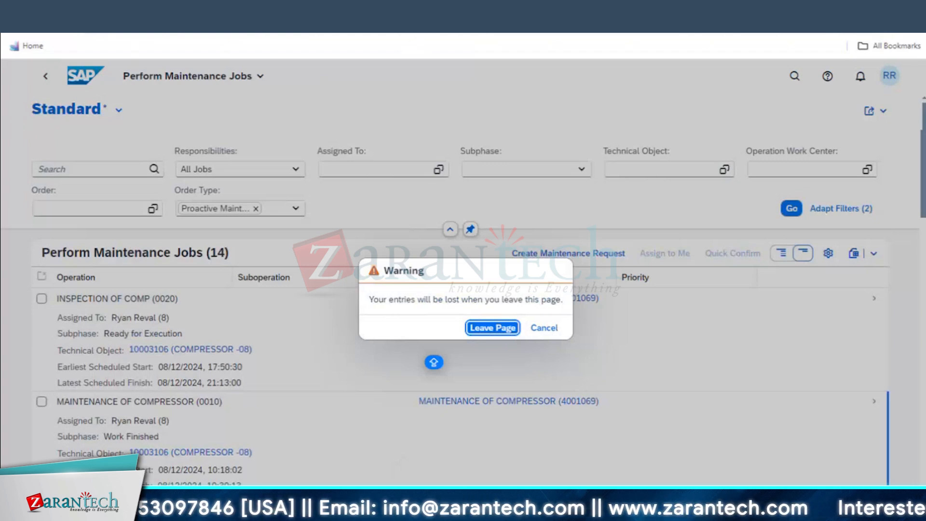
# Leave the jobs list, start work on job 0020, and review its Job Details
pyautogui.press('Return')
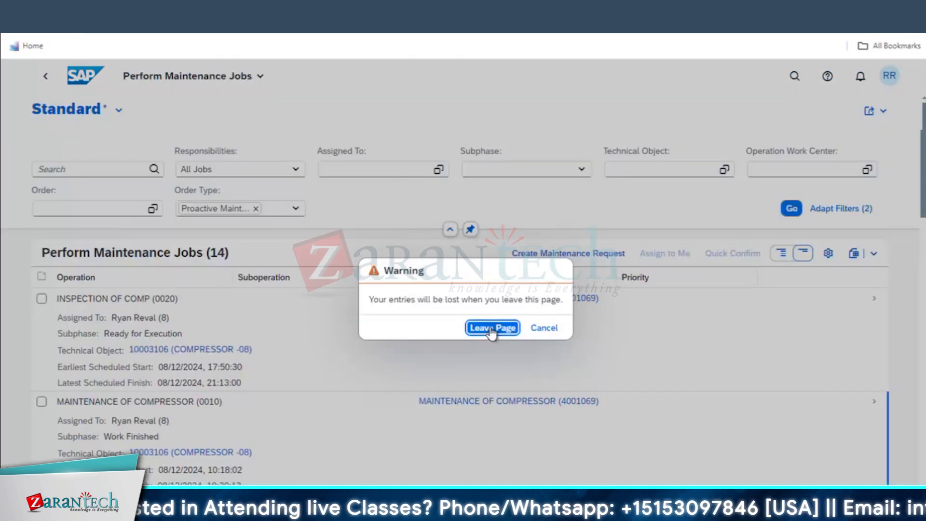
pyautogui.click(490, 329)
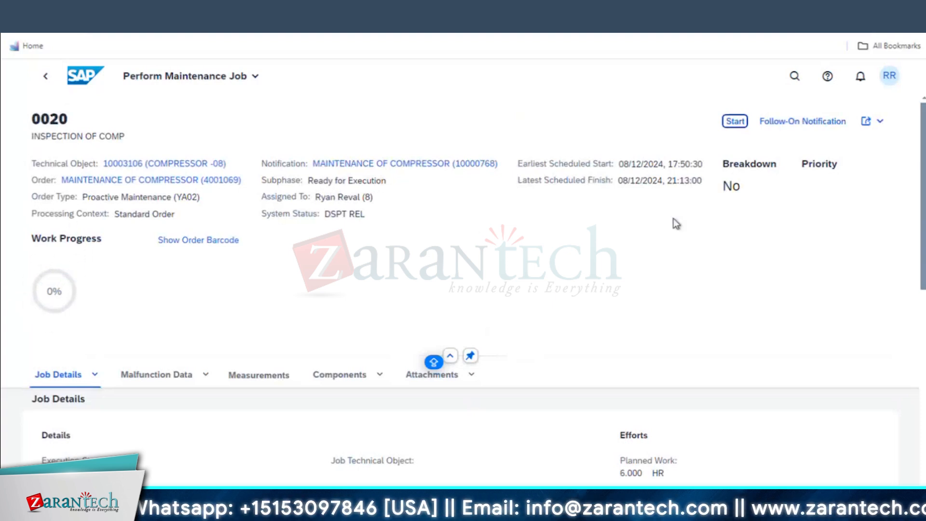
pyautogui.click(735, 122)
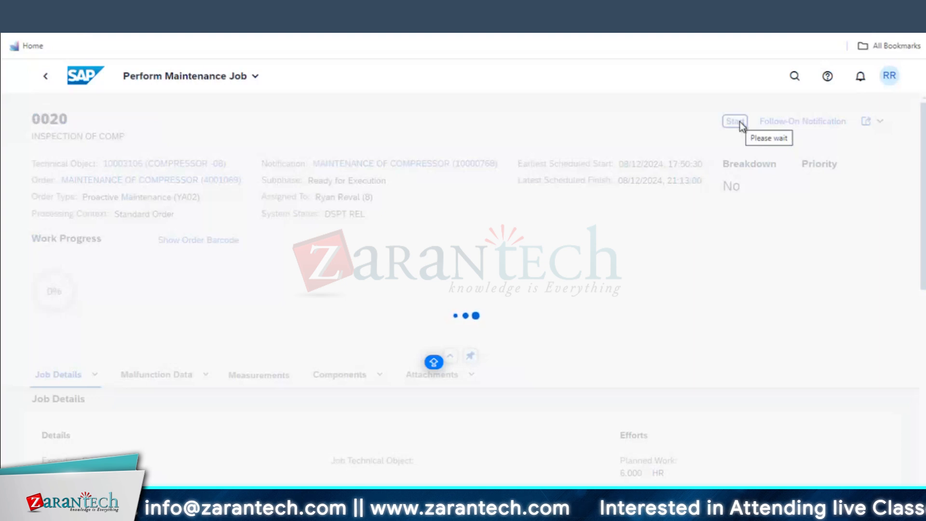
pyautogui.scroll(-10, 473, 351)
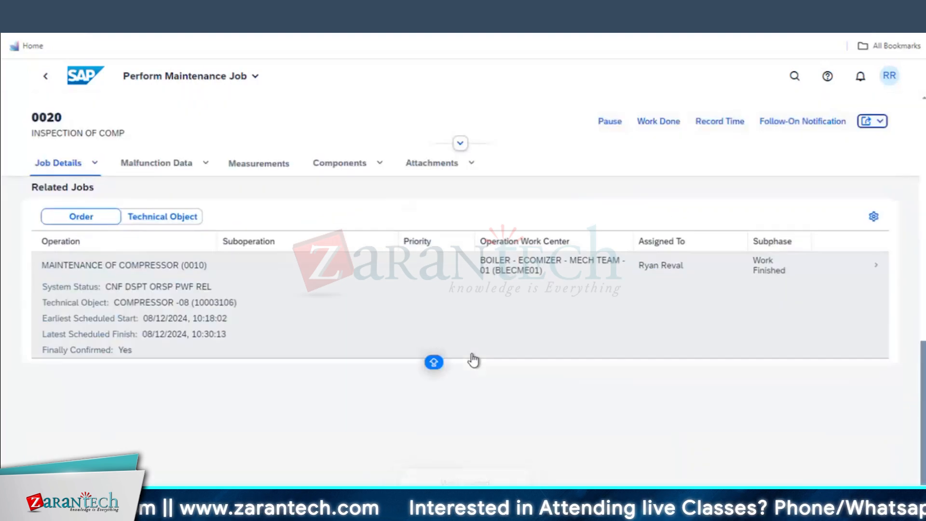
pyautogui.scroll(4, 161, 396)
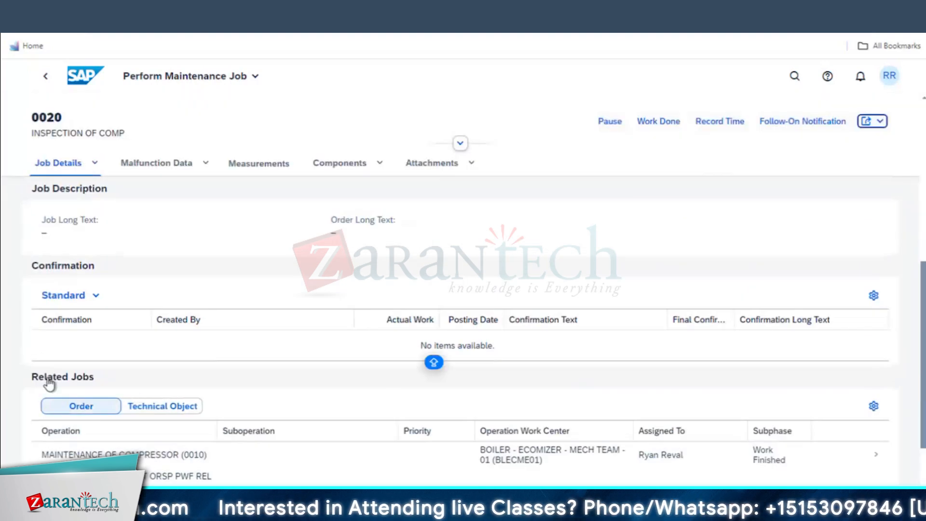
pyautogui.scroll(-1, 151, 423)
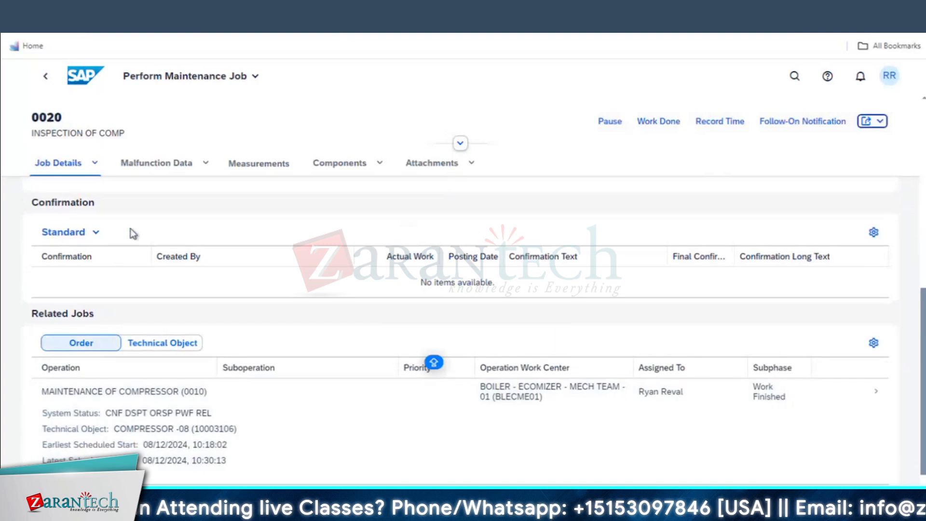
pyautogui.scroll(2, 131, 231)
pyautogui.scroll(4, 270, 313)
pyautogui.scroll(-6, 258, 347)
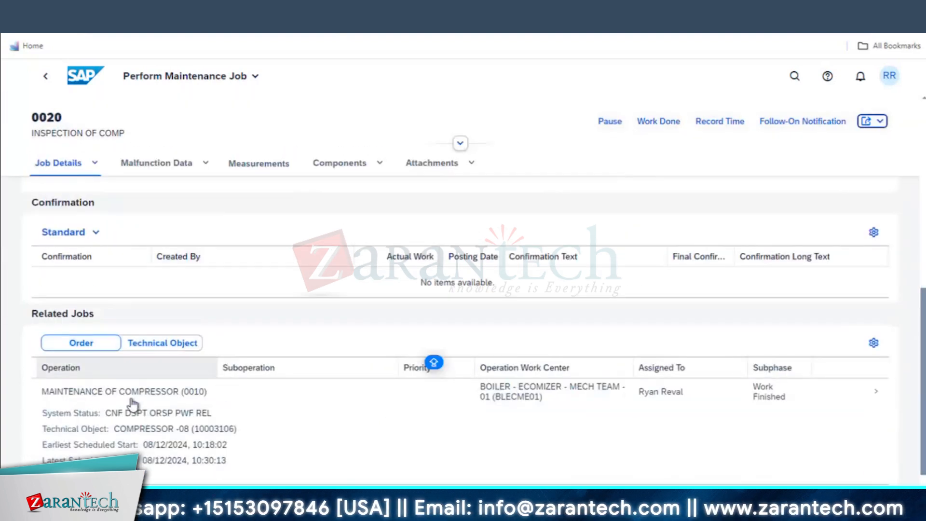
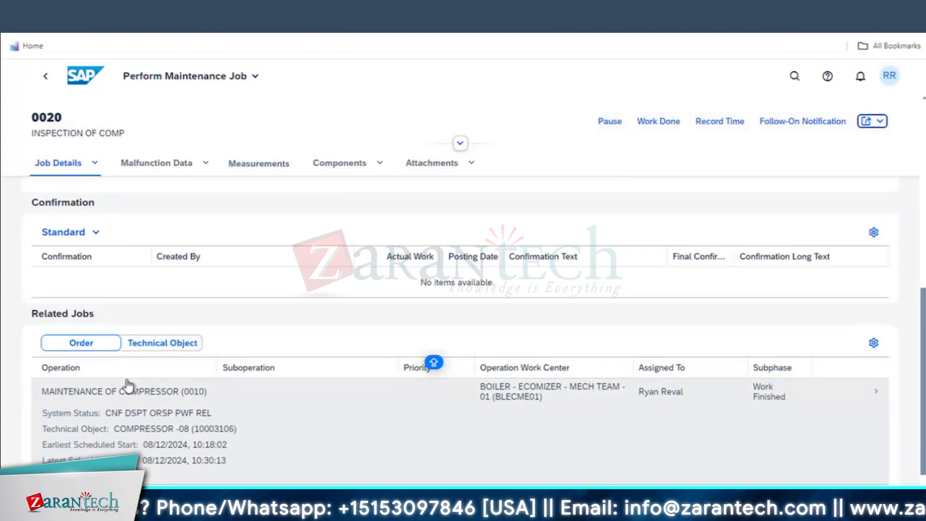
# Review job 0020's Measurements and Attachments sections, ending on its empty planned Components list
pyautogui.scroll(4, 128, 386)
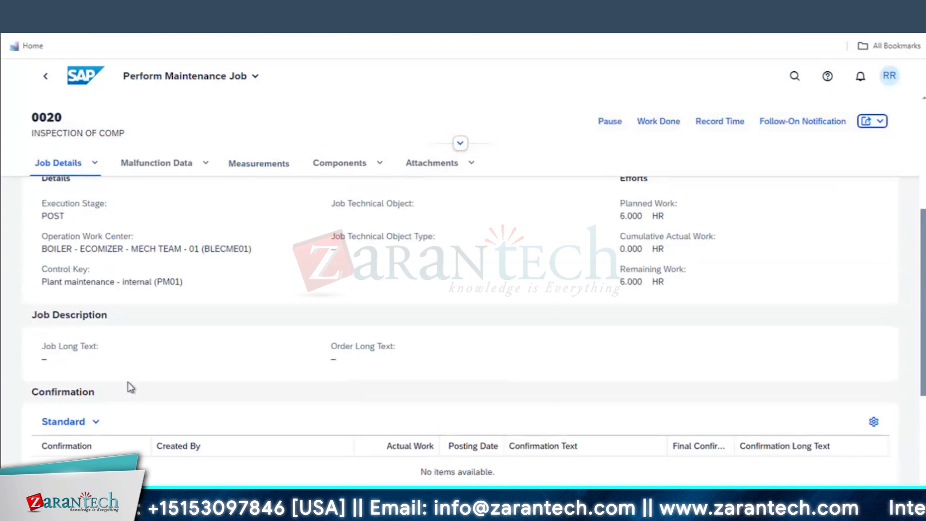
pyautogui.scroll(5, 128, 381)
pyautogui.scroll(-1, 133, 262)
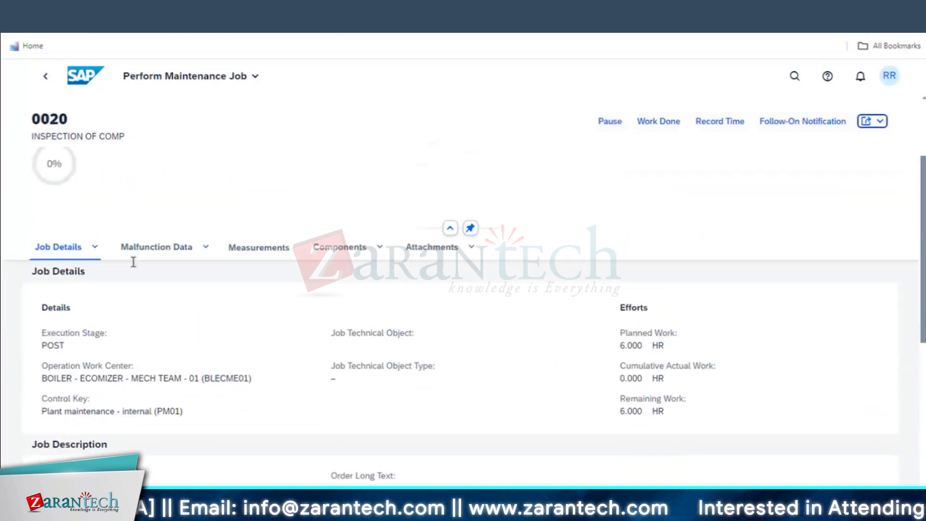
pyautogui.click(275, 254)
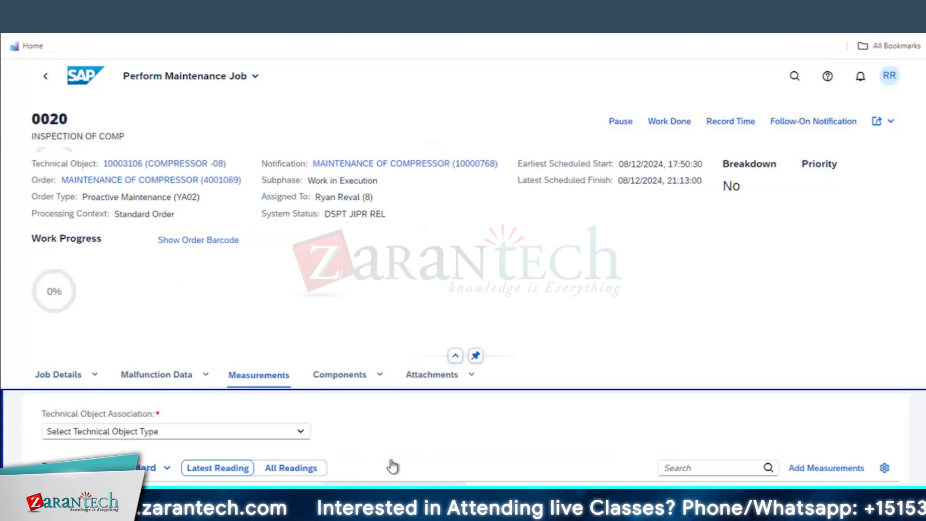
pyautogui.click(340, 377)
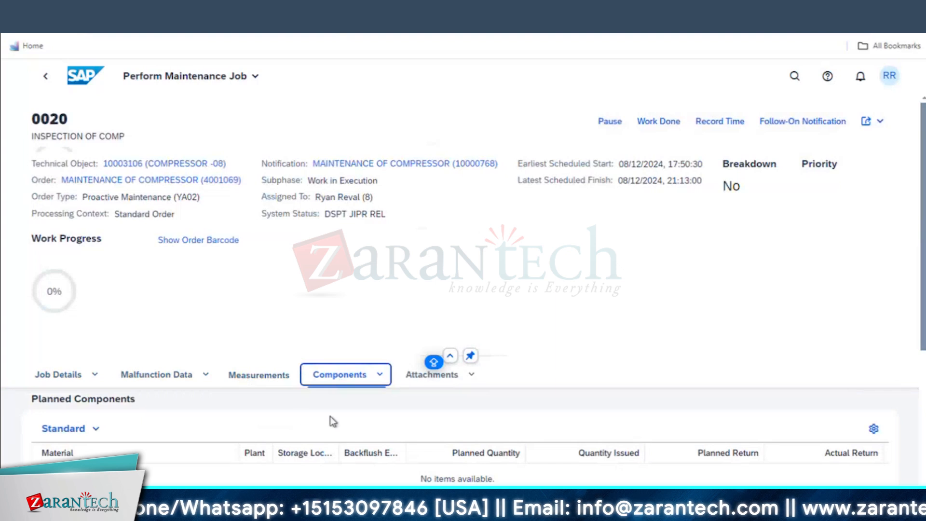
pyautogui.click(450, 379)
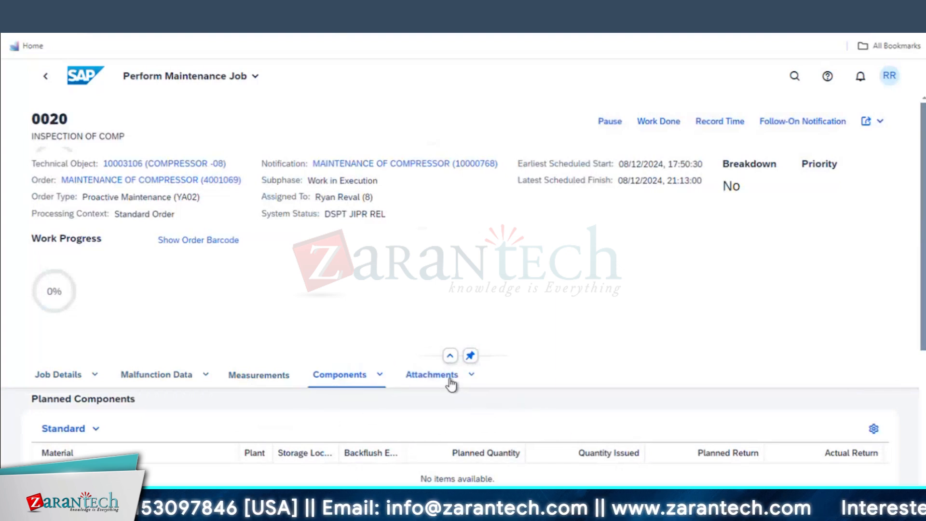
pyautogui.click(333, 376)
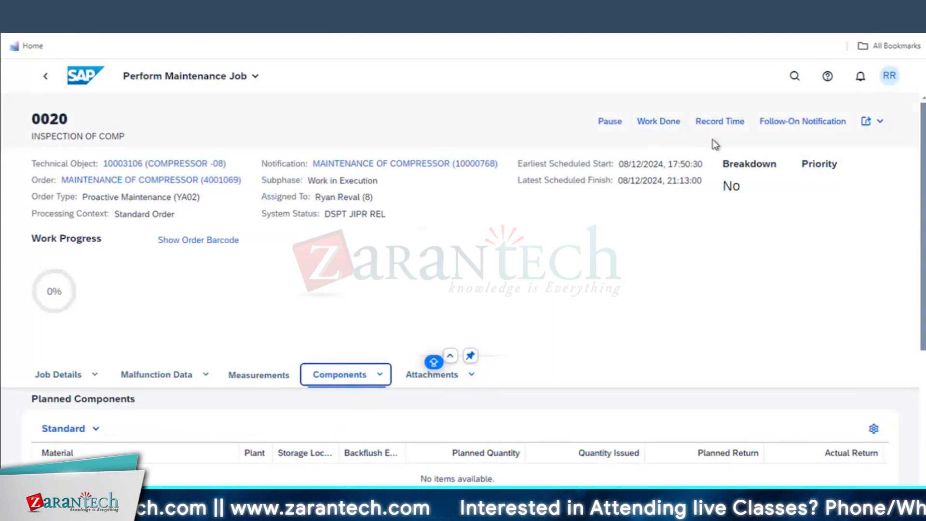
# Mark job 0020 work done and save a final 6.0-hour time confirmation, clearing open reservations
pyautogui.click(681, 122)
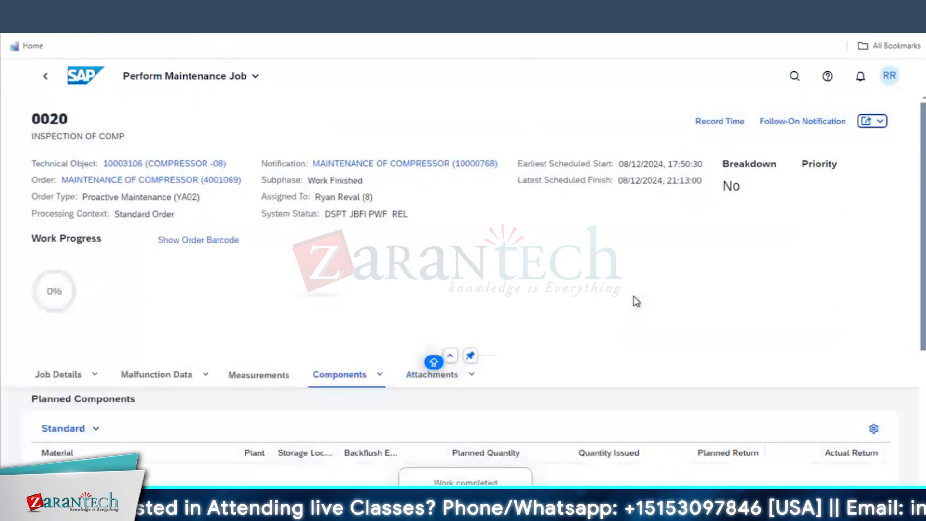
pyautogui.click(725, 125)
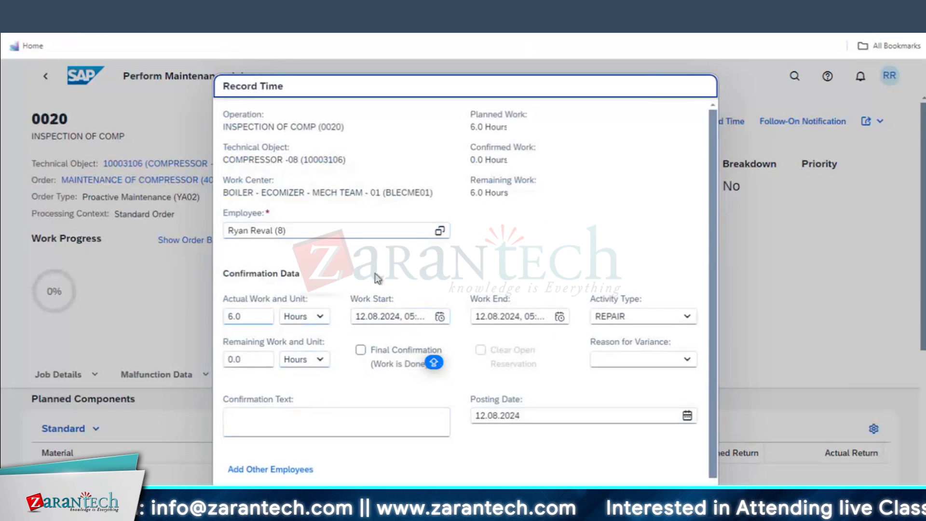
pyautogui.click(360, 352)
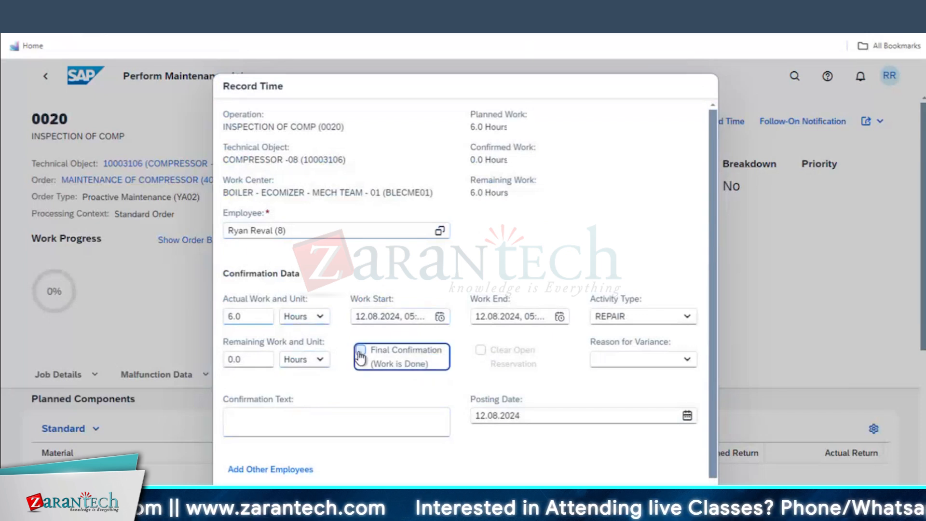
pyautogui.click(495, 351)
pyautogui.click(656, 497)
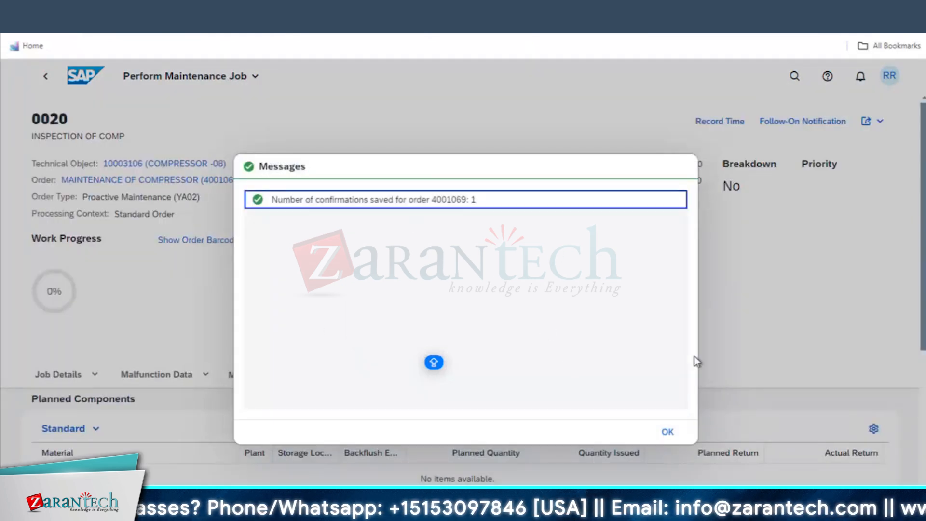
pyautogui.click(667, 432)
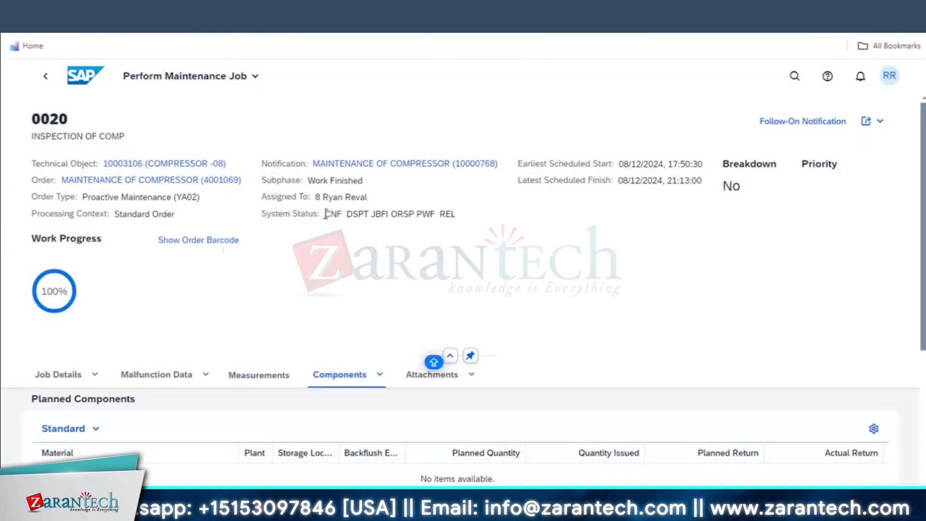
pyautogui.moveTo(364, 213); pyautogui.dragTo(324, 213)
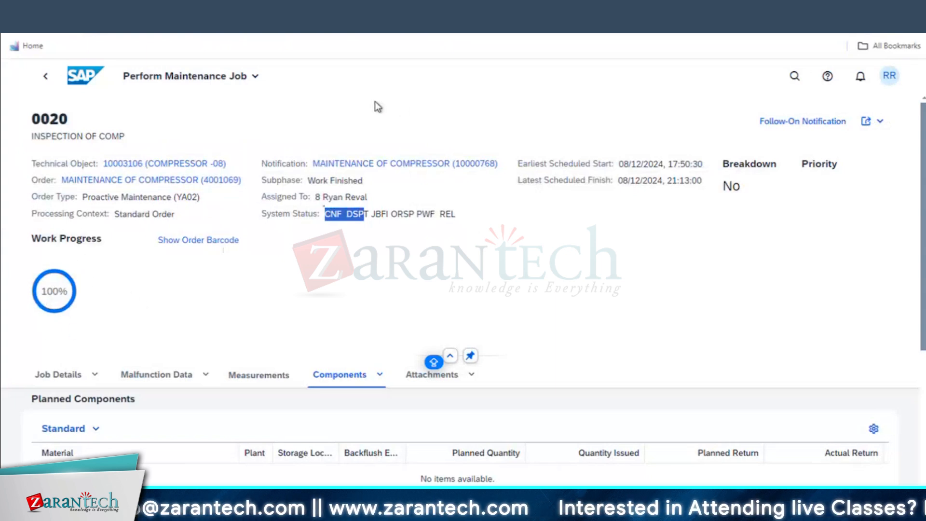
# Return to order 4001069, view operation 0010's details, and switch the order to edit mode
pyautogui.click(45, 76)
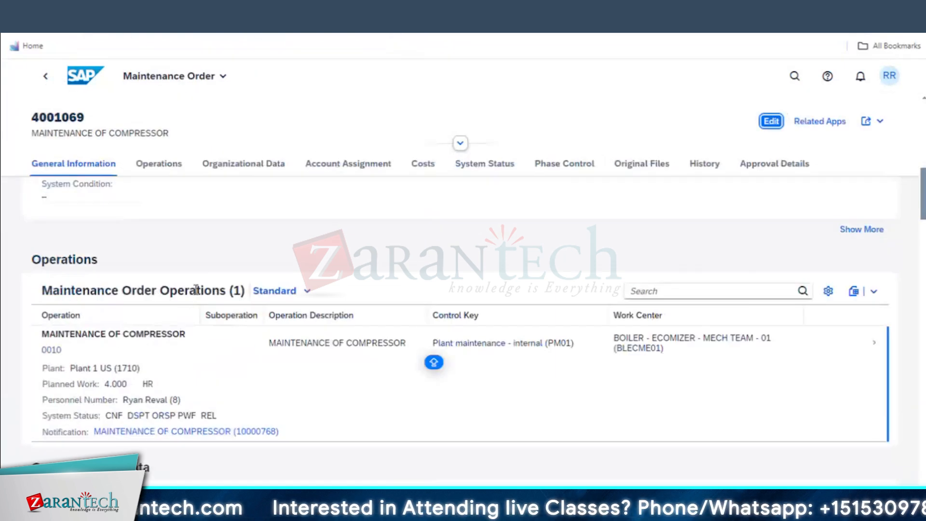
pyautogui.click(875, 346)
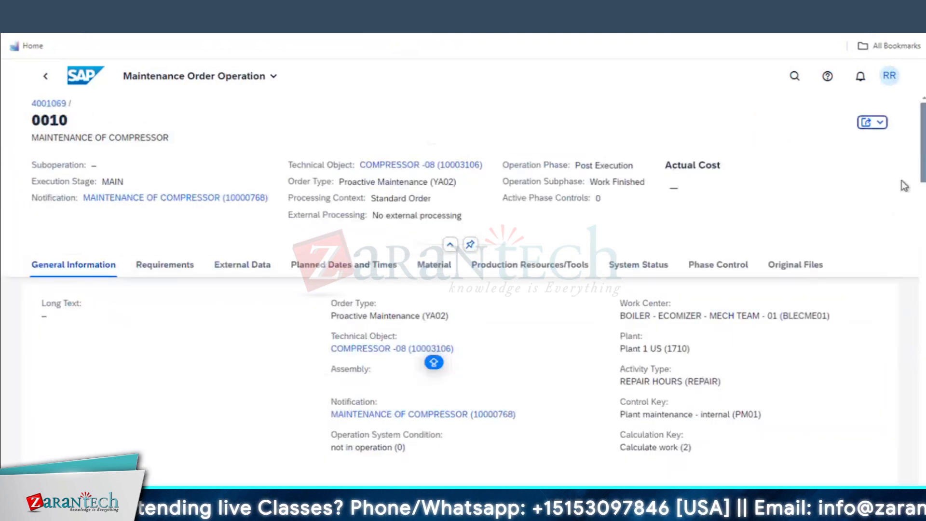
pyautogui.click(48, 76)
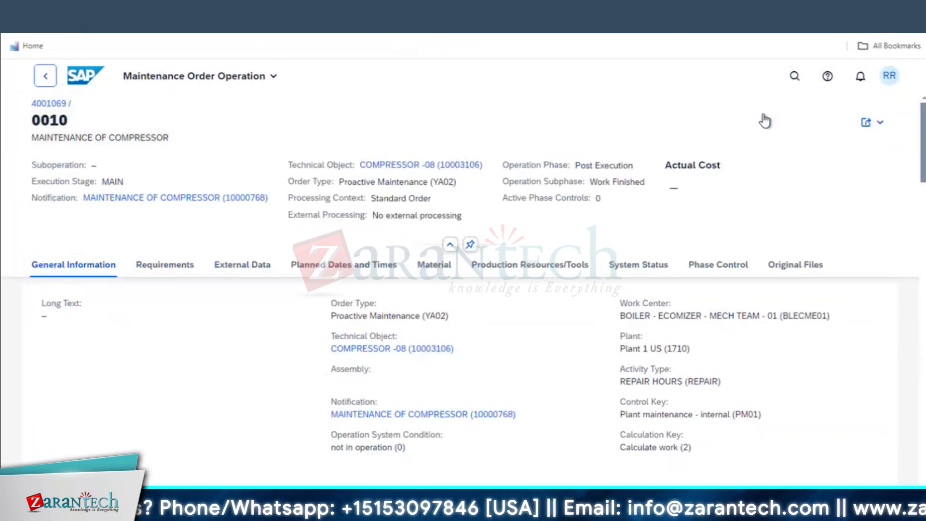
pyautogui.click(770, 122)
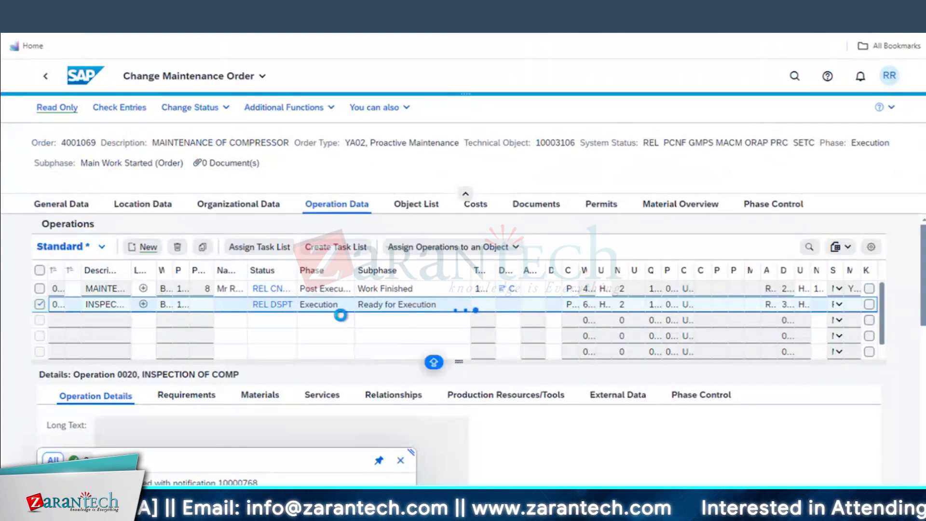
# Widen the Operation Data Phase column and verify both operations show Post Execution, Work Finished
pyautogui.click(360, 206)
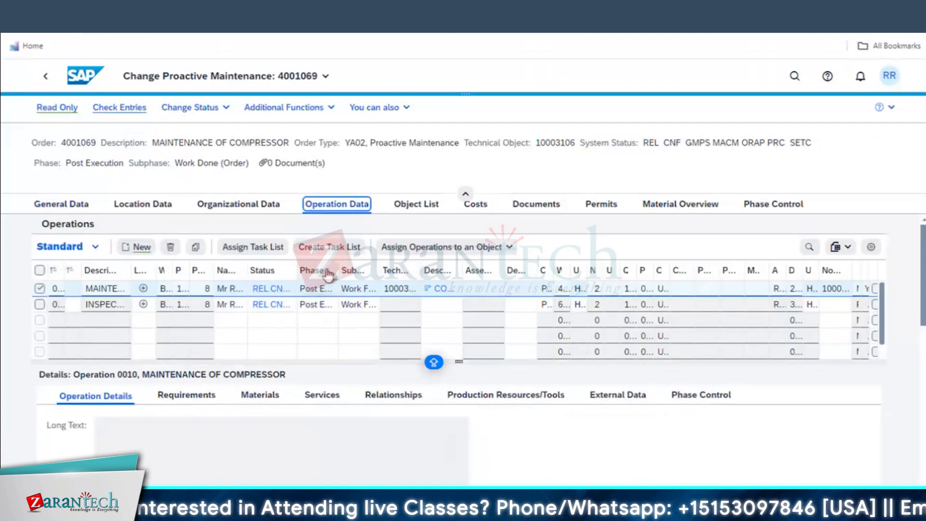
pyautogui.moveTo(338, 263); pyautogui.dragTo(462, 271)
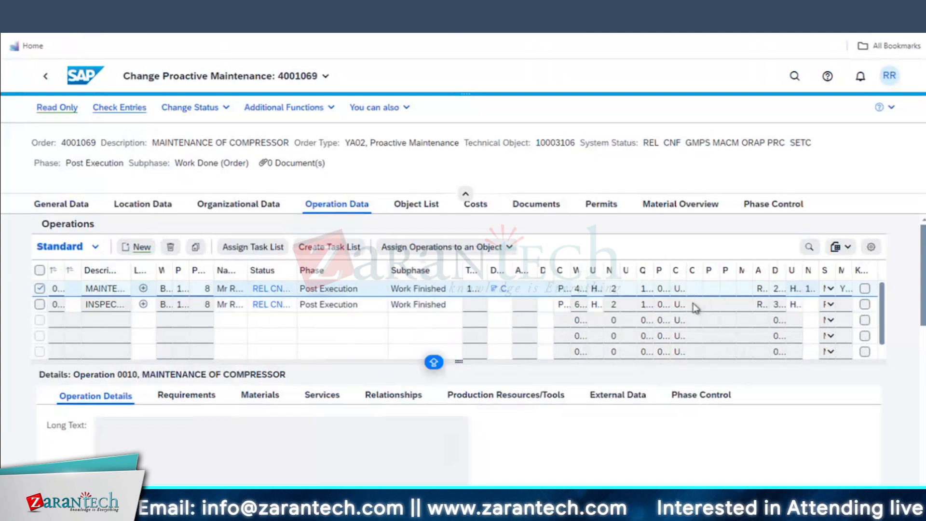
pyautogui.click(832, 288)
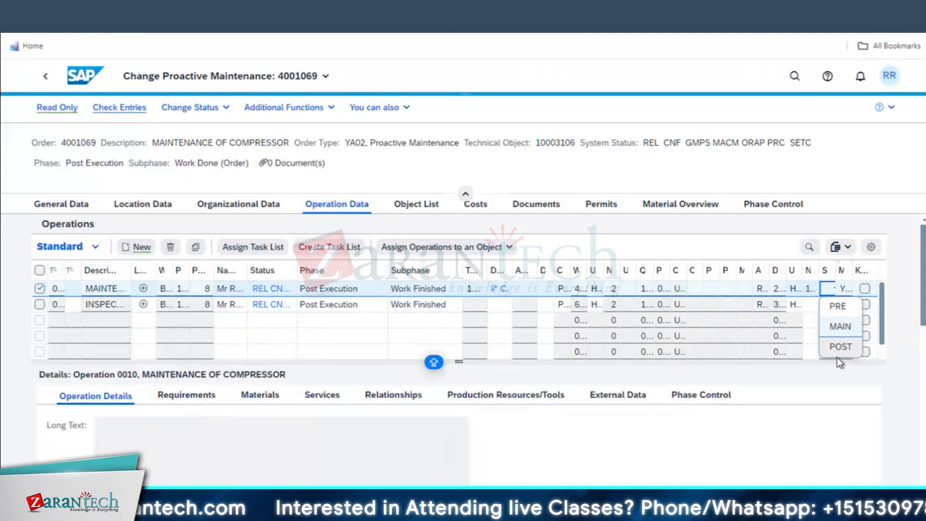
pyautogui.click(831, 305)
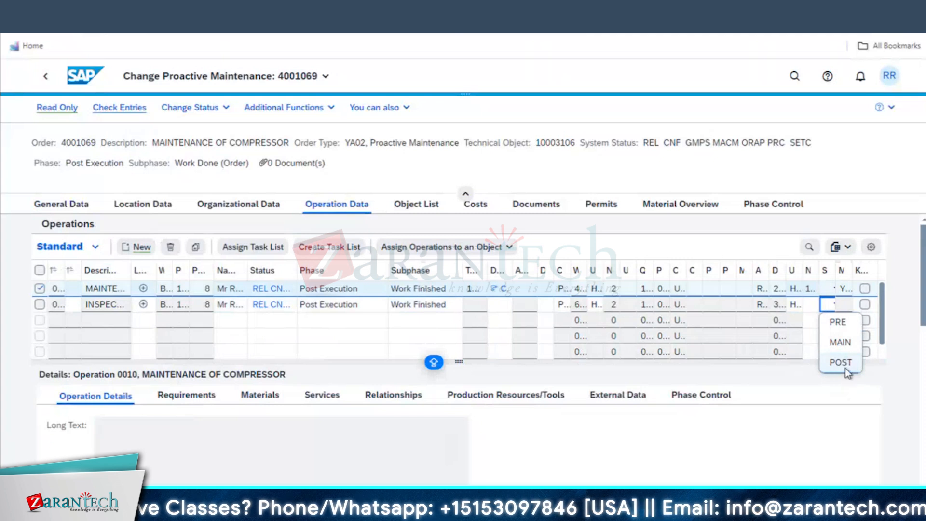
pyautogui.click(823, 425)
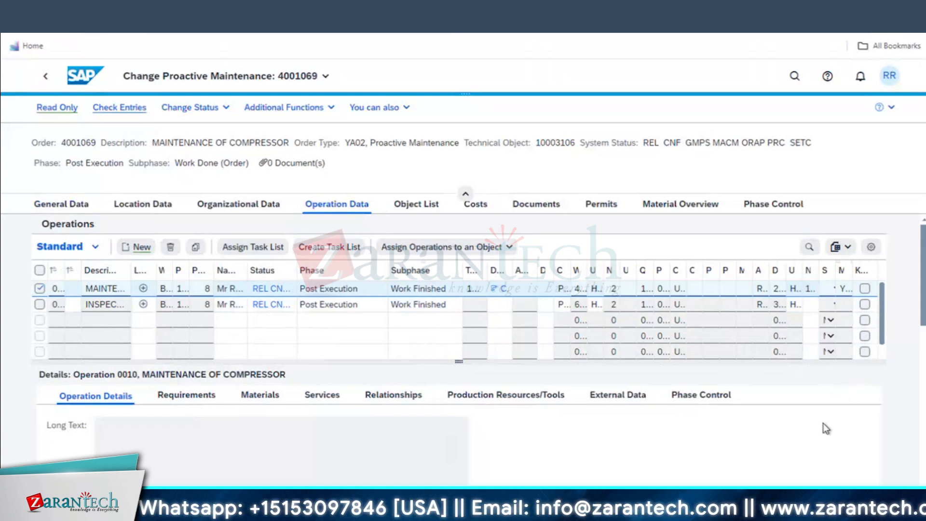
pyautogui.click(833, 287)
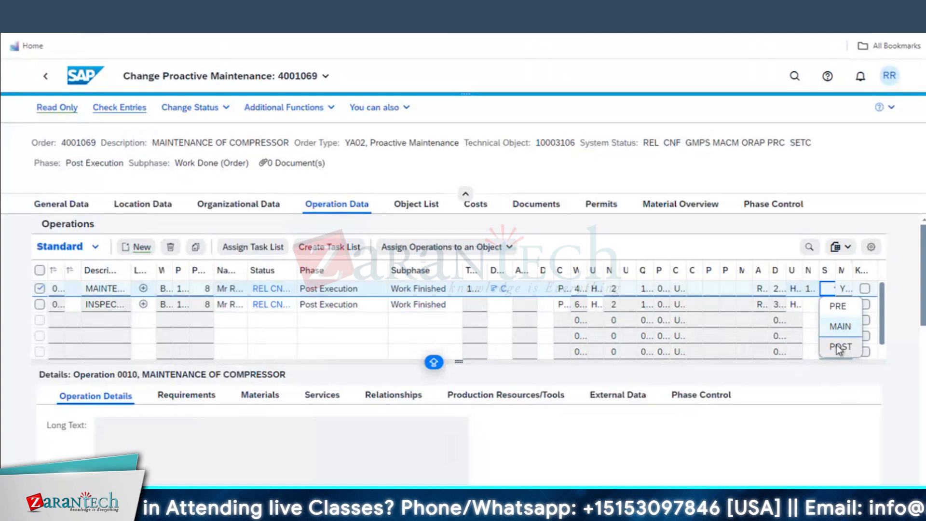
pyautogui.click(827, 319)
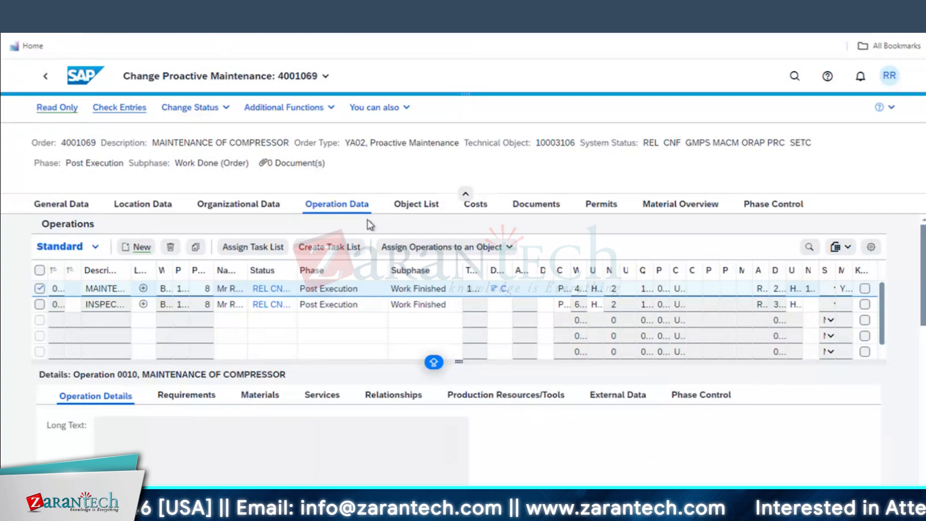
# Set order 4001069's status to Main Work Completed, confirming the date and time
pyautogui.click(225, 110)
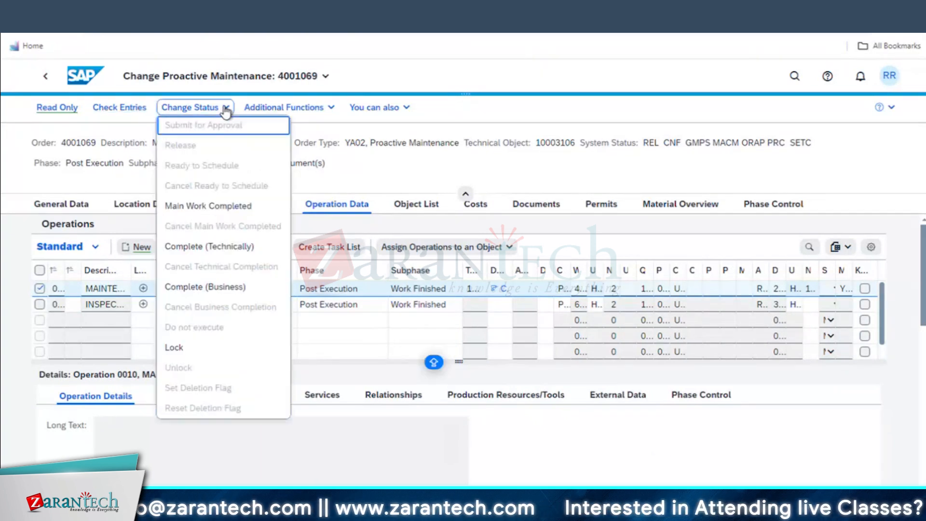
pyautogui.click(212, 212)
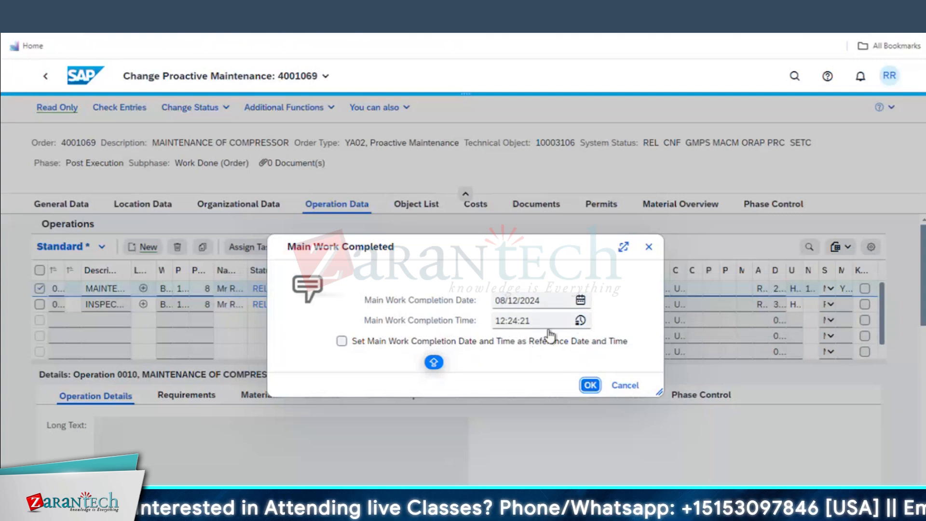
pyautogui.click(589, 385)
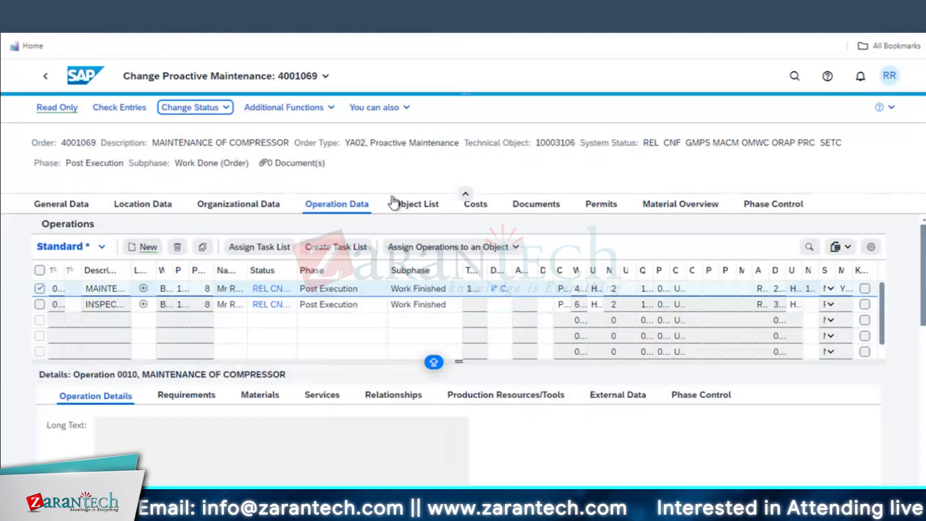
# Open the assigned notification 10000768 from the order's General Data
pyautogui.click(68, 209)
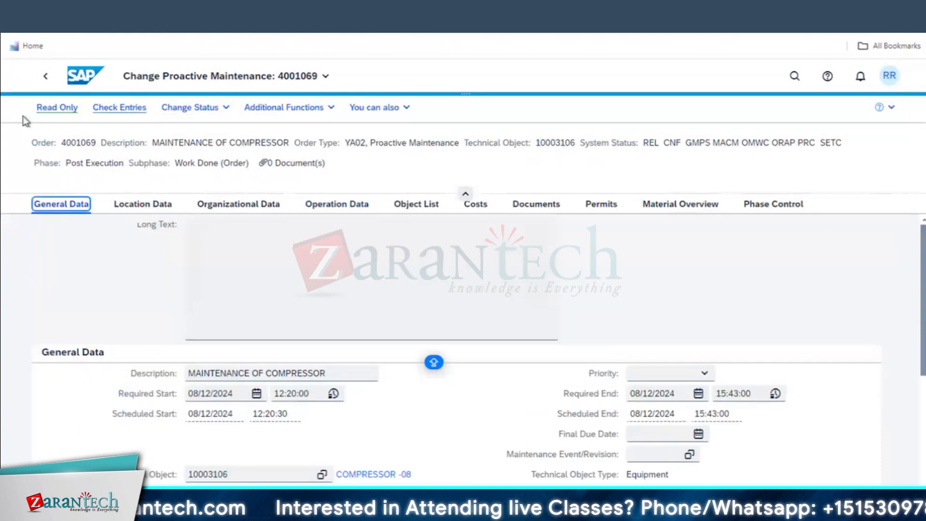
pyautogui.scroll(-5, 719, 273)
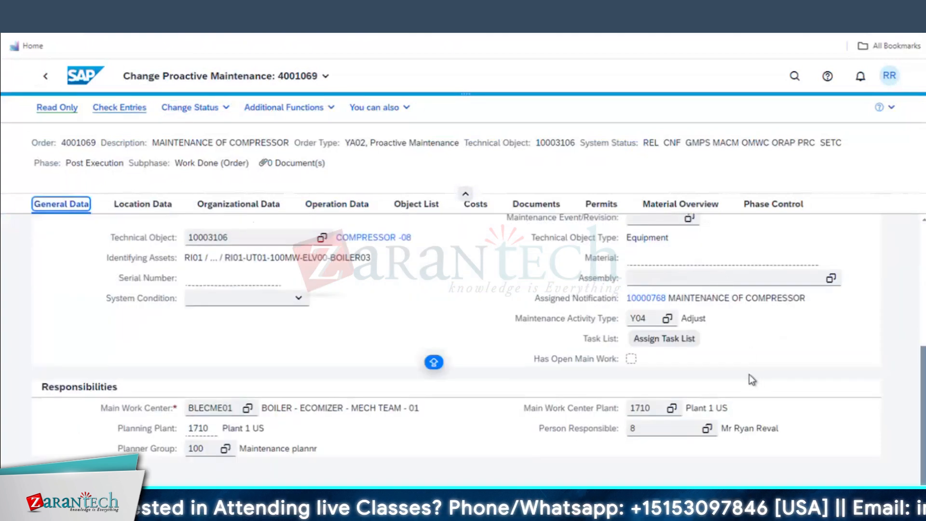
pyautogui.doubleClick(642, 298)
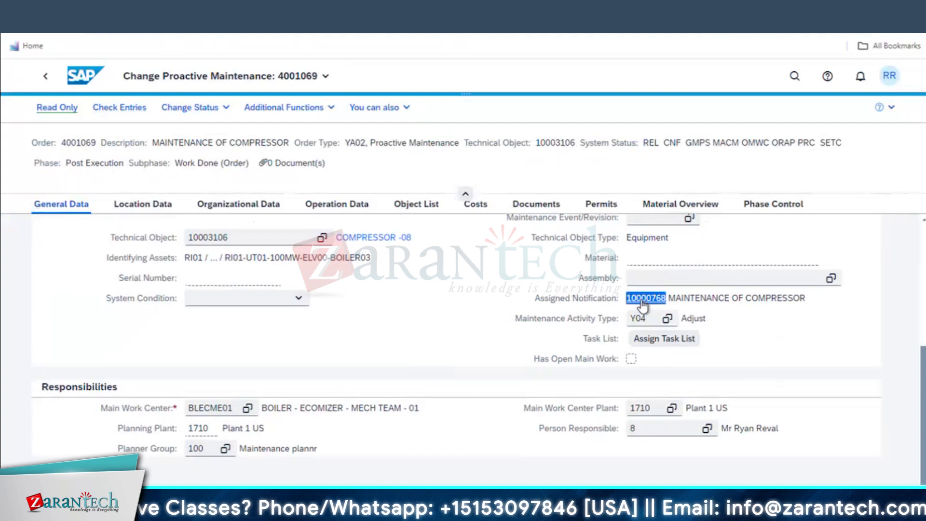
pyautogui.click(642, 298)
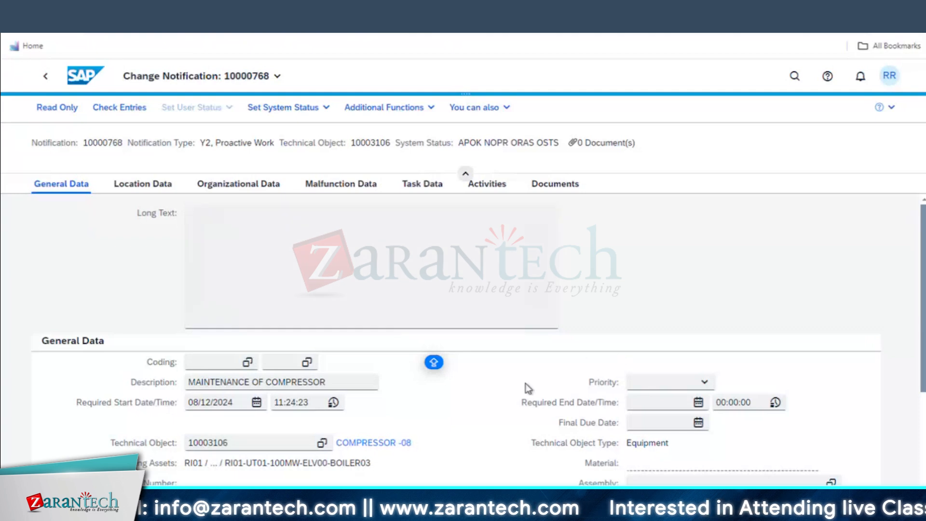
# Select tasks 0001–0003 on Task Data and set their task status to Complete
pyautogui.click(427, 191)
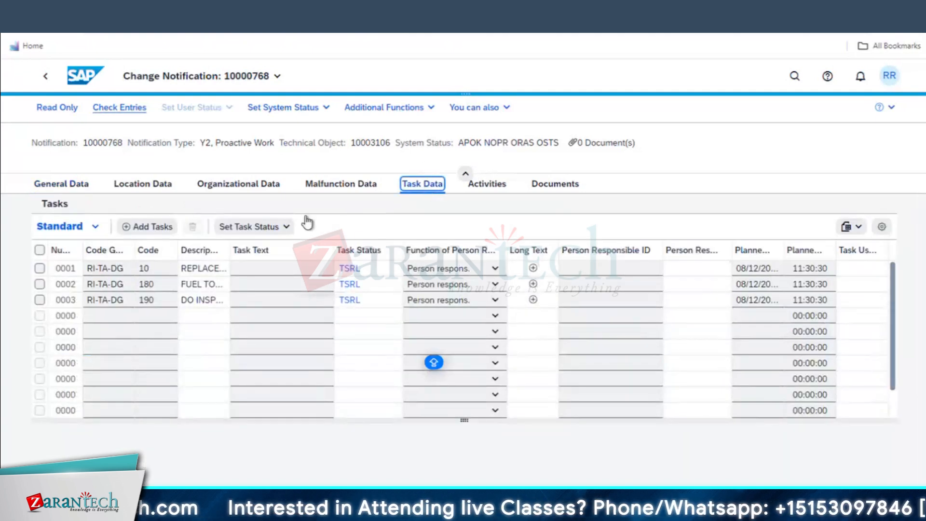
pyautogui.click(39, 268)
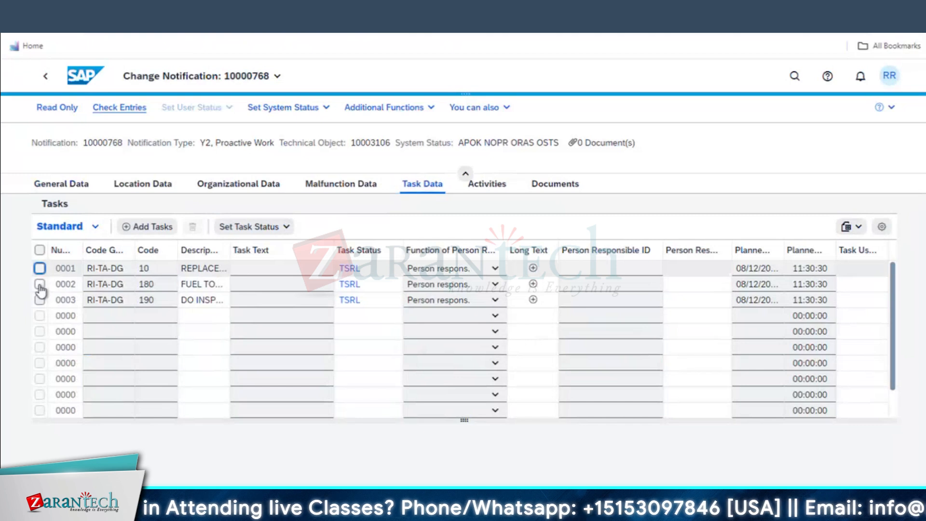
pyautogui.click(40, 284)
pyautogui.click(39, 299)
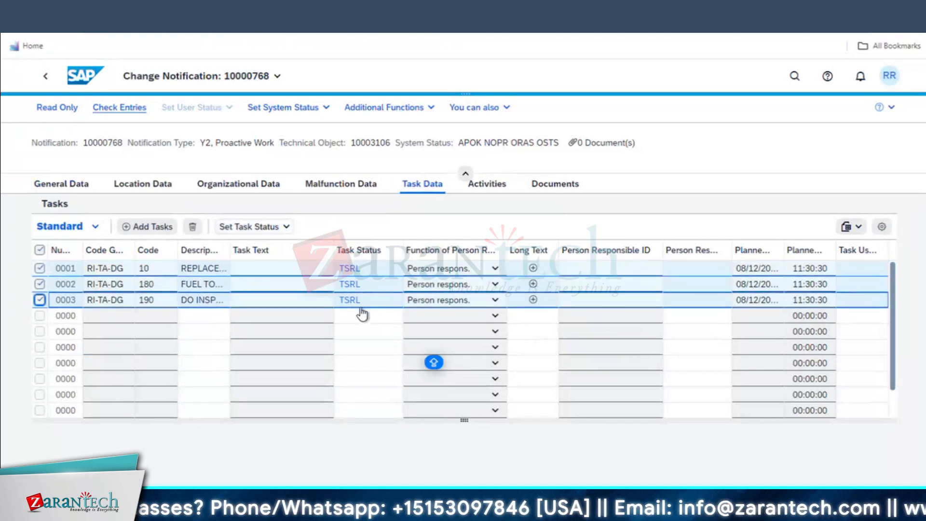
pyautogui.click(261, 231)
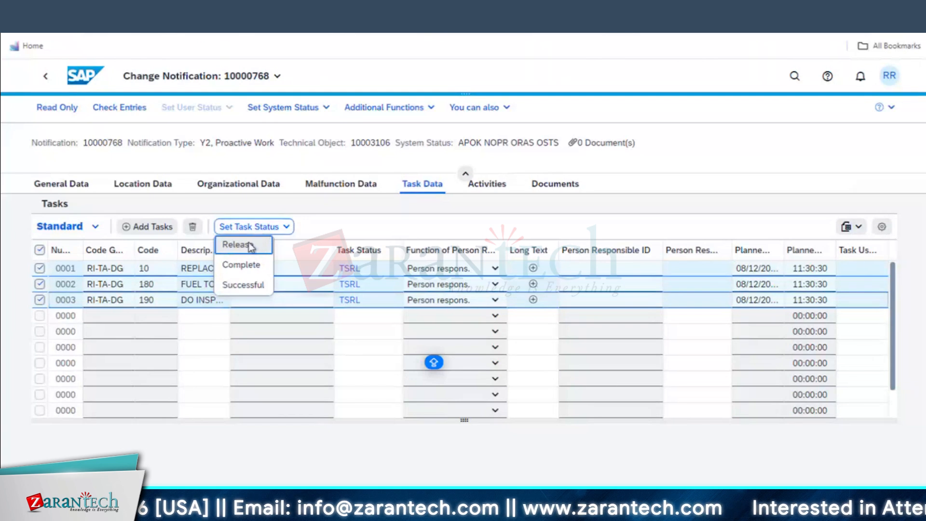
pyautogui.click(250, 268)
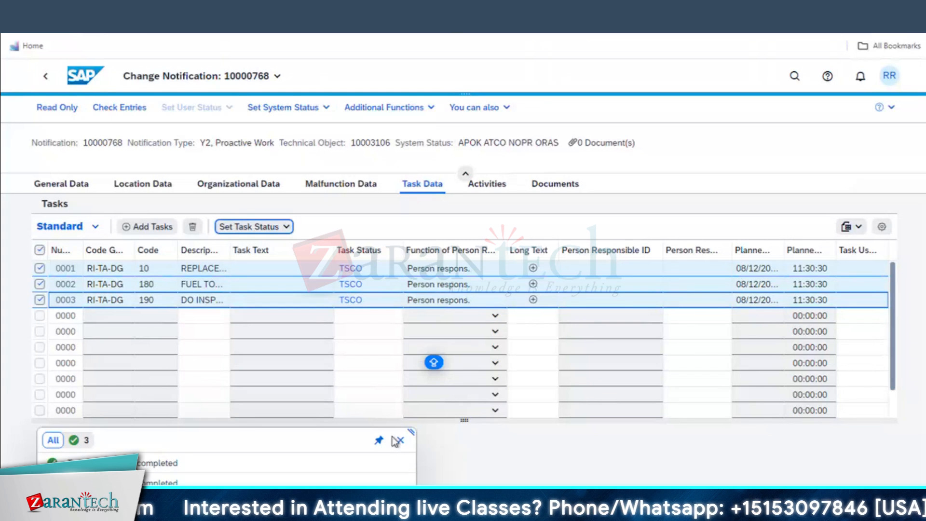
pyautogui.click(398, 440)
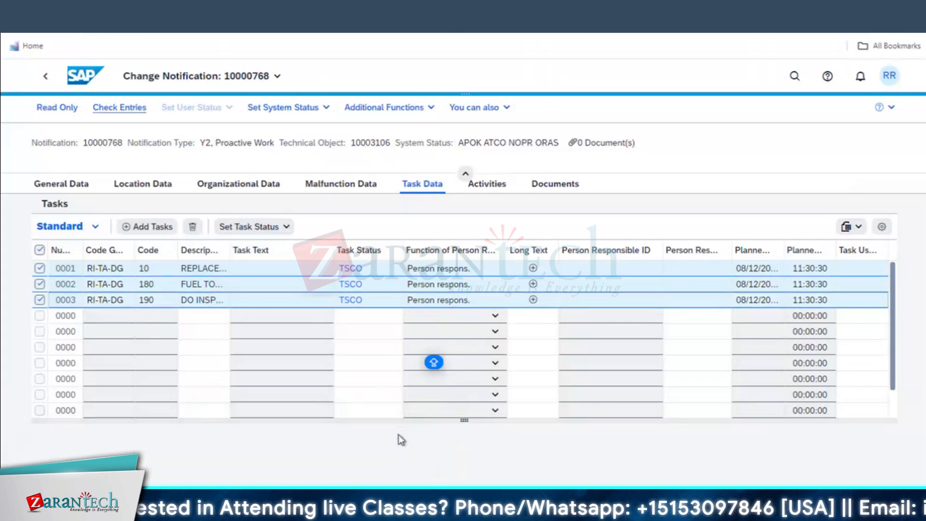
# Set the three tasks to Successful and try setting the notification system status to Complete
pyautogui.click(284, 236)
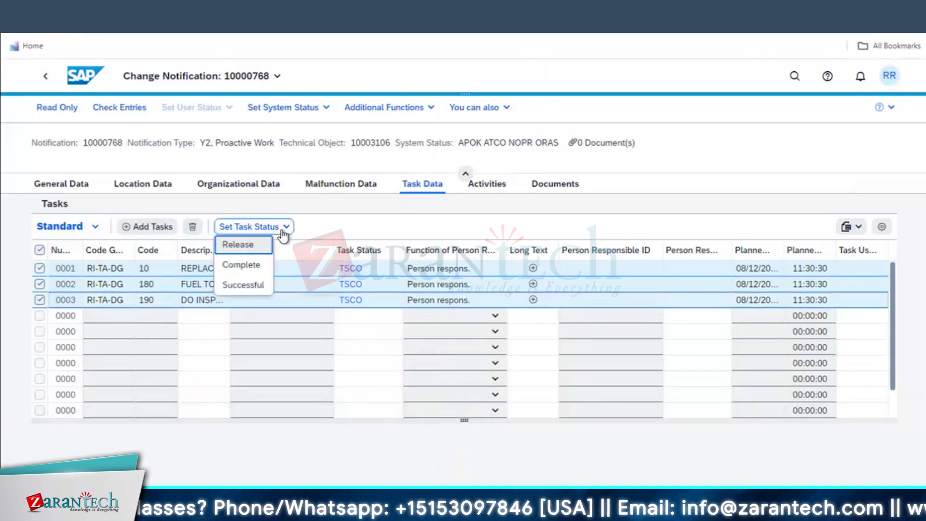
pyautogui.click(240, 285)
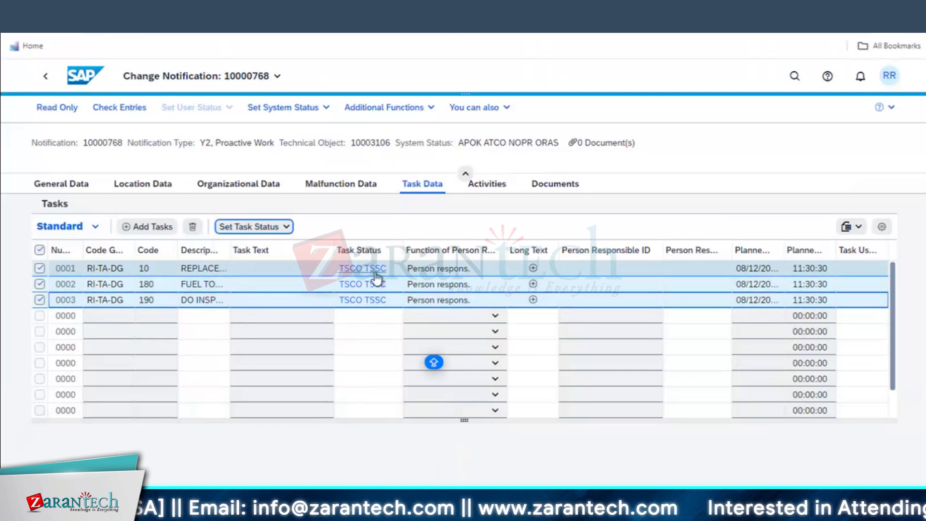
pyautogui.click(354, 302)
pyautogui.click(278, 109)
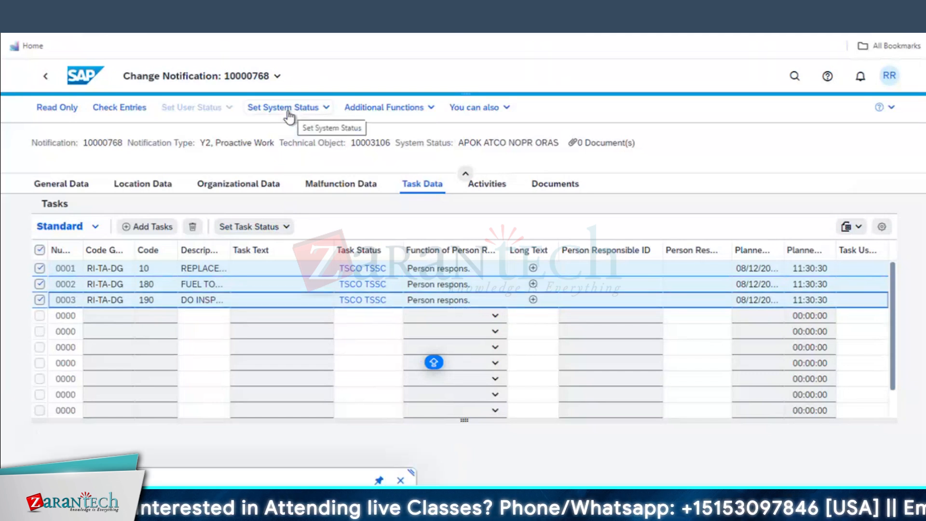
pyautogui.click(305, 116)
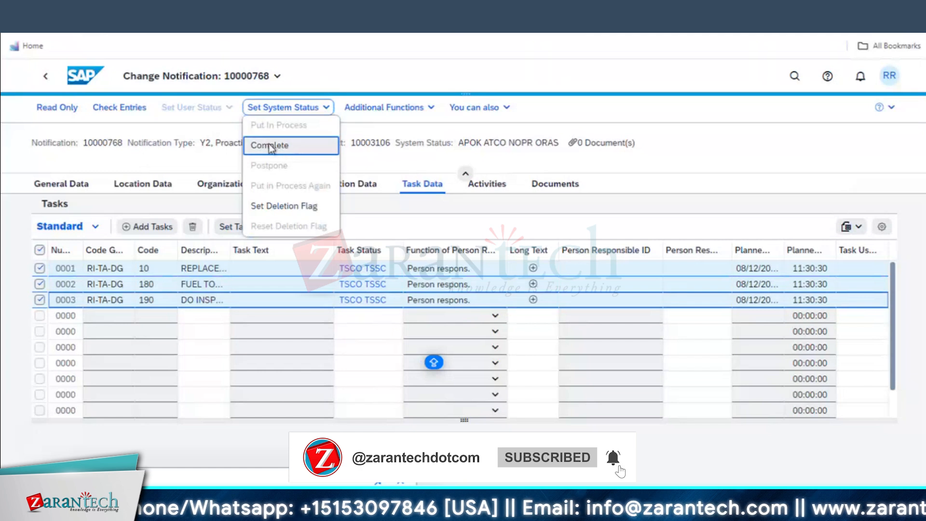
pyautogui.click(283, 145)
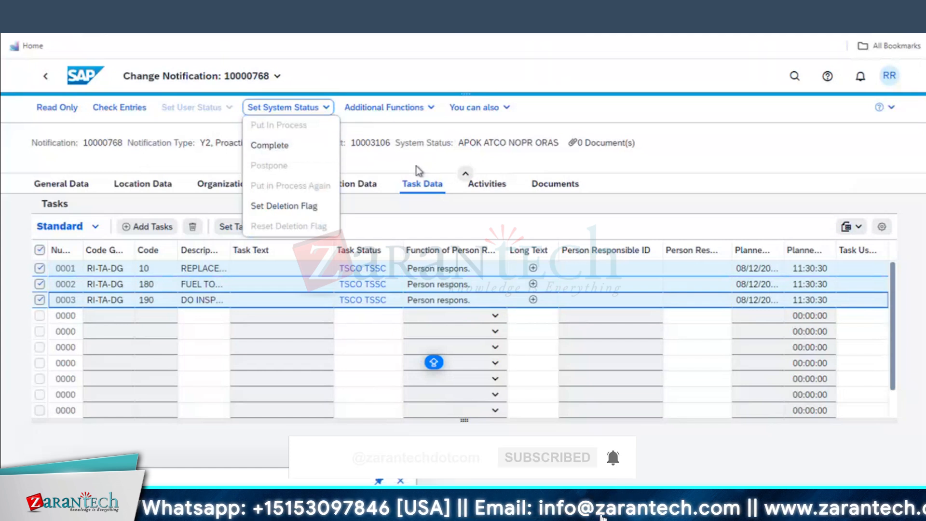
# Open the assigned maintenance order 4001069 from the notification's General Data
pyautogui.click(72, 188)
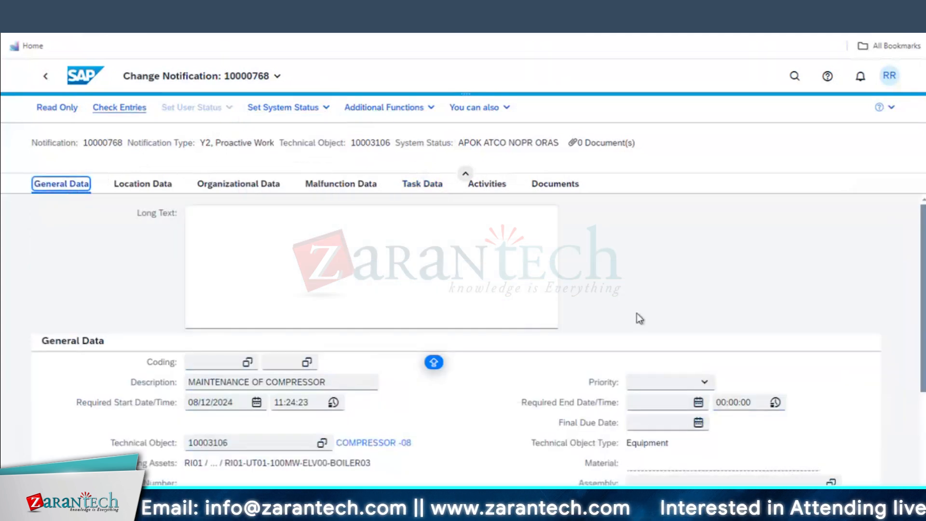
pyautogui.scroll(-3, 588, 362)
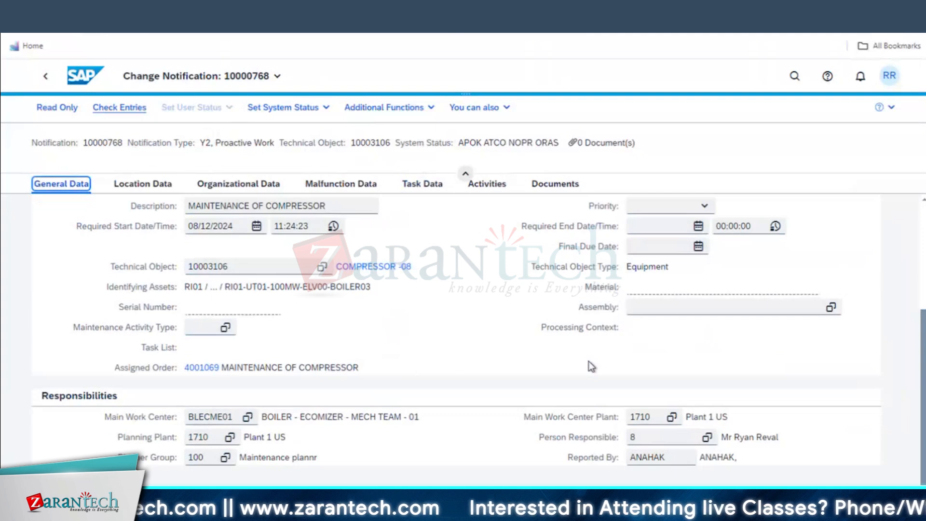
pyautogui.scroll(3, 591, 366)
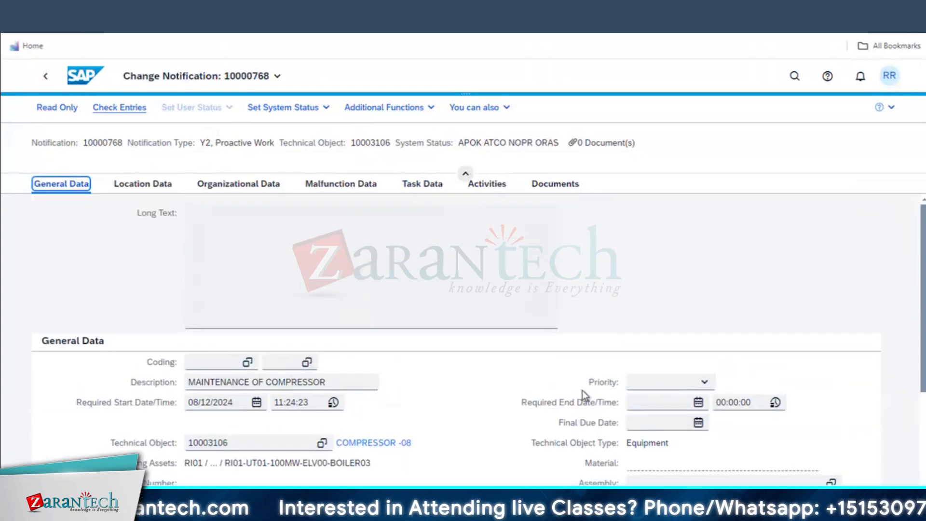
pyautogui.scroll(-3, 582, 391)
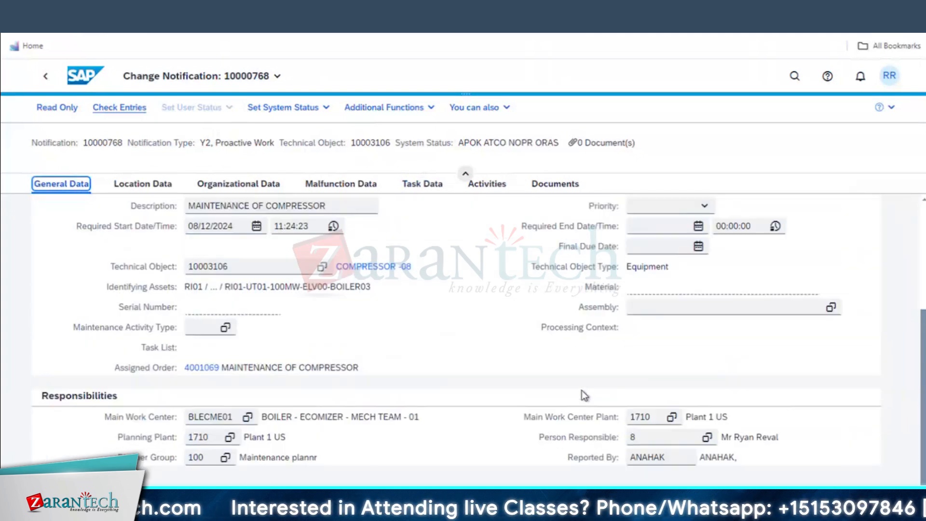
pyautogui.doubleClick(195, 368)
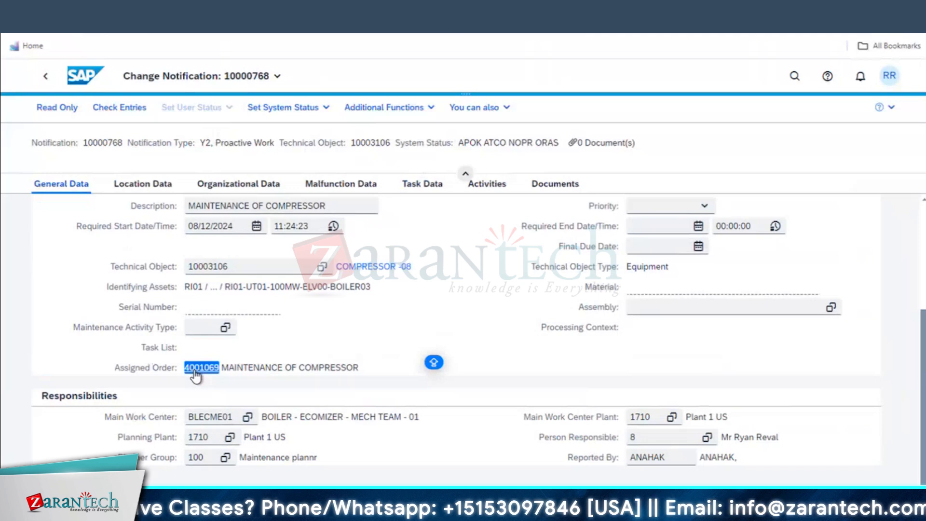
pyautogui.click(195, 369)
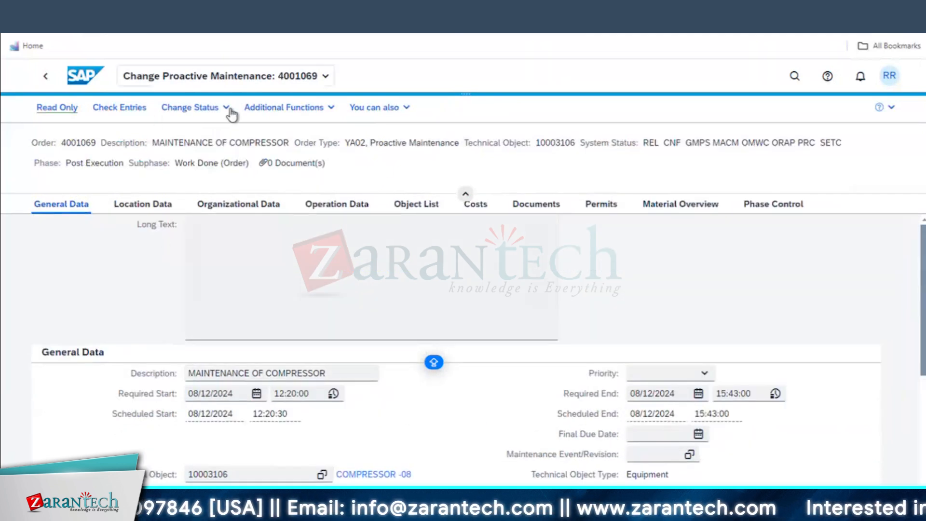
# Technically complete order 4001069 with its assigned notifications, then return to Maintenance Orders
pyautogui.click(226, 108)
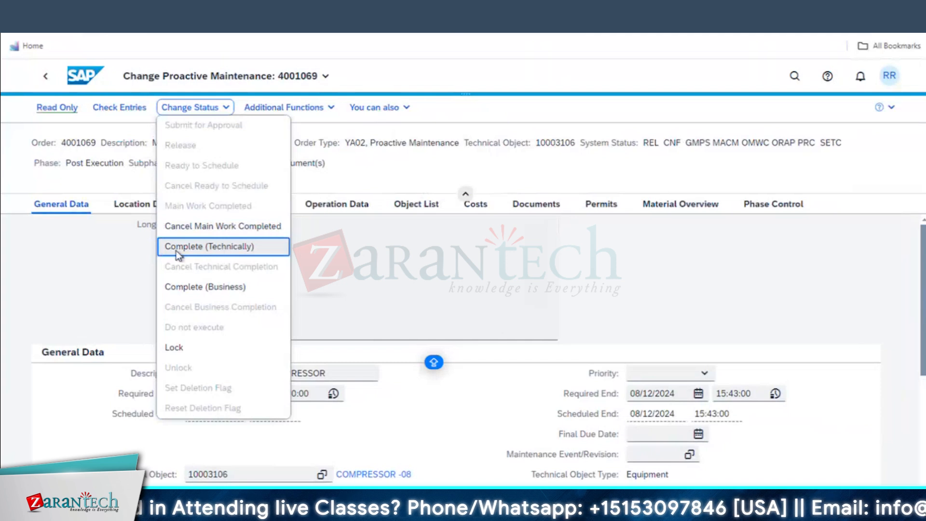
pyautogui.click(218, 246)
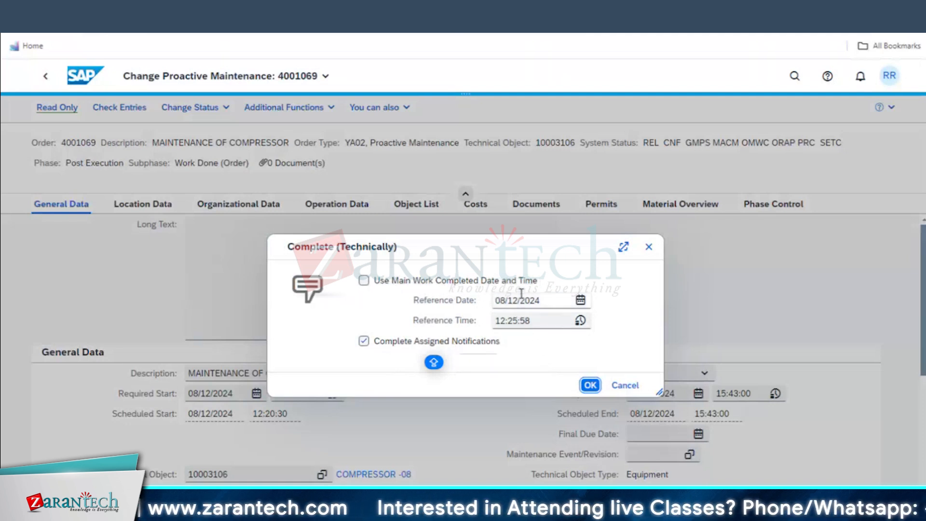
pyautogui.click(590, 386)
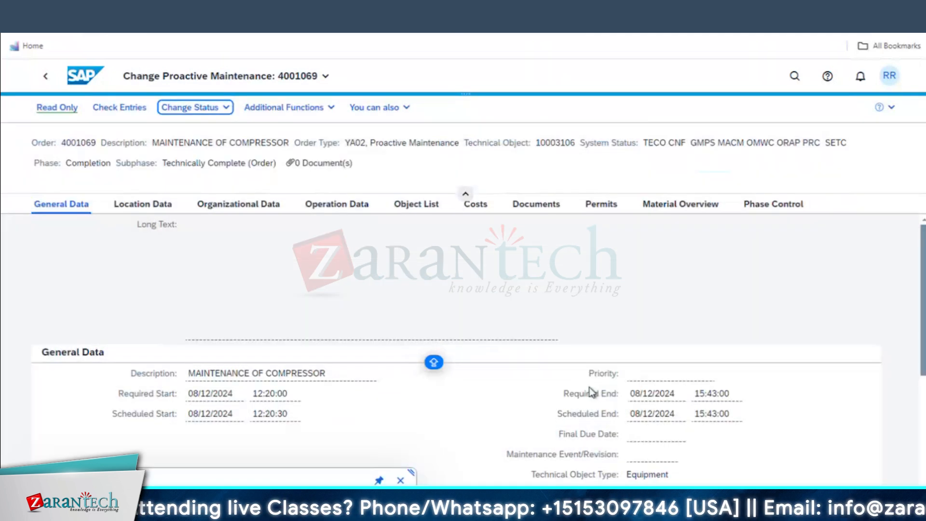
pyautogui.moveTo(646, 142); pyautogui.dragTo(666, 140)
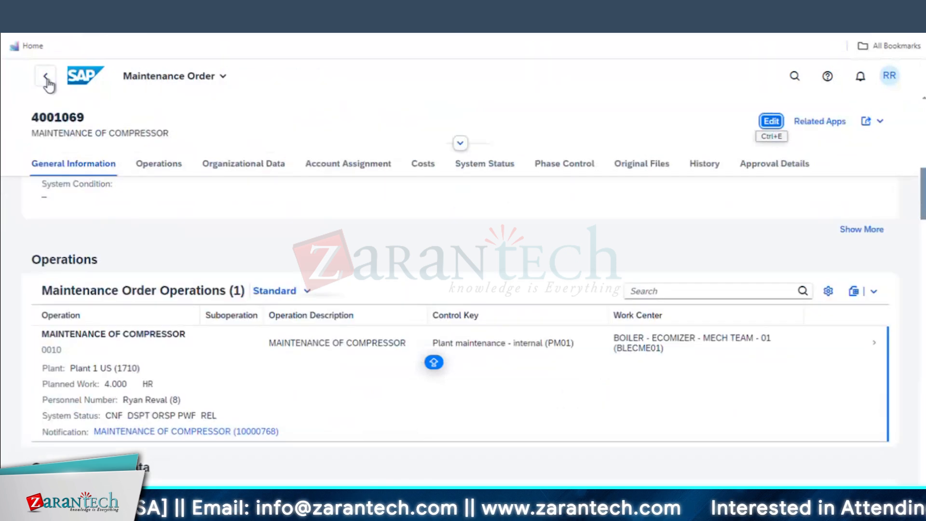
pyautogui.click(47, 78)
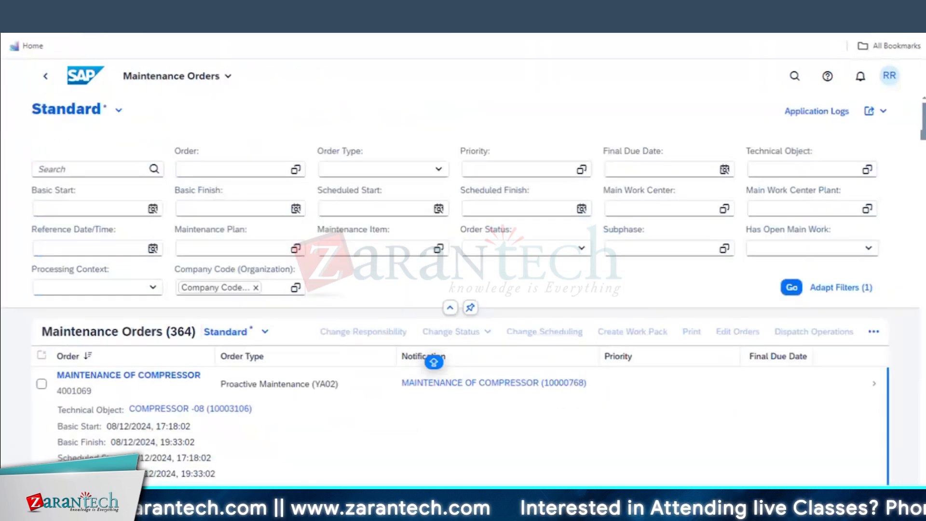
# In a new tab, search 'SETTLEMENT' and launch Run Actual Settlement - Maintenance Orders
pyautogui.hotkey('ctrl', 't')
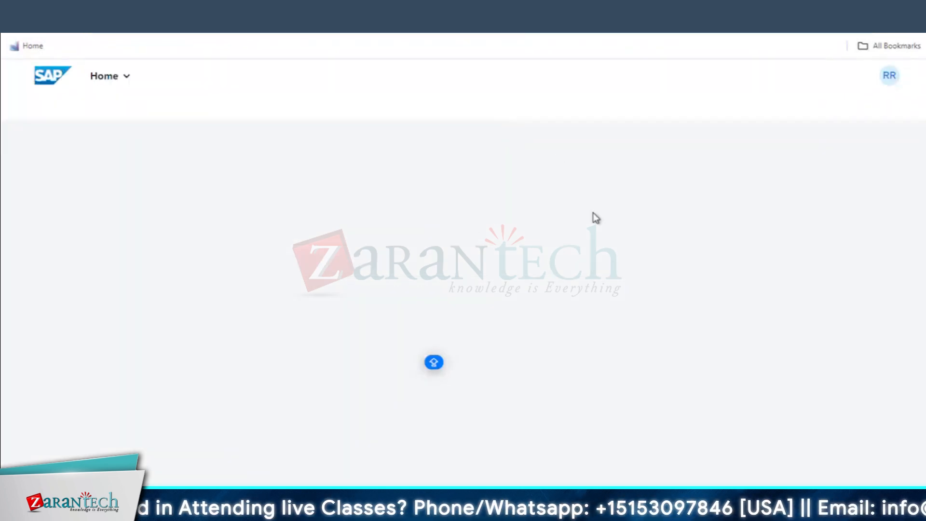
pyautogui.click(828, 77)
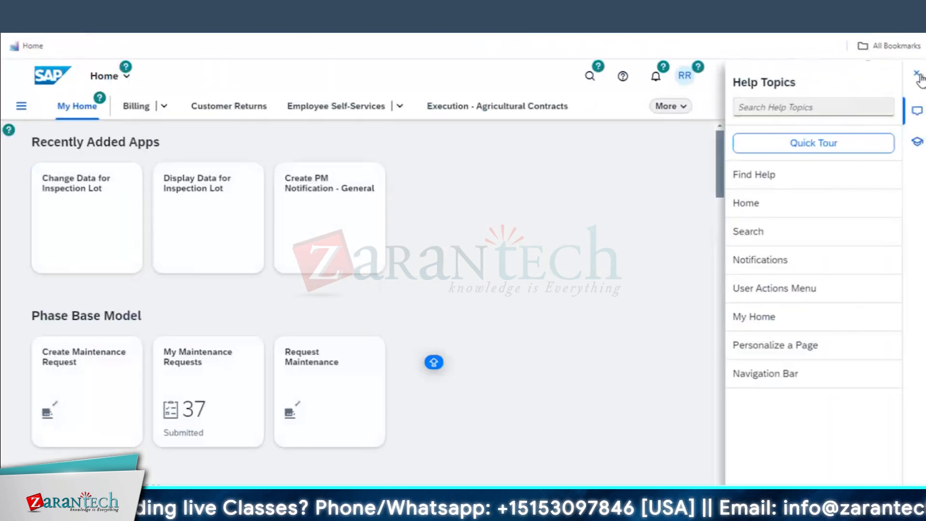
pyautogui.click(915, 75)
pyautogui.click(793, 76)
pyautogui.click(561, 77)
pyautogui.write('SETTLEMENT')
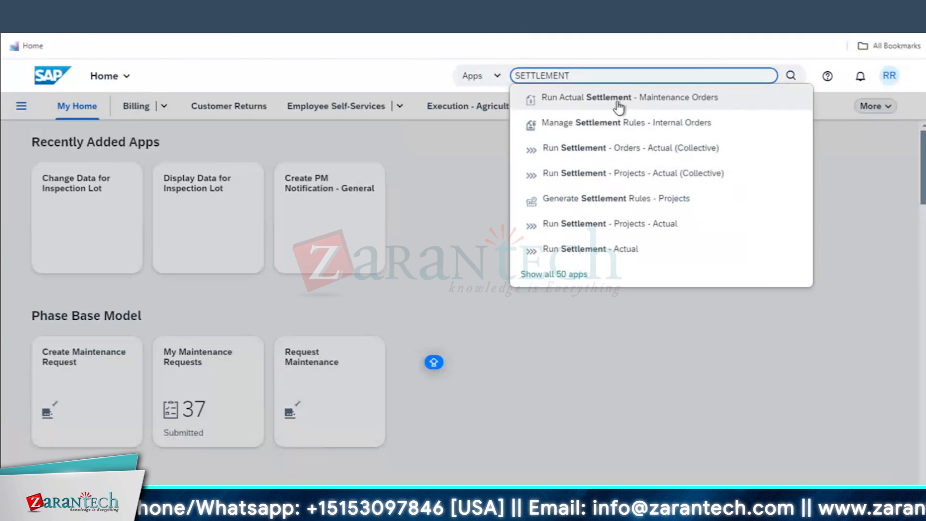
pyautogui.click(614, 97)
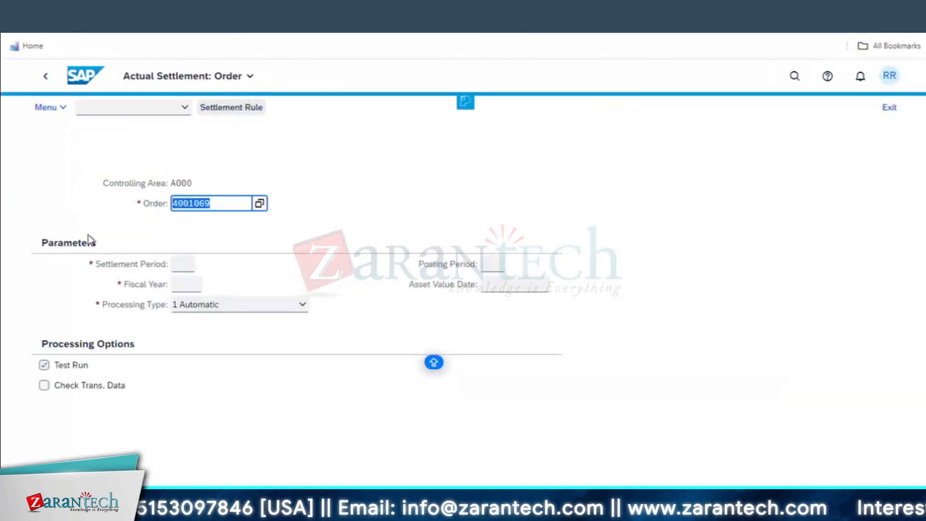
# Enter settlement period 8, fiscal year 2024, and untick Test Run
pyautogui.click(191, 267)
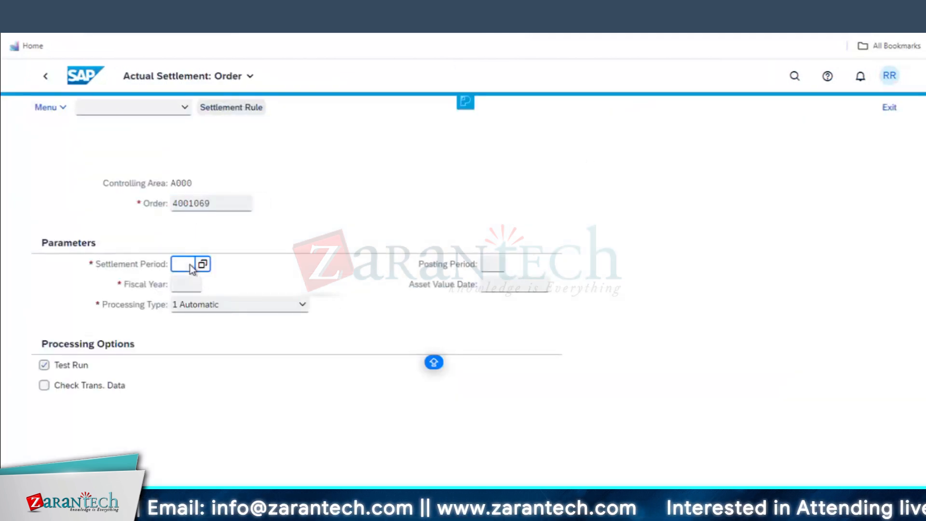
pyautogui.write('8')
pyautogui.click(187, 284)
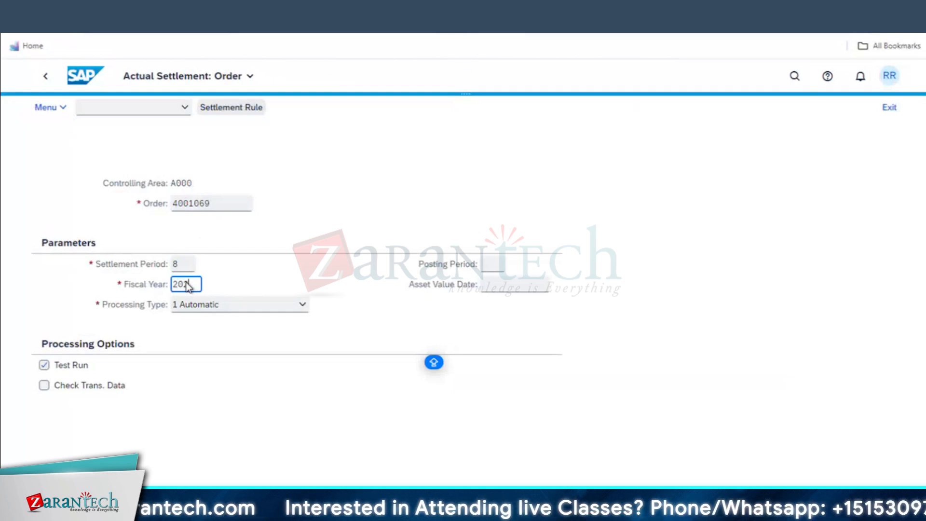
pyautogui.click(57, 369)
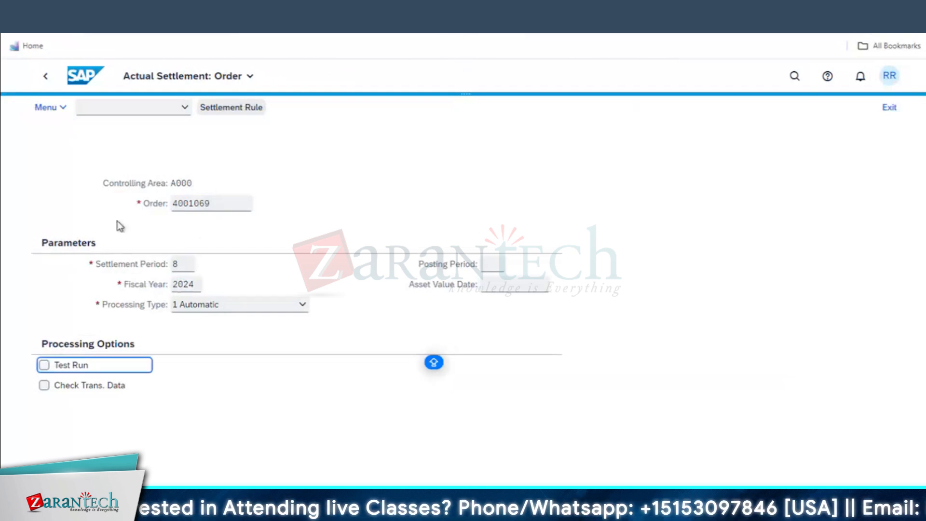
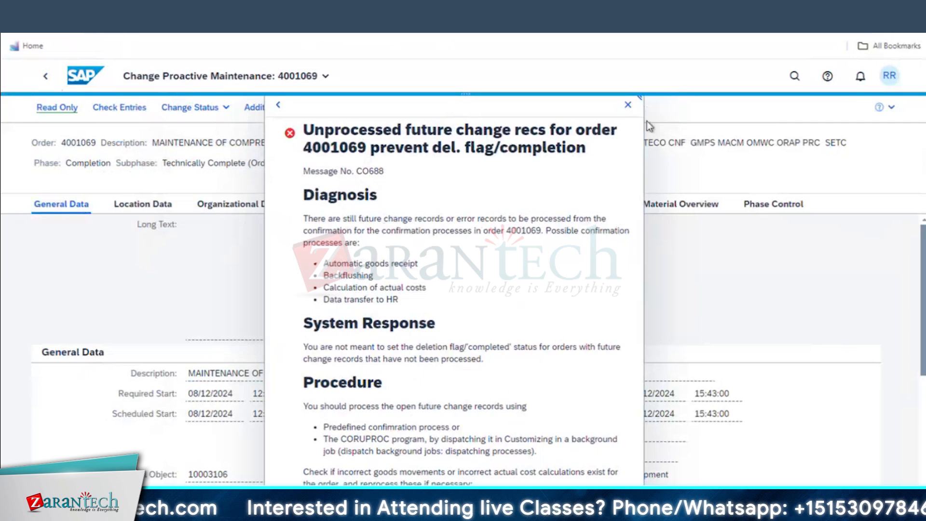
# Dismiss the order completion error and leave the Create Measuring Point screen
pyautogui.click(629, 99)
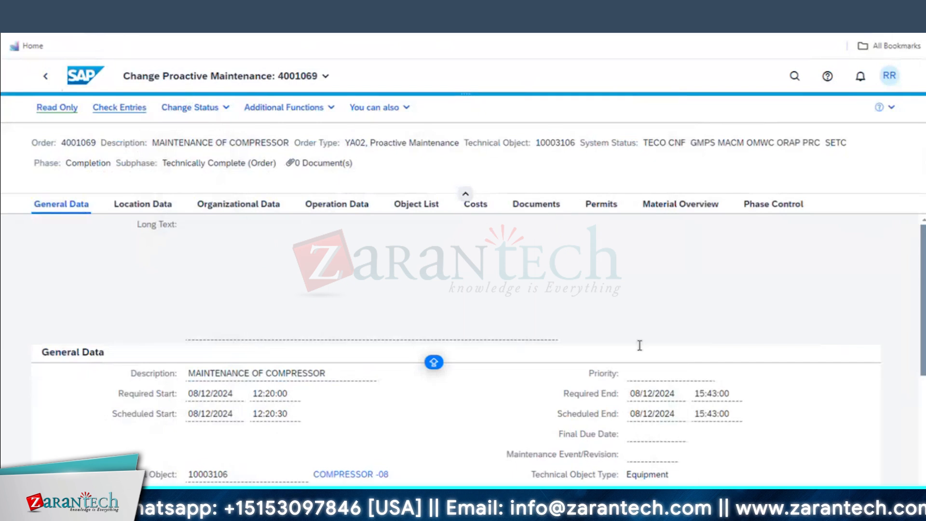
pyautogui.moveTo(308, 512)
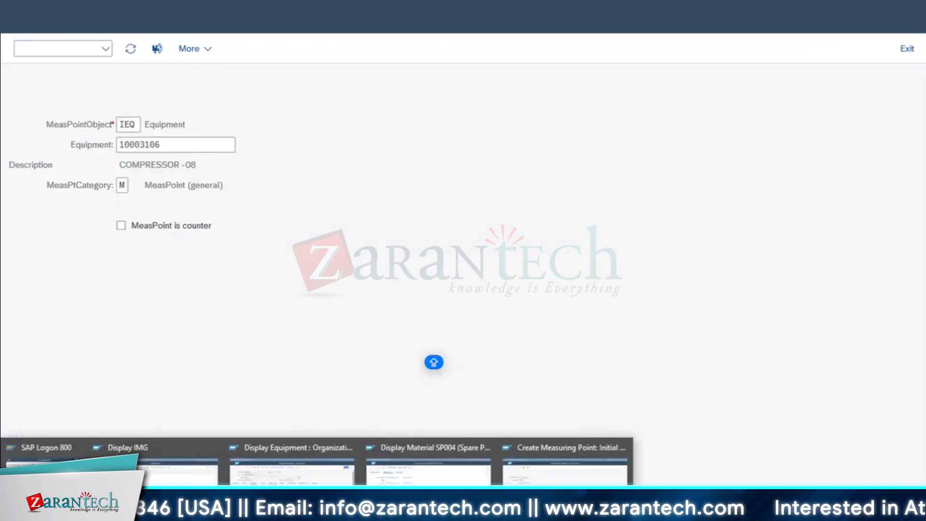
pyautogui.click(564, 470)
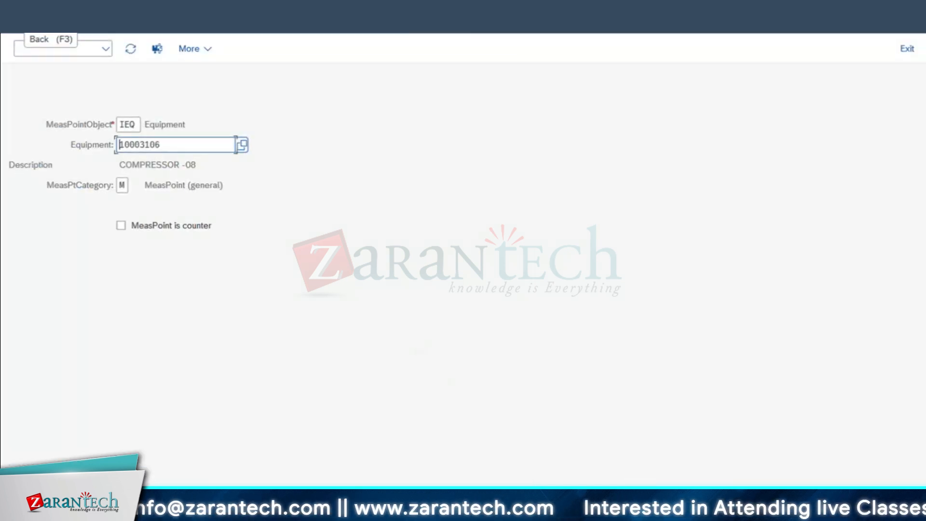
pyautogui.press('F3')
# Return to order 4001069's Costs tab, showing 2,500.00 USD internal activity and 1,130.00 USD overhead
pyautogui.click(289, 512)
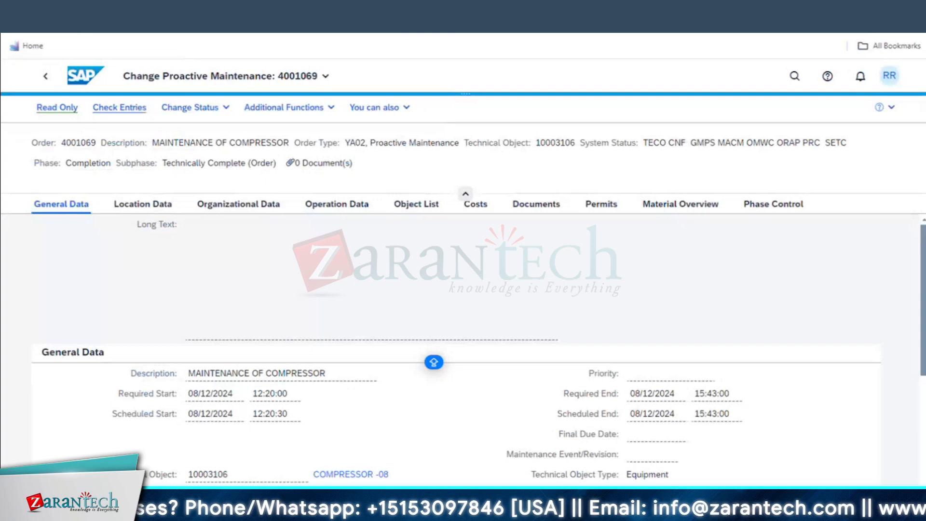
pyautogui.hotkey('ctrl', 'shift', 'Tab')
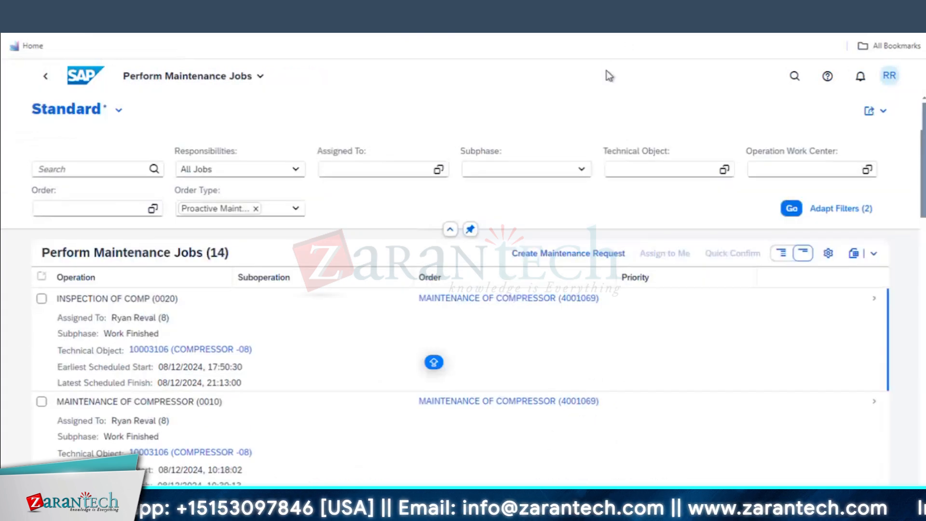
pyautogui.hotkey('ctrl', 'shift', 'Tab')
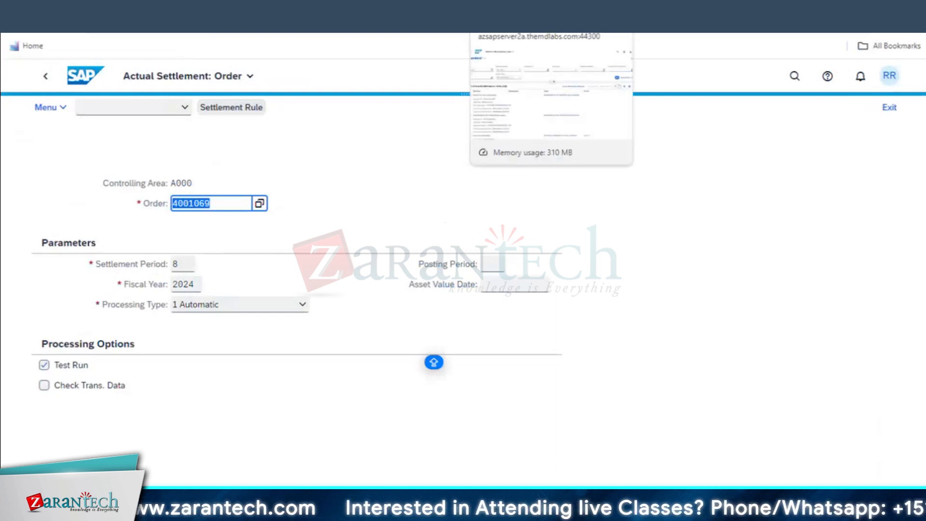
pyautogui.hotkey('ctrl', 'Tab')
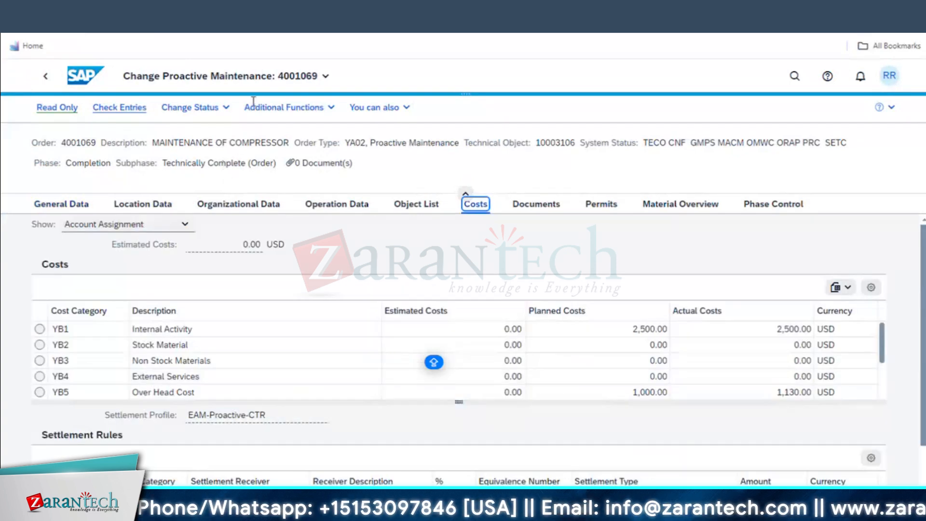
# Review order 4001069's status information and status change options without changing anything
pyautogui.click(328, 108)
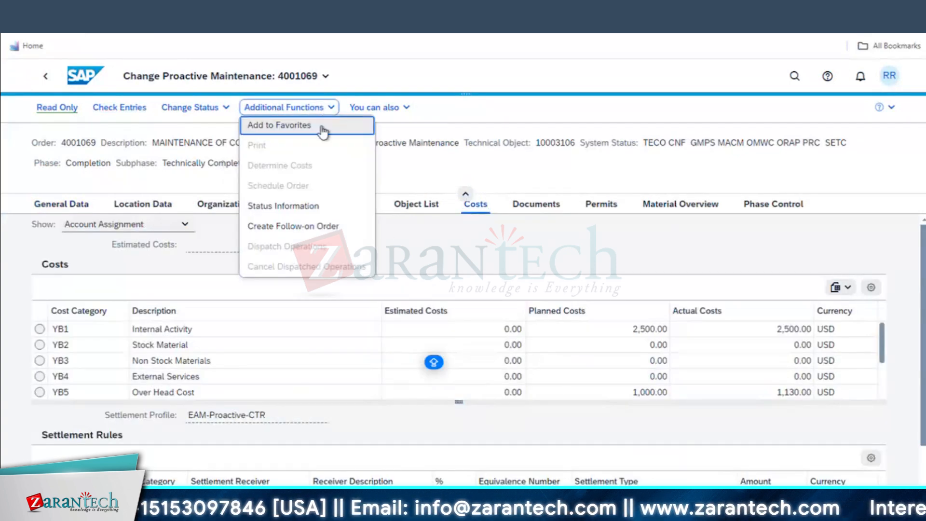
pyautogui.click(298, 207)
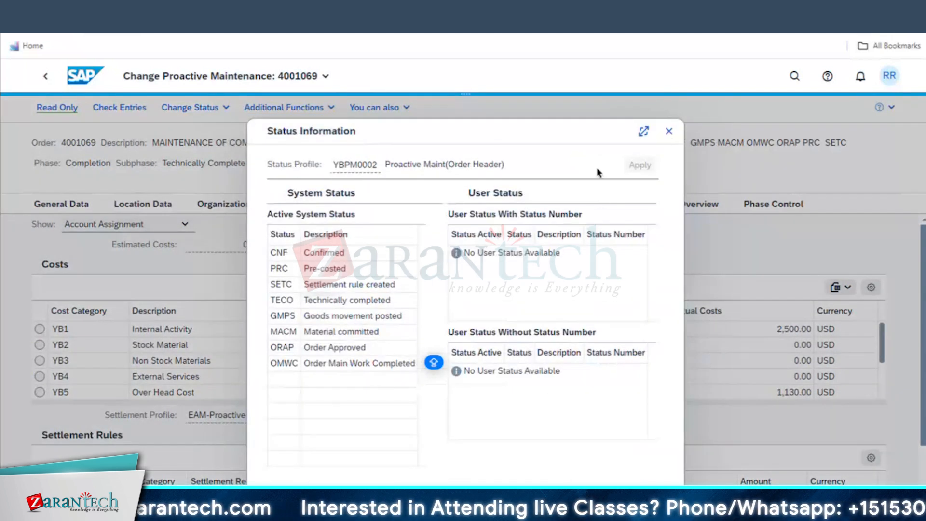
pyautogui.press('Escape')
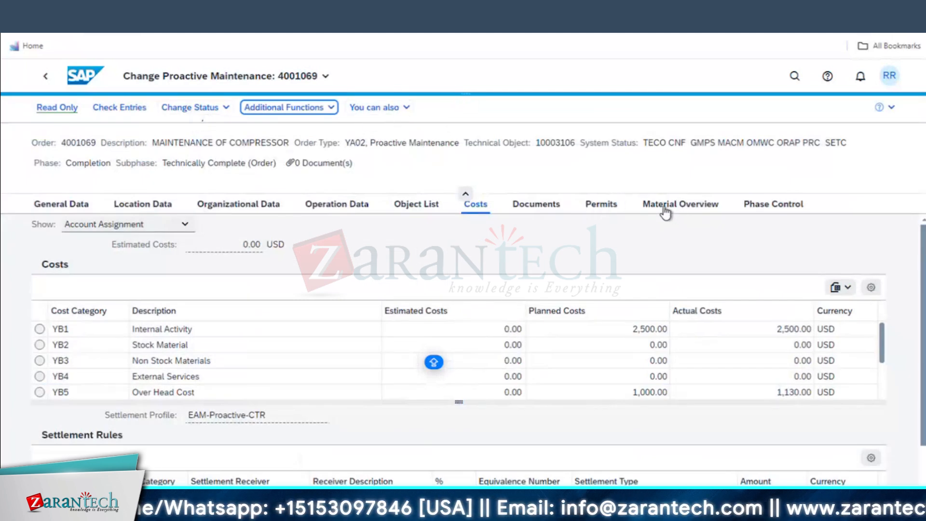
pyautogui.click(222, 110)
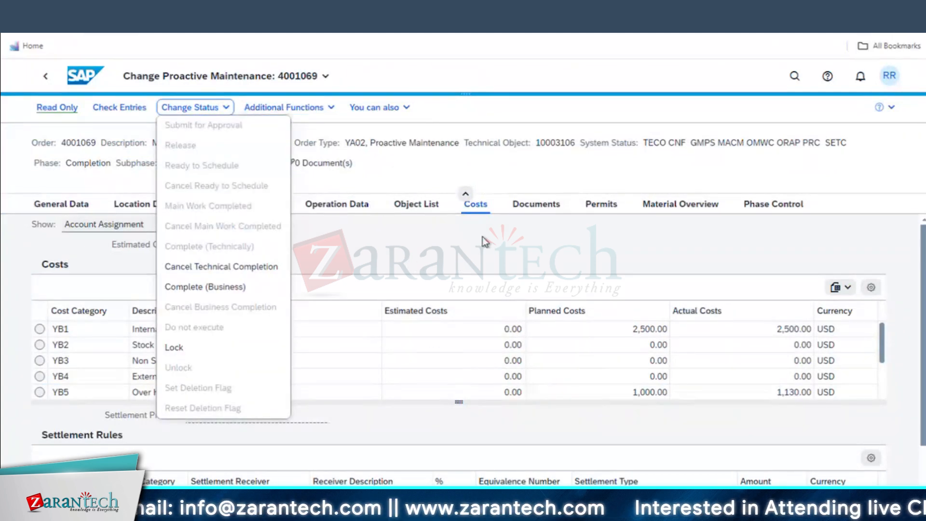
pyautogui.click(462, 265)
# Scroll through the order's costs and settlement rules, then copy order number 4001069
pyautogui.scroll(-1, 572, 362)
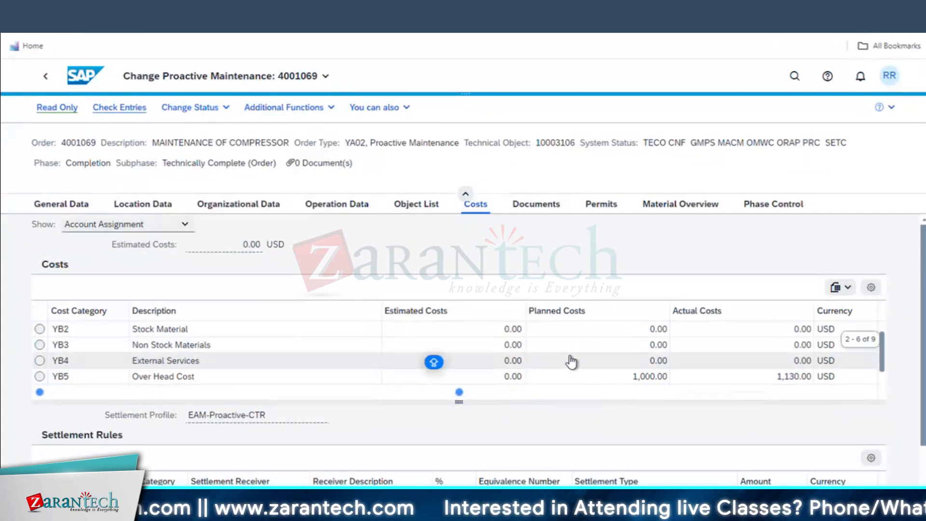
pyautogui.scroll(-3, 771, 384)
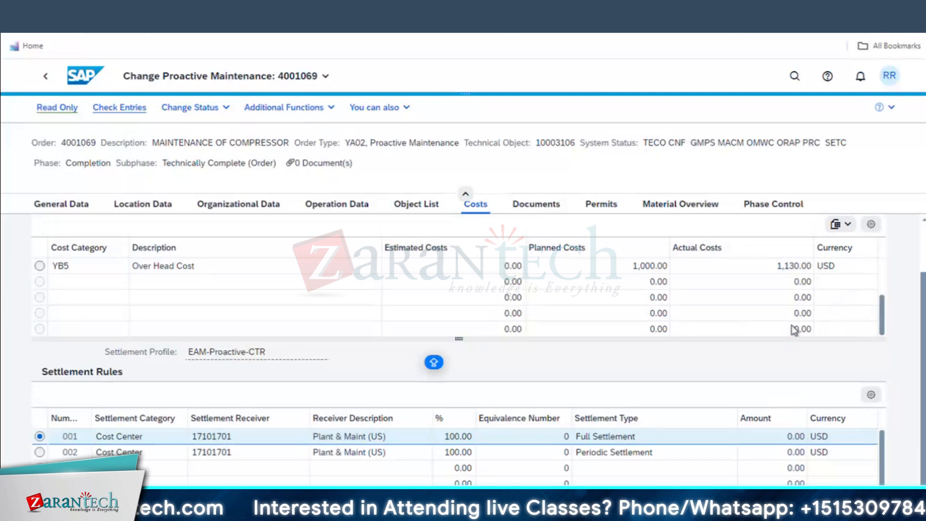
pyautogui.scroll(-1, 781, 332)
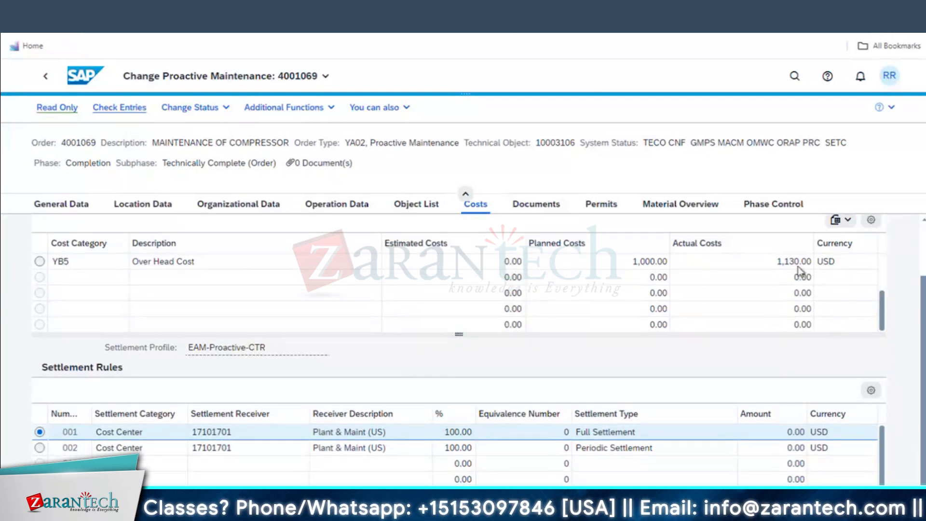
pyautogui.scroll(5, 795, 285)
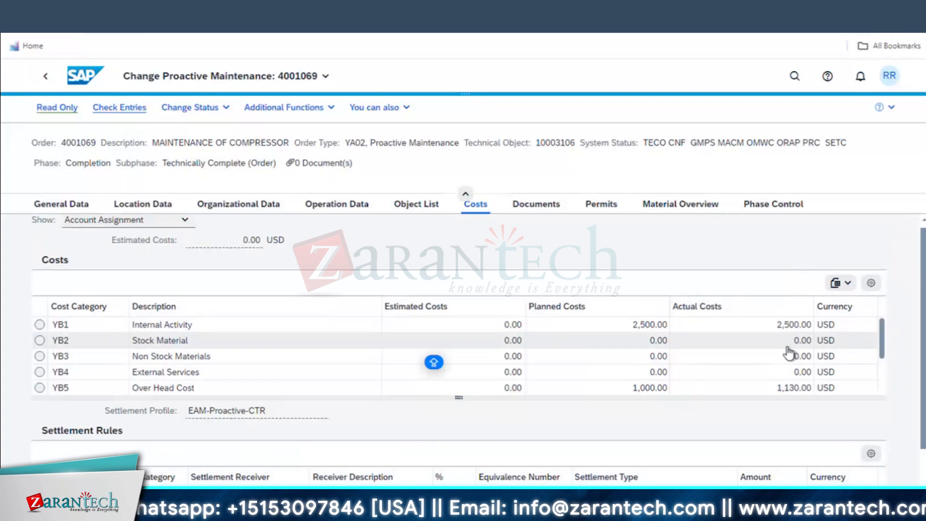
pyautogui.scroll(-5, 789, 354)
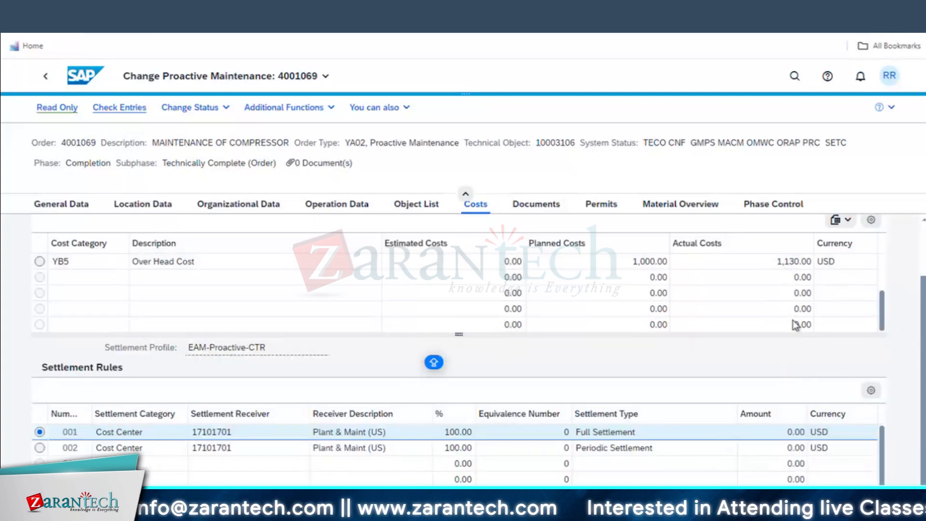
pyautogui.scroll(3, 792, 318)
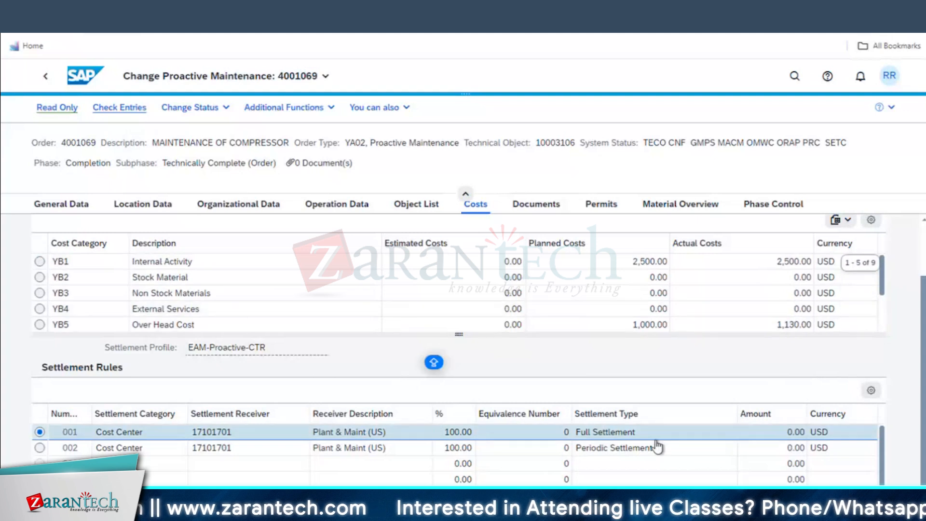
pyautogui.scroll(2, 614, 454)
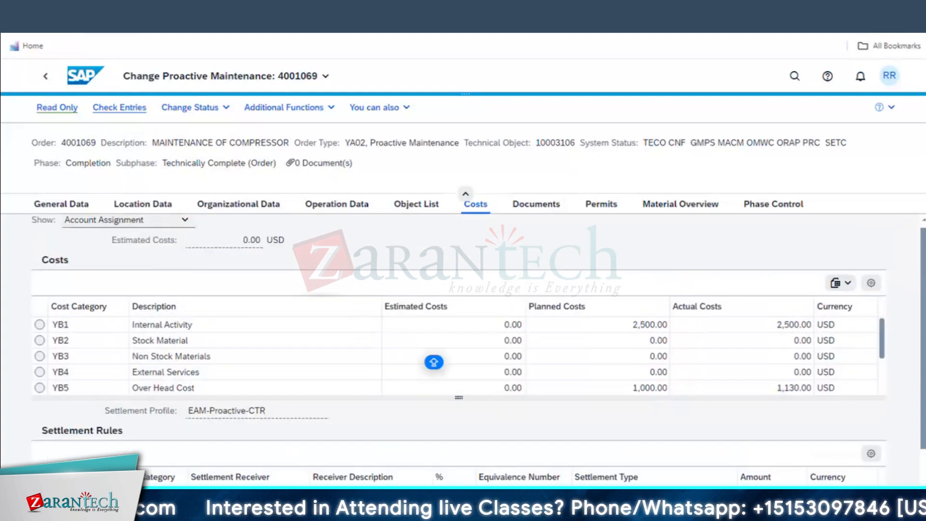
pyautogui.scroll(-2, 458, 367)
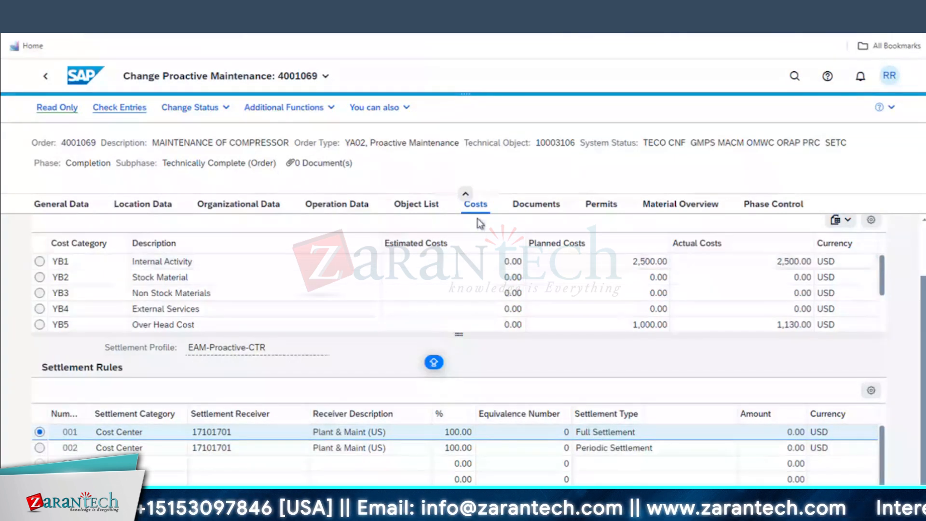
pyautogui.scroll(-1, 362, 478)
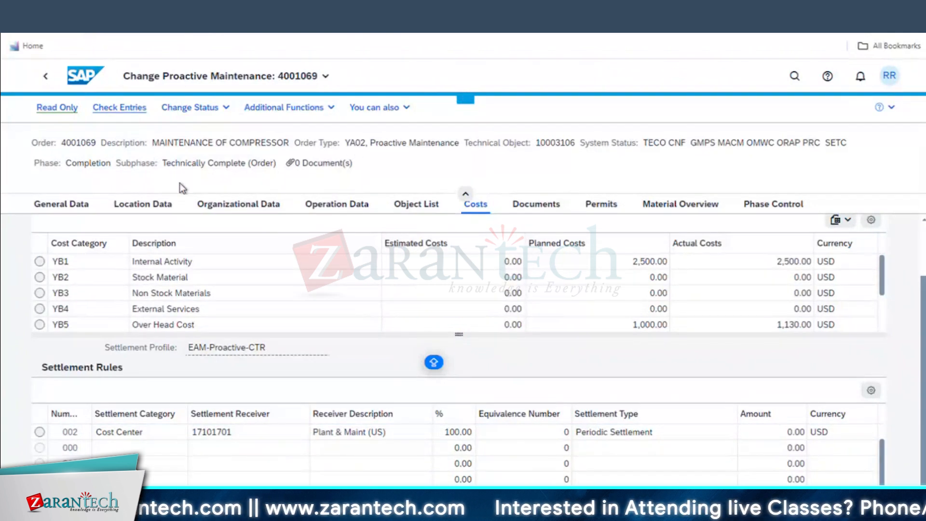
pyautogui.doubleClick(77, 142)
pyautogui.hotkey('ctrl', 'c')
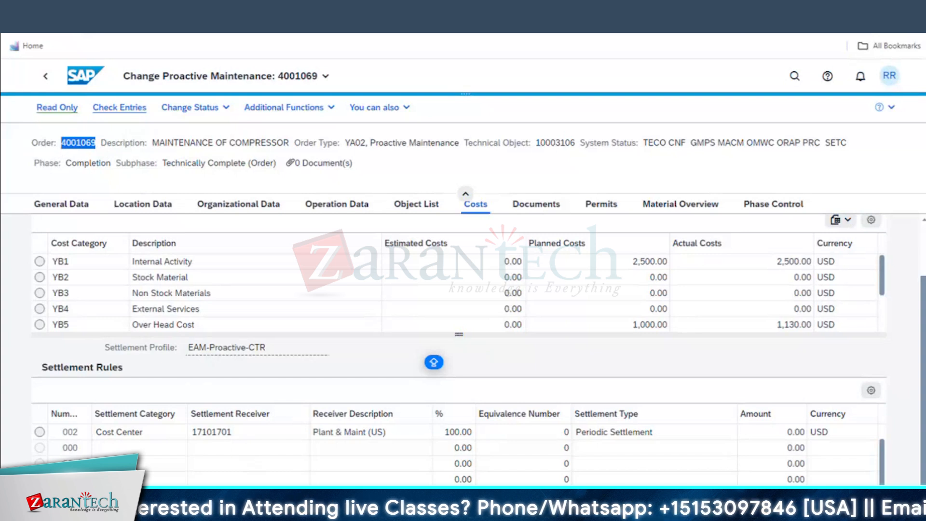
# Display order 4001069 in SAP Easy Access via IW33, pasting the copied order number
pyautogui.moveTo(321, 506)
pyautogui.click(581, 471)
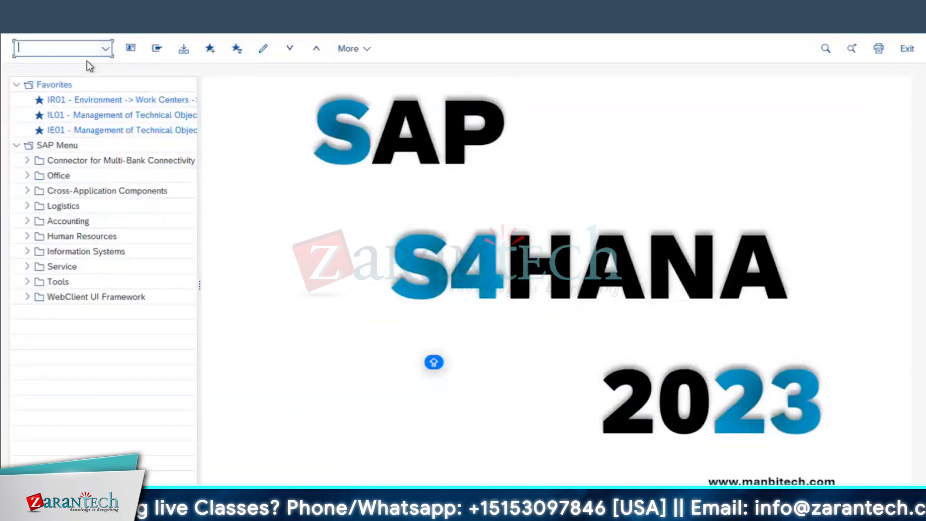
pyautogui.write('iw33')
pyautogui.press('Return')
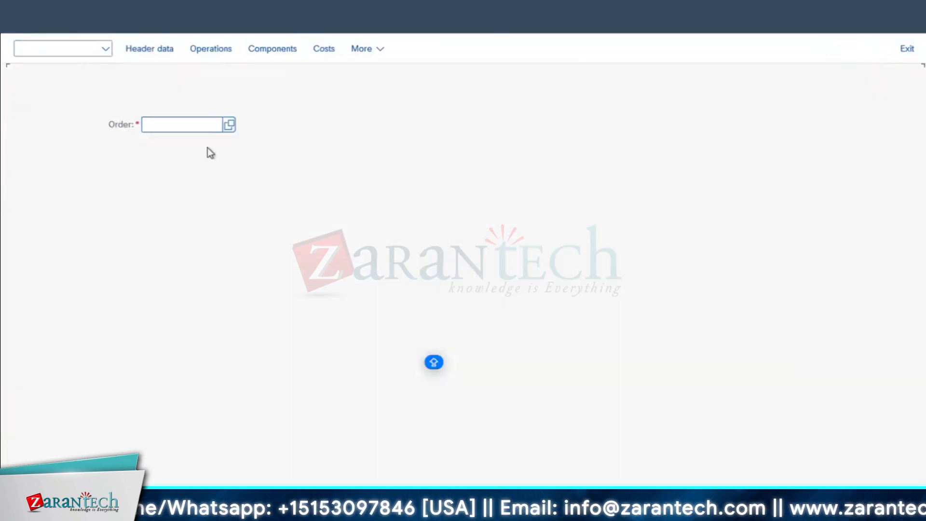
pyautogui.hotkey('ctrl', 'v')
pyautogui.press('Return')
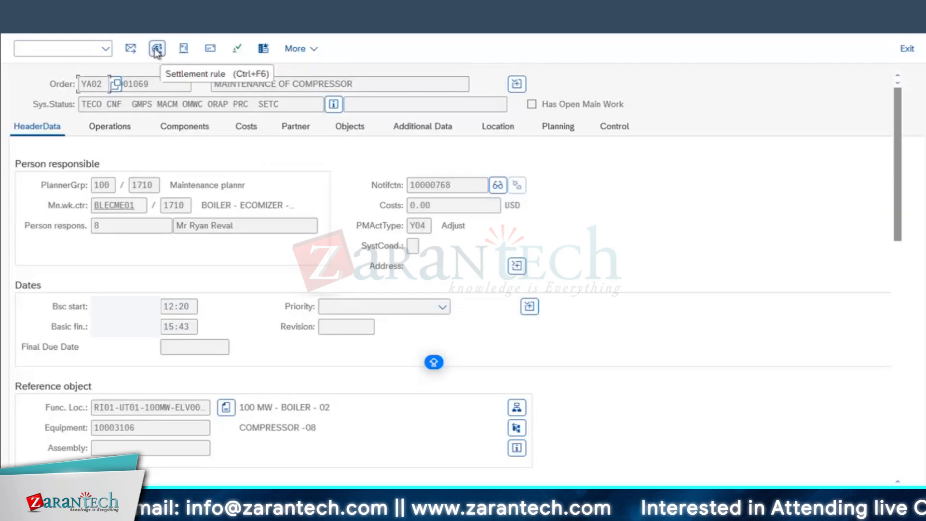
# Review the order's settlement rule, cost overview and settlement distribution rules
pyautogui.click(156, 50)
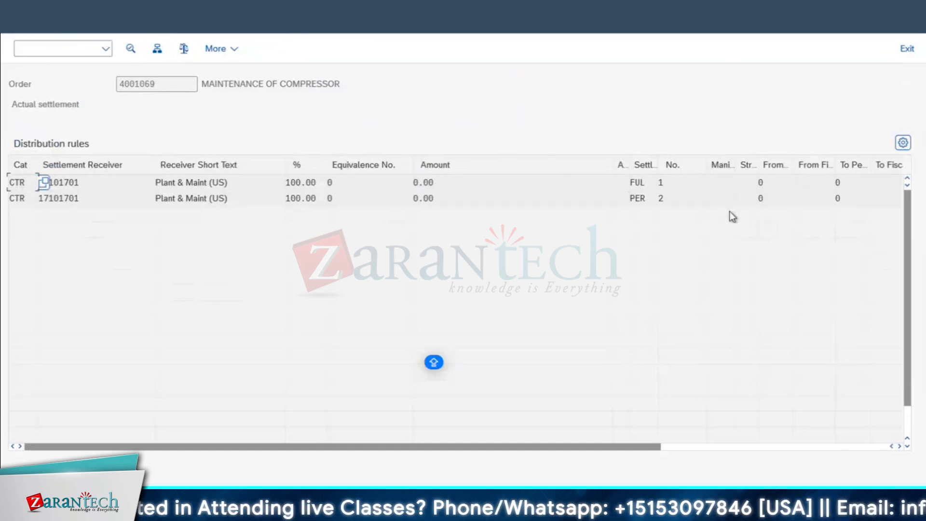
pyautogui.moveTo(429, 444); pyautogui.dragTo(262, 398)
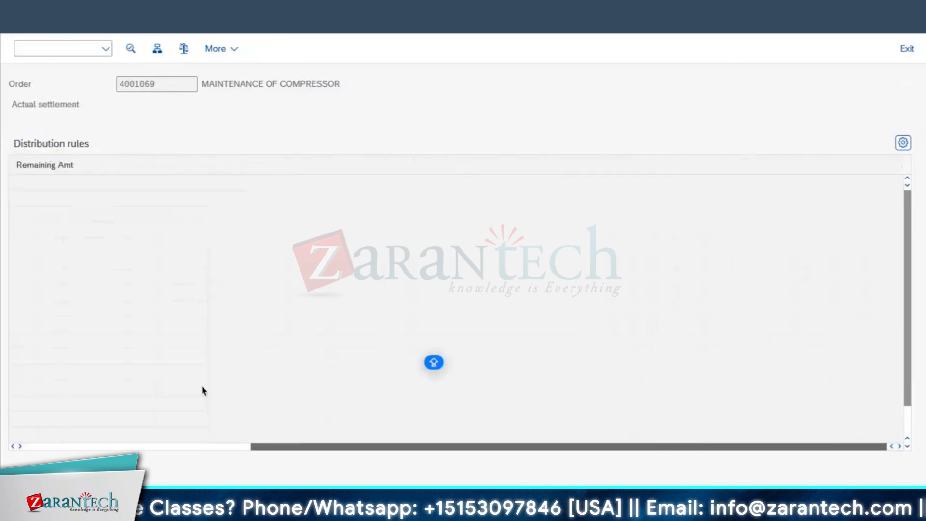
pyautogui.click(15, 19)
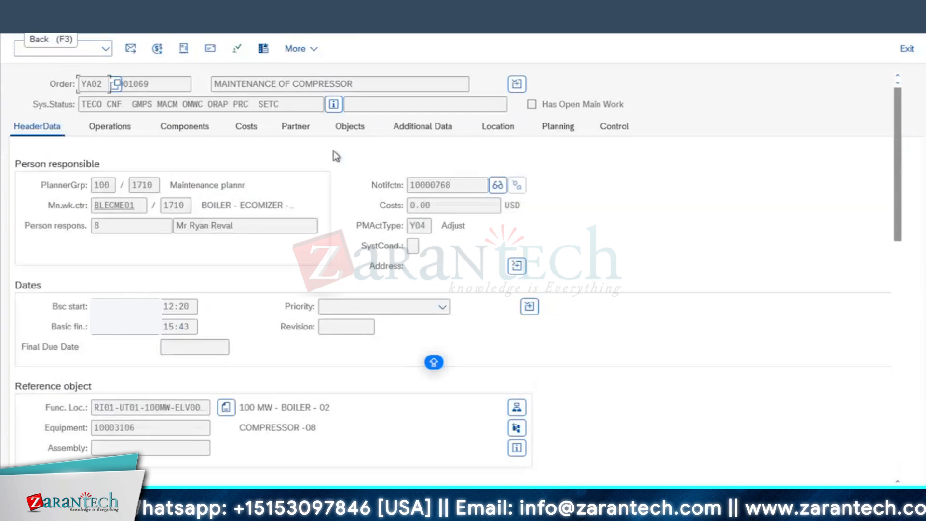
pyautogui.click(247, 130)
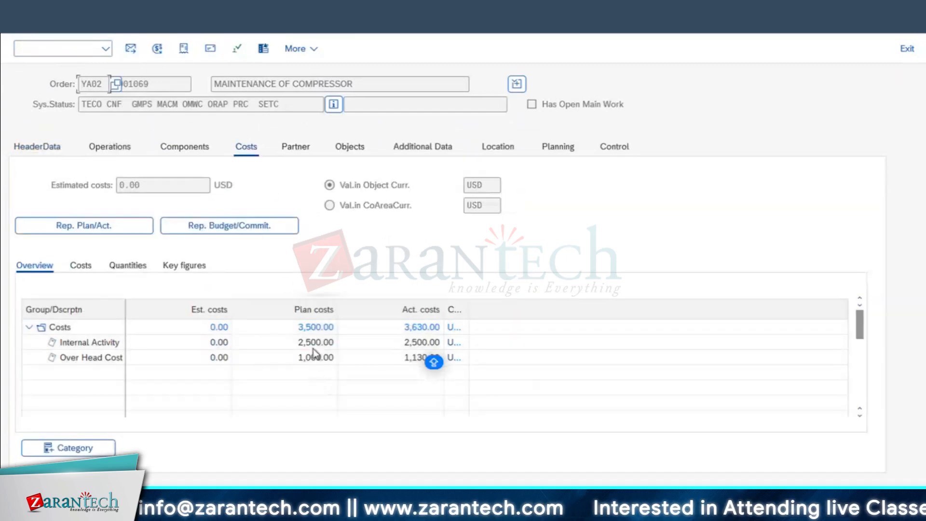
pyautogui.click(159, 50)
pyautogui.click(183, 50)
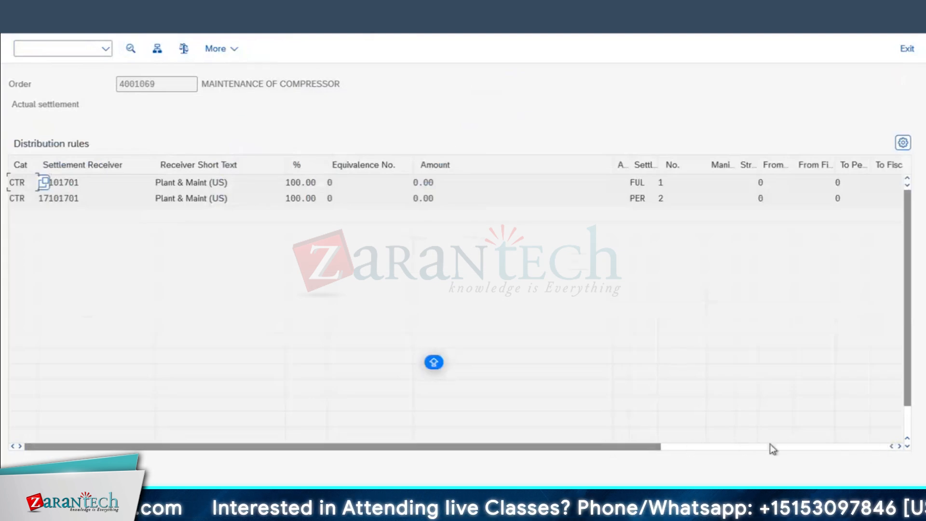
pyautogui.click(863, 446)
pyautogui.moveTo(865, 450); pyautogui.dragTo(694, 450)
# Compare the rules' First Used and Last Used periods 008/2024, then bring up the Display Material window
pyautogui.click(608, 196)
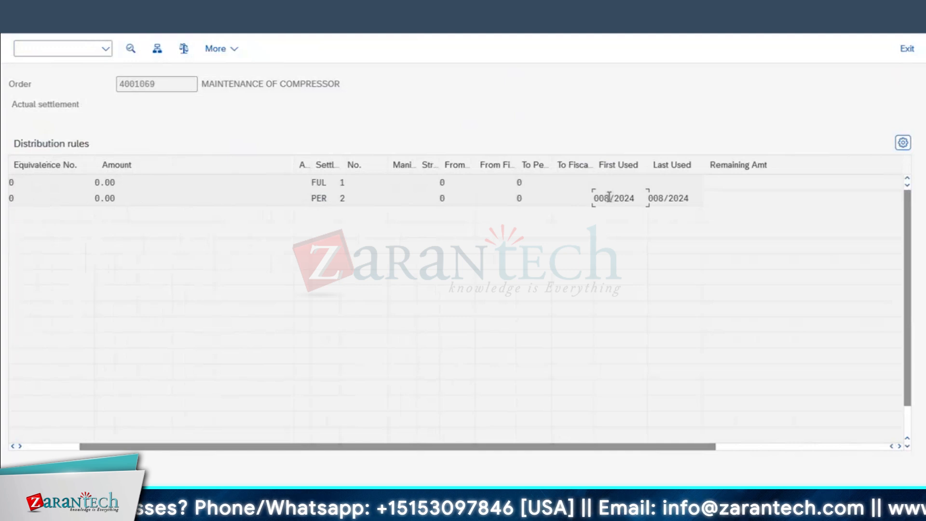
pyautogui.moveTo(689, 199); pyautogui.dragTo(635, 199)
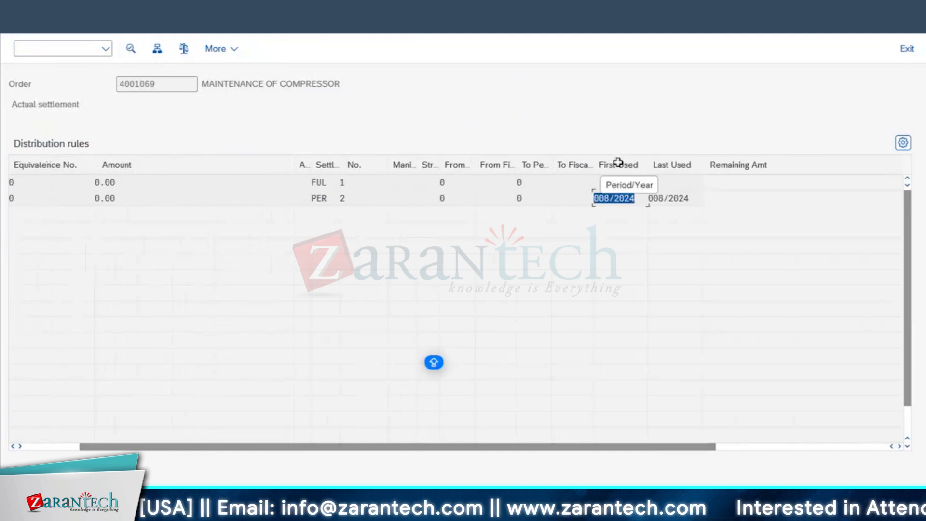
pyautogui.moveTo(639, 199); pyautogui.dragTo(602, 199)
pyautogui.click(634, 197)
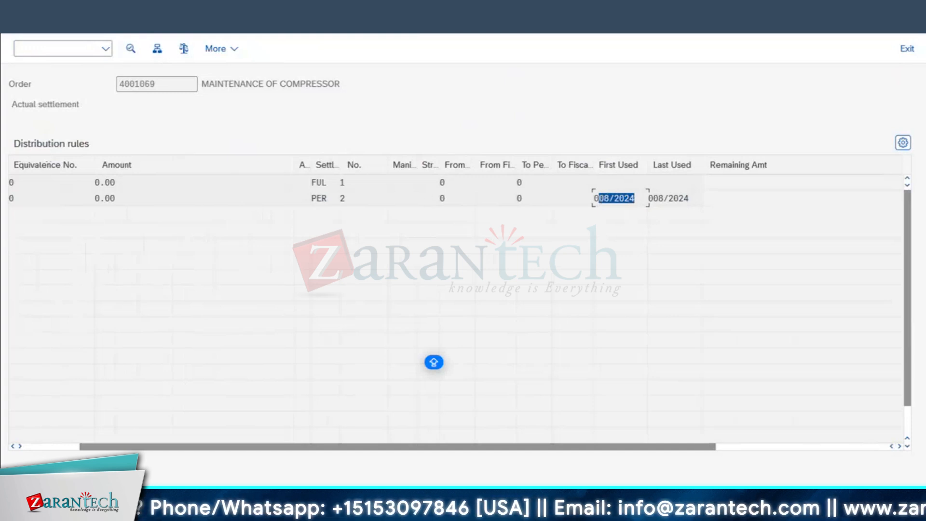
pyautogui.moveTo(292, 511)
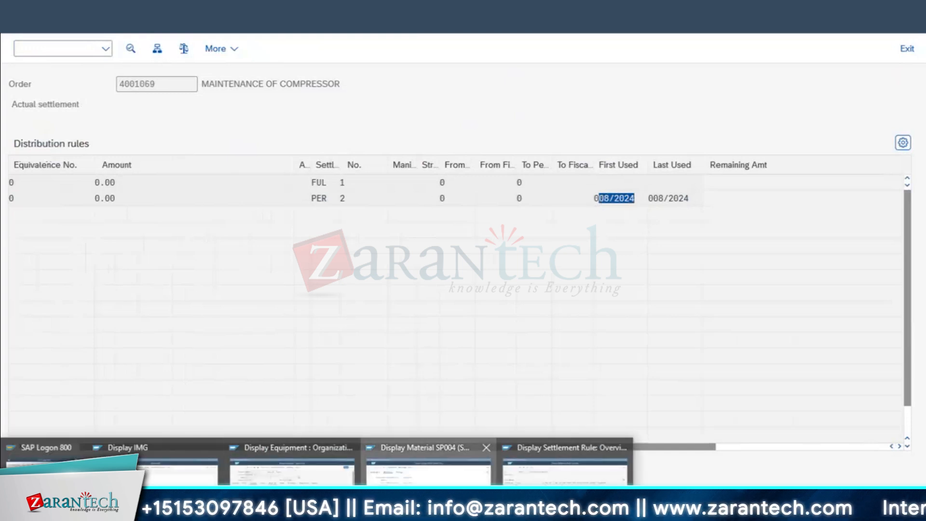
pyautogui.click(428, 472)
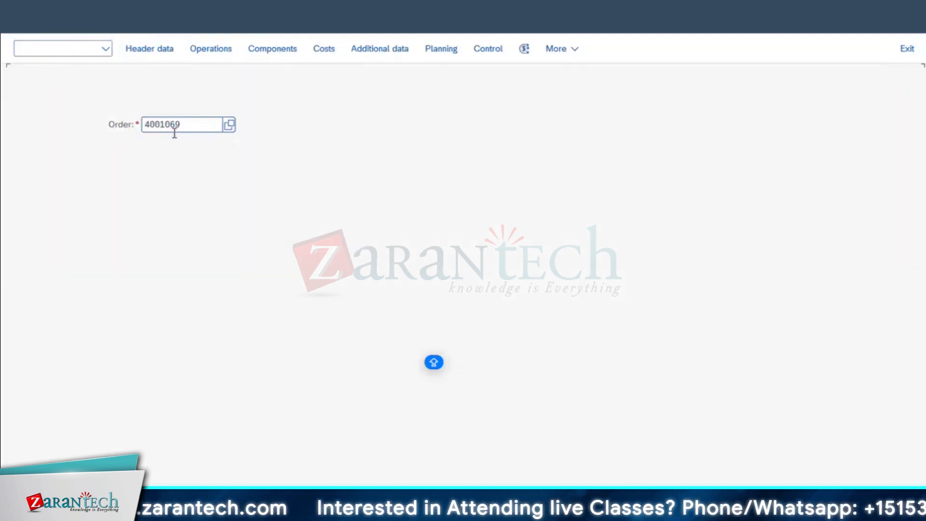
# Display order 4001067, CHANGE OF BEARING - 01, then go back and run the order number search
pyautogui.click(195, 129)
pyautogui.press('BackSpace')
pyautogui.write('7')
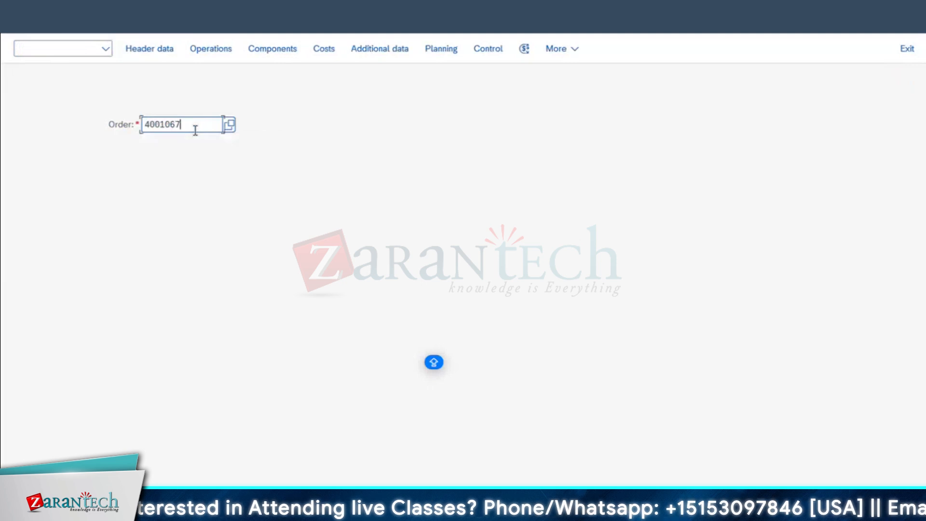
pyautogui.press('Return')
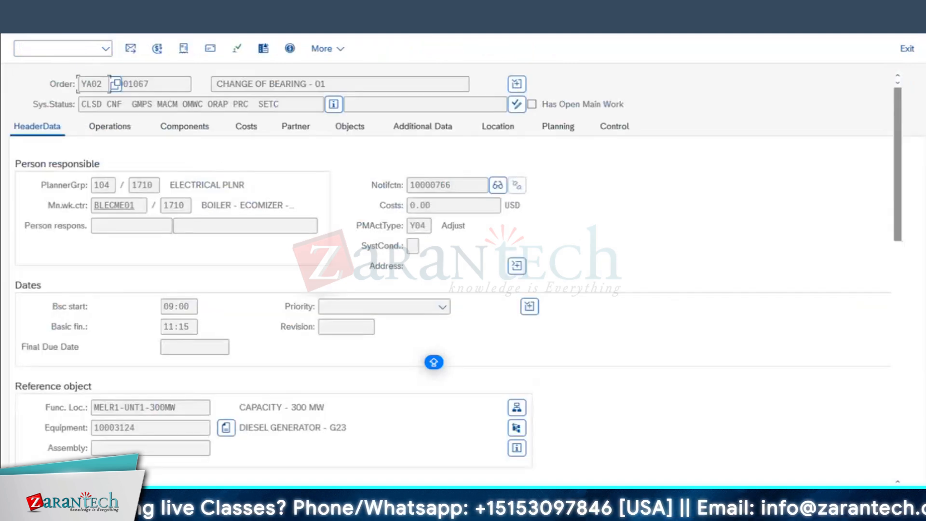
pyautogui.click(23, 21)
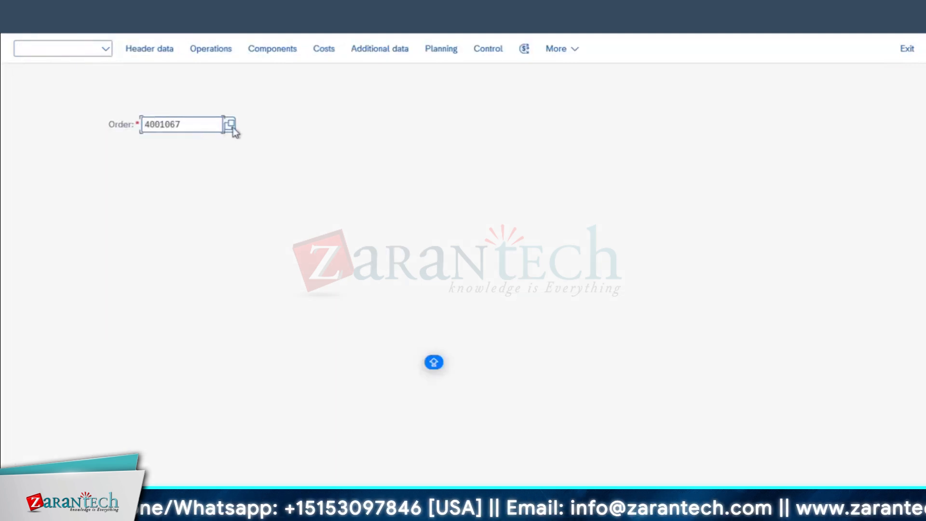
pyautogui.click(232, 127)
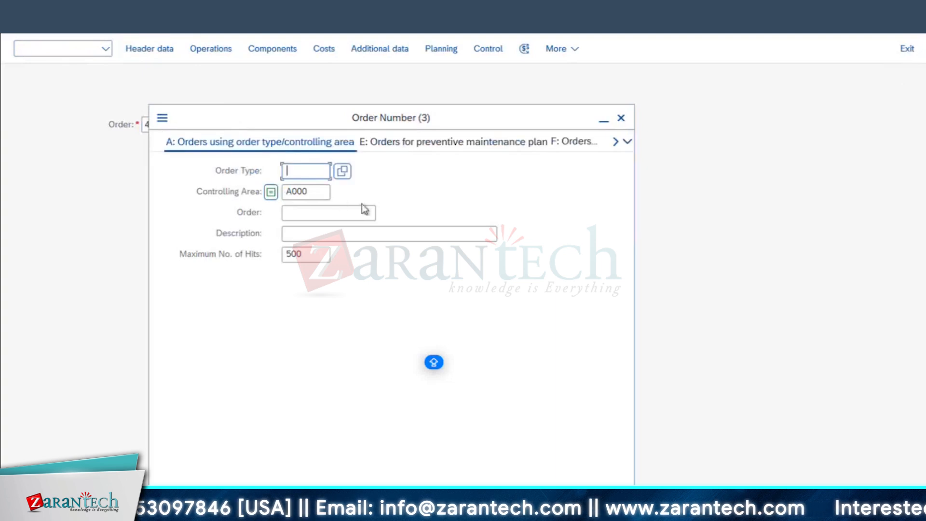
pyautogui.press('Return')
# List maintenance orders with order type Z01C entered, then open order 4000901, Test Order 2
pyautogui.press('Escape')
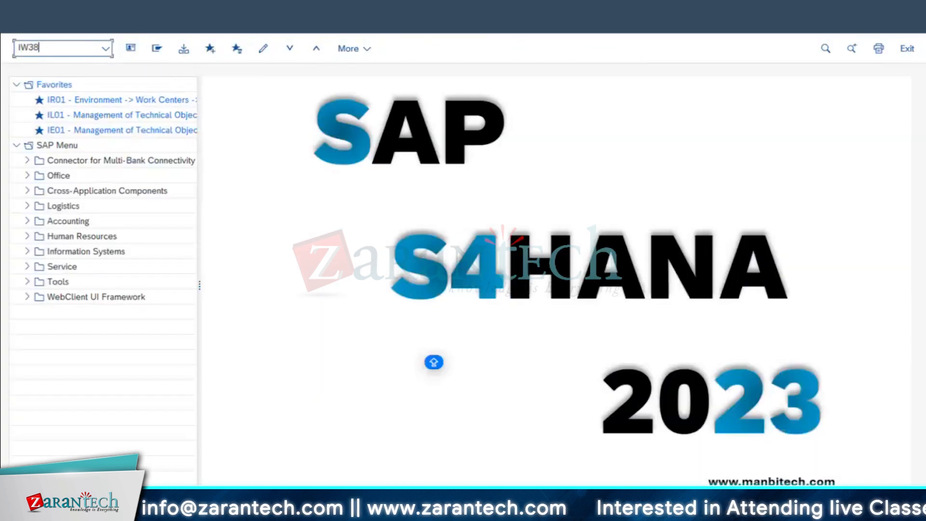
pyautogui.press('Return')
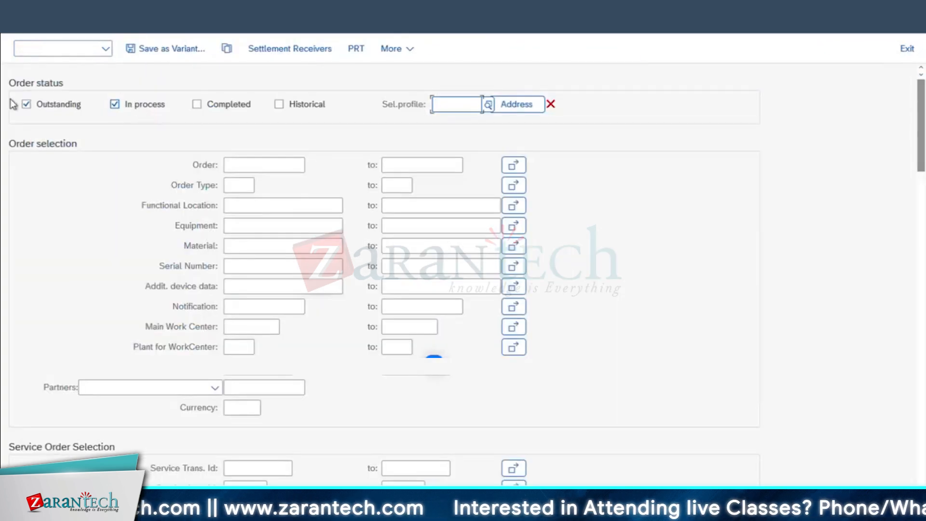
pyautogui.click(237, 185)
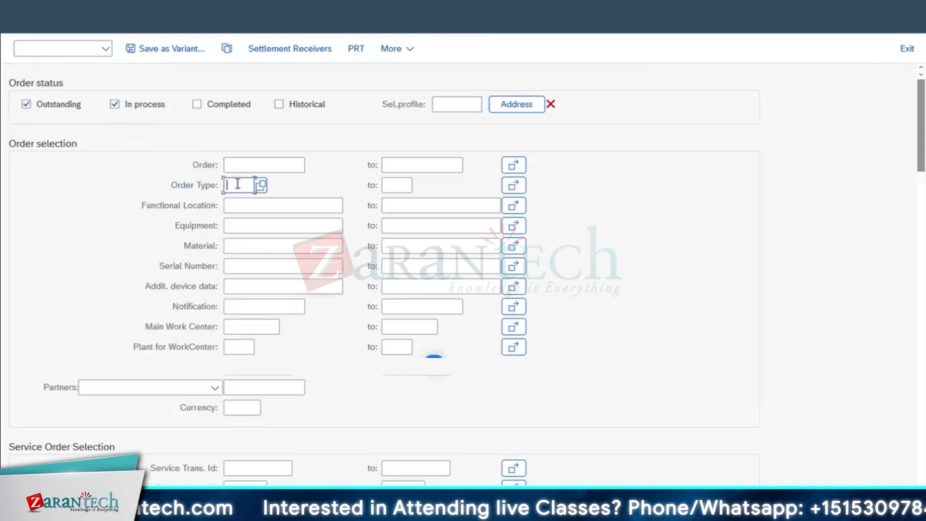
pyautogui.write('Z01C')
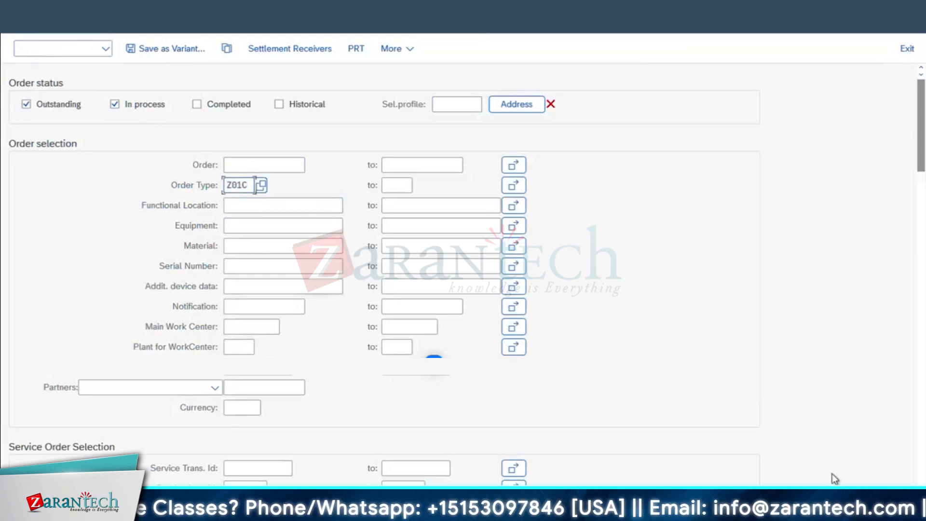
pyautogui.click(891, 503)
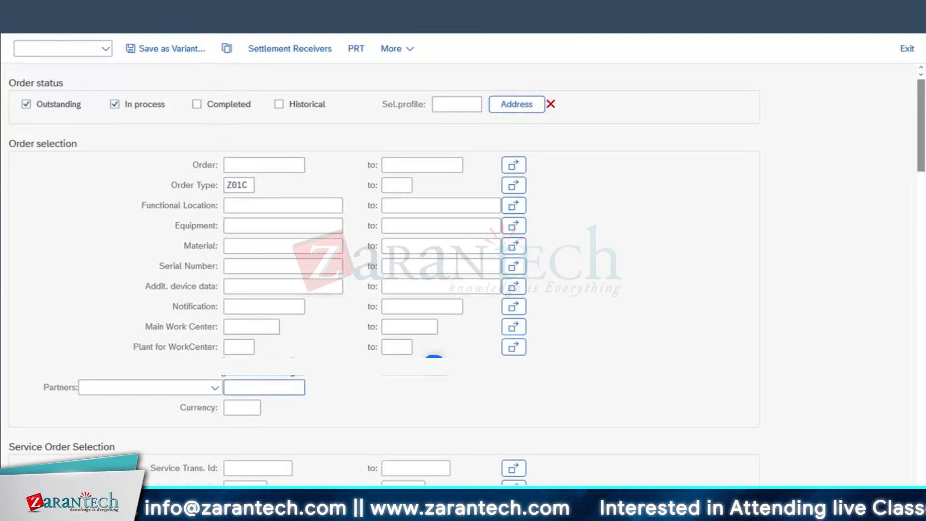
pyautogui.moveTo(249, 185); pyautogui.dragTo(177, 184)
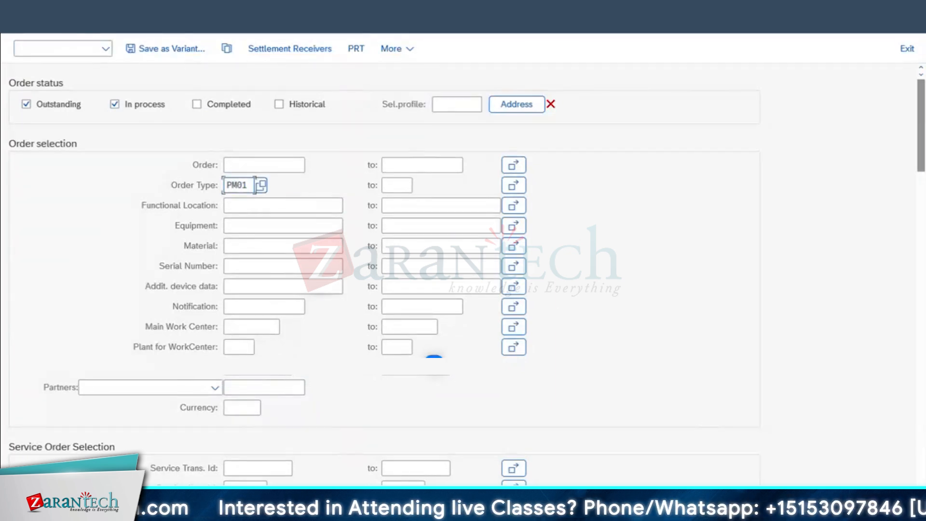
pyautogui.scroll(-2, 85, 257)
pyautogui.click(73, 256)
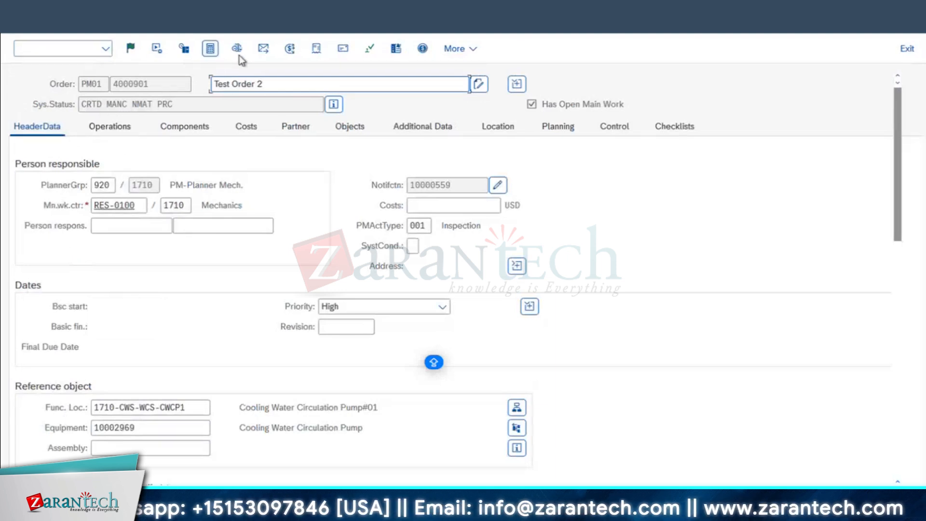
# Add a settlement rule to order 4000901 with category CTR and receiver cost center US10_PM
pyautogui.click(290, 50)
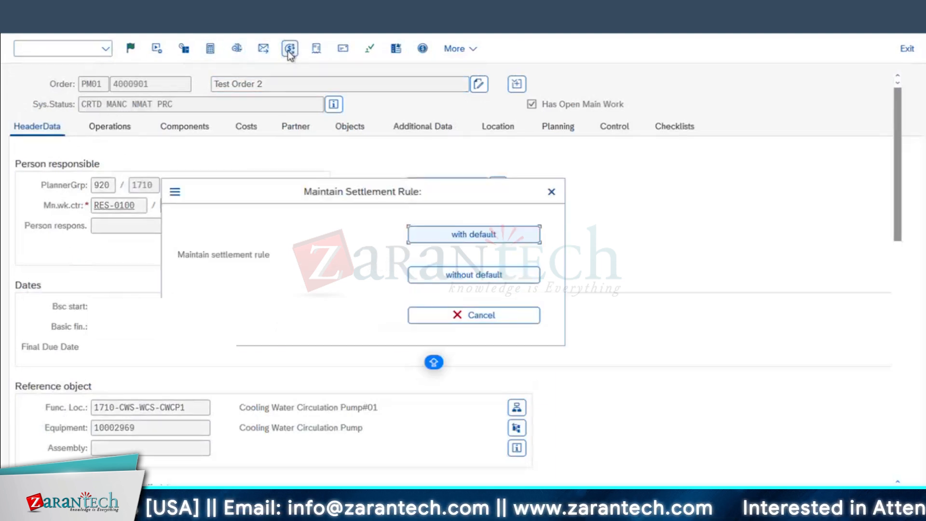
pyautogui.click(461, 276)
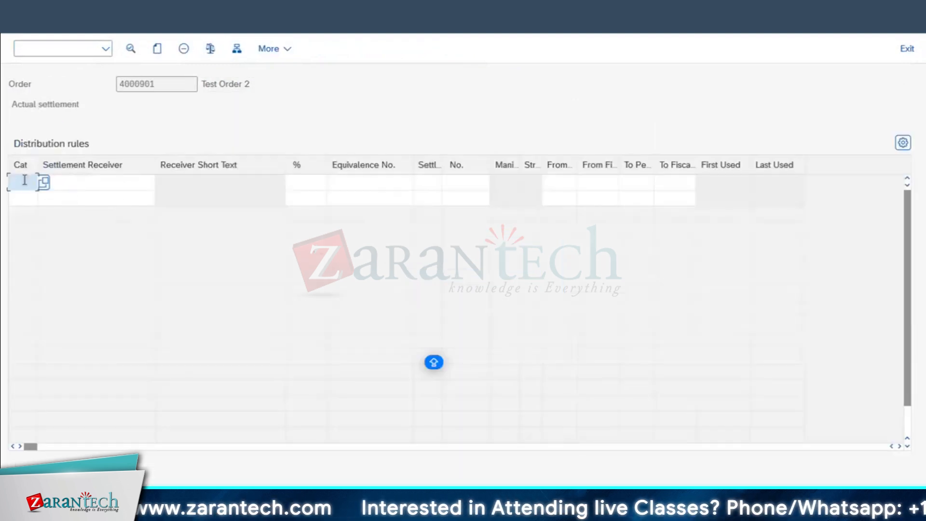
pyautogui.click(25, 180)
pyautogui.write('CT')
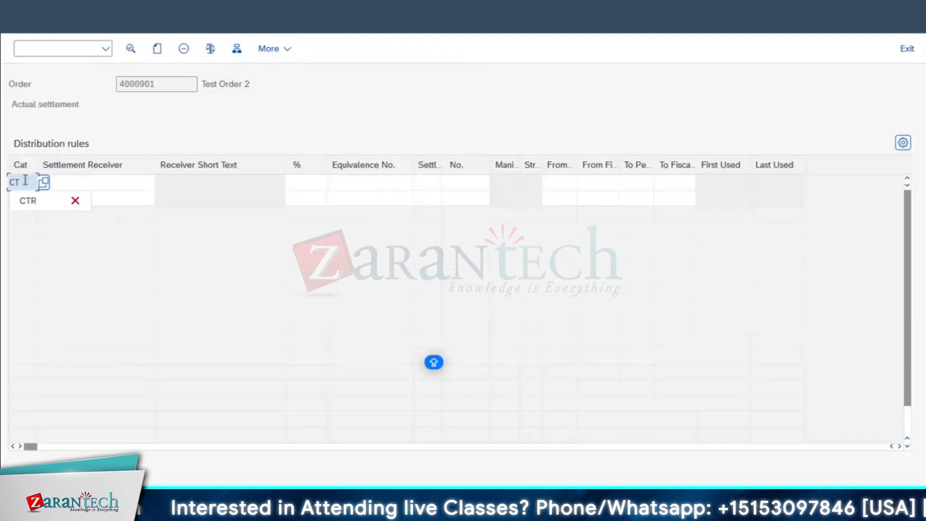
pyautogui.write('R')
pyautogui.press('Tab')
pyautogui.click(90, 205)
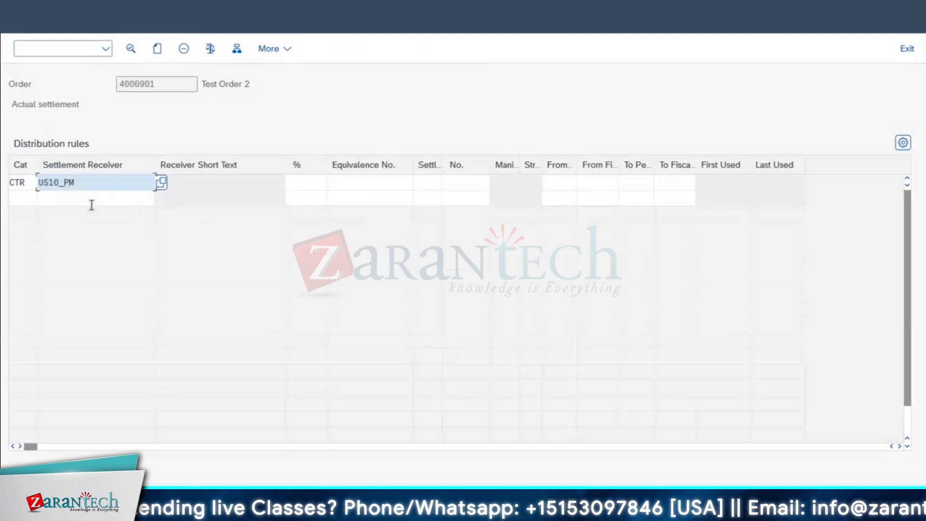
pyautogui.press('Return')
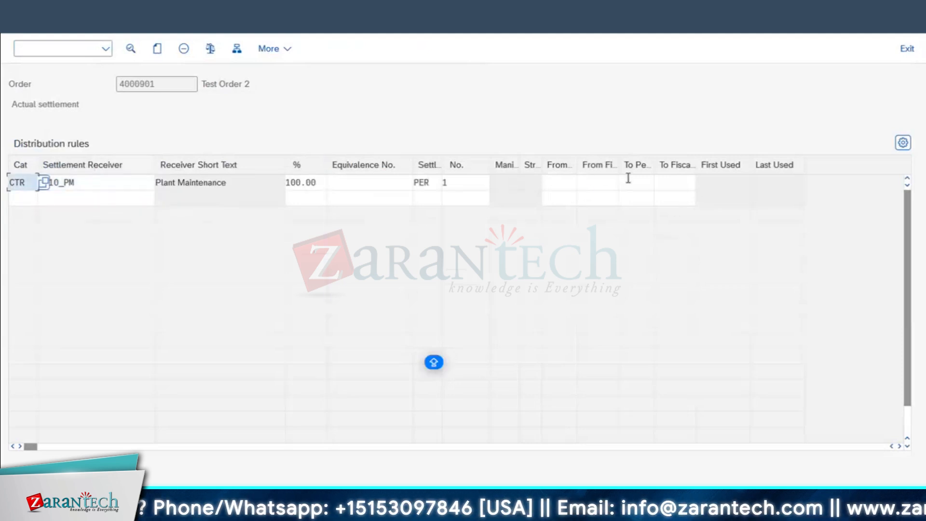
# Check the rule's period and fiscal year fields, then save the order
pyautogui.click(667, 185)
pyautogui.click(595, 186)
pyautogui.click(545, 194)
pyautogui.click(4, 24)
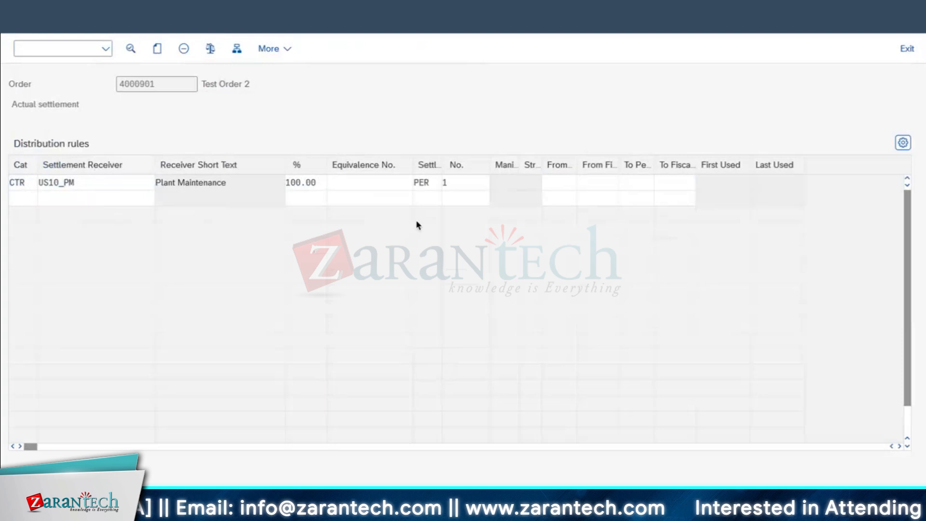
pyautogui.click(130, 50)
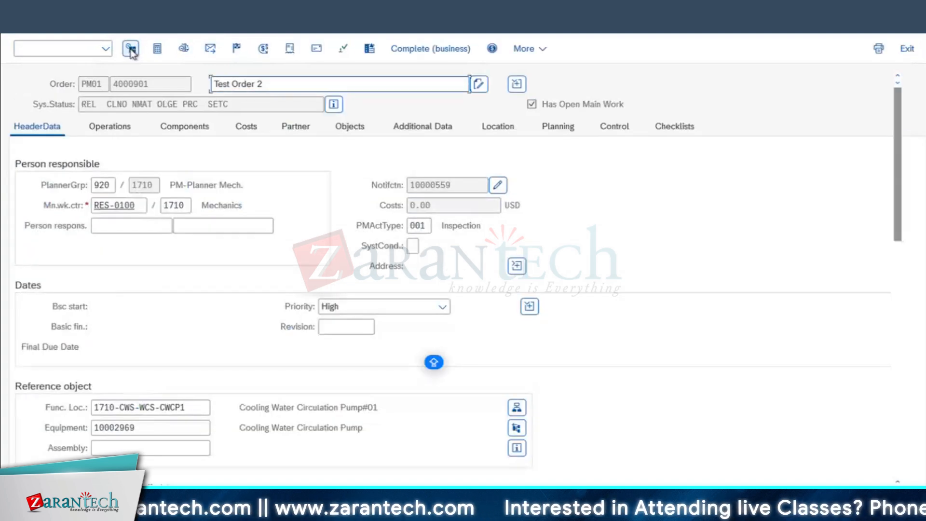
# Technically complete order 4000901 and reopen it
pyautogui.click(235, 48)
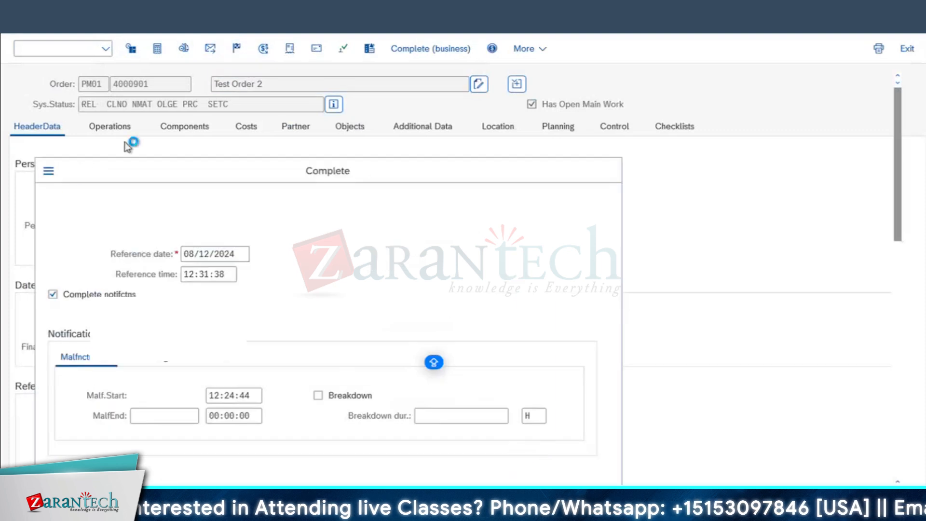
pyautogui.click(607, 458)
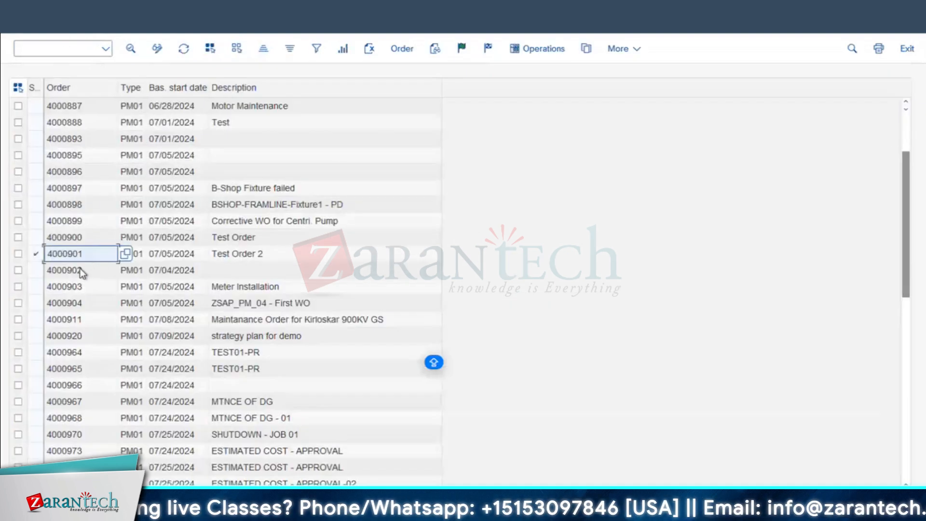
pyautogui.doubleClick(71, 254)
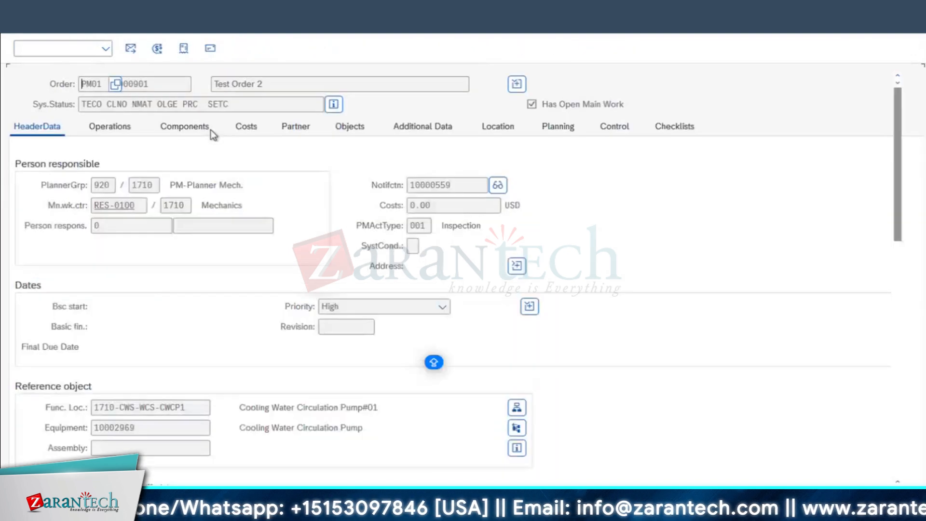
# Review the US10_PM settlement rule's from/to periods and fiscal years, then return to the header
pyautogui.click(157, 48)
pyautogui.click(661, 181)
pyautogui.click(629, 180)
pyautogui.click(576, 181)
pyautogui.click(692, 180)
pyautogui.click(592, 183)
pyautogui.click(672, 178)
pyautogui.click(603, 204)
pyautogui.click(676, 200)
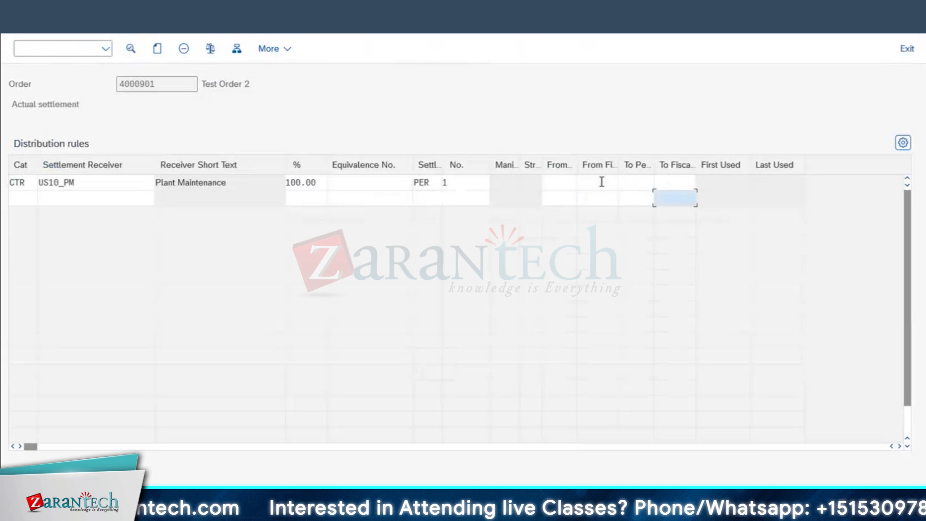
pyautogui.click(671, 179)
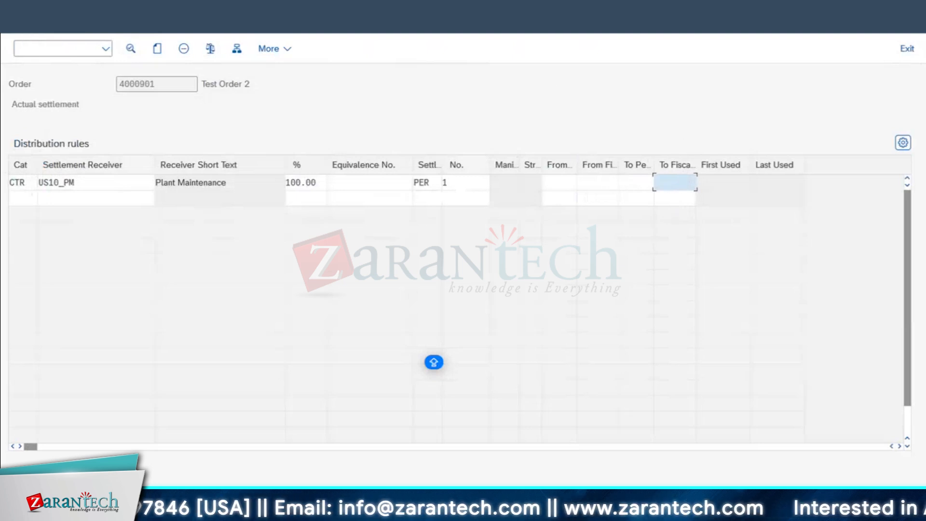
pyautogui.press('F3')
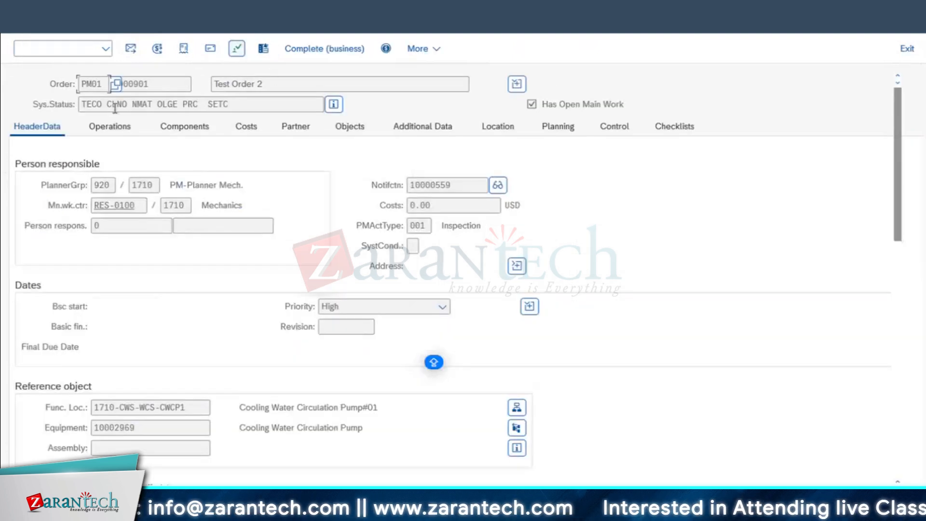
# Reopen order 4000901 from the order list and cancel its technical completion
pyautogui.click(110, 127)
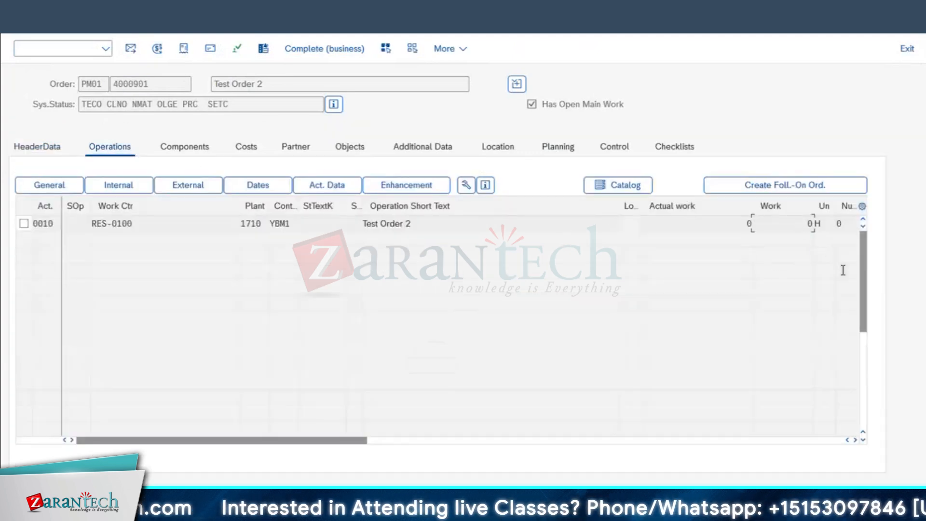
pyautogui.click(20, 26)
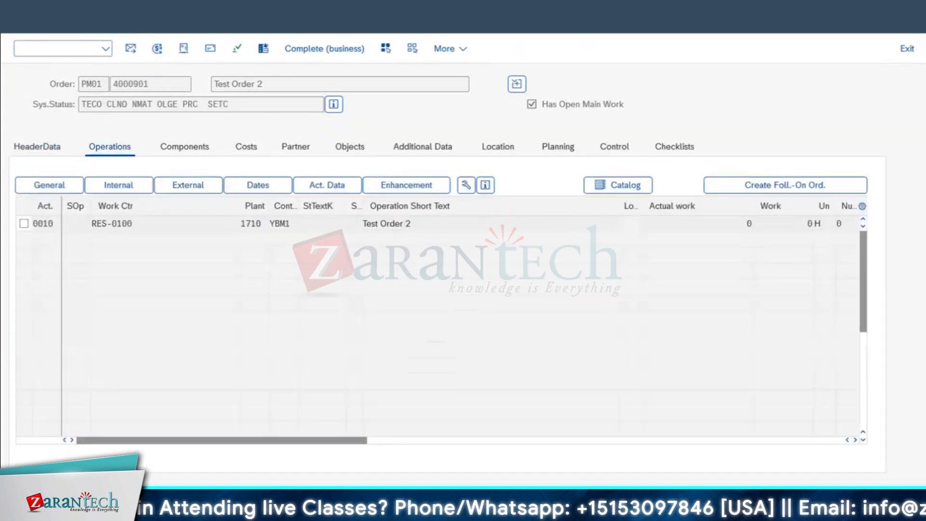
pyautogui.doubleClick(67, 254)
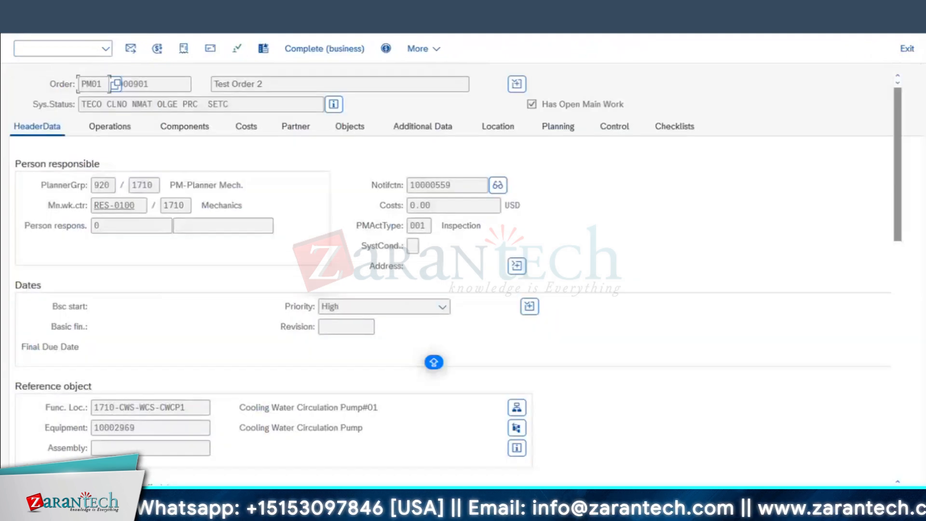
pyautogui.click(105, 48)
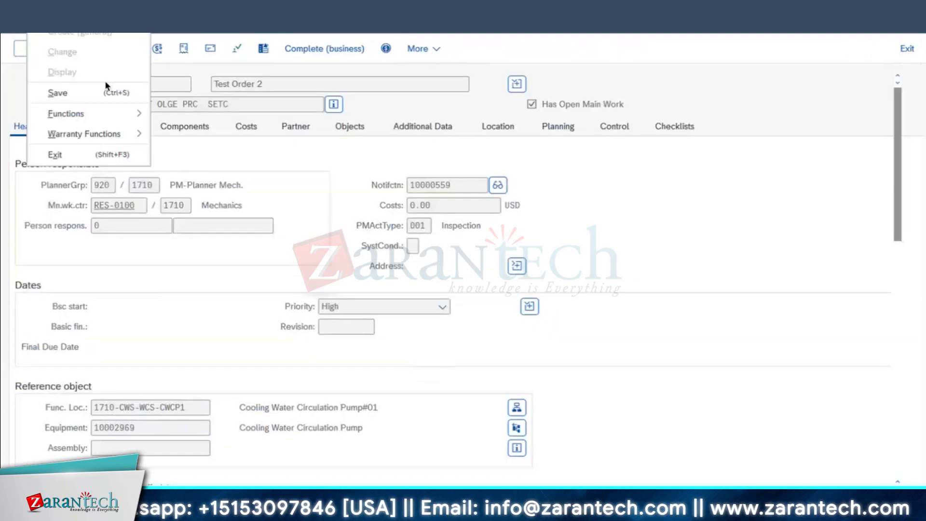
pyautogui.moveTo(120, 113)
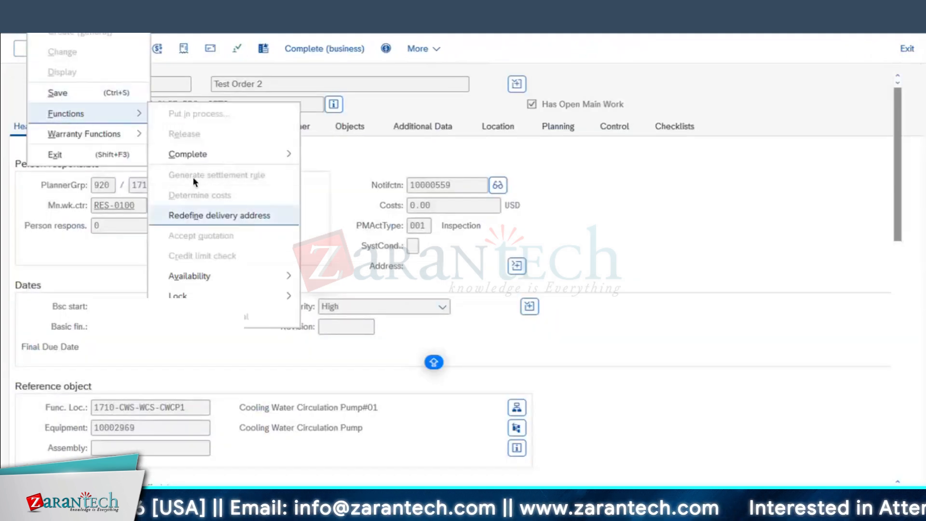
pyautogui.moveTo(277, 154)
pyautogui.click(354, 178)
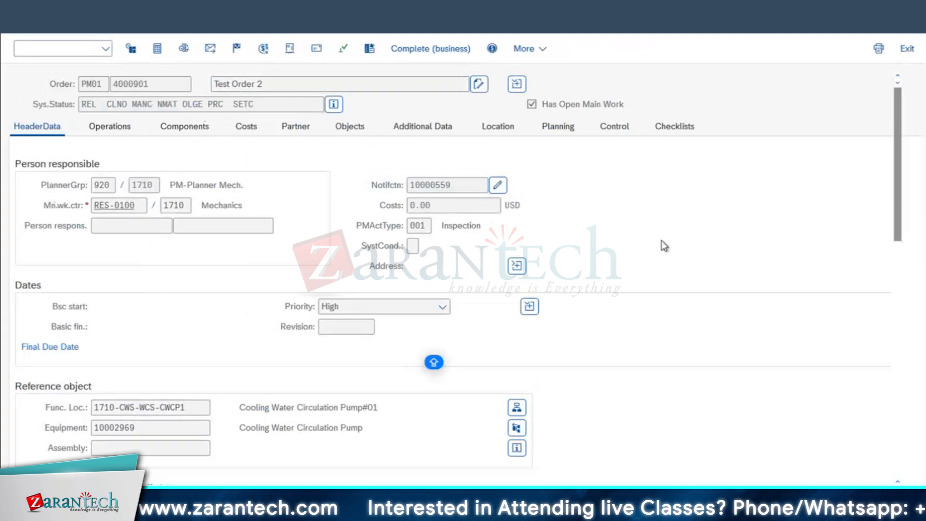
# Enter 6 hours of work for operation 0010 and save the order
pyautogui.click(123, 129)
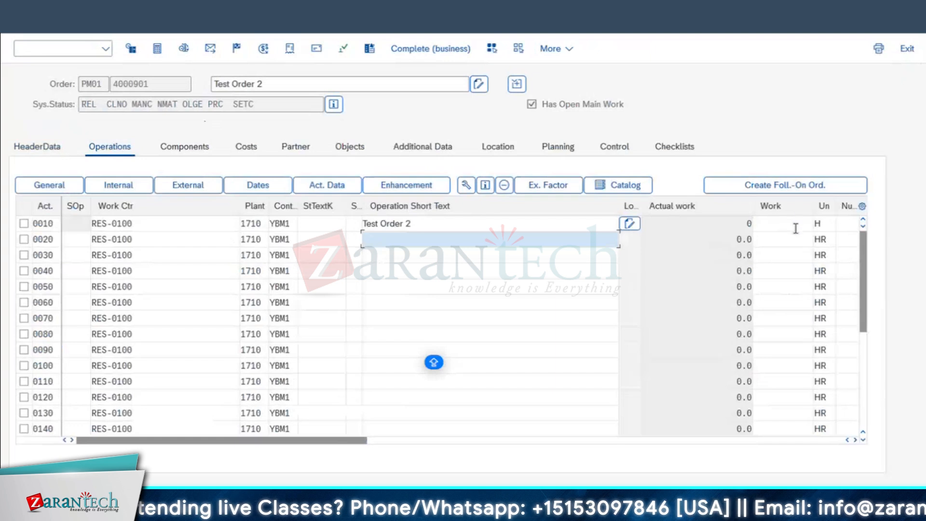
pyautogui.hscroll(5, 787, 225)
pyautogui.click(612, 222)
pyautogui.write('2')
pyautogui.click(561, 226)
pyautogui.write('6')
pyautogui.press('Return')
pyautogui.hotkey('ctrl', 's')
pyautogui.doubleClick(70, 255)
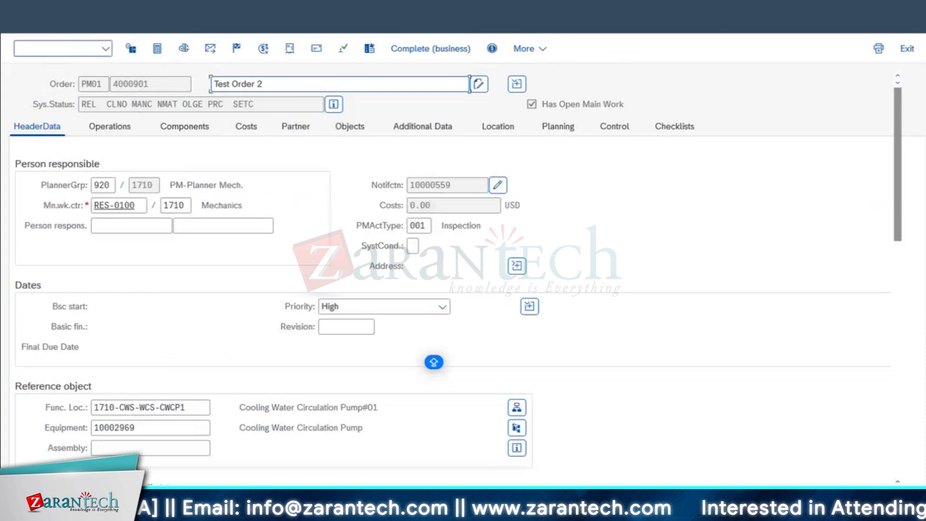
pyautogui.click(22, 20)
# In a new session, confirm order 4000901's work as final with no remaining work, and save
pyautogui.click(265, 4)
pyautogui.click(280, 13)
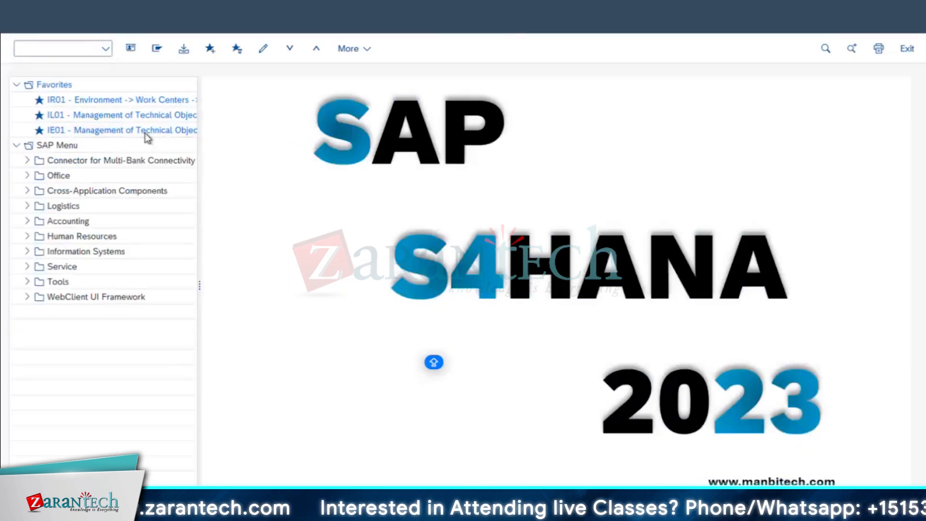
pyautogui.press('Return')
pyautogui.click(179, 164)
pyautogui.press('Return')
pyautogui.click(248, 246)
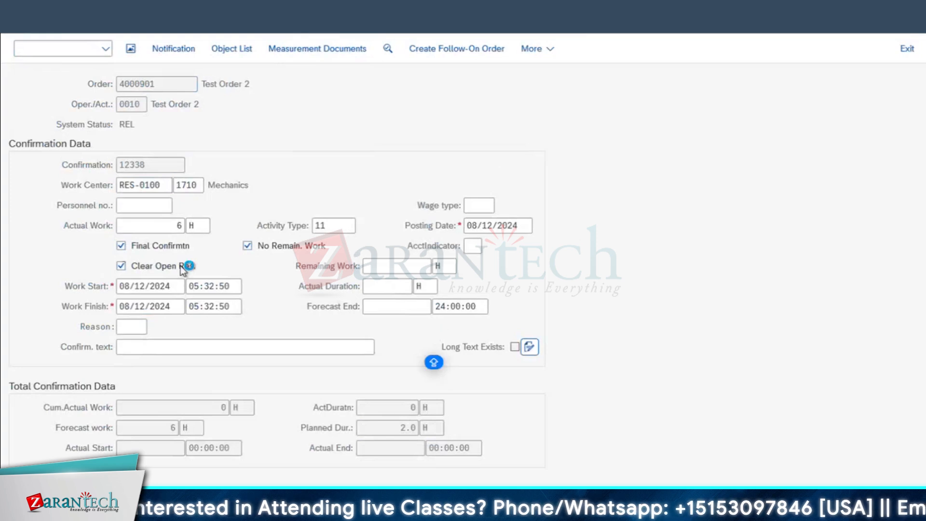
pyautogui.hotkey('ctrl', 's')
pyautogui.click(309, 511)
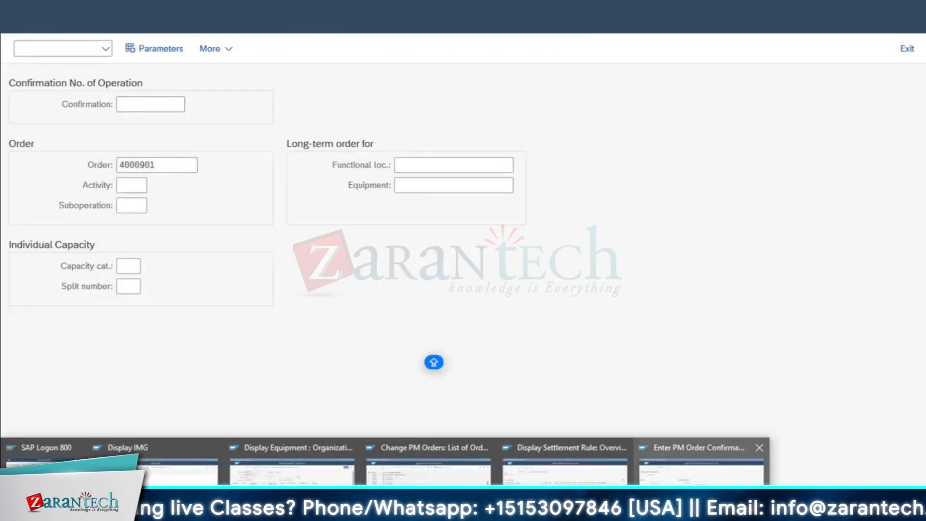
# Close the settlement rule window and open order 4000901 for changing
pyautogui.click(564, 463)
pyautogui.click(16, 25)
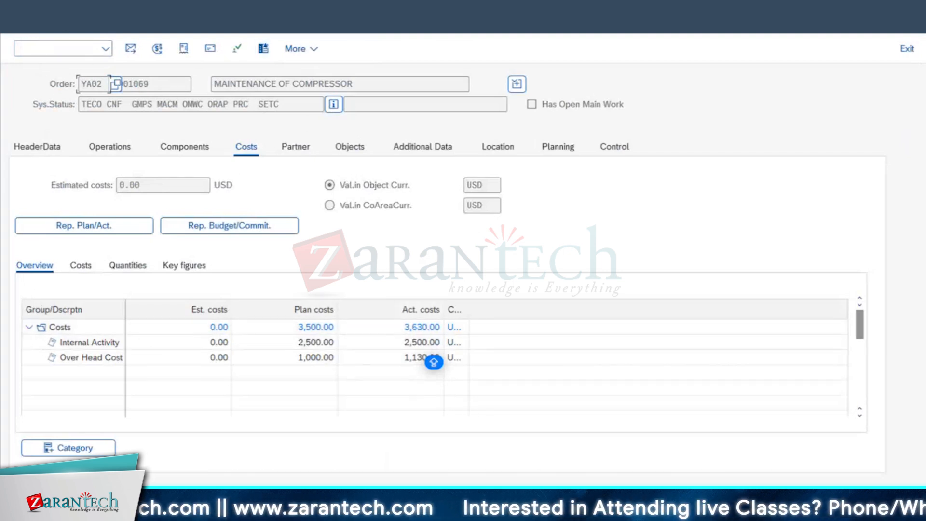
pyautogui.click(318, 510)
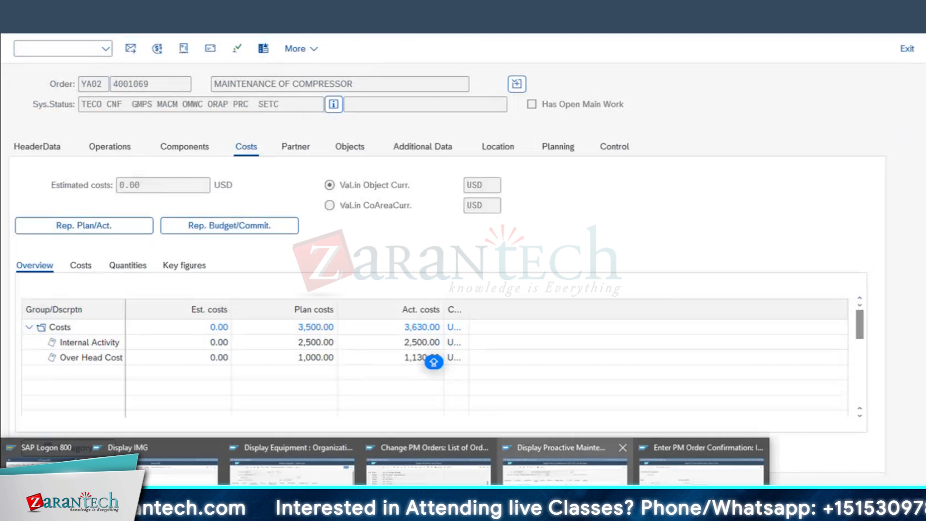
pyautogui.click(701, 496)
pyautogui.moveTo(163, 165); pyautogui.dragTo(66, 171)
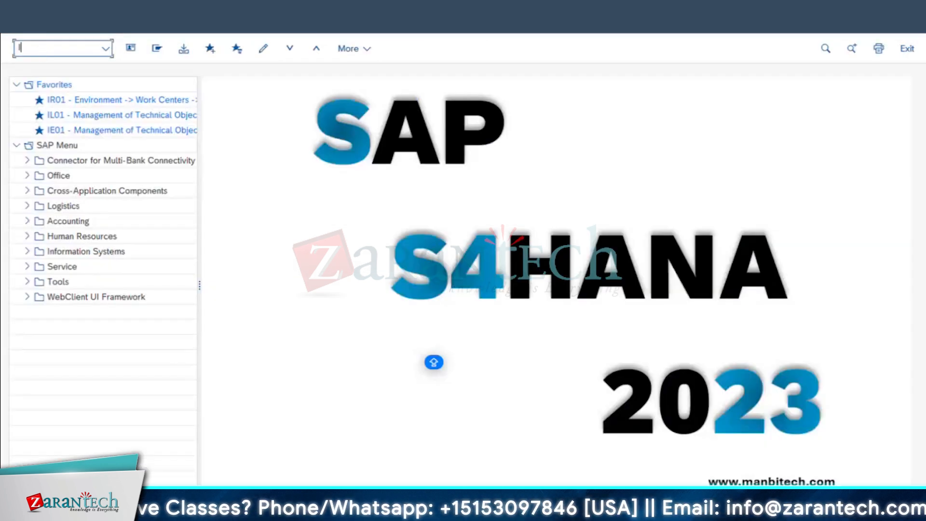
pyautogui.press('Return')
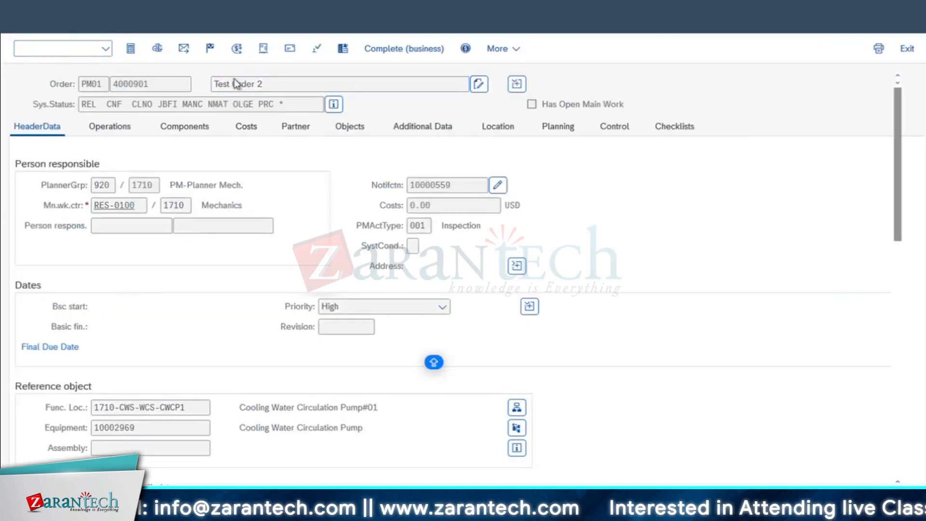
# Check order 4000901's 612.00 USD costs, then technically complete it and confirm
pyautogui.click(248, 124)
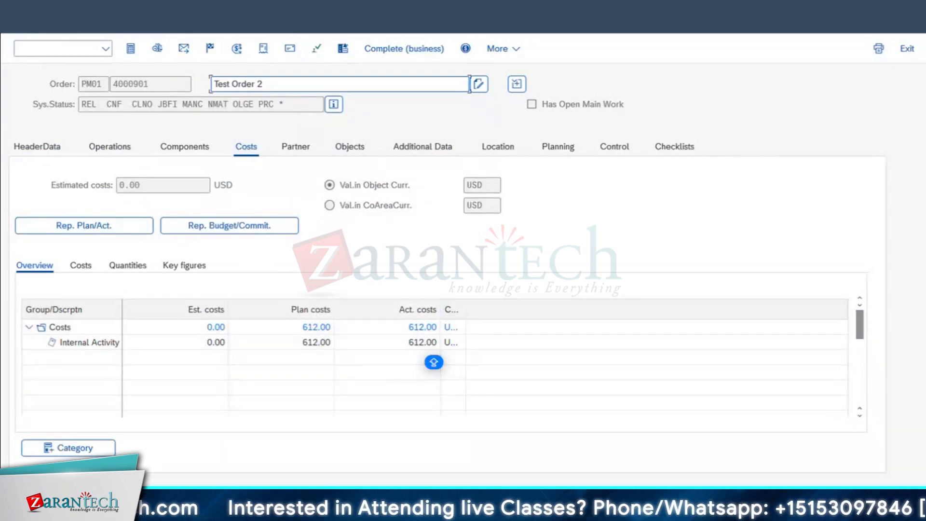
pyautogui.click(63, 48)
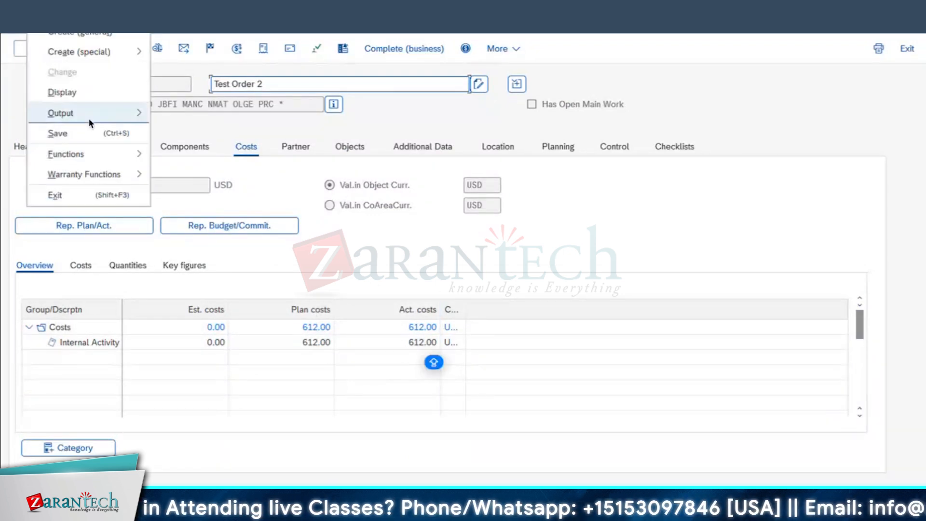
pyautogui.moveTo(72, 158)
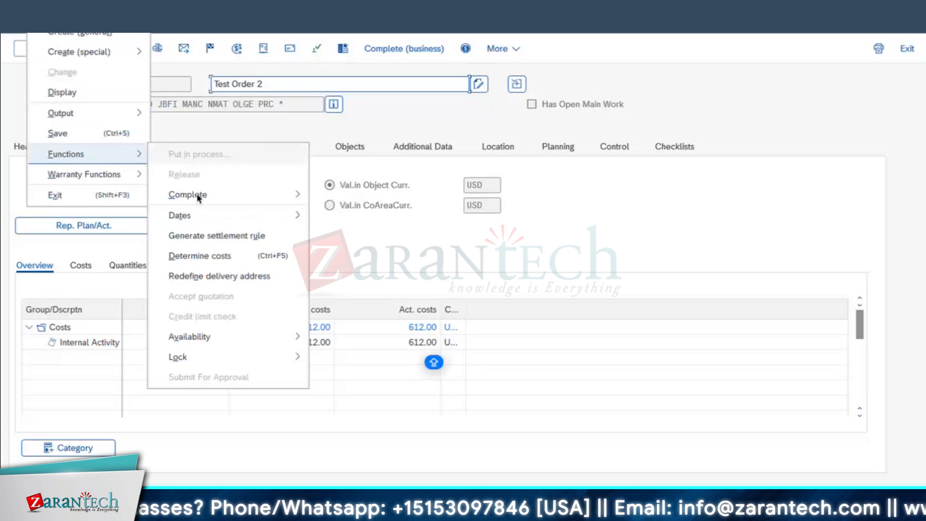
pyautogui.moveTo(214, 200)
pyautogui.click(398, 193)
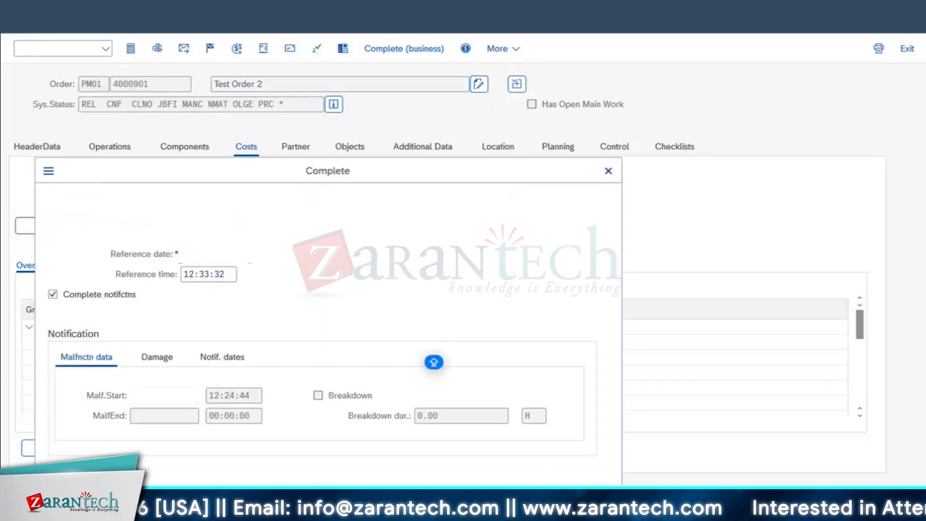
pyautogui.click(582, 498)
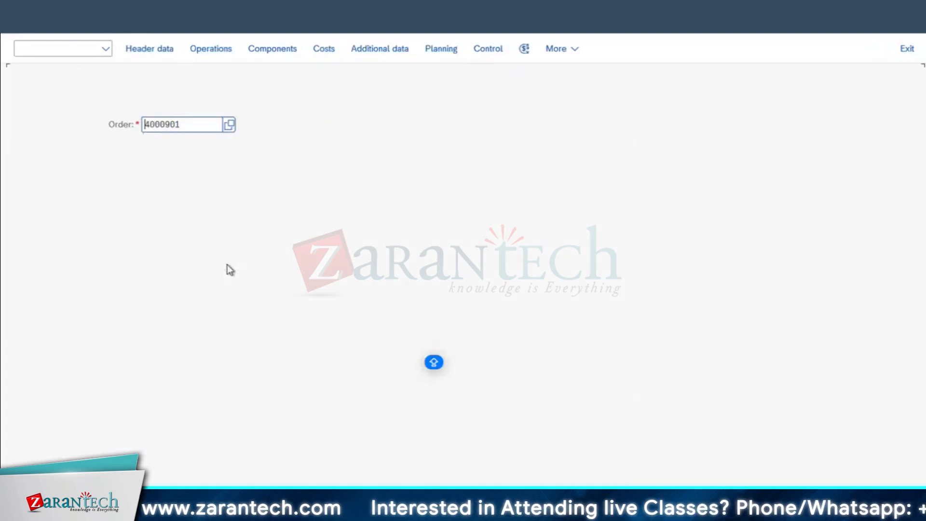
# Start actual settlement KO88 for order 4000901
pyautogui.click(137, 4)
pyautogui.click(162, 13)
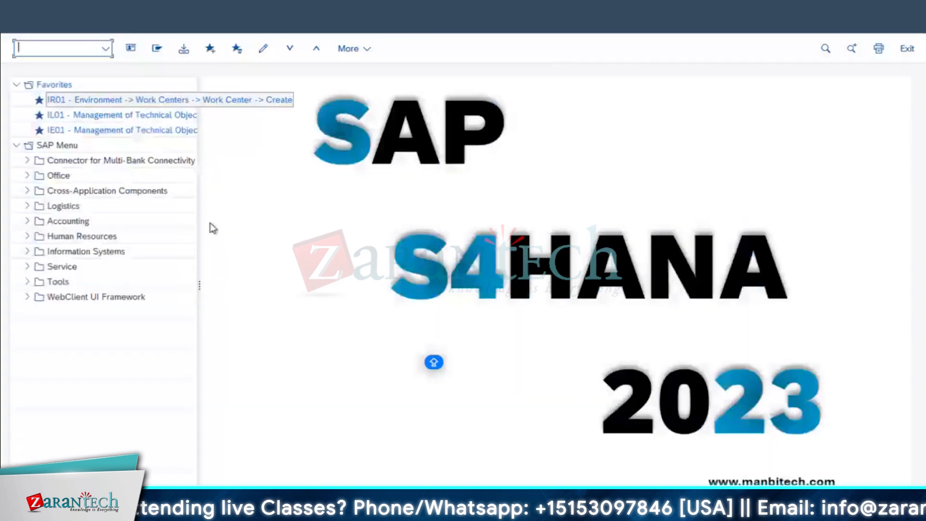
pyautogui.write('KO88')
pyautogui.press('Return')
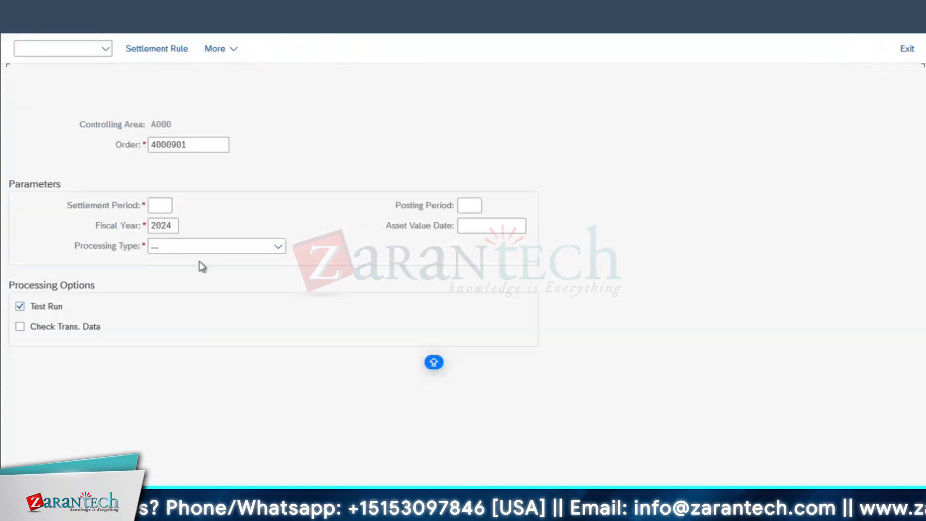
# Settle period 08 as a live run with Test Run off, then view the settled values detail list
pyautogui.click(170, 206)
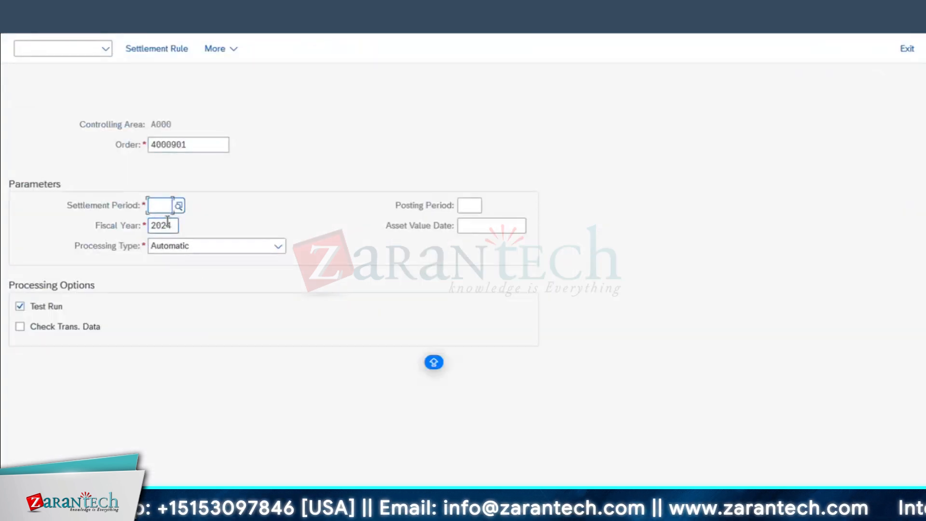
pyautogui.write('07')
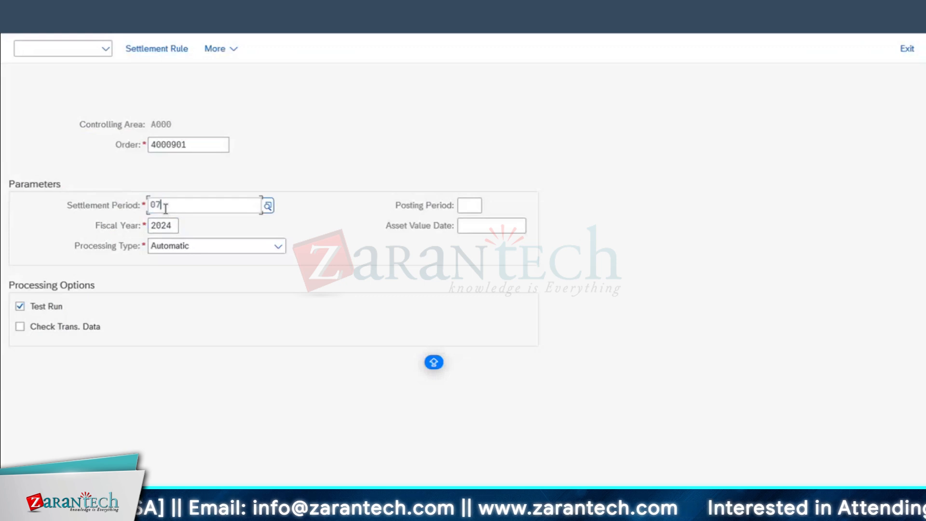
pyautogui.press('BackSpace')
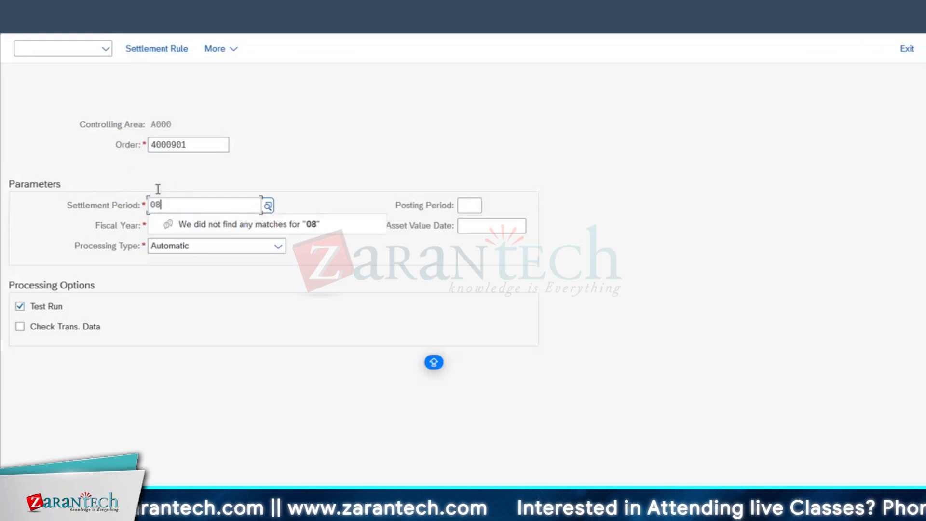
pyautogui.write('8')
pyautogui.press('Return')
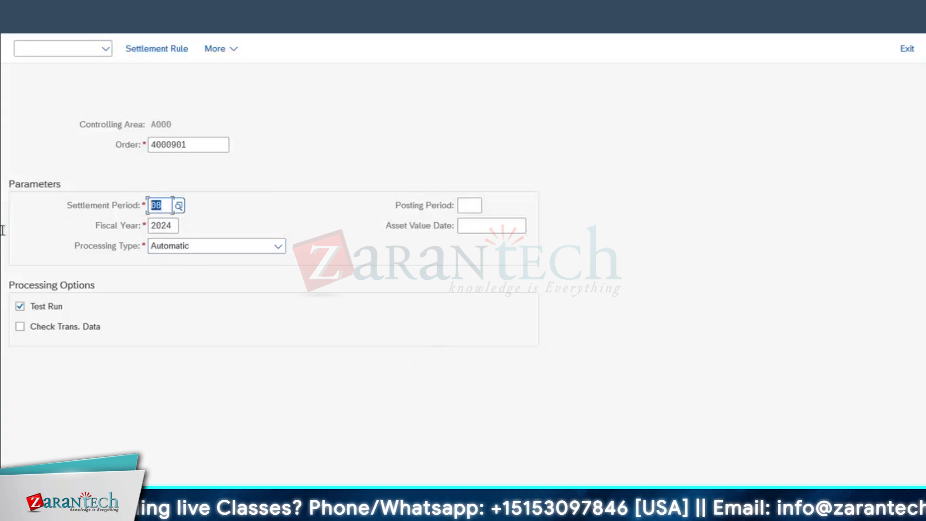
pyautogui.click(38, 308)
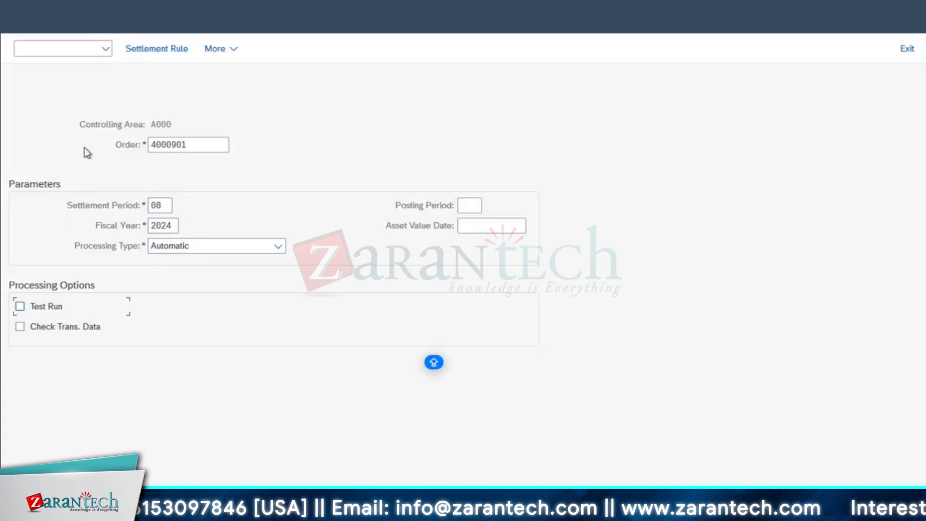
pyautogui.press('F8')
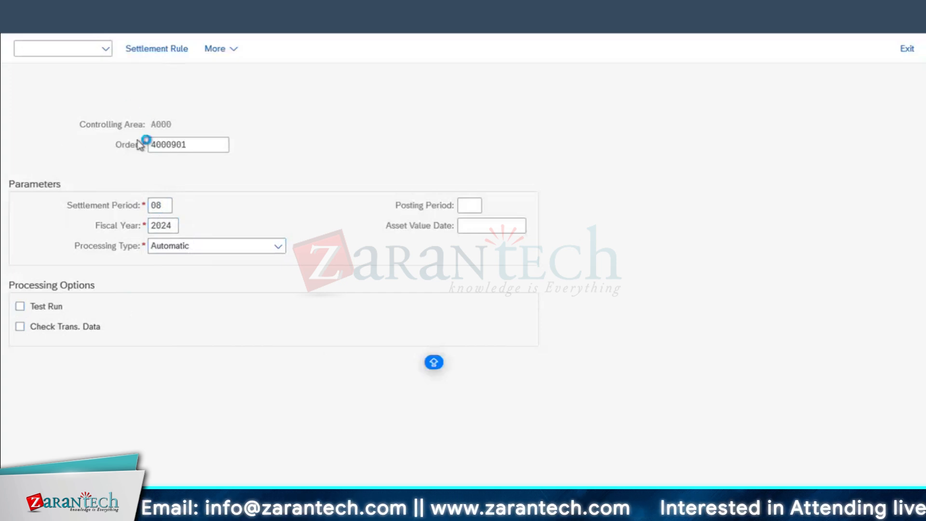
pyautogui.click(131, 48)
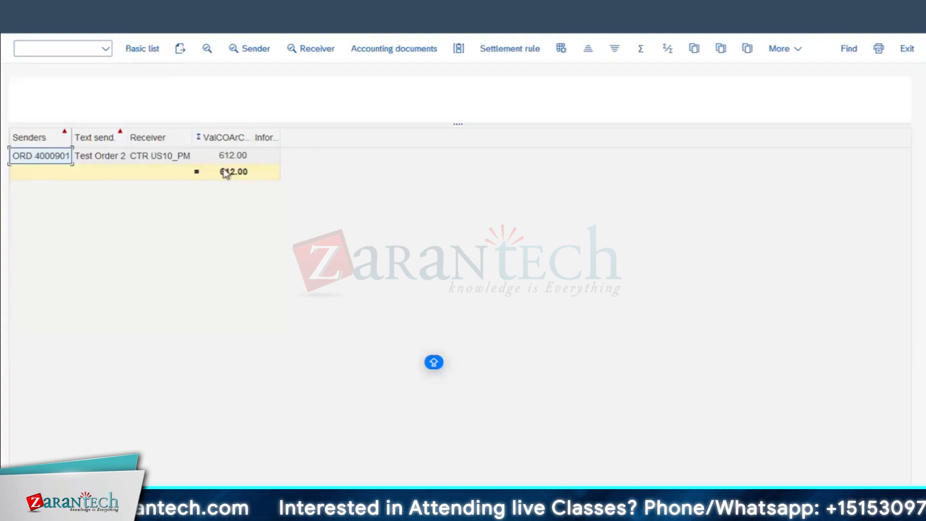
# Verify the 612.00 total to receiver CTR US10_PM, then go back twice to the KO88 entry screen
pyautogui.click(223, 172)
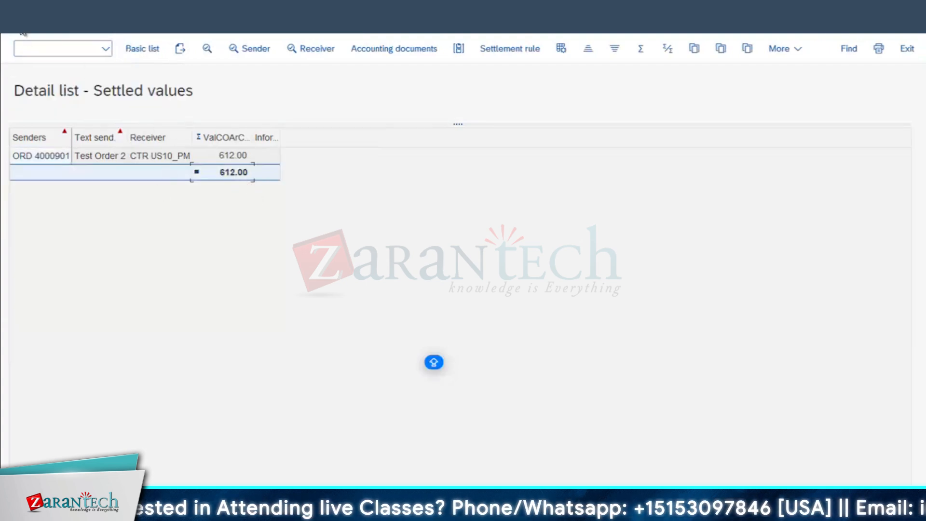
pyautogui.click(161, 158)
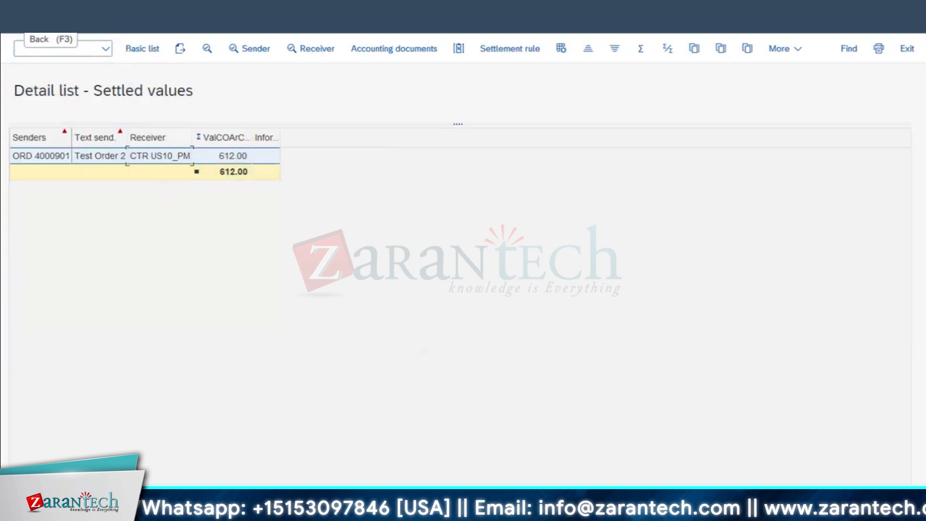
pyautogui.click(16, 25)
pyautogui.click(16, 25)
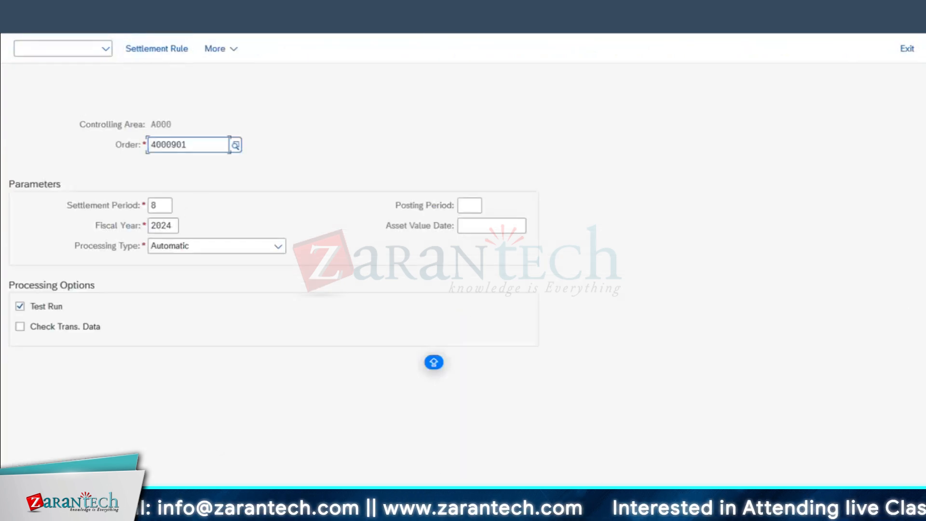
pyautogui.click(748, 454)
pyautogui.click(157, 50)
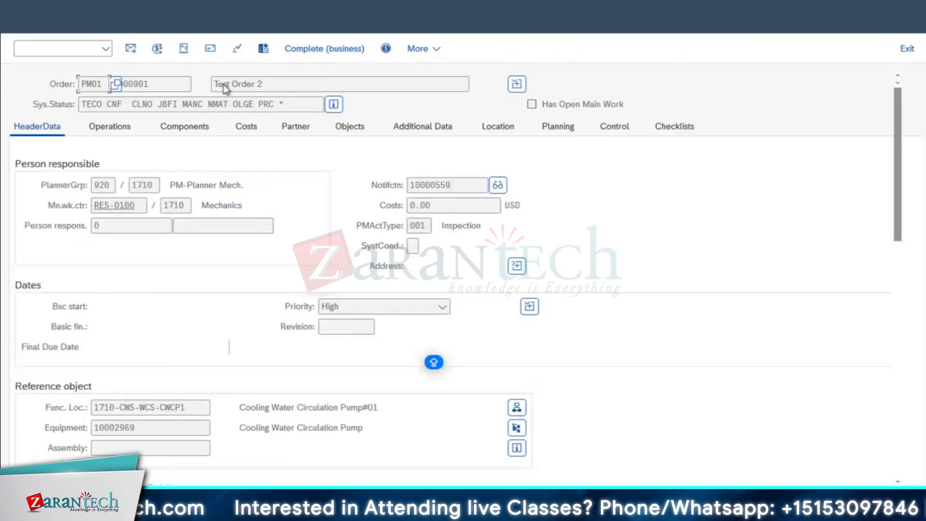
pyautogui.click(157, 48)
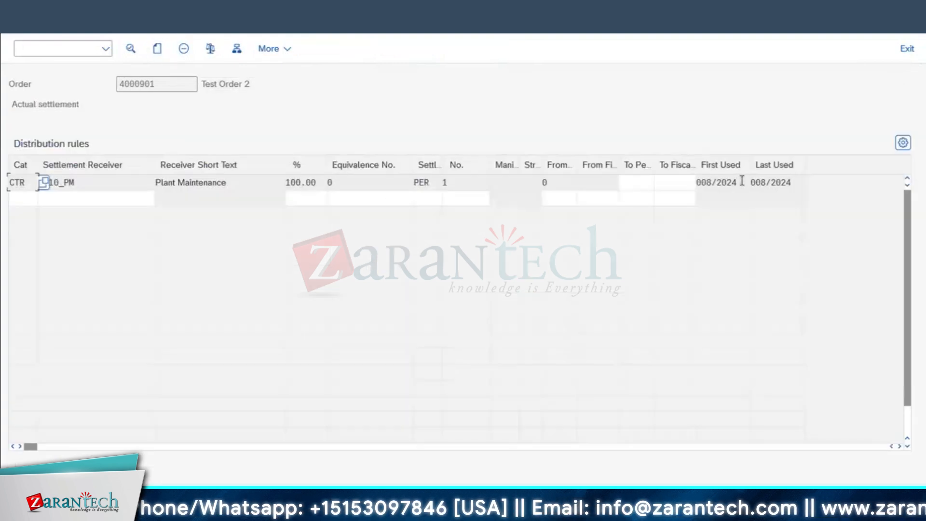
pyautogui.moveTo(796, 182); pyautogui.dragTo(249, 161)
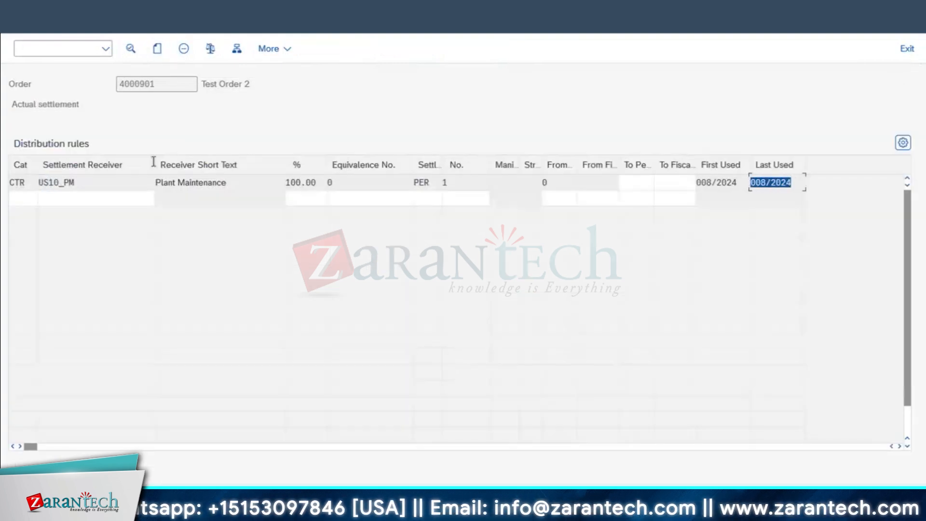
pyautogui.click(28, 186)
pyautogui.click(719, 183)
pyautogui.moveTo(808, 184); pyautogui.dragTo(750, 184)
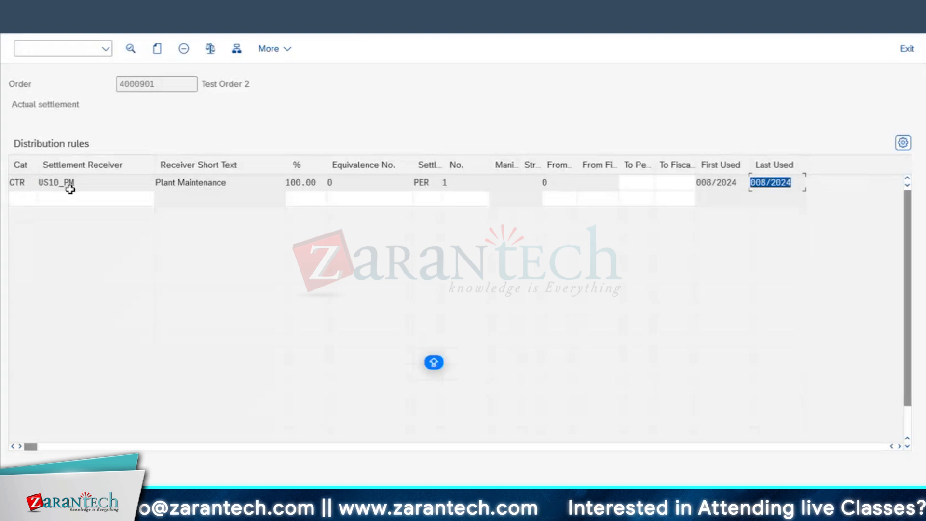
pyautogui.click(28, 185)
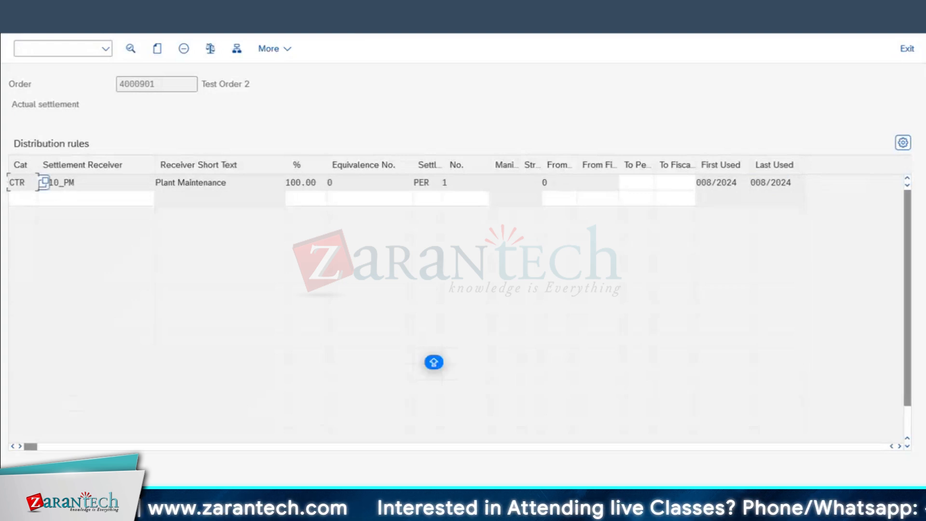
pyautogui.moveTo(715, 503)
pyautogui.click(871, 477)
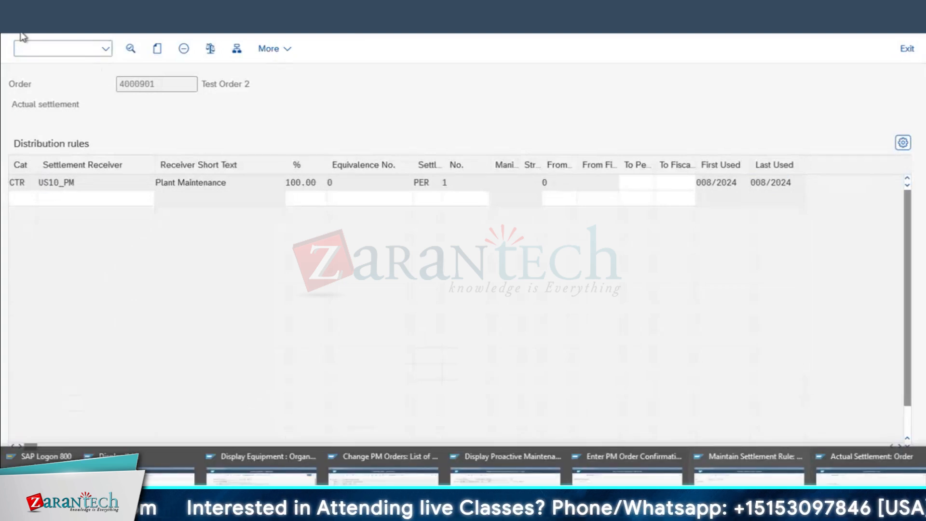
pyautogui.click(22, 36)
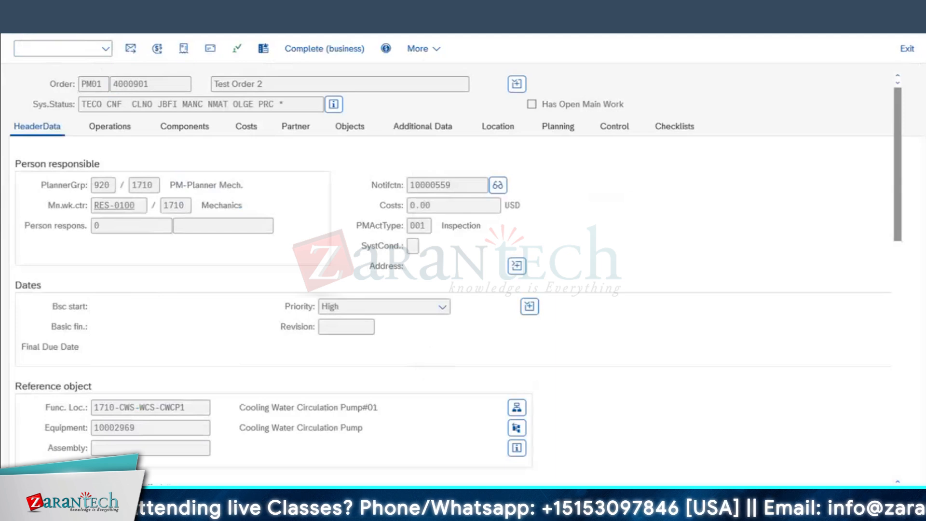
pyautogui.click(23, 29)
# Reverse order 4000901's 8/2024 settlement as a live run and show the detailed list of settled values
pyautogui.moveTo(714, 504)
pyautogui.click(863, 463)
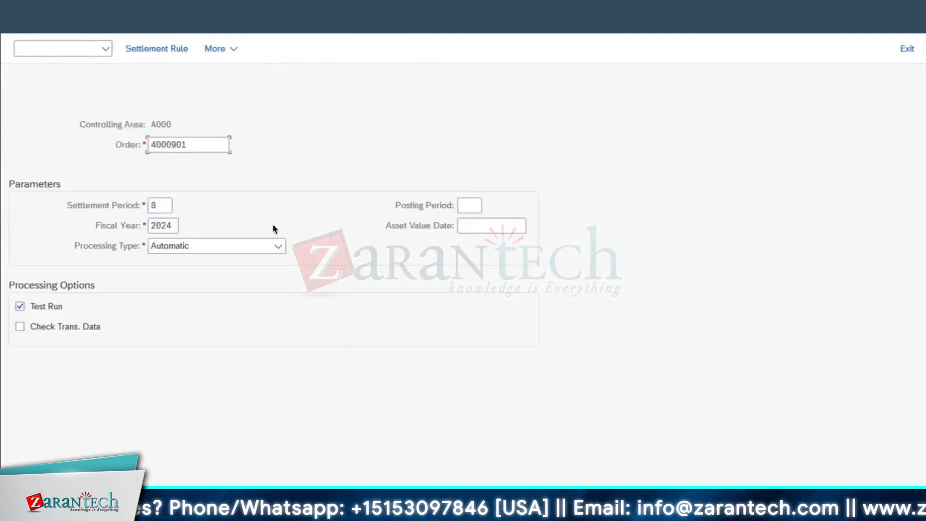
pyautogui.click(40, 308)
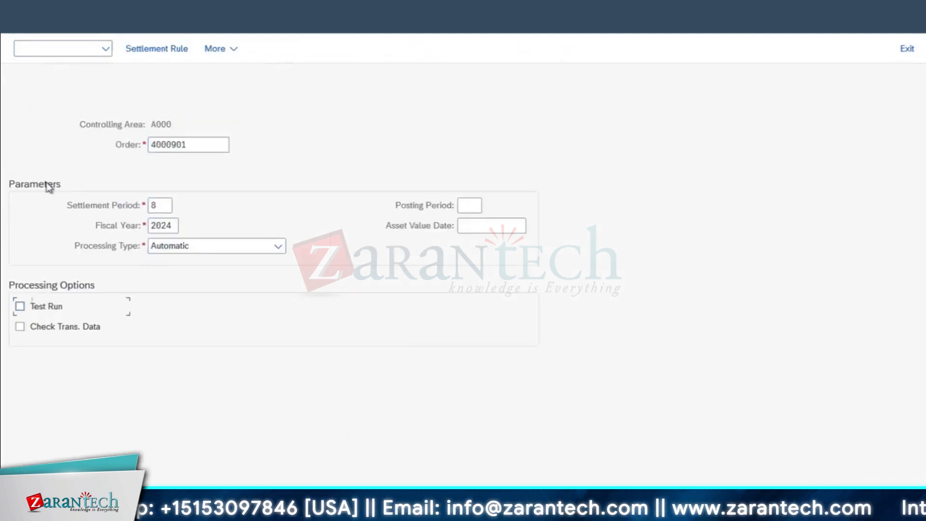
pyautogui.click(57, 48)
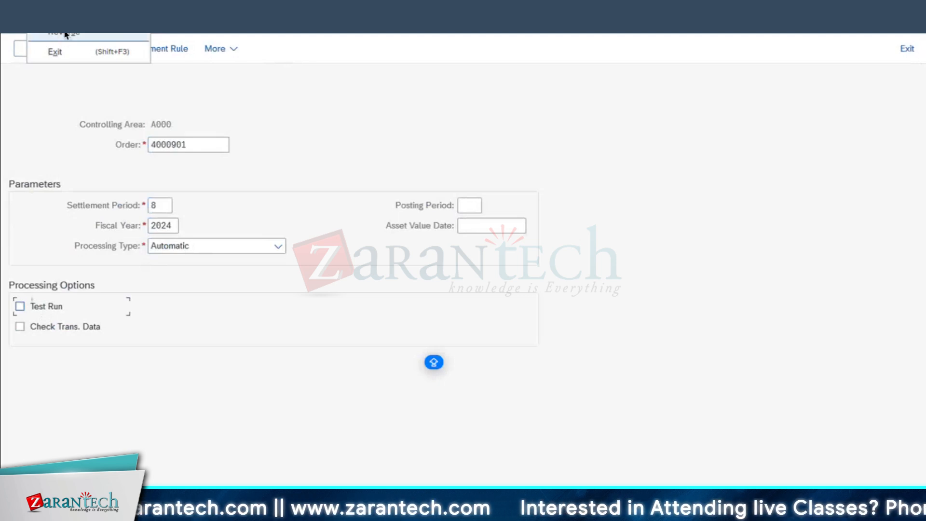
pyautogui.click(65, 34)
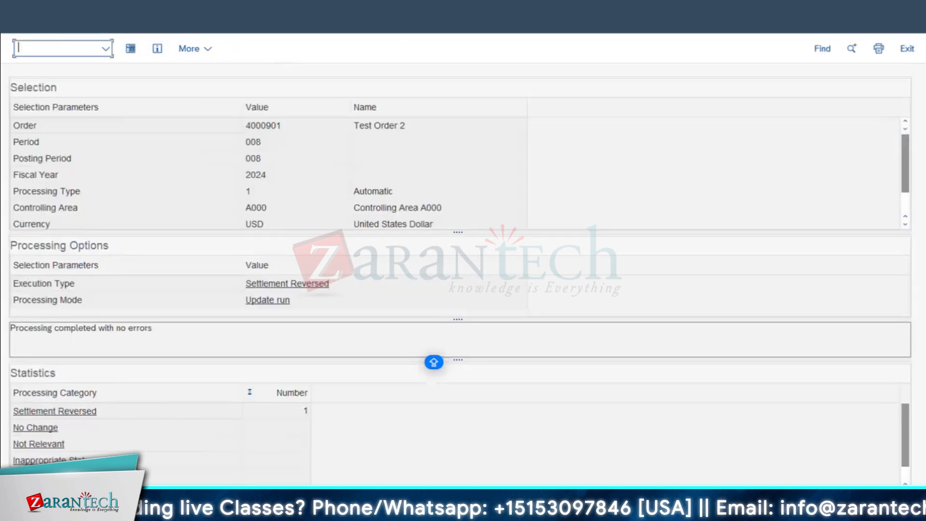
pyautogui.press('Return')
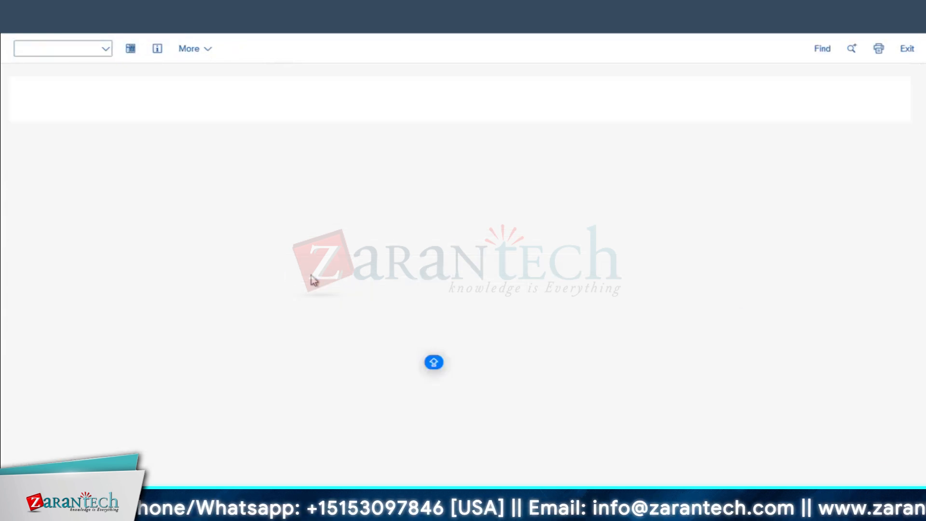
pyautogui.click(376, 514)
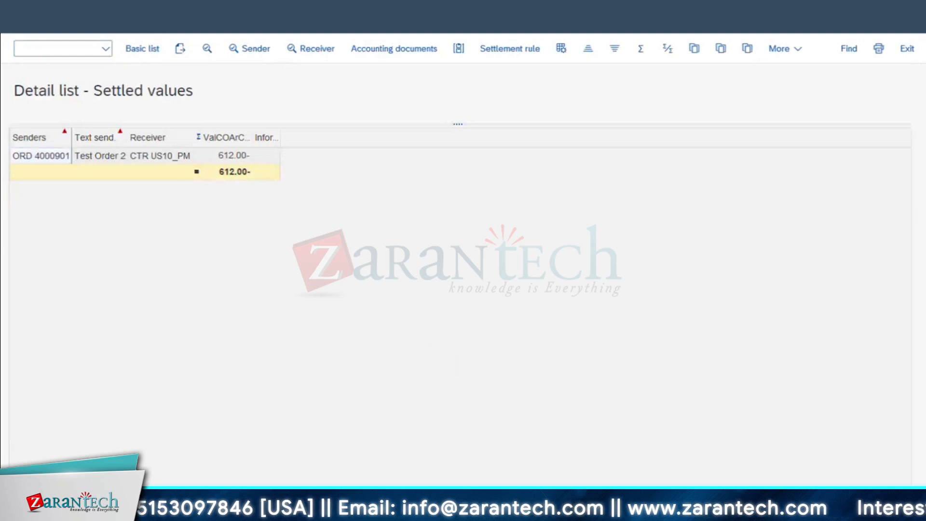
# In the Change Order session, open order 4000901's header data
pyautogui.click(749, 477)
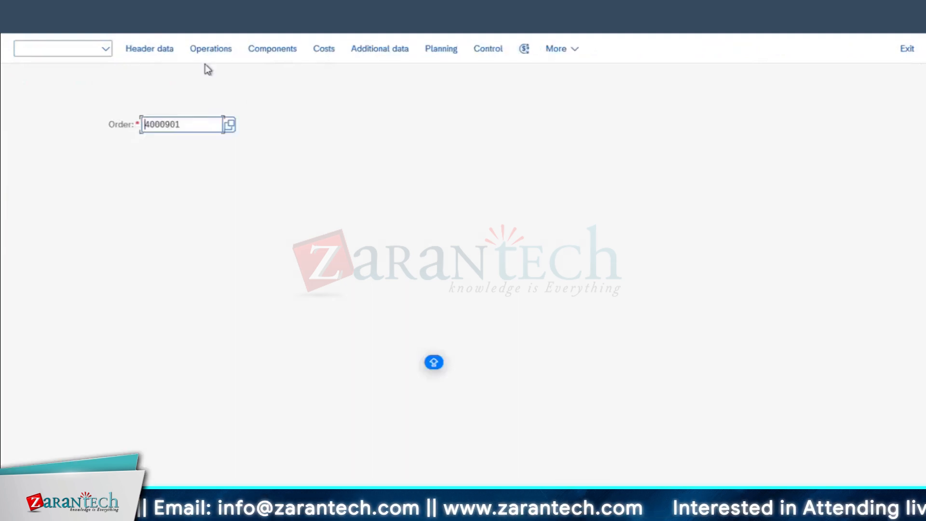
pyautogui.click(149, 51)
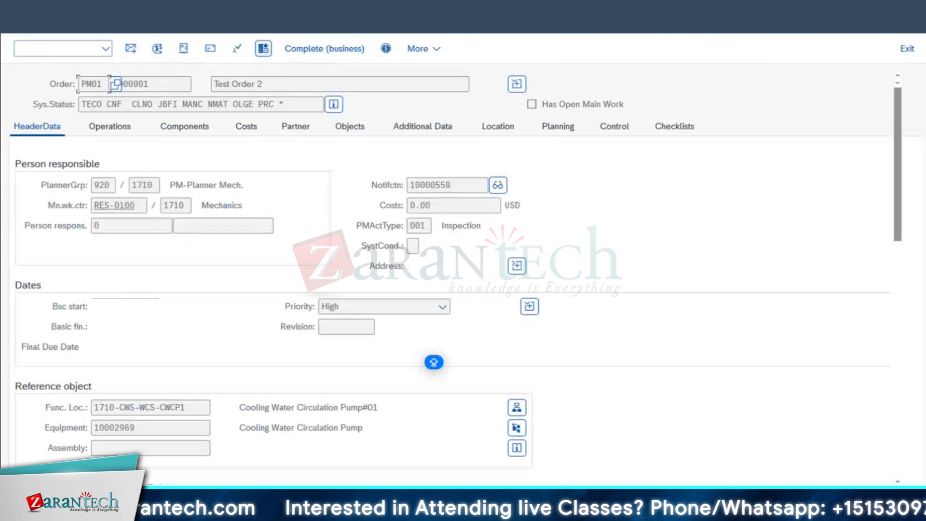
pyautogui.click(192, 26)
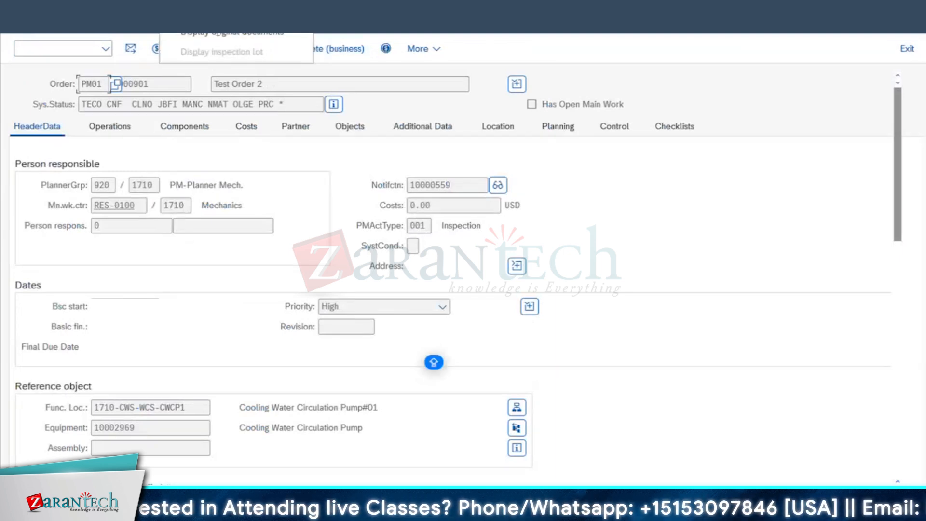
pyautogui.moveTo(142, 26)
pyautogui.click(324, 184)
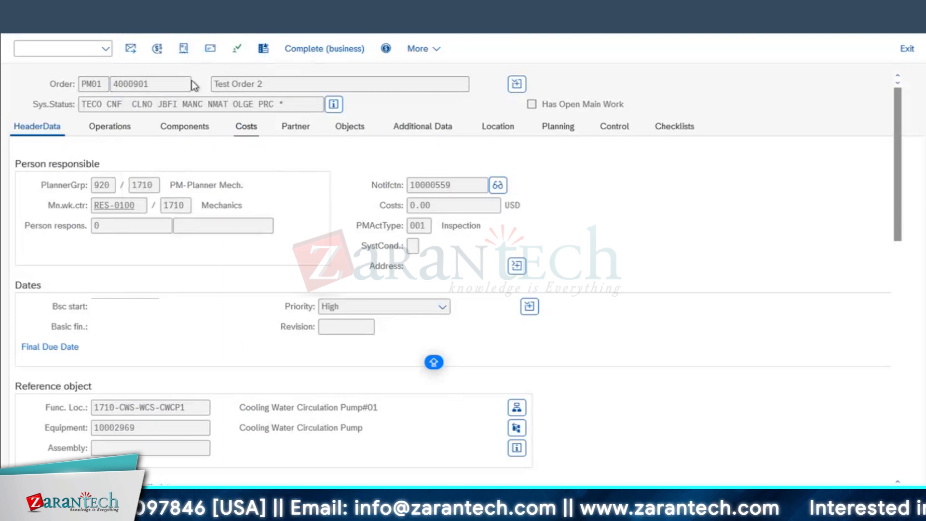
# Review the document flow with a widened Status column, then open maintenance order 4000901 from it
pyautogui.click(185, 49)
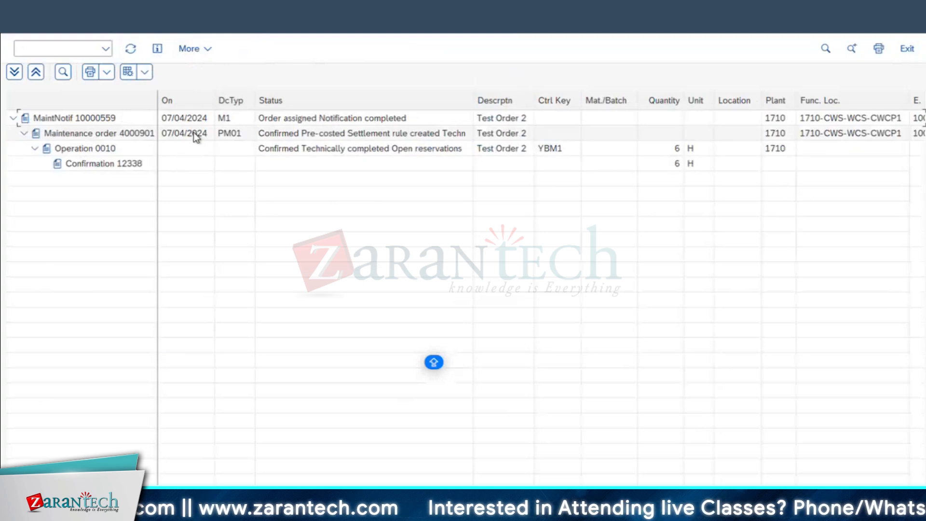
pyautogui.click(411, 147)
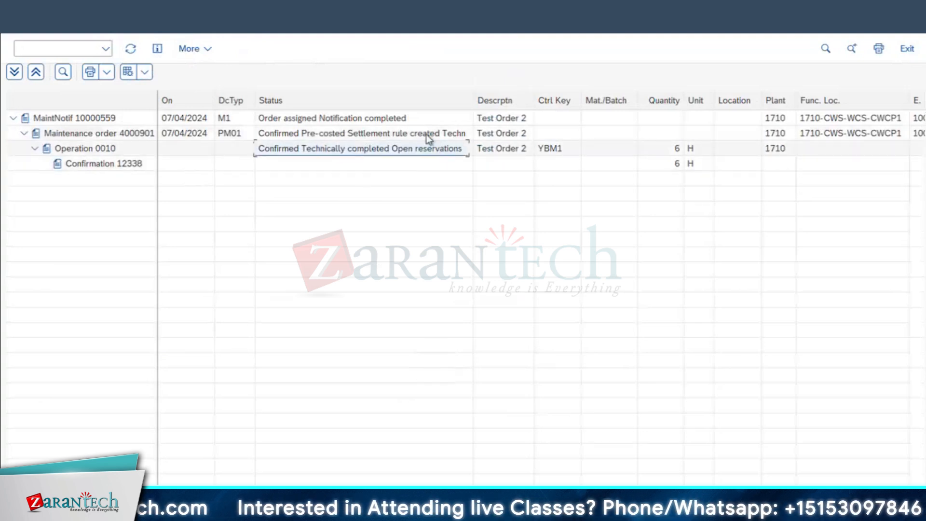
pyautogui.click(457, 130)
pyautogui.moveTo(474, 94); pyautogui.dragTo(561, 97)
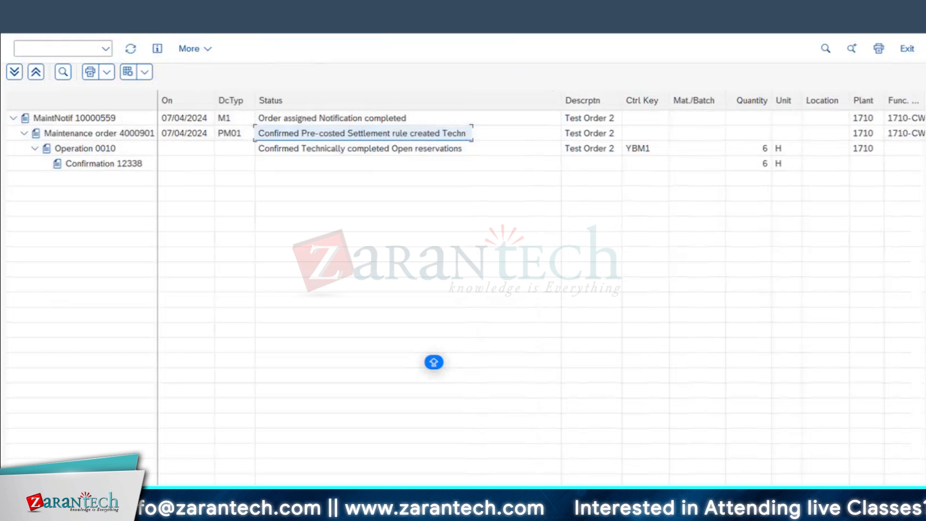
pyautogui.doubleClick(425, 133)
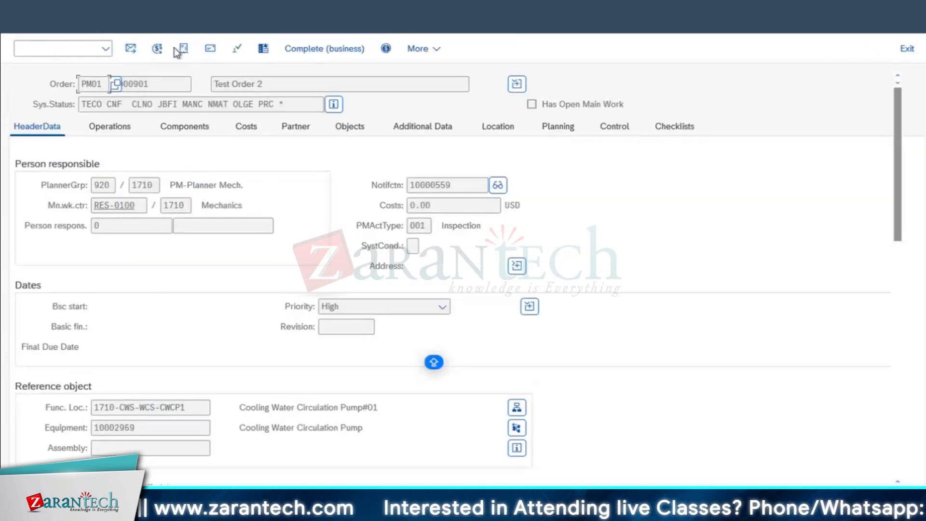
pyautogui.click(139, 17)
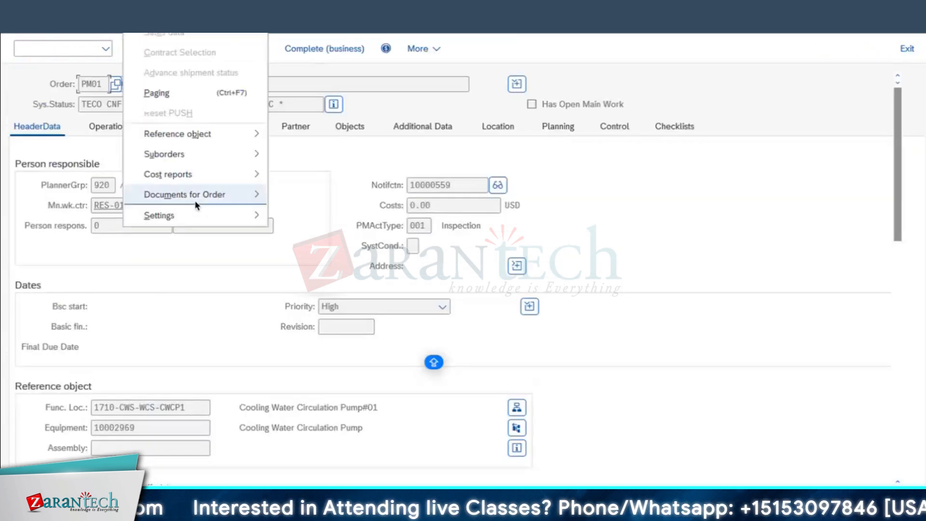
pyautogui.moveTo(196, 197)
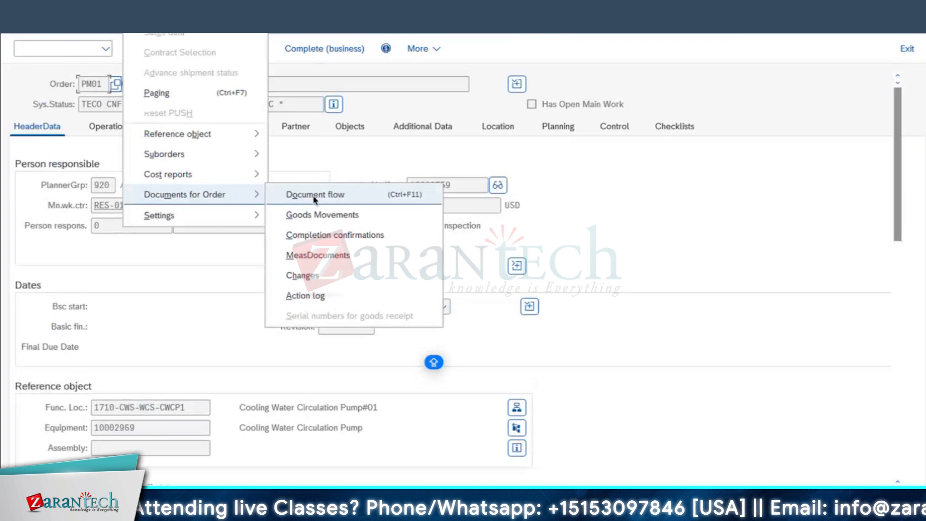
pyautogui.click(314, 276)
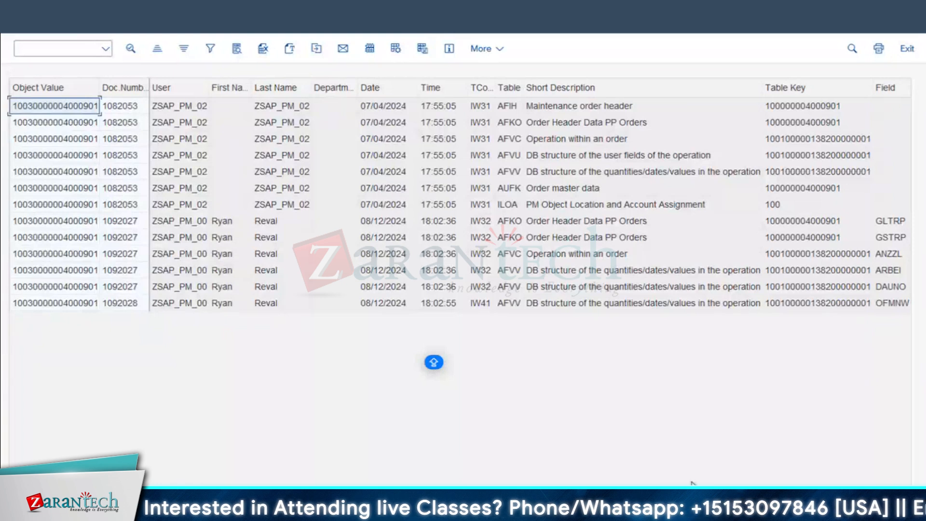
pyautogui.hscroll(5, 704, 373)
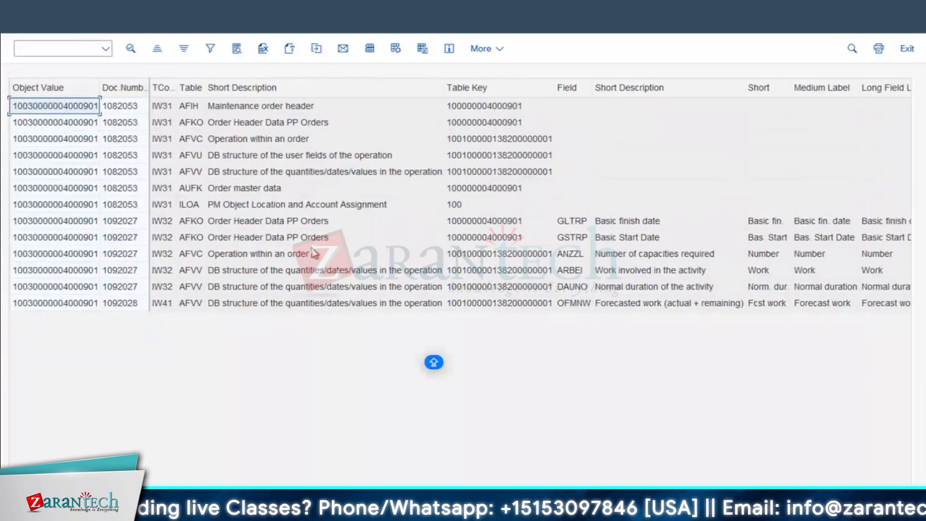
pyautogui.click(288, 223)
pyautogui.click(290, 203)
pyautogui.click(236, 187)
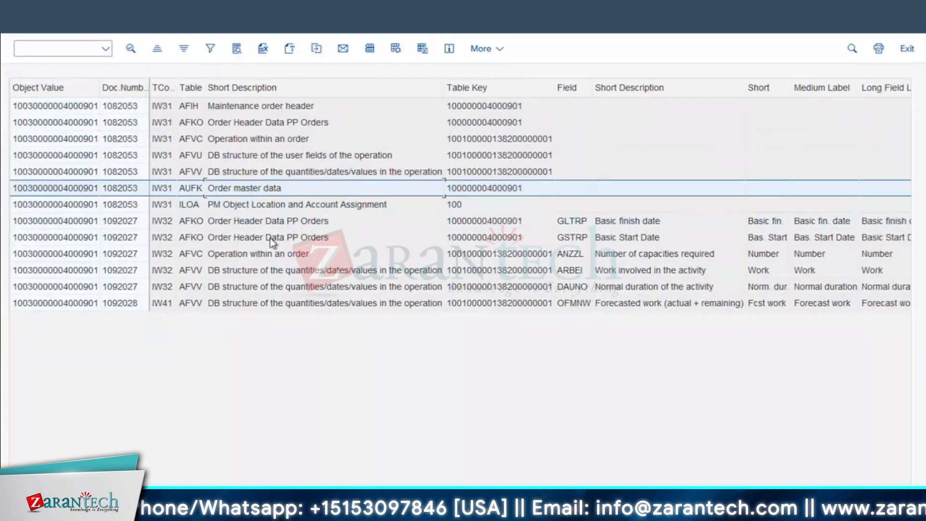
pyautogui.click(302, 302)
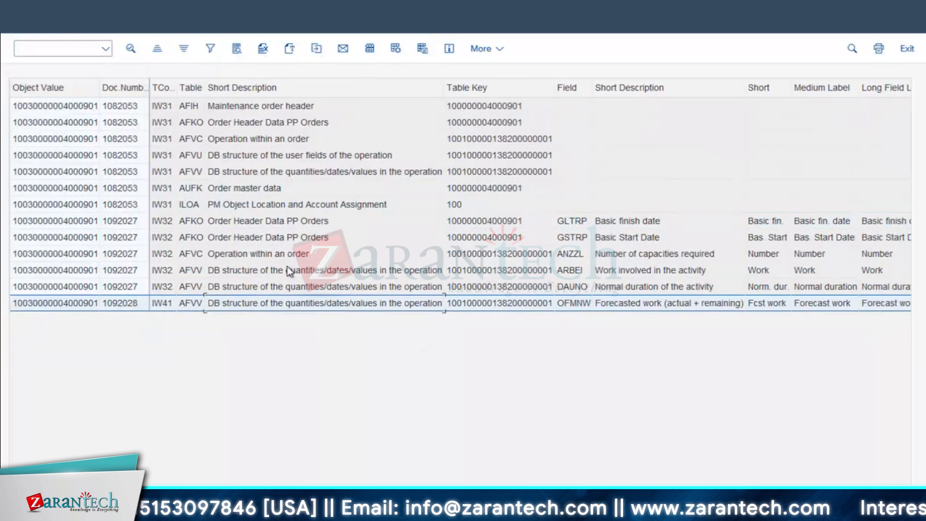
pyautogui.click(287, 270)
pyautogui.click(22, 18)
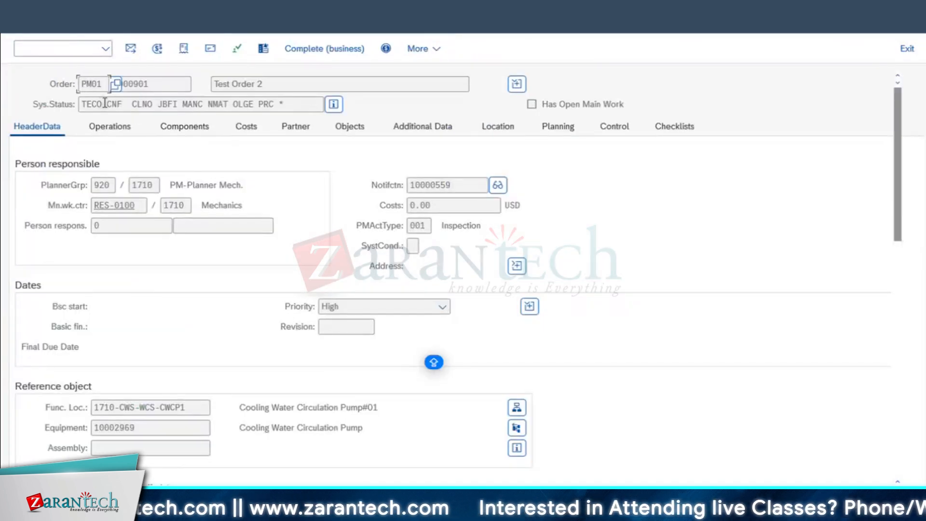
# Review the order's system status codes, including PRC, and its Test Order 2 description
pyautogui.moveTo(108, 104); pyautogui.dragTo(313, 110)
pyautogui.click(265, 107)
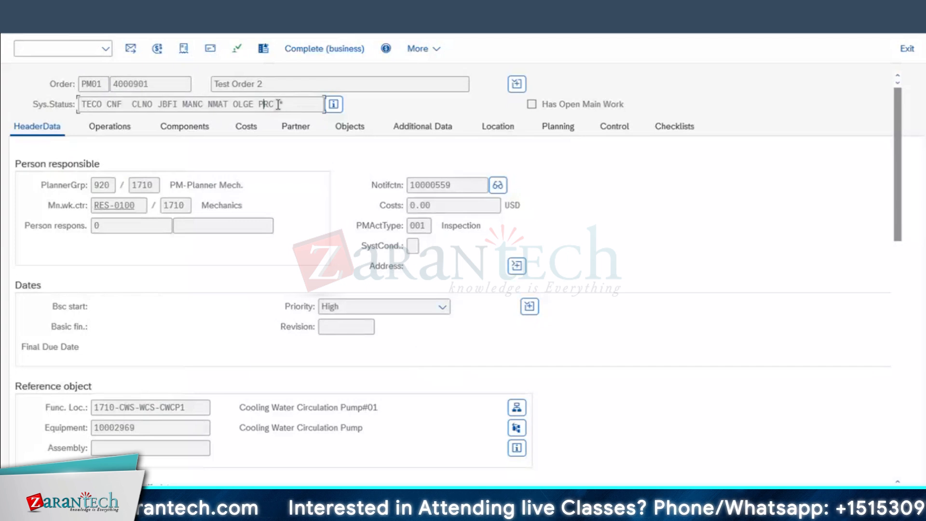
pyautogui.moveTo(131, 108); pyautogui.dragTo(58, 109)
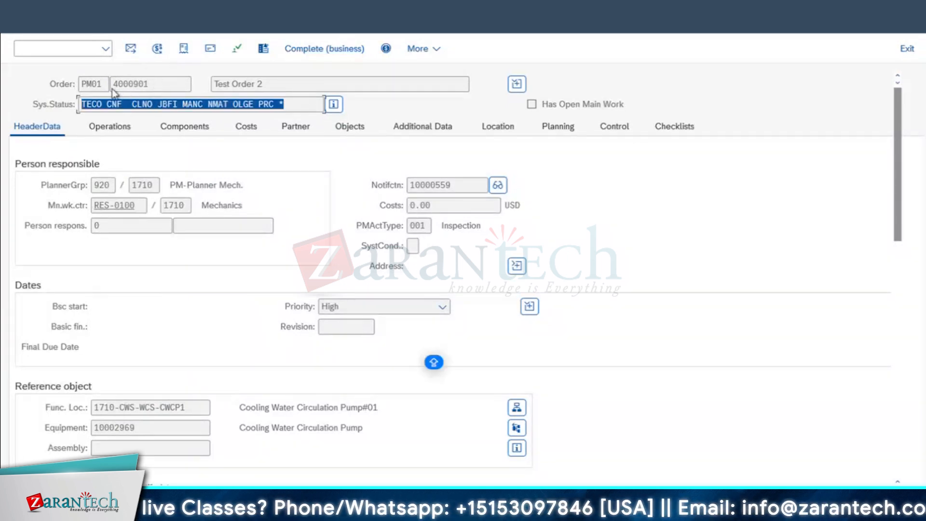
pyautogui.moveTo(272, 86); pyautogui.dragTo(138, 89)
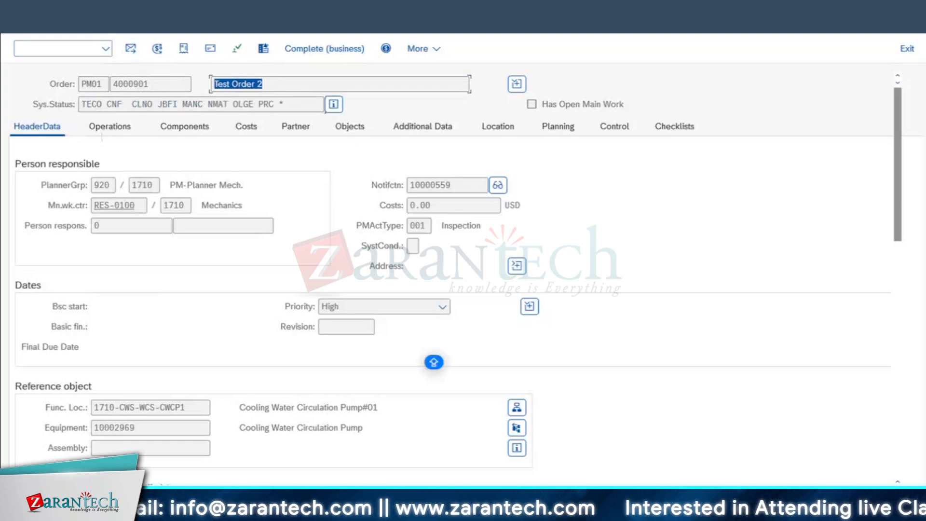
pyautogui.click(319, 196)
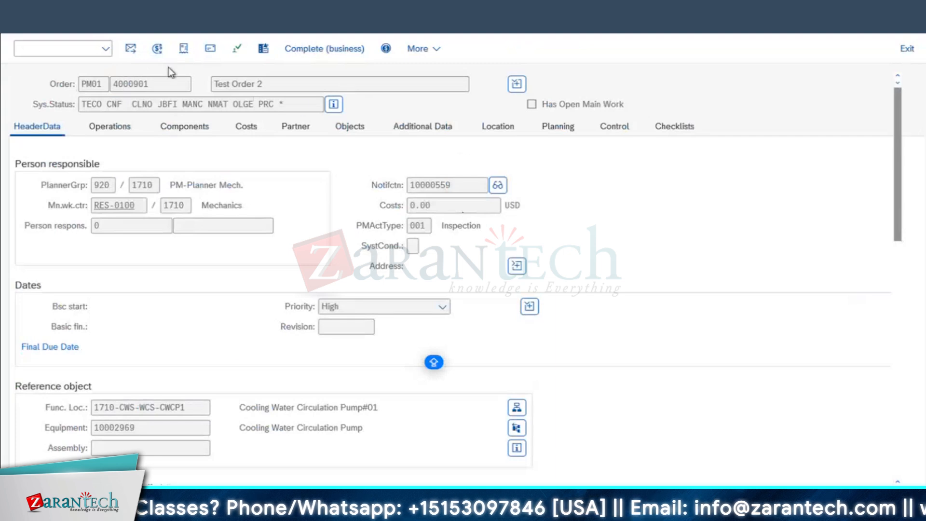
# Check the settlement rule's period and fiscal year fields, then go back twice to the order entry screen
pyautogui.click(166, 47)
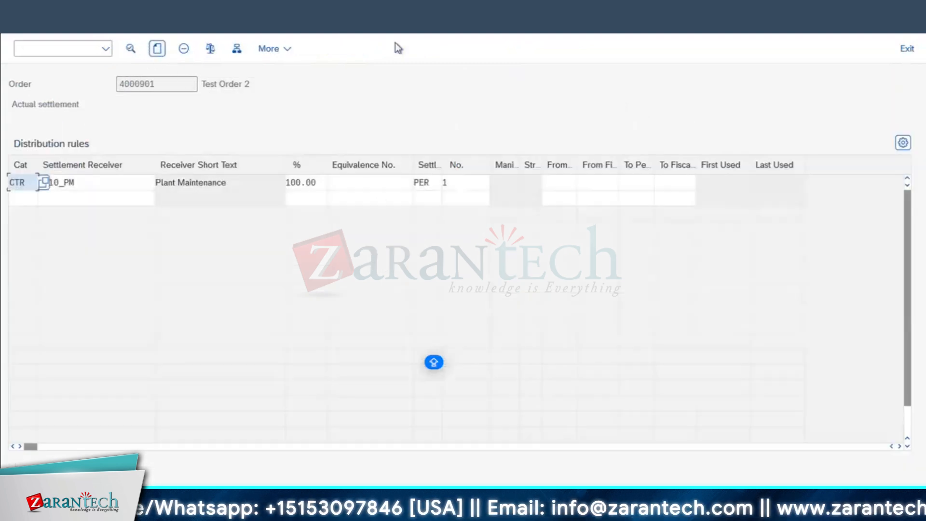
pyautogui.click(638, 181)
pyautogui.click(686, 182)
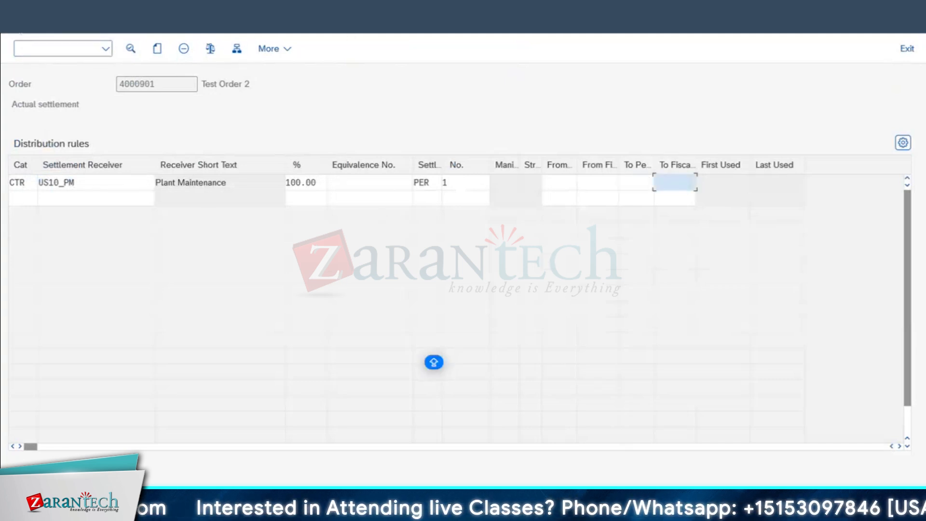
pyautogui.click(17, 22)
pyautogui.click(17, 22)
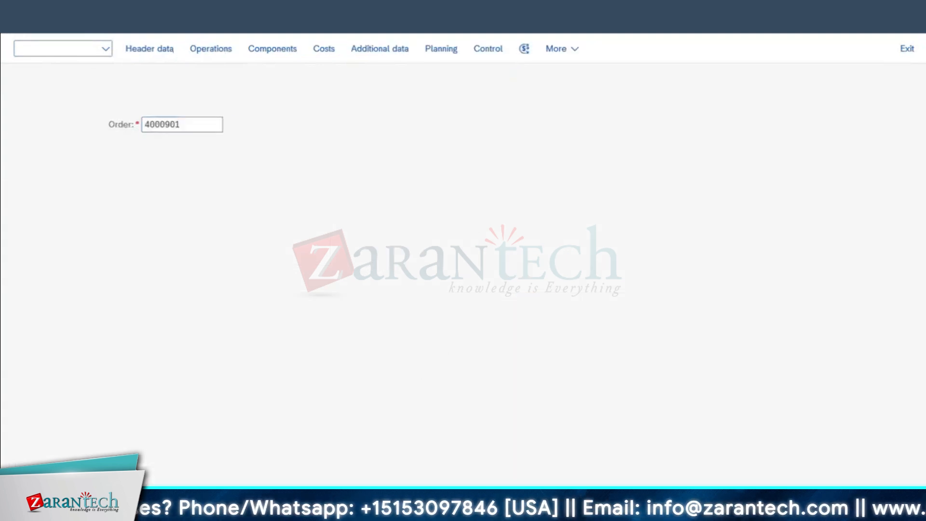
# Return to SAP Easy Access and reopen order 4000901 with IW32
pyautogui.click(17, 22)
pyautogui.click(270, 517)
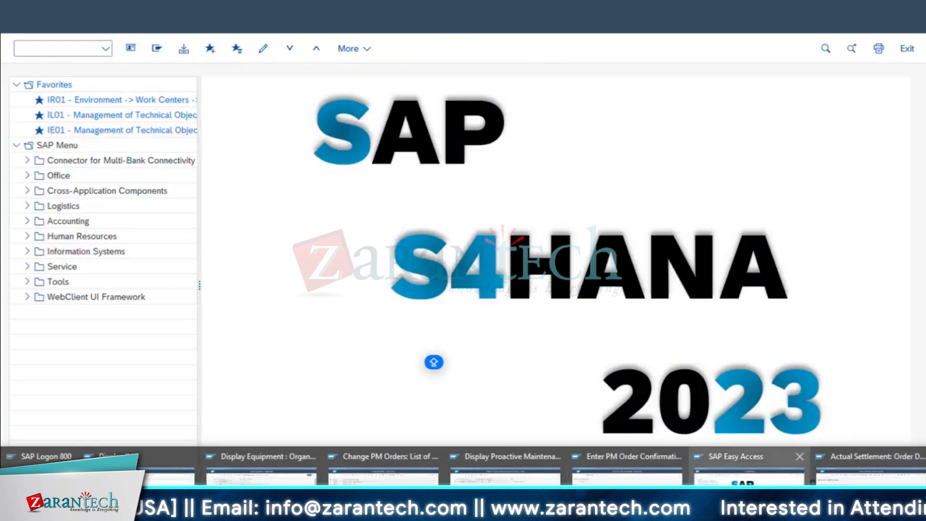
pyautogui.click(771, 485)
pyautogui.write('IW32')
pyautogui.press('Return')
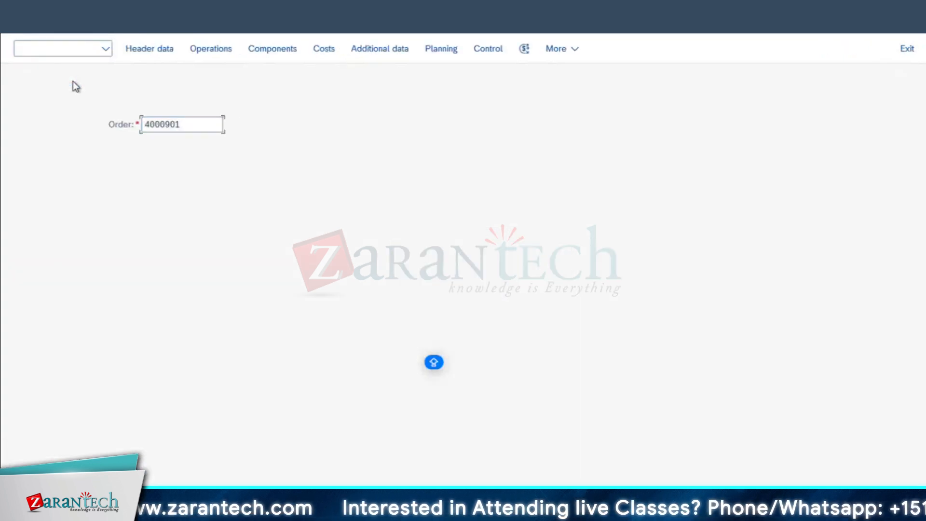
pyautogui.press('Return')
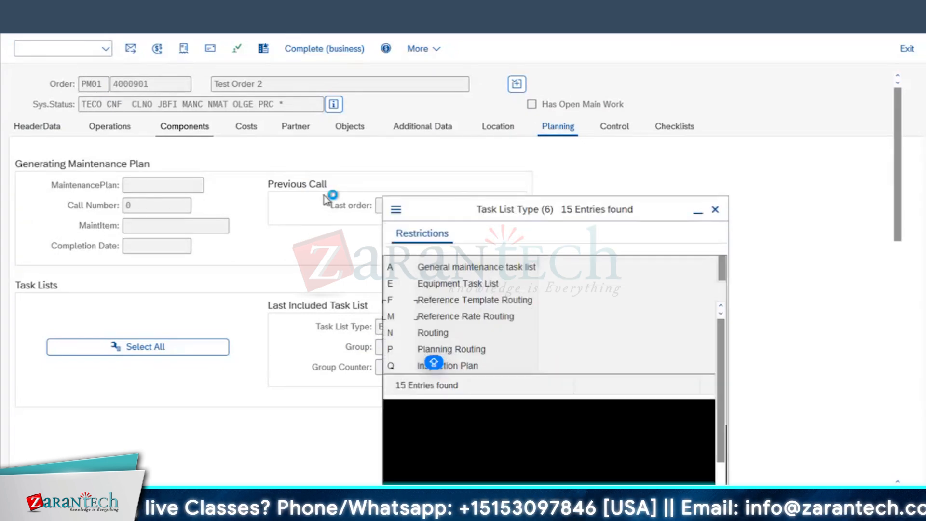
# Pick E (Equipment Task List) as the task list type and close the choices popup
pyautogui.moveTo(504, 212); pyautogui.dragTo(533, 159)
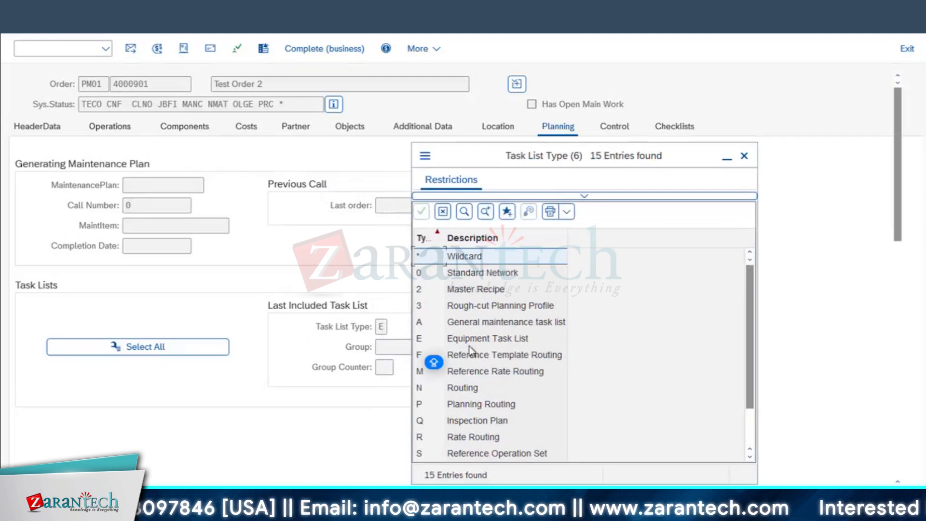
pyautogui.scroll(-3, 471, 351)
pyautogui.click(465, 291)
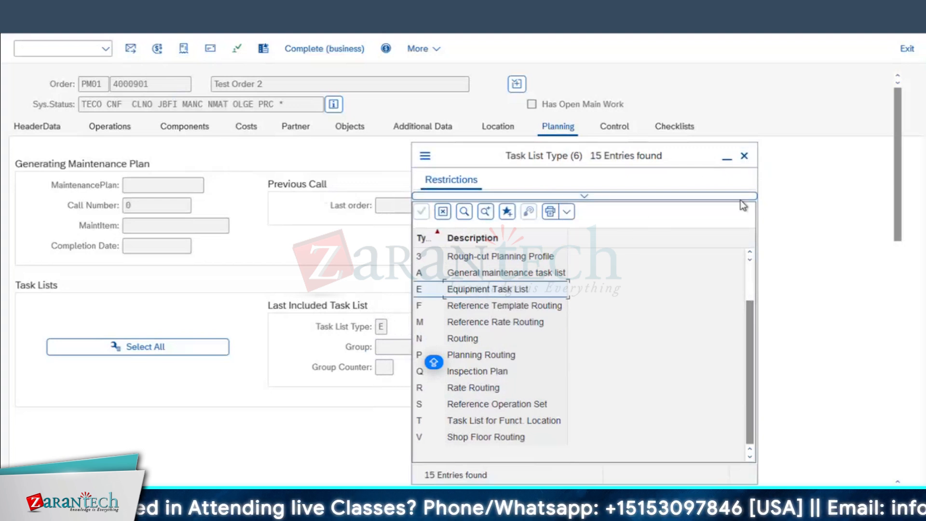
pyautogui.click(744, 156)
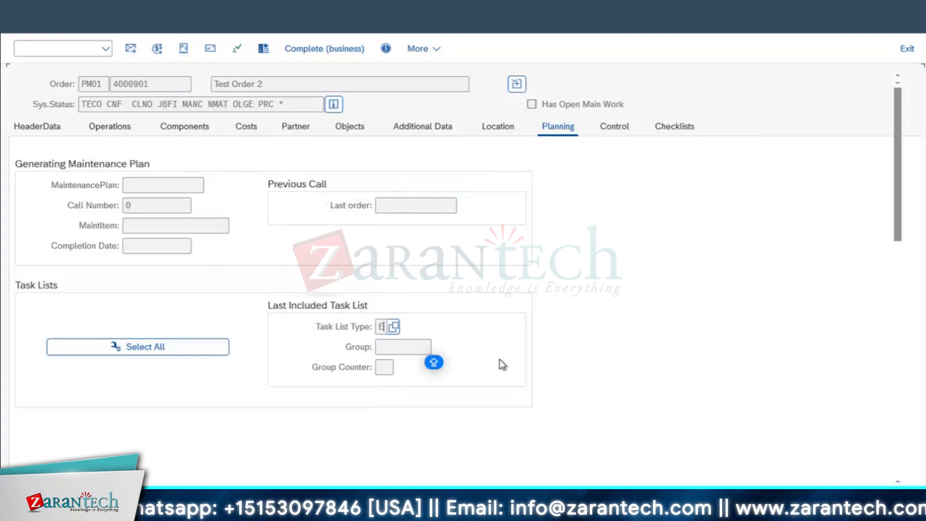
pyautogui.doubleClick(384, 327)
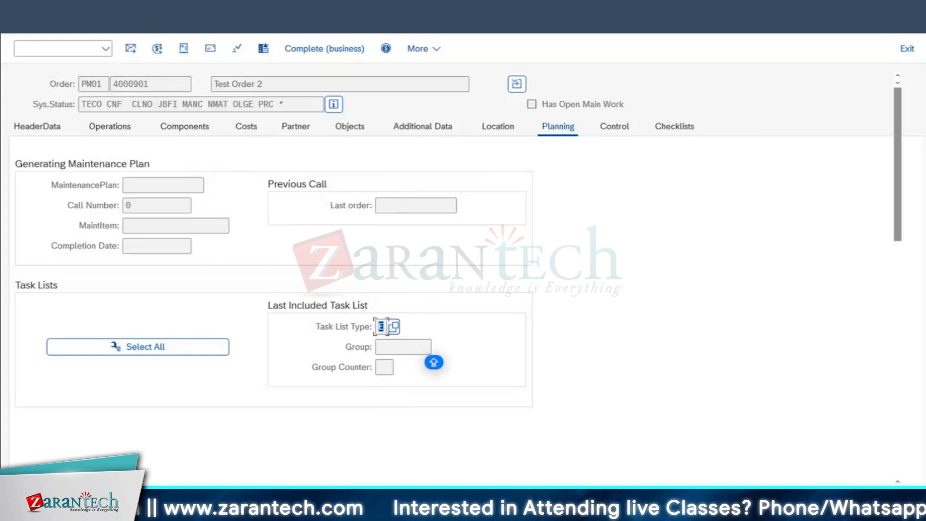
pyautogui.click(136, 18)
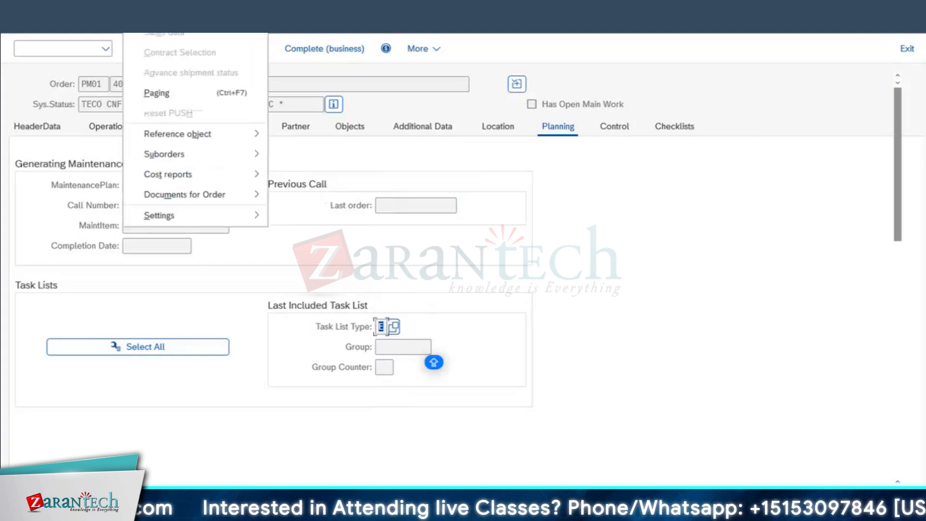
pyautogui.moveTo(192, 12)
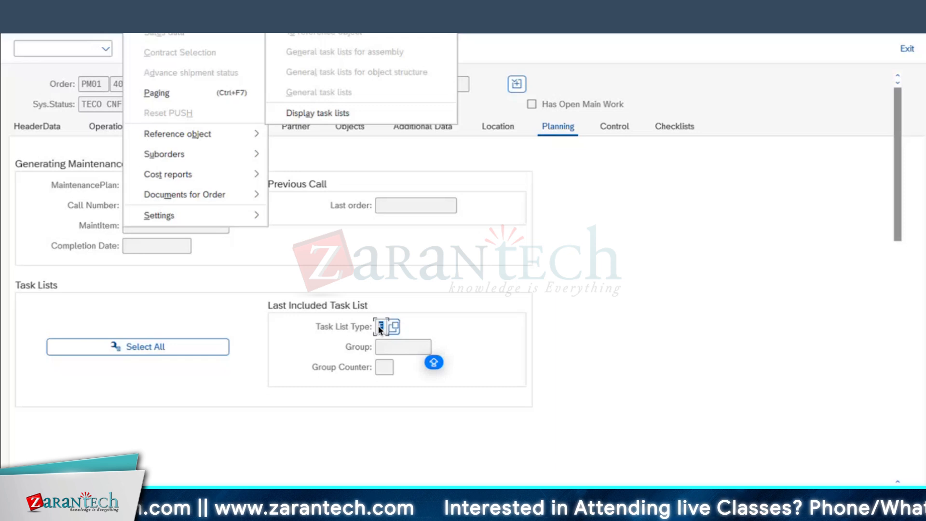
pyautogui.click(646, 248)
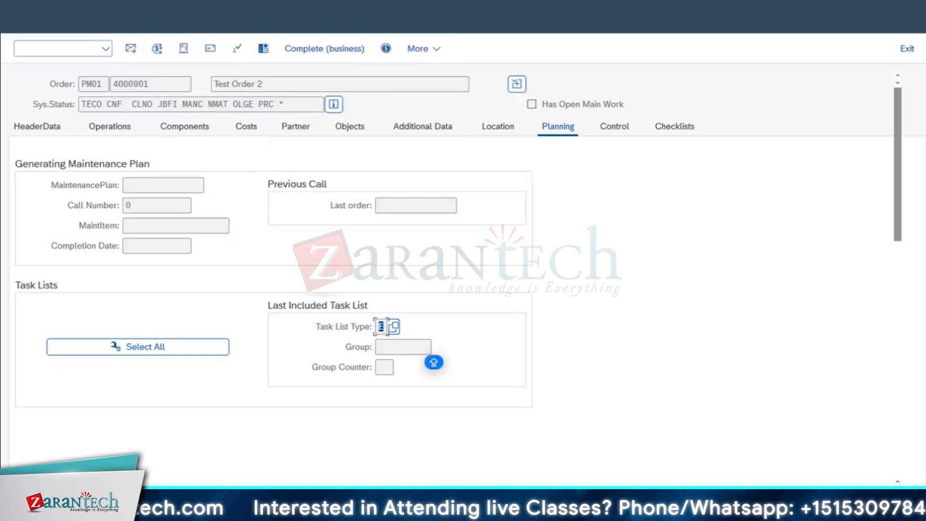
# Save order 4001069 with no changes, dismiss the message, and return to the launchpad home page
pyautogui.press('F3')
pyautogui.press('F3')
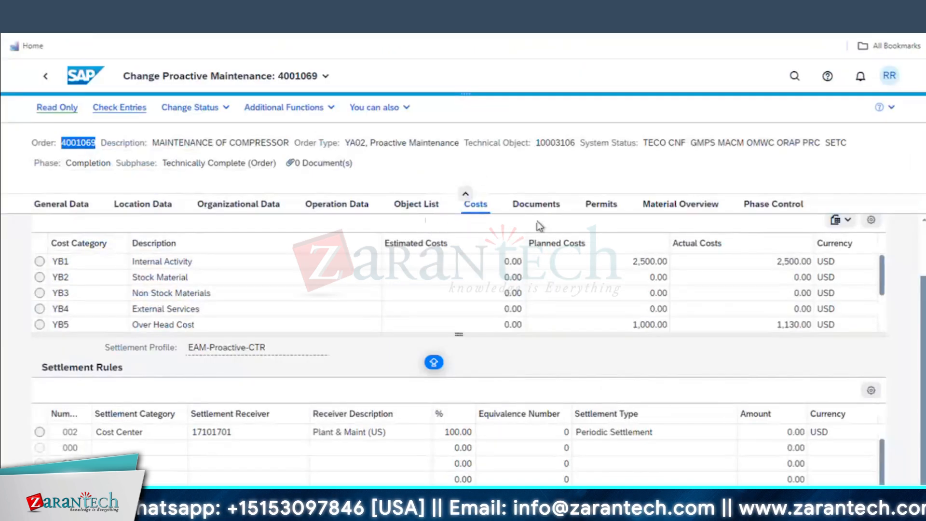
pyautogui.click(851, 504)
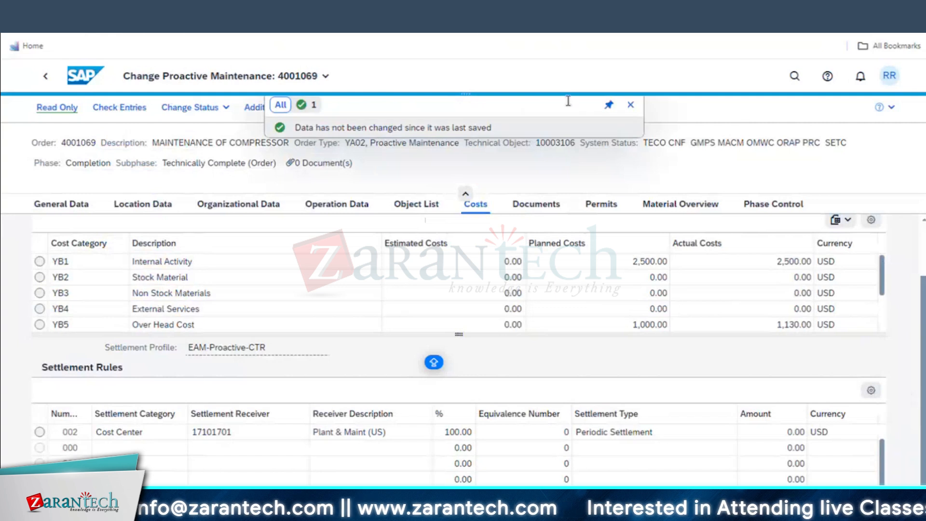
pyautogui.click(630, 105)
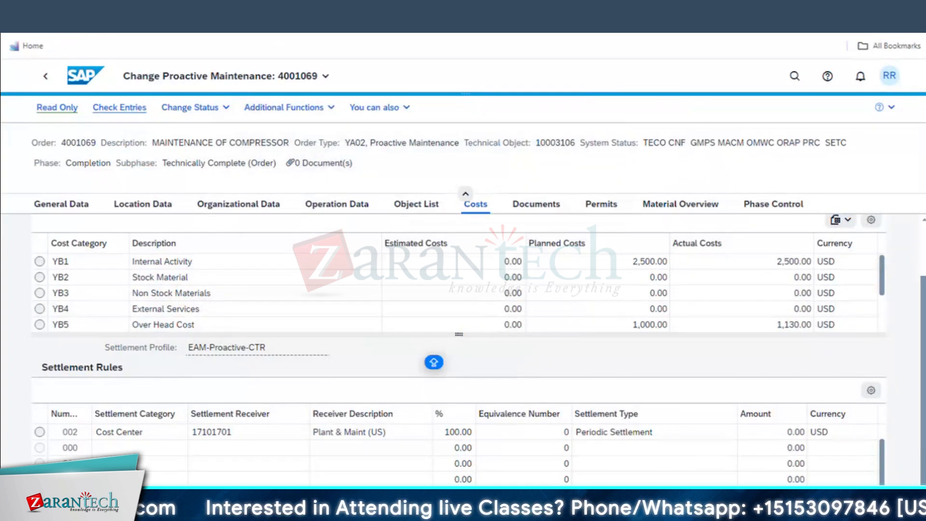
pyautogui.hotkey('ctrl', 'Tab')
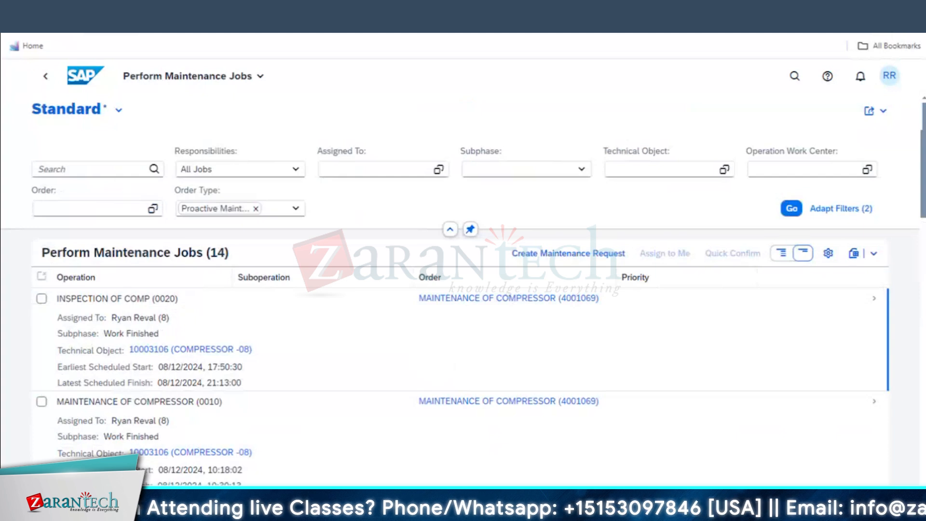
pyautogui.hotkey('ctrl', 'Tab')
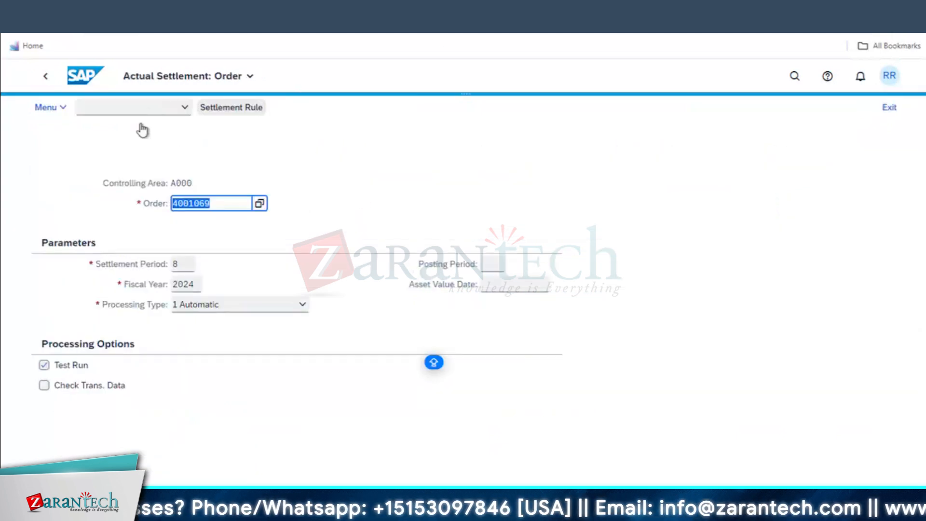
pyautogui.click(96, 78)
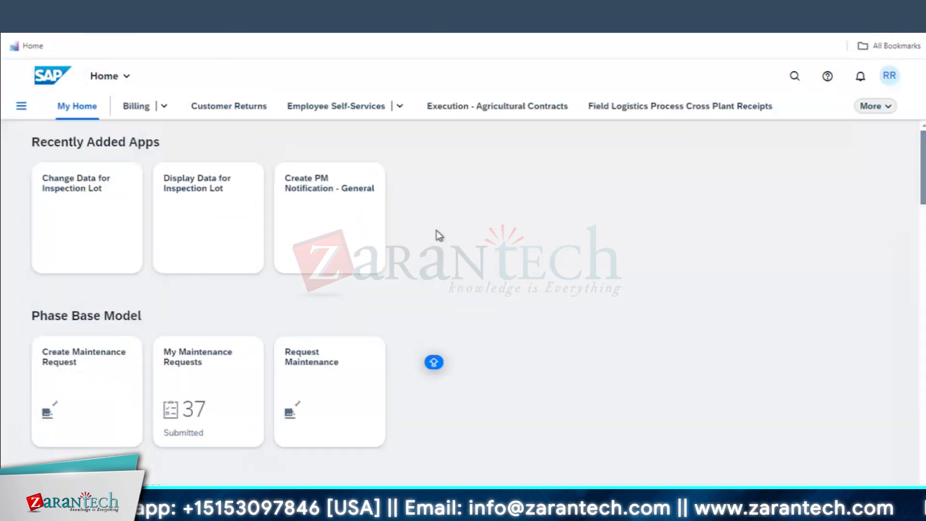
# Search apps for 'DOCUMENT MANAGEMENT', then 'DOCUMENT CREATION'
pyautogui.click(794, 77)
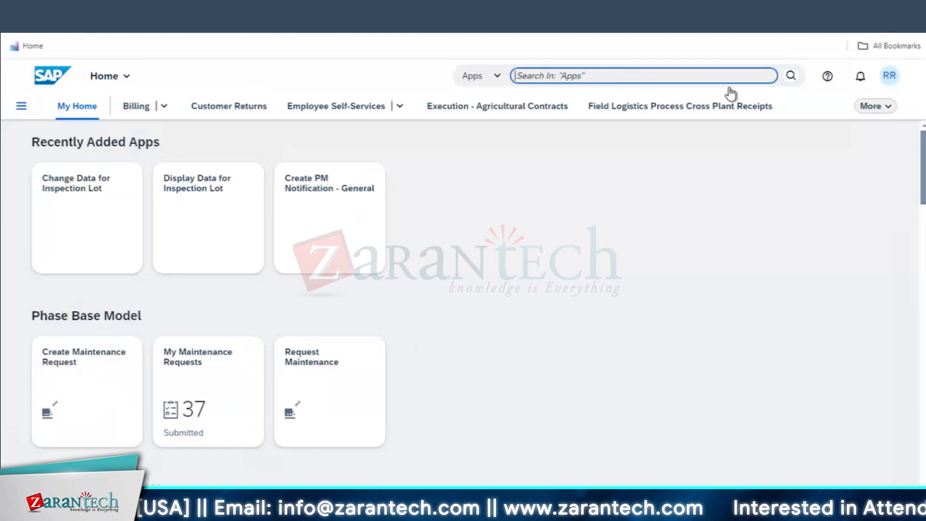
pyautogui.write('DC')
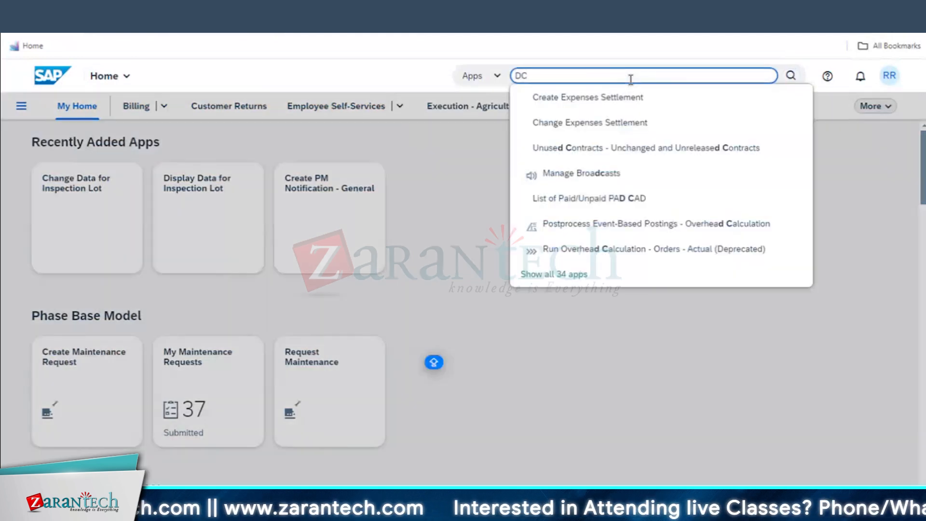
pyautogui.press('BackSpace')
pyautogui.write('OCUMENT')
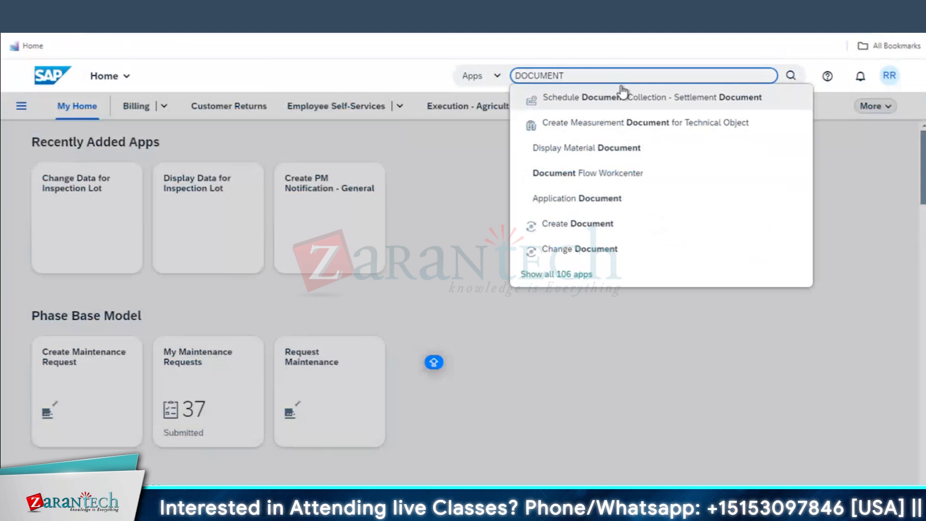
pyautogui.write(' MANAGEMENT')
pyautogui.moveTo(568, 76); pyautogui.dragTo(629, 76)
pyautogui.write('CREATION')
# Try 'DOCUMENT MANAGEMENT' and 'DOCUMENT INFO', then clear the search and open the user account menu
pyautogui.doubleClick(630, 76)
pyautogui.press('BackSpace')
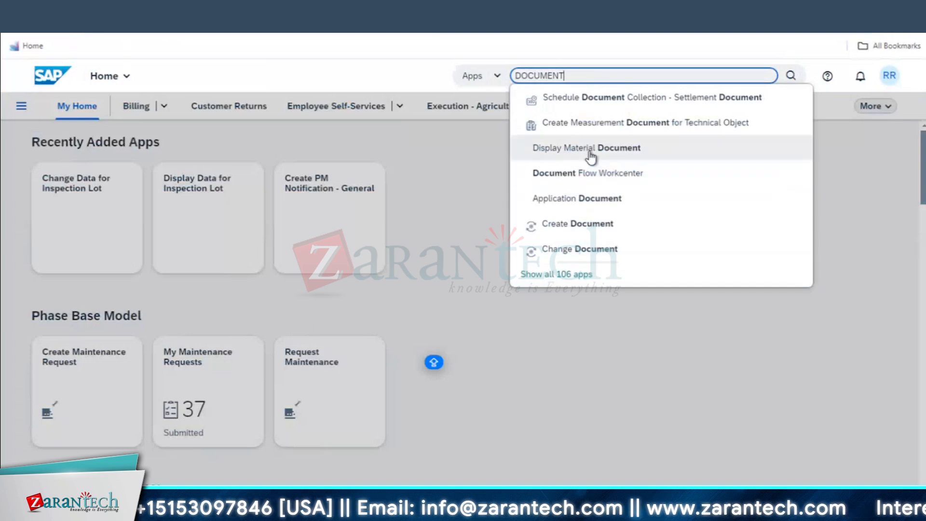
pyautogui.write('MANAGEMENT')
pyautogui.doubleClick(578, 75)
pyautogui.write('INFO')
pyautogui.moveTo(588, 76); pyautogui.dragTo(568, 77)
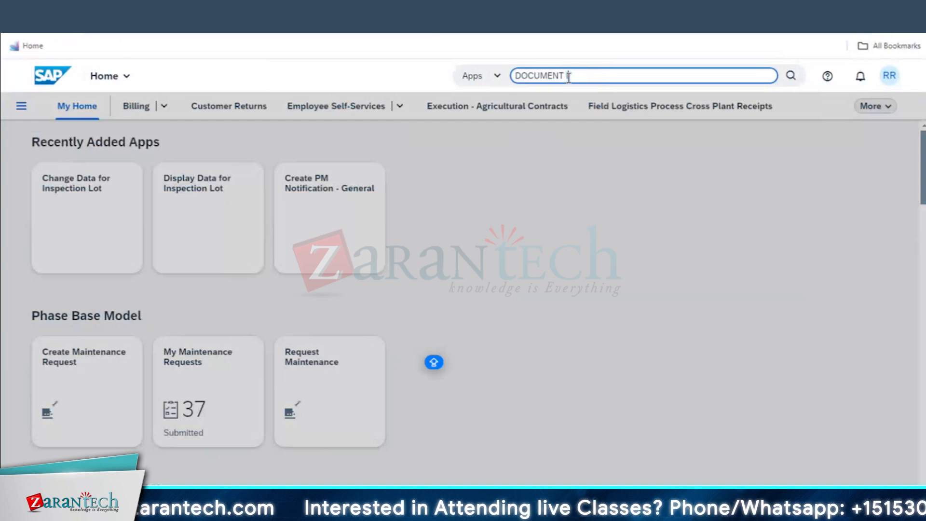
pyautogui.press('BackSpace')
pyautogui.press('BackSpace')
pyautogui.press('BackSpace')
pyautogui.press('BackSpace')
pyautogui.press('BackSpace')
pyautogui.press('BackSpace')
pyautogui.press('BackSpace')
pyautogui.press('BackSpace')
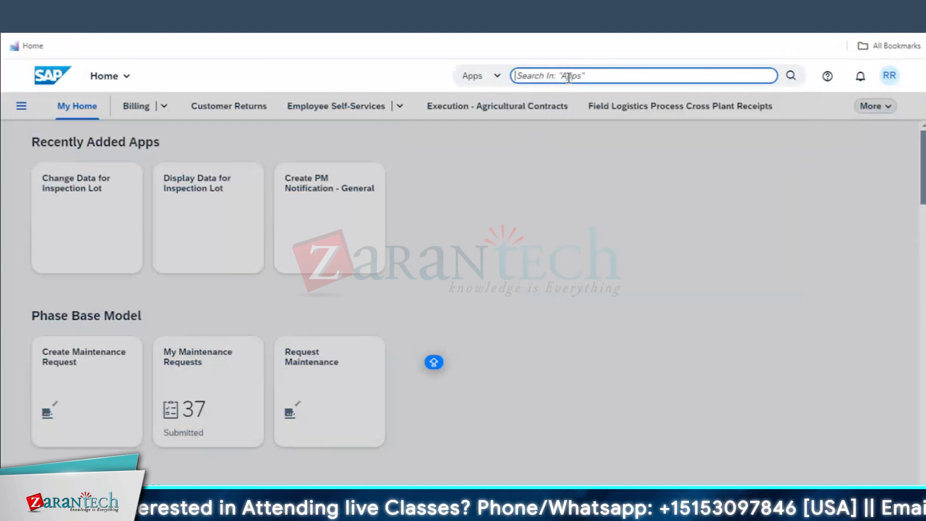
pyautogui.click(767, 137)
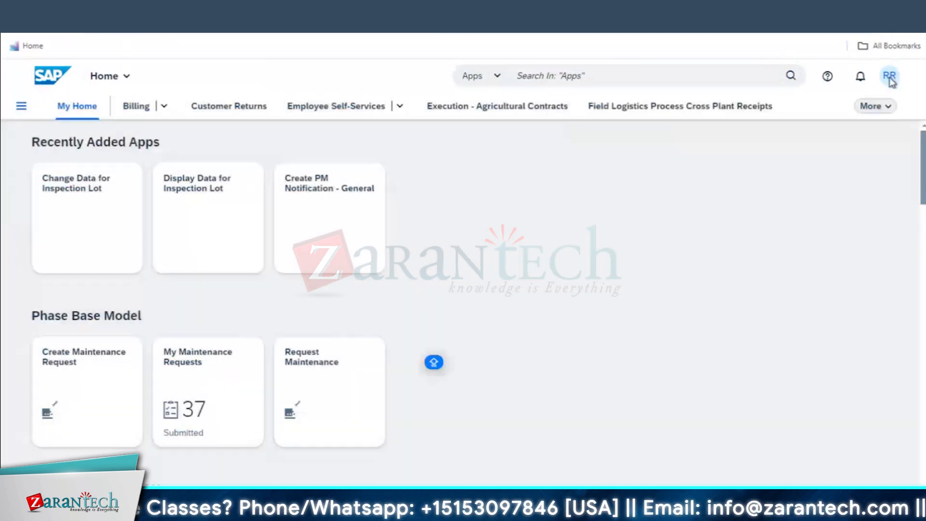
pyautogui.click(889, 77)
# From the App Finder's SAP Menu, search for CV01 and launch Create Document
pyautogui.click(847, 172)
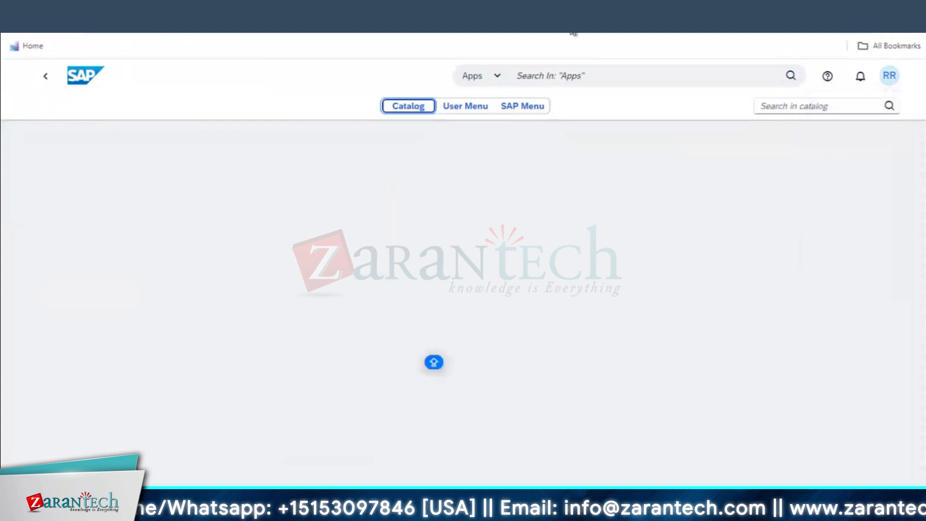
pyautogui.click(511, 108)
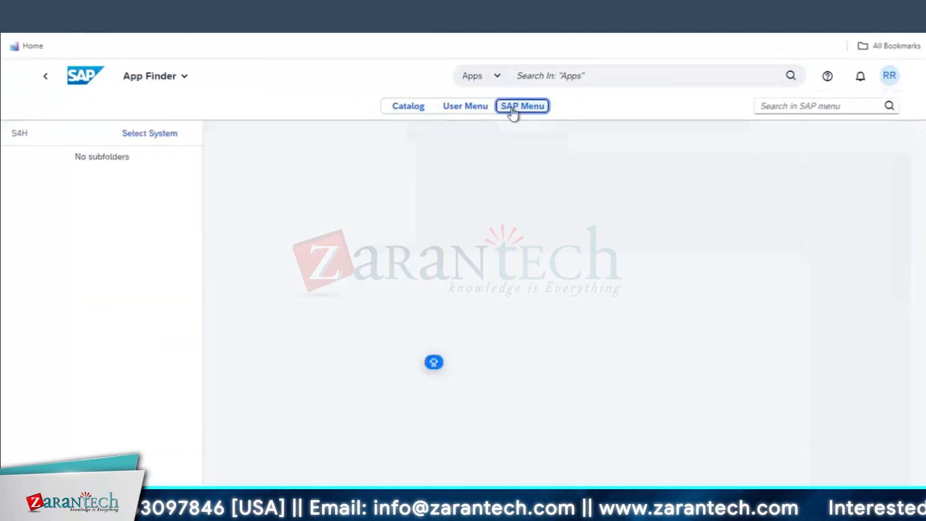
pyautogui.click(826, 104)
pyautogui.write('CV01N')
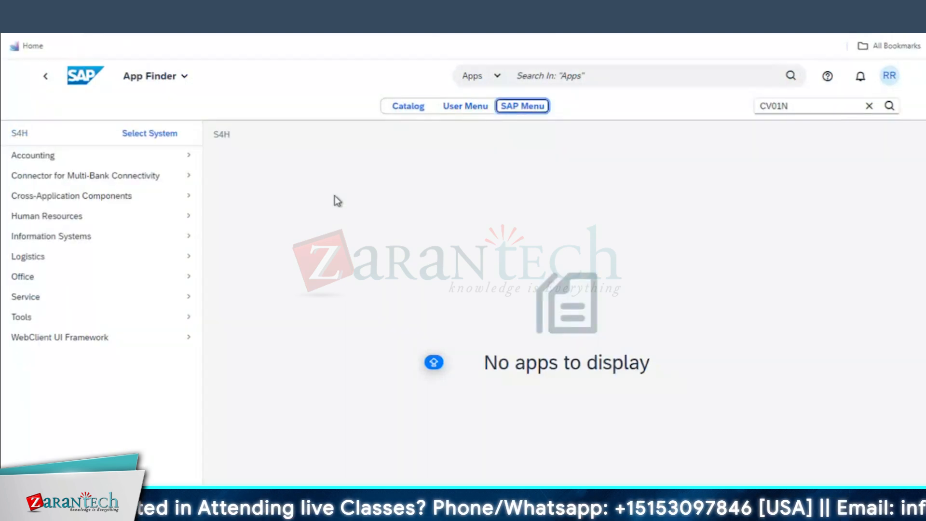
pyautogui.click(798, 109)
pyautogui.doubleClick(798, 109)
pyautogui.press('Return')
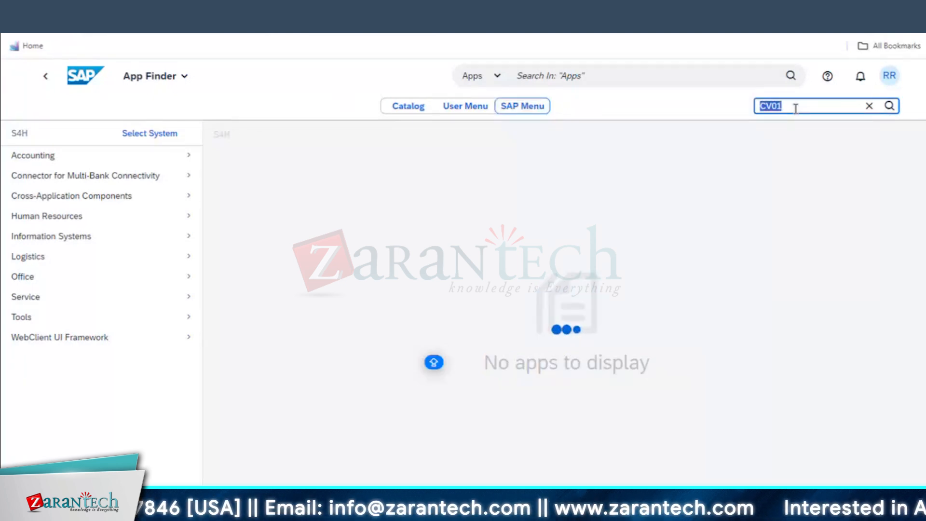
pyautogui.click(796, 108)
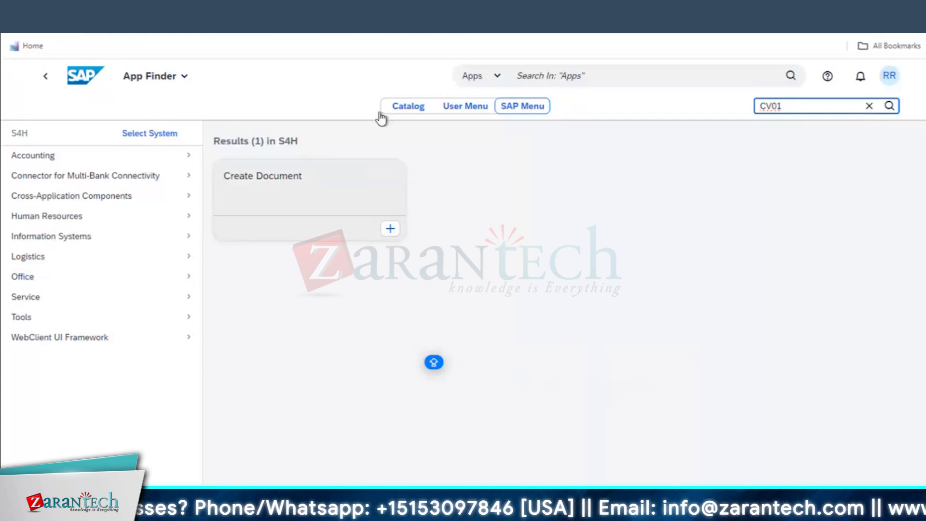
pyautogui.click(299, 185)
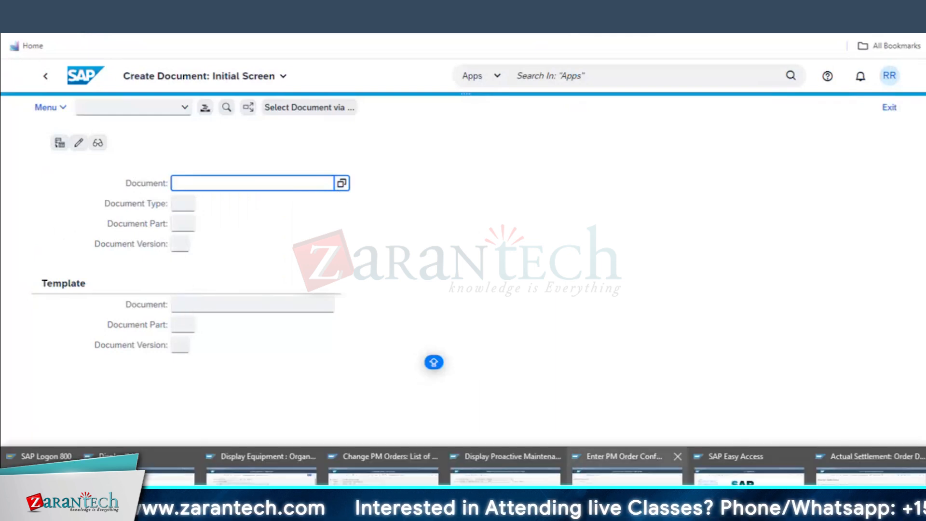
pyautogui.click(627, 462)
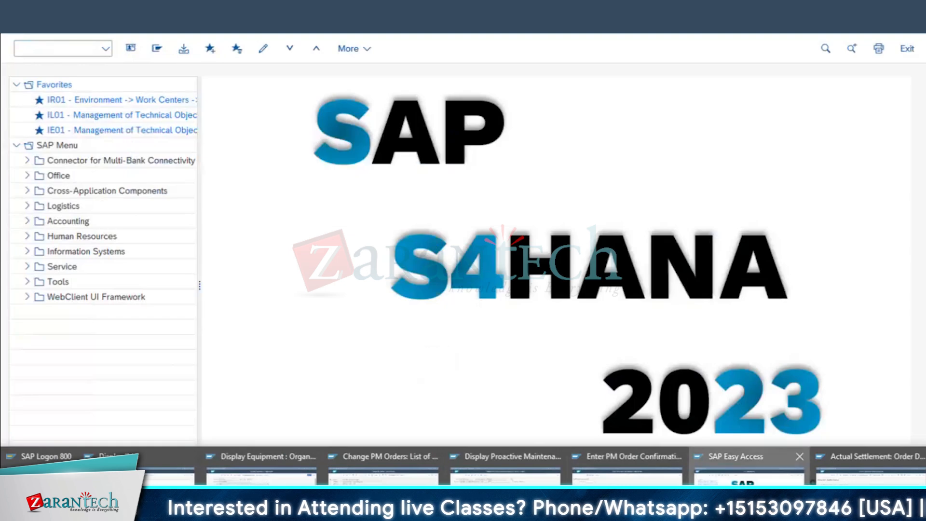
pyautogui.click(743, 474)
pyautogui.write('IE03')
pyautogui.press('Return')
pyautogui.click(208, 126)
pyautogui.write('10003060\\')
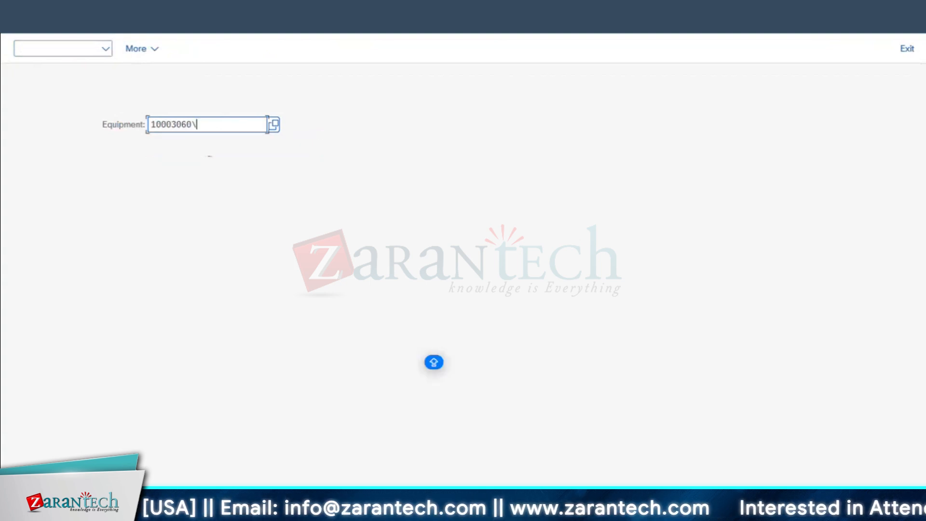
pyautogui.press('BackSpace')
pyautogui.press('Return')
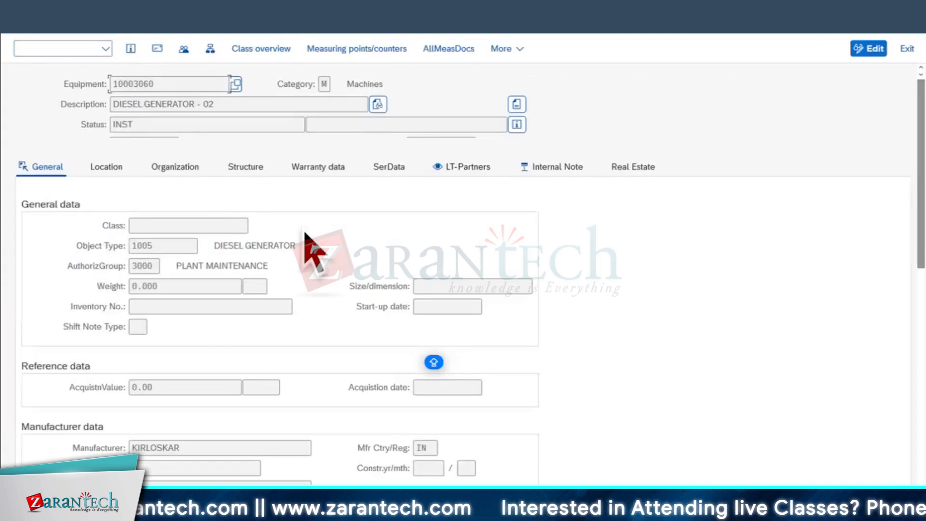
pyautogui.scroll(-3, 377, 313)
pyautogui.scroll(5, 438, 193)
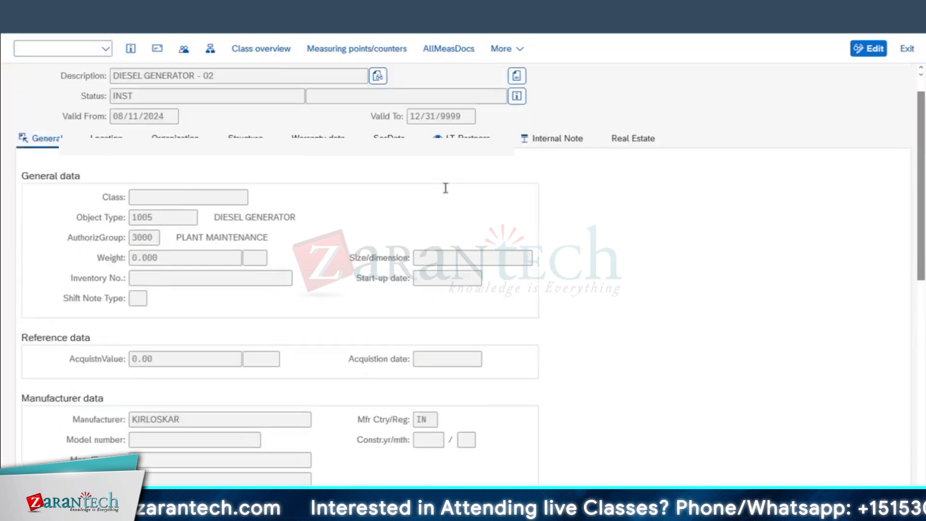
pyautogui.click(552, 169)
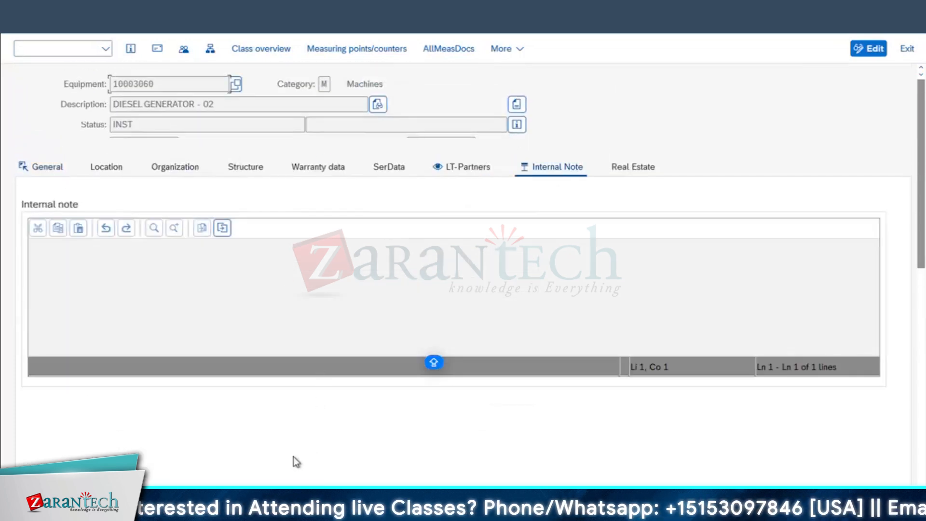
pyautogui.scroll(-2, 299, 421)
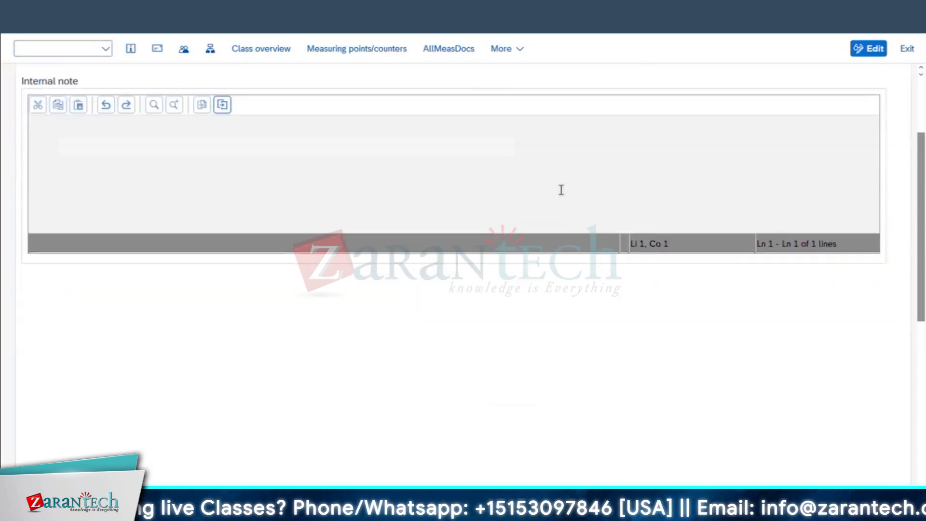
pyautogui.scroll(2, 534, 163)
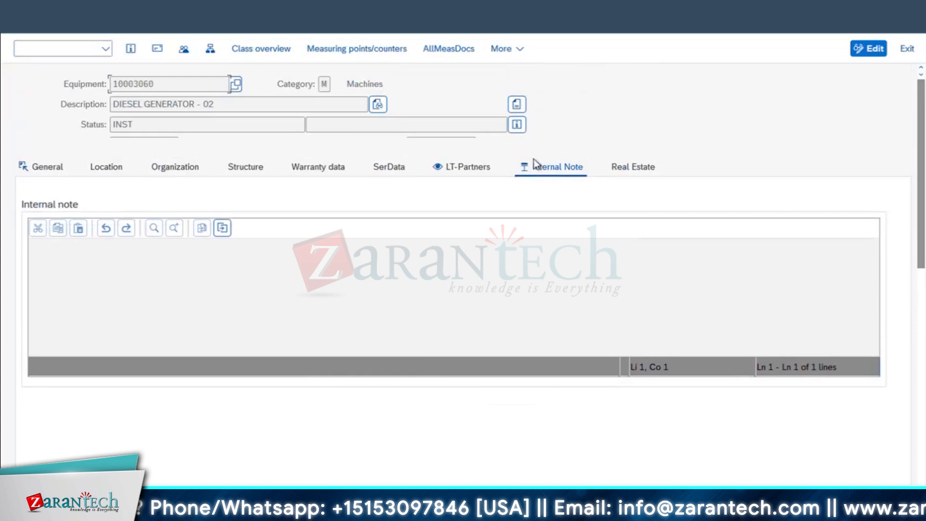
pyautogui.click(453, 169)
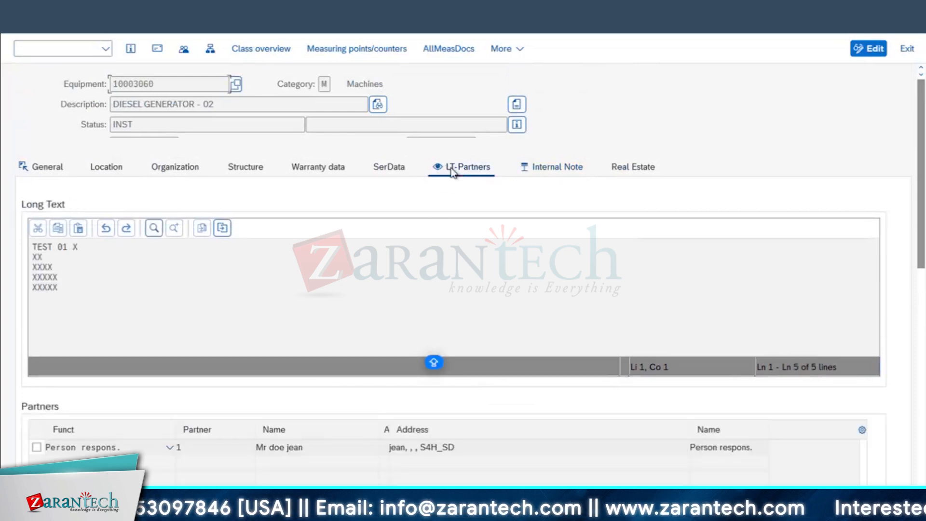
pyautogui.scroll(-4, 244, 451)
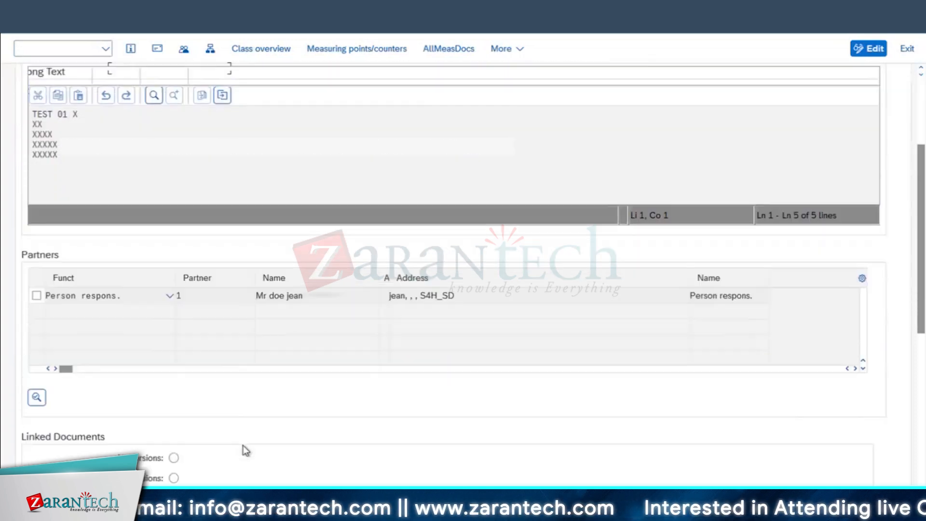
pyautogui.scroll(-1, 393, 409)
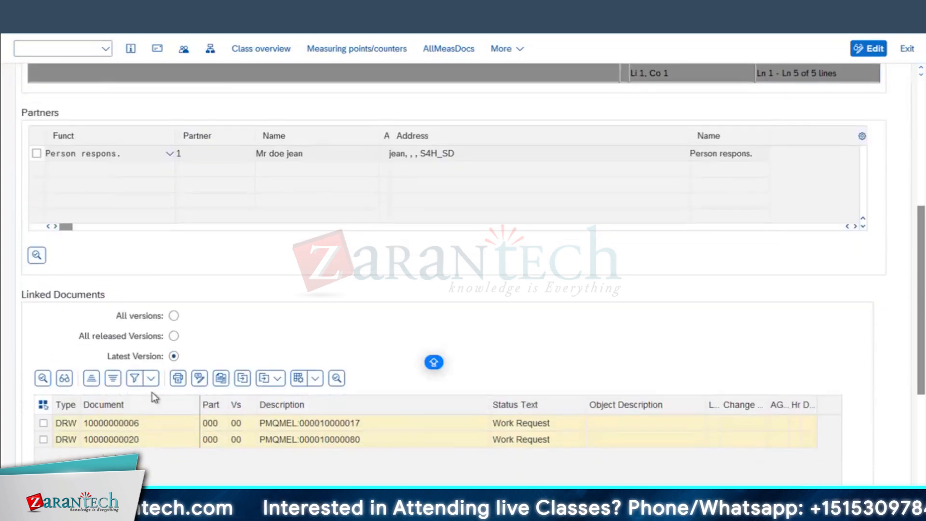
pyautogui.click(129, 423)
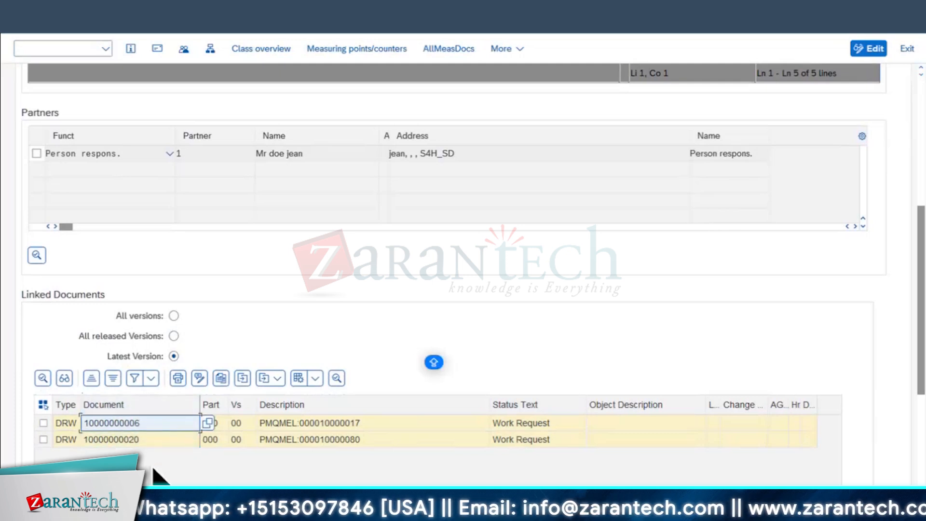
pyautogui.scroll(2, 453, 317)
pyautogui.scroll(5, 456, 320)
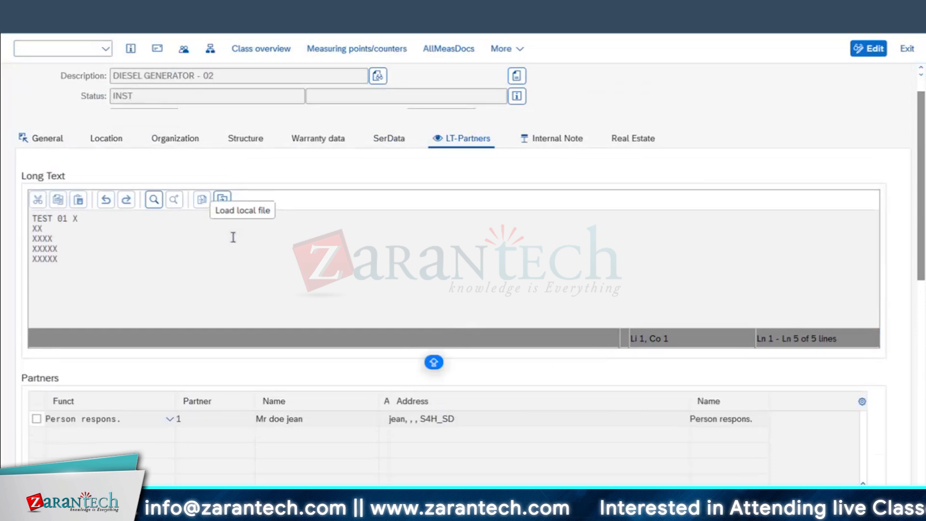
pyautogui.moveTo(171, 508)
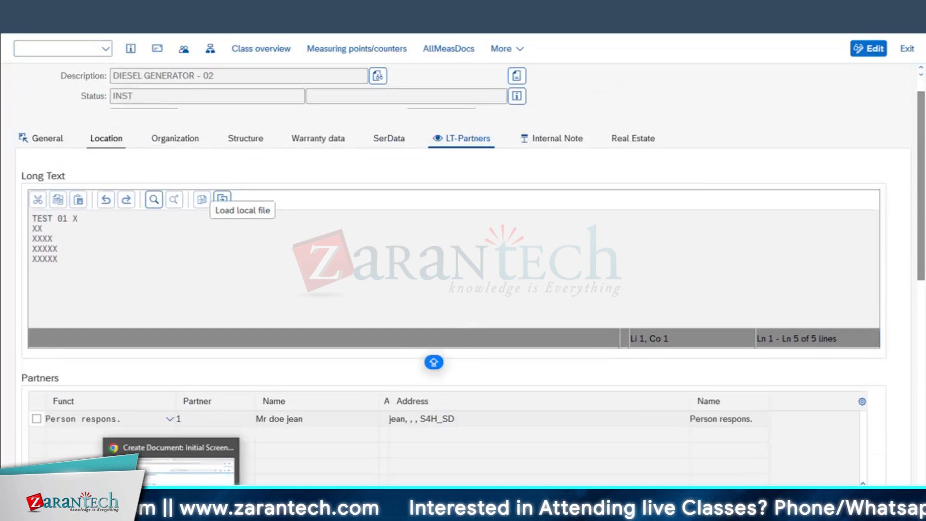
pyautogui.click(185, 465)
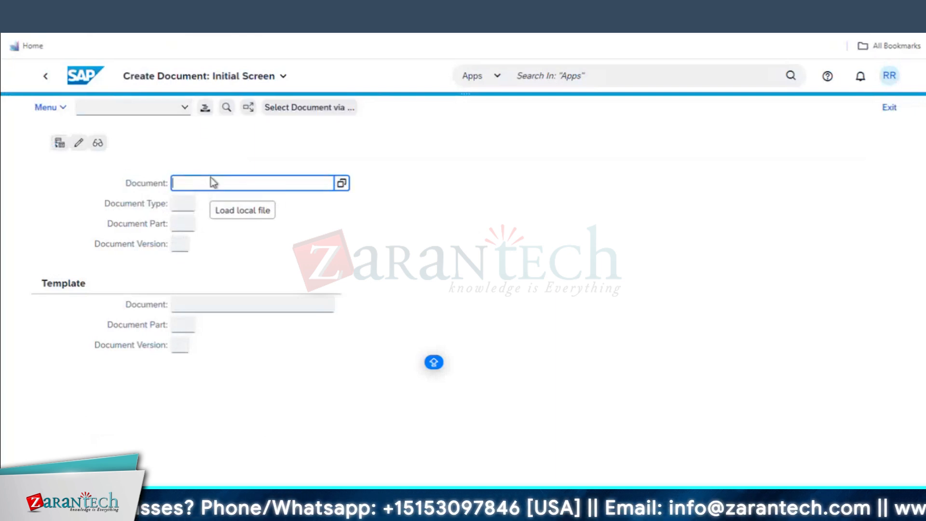
# Enter DRW (Engin/Des. Drawing) as the document type from the F4 value list
pyautogui.click(182, 203)
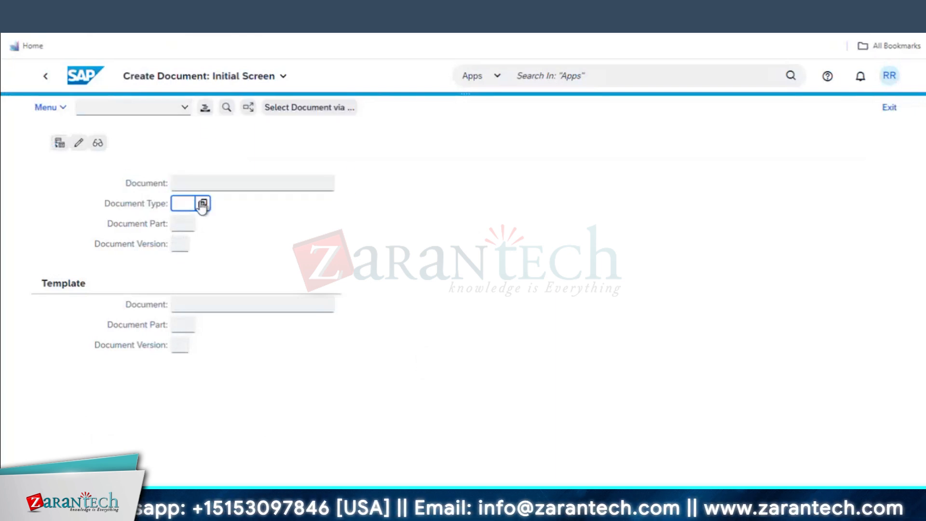
pyautogui.press('F4')
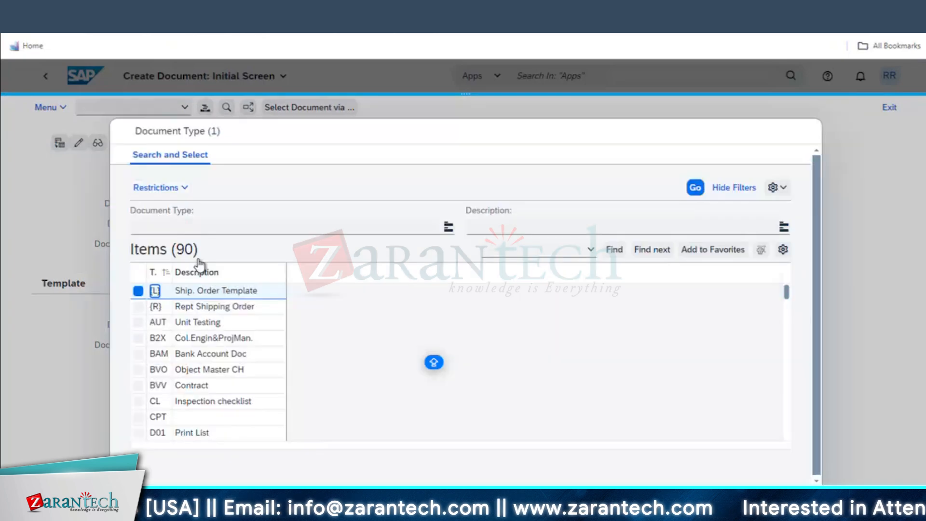
pyautogui.scroll(-1, 200, 413)
pyautogui.scroll(-1, 204, 424)
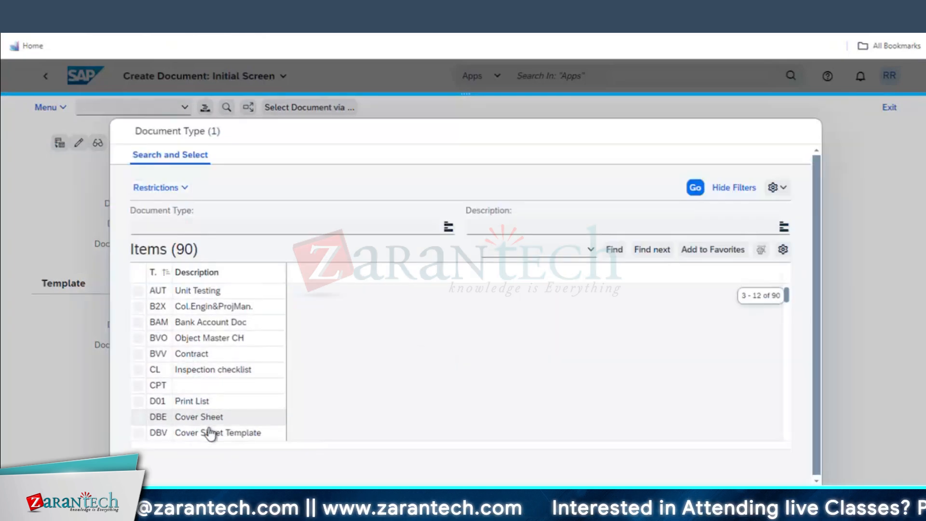
pyautogui.scroll(-1, 212, 411)
pyautogui.scroll(-6, 220, 418)
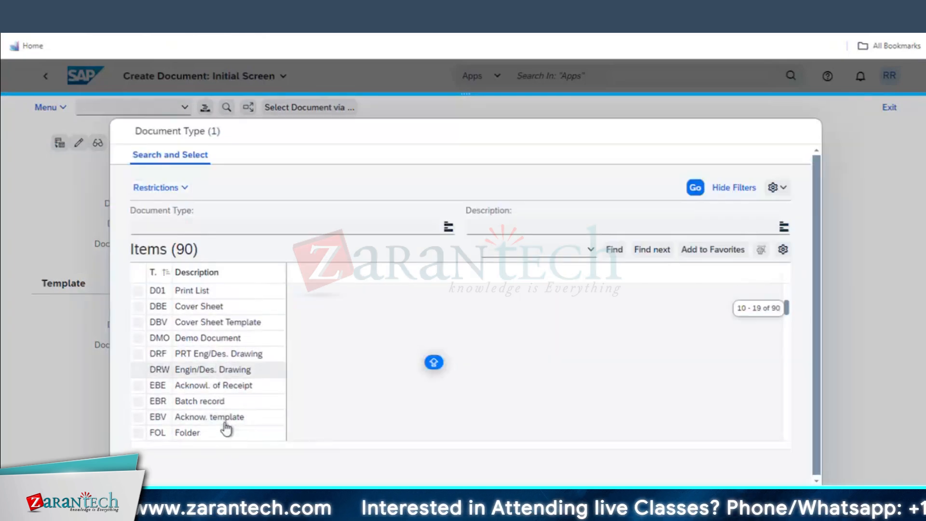
pyautogui.scroll(-1, 212, 337)
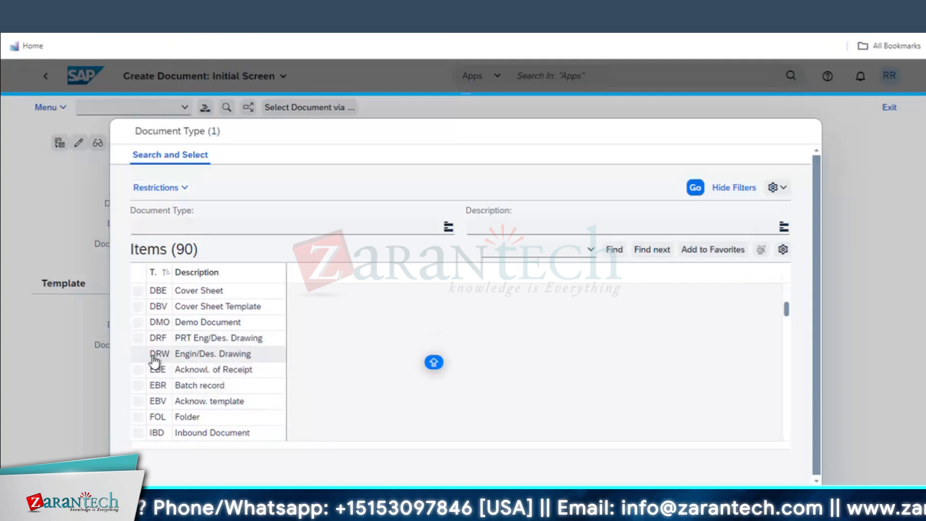
pyautogui.click(190, 358)
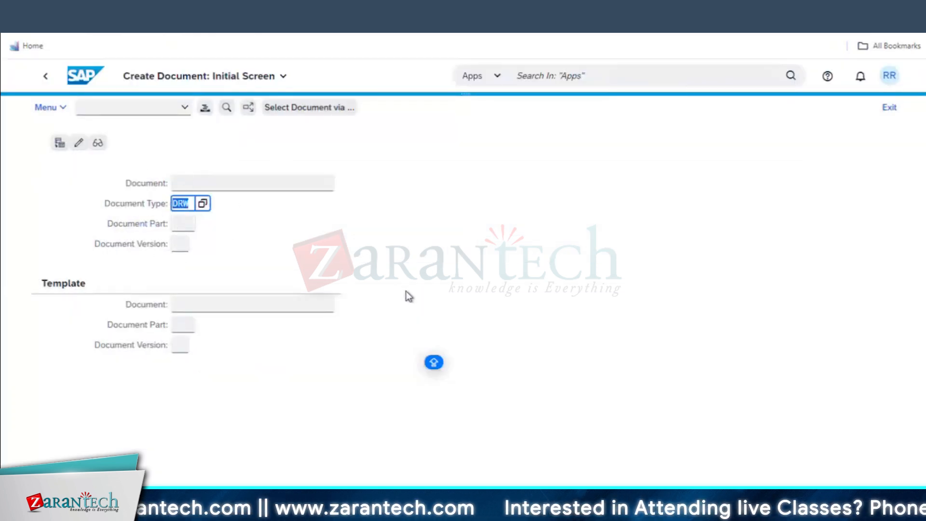
# Capture a screenshot of the Create Document screen and switch over to Excel
pyautogui.press('super+shift+s')
pyautogui.moveTo(9, 55); pyautogui.dragTo(392, 368)
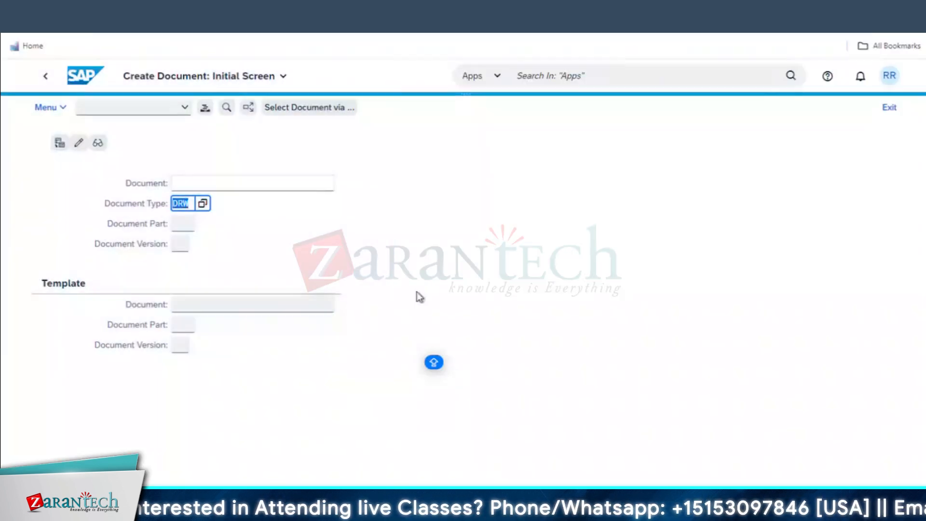
pyautogui.press('super+Tab')
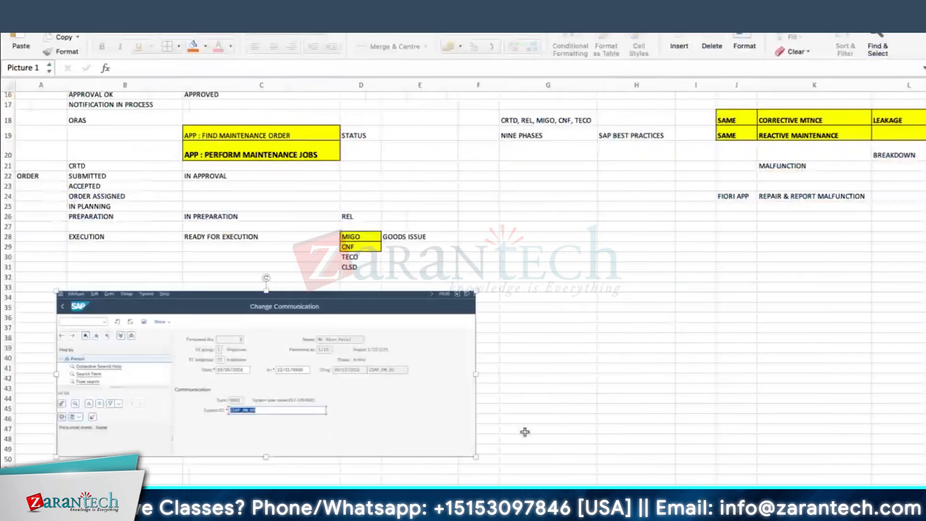
# Highlight row 54 with yellow fill
pyautogui.scroll(-10, 525, 432)
pyautogui.click(9, 174)
pyautogui.click(6, 175)
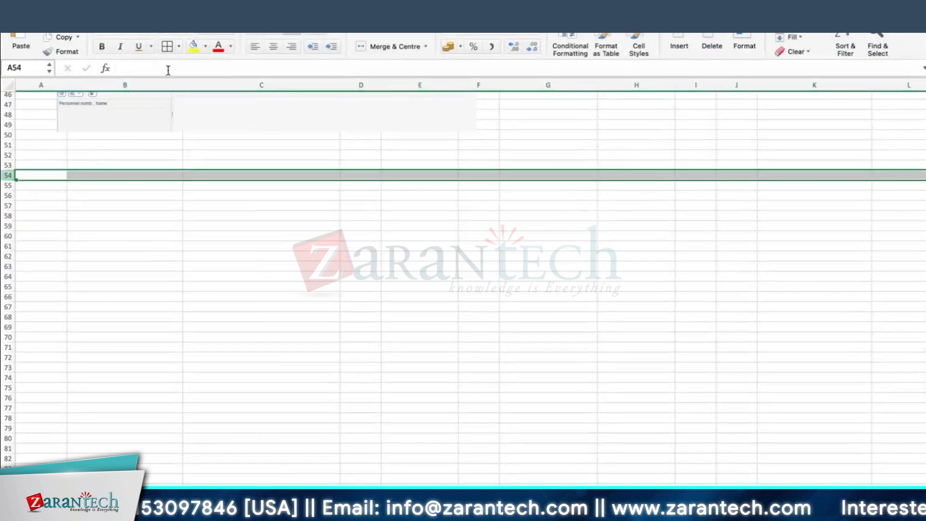
pyautogui.click(192, 47)
# Type the heading DOCUMENT MANAGEMENT SYSTEM into cell B57
pyautogui.click(81, 206)
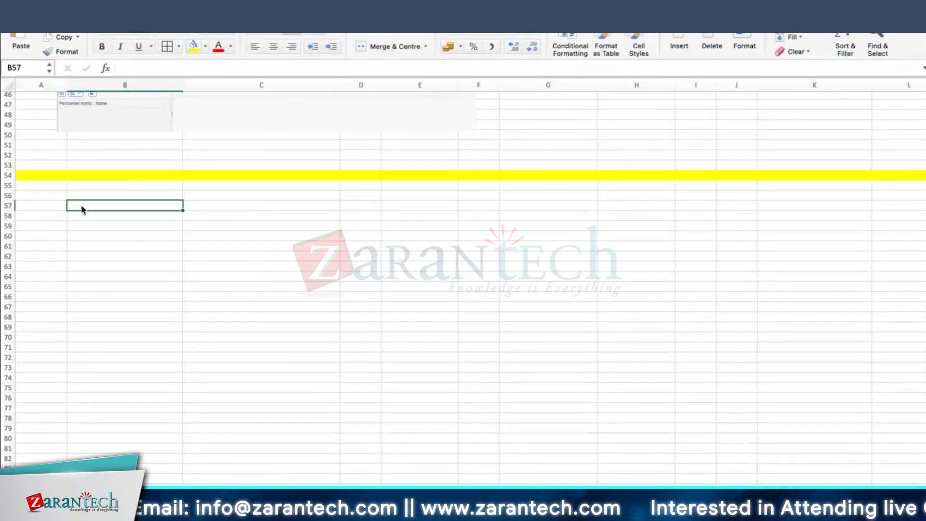
pyautogui.write('DOCUMENT MANAGE')
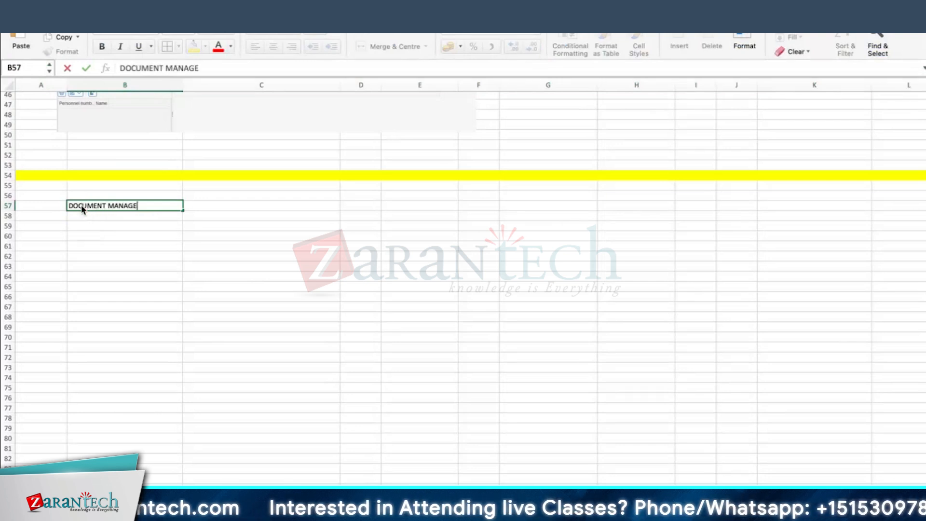
pyautogui.write('ME')
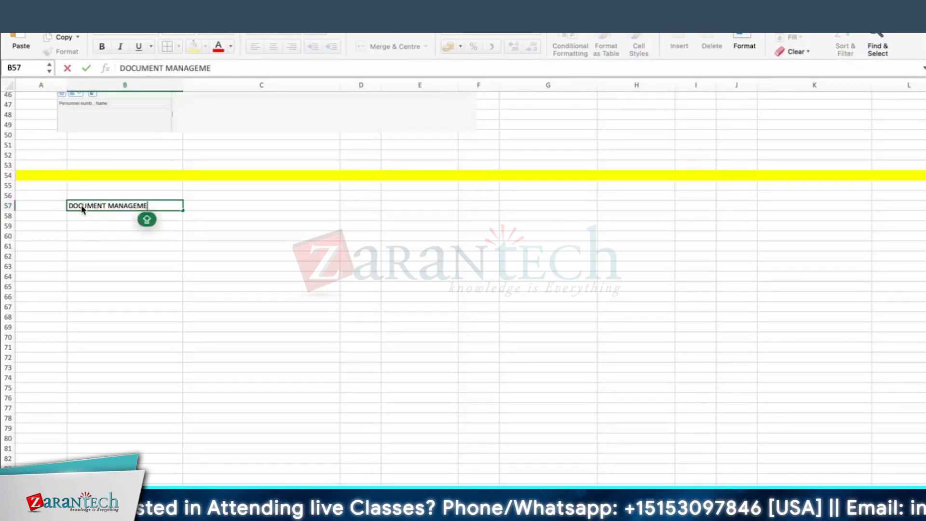
pyautogui.write('NT SYSTEM')
pyautogui.press('Return')
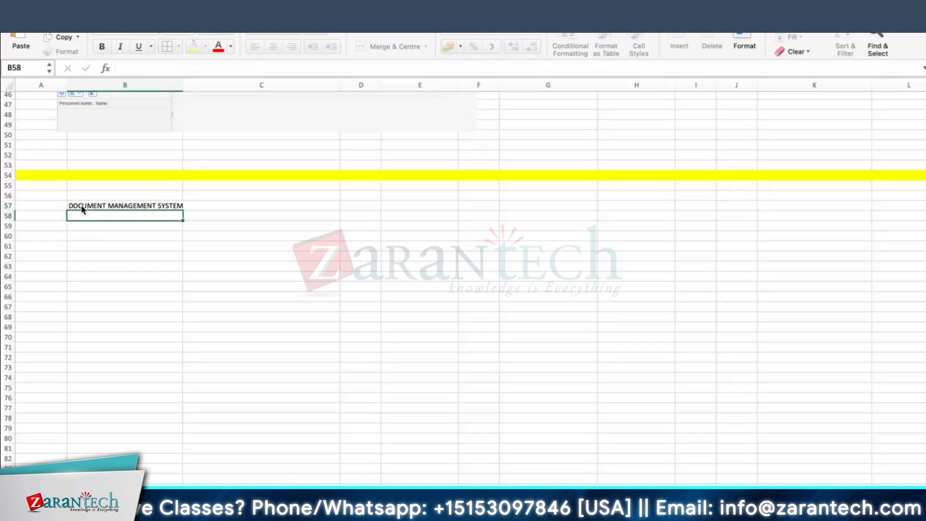
# Format the B57 heading with yellow fill, larger bold font, a taller row, and wider column B
pyautogui.moveTo(185, 83); pyautogui.dragTo(191, 83)
pyautogui.click(251, 286)
pyautogui.click(137, 207)
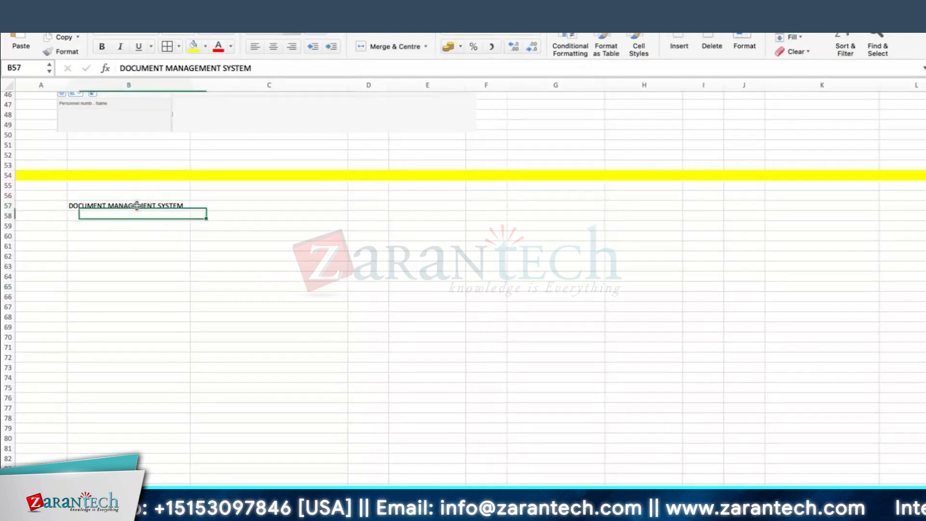
pyautogui.click(192, 46)
pyautogui.moveTo(18, 209); pyautogui.dragTo(19, 220)
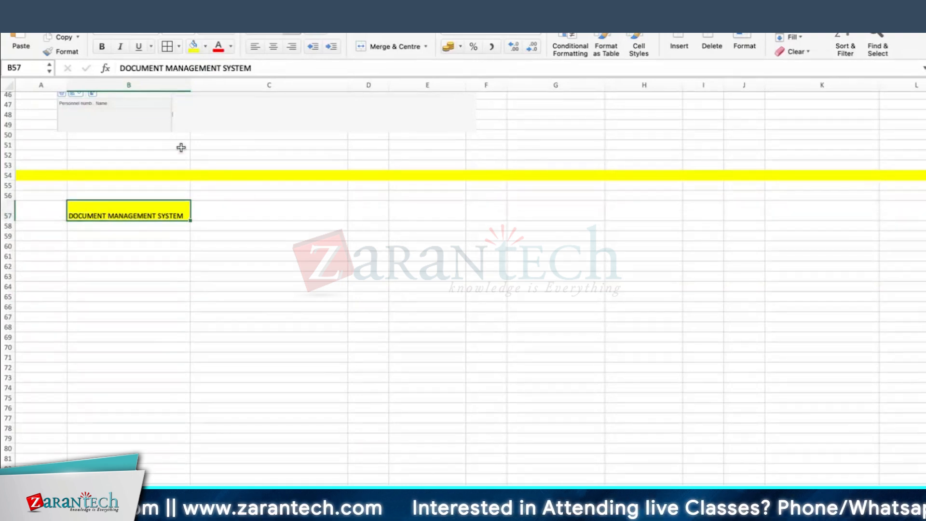
pyautogui.click(210, 30)
pyautogui.click(102, 47)
pyautogui.moveTo(191, 85); pyautogui.dragTo(238, 80)
pyautogui.click(159, 254)
# Paste the copied screenshot into cell B60
pyautogui.scroll(-1, 159, 191)
pyautogui.click(159, 203)
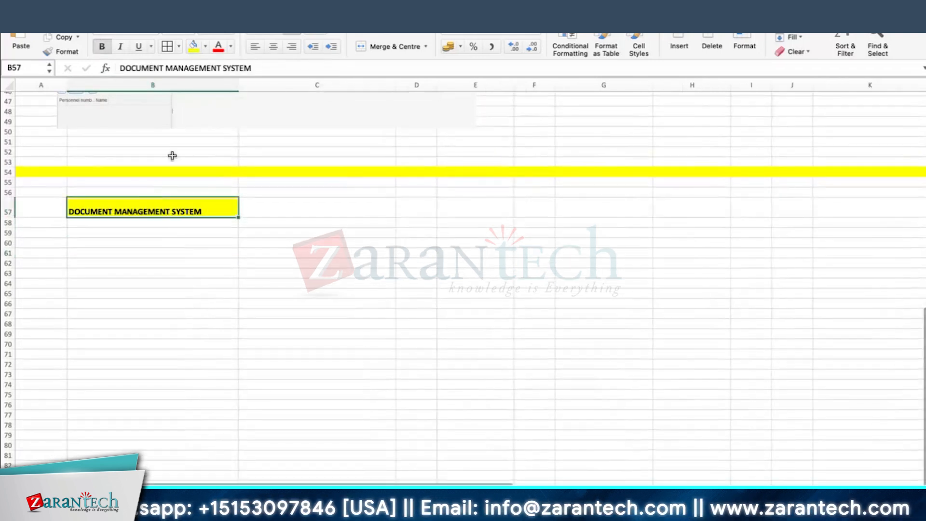
pyautogui.scroll(-2, 176, 225)
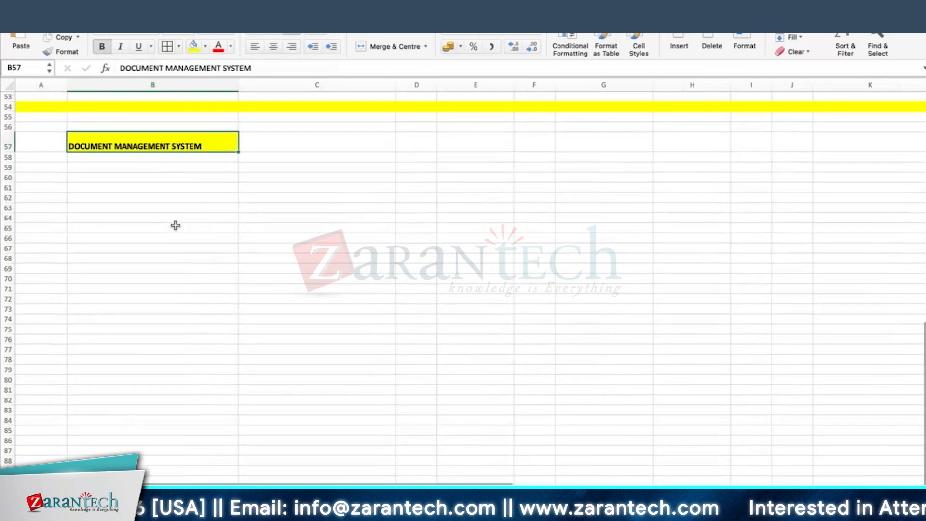
pyautogui.click(85, 178)
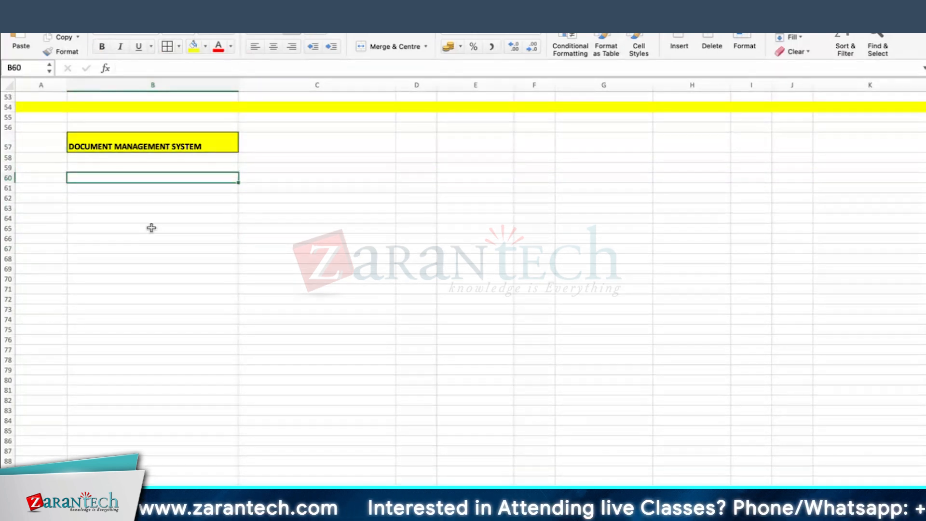
pyautogui.rightClick(137, 174)
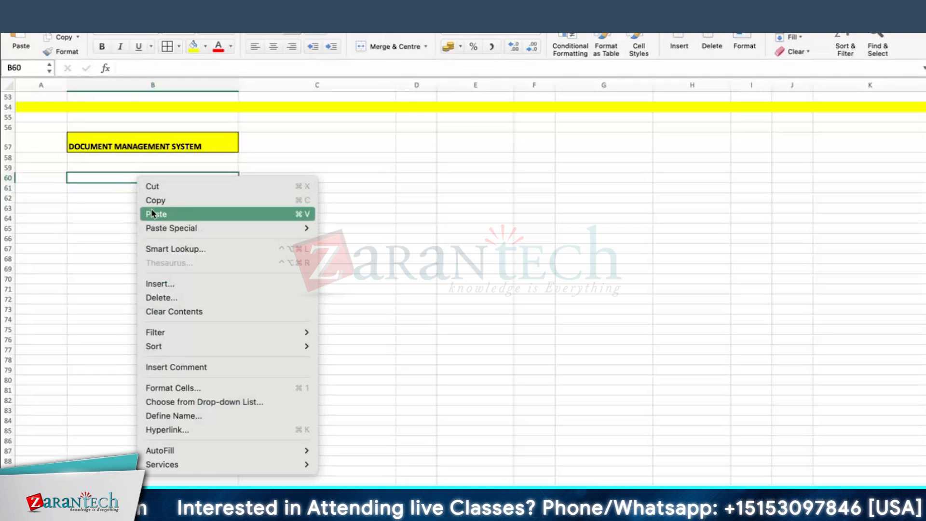
pyautogui.click(151, 212)
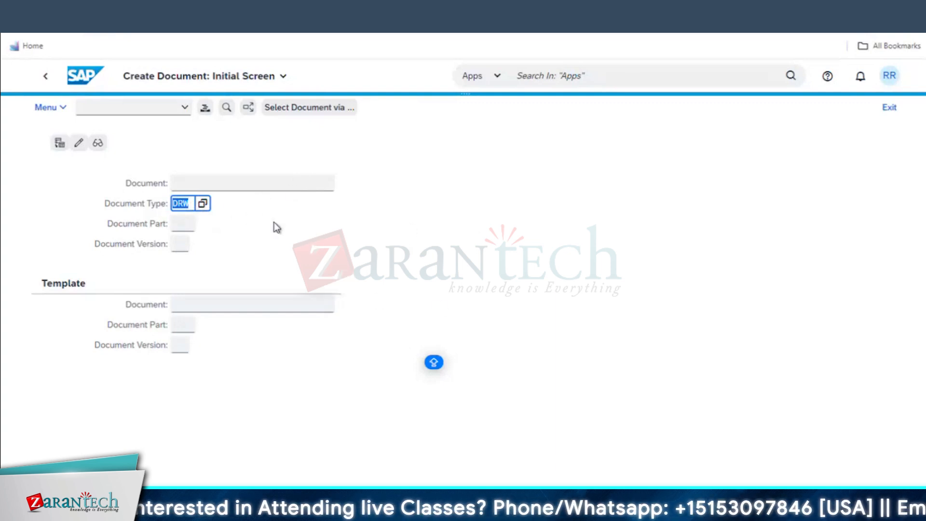
# Proceed to the new DRW document and copy the COMPRESSOR -08 equipment description
pyautogui.click(190, 205)
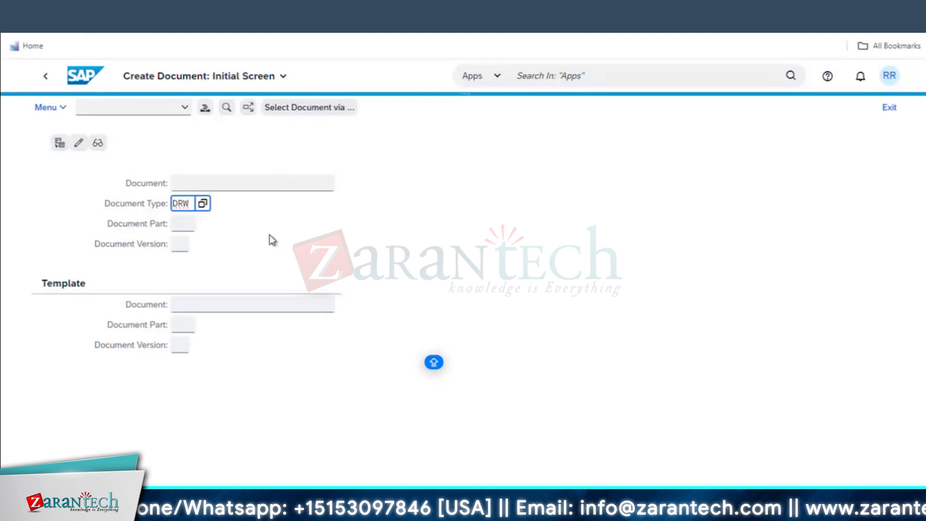
pyautogui.press('Return')
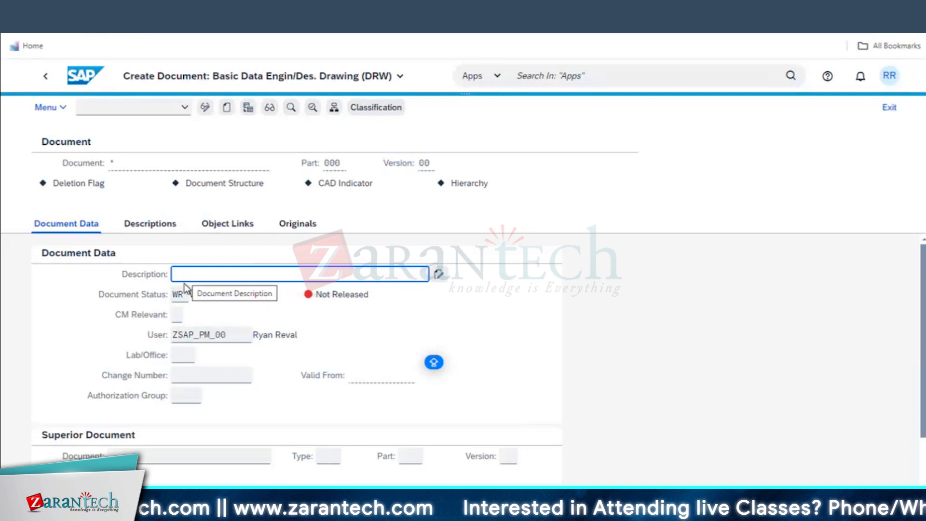
pyautogui.moveTo(140, 510)
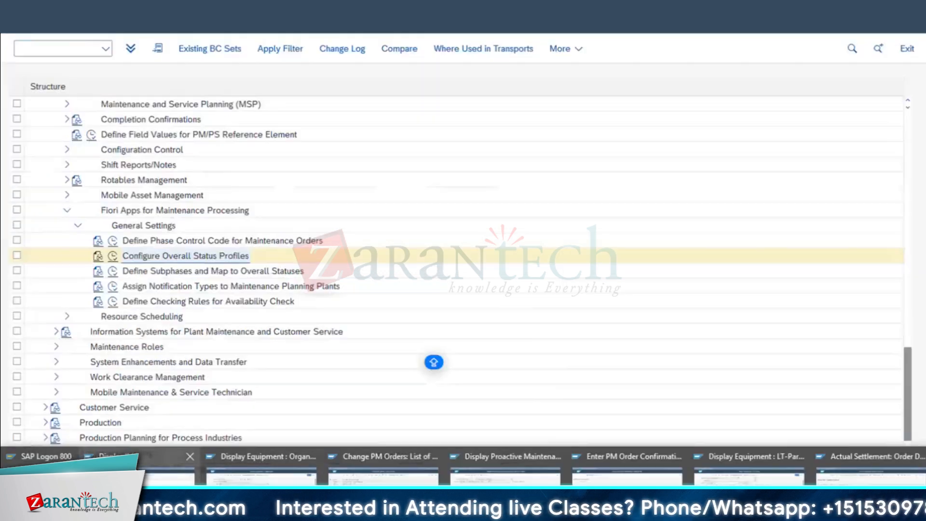
pyautogui.click(250, 478)
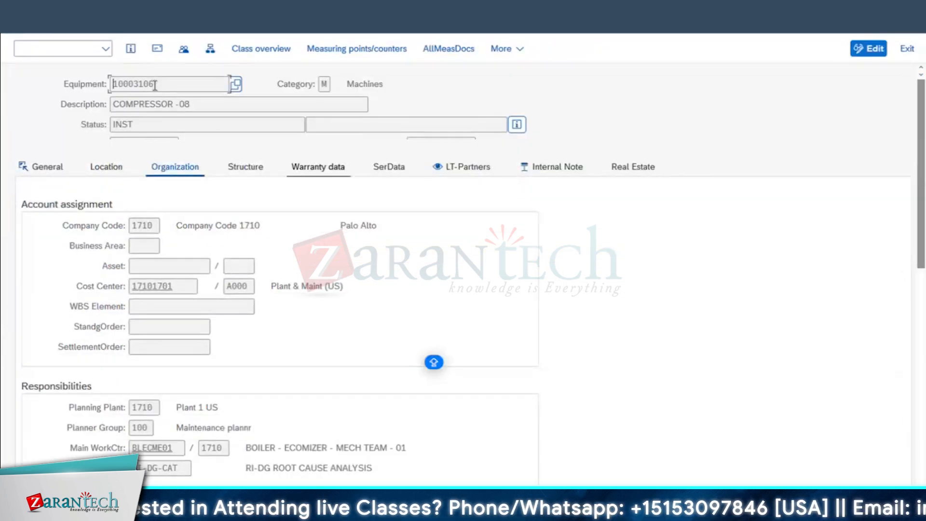
pyautogui.click(383, 419)
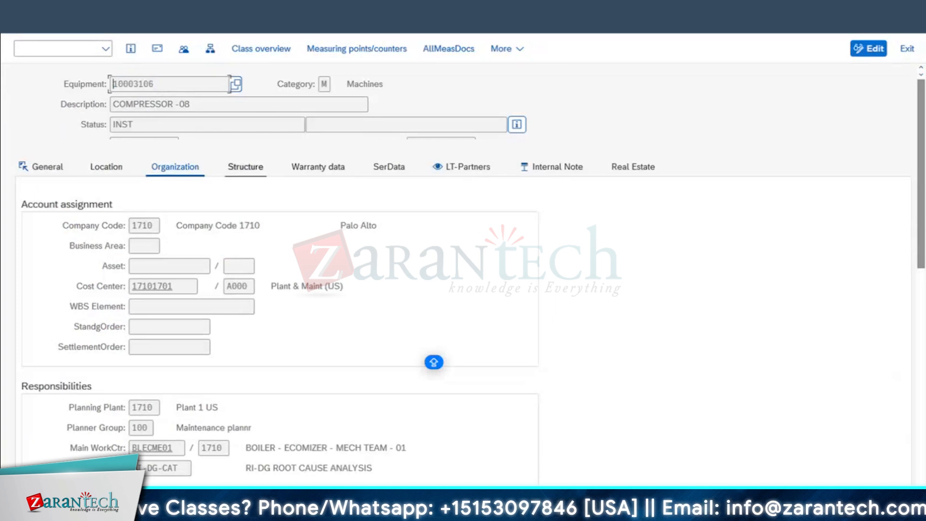
pyautogui.moveTo(198, 103); pyautogui.dragTo(24, 103)
pyautogui.hotkey('ctrl', 'c')
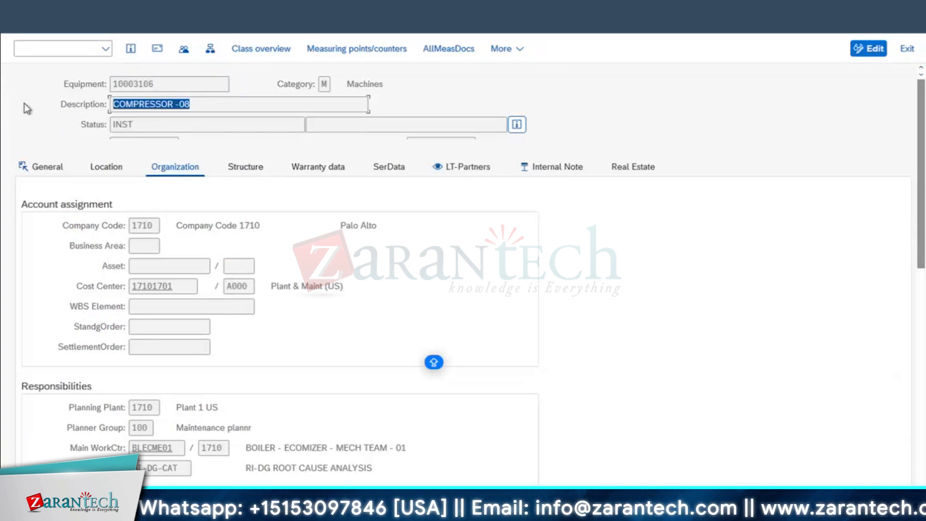
# Paste it into Description and correct it to COMPRESSOR DRAWING
pyautogui.moveTo(260, 511)
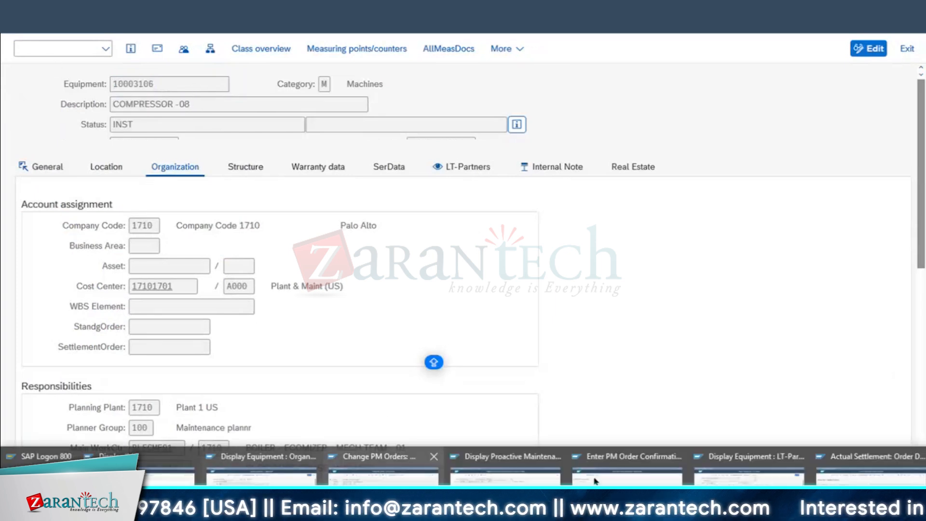
pyautogui.click(164, 453)
pyautogui.click(279, 280)
pyautogui.hotkey('ctrl', 'v')
pyautogui.press('BackSpace')
pyautogui.press('BackSpace')
pyautogui.press('BackSpace')
pyautogui.press('BackSpace')
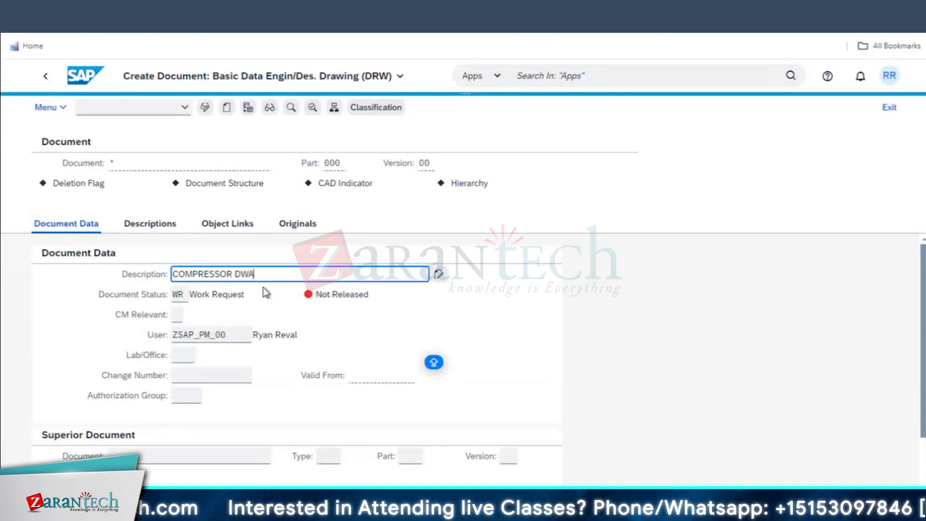
pyautogui.click(237, 274)
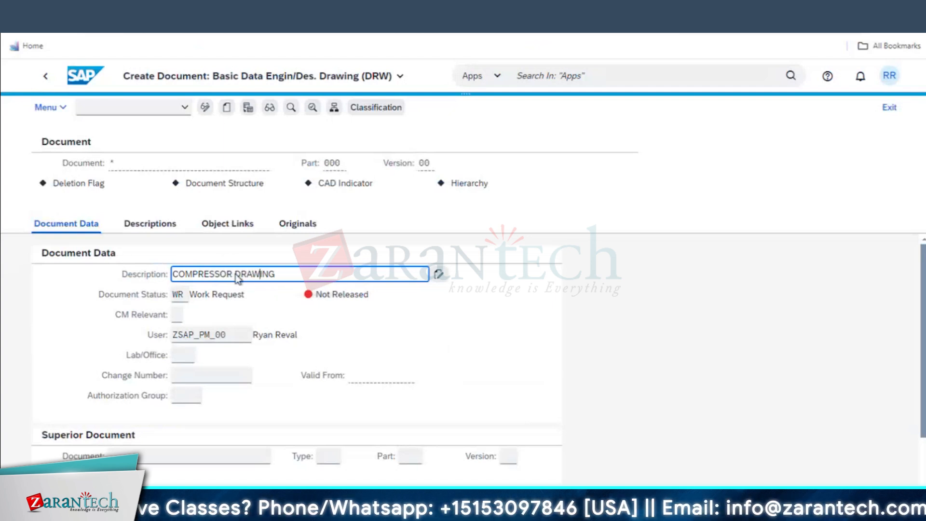
pyautogui.click(235, 275)
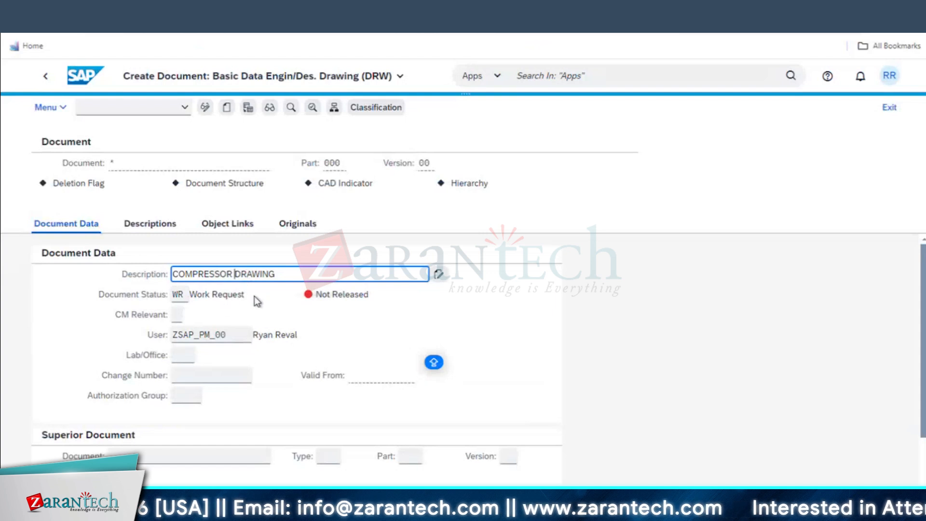
pyautogui.scroll(-1, 253, 309)
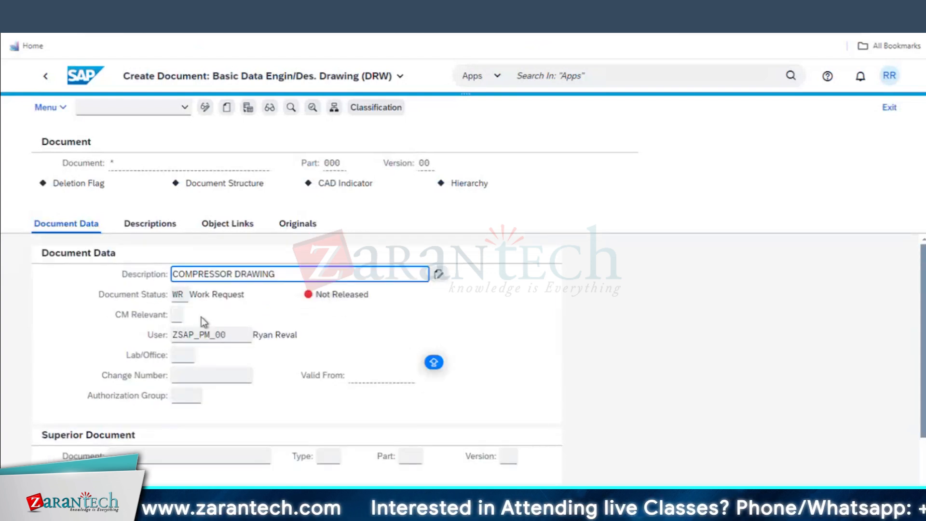
pyautogui.click(178, 314)
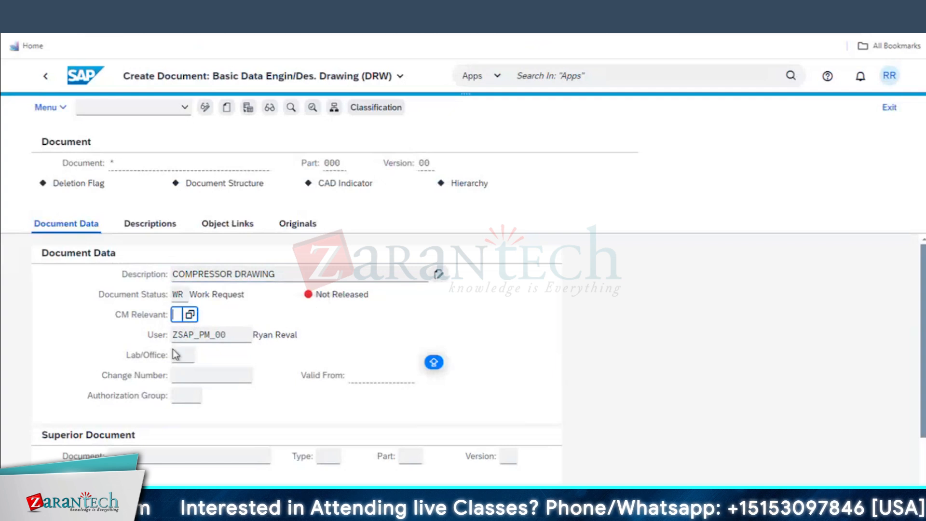
pyautogui.click(215, 222)
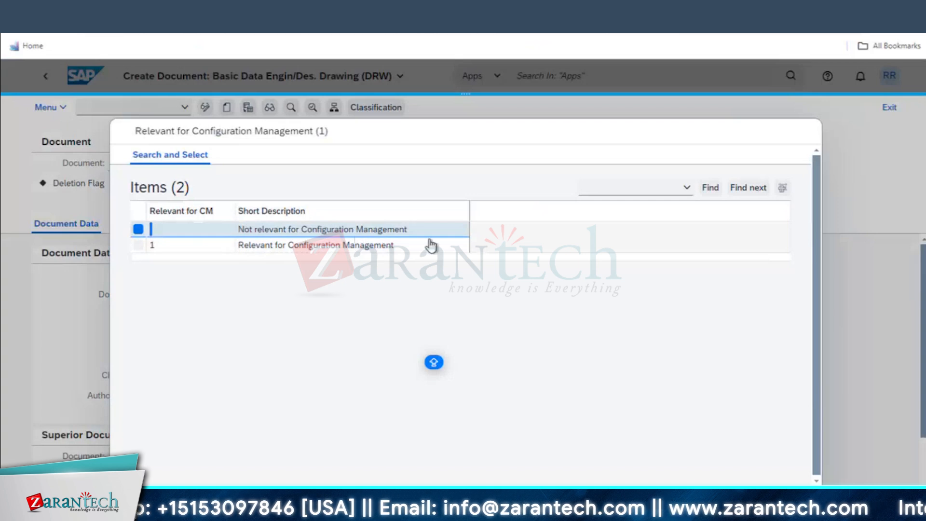
pyautogui.doubleClick(283, 233)
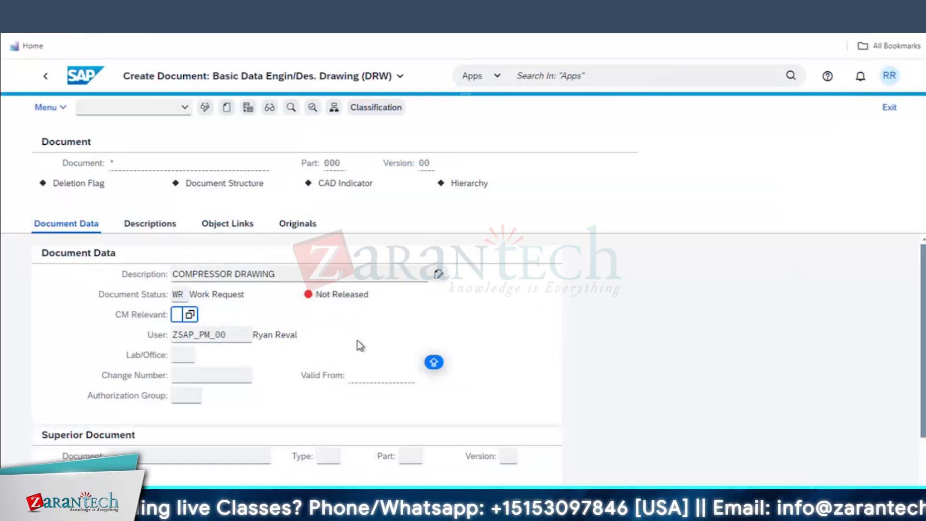
pyautogui.click(189, 396)
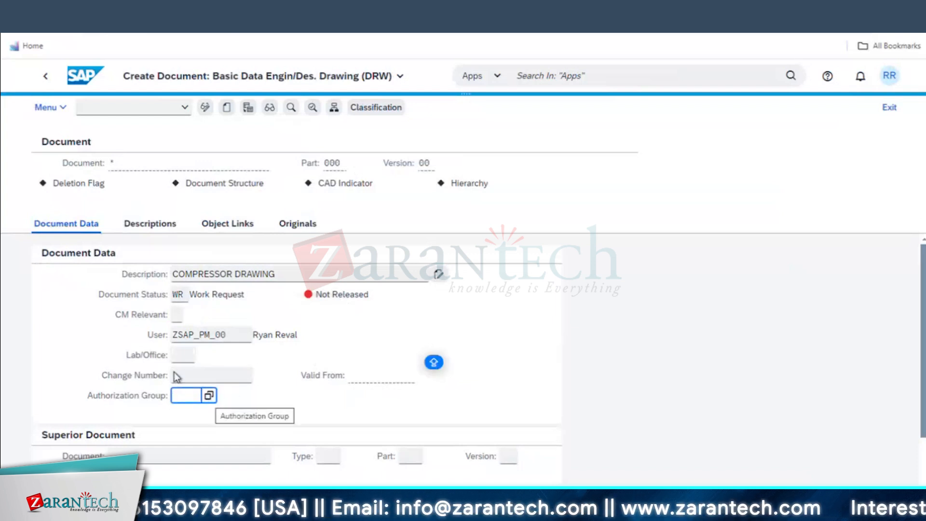
pyautogui.click(202, 373)
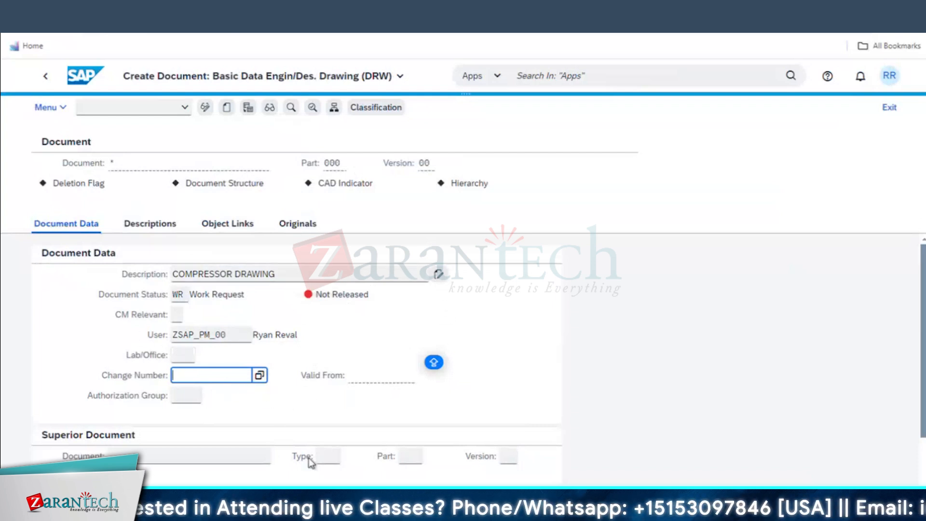
pyautogui.scroll(-2, 142, 452)
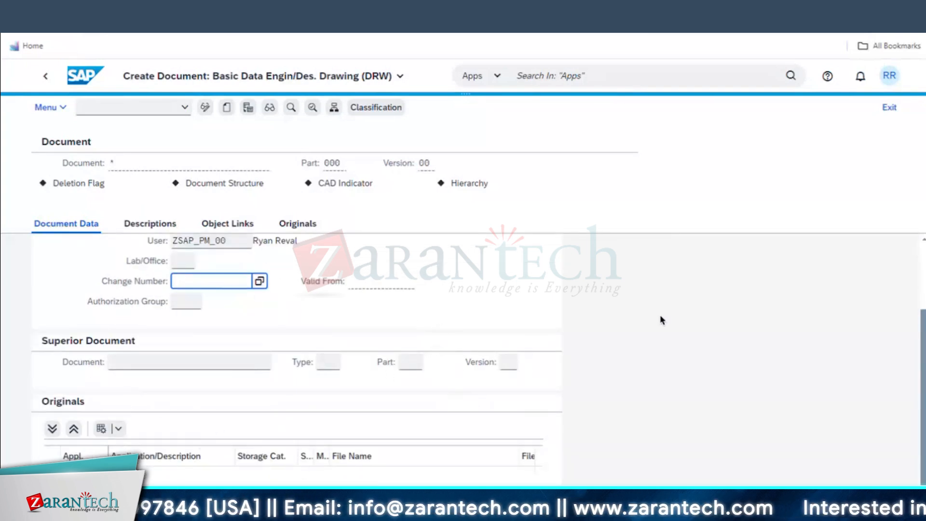
pyautogui.scroll(2, 663, 316)
# Set Document Status to WR Work Request, replacing a mistaken Archived pick, and submit the entries
pyautogui.click(196, 294)
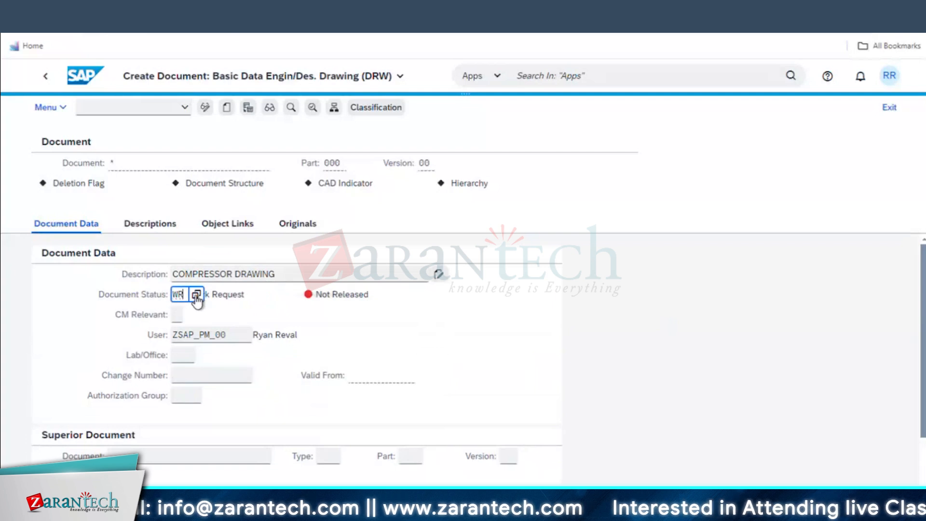
pyautogui.click(195, 294)
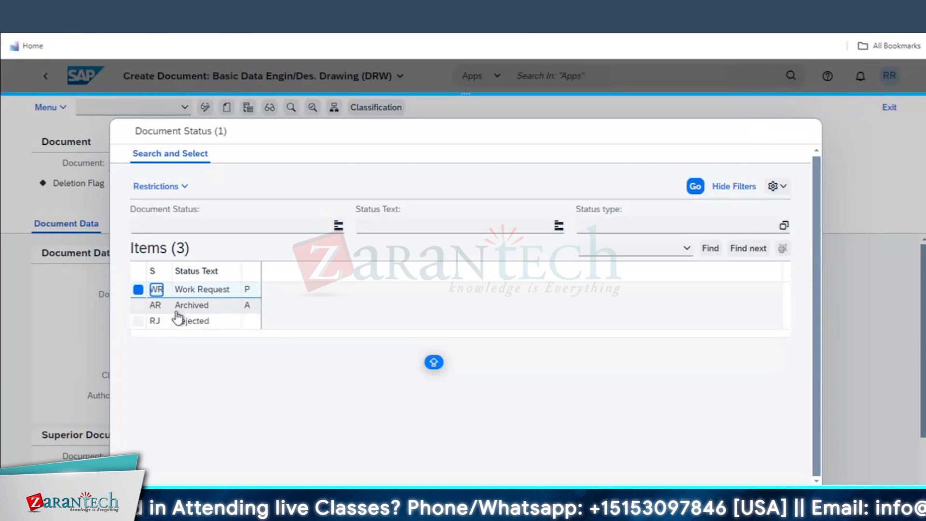
pyautogui.doubleClick(202, 307)
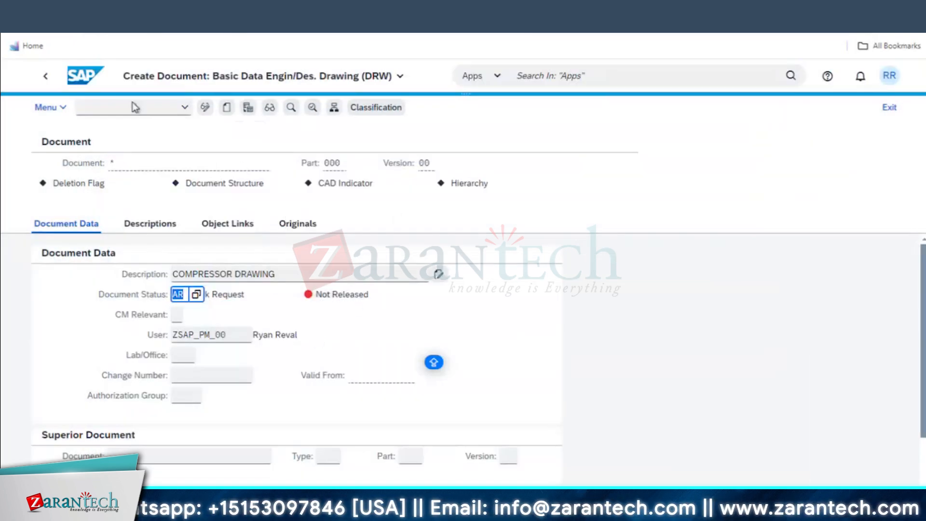
pyautogui.click(62, 108)
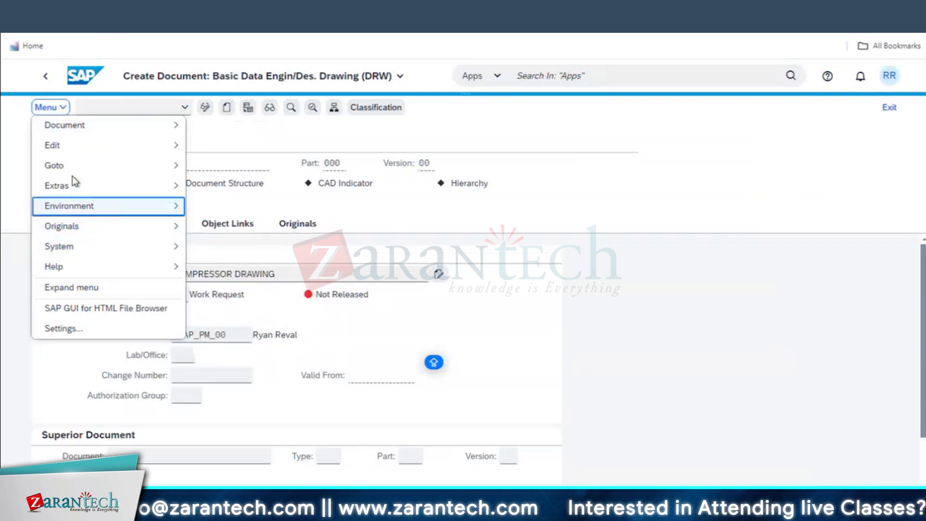
pyautogui.moveTo(80, 187)
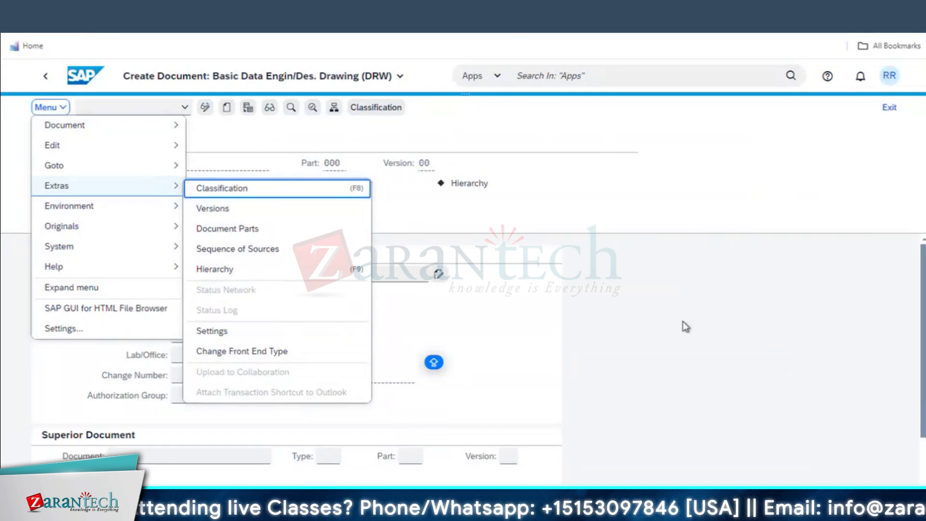
pyautogui.click(516, 314)
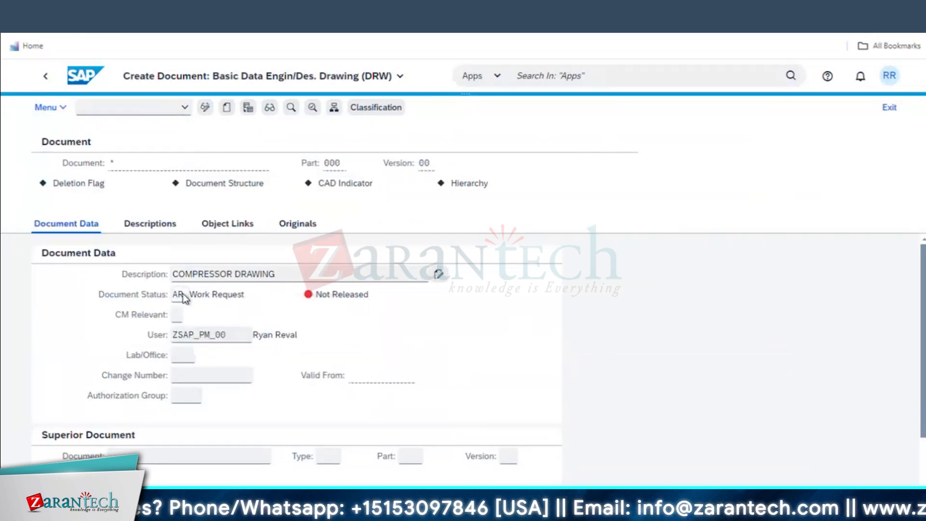
pyautogui.click(197, 295)
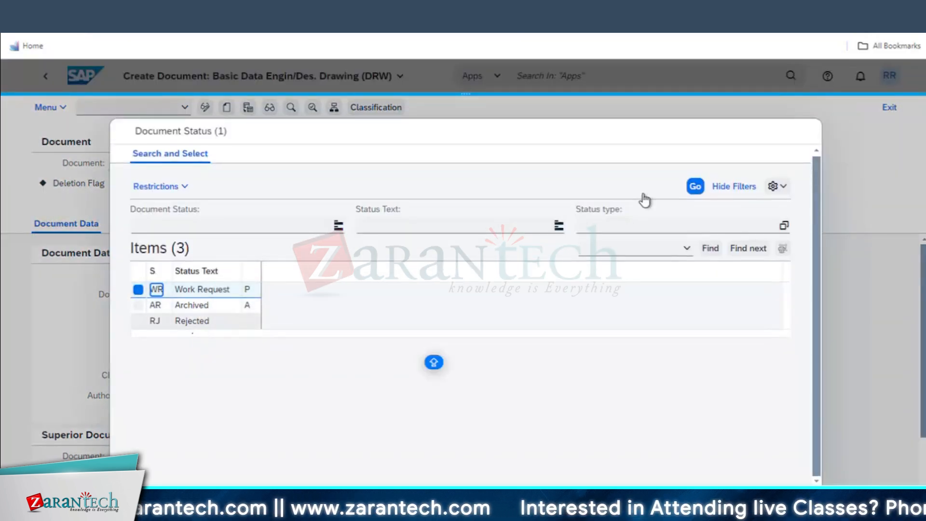
pyautogui.click(185, 293)
pyautogui.scroll(-2, 365, 361)
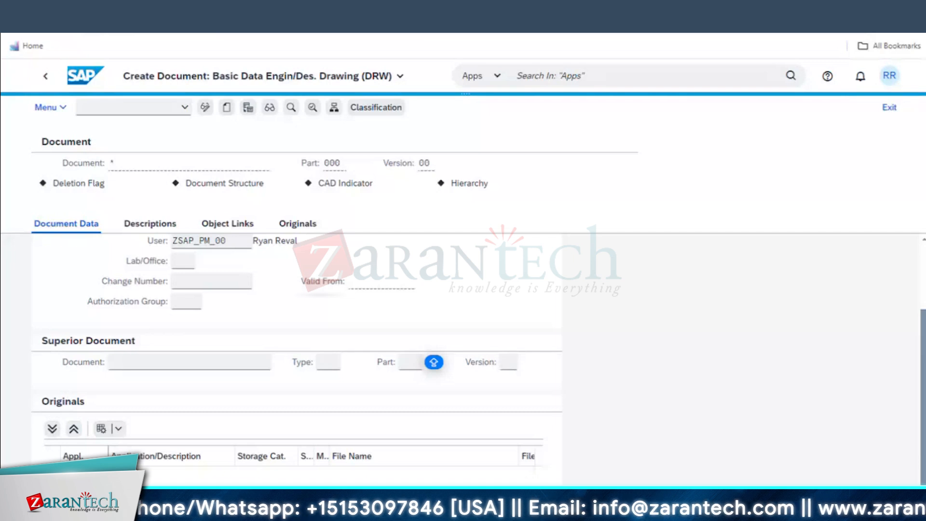
pyautogui.press('Return')
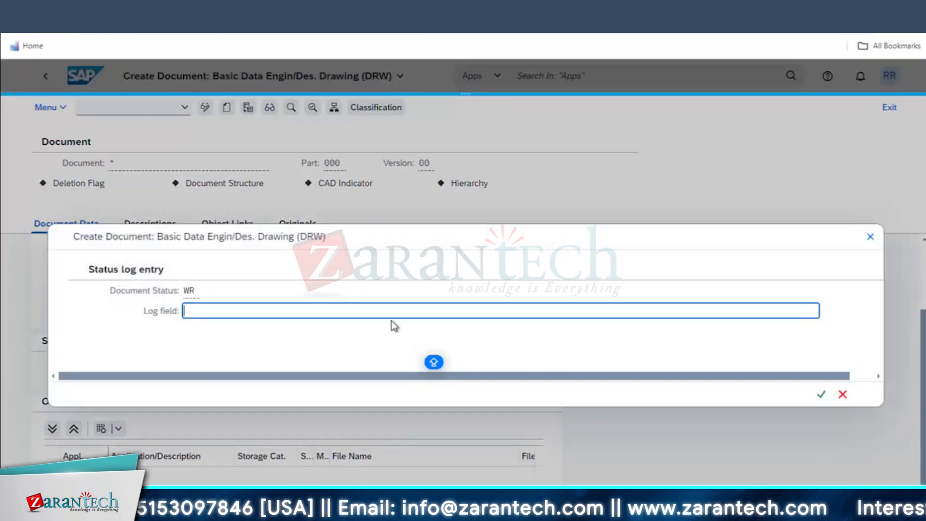
# Confirm the WR status log entry
pyautogui.click(821, 394)
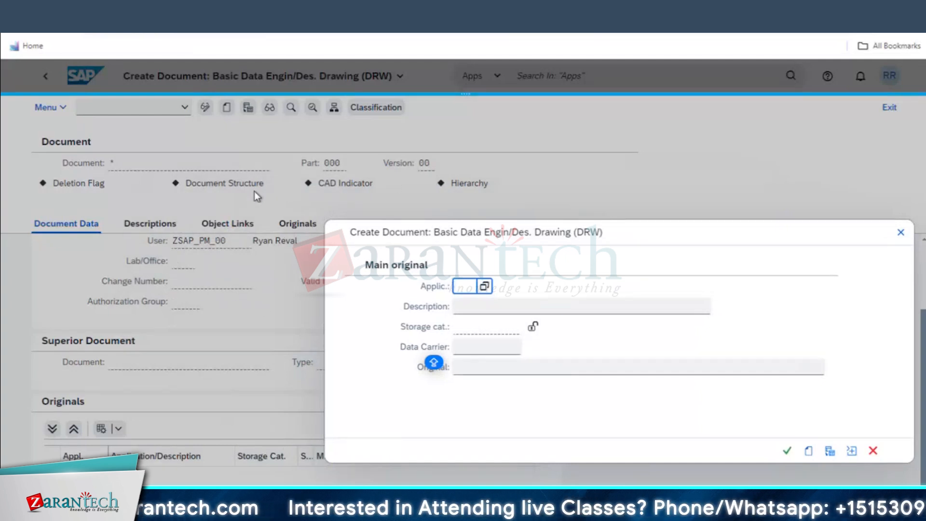
# Move the Main original dialog aside and list the applications for the Applic. field
pyautogui.moveTo(456, 237); pyautogui.dragTo(382, 217)
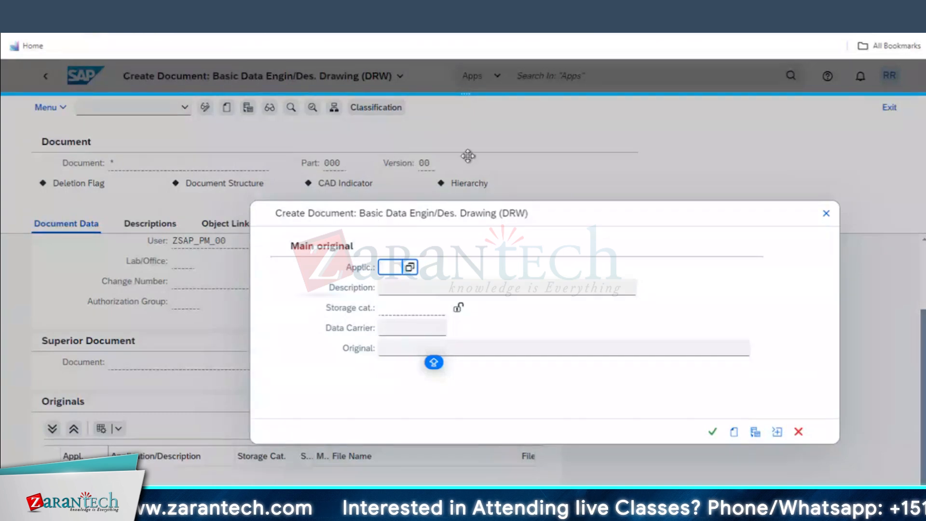
pyautogui.click(409, 267)
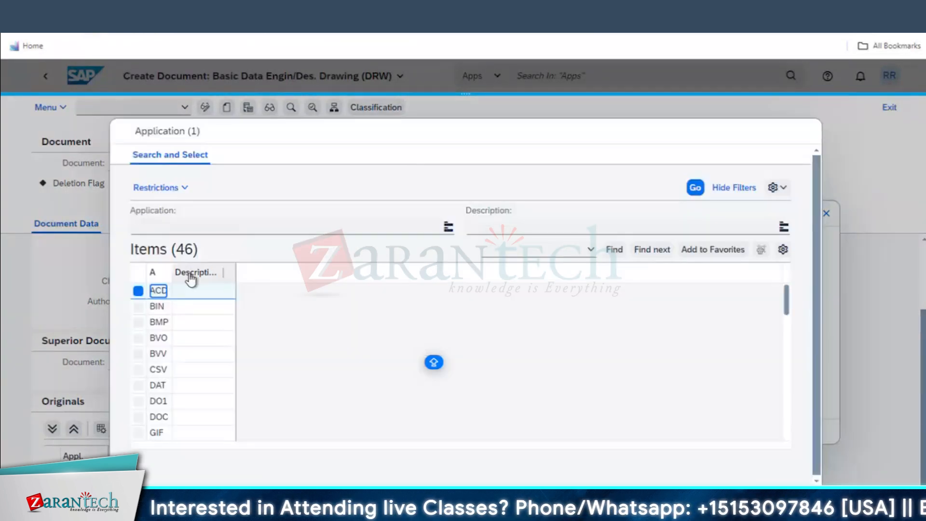
# Choose PDF as the main original's application
pyautogui.scroll(-1, 158, 386)
pyautogui.scroll(-9, 158, 387)
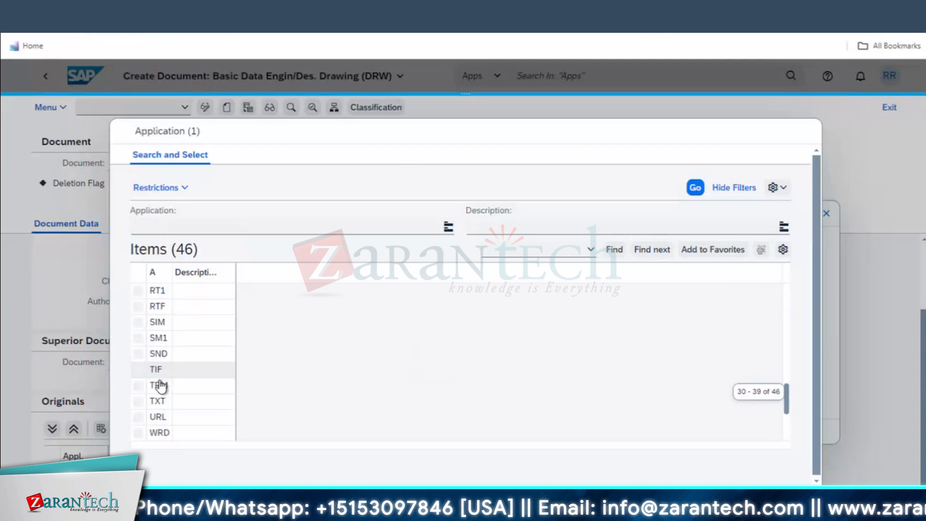
pyautogui.scroll(-1, 163, 351)
pyautogui.scroll(-6, 163, 351)
pyautogui.scroll(4, 164, 367)
pyautogui.scroll(10, 163, 369)
pyautogui.click(160, 371)
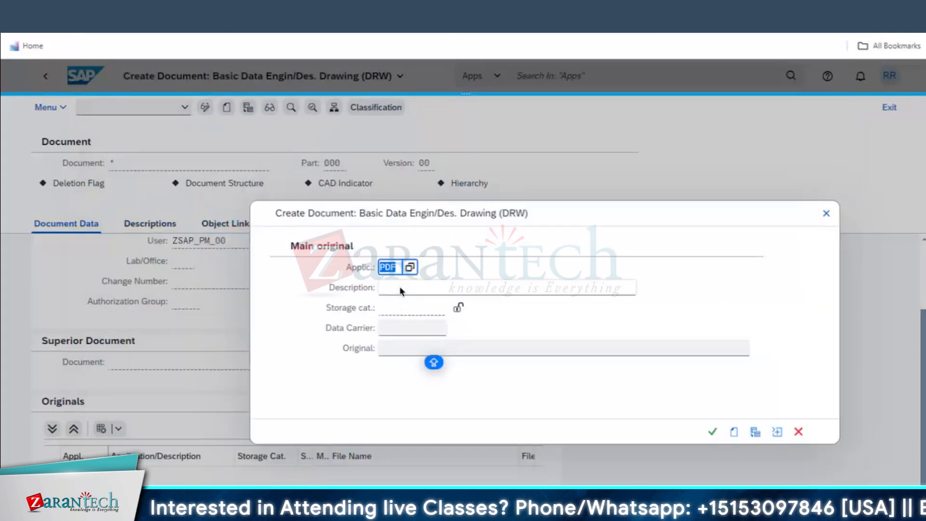
# Enter the original description COMPRESSOR ENGG DOC and move to Storage cat
pyautogui.click(399, 290)
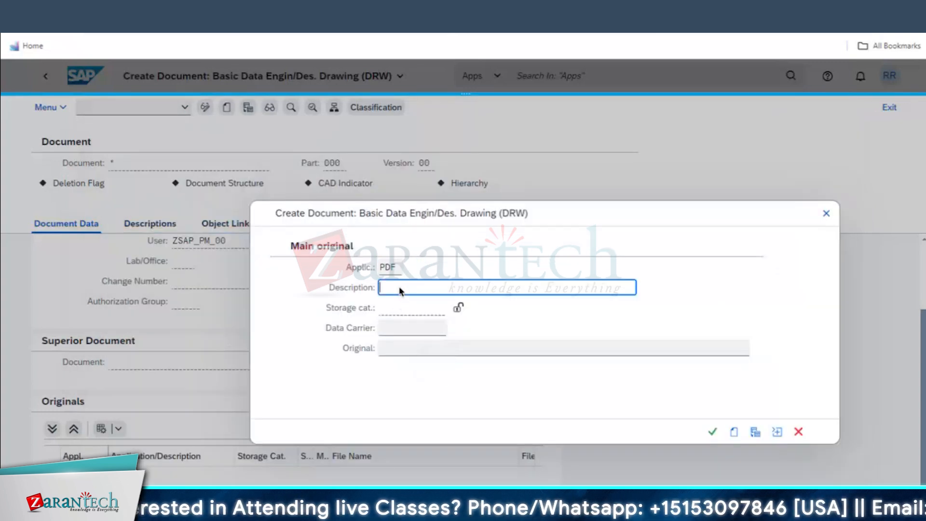
pyautogui.write('COMPRE')
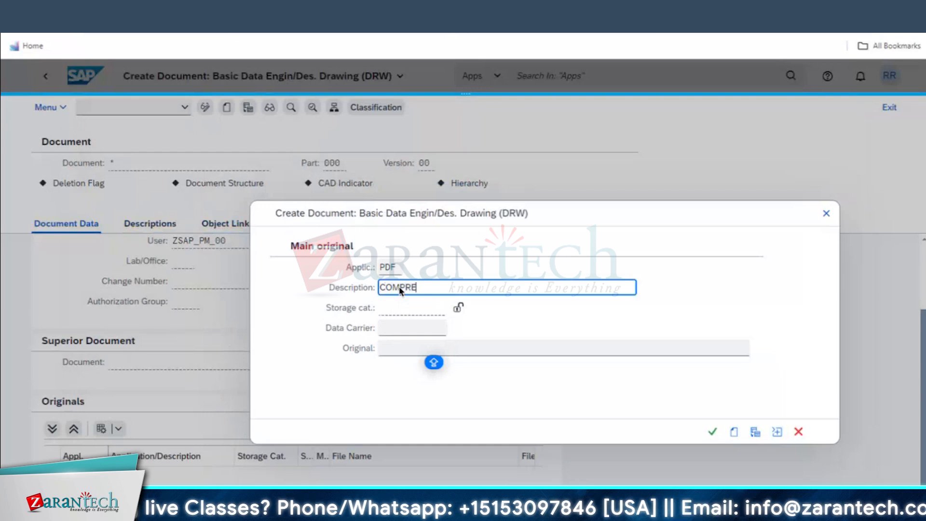
pyautogui.write('SSOR ENGG DOCUMENT')
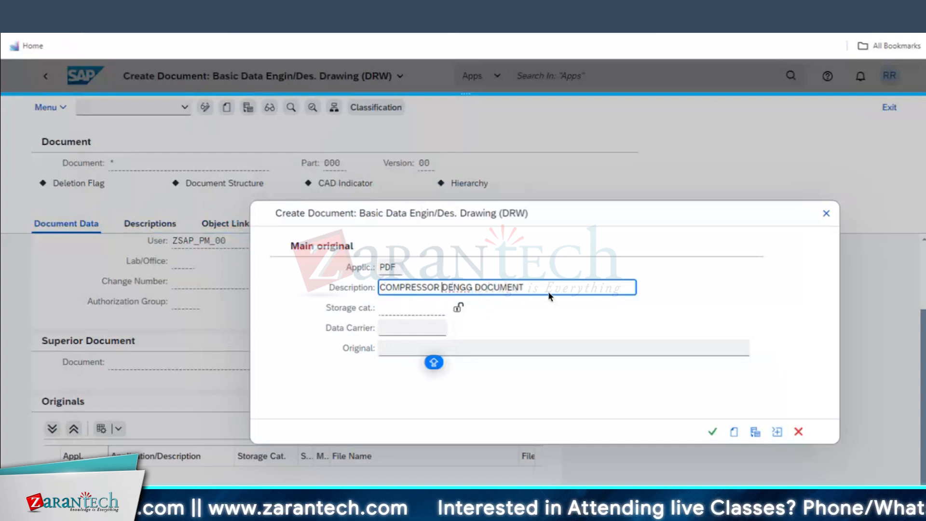
pyautogui.click(404, 307)
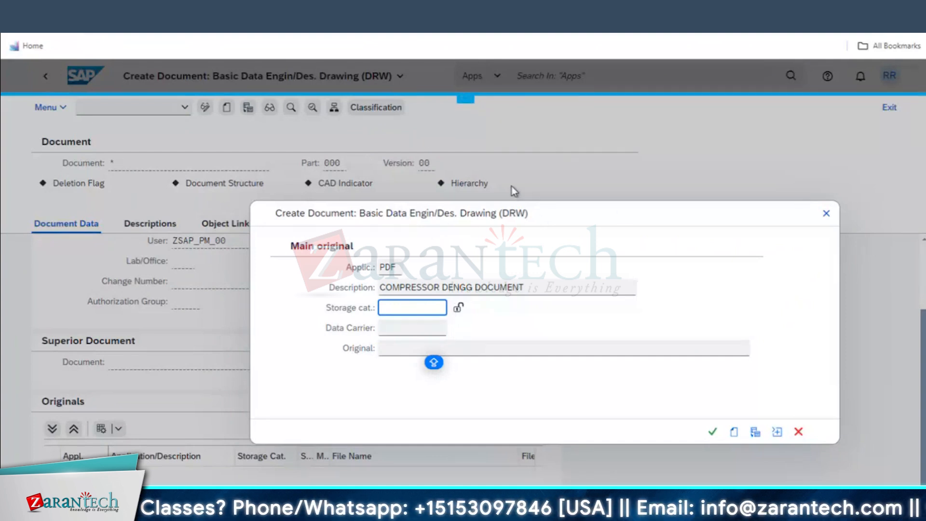
pyautogui.click(399, 313)
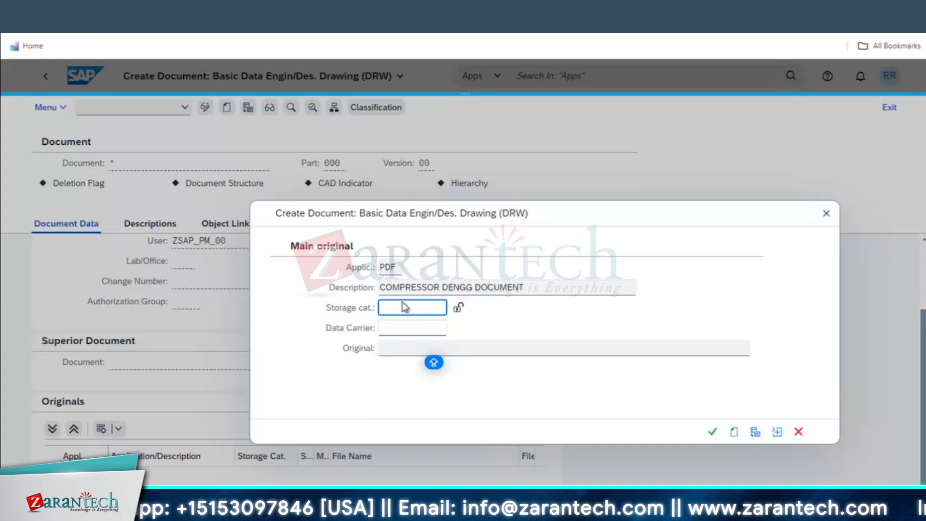
# Attach TEST DOC.pdf from the Desktop as the original file, then capture a screenshot
pyautogui.click(407, 349)
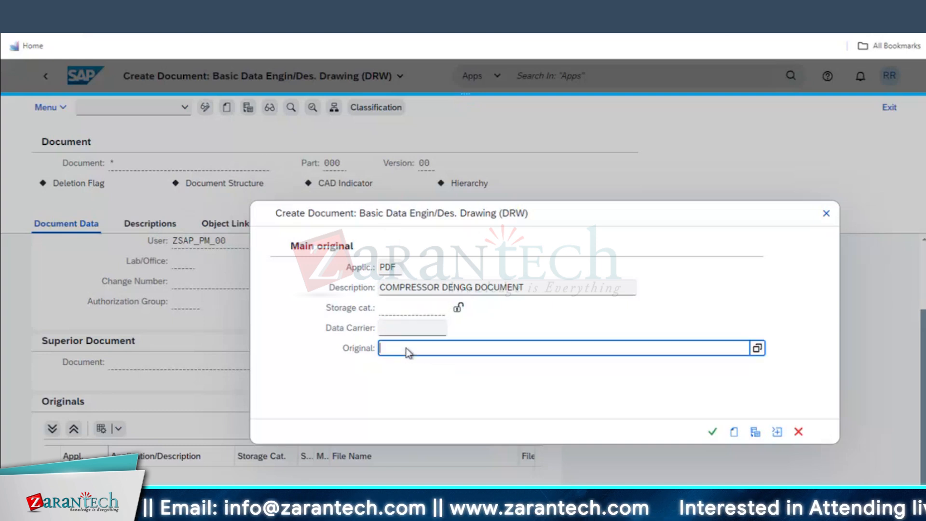
pyautogui.click(756, 349)
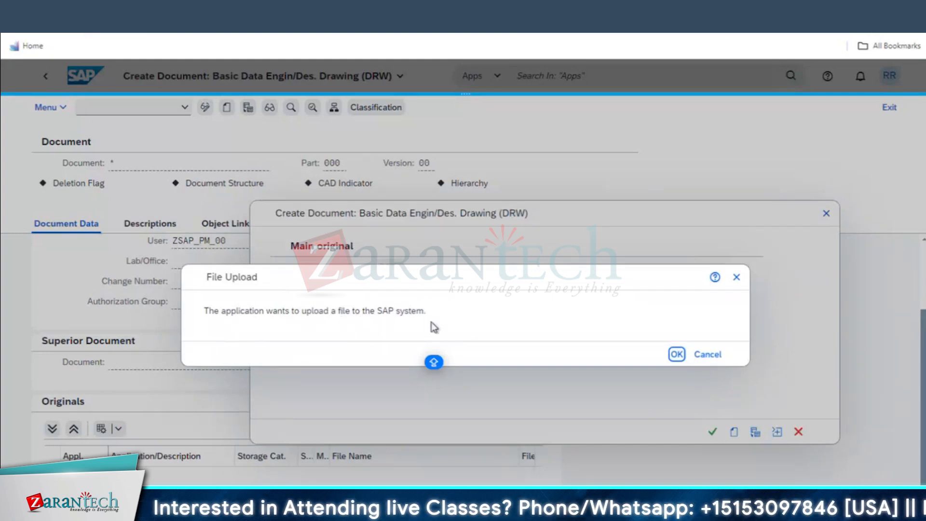
pyautogui.click(676, 354)
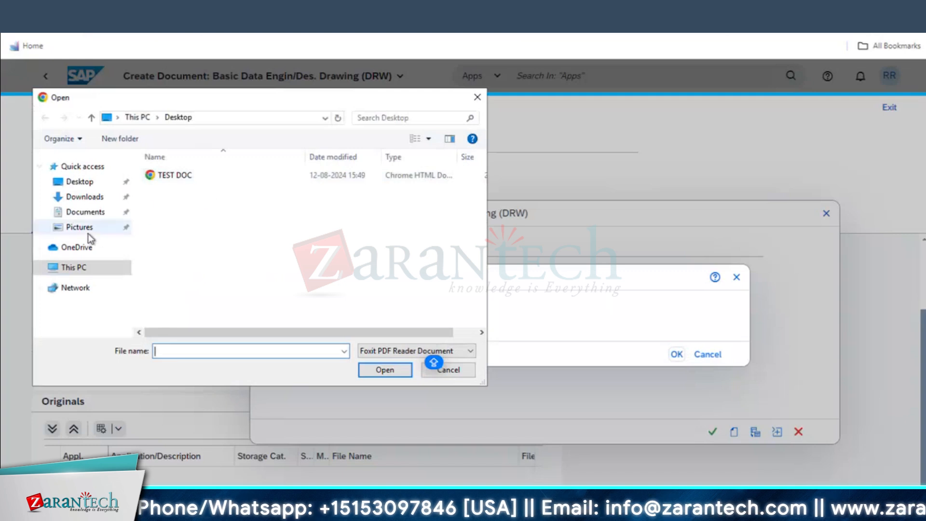
pyautogui.click(87, 185)
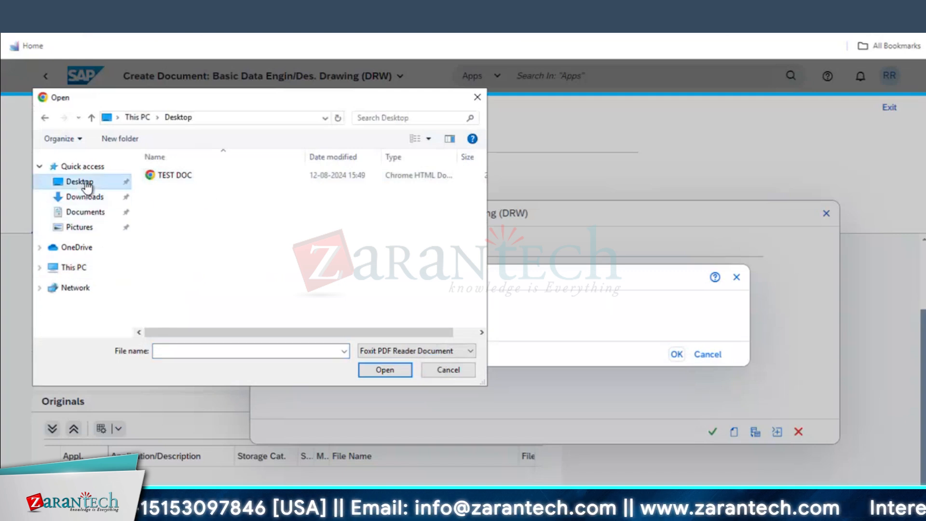
pyautogui.click(168, 178)
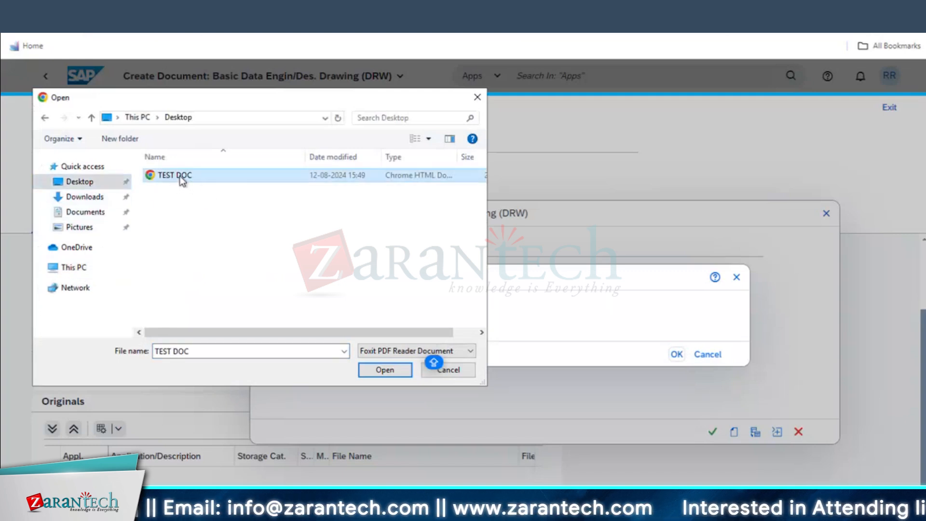
pyautogui.doubleClick(180, 176)
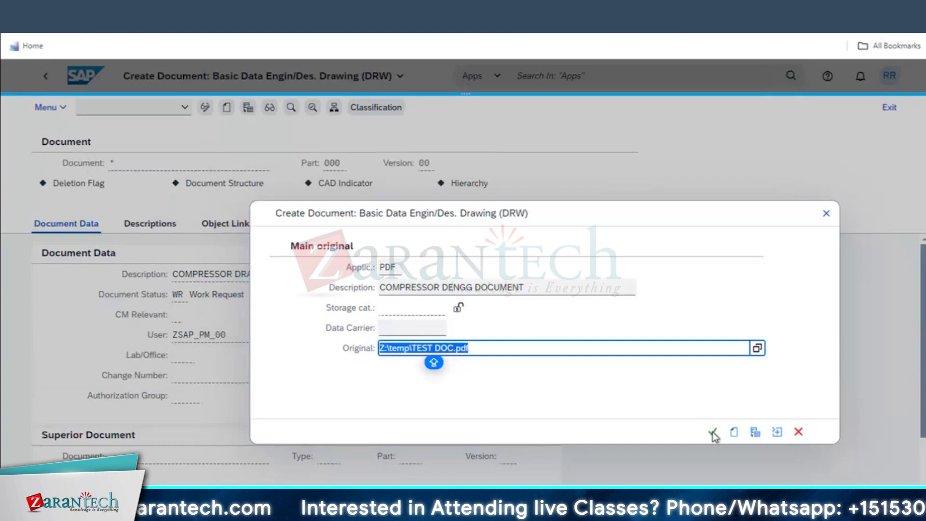
pyautogui.press('super+shift+s')
pyautogui.moveTo(21, 71); pyautogui.dragTo(910, 487)
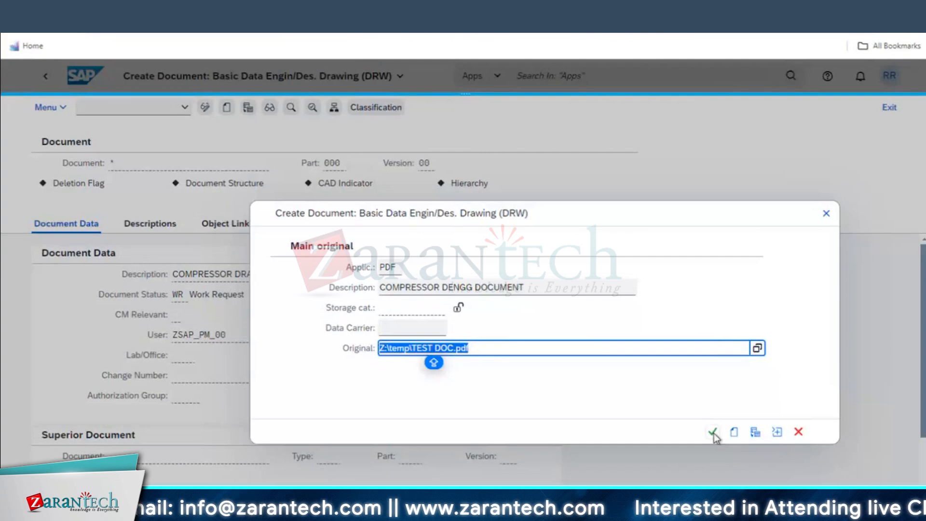
# Confirm the main original and check it in the Originals table
pyautogui.click(713, 433)
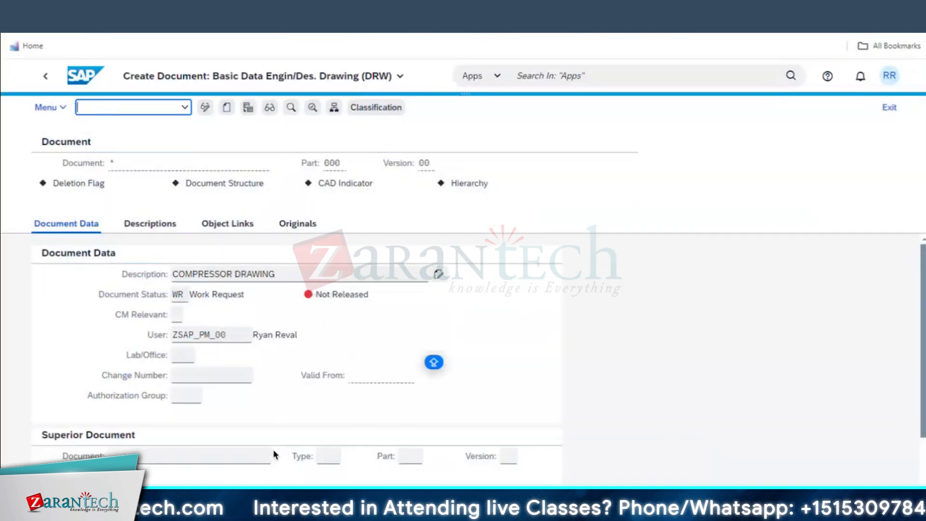
pyautogui.scroll(-2, 273, 463)
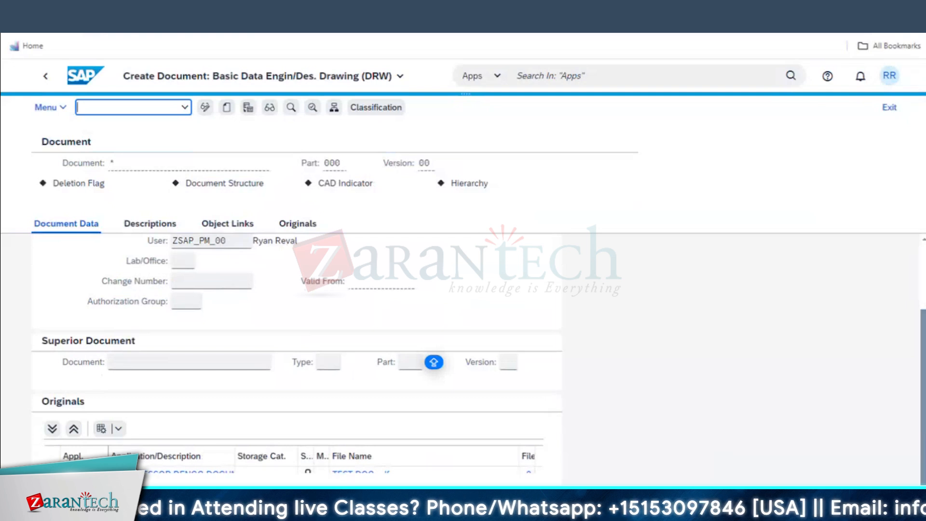
pyautogui.click(158, 460)
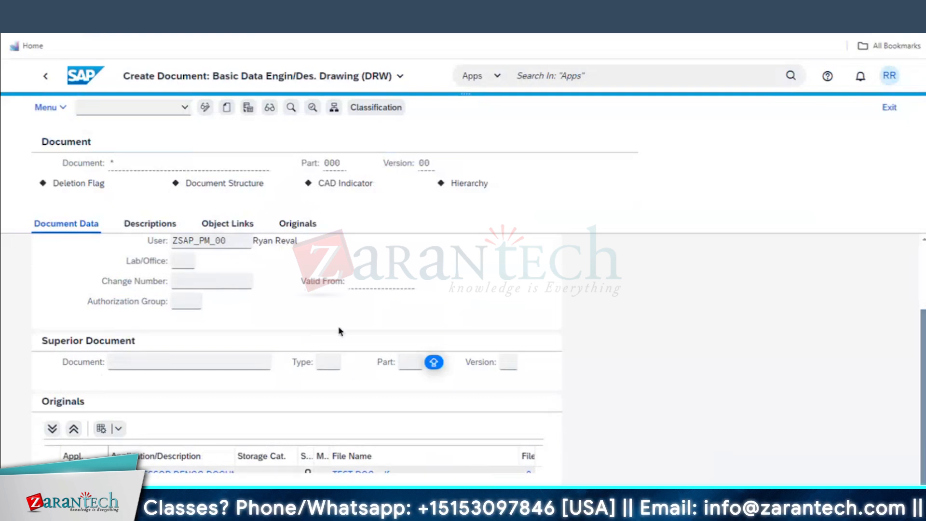
pyautogui.scroll(2, 452, 325)
pyautogui.click(175, 295)
pyautogui.click(193, 295)
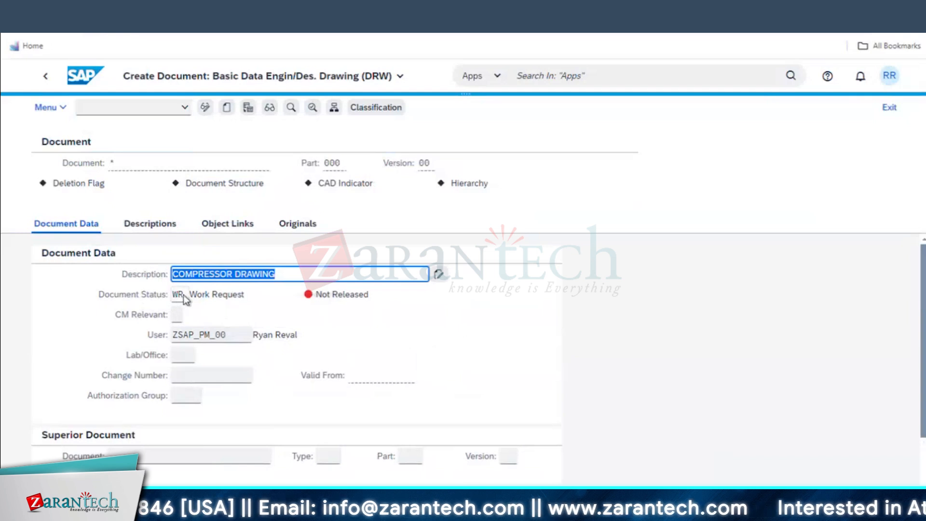
pyautogui.click(179, 296)
pyautogui.click(196, 295)
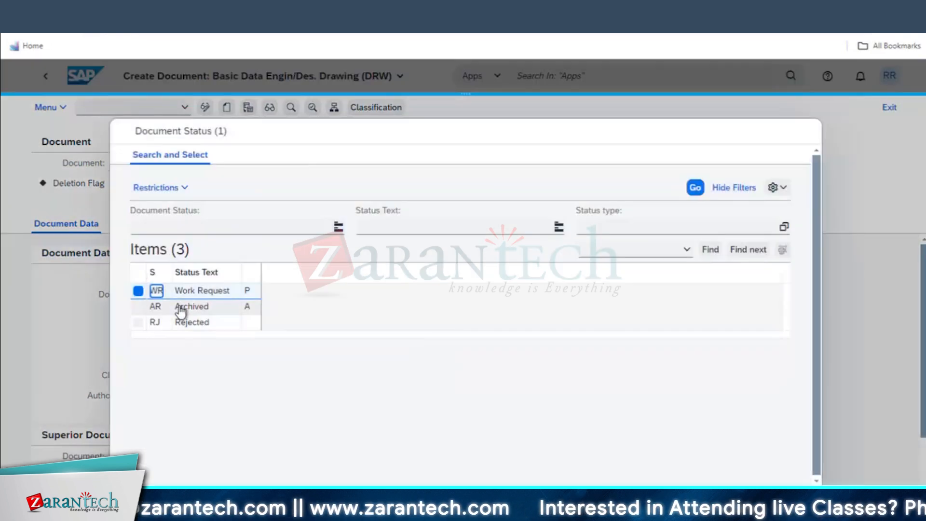
pyautogui.click(169, 306)
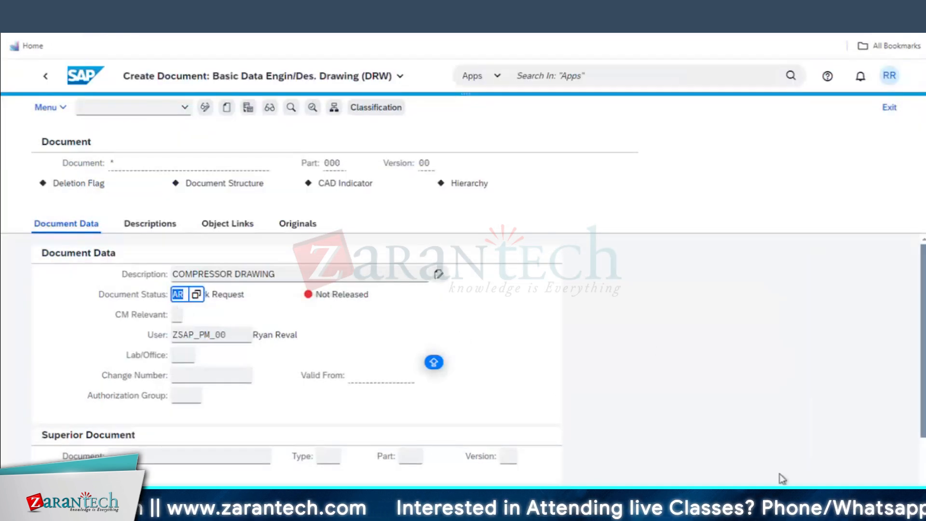
pyautogui.hotkey('ctrl', 's')
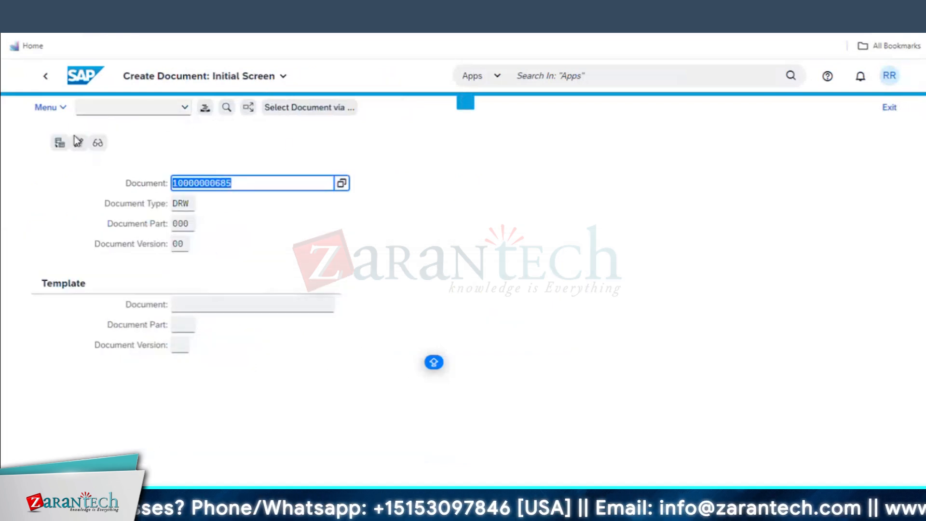
pyautogui.click(46, 107)
pyautogui.click(73, 130)
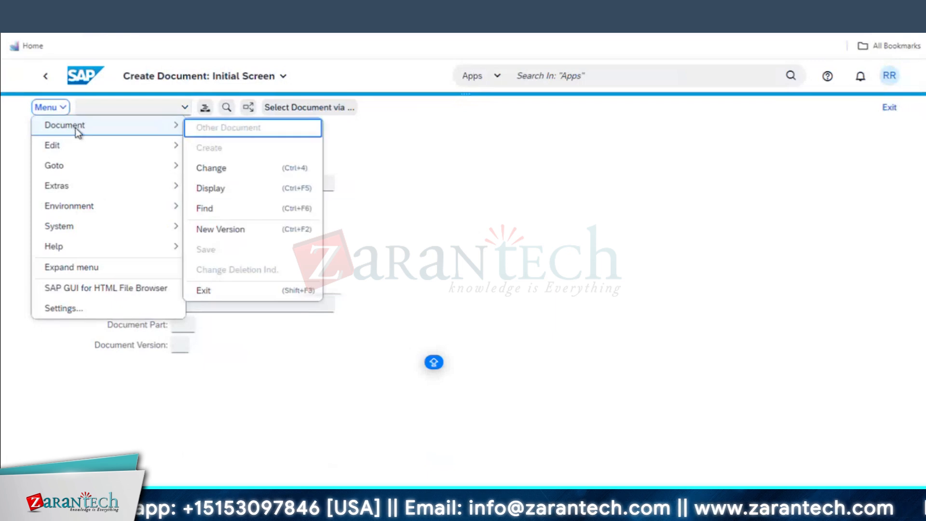
pyautogui.click(249, 169)
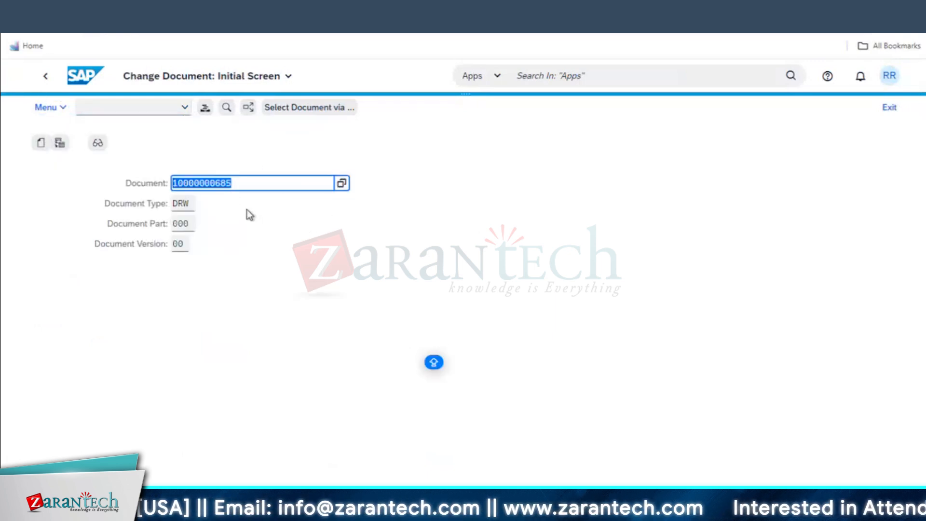
pyautogui.press('Return')
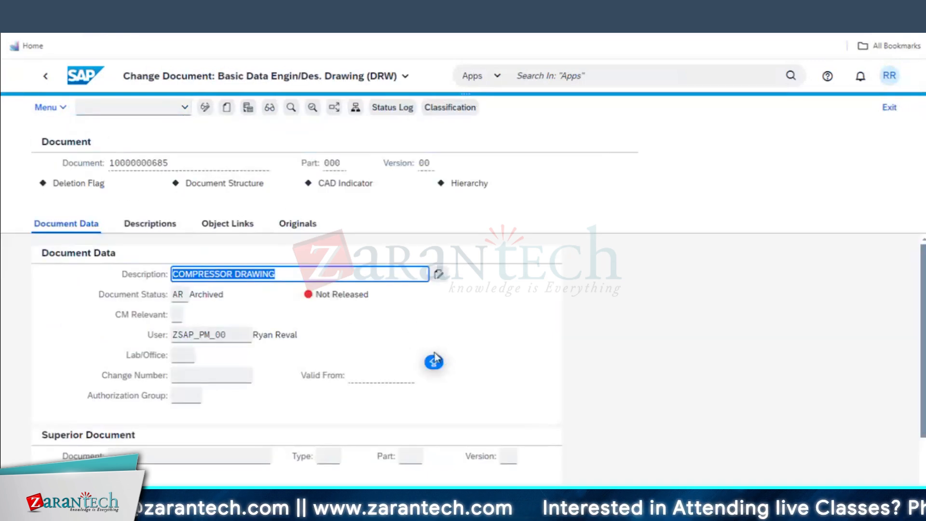
# Set the status to H3 Released, confirm the log, check the 08/12/2024 date, and view Object Links
pyautogui.click(183, 294)
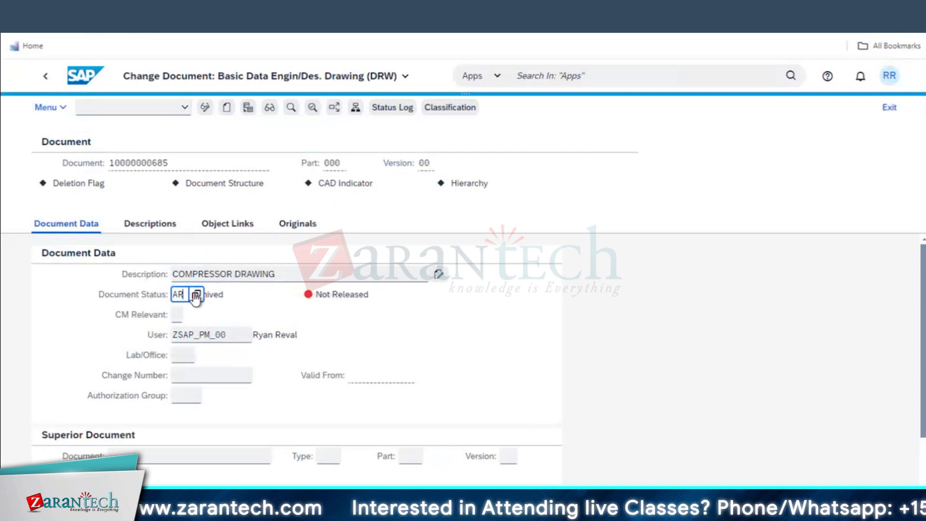
pyautogui.click(196, 295)
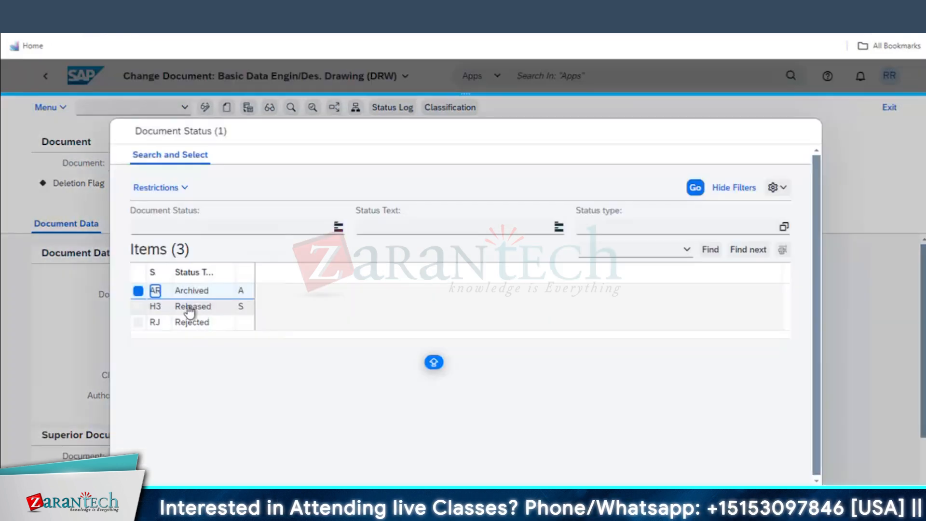
pyautogui.click(191, 308)
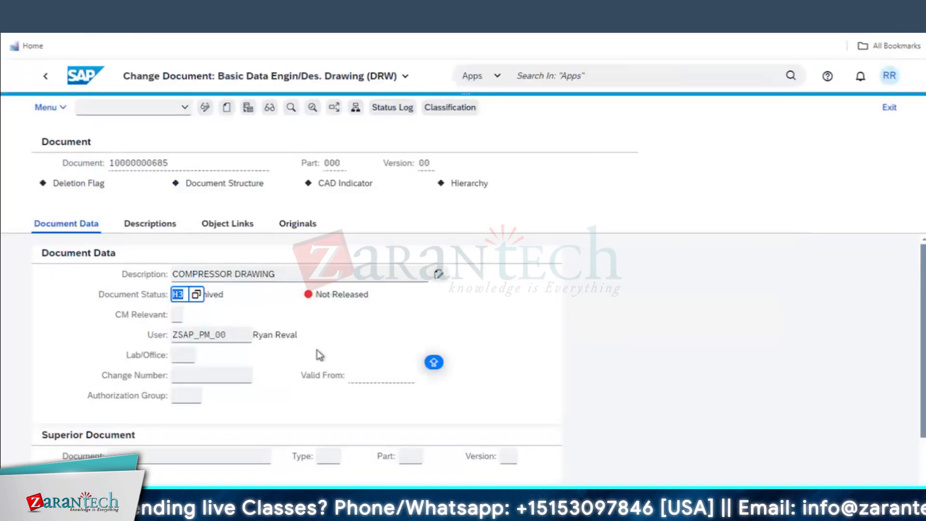
pyautogui.press('Return')
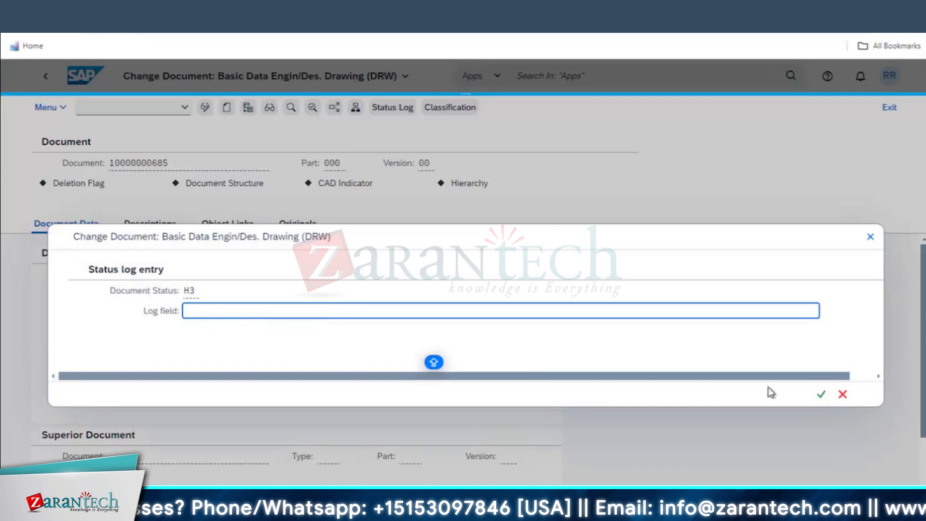
pyautogui.click(824, 394)
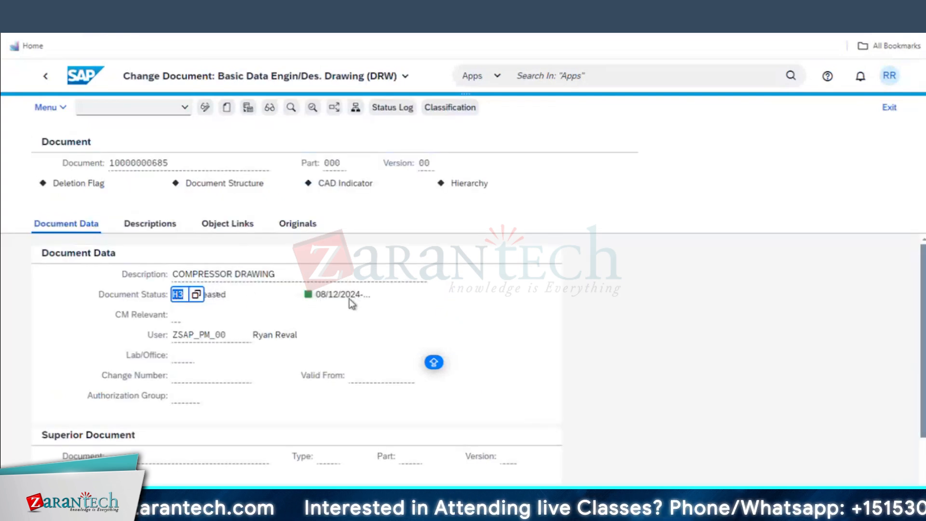
pyautogui.click(345, 297)
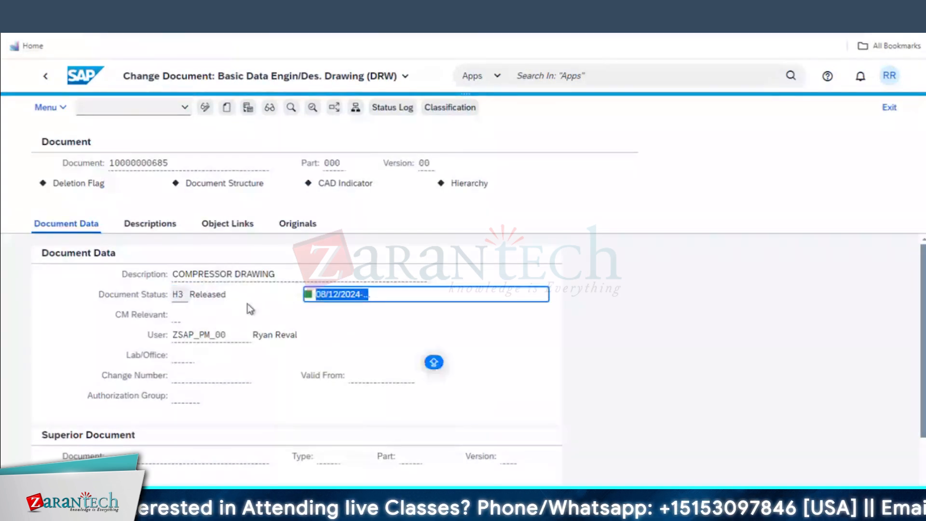
pyautogui.click(223, 230)
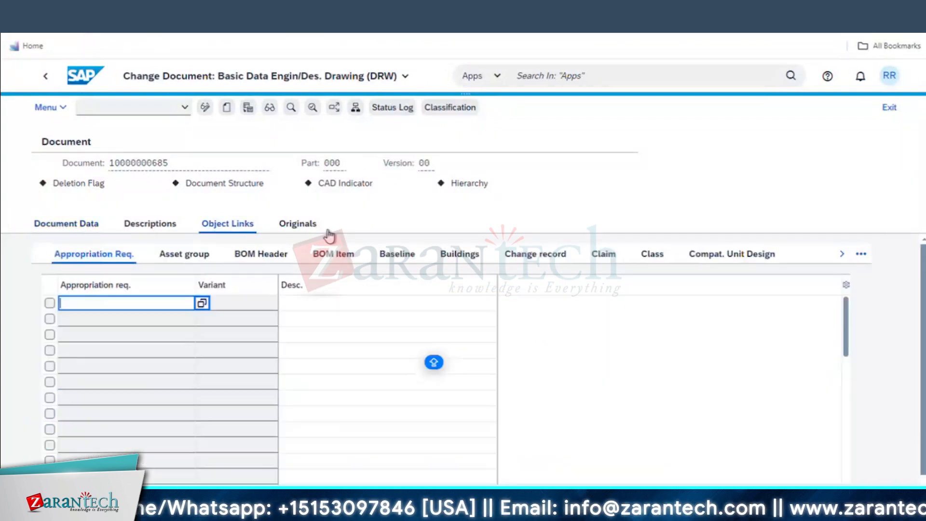
# Switch the document's Object Links to the Equipment Master link type
pyautogui.click(861, 254)
pyautogui.scroll(-3, 802, 419)
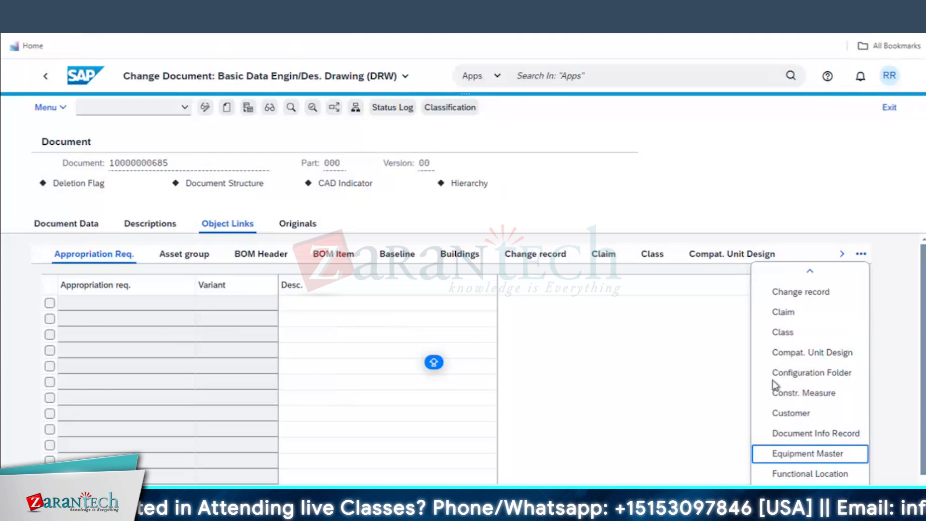
pyautogui.click(809, 455)
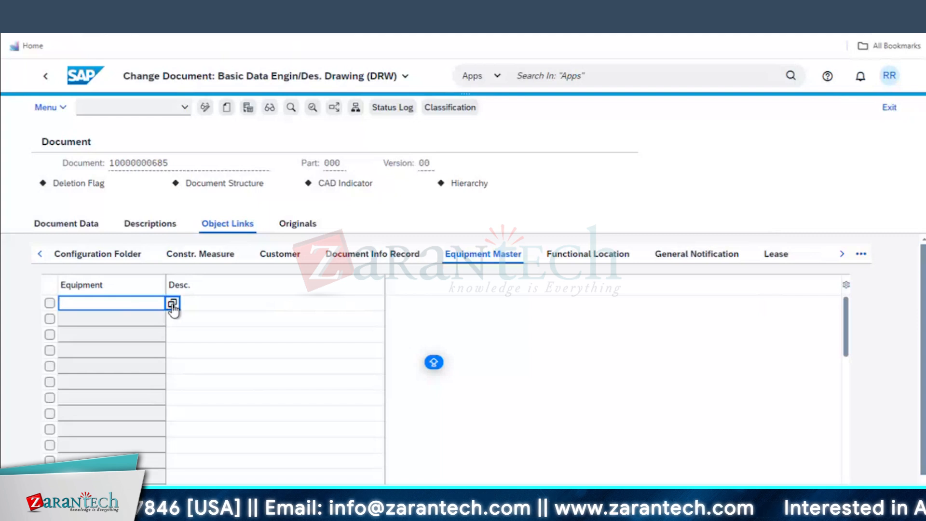
# Take equipment number 10003106 from the COMPRESSOR -08 display, link it, and save the document
pyautogui.moveTo(260, 506)
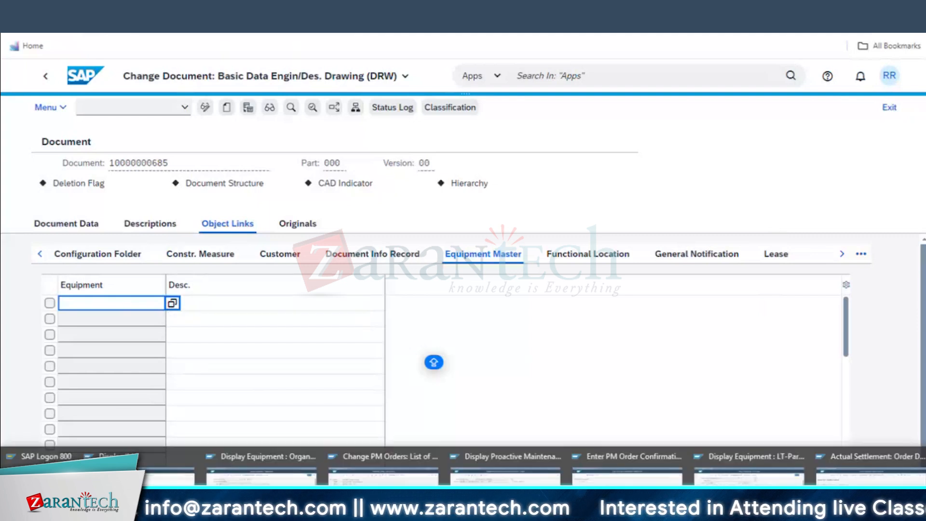
pyautogui.click(256, 470)
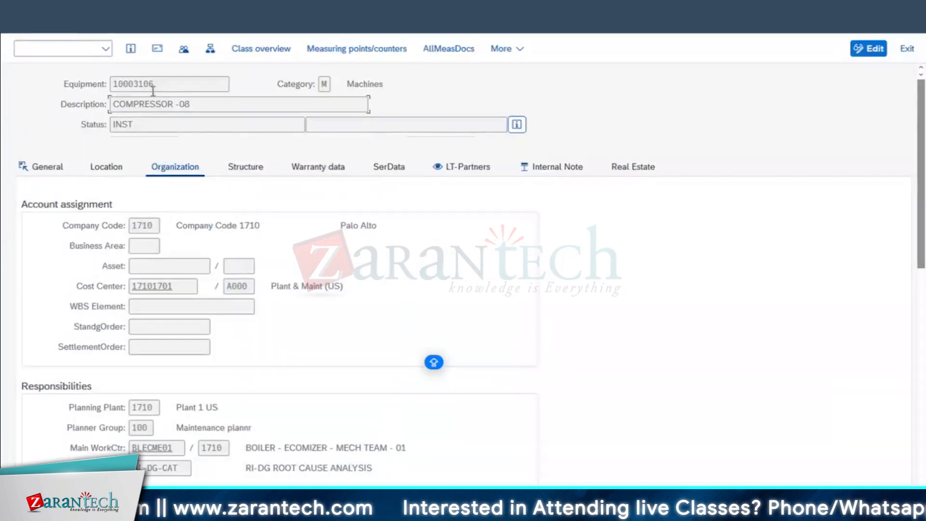
pyautogui.moveTo(153, 86); pyautogui.dragTo(12, 113)
pyautogui.click(554, 242)
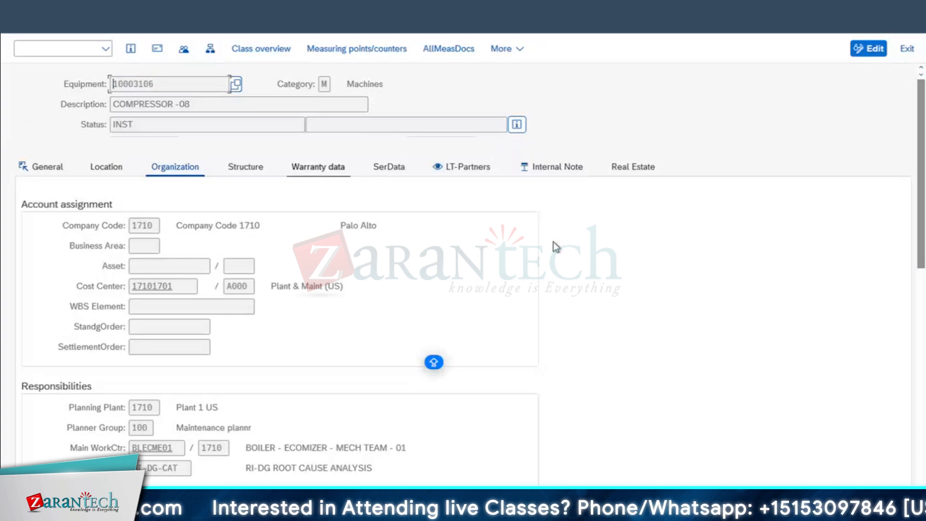
pyautogui.click(555, 169)
pyautogui.scroll(-2, 250, 413)
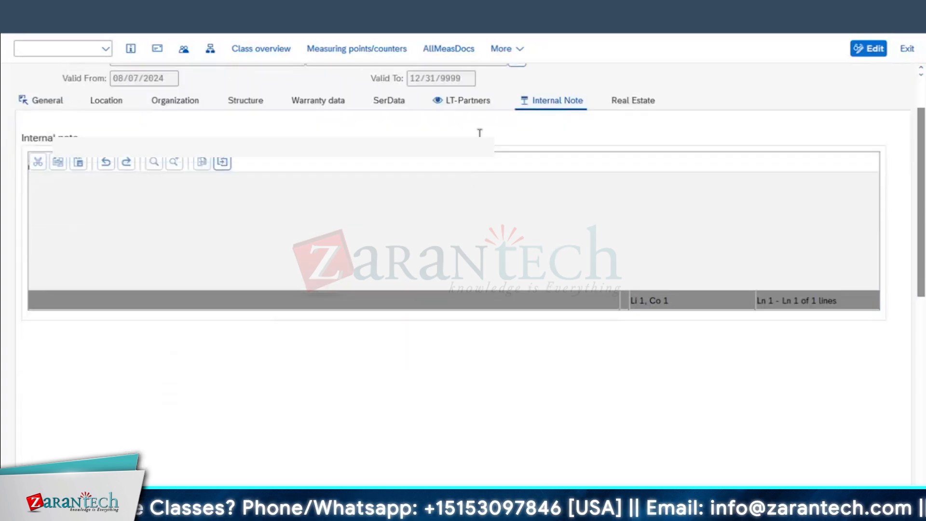
pyautogui.click(466, 101)
pyautogui.scroll(-1, 283, 431)
pyautogui.scroll(-4, 283, 430)
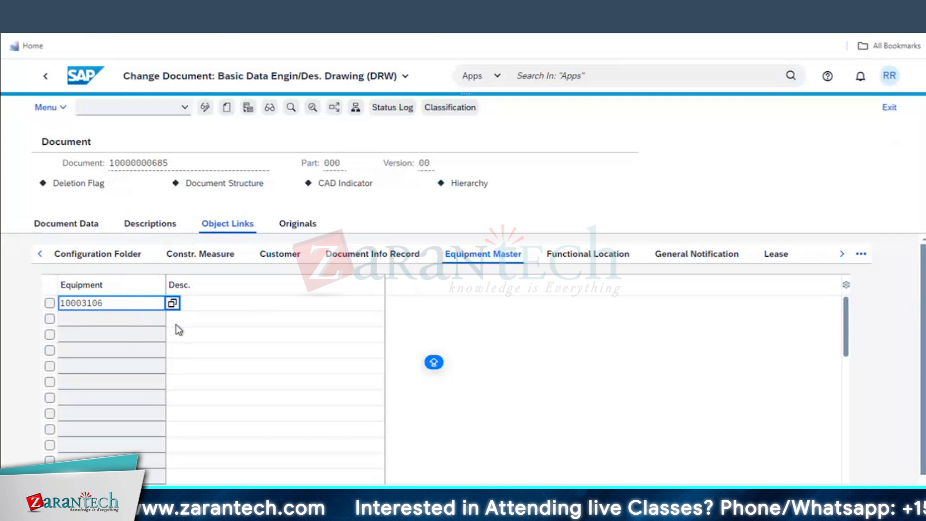
pyautogui.press('Return')
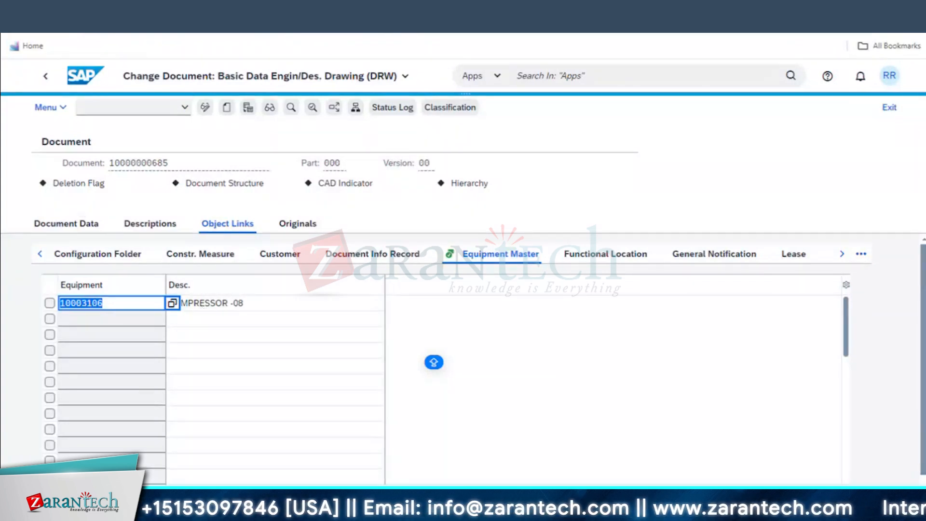
pyautogui.hotkey('ctrl', 's')
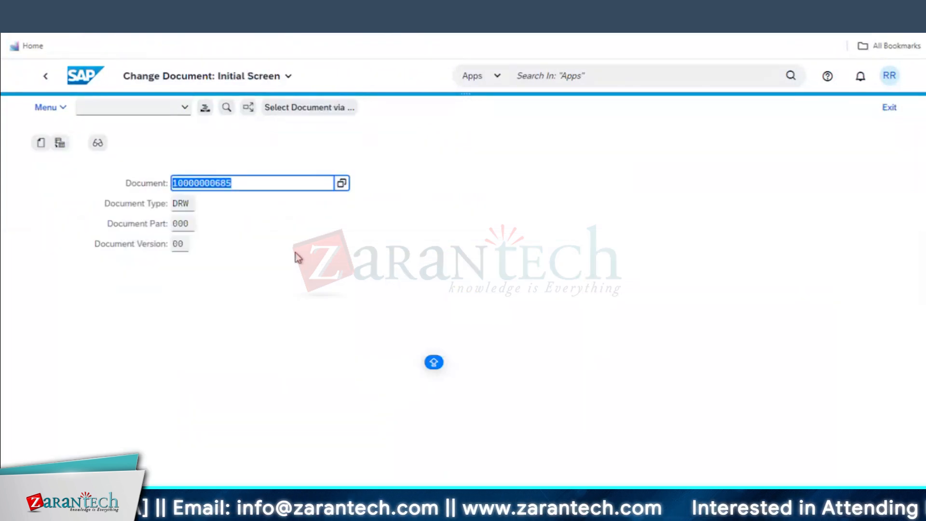
# Refresh the functional location structure and open equipment 10003106, COMPRESSOR -08
pyautogui.moveTo(381, 510)
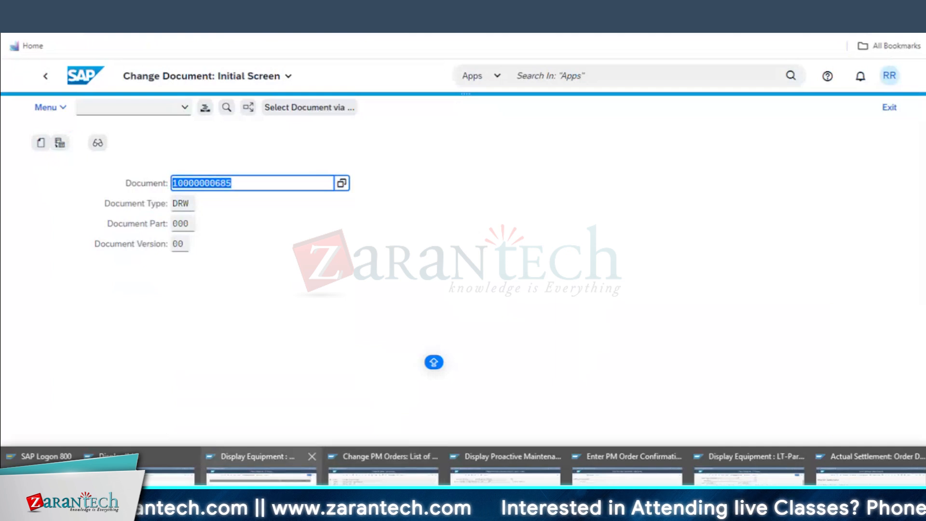
pyautogui.click(262, 491)
pyautogui.click(25, 23)
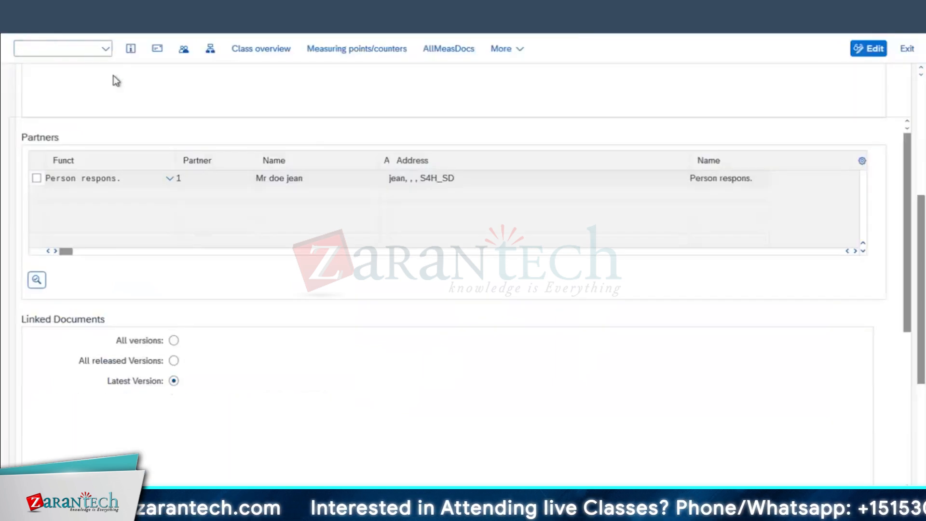
pyautogui.click(159, 51)
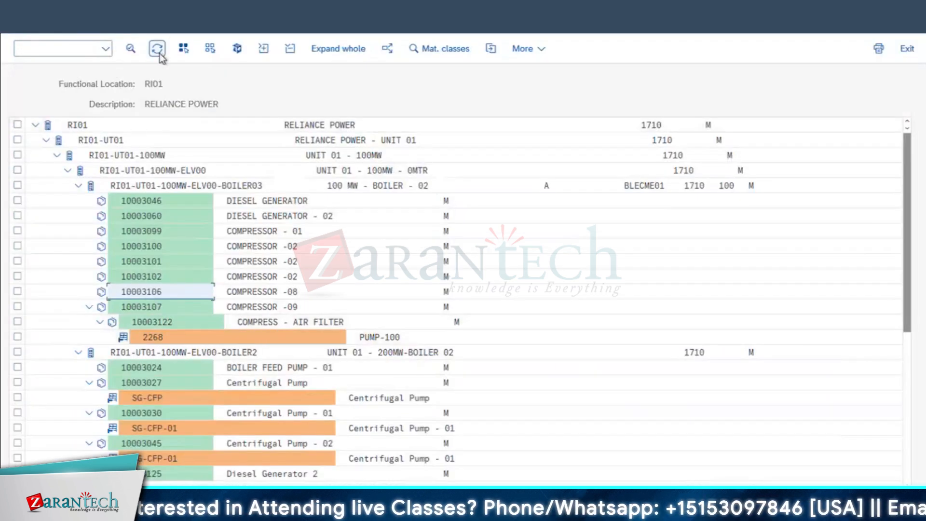
pyautogui.doubleClick(154, 294)
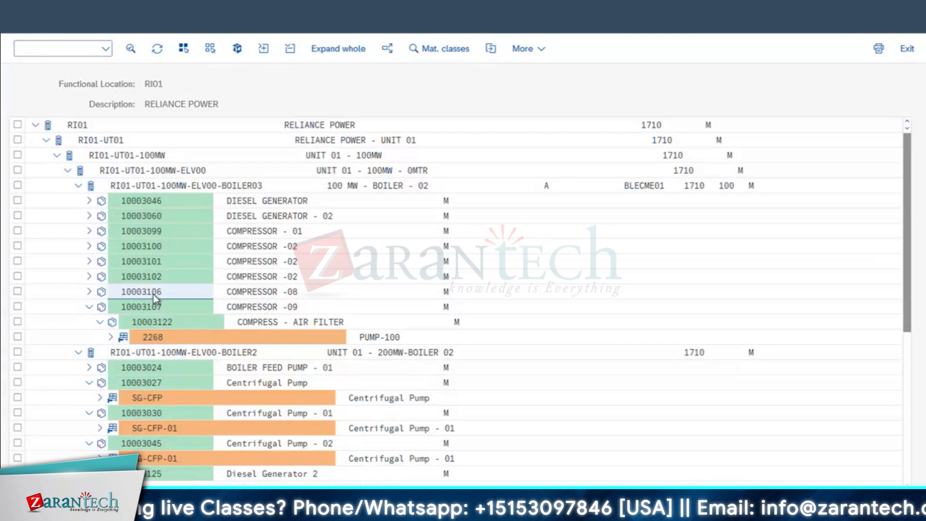
pyautogui.click(468, 170)
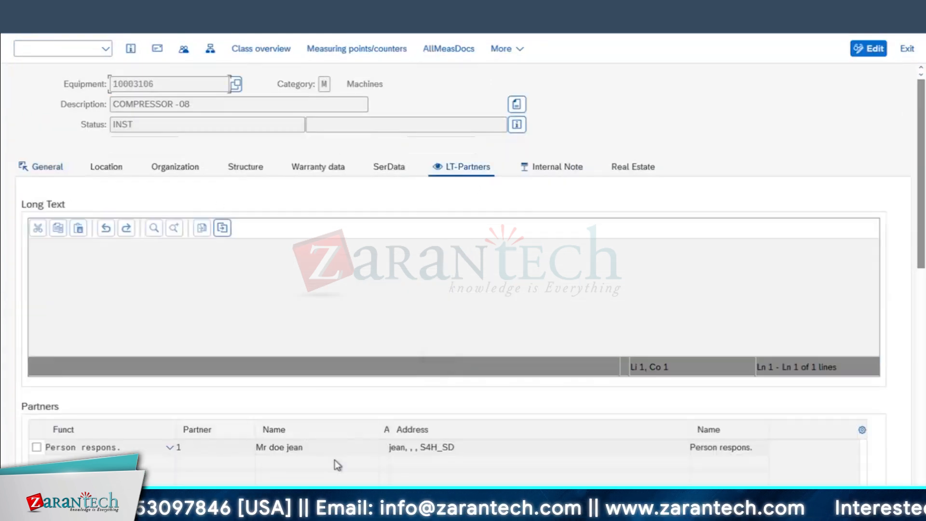
pyautogui.scroll(-1, 141, 368)
pyautogui.scroll(-5, 141, 368)
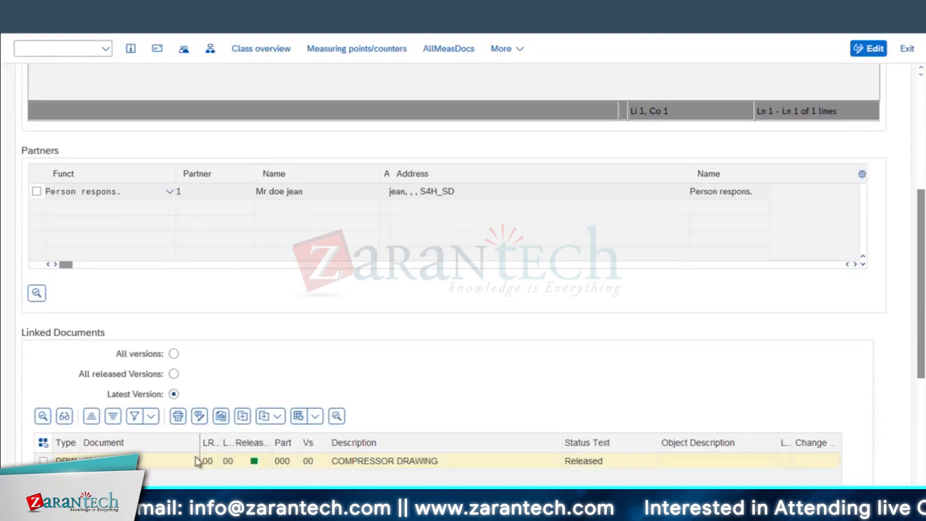
pyautogui.scroll(-2, 448, 374)
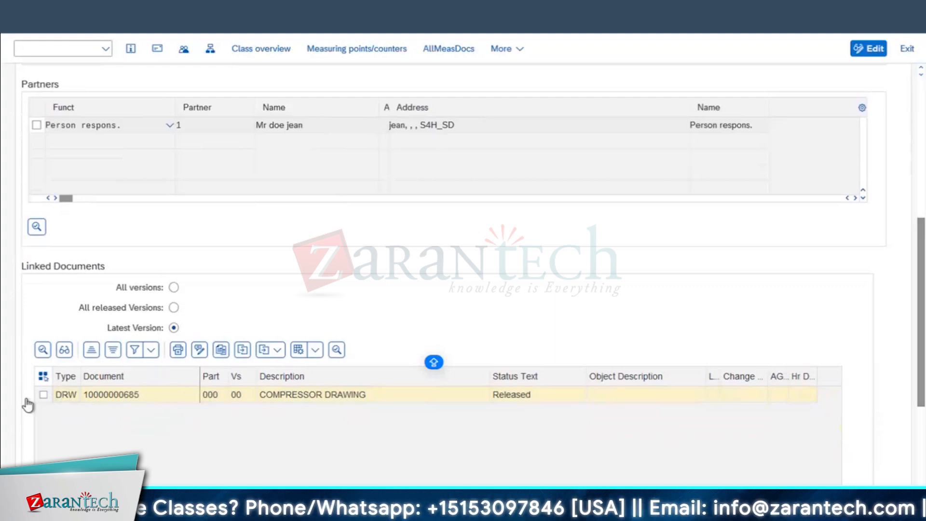
pyautogui.click(42, 395)
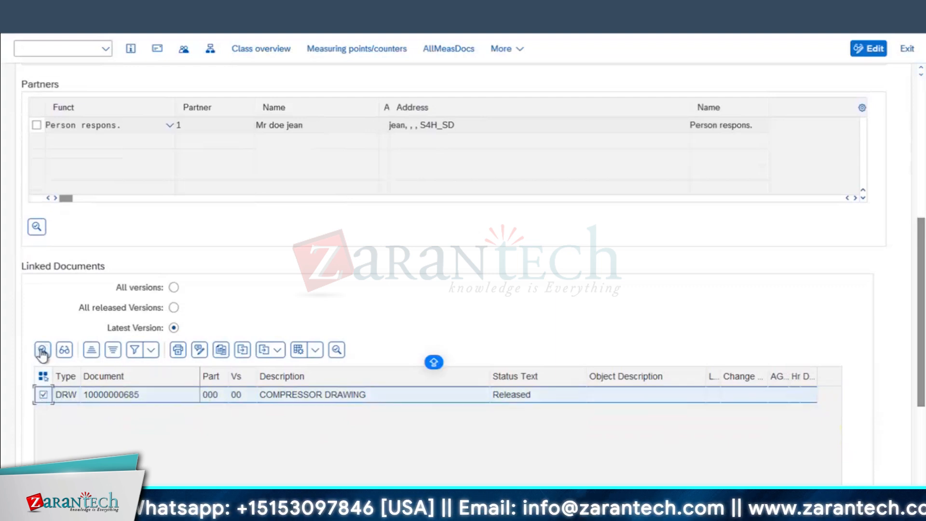
pyautogui.click(42, 350)
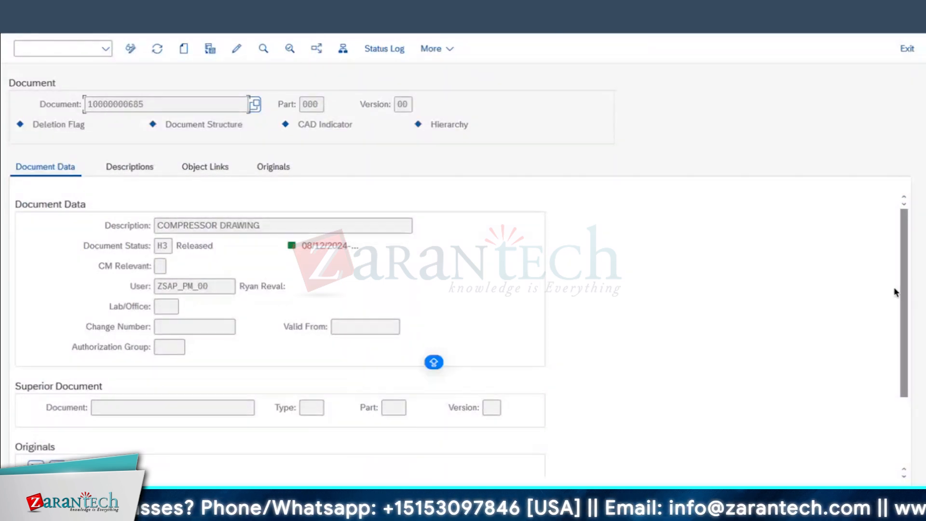
pyautogui.scroll(-3, 20, 392)
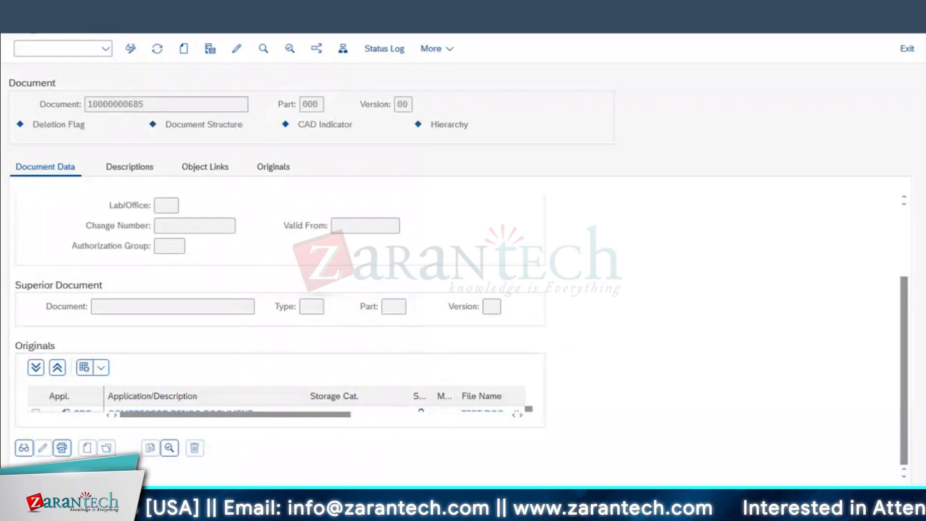
pyautogui.press('F3')
pyautogui.scroll(1, 344, 178)
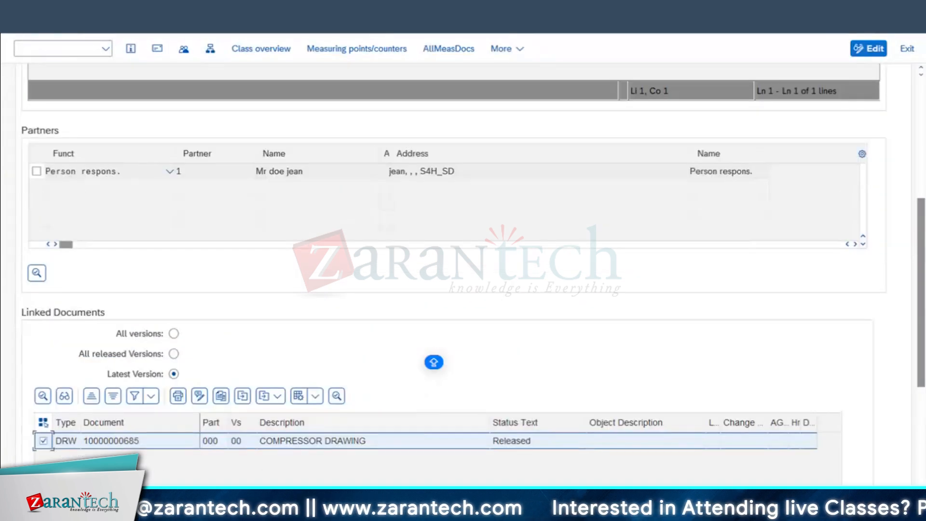
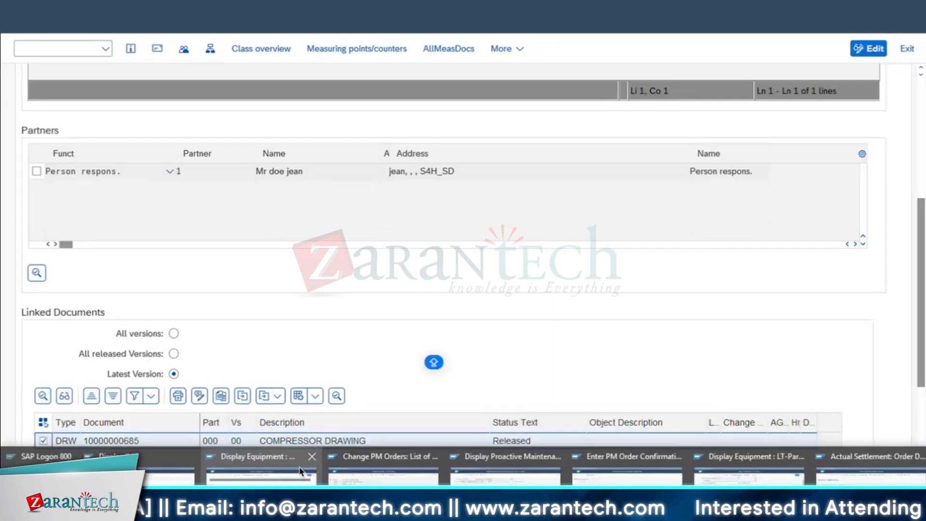
# Switch to the customizing structure window and collapse the Fiori Apps for Maintenance Processing branch
pyautogui.click(627, 475)
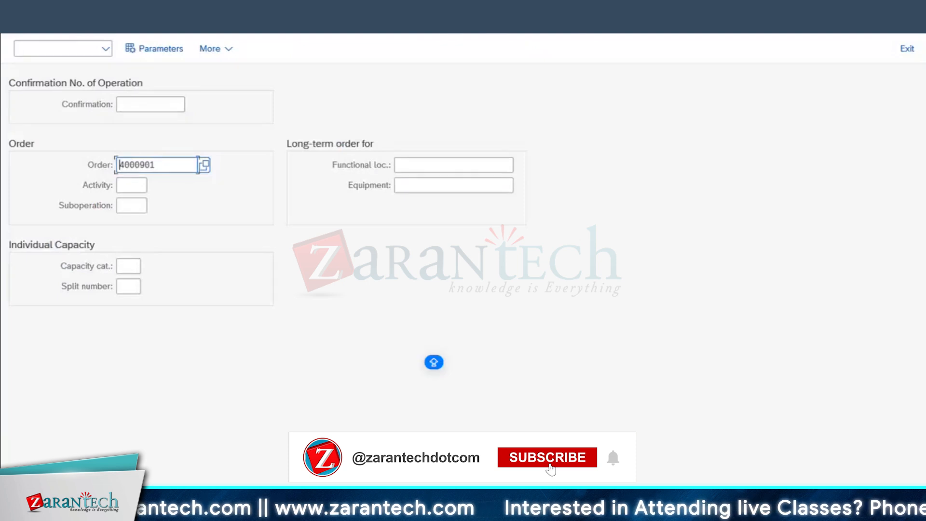
pyautogui.click(140, 515)
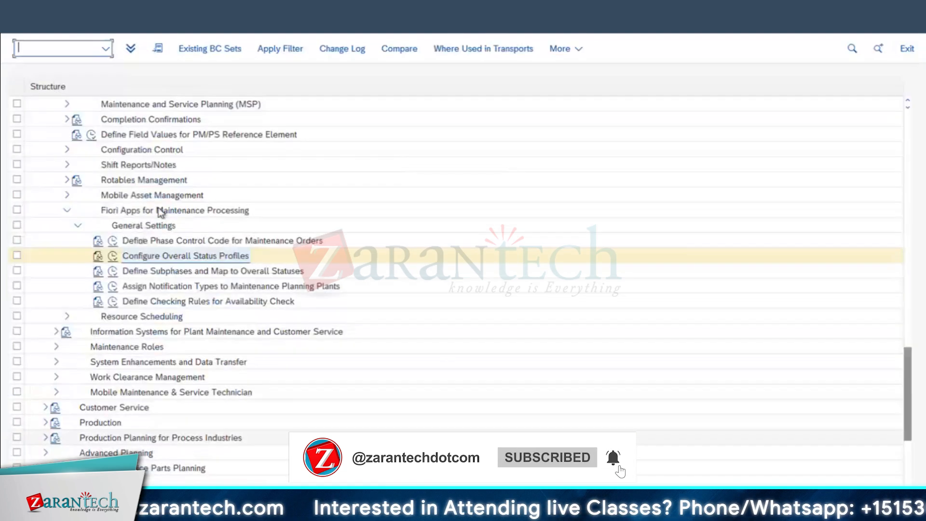
pyautogui.click(612, 470)
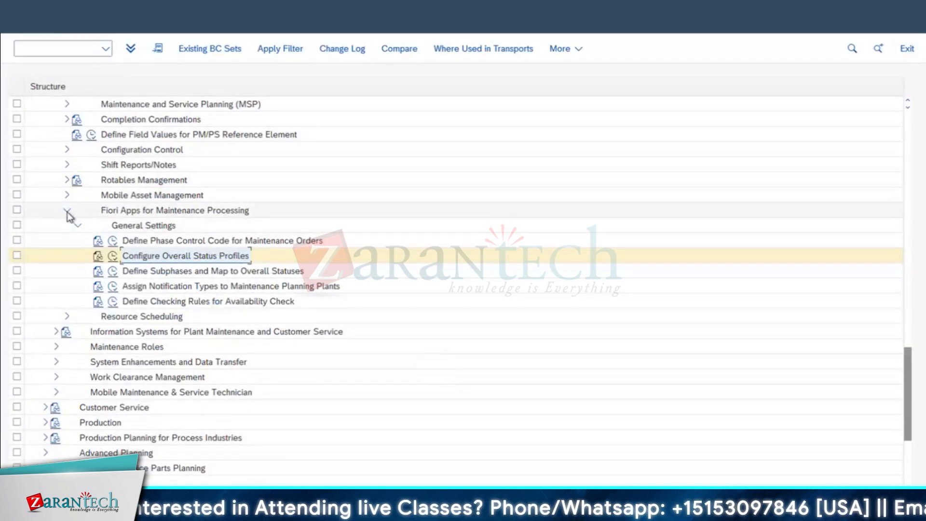
pyautogui.click(67, 210)
pyautogui.scroll(15, 191, 200)
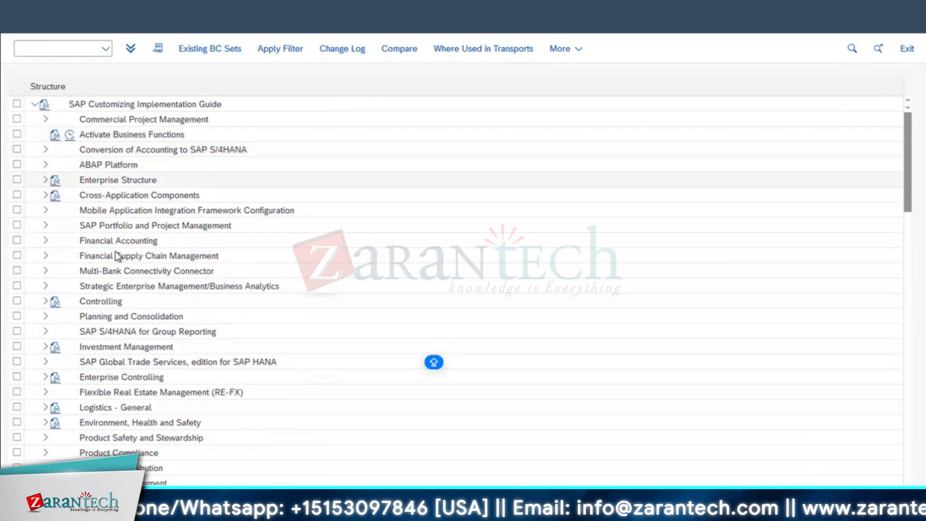
# Expand Cross-Application Components > Document Management and its General Data activities
pyautogui.click(116, 198)
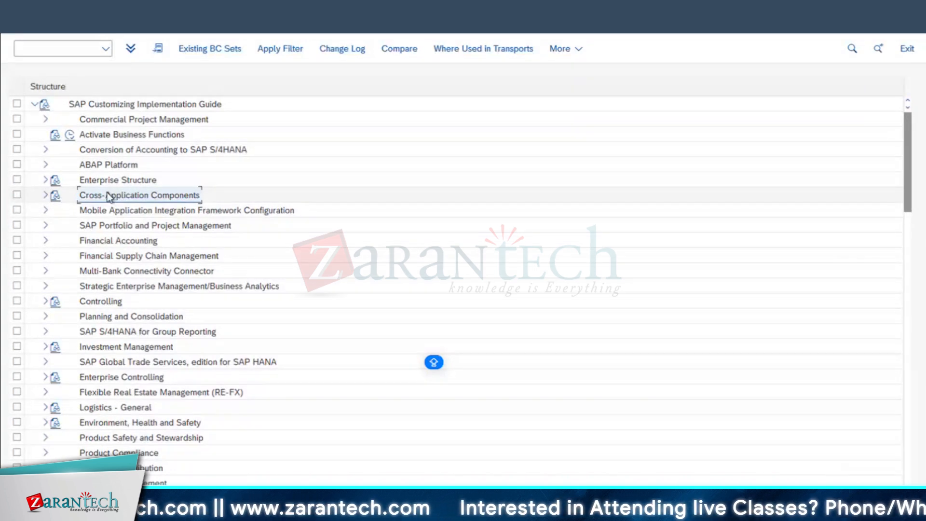
pyautogui.click(46, 195)
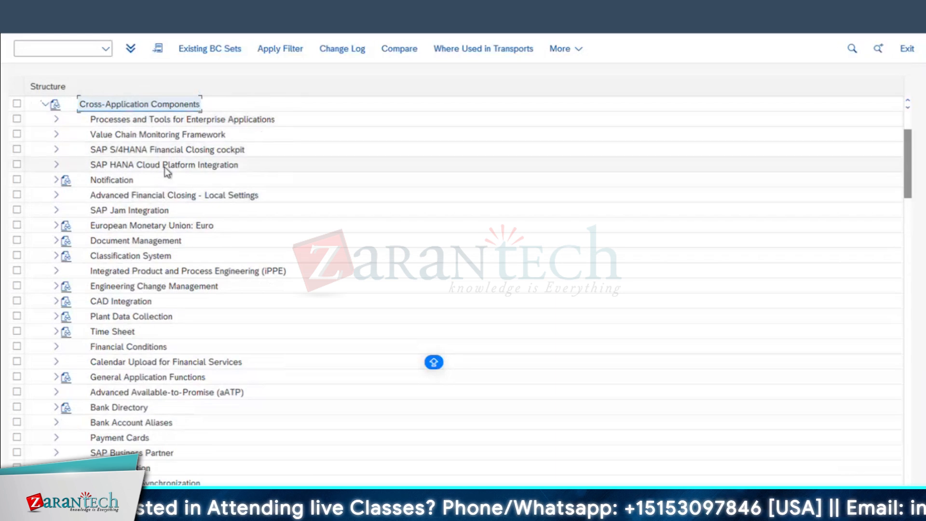
pyautogui.click(143, 243)
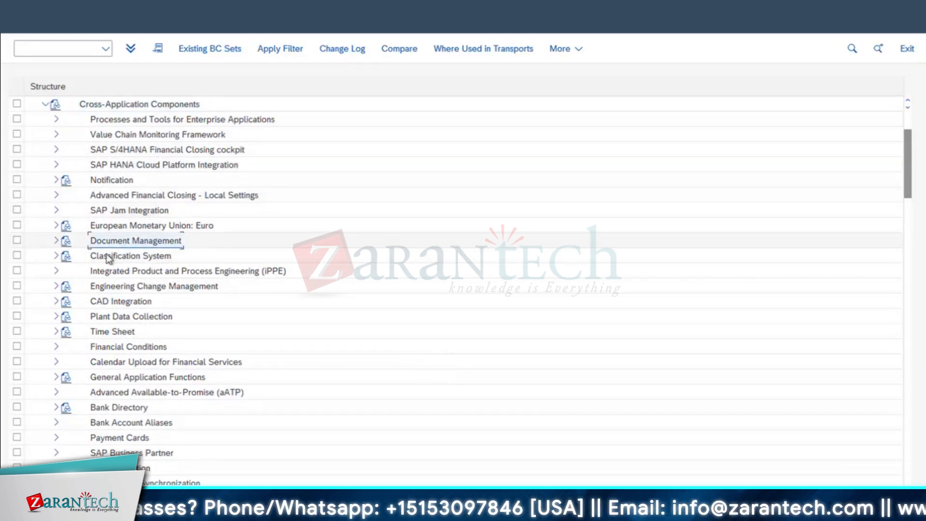
pyautogui.click(56, 241)
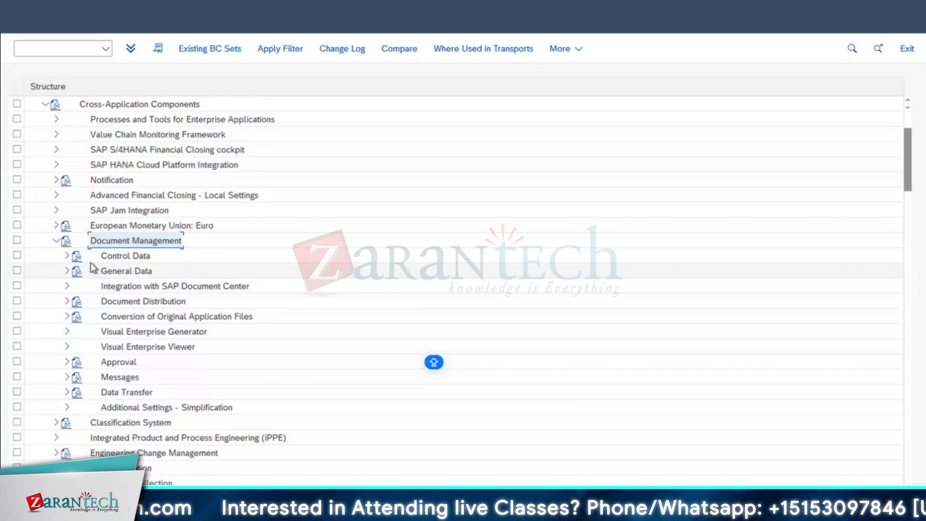
pyautogui.click(67, 256)
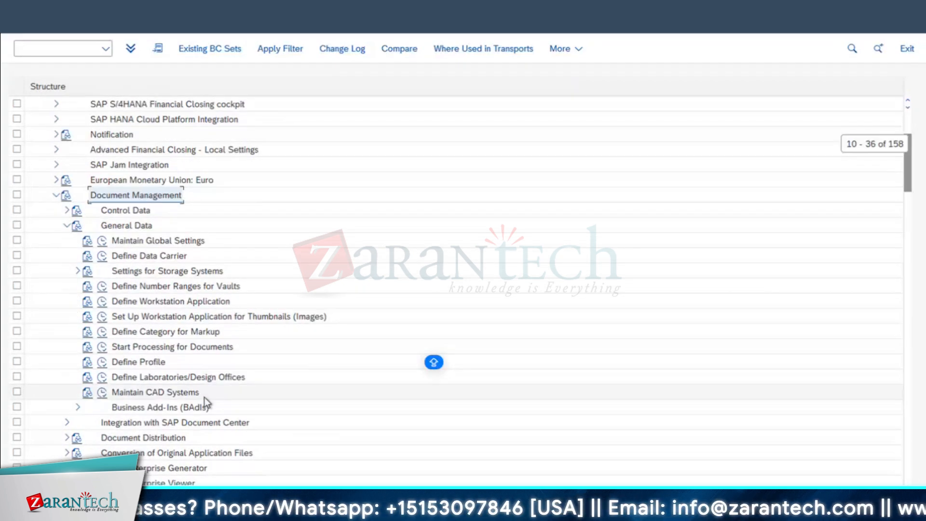
pyautogui.scroll(-1, 204, 397)
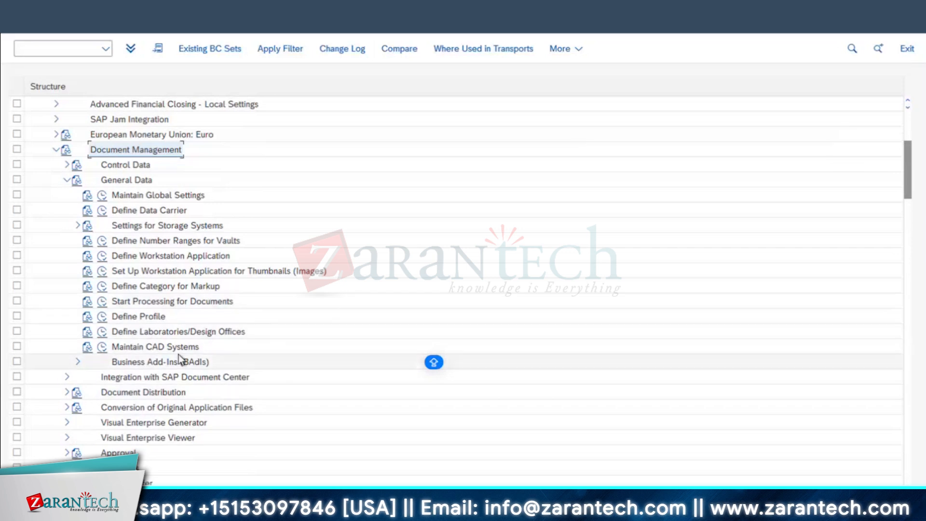
pyautogui.scroll(2, 179, 355)
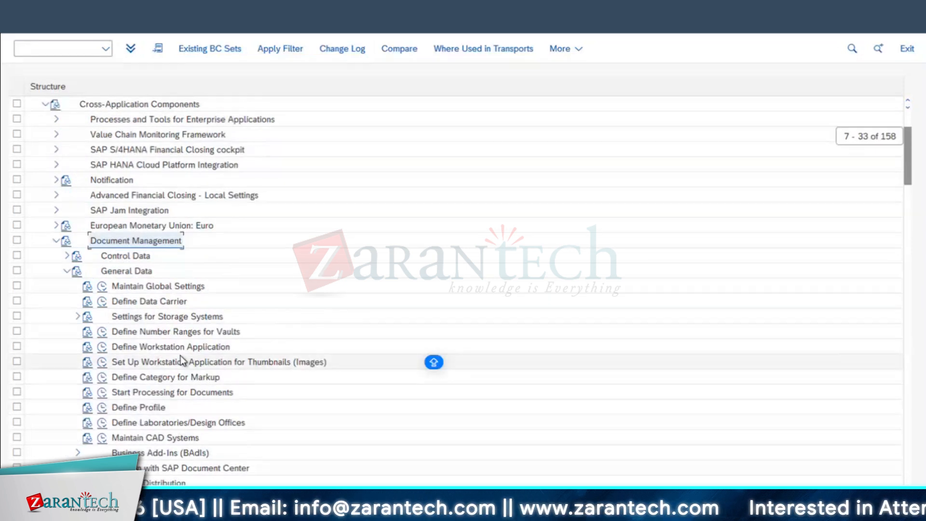
# Browse the Control Data activities and Settings for Storage Systems, then open a new session
pyautogui.click(121, 257)
pyautogui.click(67, 257)
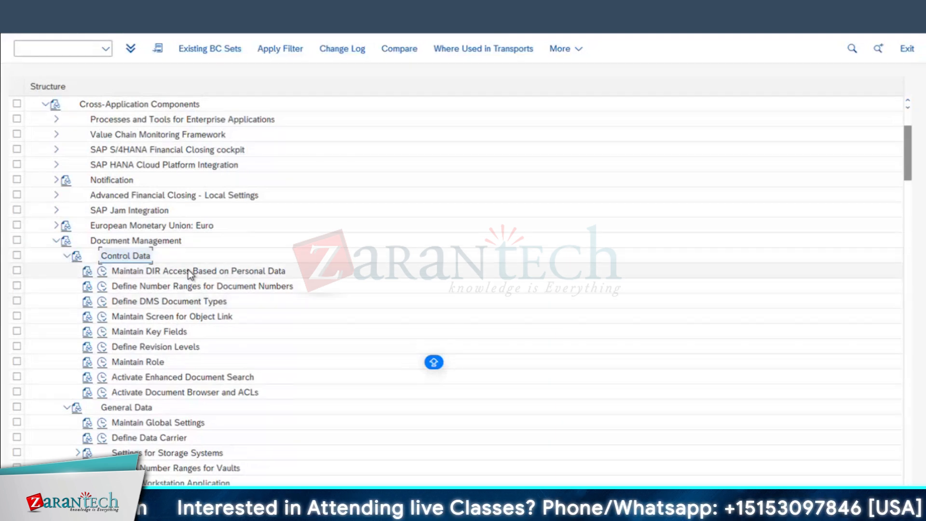
pyautogui.scroll(-2, 181, 349)
pyautogui.scroll(-4, 181, 349)
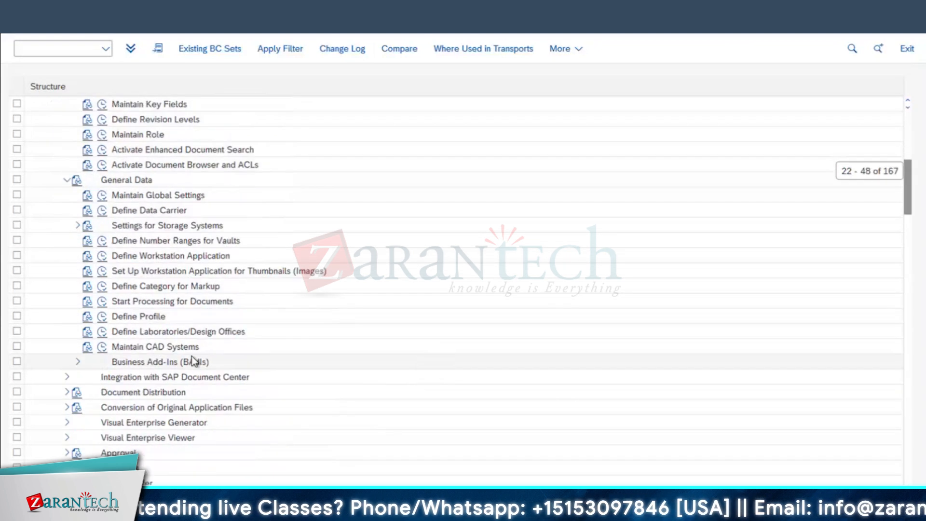
pyautogui.click(170, 179)
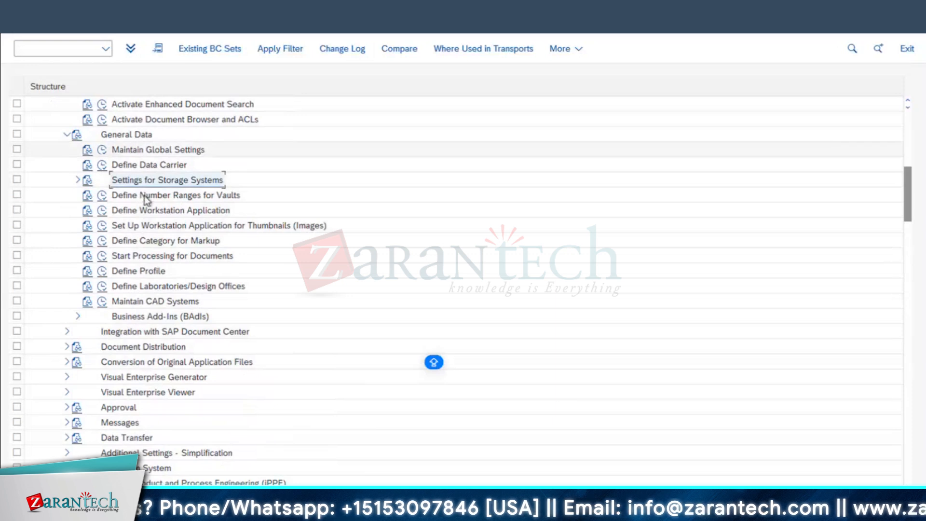
pyautogui.scroll(3, 145, 197)
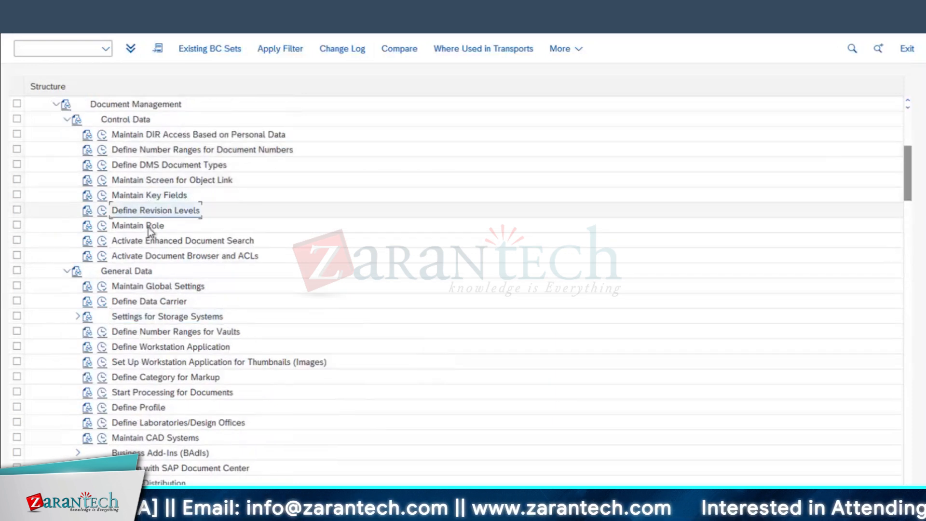
pyautogui.click(77, 318)
pyautogui.click(77, 317)
pyautogui.scroll(-1, 157, 374)
pyautogui.scroll(-3, 183, 381)
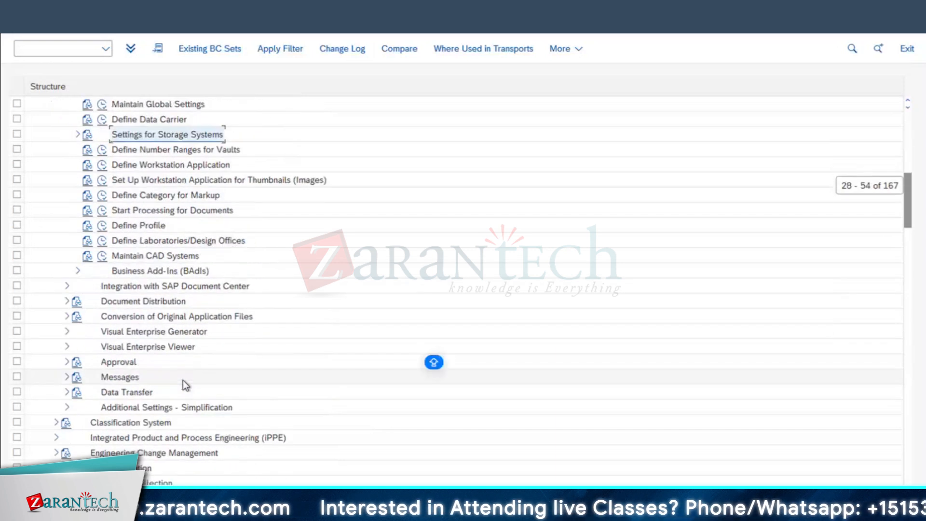
pyautogui.scroll(2, 213, 362)
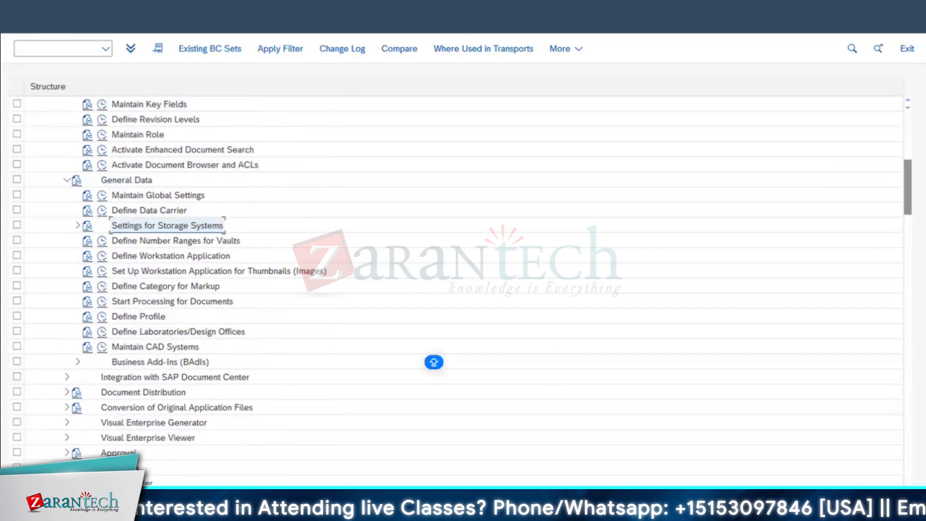
pyautogui.click(350, 4)
pyautogui.click(374, 13)
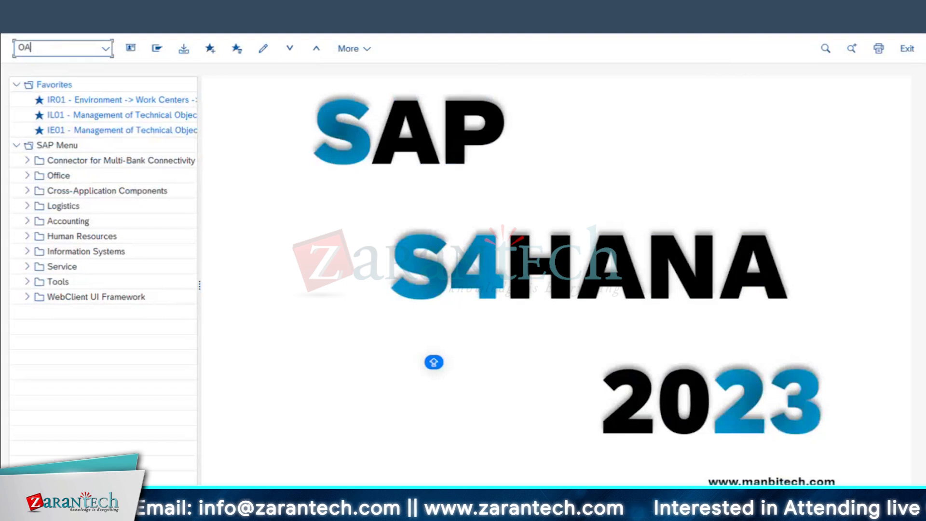
# Run OAC0 to list content repositories, then return to the IMG structure window
pyautogui.press('BackSpace')
pyautogui.press('BackSpace')
pyautogui.press('BackSpace')
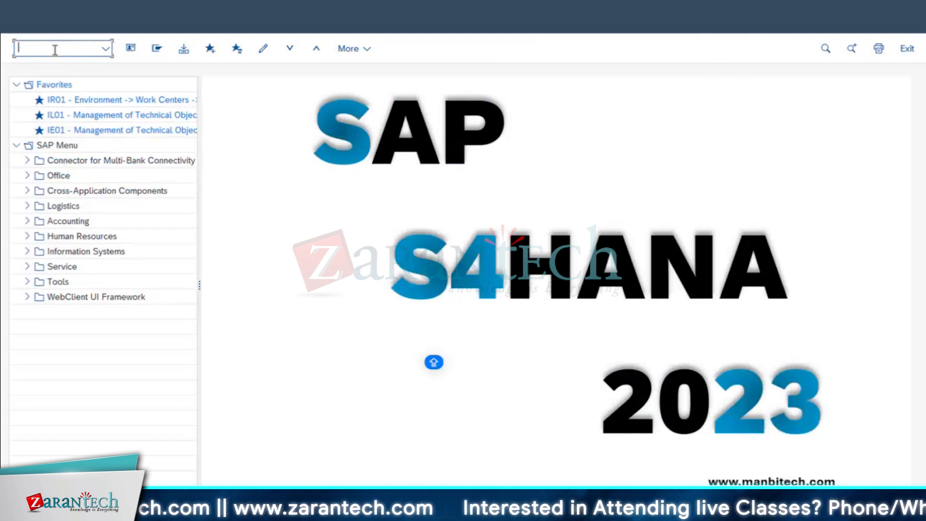
pyautogui.press('Return')
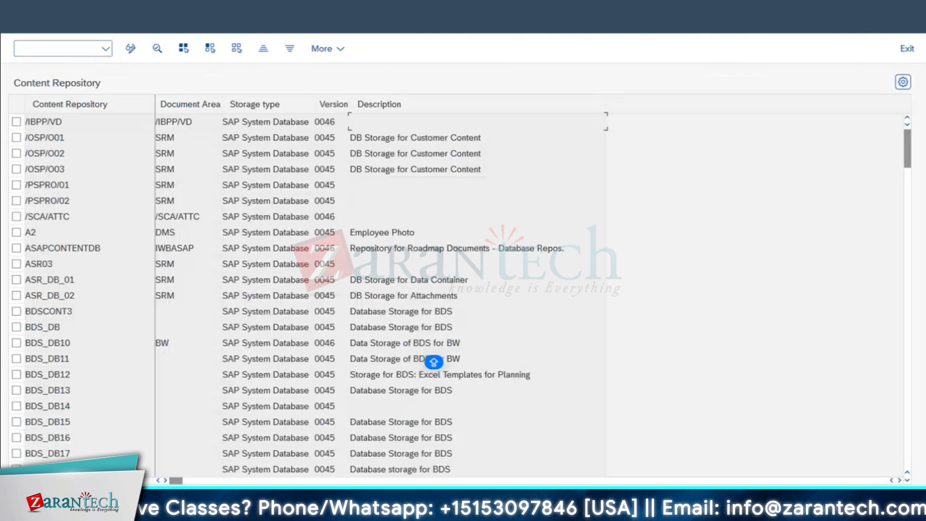
pyautogui.click(445, 513)
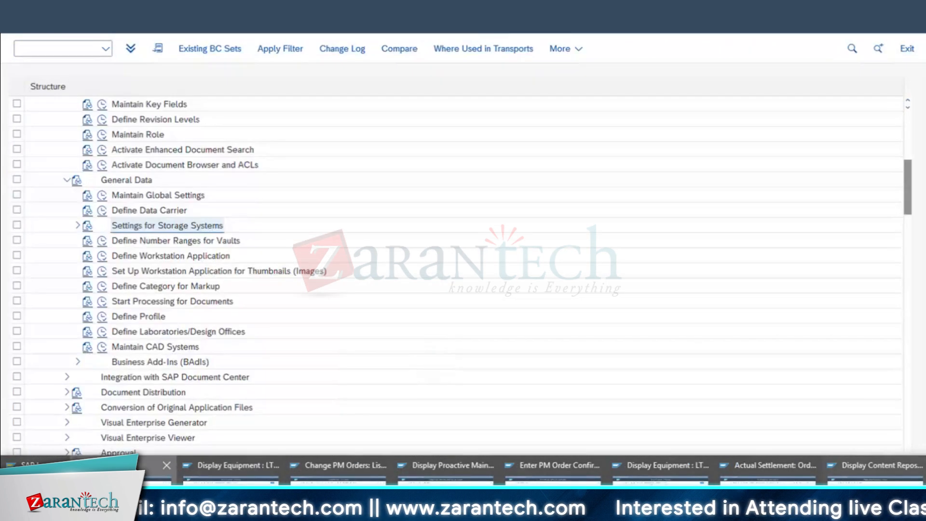
pyautogui.click(140, 476)
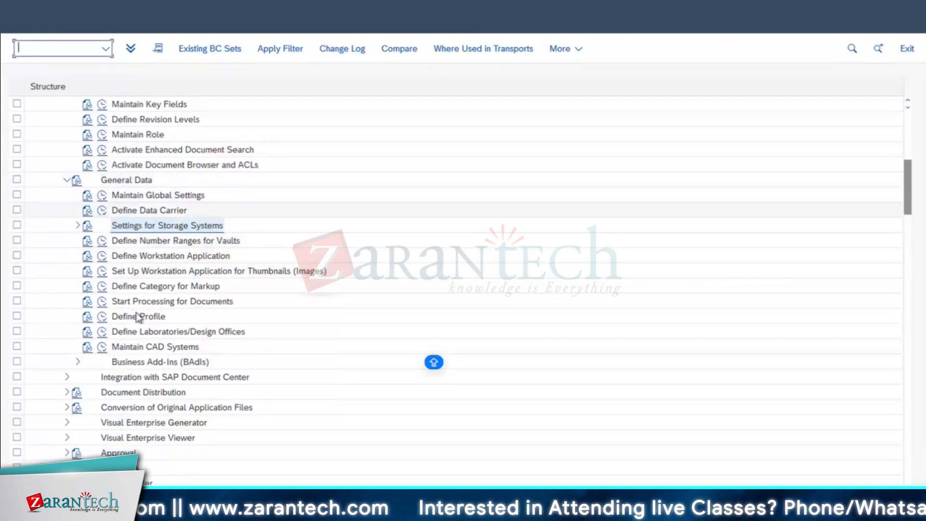
# Open Define DMS Document Types, widen the type code column and select DRW
pyautogui.scroll(4, 169, 361)
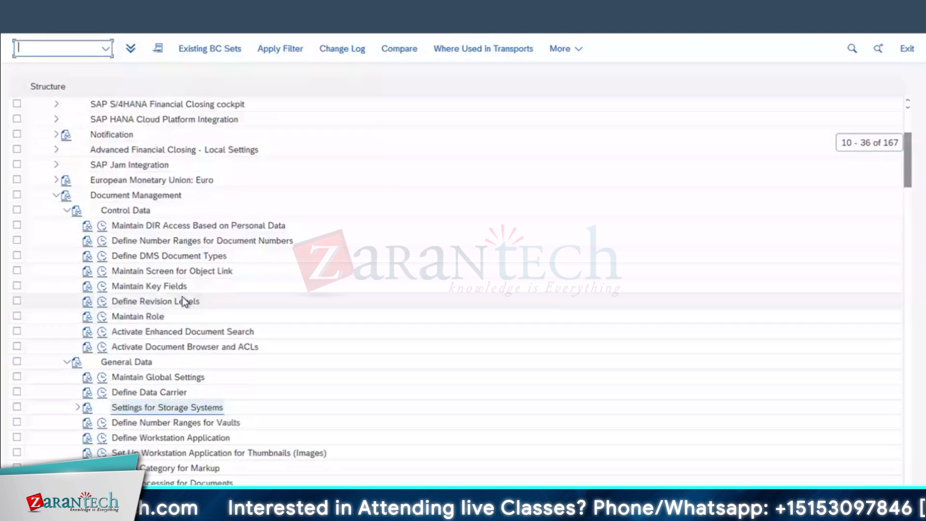
pyautogui.scroll(1, 185, 302)
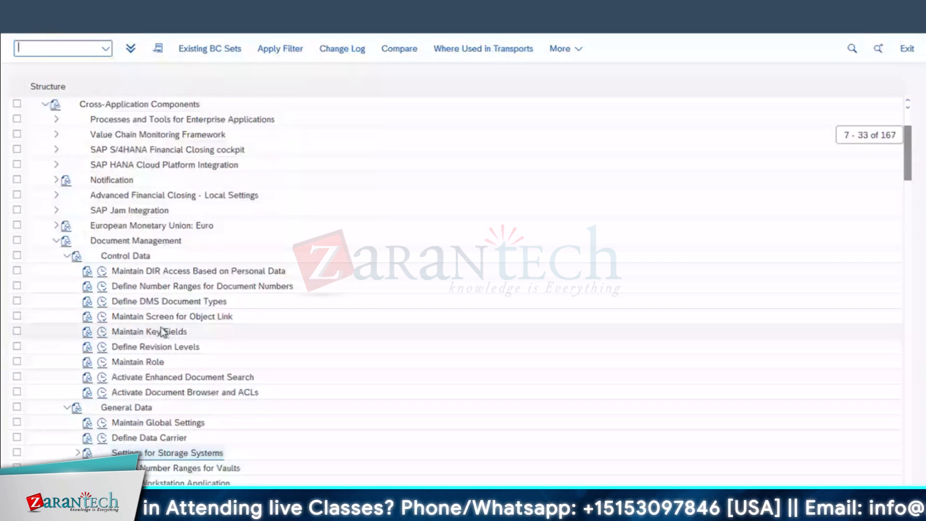
pyautogui.click(154, 244)
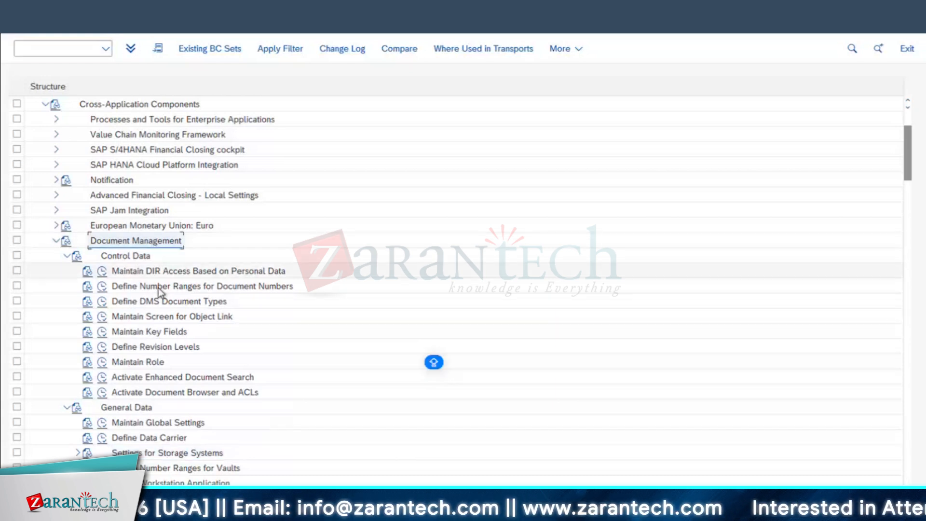
pyautogui.scroll(-2, 182, 322)
pyautogui.click(124, 215)
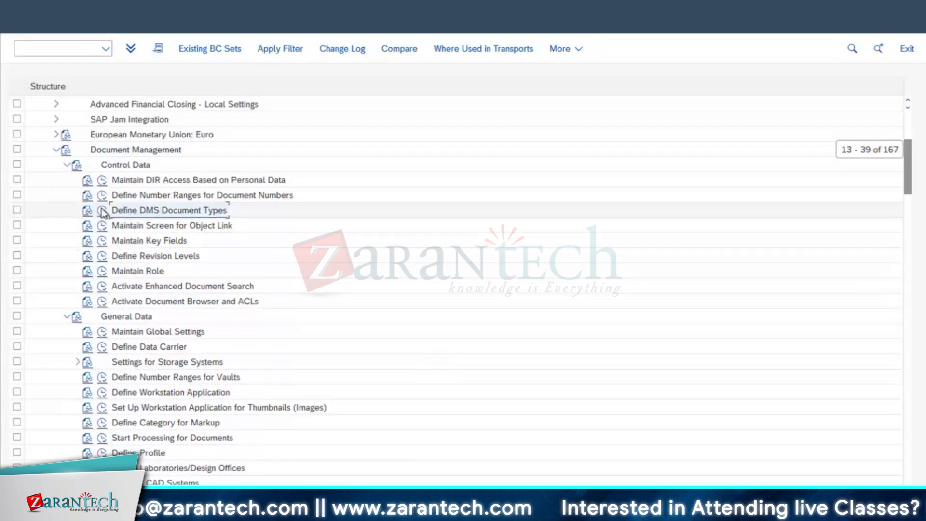
pyautogui.click(103, 211)
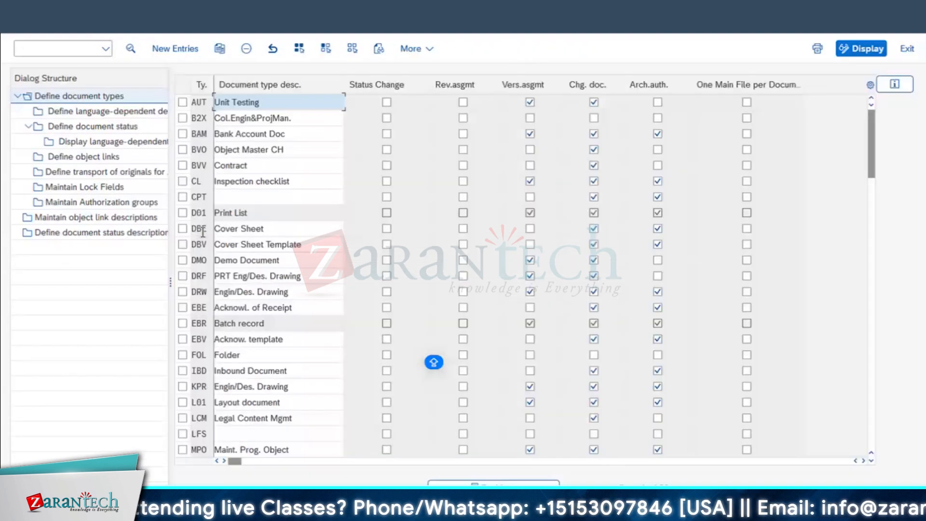
pyautogui.moveTo(213, 83); pyautogui.dragTo(238, 84)
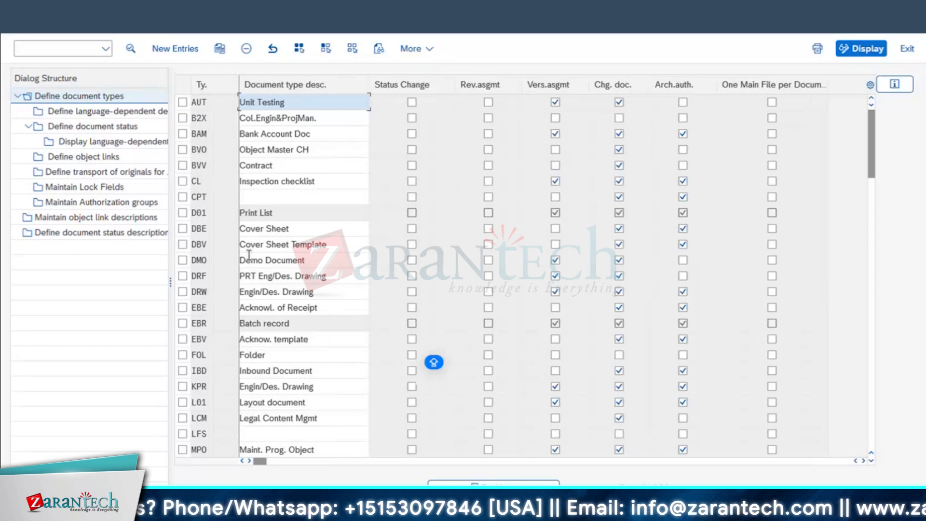
pyautogui.doubleClick(199, 291)
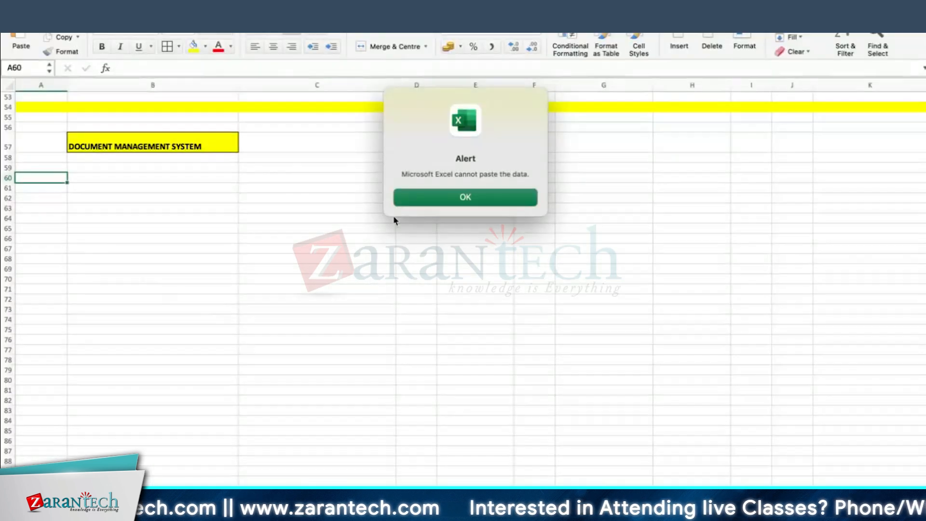
# Dismiss the paste alert and paste the SAP document types screenshot at cell B61
pyautogui.click(428, 199)
pyautogui.rightClick(99, 189)
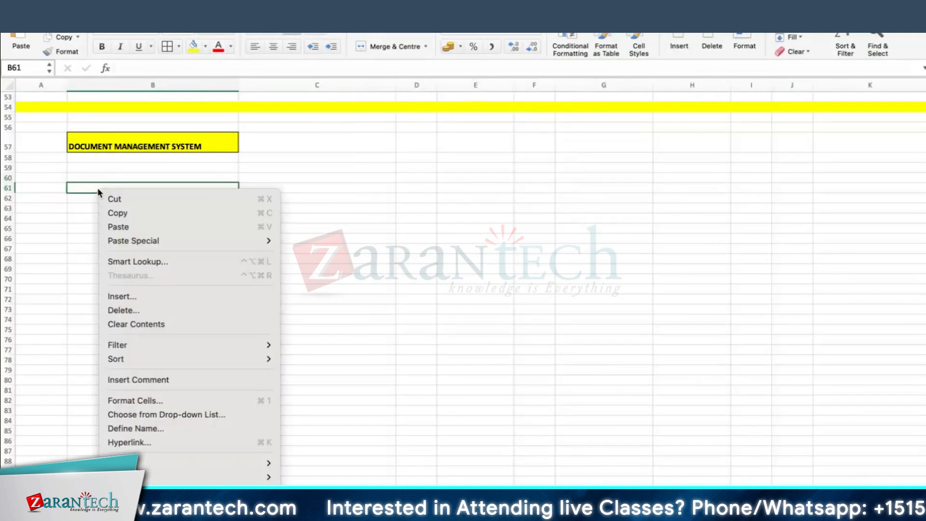
pyautogui.press('Escape')
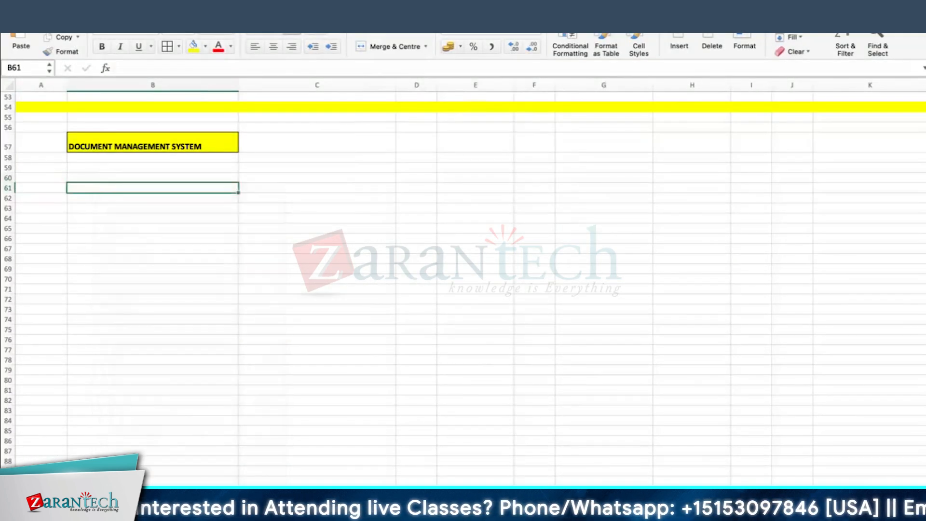
pyautogui.rightClick(73, 188)
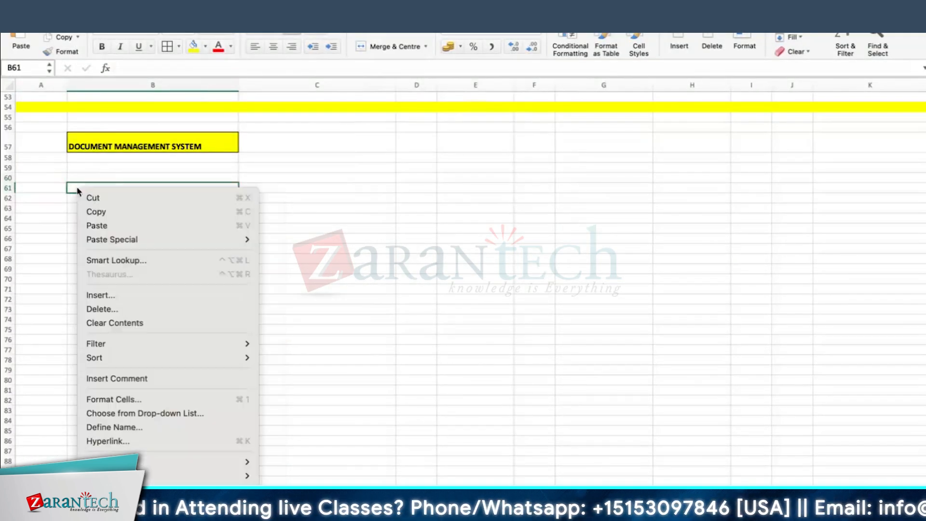
pyautogui.click(97, 227)
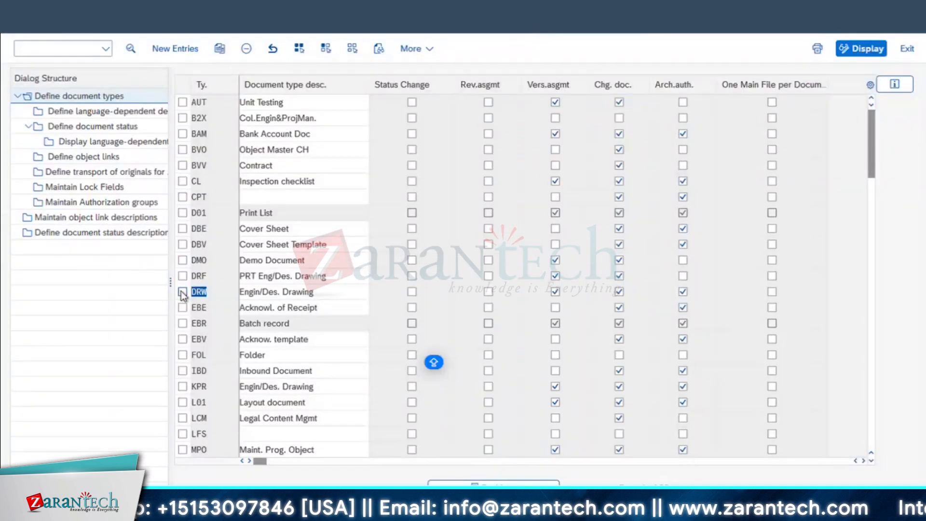
# Mark DRW, widen the Dialog Structure pane, and review its descriptions and document status tables
pyautogui.click(182, 292)
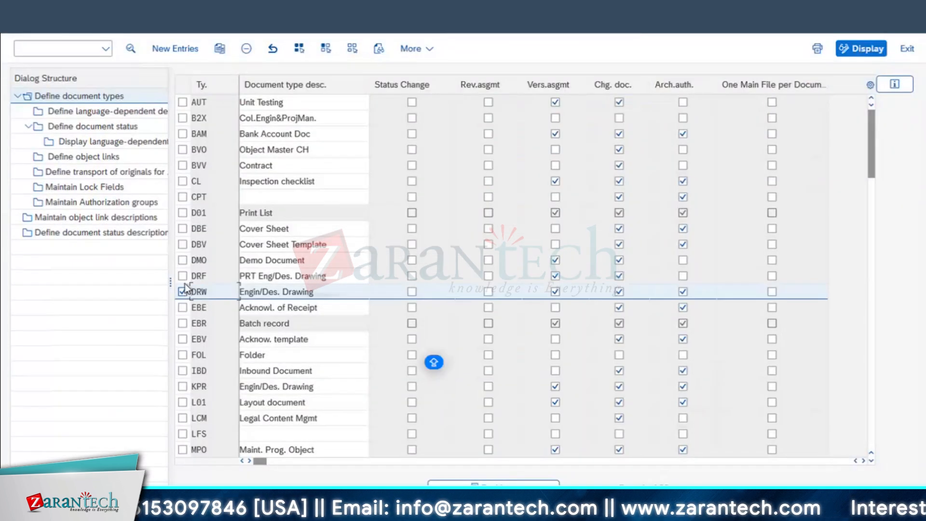
pyautogui.moveTo(170, 193); pyautogui.dragTo(233, 193)
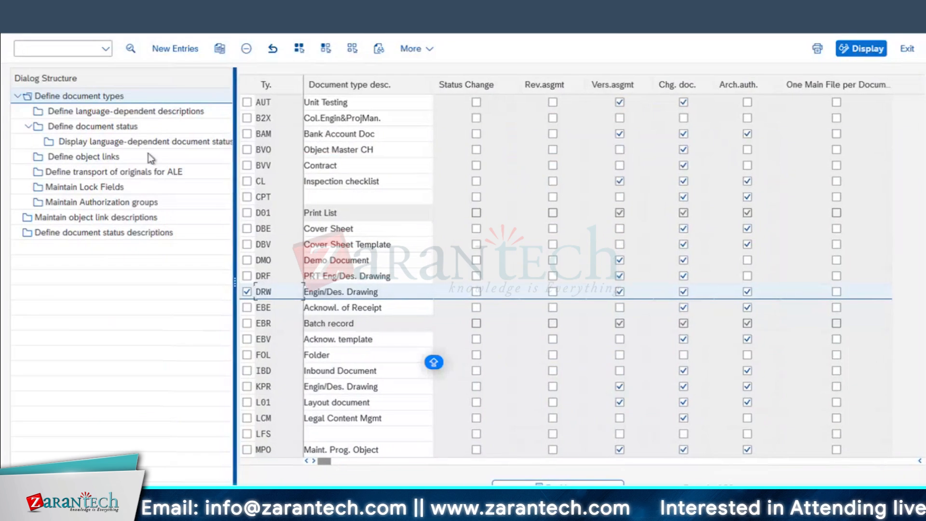
pyautogui.click(87, 112)
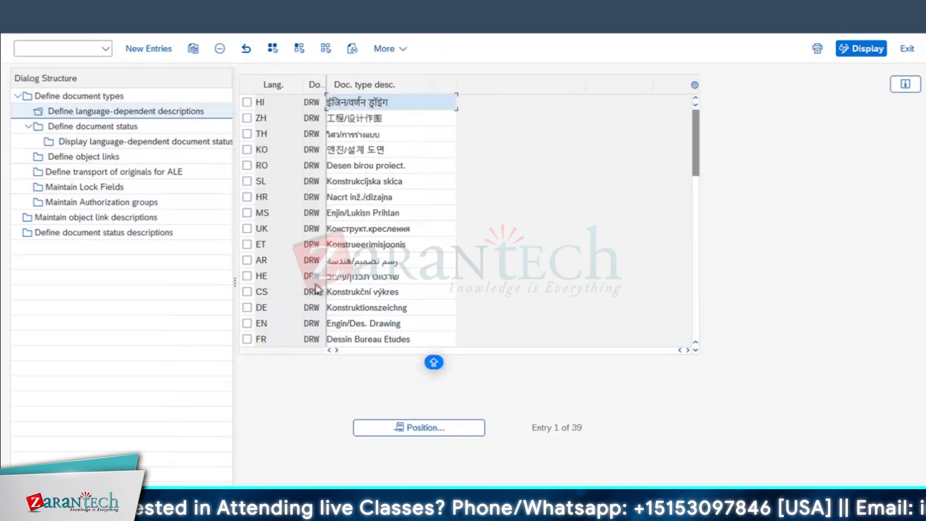
pyautogui.scroll(-2, 310, 236)
pyautogui.scroll(1, 310, 236)
pyautogui.click(94, 129)
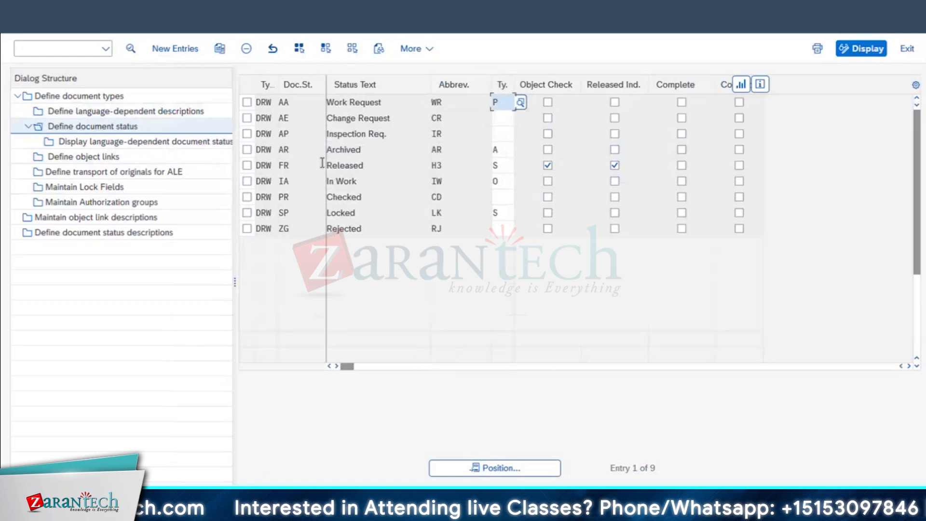
pyautogui.moveTo(378, 165); pyautogui.dragTo(223, 177)
pyautogui.click(116, 142)
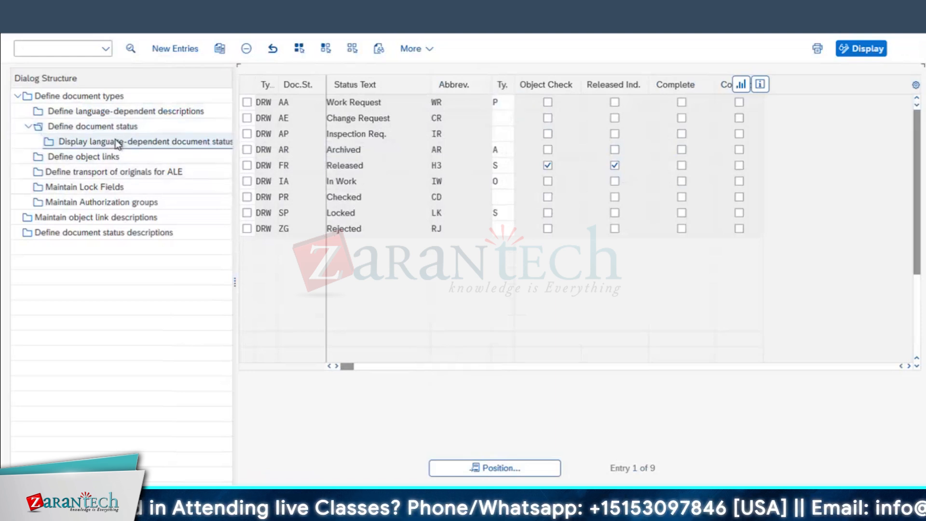
# Review DRW's object links, ALE transport, authorization groups (C_DRAW_BGR) and status descriptions tables
pyautogui.click(95, 157)
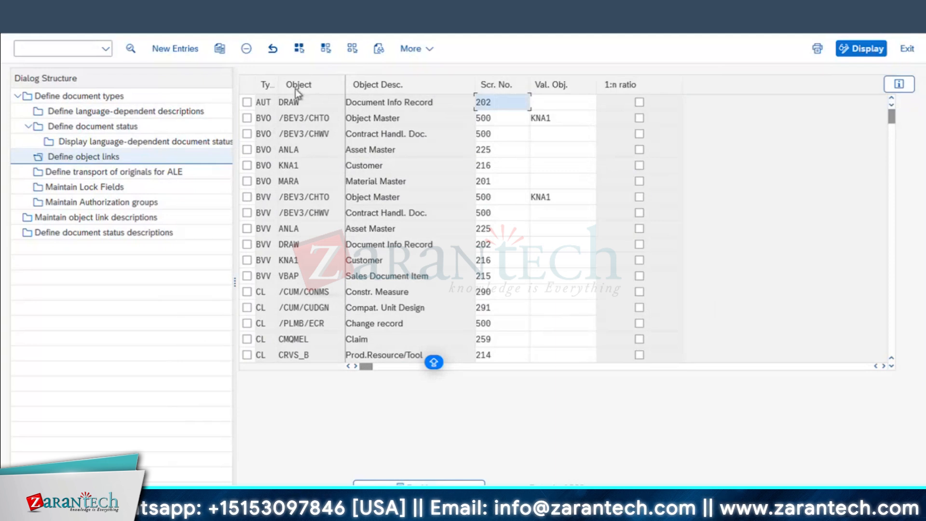
pyautogui.moveTo(441, 105); pyautogui.dragTo(150, 117)
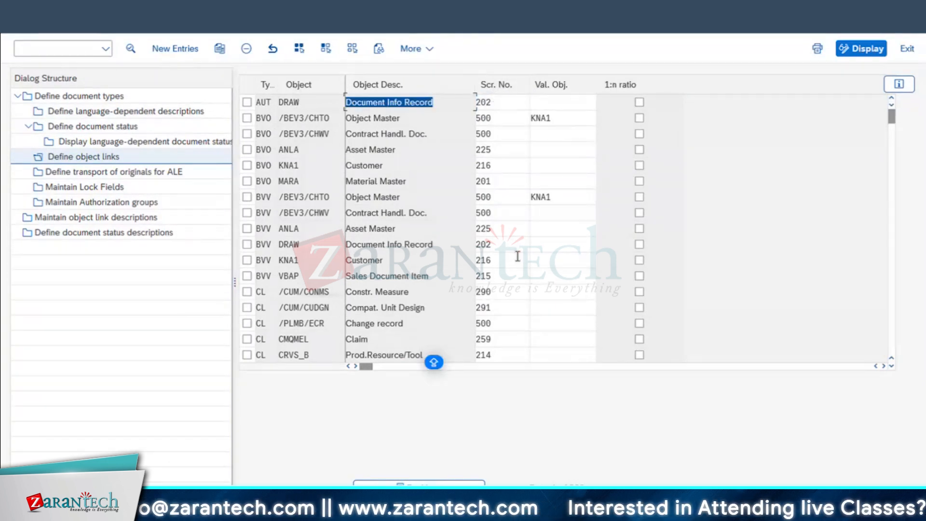
pyautogui.click(103, 174)
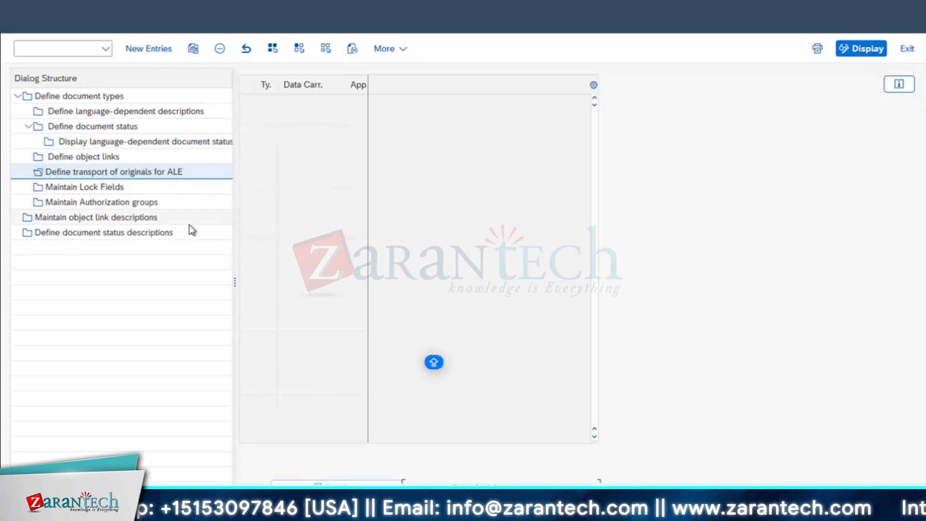
pyautogui.click(100, 186)
pyautogui.doubleClick(105, 202)
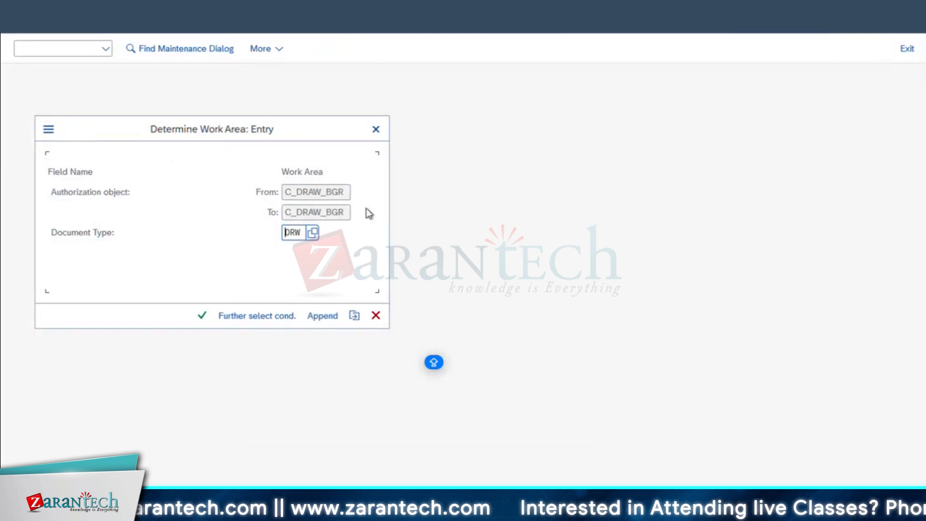
pyautogui.click(202, 315)
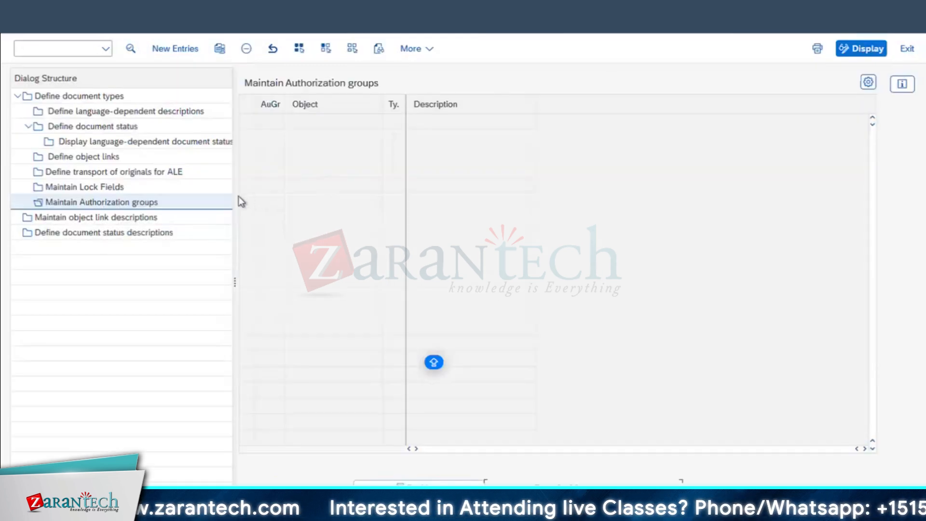
pyautogui.doubleClick(72, 219)
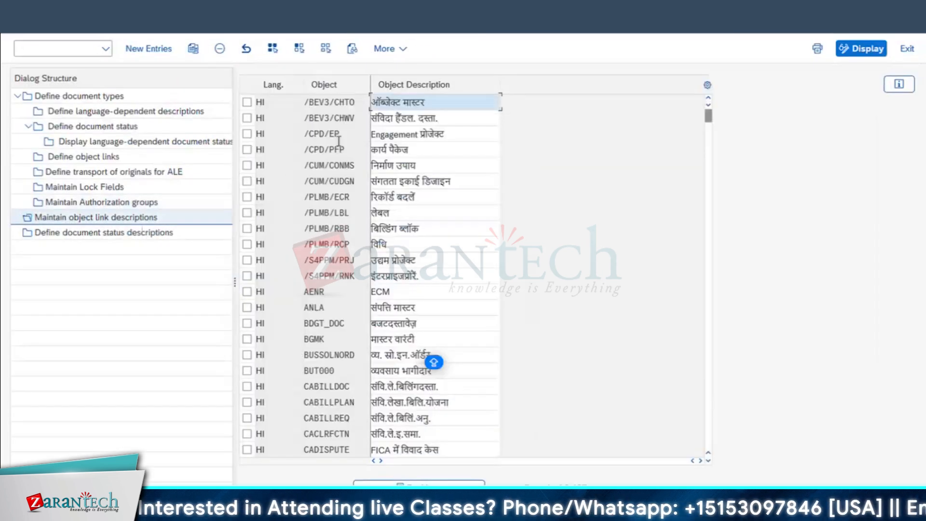
pyautogui.scroll(-2, 335, 328)
pyautogui.scroll(2, 334, 328)
pyautogui.doubleClick(111, 233)
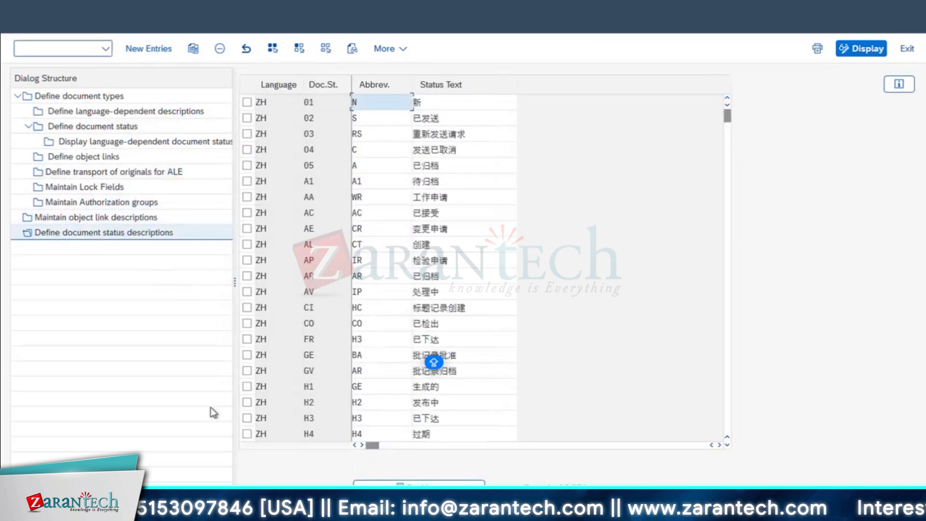
pyautogui.click(490, 509)
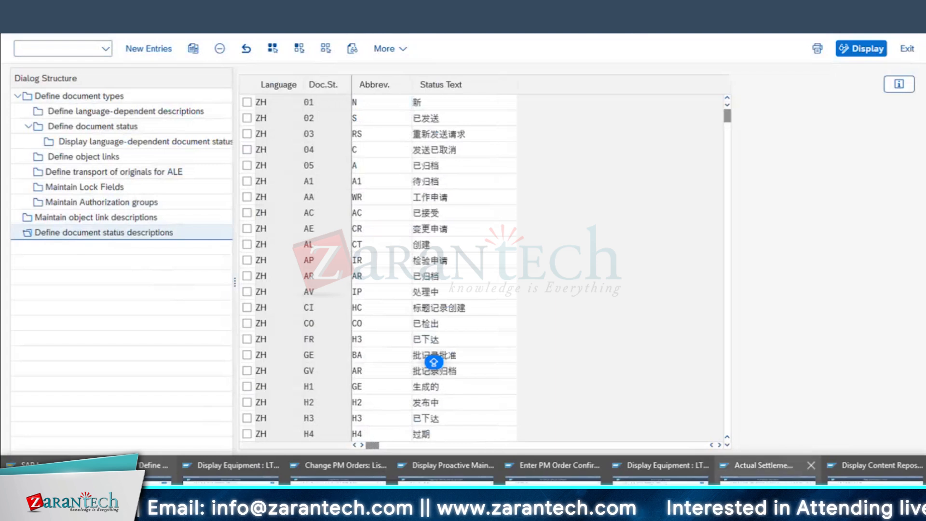
# Open repository IWB0STRUCT's details and check its Structure storage system type and IWB0 structure
pyautogui.click(875, 482)
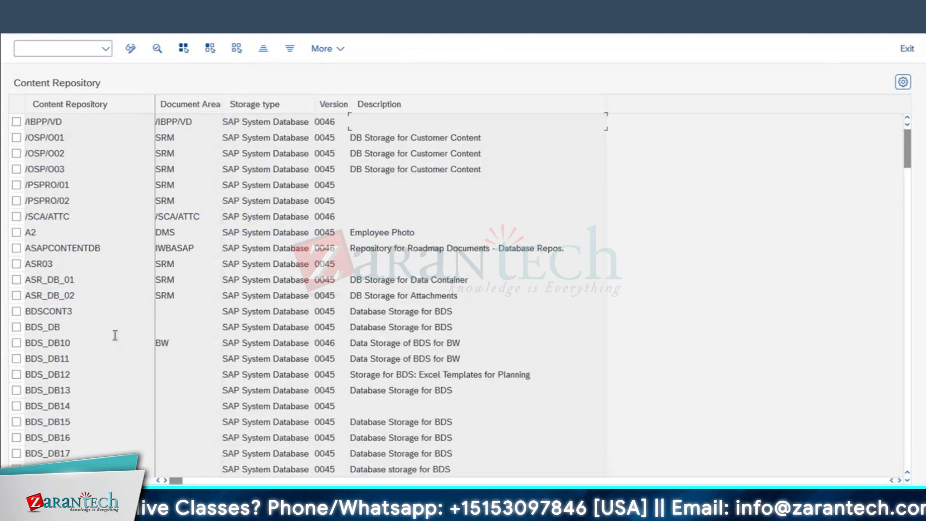
pyautogui.scroll(-15, 115, 335)
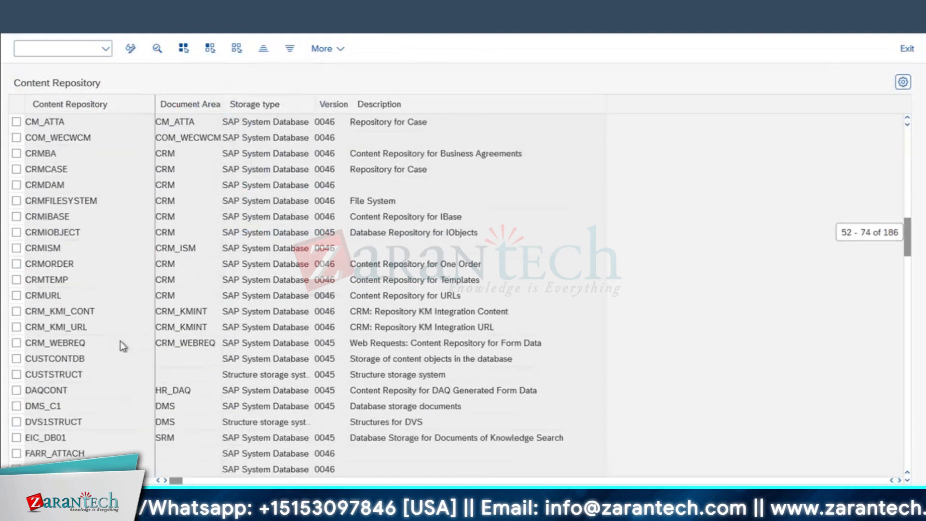
pyautogui.scroll(-10, 120, 341)
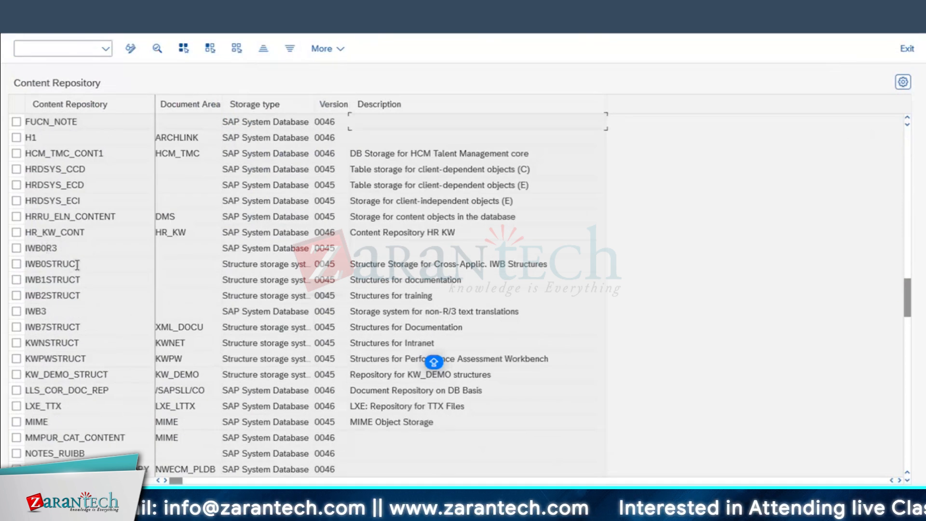
pyautogui.moveTo(87, 260); pyautogui.dragTo(6, 270)
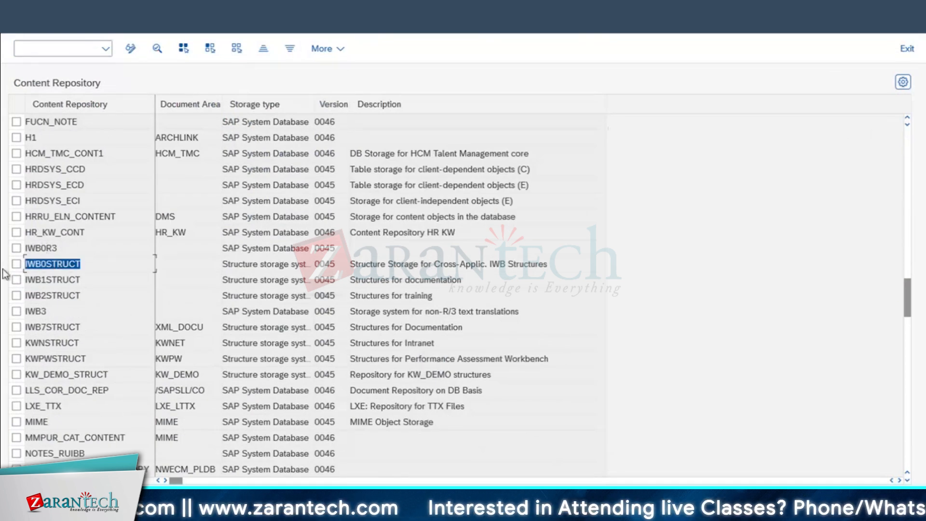
pyautogui.doubleClick(48, 263)
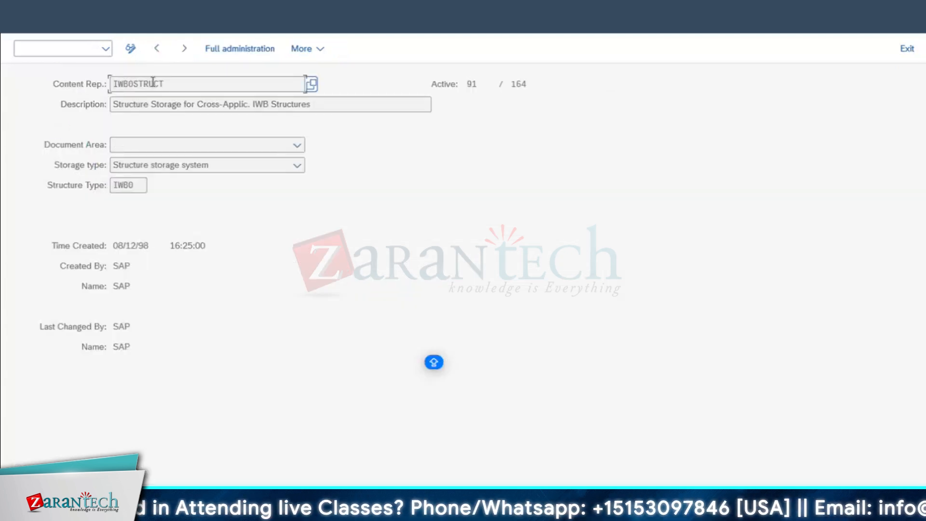
pyautogui.click(132, 166)
pyautogui.click(132, 166)
pyautogui.click(132, 165)
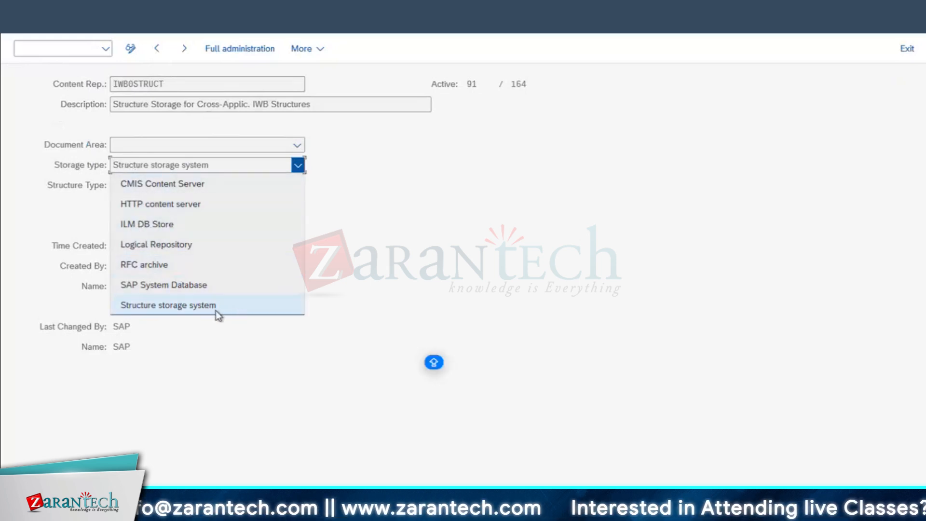
pyautogui.click(387, 260)
pyautogui.press('Tab')
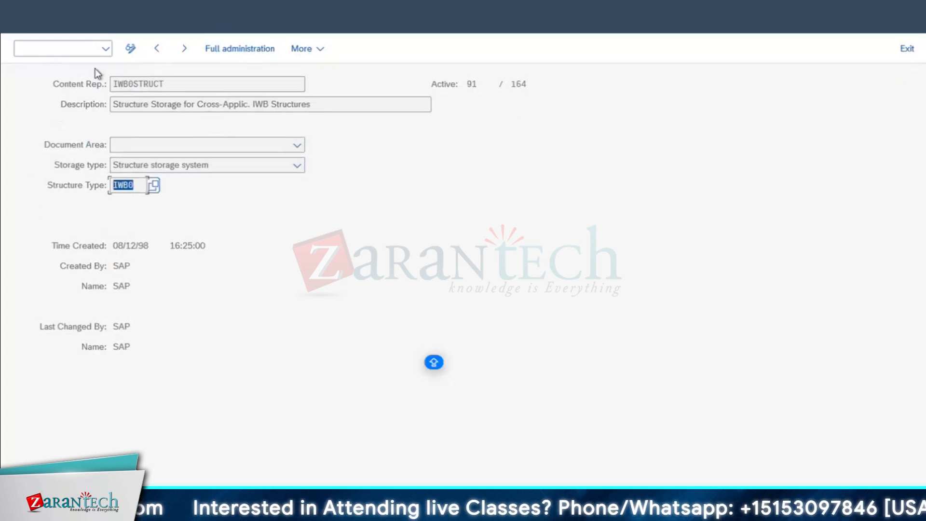
# Enter CREATE CONTENT REPOSITORY in B88 and MAINTAIN CATEGORY in B89 in Excel
pyautogui.click(42, 36)
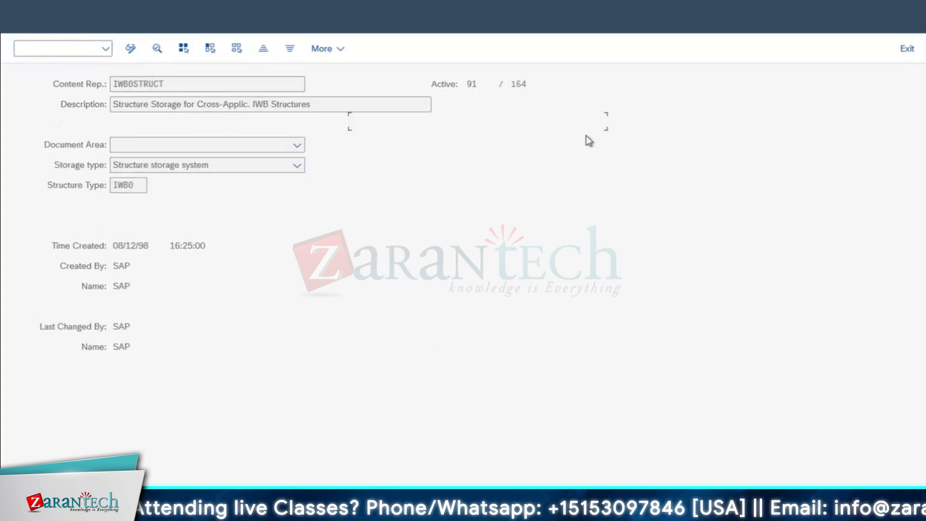
pyautogui.press('super+Tab')
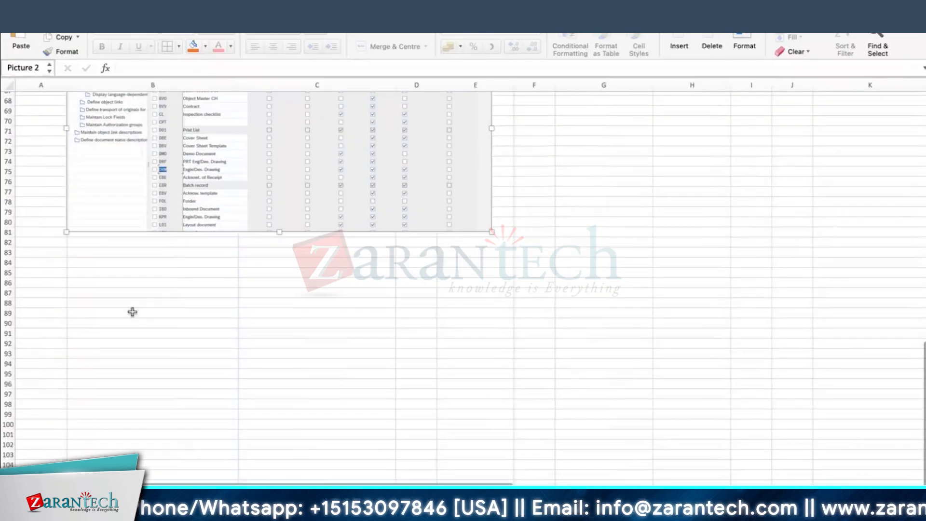
pyautogui.click(131, 303)
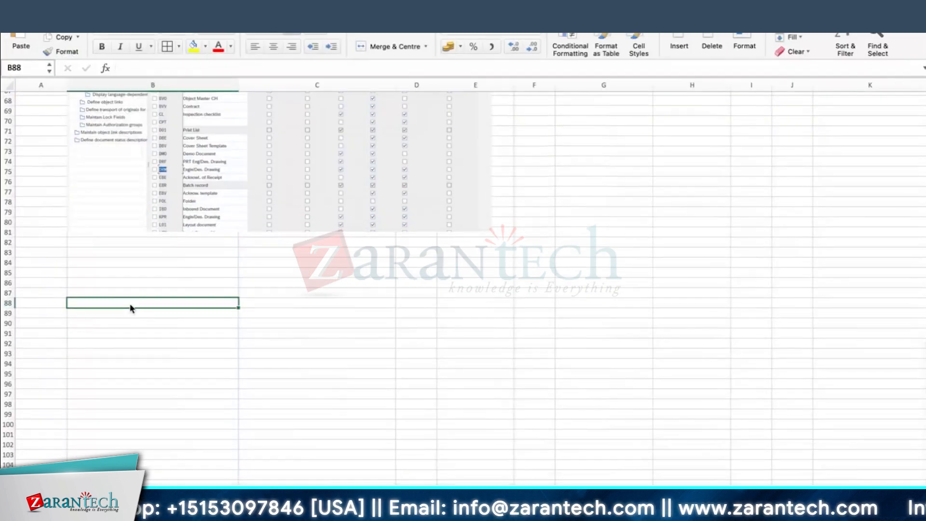
pyautogui.write('CREATE CONTENT REPOSITORY')
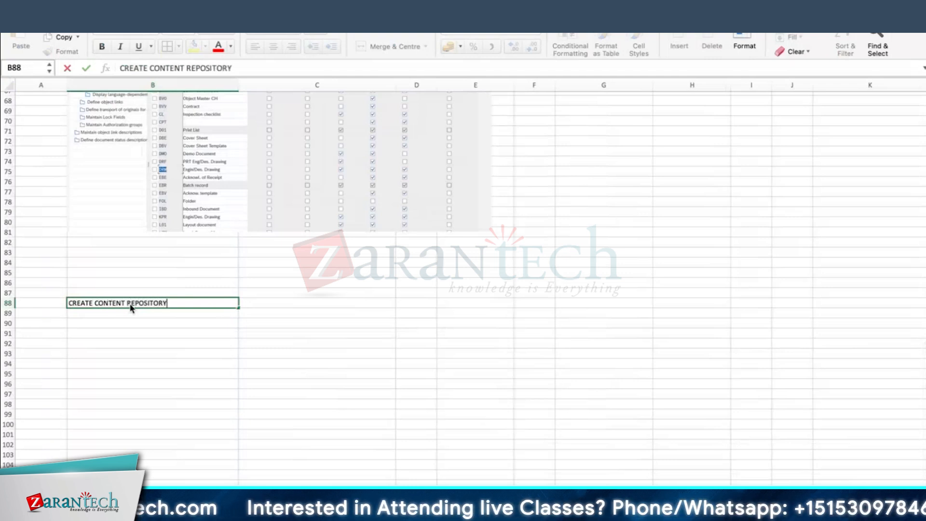
pyautogui.press('Return')
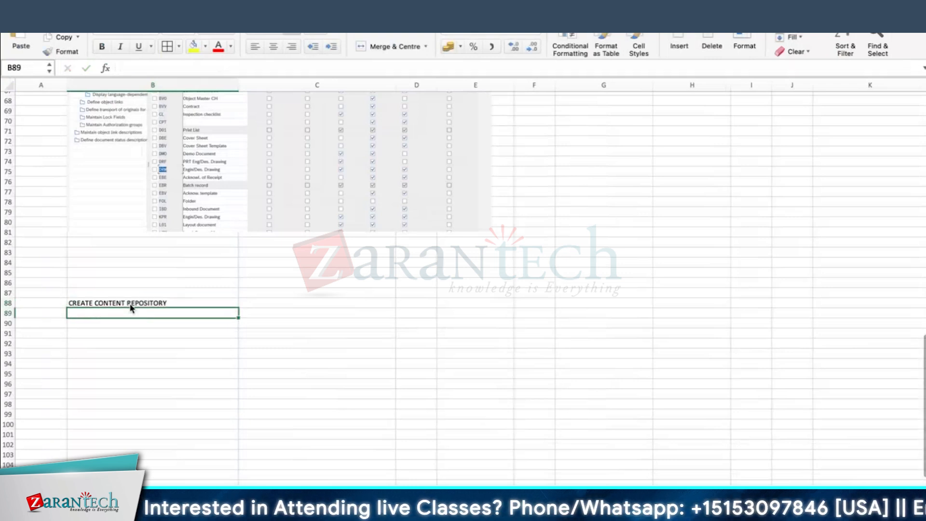
pyautogui.write('MAIN')
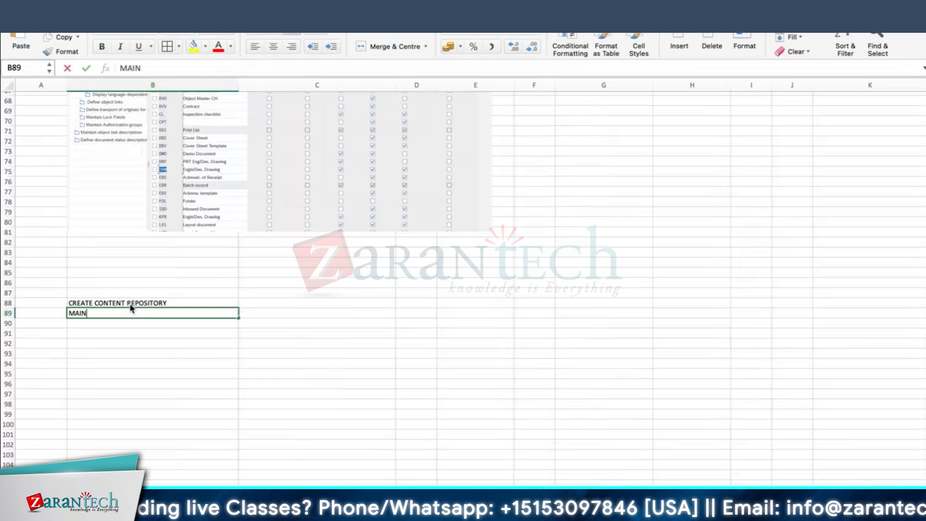
pyautogui.write('TAIN CATE')
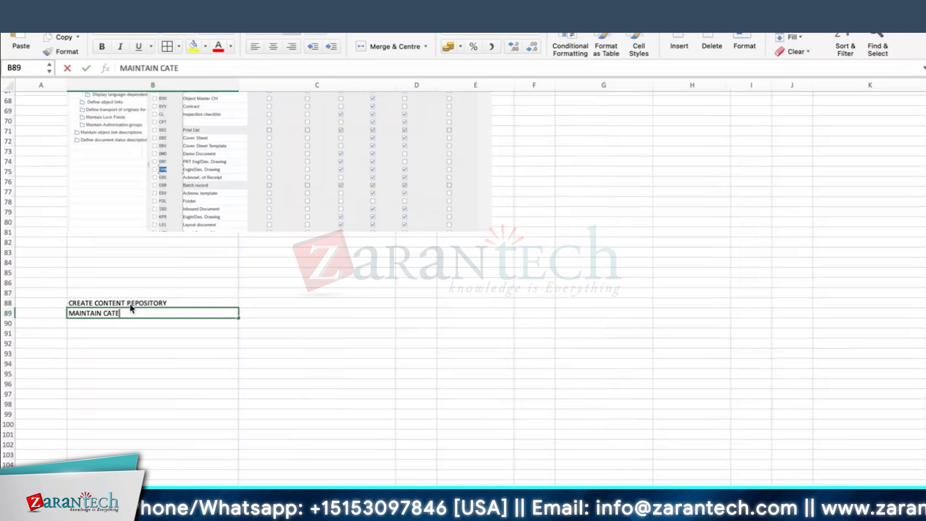
pyautogui.write('GORY')
pyautogui.press('Return')
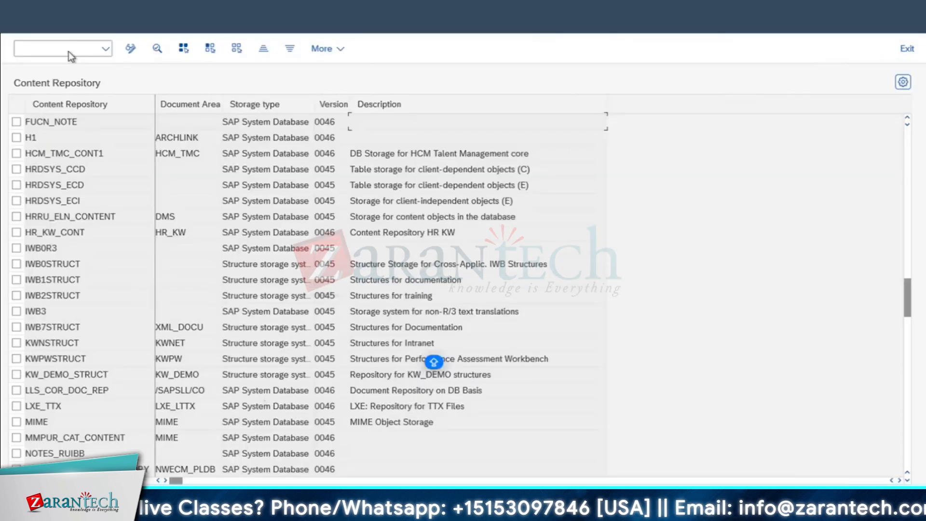
# Run /NOACT, open storage category COCF_SR's details and capture them as a screenshot
pyautogui.write('/N')
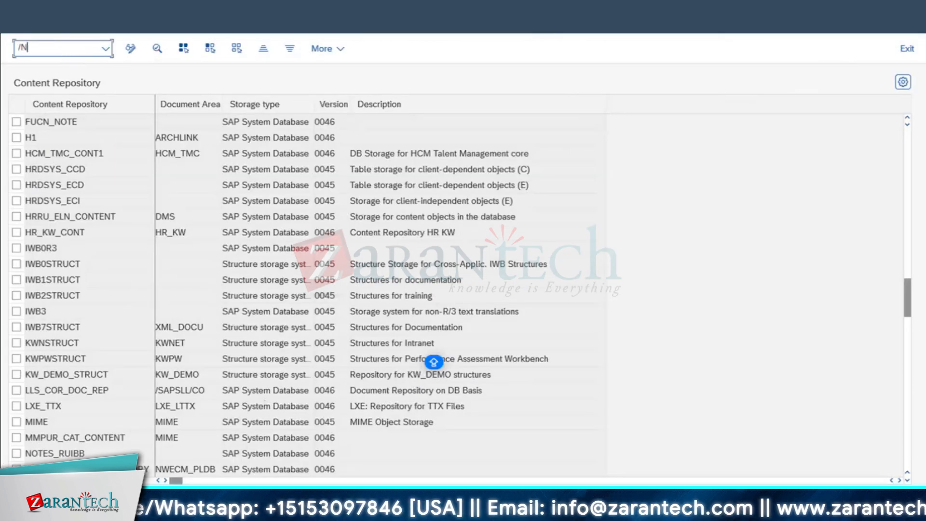
pyautogui.write('OACT')
pyautogui.press('Return')
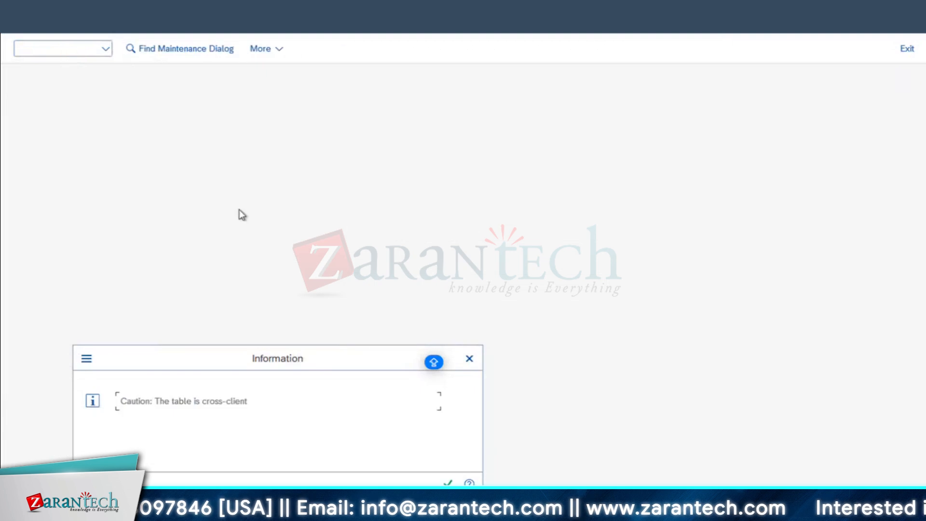
pyautogui.click(448, 482)
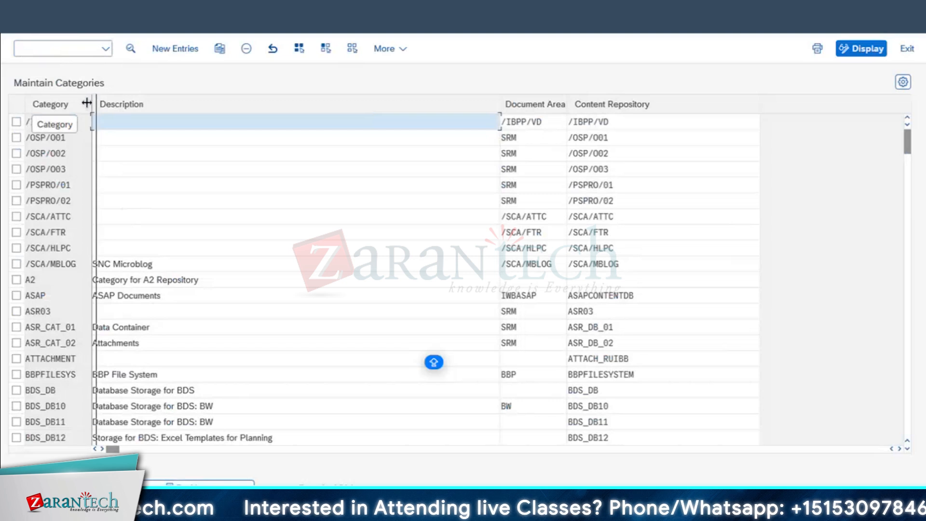
pyautogui.scroll(-6, 77, 362)
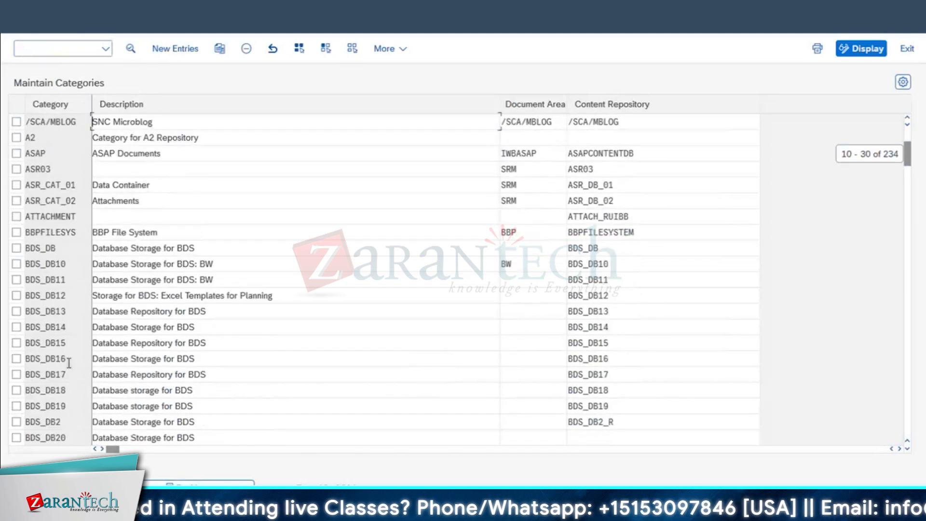
pyautogui.scroll(-11, 68, 363)
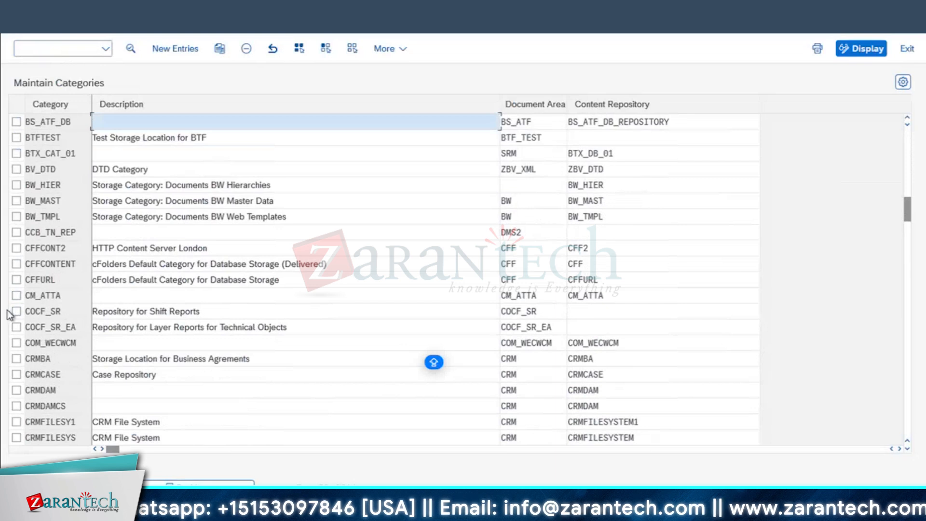
pyautogui.click(16, 311)
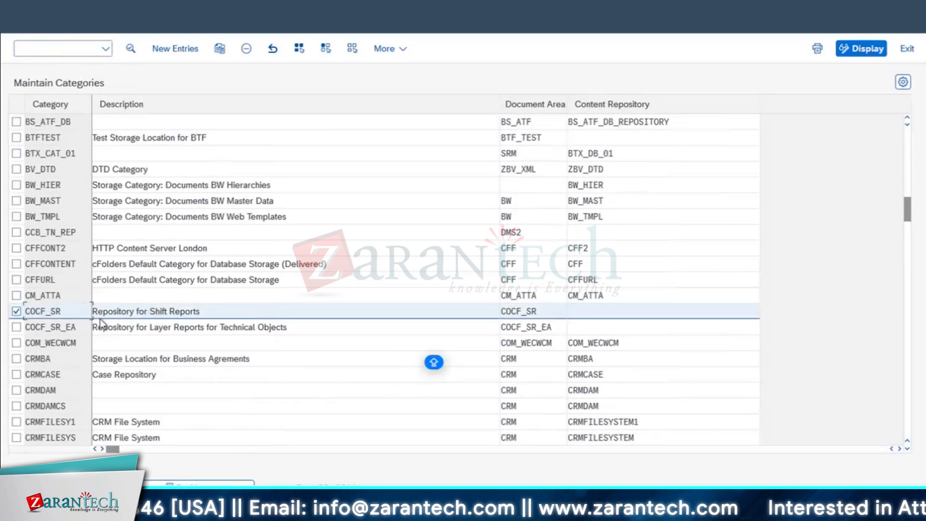
pyautogui.click(130, 48)
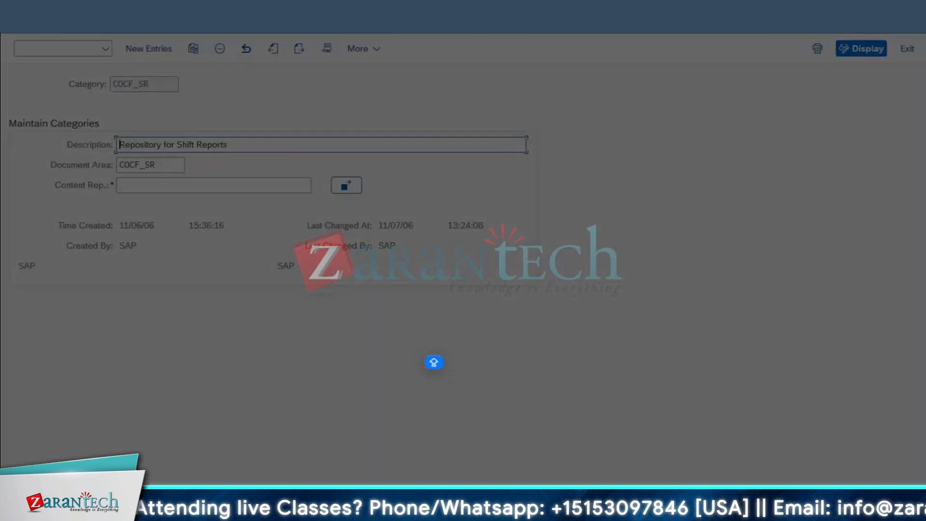
pyautogui.moveTo(17, 33); pyautogui.dragTo(637, 282)
pyautogui.press('super+Tab')
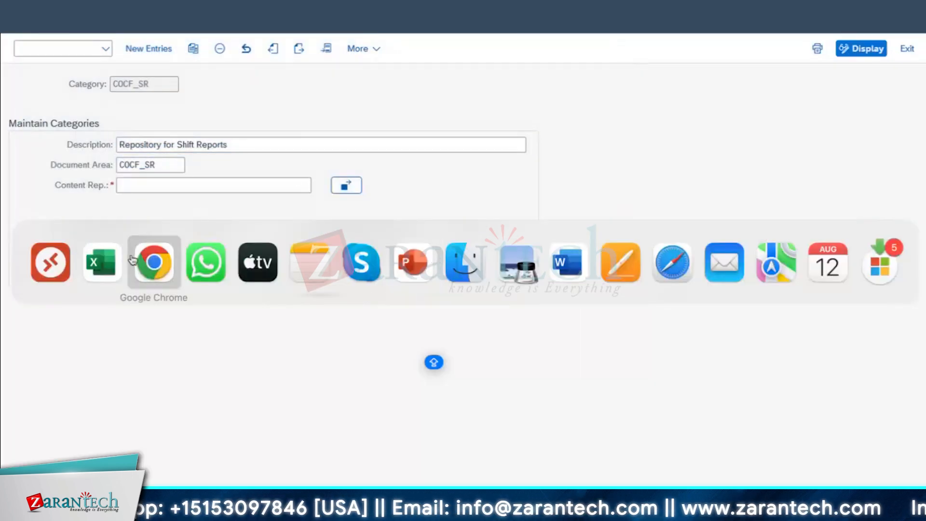
# Paste the COCF_SR details screenshot into Excel at cell E85
pyautogui.click(99, 250)
pyautogui.scroll(-4, 183, 287)
pyautogui.click(83, 241)
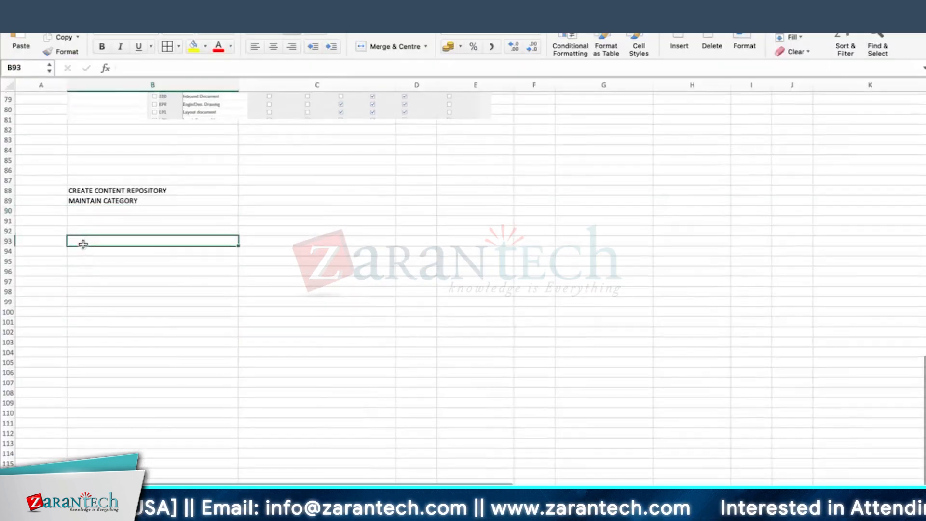
pyautogui.click(496, 160)
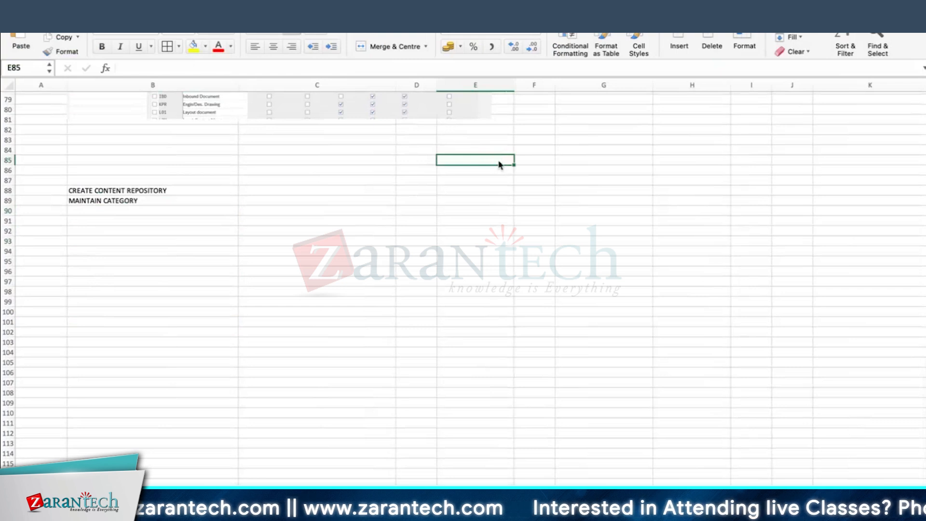
pyautogui.press('super+v')
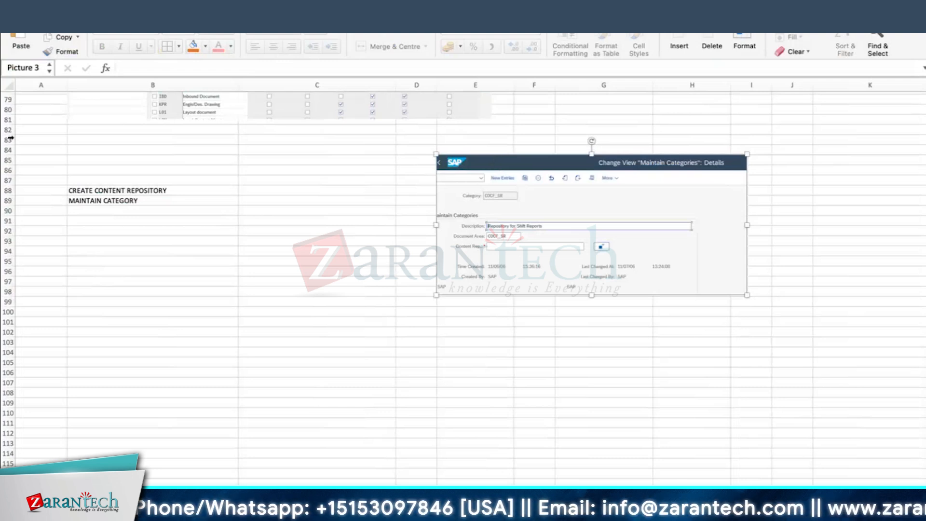
# Enter ASSIGN CONTENT REPOSITORY TO CATEGORY in B90 and return to the SAP remote desktop
pyautogui.click(87, 212)
pyautogui.write('ASSIGN CONT')
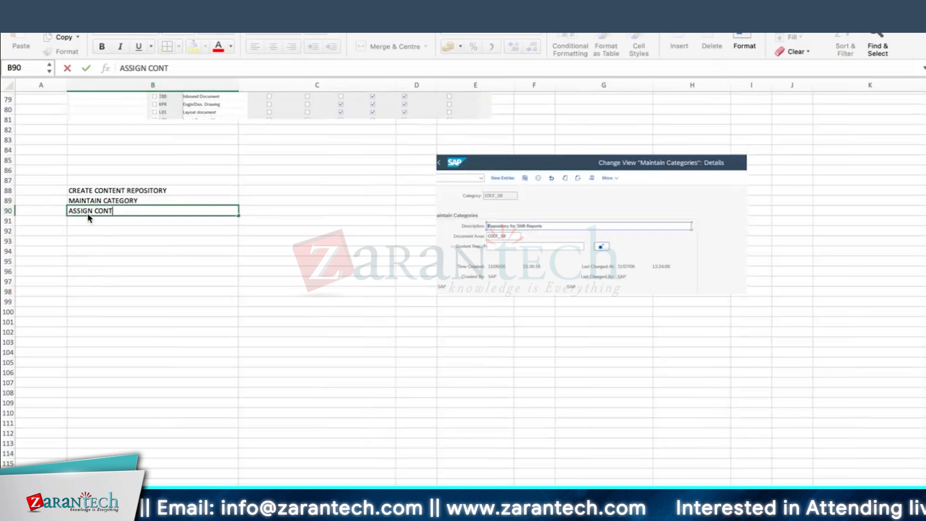
pyautogui.write('ENT REPOSITORY T')
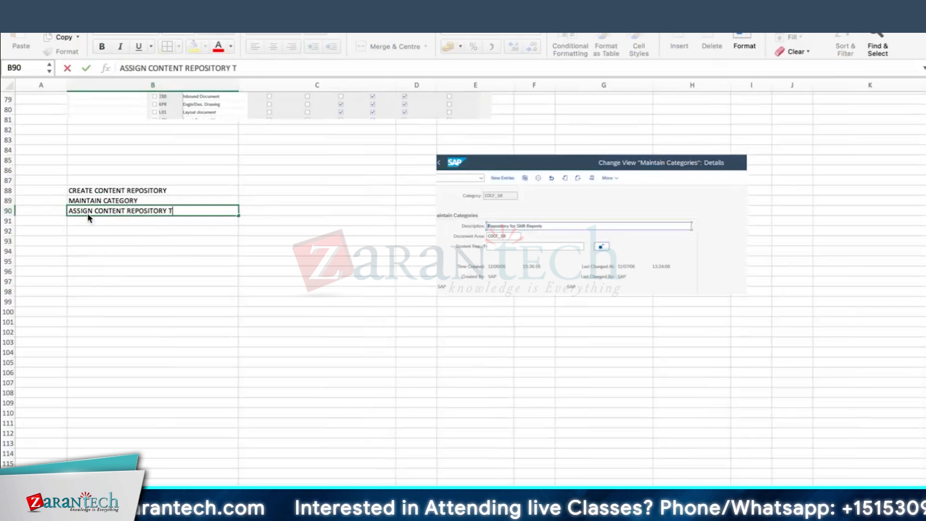
pyautogui.write('O M')
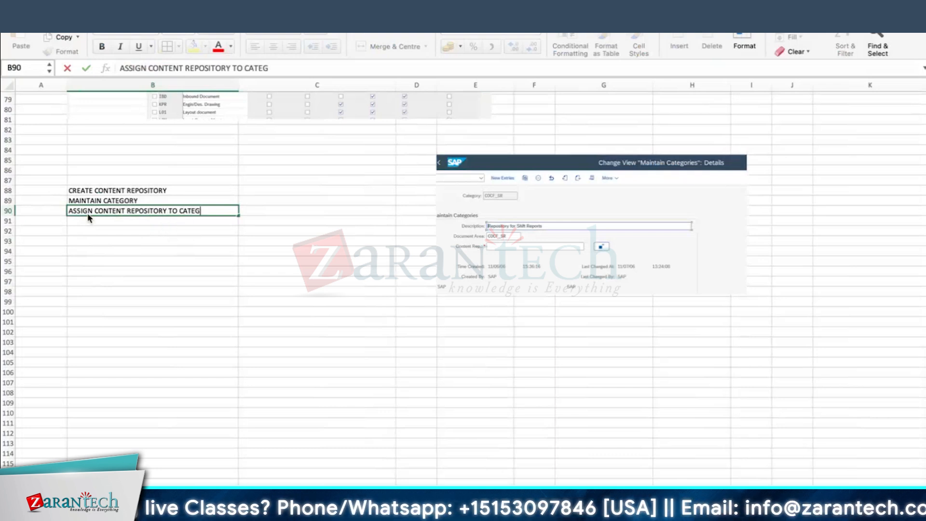
pyautogui.press('Return')
pyautogui.press('super+Tab')
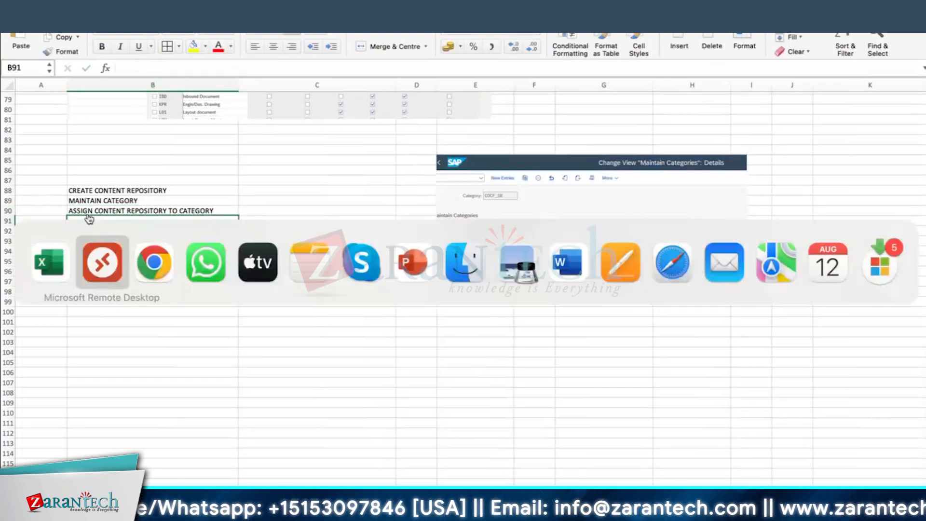
pyautogui.click(107, 271)
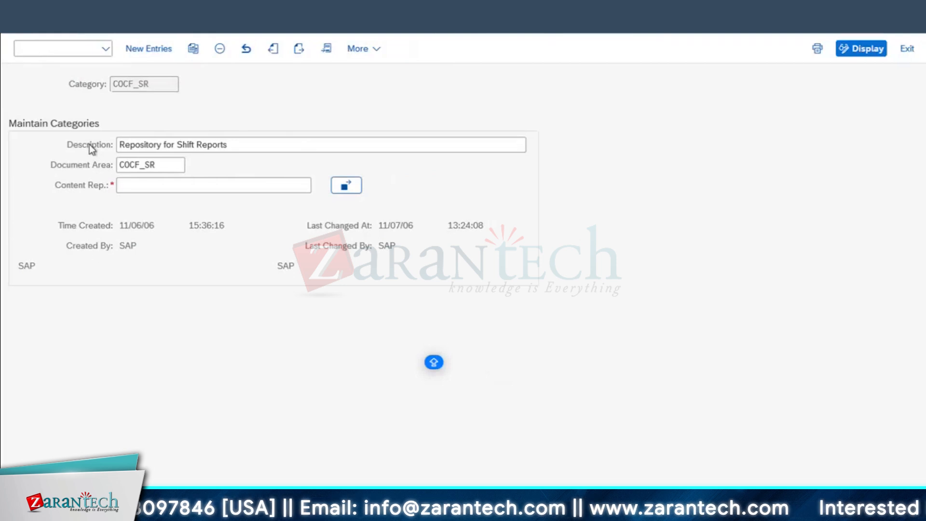
# Cancel COCF_SR maintenance without saving and exit Maintain Categories to SAP Easy Access
pyautogui.moveTo(161, 83); pyautogui.dragTo(33, 87)
pyautogui.click(24, 19)
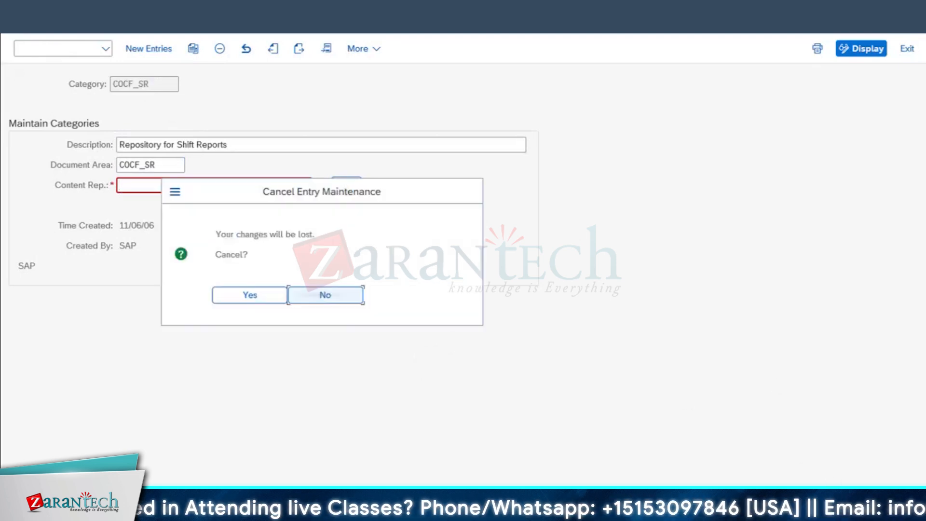
pyautogui.click(260, 295)
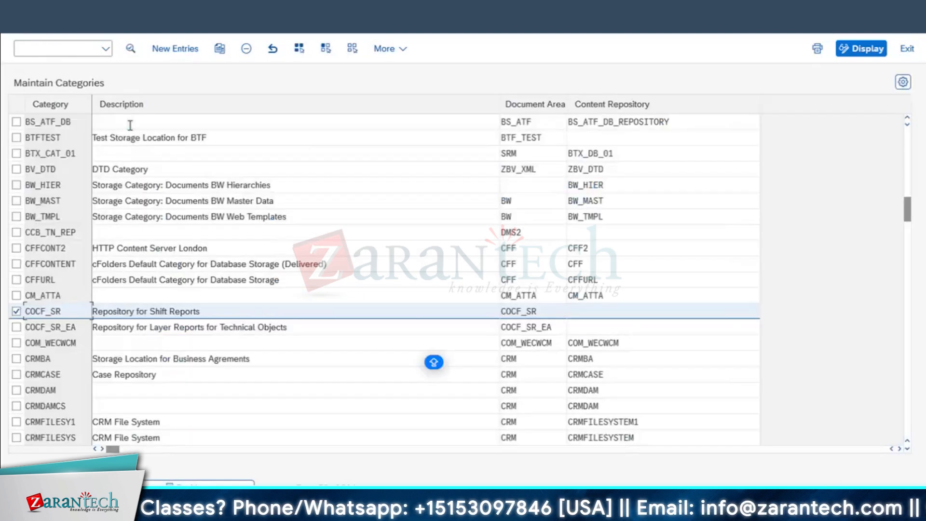
pyautogui.press('F12')
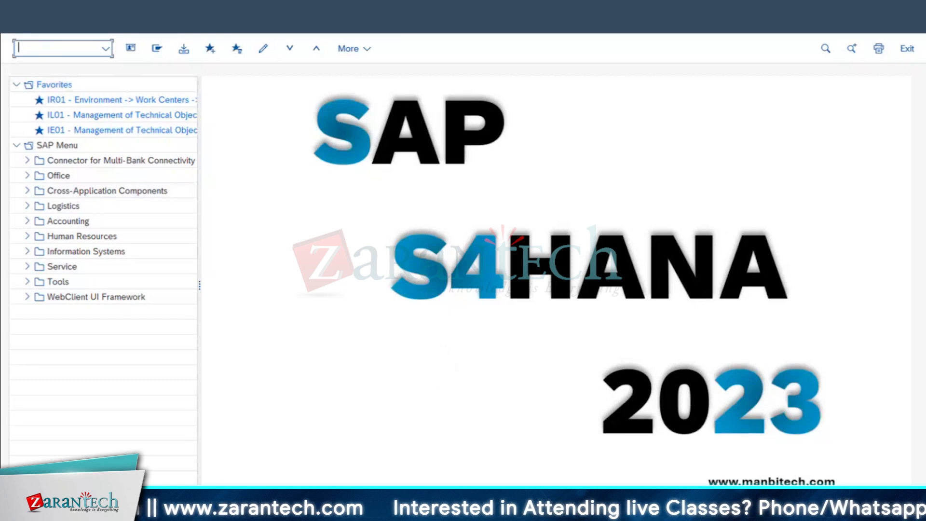
# Switch to the document types window and go back to the customizing structure
pyautogui.click(193, 510)
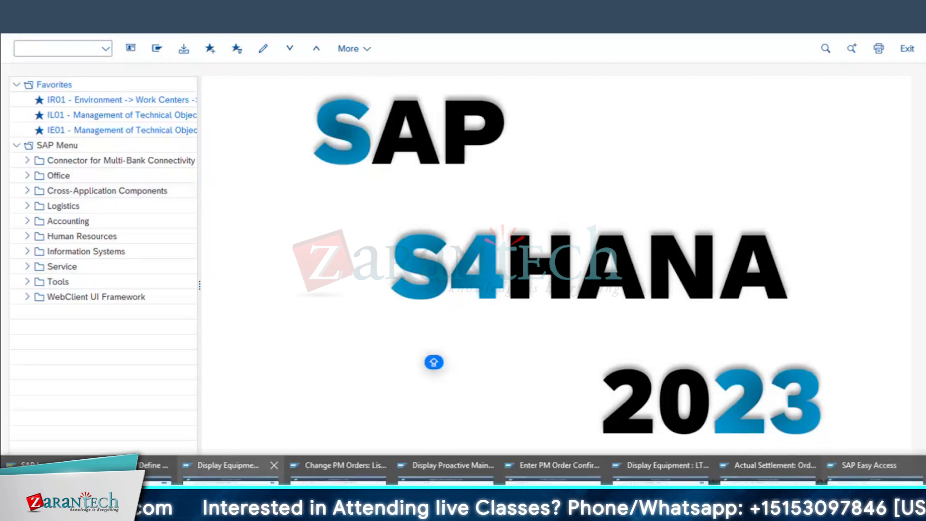
pyautogui.click(155, 475)
pyautogui.click(25, 21)
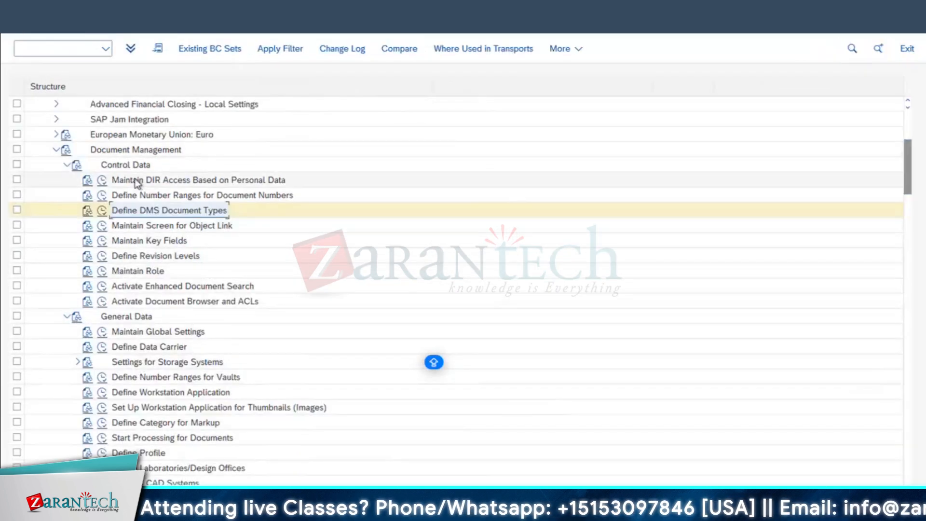
pyautogui.scroll(-3, 149, 192)
# Search the IMG structure for CONTENT, then for ASSIGN CONTENT REP
pyautogui.hotkey('ctrl', 'f')
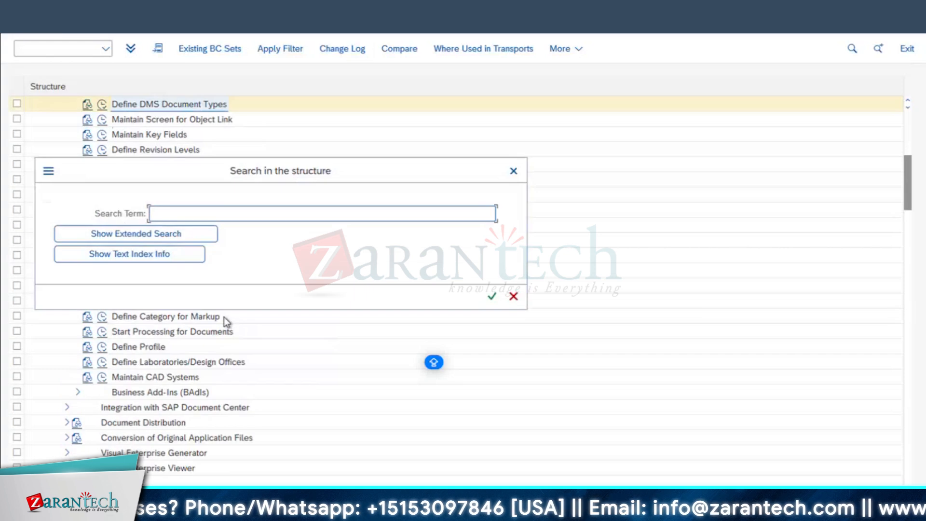
pyautogui.write('CONTENT')
pyautogui.press('Return')
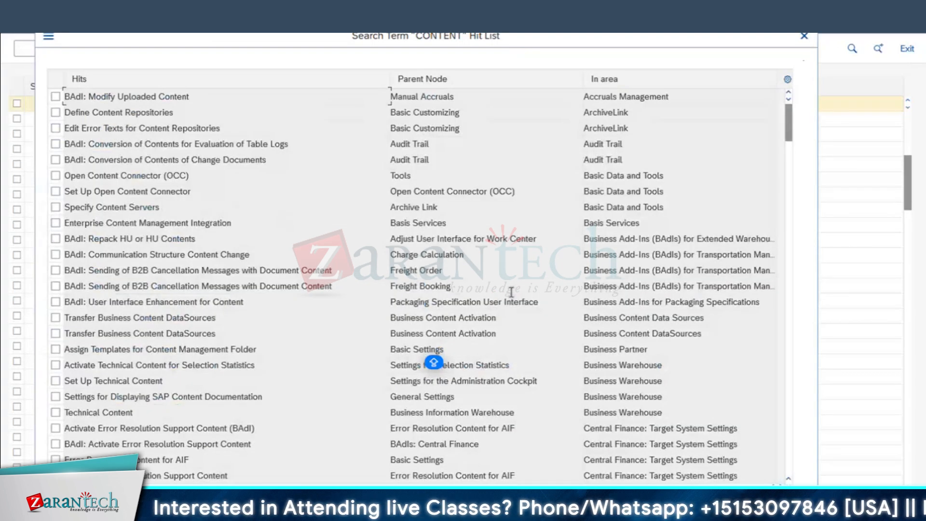
pyautogui.scroll(-15, 361, 320)
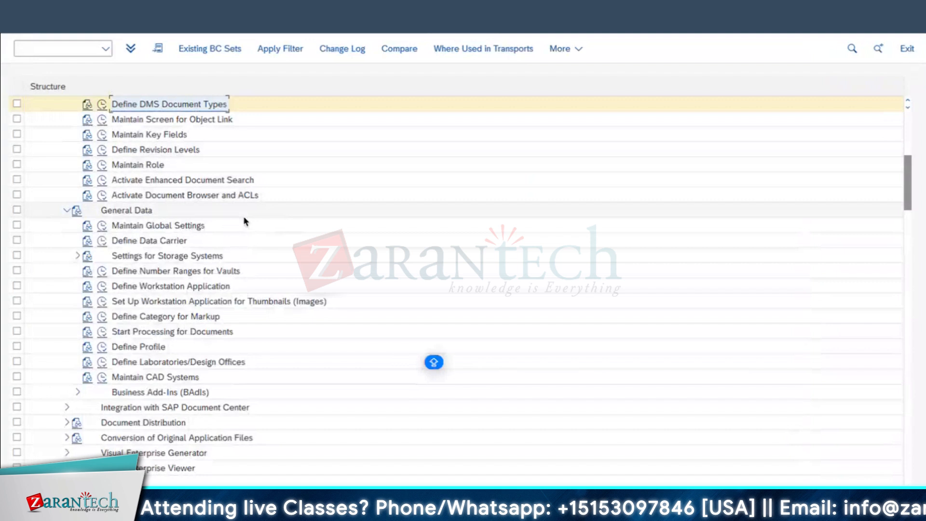
pyautogui.hotkey('ctrl', 'f')
pyautogui.write('ASSIGN CONTENT REP')
pyautogui.press('Return')
# Open Define DMS Document Types, select AUT, and return to the IMG structure
pyautogui.click(110, 151)
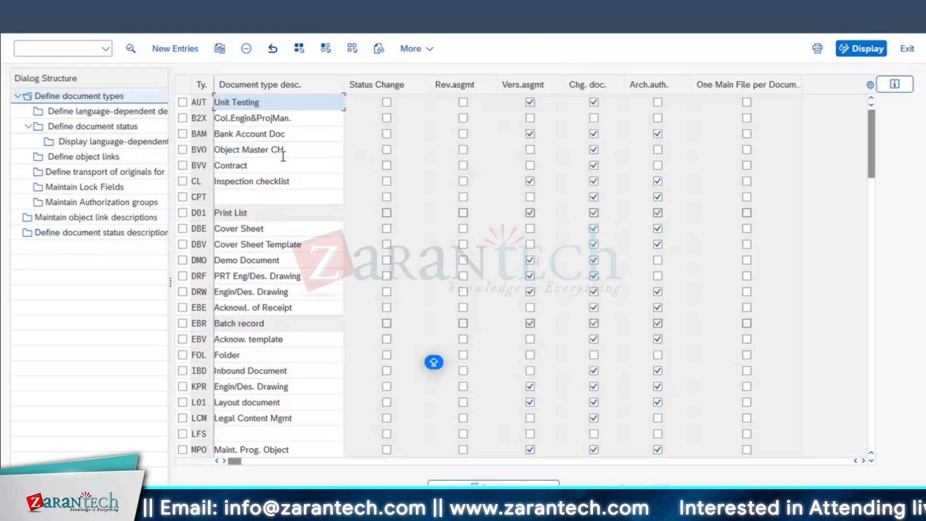
pyautogui.click(182, 103)
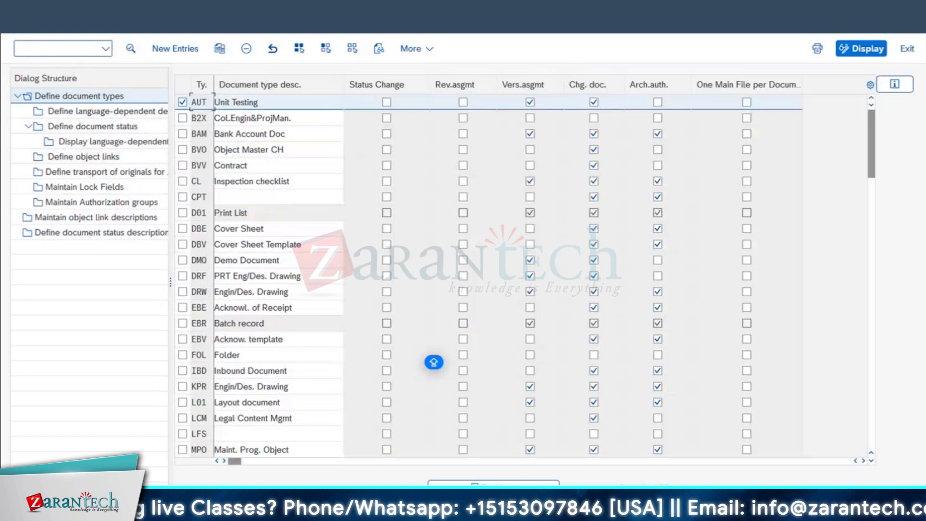
pyautogui.press('F3')
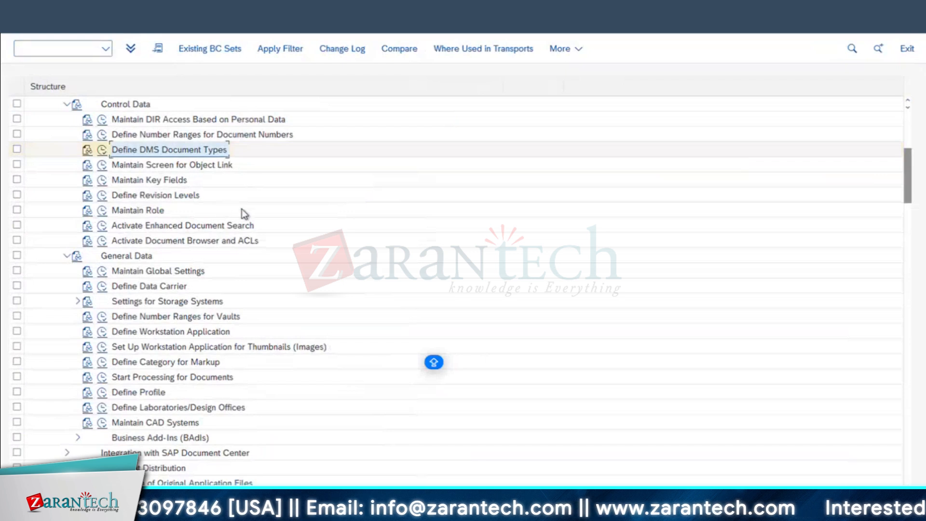
pyautogui.scroll(-2, 246, 207)
pyautogui.scroll(4, 246, 207)
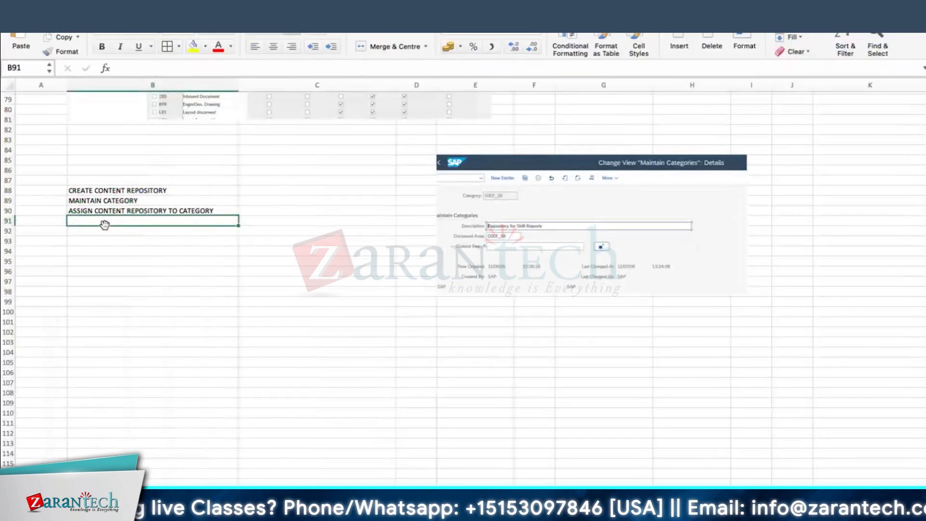
# Note DEFINE DOCUMENT TYPE in B91 and RELEASE STRATEGY in B92, then return to SAP
pyautogui.write('DE')
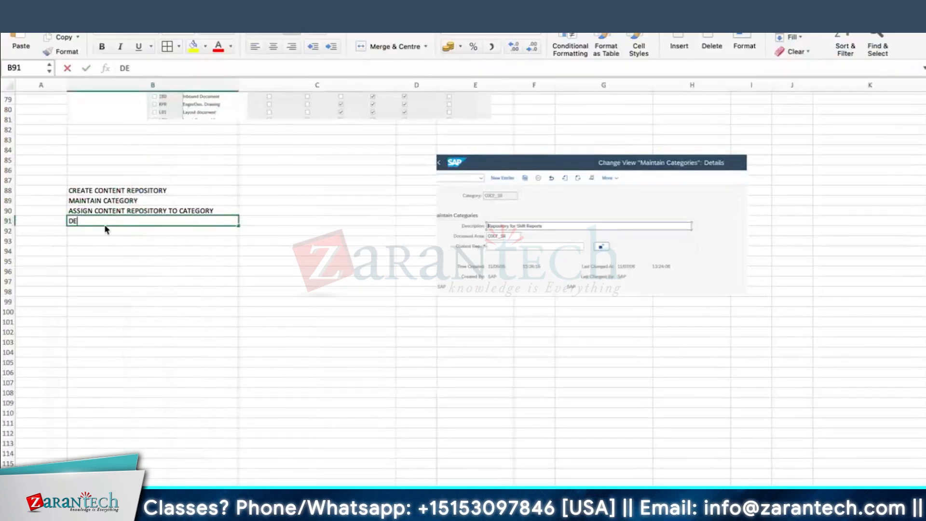
pyautogui.write('FINE DOCUMENT TYPE')
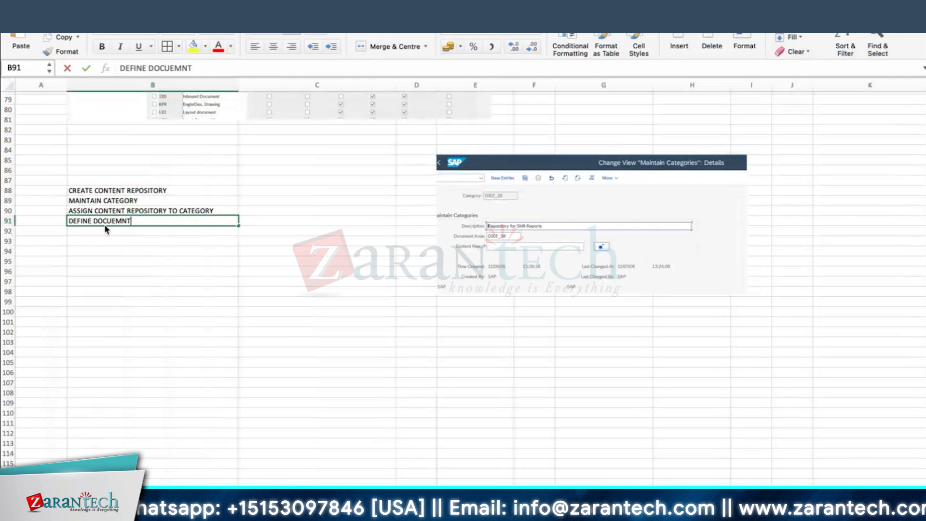
pyautogui.press('Return')
pyautogui.write('RELEASE STRAT')
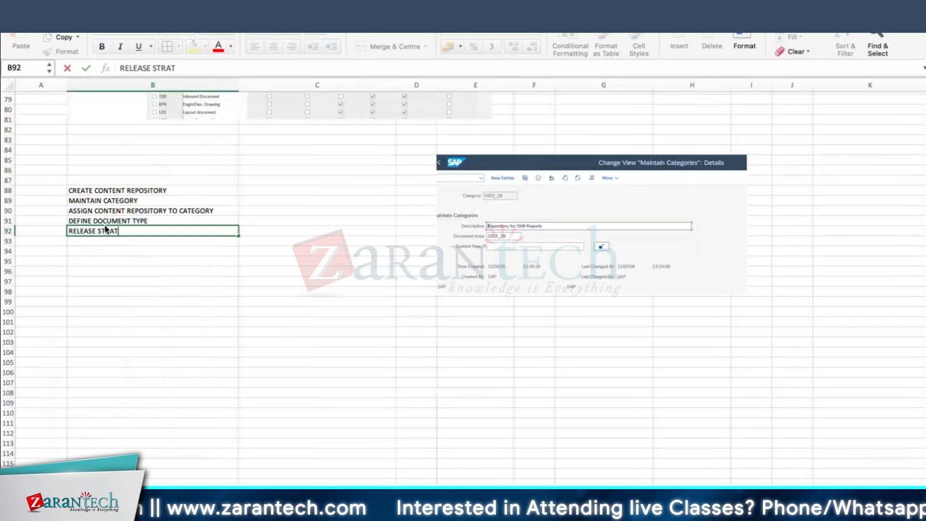
pyautogui.write('EGY')
pyautogui.press('Return')
pyautogui.hotkey('ctrl', 'Right')
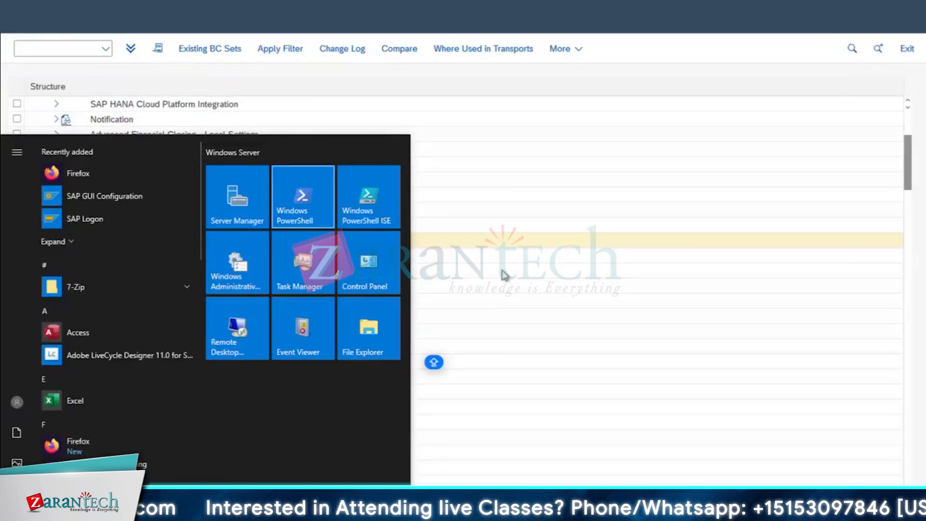
# Open Define DMS Document Types and review the details of document type DRW
pyautogui.click(502, 265)
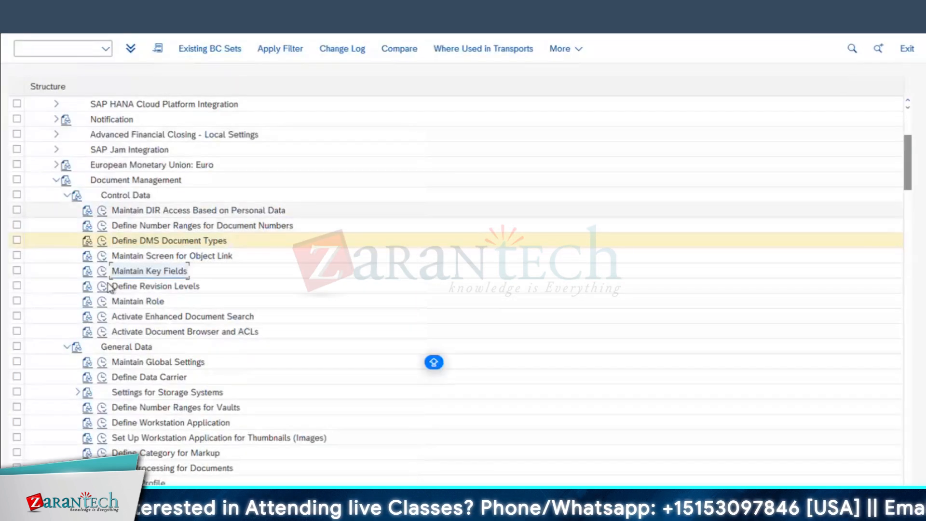
pyautogui.click(100, 244)
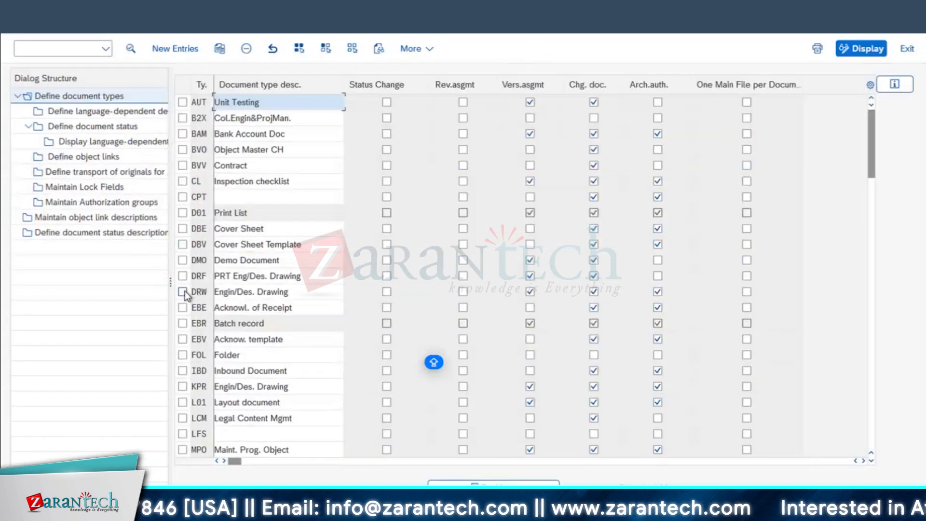
pyautogui.click(182, 291)
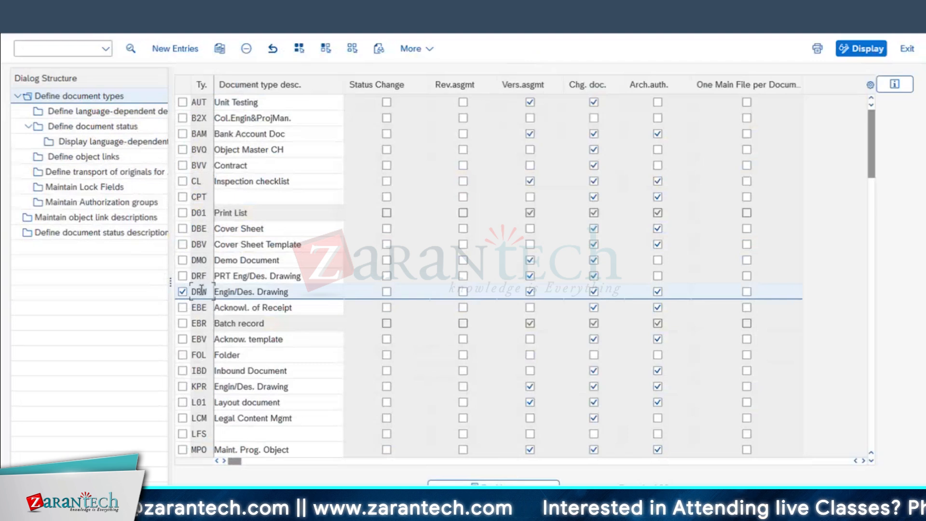
pyautogui.doubleClick(200, 290)
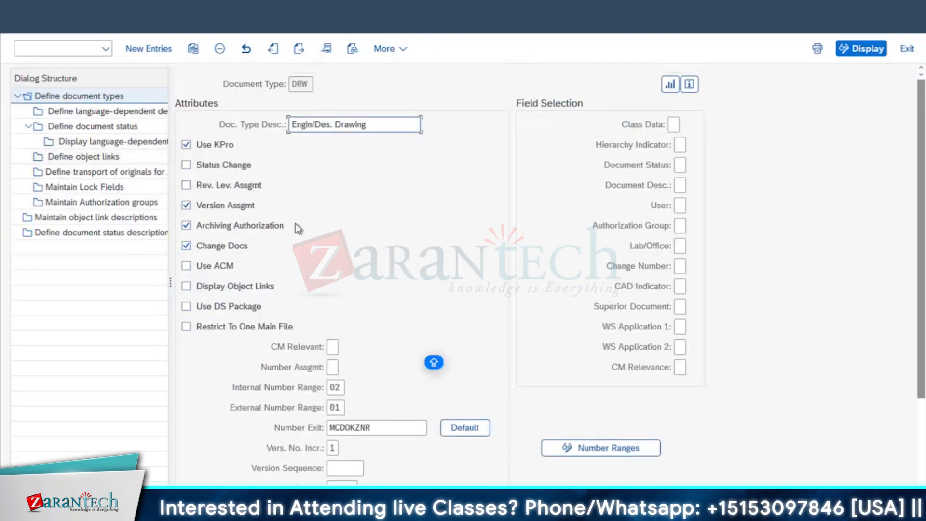
pyautogui.scroll(-1, 386, 406)
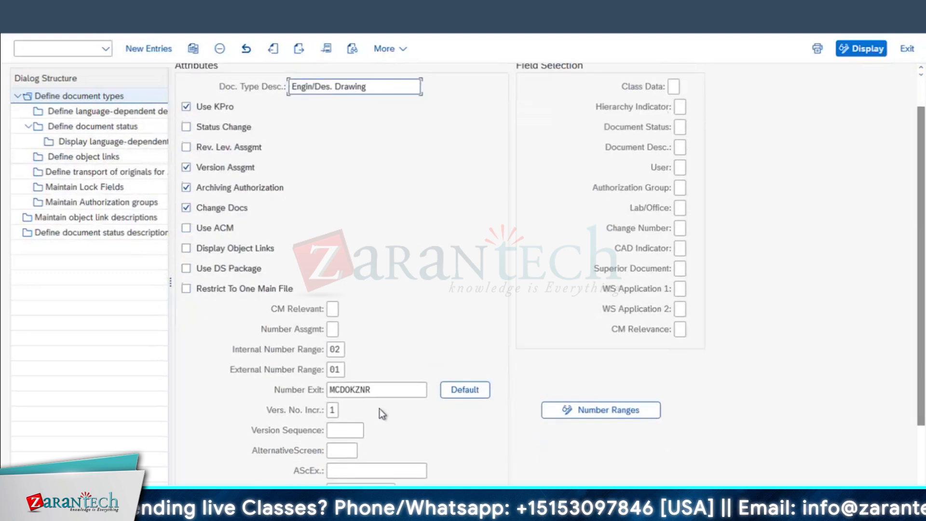
pyautogui.scroll(-1, 384, 410)
pyautogui.scroll(-1, 442, 423)
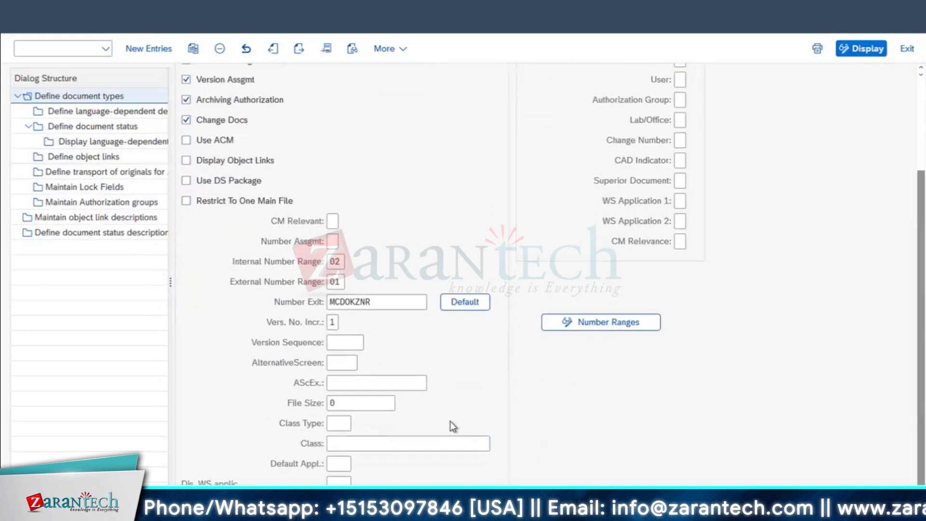
pyautogui.scroll(3, 449, 424)
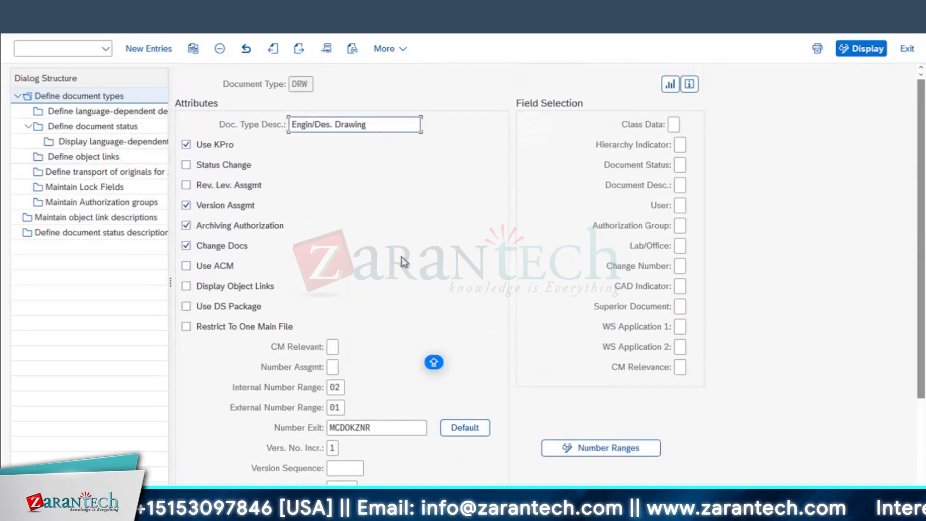
# Screenshot the DRW attributes, then open DRW's document status table and capture it
pyautogui.press('super+shift+s')
pyautogui.moveTo(14, 33); pyautogui.dragTo(740, 485)
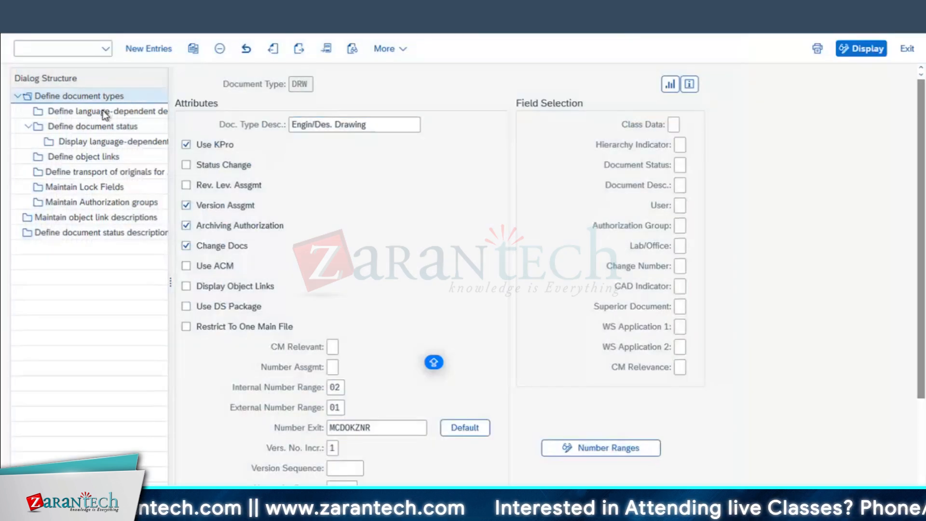
pyautogui.click(104, 112)
pyautogui.doubleClick(118, 128)
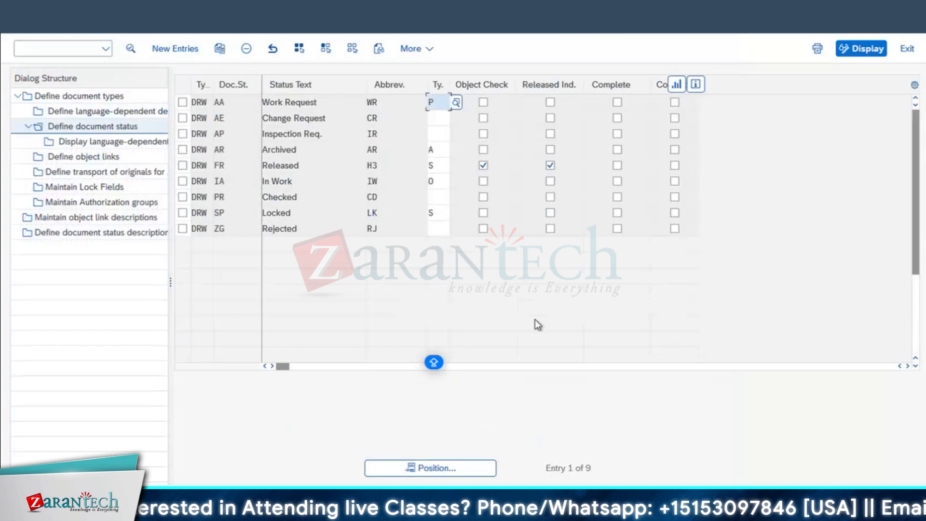
pyautogui.press('super+Tab')
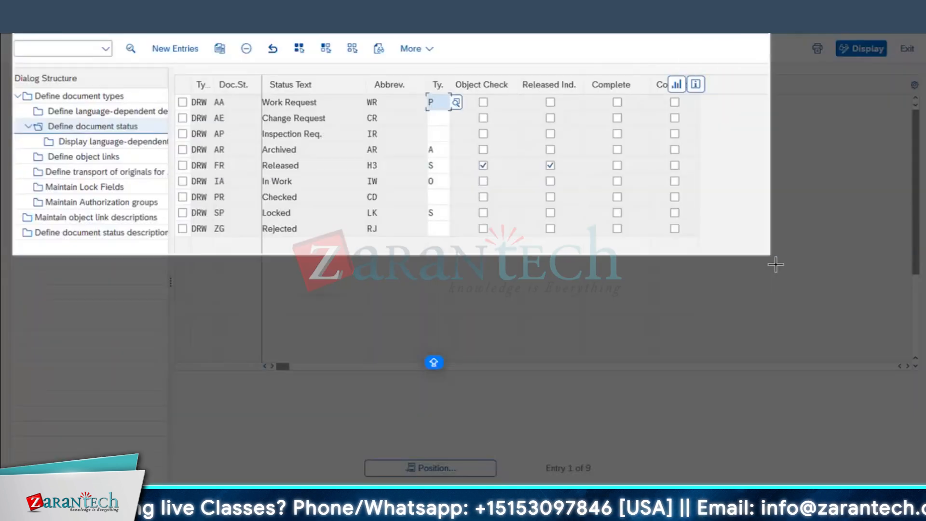
pyautogui.moveTo(776, 264); pyautogui.dragTo(774, 263)
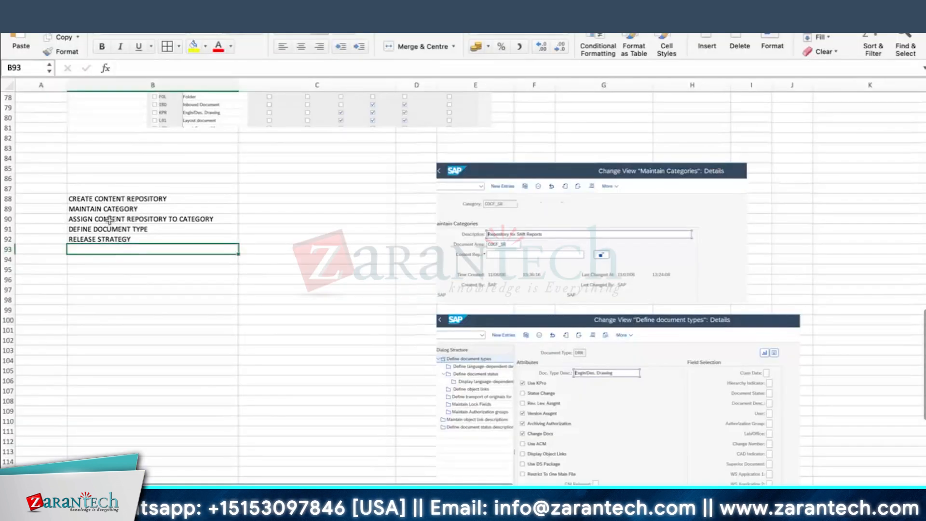
pyautogui.click(162, 195)
pyautogui.click(119, 211)
pyautogui.click(166, 219)
pyautogui.moveTo(159, 199); pyautogui.dragTo(157, 214)
pyautogui.click(158, 218)
pyautogui.click(142, 228)
pyautogui.click(115, 239)
pyautogui.click(105, 250)
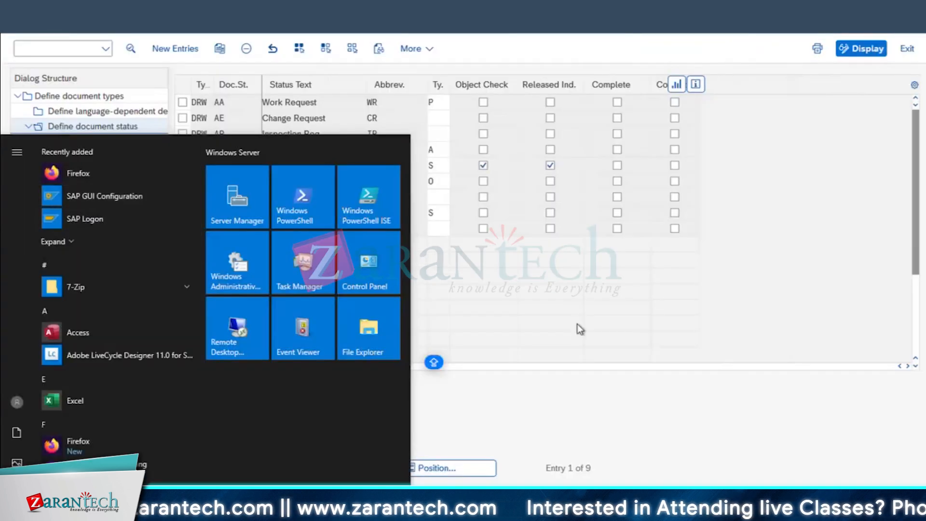
# Return to the DMS customizing structure and review the document number range change log
pyautogui.click(22, 32)
pyautogui.click(23, 32)
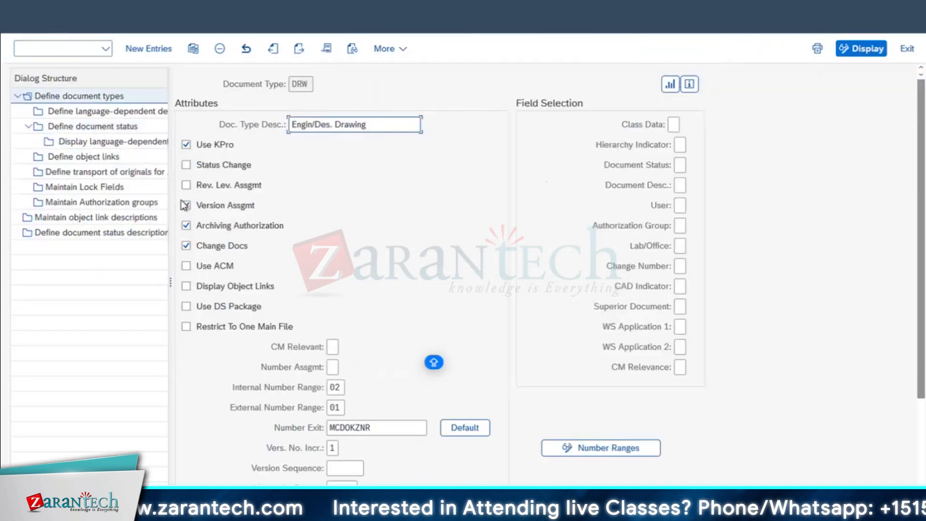
pyautogui.click(22, 32)
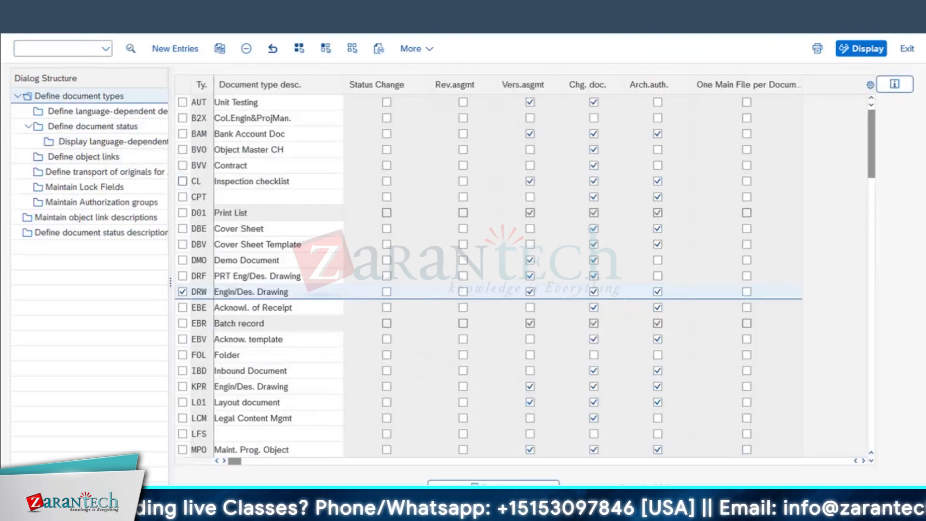
pyautogui.click(22, 32)
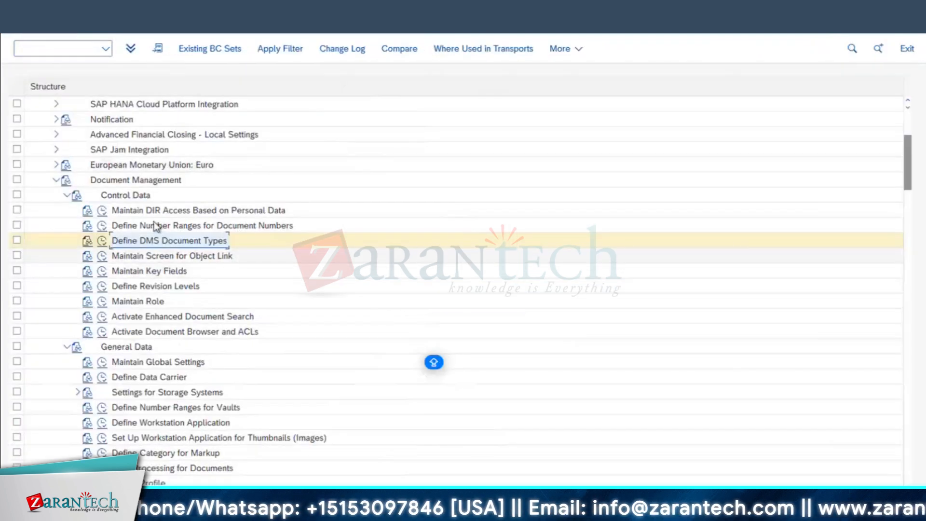
pyautogui.click(102, 226)
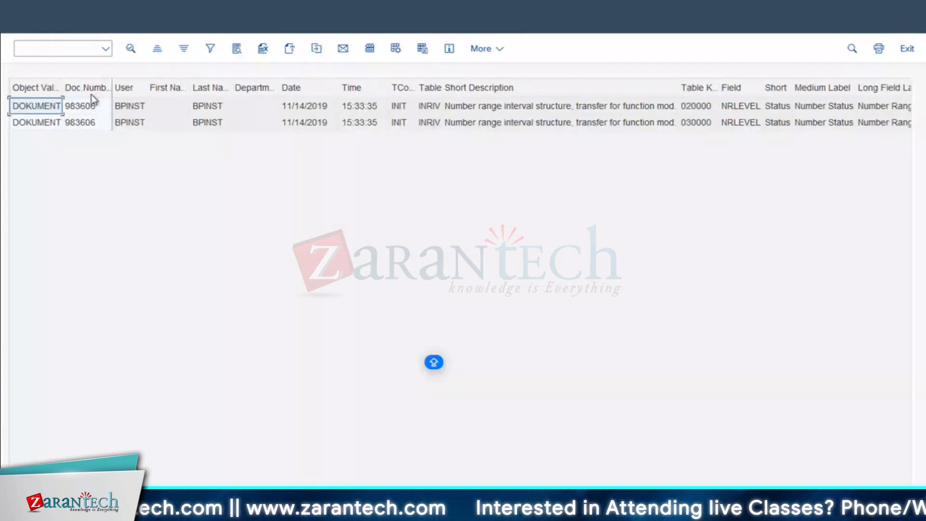
pyautogui.moveTo(57, 84); pyautogui.dragTo(73, 84)
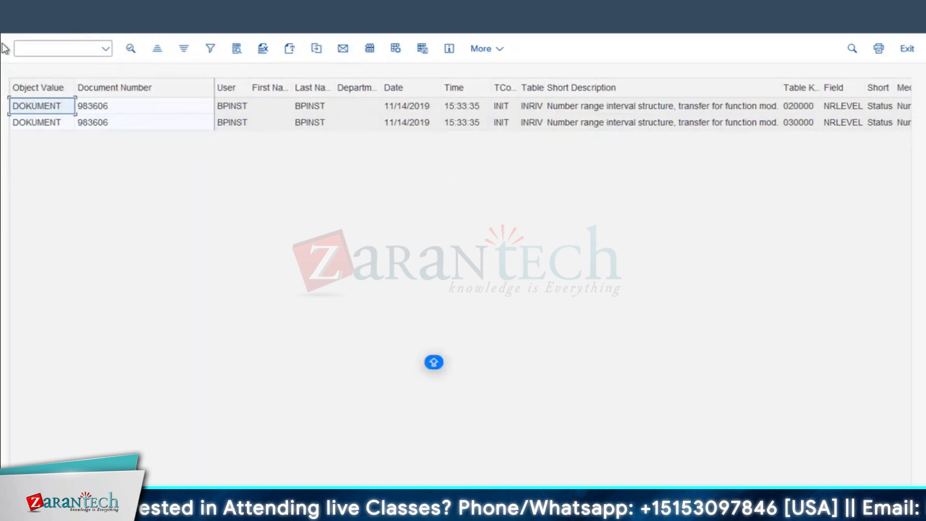
pyautogui.click(25, 32)
pyautogui.click(25, 33)
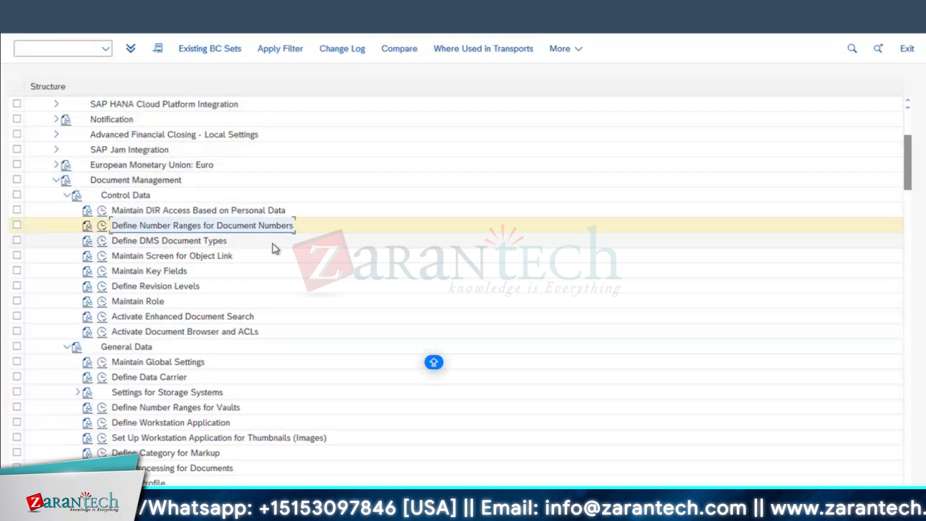
# Review revision levels 01–04, then open Maintain Role (PFCG)
pyautogui.scroll(-1, 273, 244)
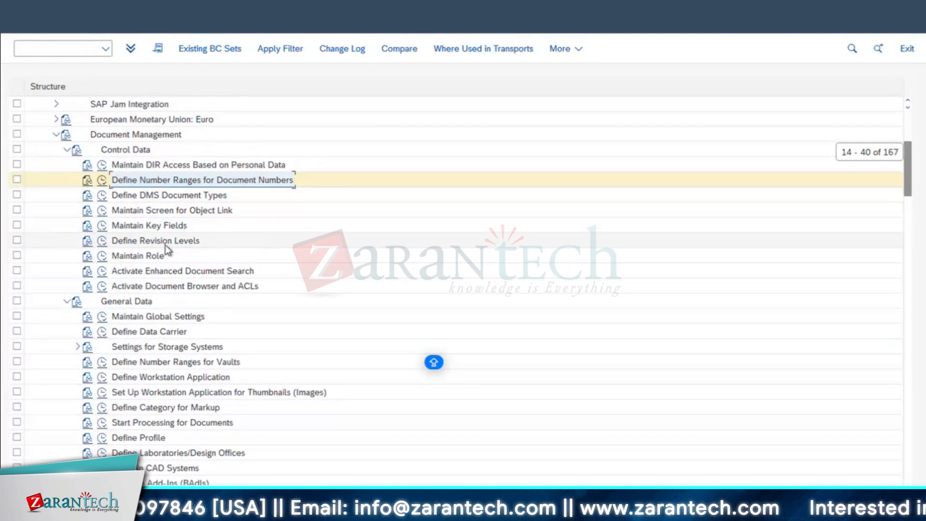
pyautogui.click(101, 242)
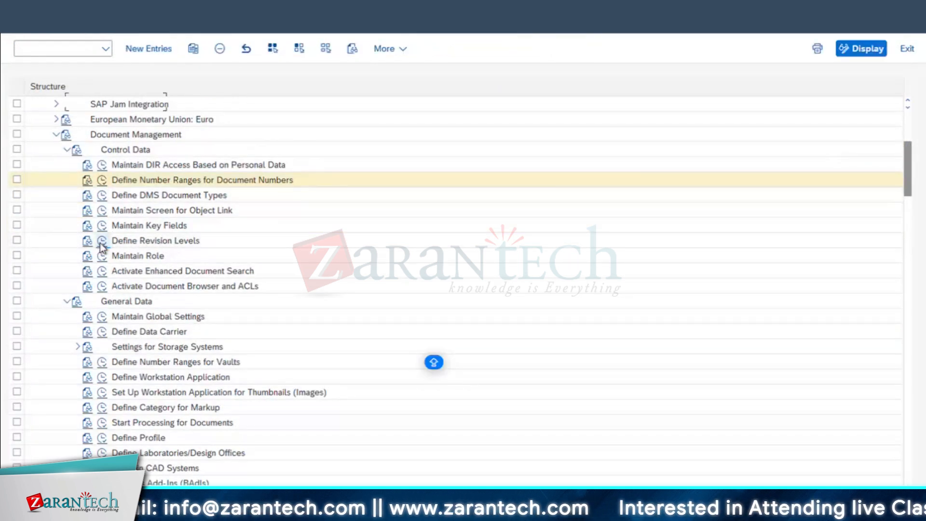
pyautogui.click(16, 102)
pyautogui.click(16, 102)
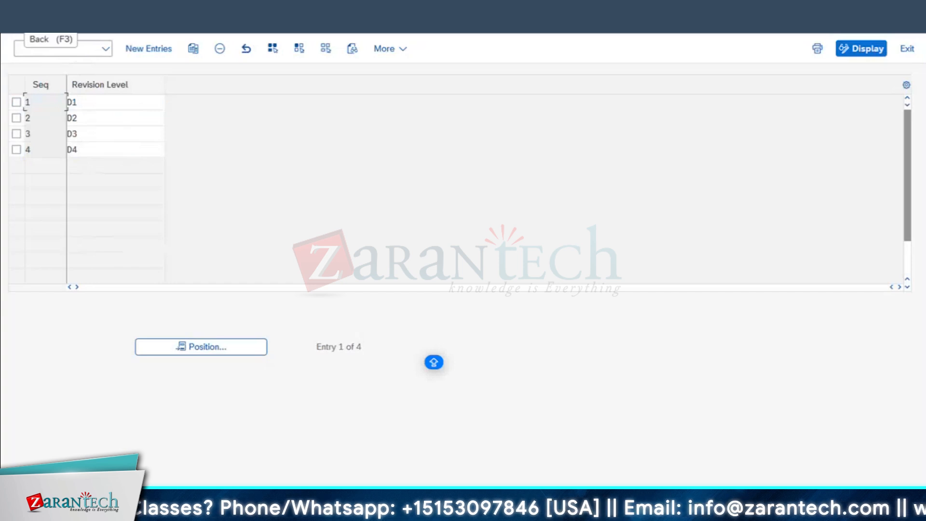
pyautogui.click(16, 20)
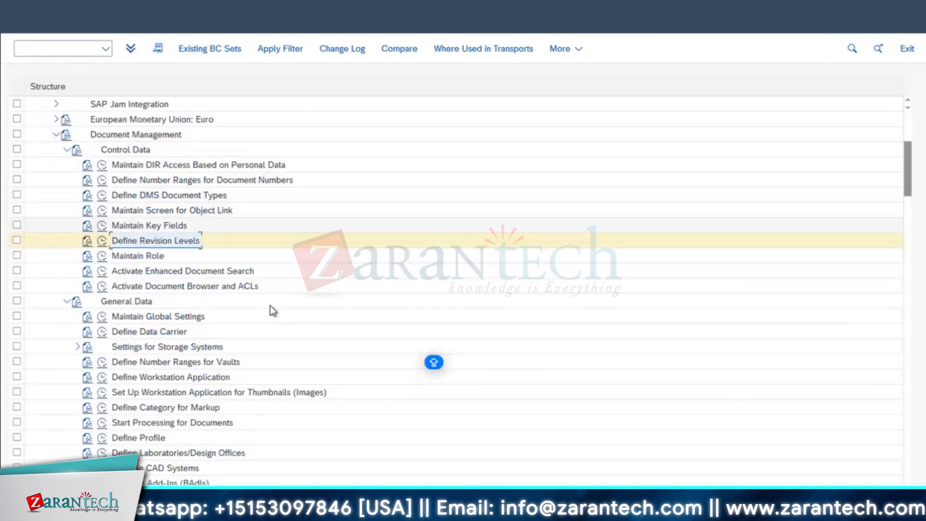
pyautogui.scroll(-3, 273, 311)
pyautogui.click(99, 212)
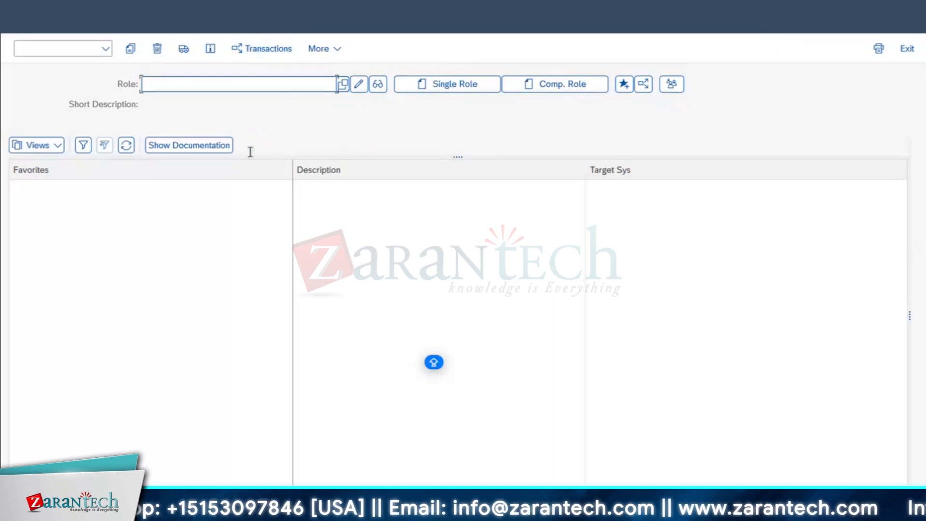
# Create and save single role DMS, then start changing its authorization data
pyautogui.click(171, 88)
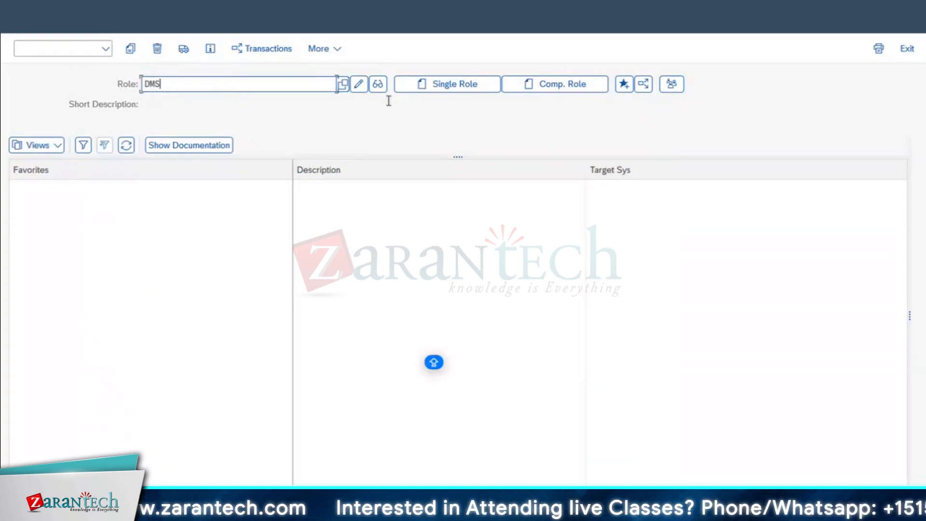
pyautogui.click(467, 86)
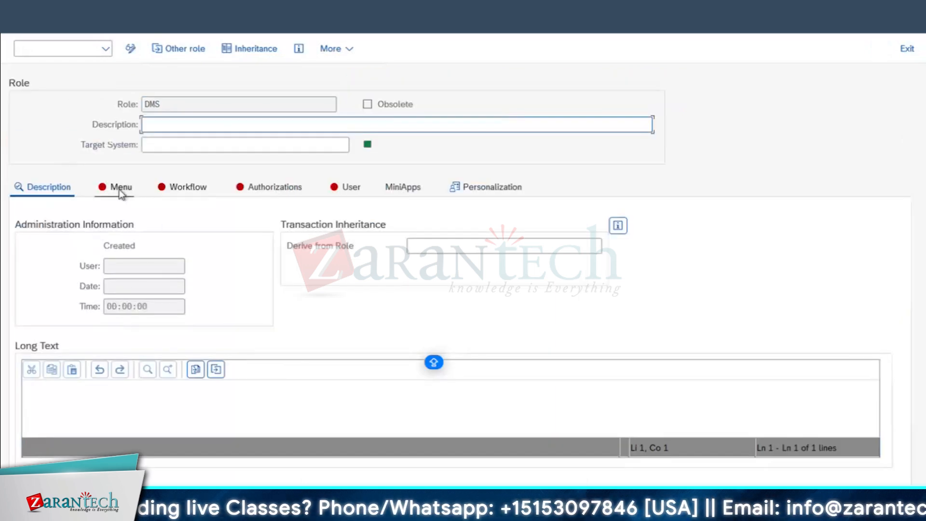
pyautogui.click(120, 188)
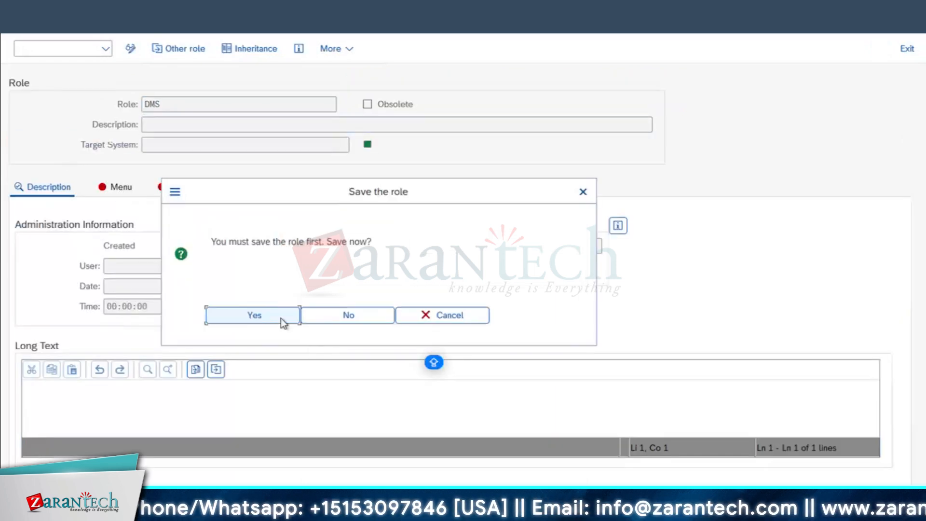
pyautogui.click(254, 315)
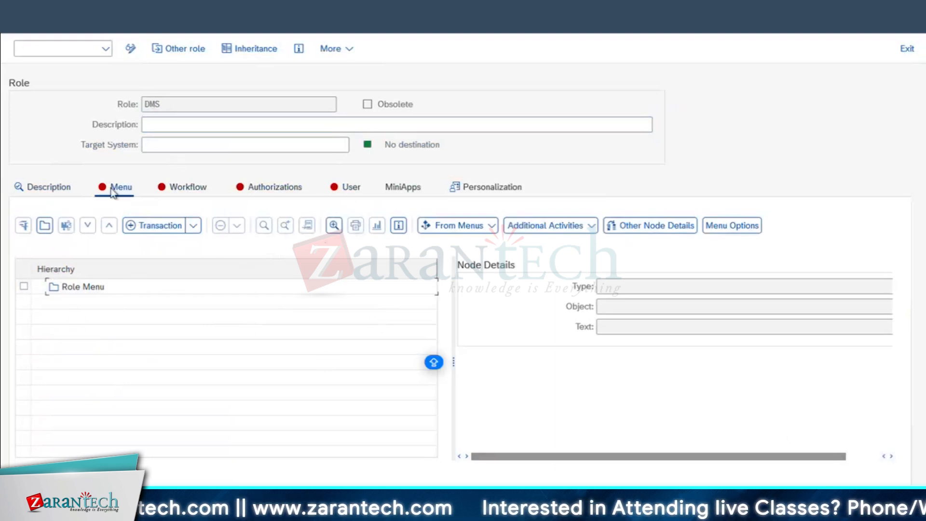
pyautogui.click(274, 188)
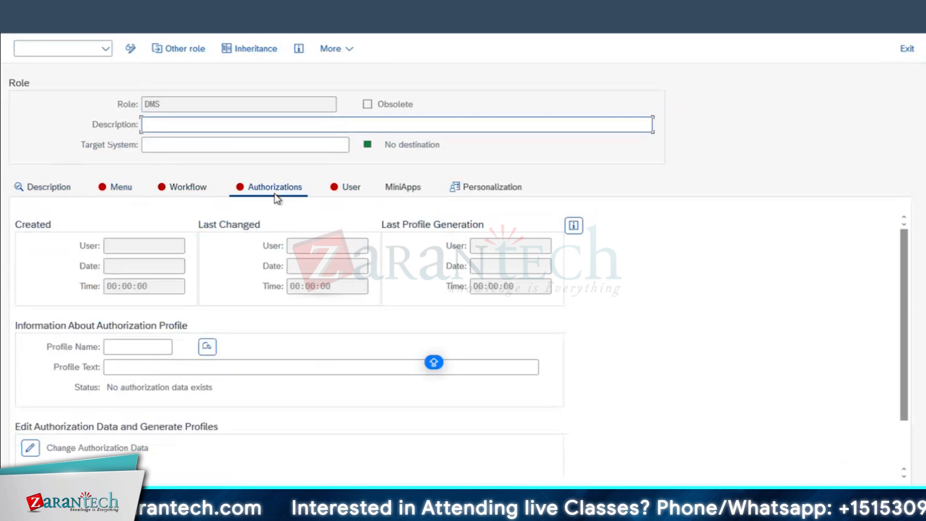
pyautogui.click(33, 447)
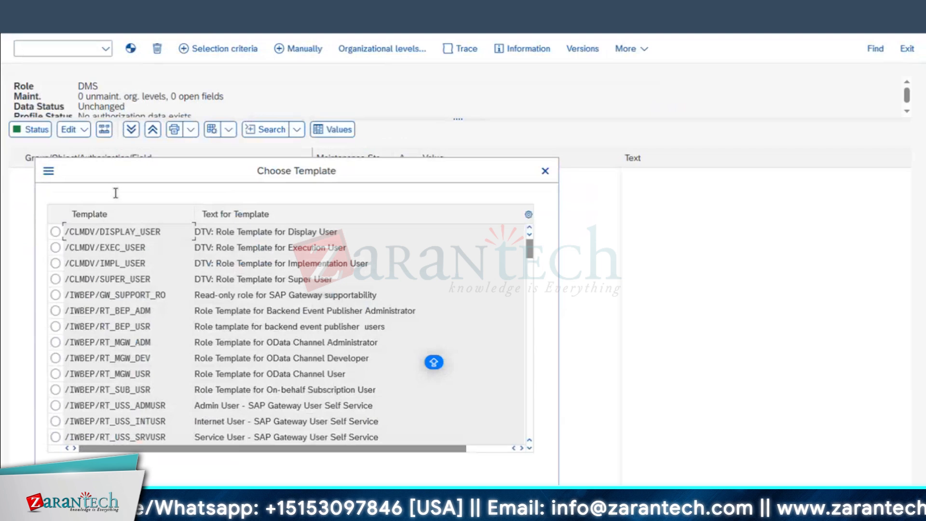
# Apply the /IWBEP/RT_SUB_USR template to the DMS role's authorizations
pyautogui.scroll(-2, 128, 333)
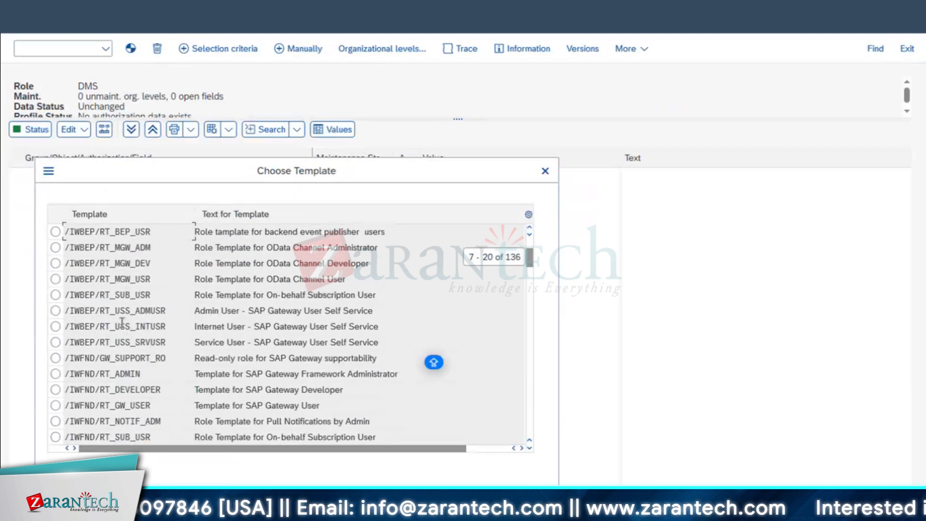
pyautogui.moveTo(161, 180); pyautogui.dragTo(413, 189)
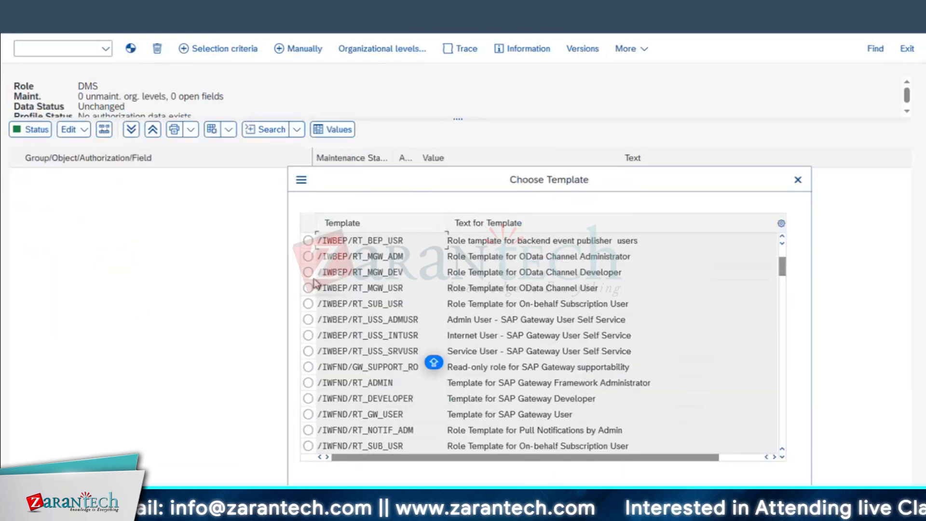
pyautogui.click(378, 292)
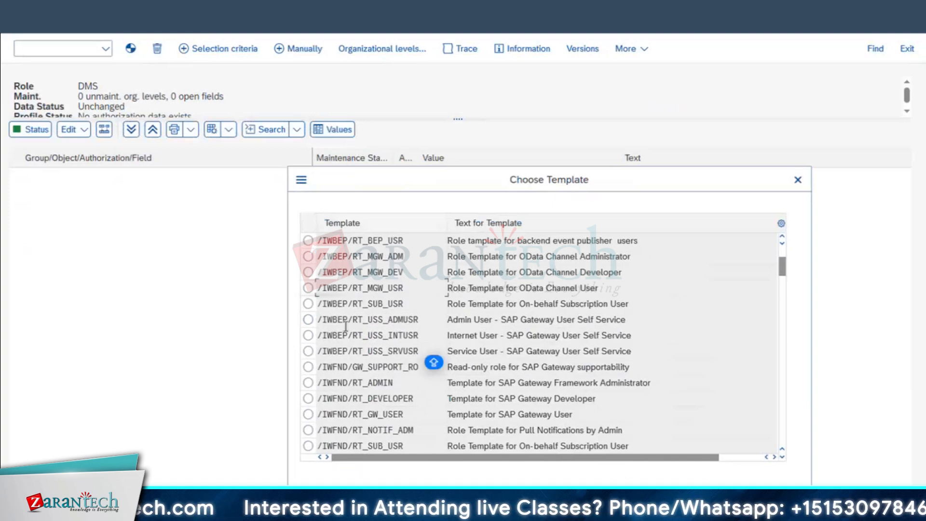
pyautogui.click(307, 304)
pyautogui.click(573, 502)
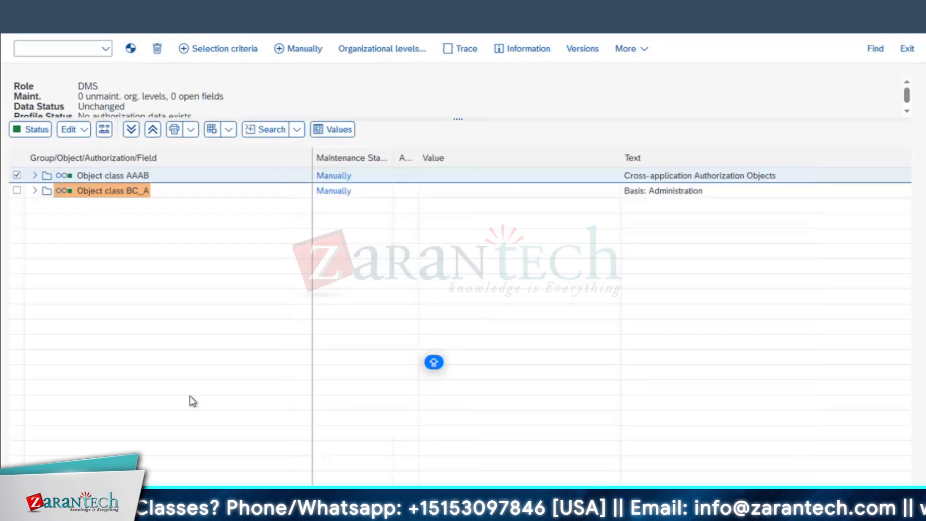
# Give authorization object /IWBEP/SUB full authorization, save, and return to the role overview
pyautogui.click(35, 190)
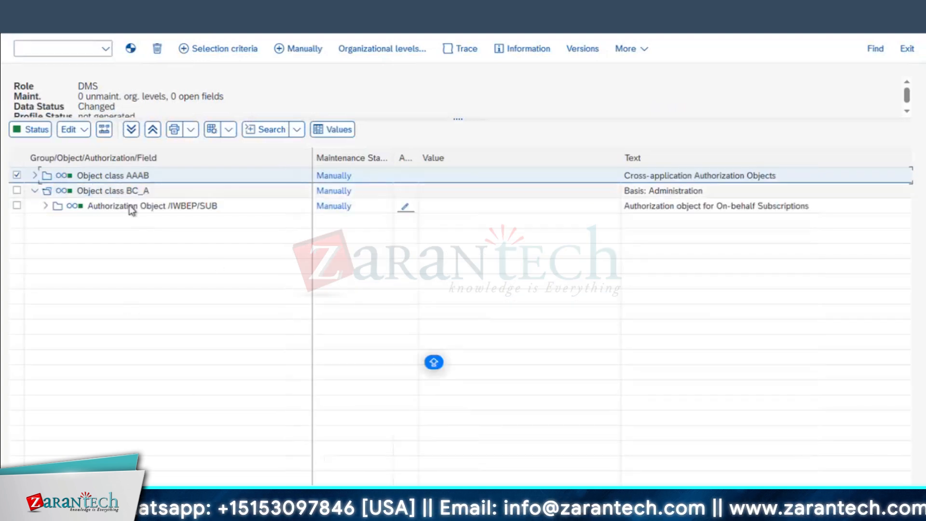
pyautogui.click(46, 206)
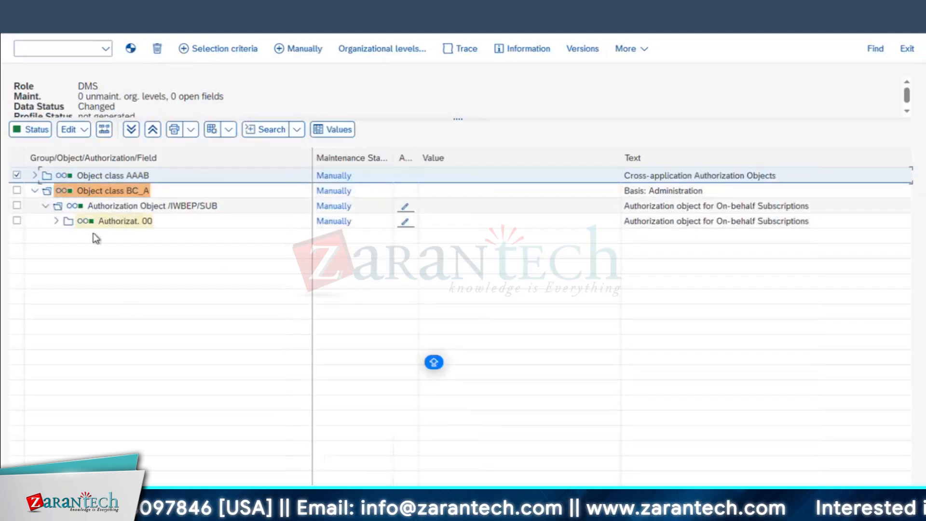
pyautogui.click(117, 222)
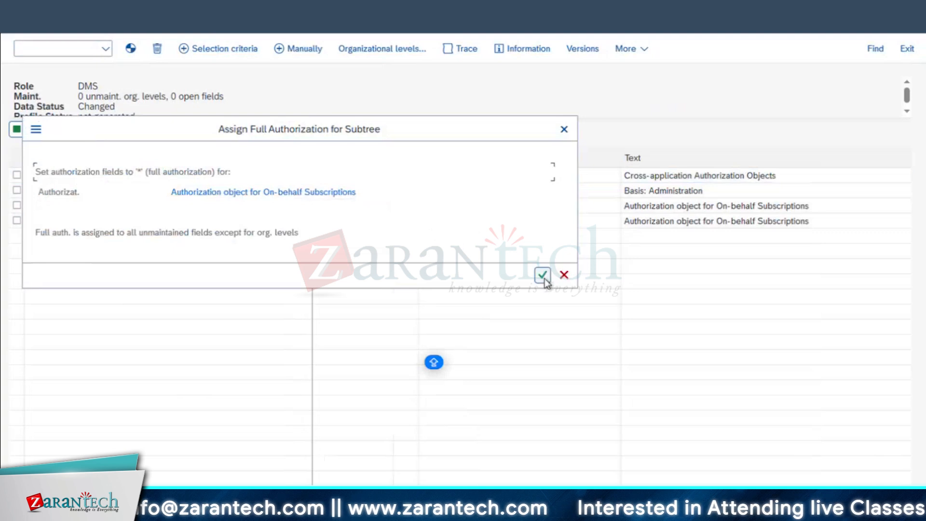
pyautogui.click(561, 130)
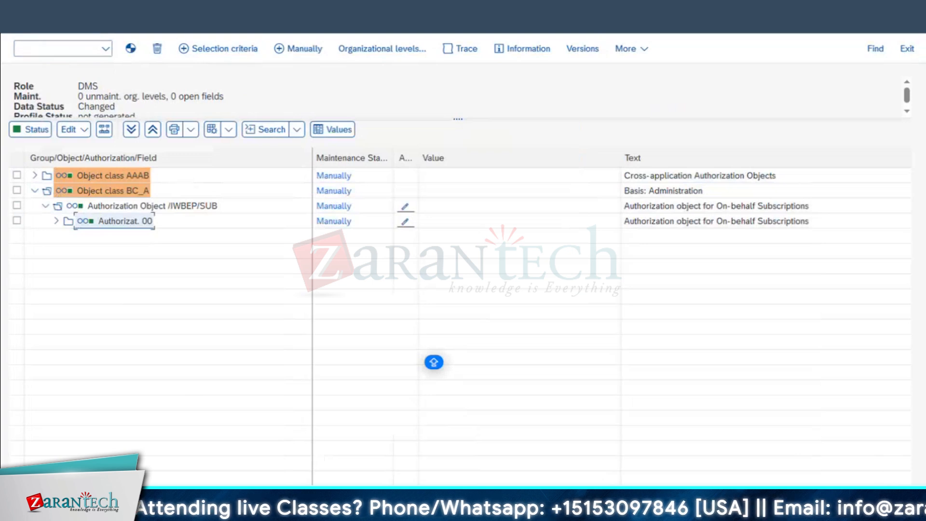
pyautogui.hotkey('ctrl', 's')
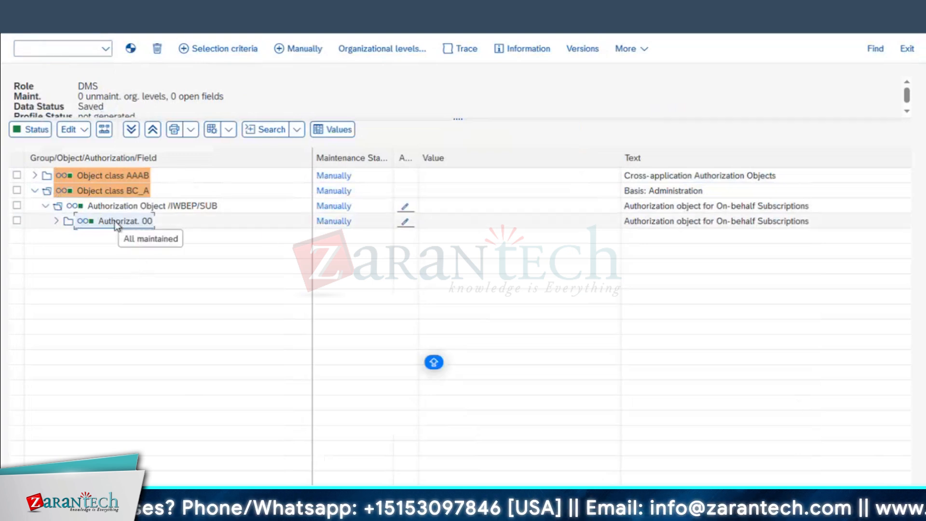
pyautogui.click(24, 33)
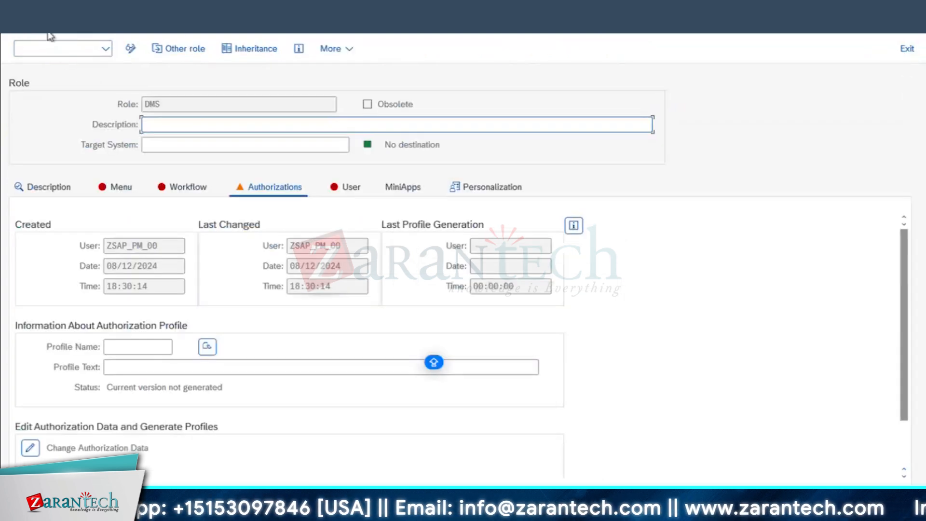
# Select the Role Menu folder and enter transaction CV01 for the DMS role
pyautogui.click(121, 187)
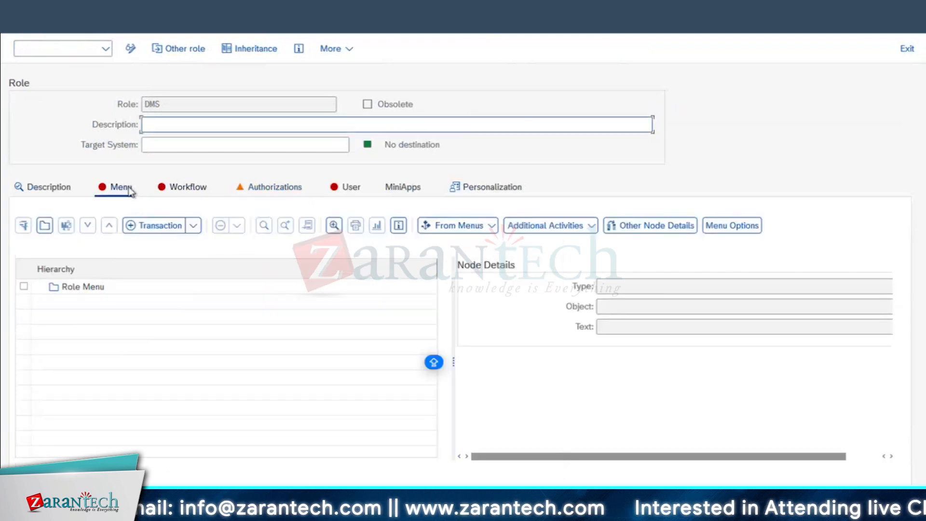
pyautogui.click(75, 293)
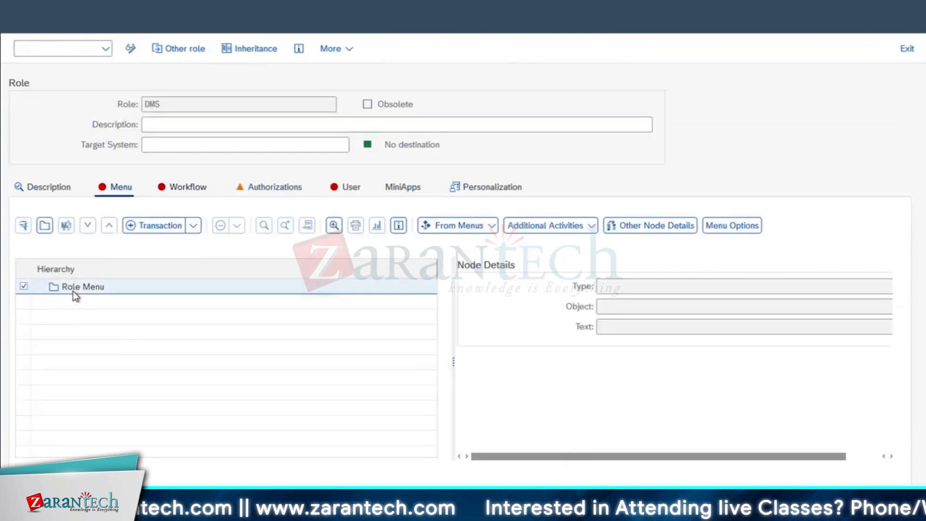
pyautogui.click(160, 226)
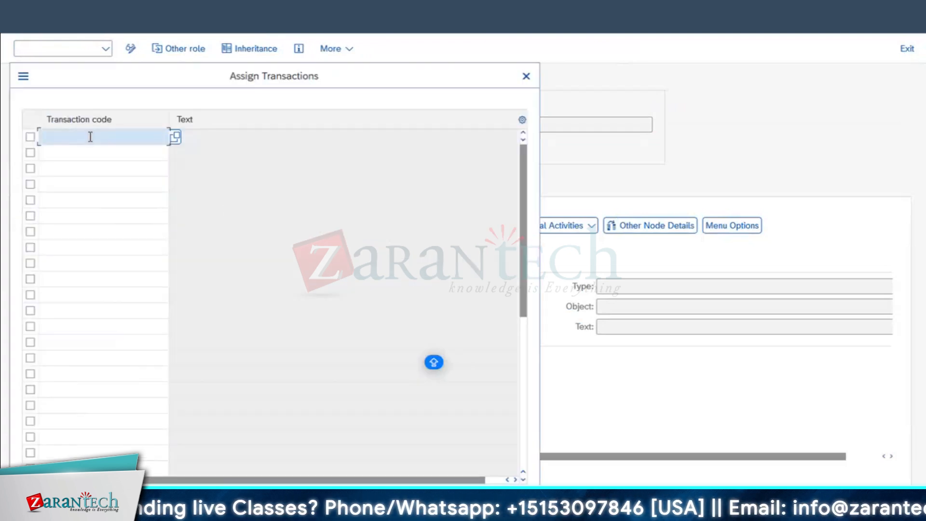
pyautogui.write('CV01')
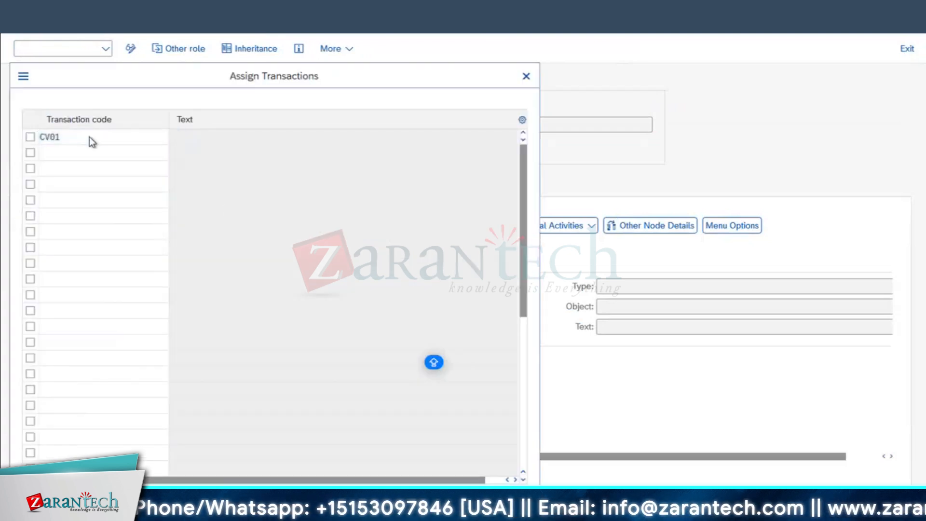
pyautogui.press('Return')
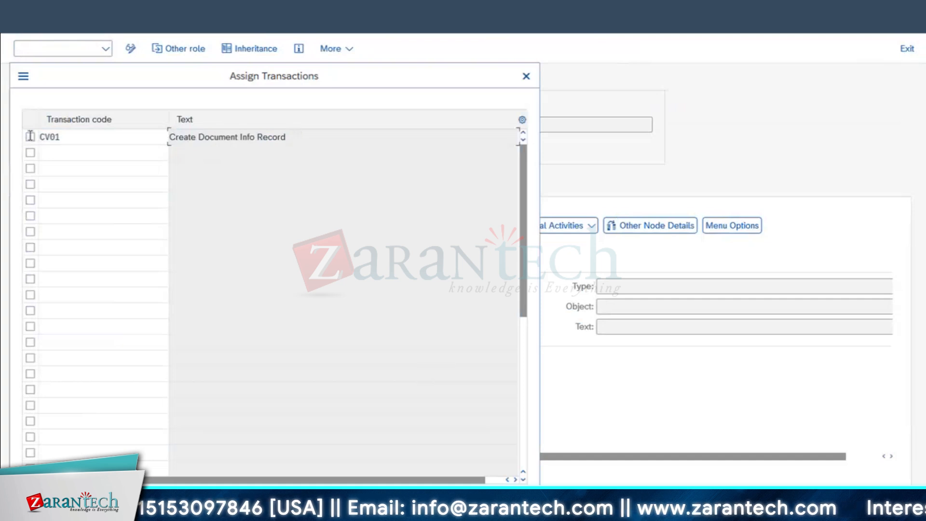
# Add IE01 and IW38 and assign all three transactions to the role menu
pyautogui.moveTo(296, 137); pyautogui.dragTo(88, 161)
pyautogui.click(79, 151)
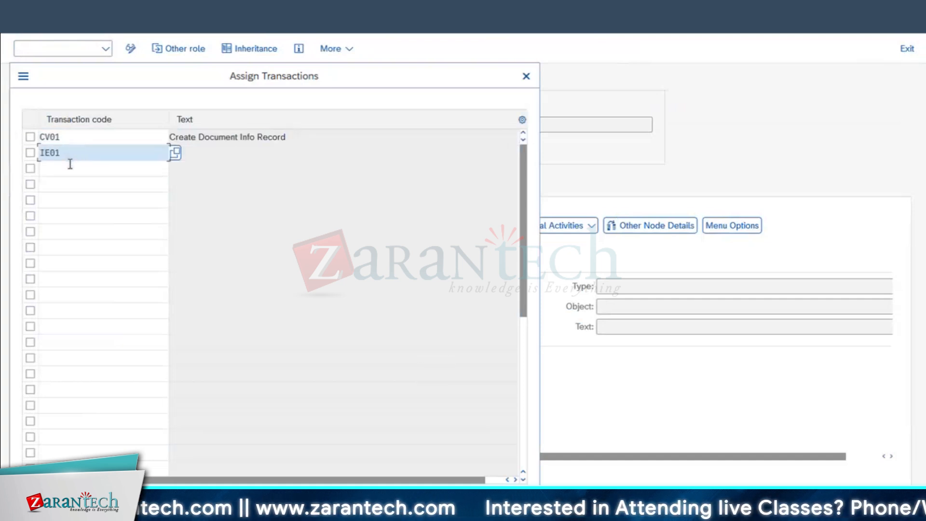
pyautogui.write('IE01')
pyautogui.click(70, 164)
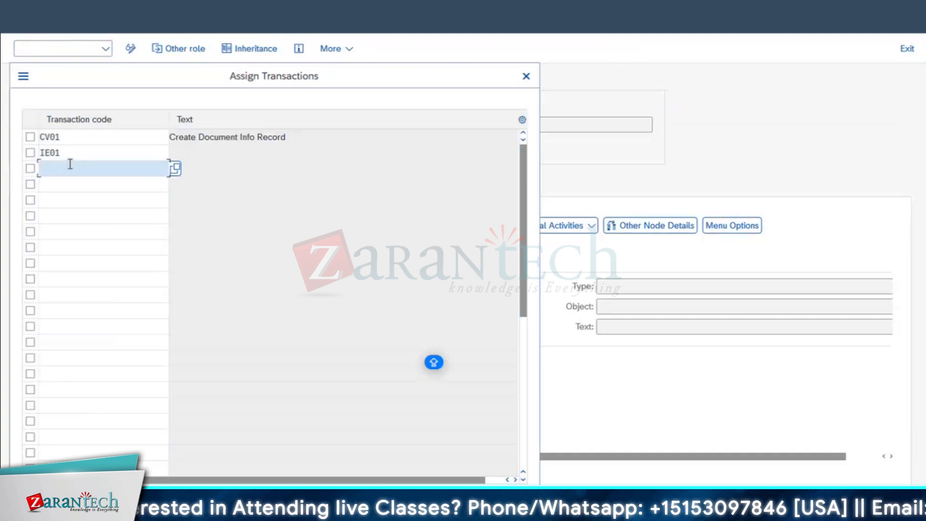
pyautogui.write('IW3')
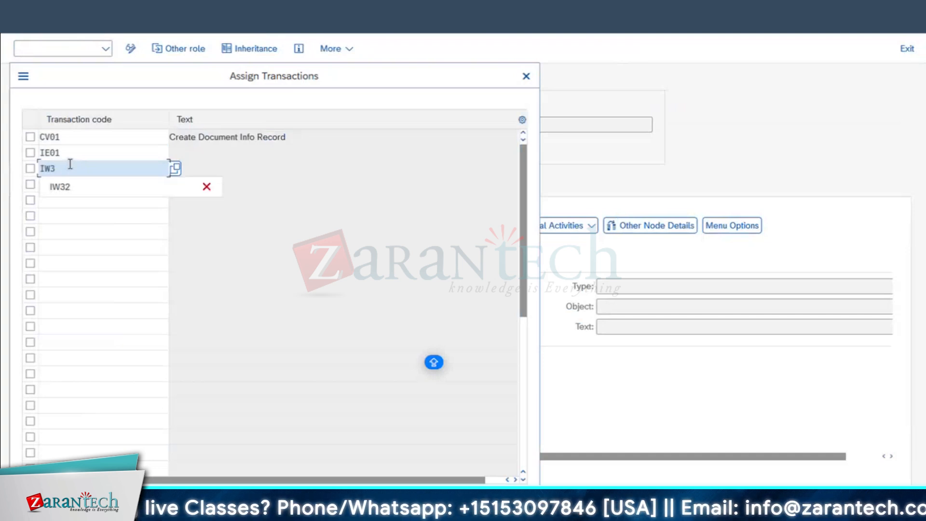
pyautogui.write('8')
pyautogui.press('Return')
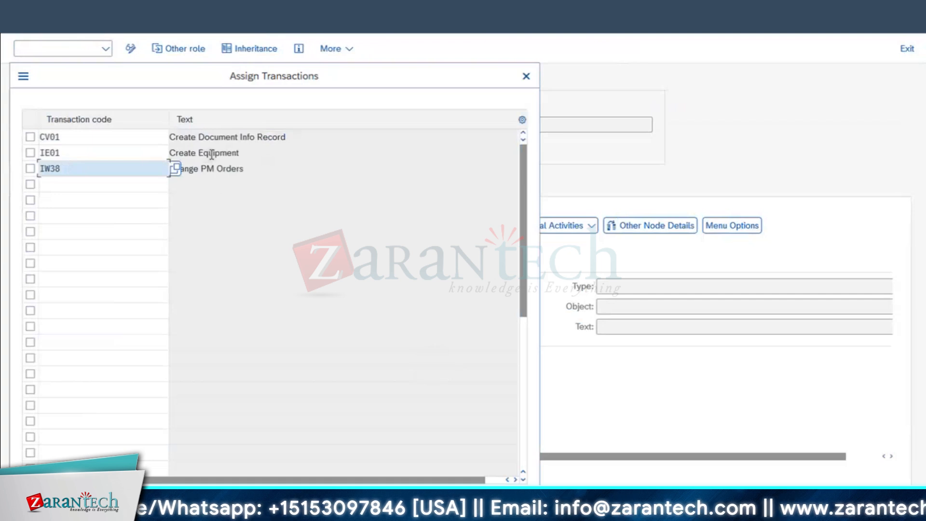
pyautogui.moveTo(244, 168); pyautogui.dragTo(169, 168)
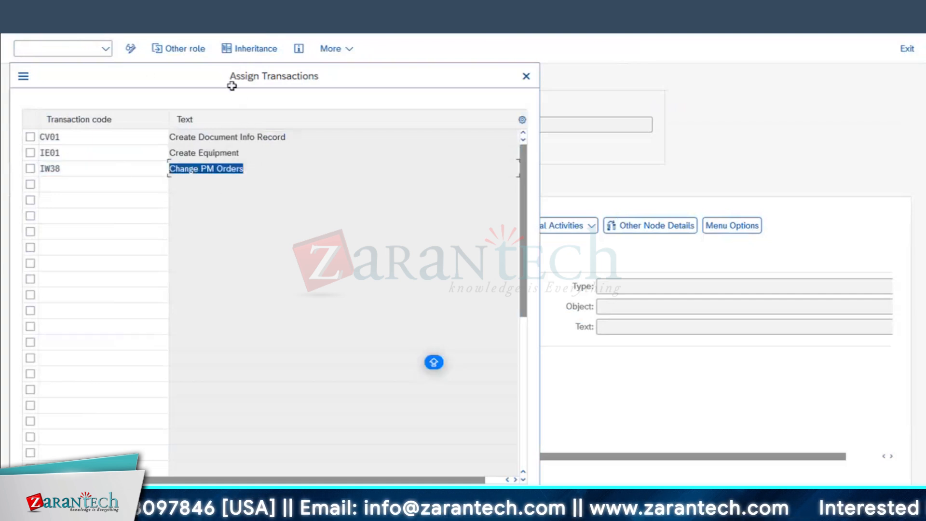
pyautogui.click(434, 502)
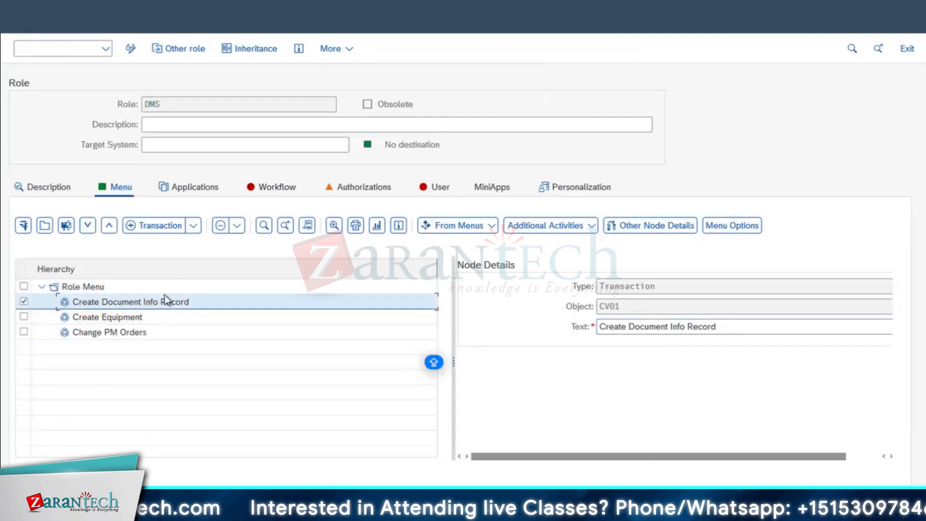
# Propose profile T-SH110168, 'Profile for role DMS', and save the role before editing authorizations
pyautogui.click(346, 190)
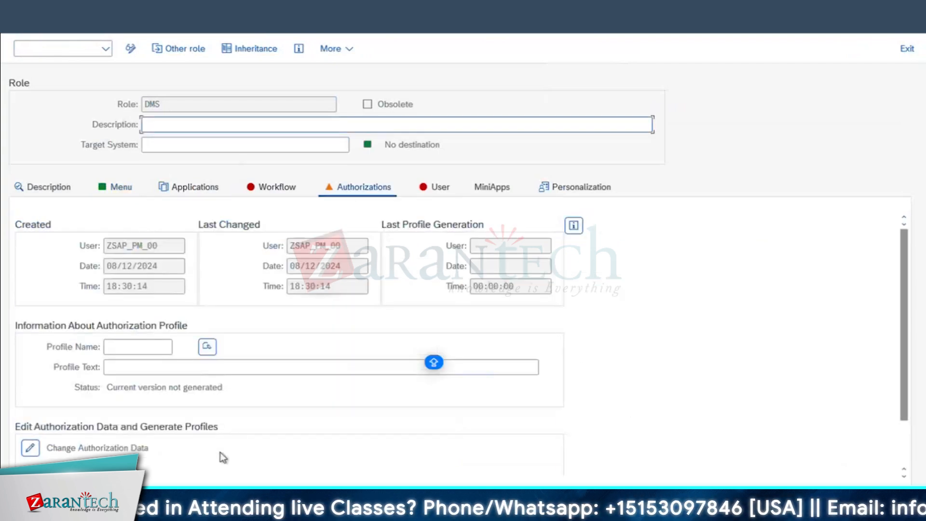
pyautogui.click(30, 449)
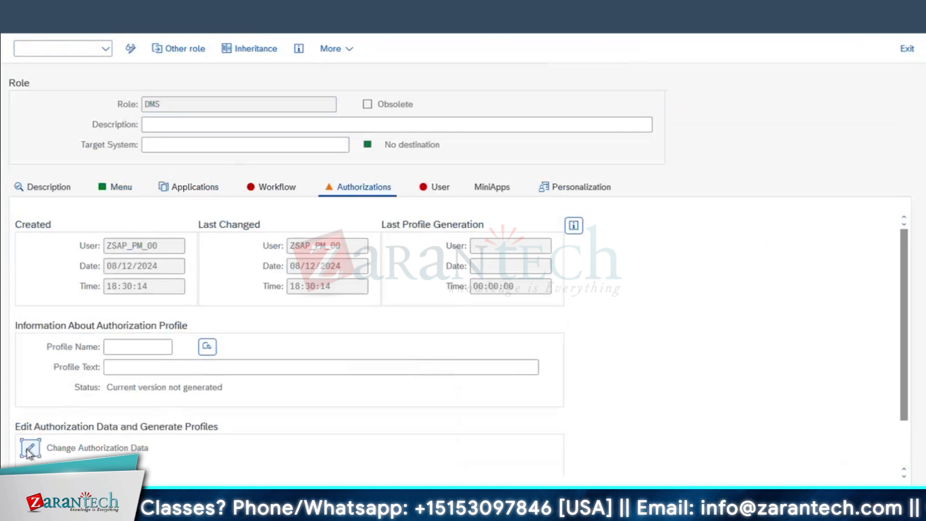
pyautogui.click(583, 191)
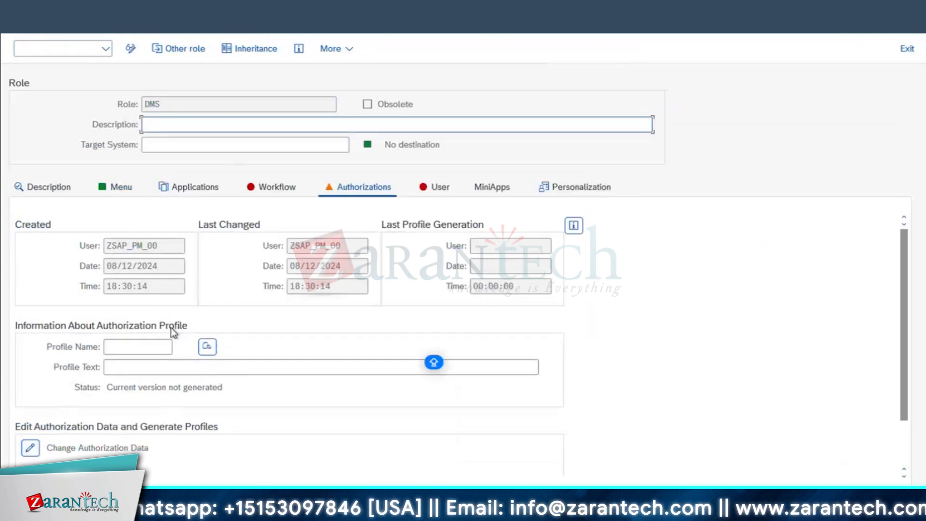
pyautogui.click(208, 347)
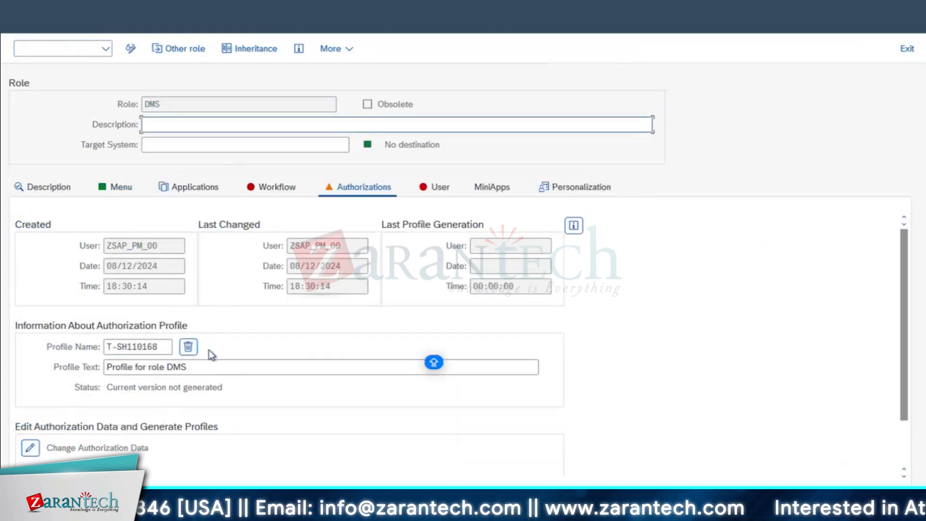
pyautogui.doubleClick(162, 345)
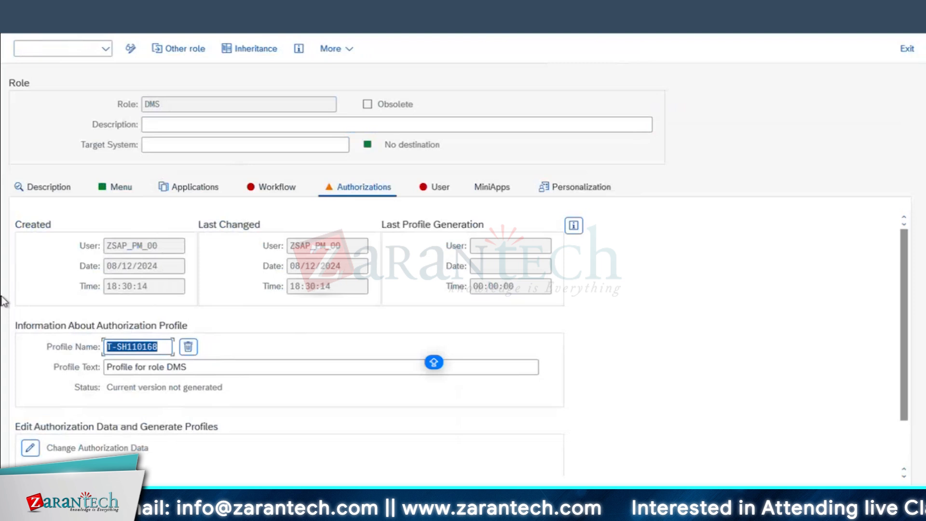
pyautogui.click(137, 369)
pyautogui.moveTo(206, 370); pyautogui.dragTo(3, 383)
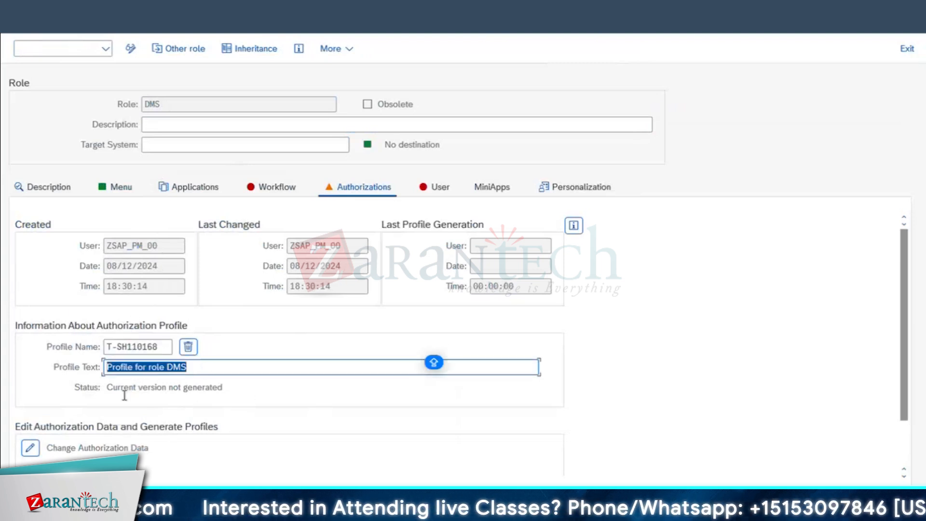
pyautogui.click(31, 448)
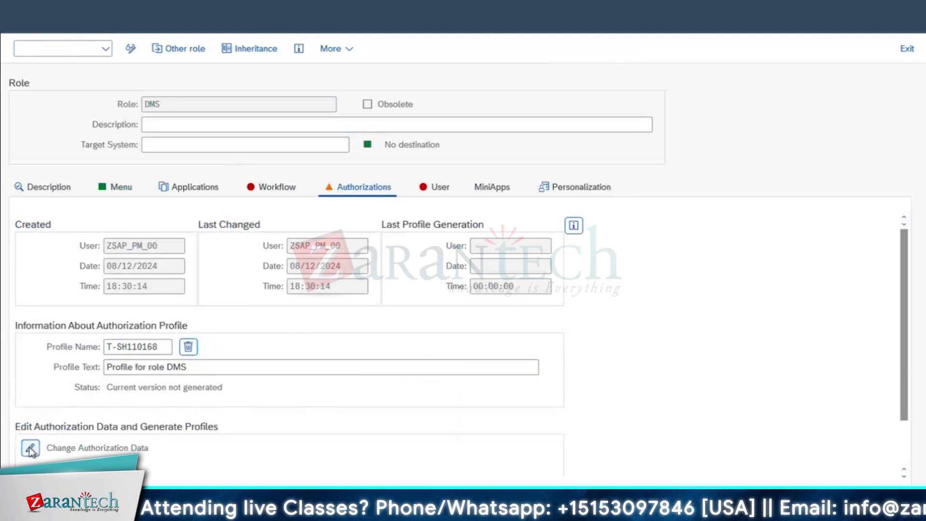
pyautogui.click(266, 310)
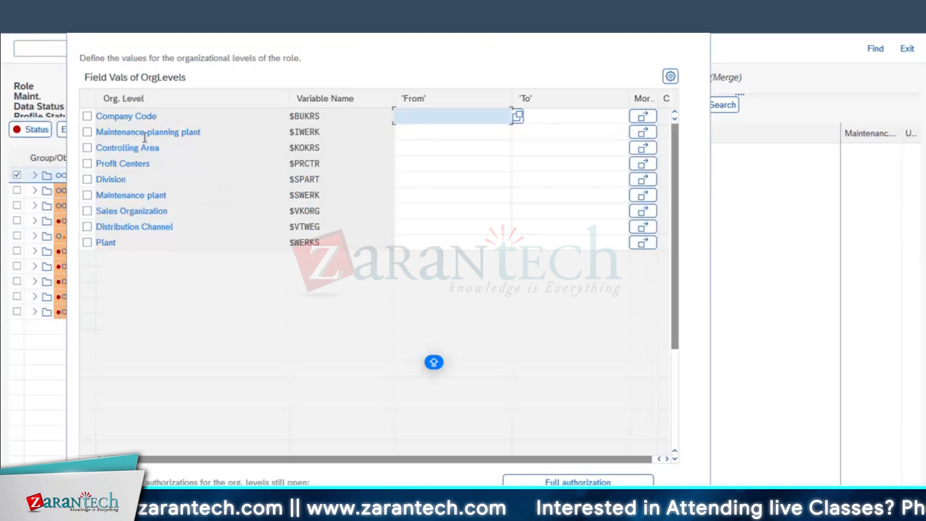
# Review the organizational levels such as Maintenance planning plant, Controlling Area and Profit Centers
pyautogui.moveTo(226, 131); pyautogui.dragTo(98, 132)
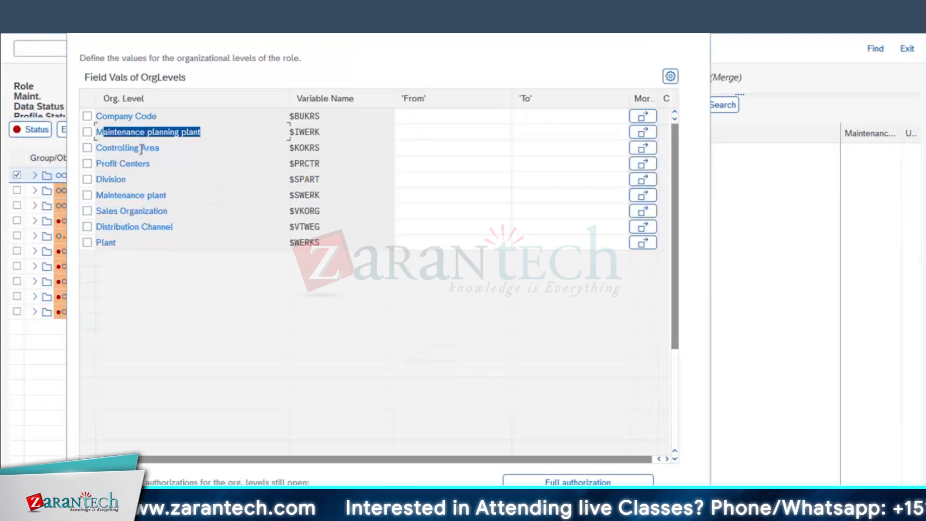
pyautogui.click(161, 150)
pyautogui.moveTo(161, 149); pyautogui.dragTo(2, 144)
pyautogui.moveTo(153, 165); pyautogui.dragTo(3, 165)
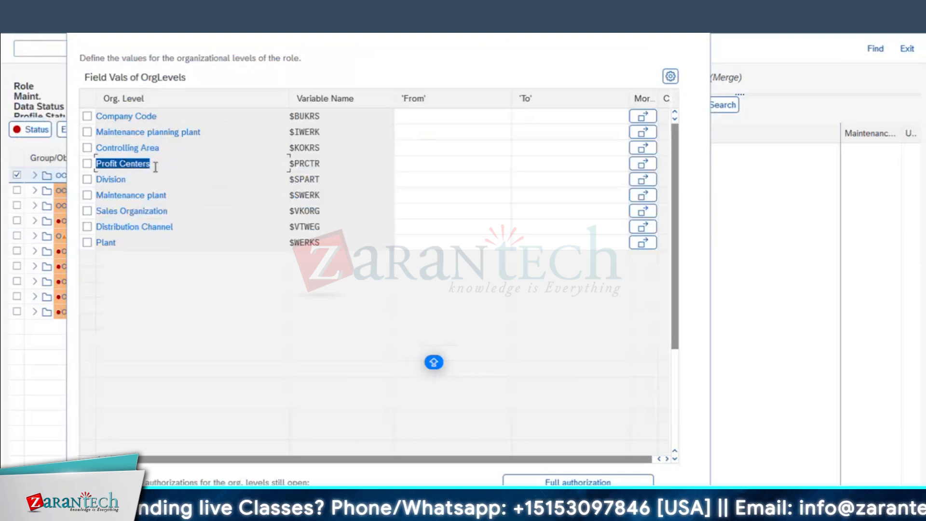
pyautogui.moveTo(198, 132); pyautogui.dragTo(3, 133)
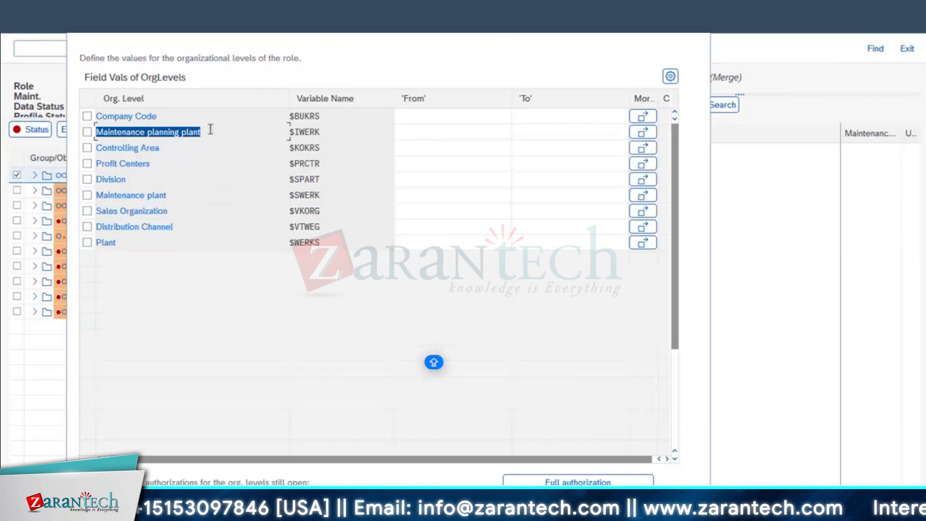
pyautogui.click(130, 133)
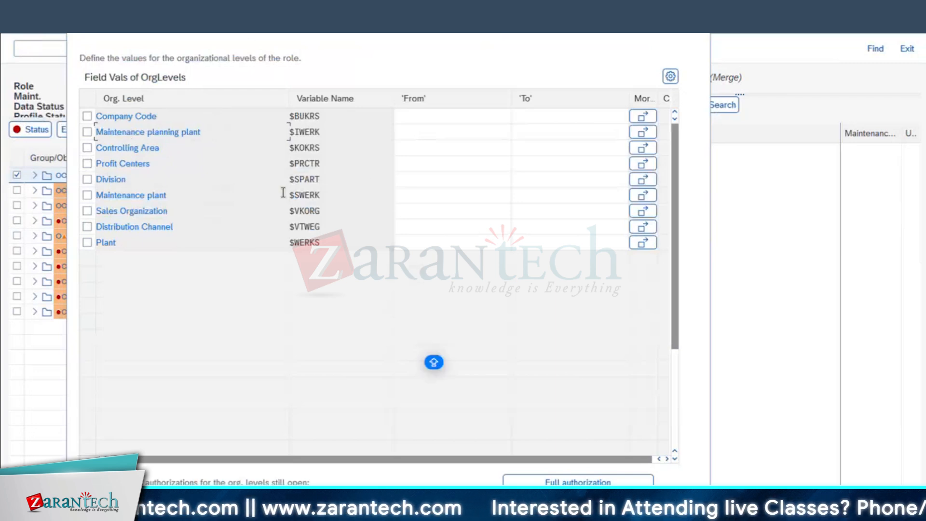
pyautogui.moveTo(393, 93); pyautogui.dragTo(357, 93)
pyautogui.moveTo(191, 98); pyautogui.dragTo(206, 98)
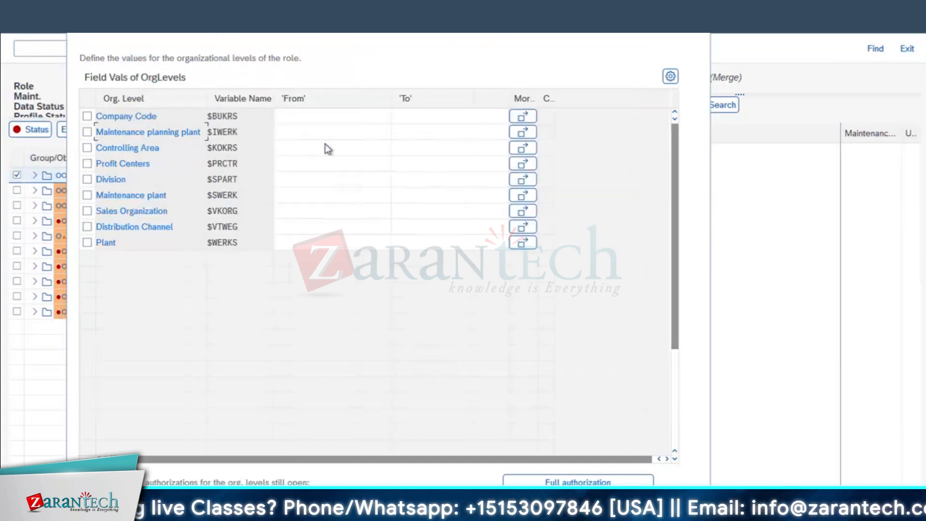
pyautogui.moveTo(217, 20); pyautogui.dragTo(325, 143)
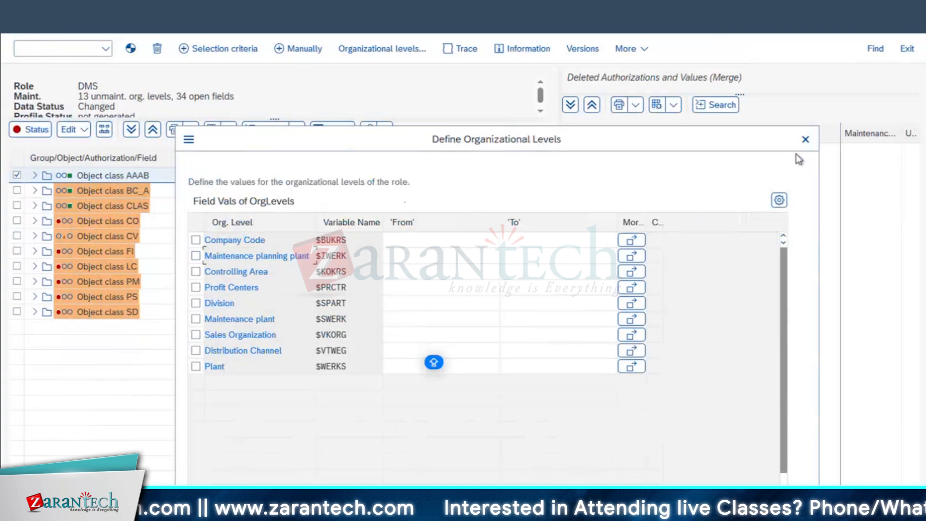
# Close the org-level dialog without values and save the DMS authorization data
pyautogui.click(805, 139)
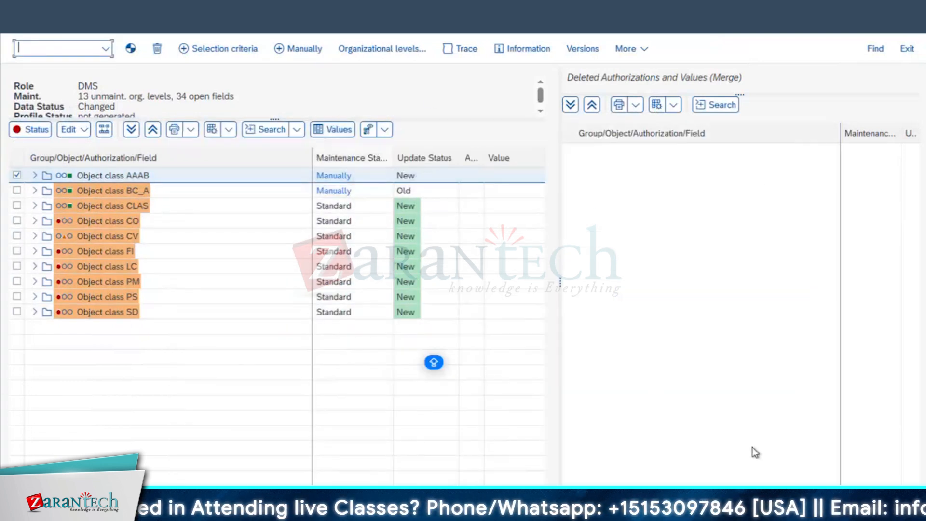
pyautogui.hotkey('ctrl', 's')
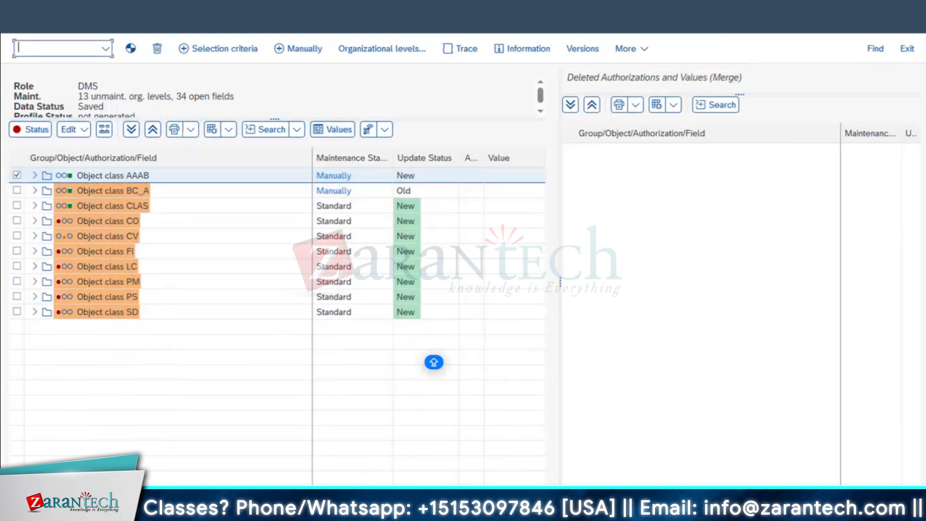
pyautogui.moveTo(91, 80); pyautogui.dragTo(242, 263)
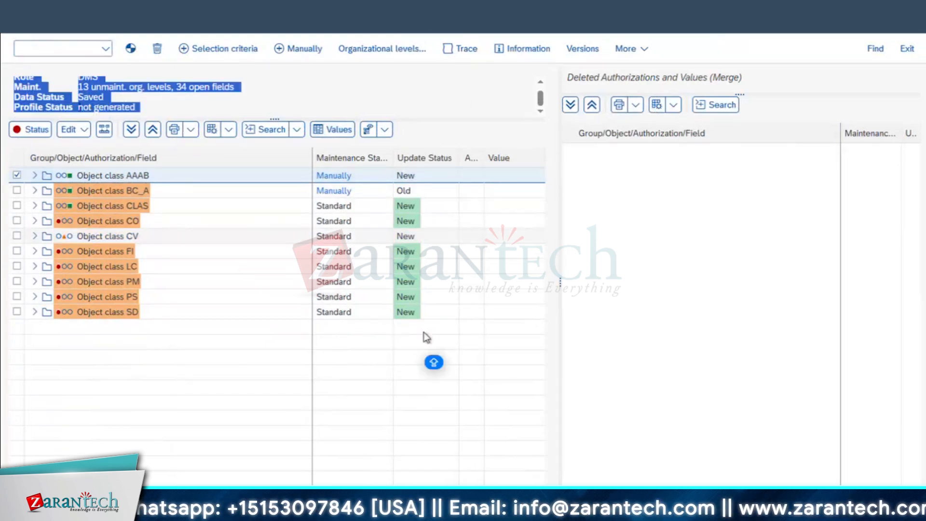
pyautogui.hotkey('alt', 'y')
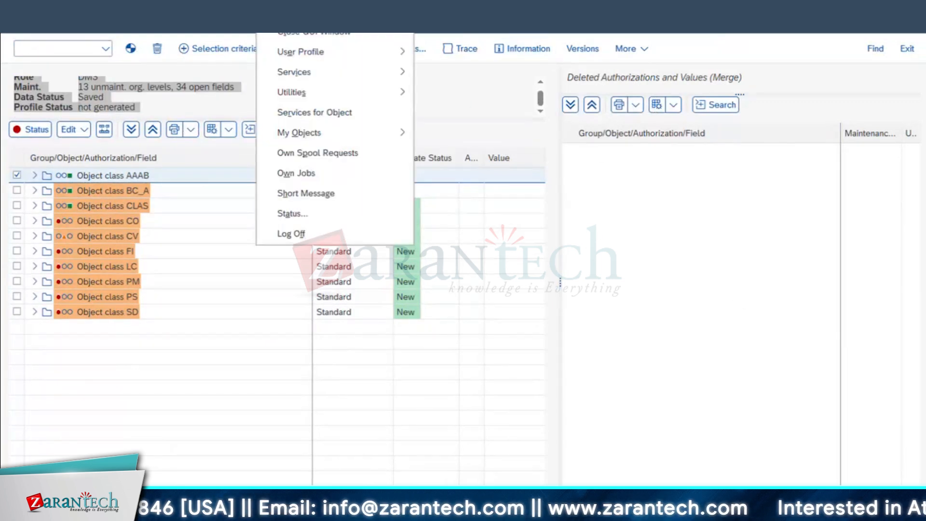
# Open the previously used user in SU01 change mode and view its Roles tab
pyautogui.click(308, 11)
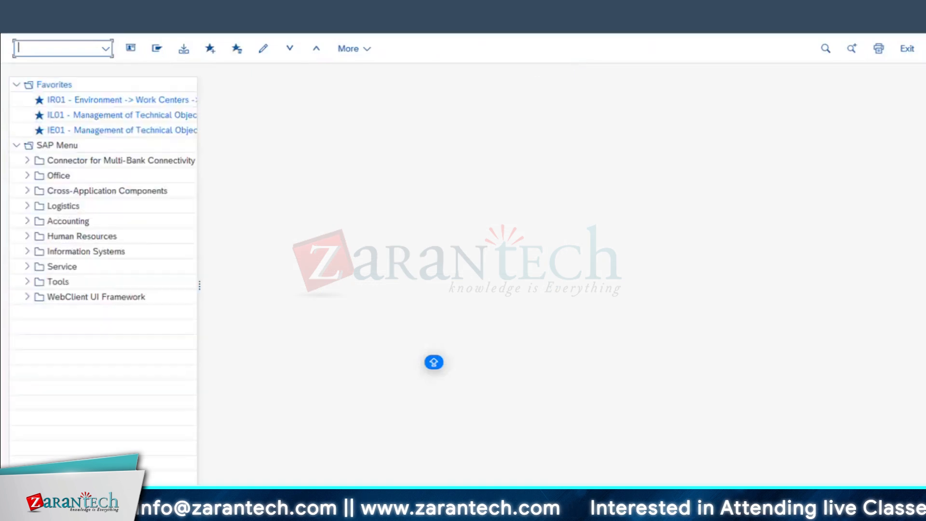
pyautogui.write('SU01')
pyautogui.press('Return')
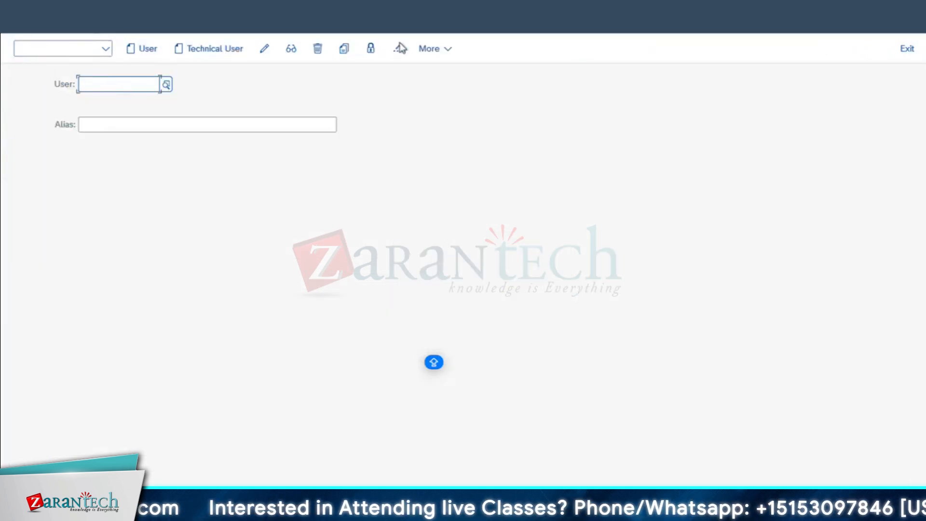
pyautogui.click(118, 85)
pyautogui.click(110, 100)
pyautogui.click(264, 50)
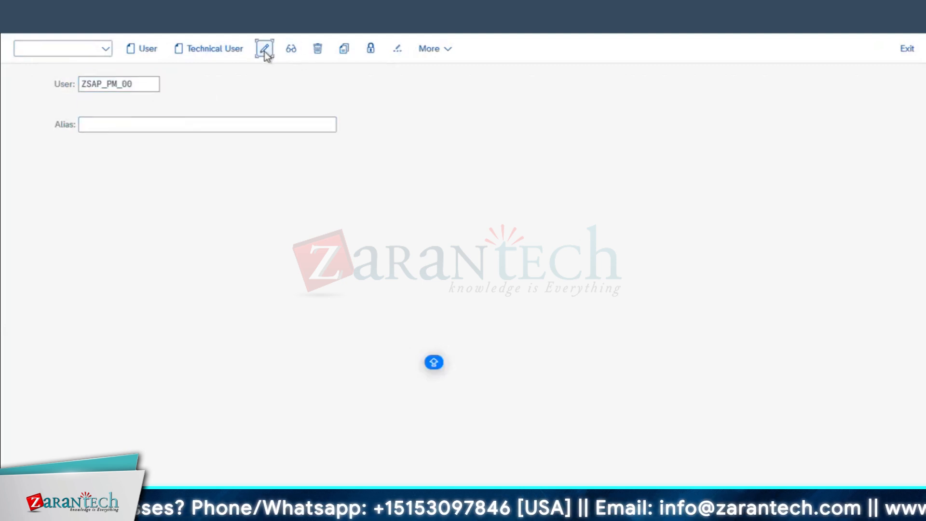
pyautogui.click(407, 154)
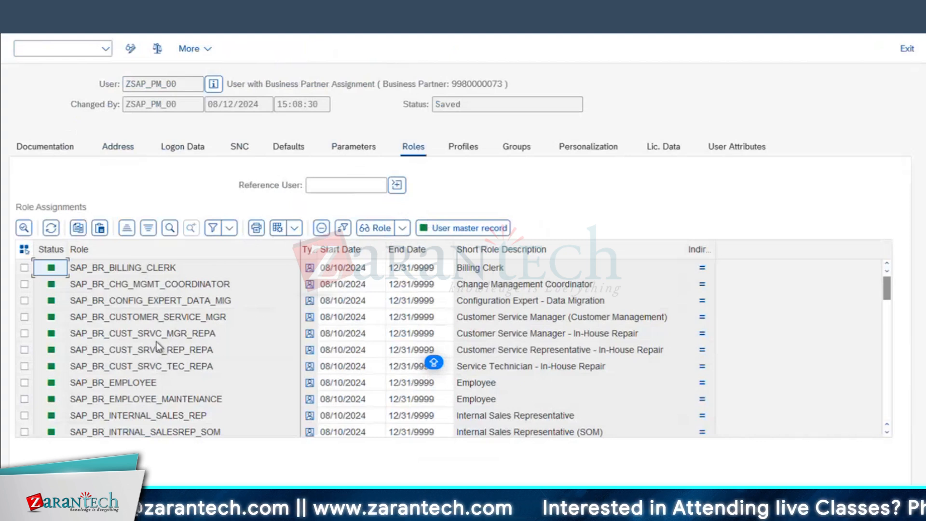
pyautogui.scroll(-1, 160, 347)
pyautogui.moveTo(169, 338); pyautogui.dragTo(7, 330)
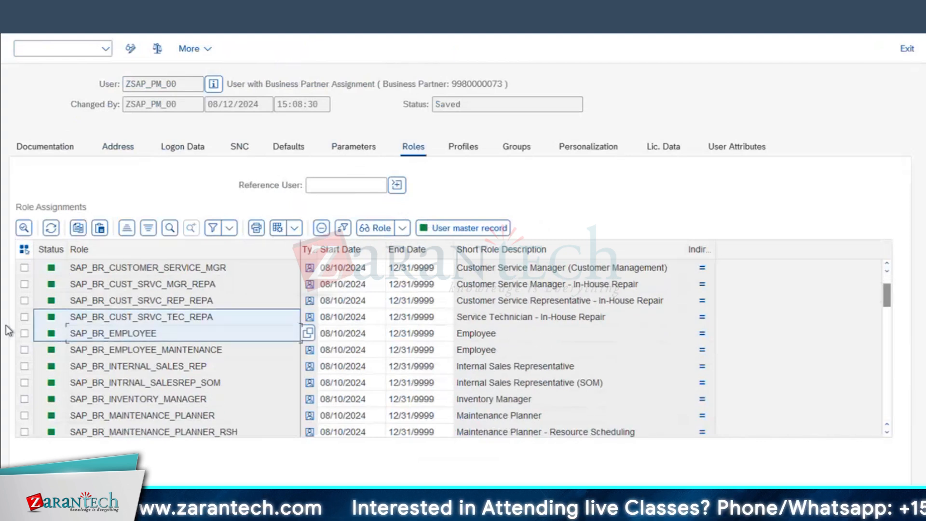
pyautogui.click(85, 334)
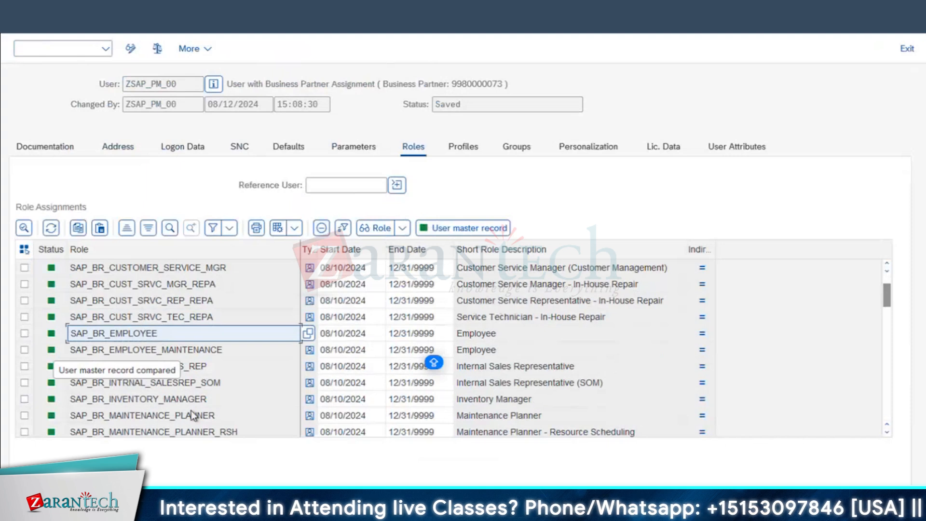
pyautogui.scroll(-11, 191, 410)
pyautogui.scroll(-2, 191, 407)
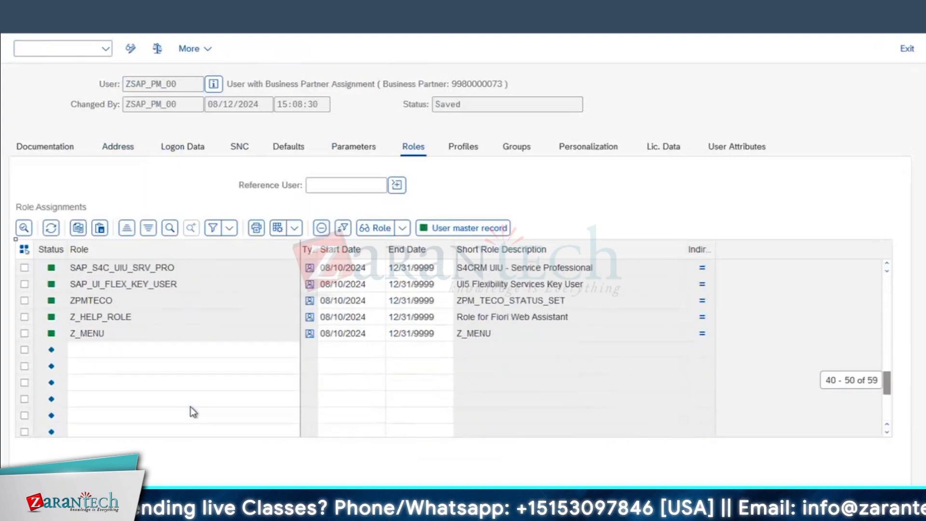
# Browse the single role search help from the first empty row, closing it without choosing
pyautogui.click(185, 356)
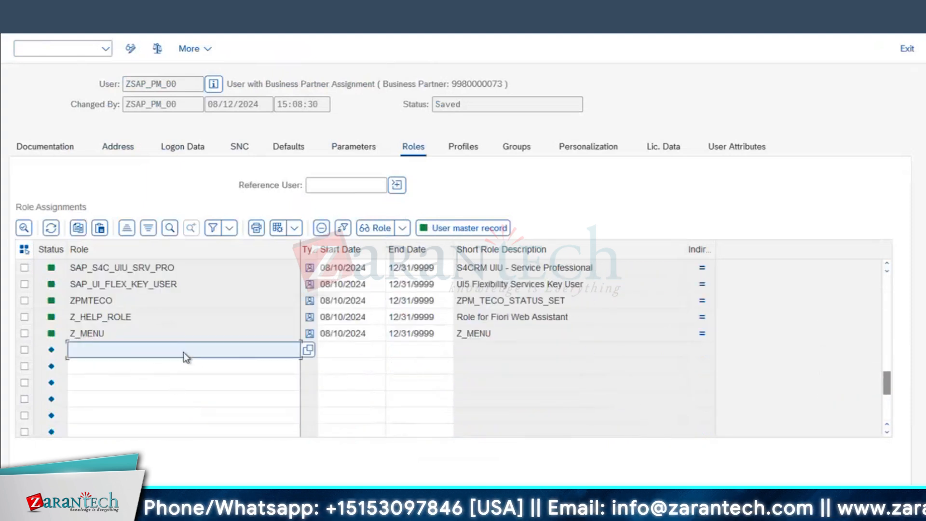
pyautogui.click(306, 351)
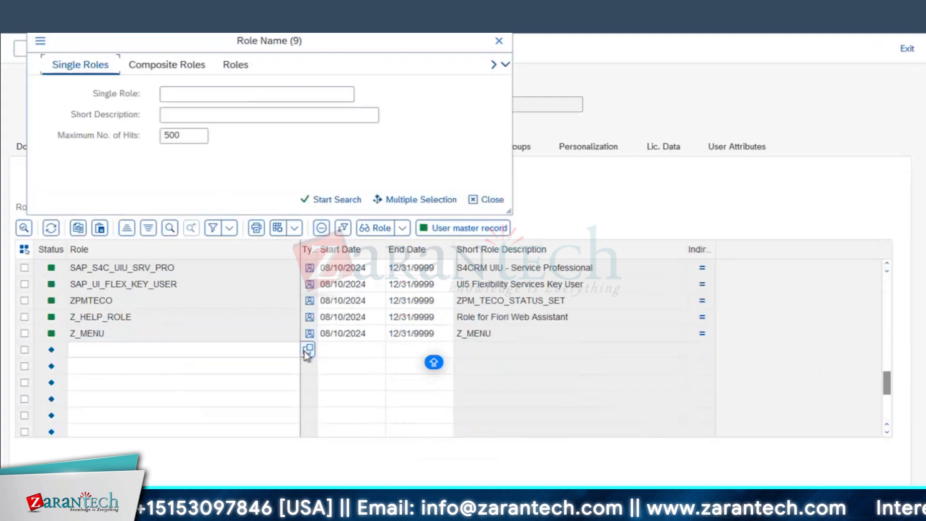
pyautogui.click(314, 201)
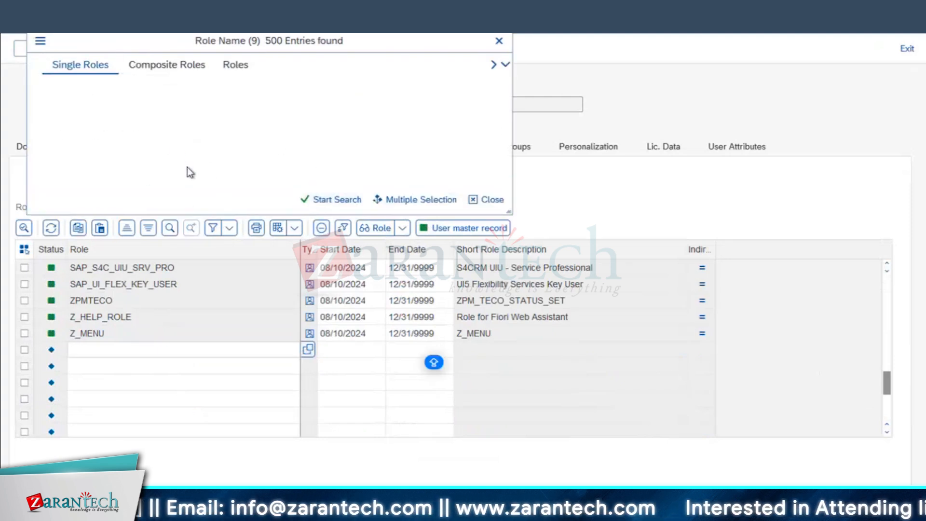
pyautogui.scroll(-20, 167, 305)
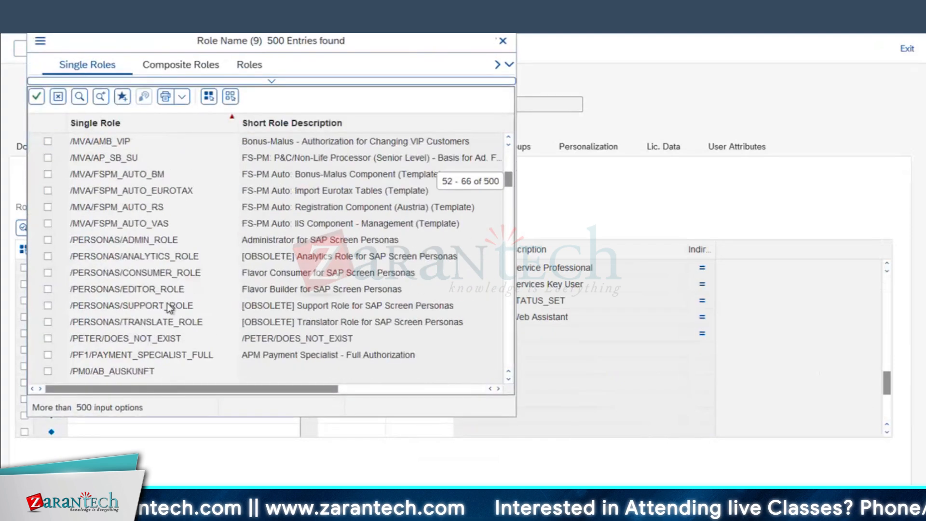
pyautogui.scroll(-20, 169, 307)
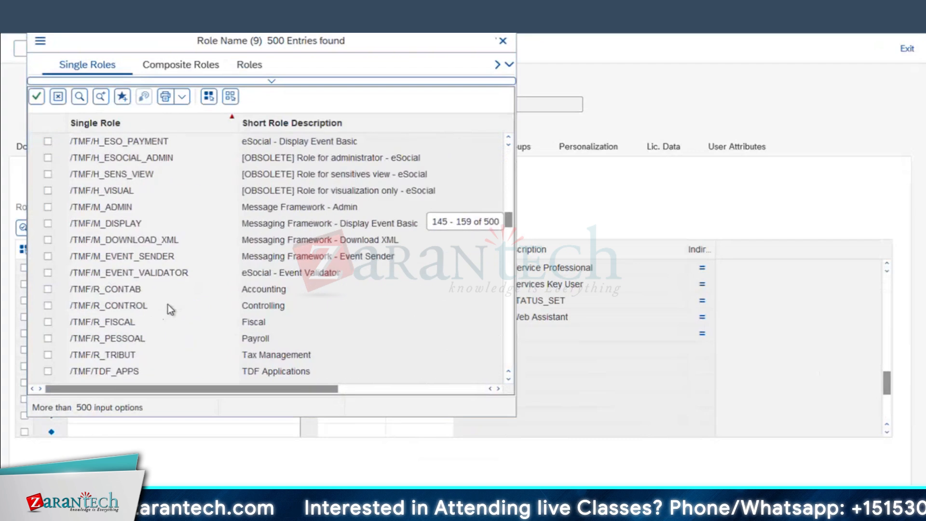
pyautogui.scroll(-20, 167, 305)
pyautogui.rightClick(163, 307)
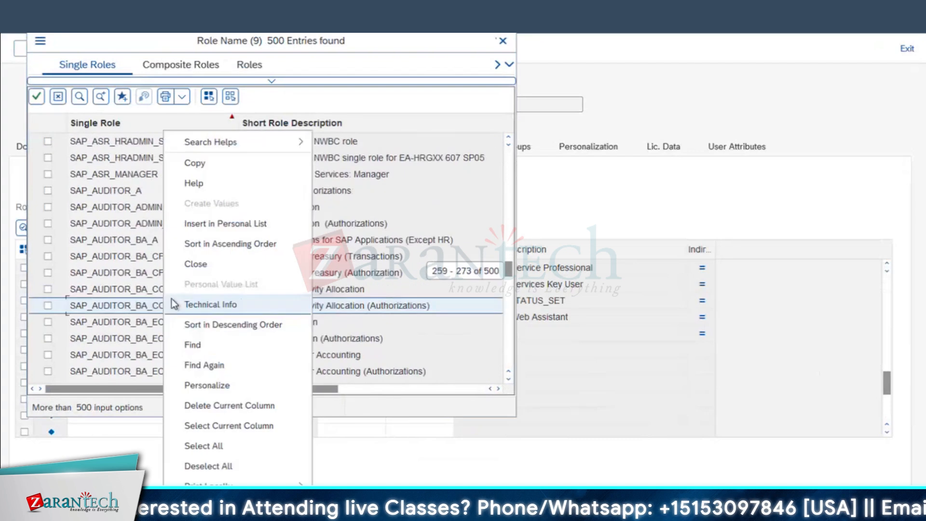
pyautogui.moveTo(508, 270); pyautogui.dragTo(510, 374)
pyautogui.click(503, 40)
# Assign role DMS in the first empty row, valid 08/12/2024 to 12/31/9999
pyautogui.click(180, 352)
pyautogui.write('DMS')
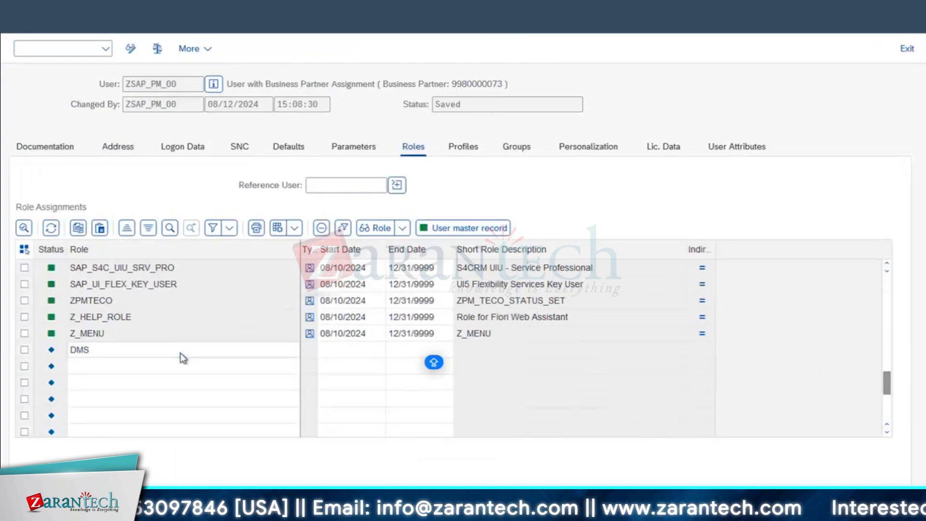
pyautogui.press('Return')
pyautogui.click(497, 355)
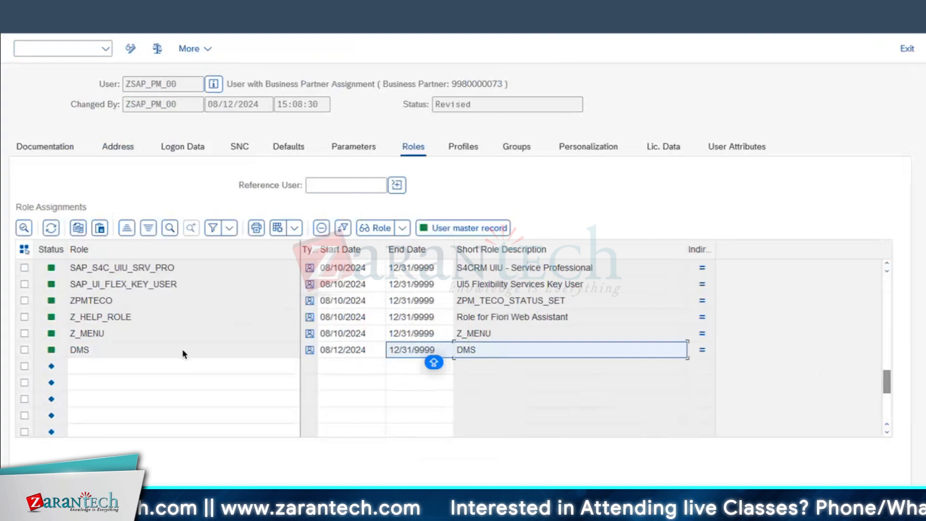
pyautogui.click(100, 356)
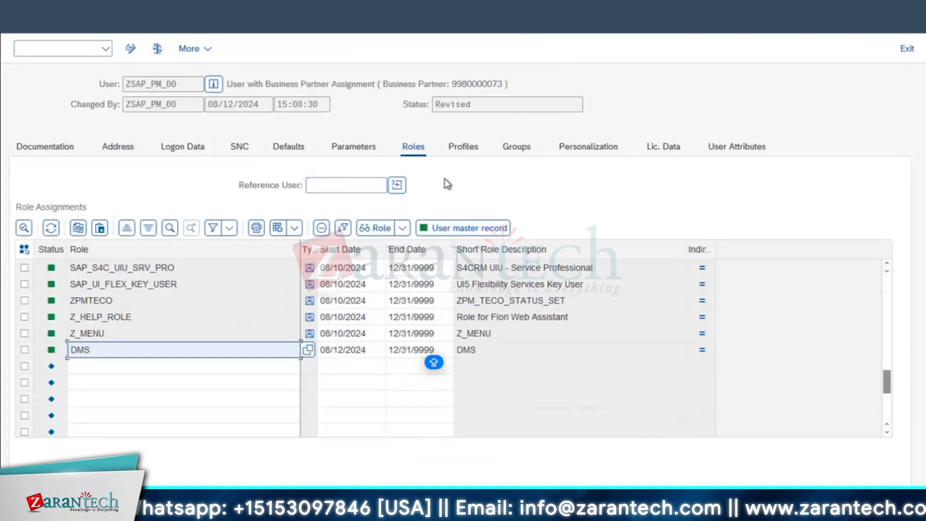
pyautogui.doubleClick(187, 84)
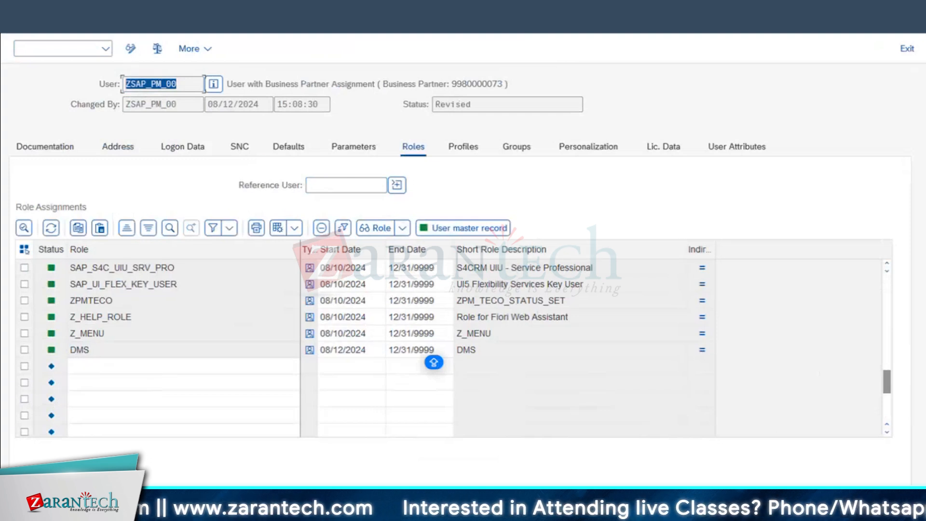
pyautogui.click(168, 88)
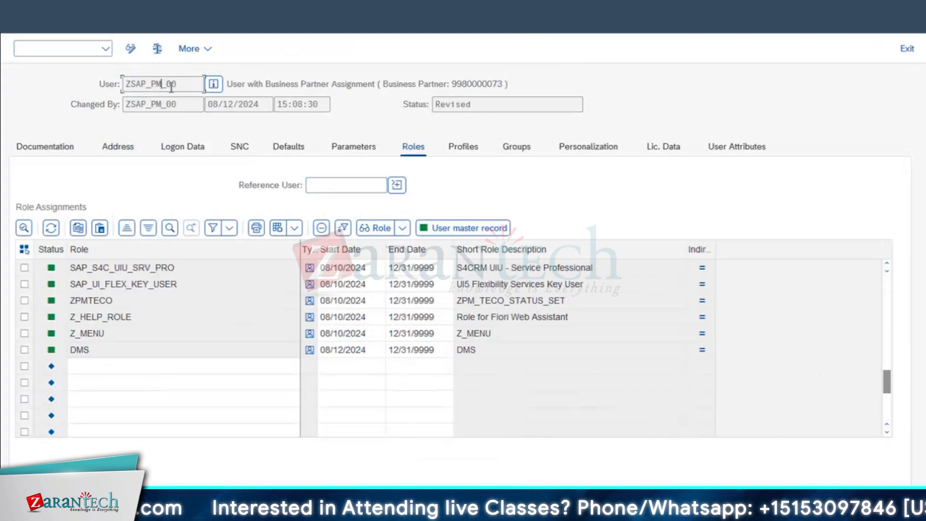
pyautogui.moveTo(119, 91); pyautogui.dragTo(77, 94)
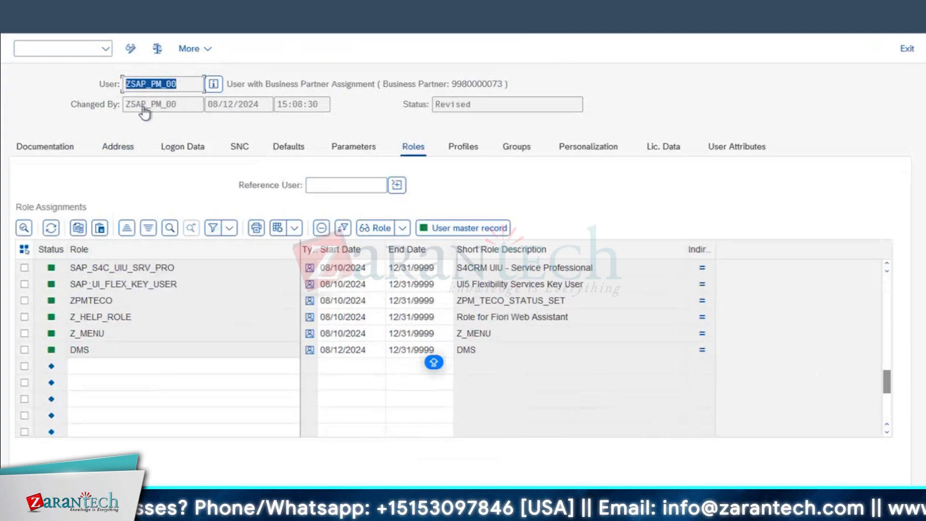
# Close the user maintenance window and start the document transaction with CV01
pyautogui.click(247, 6)
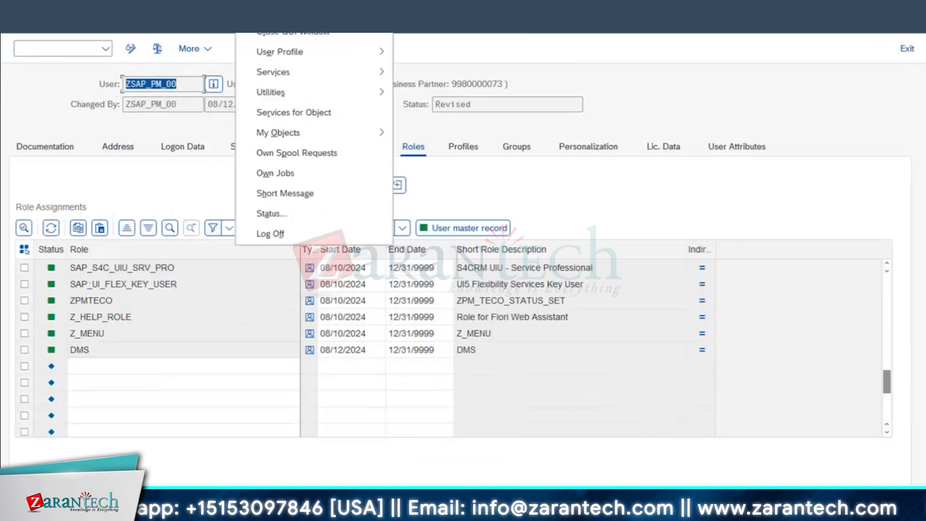
pyautogui.click(275, 13)
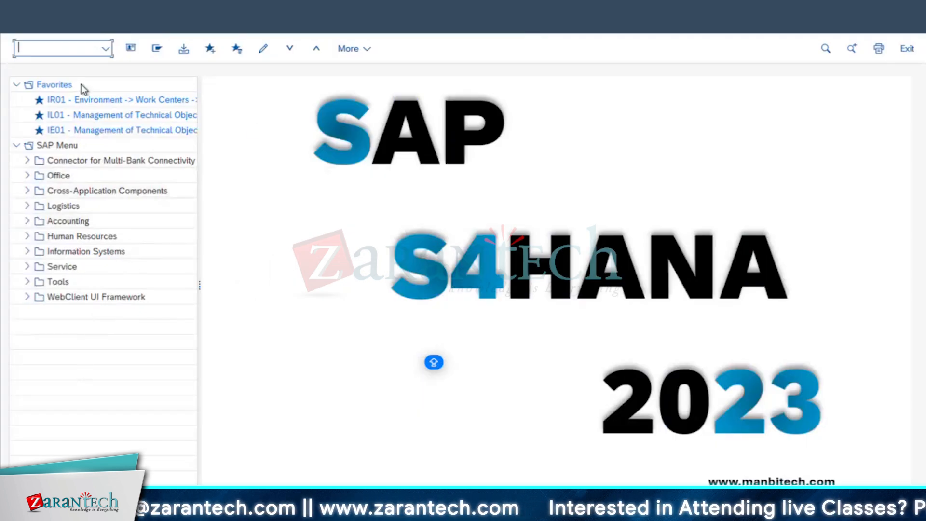
pyautogui.write('c')
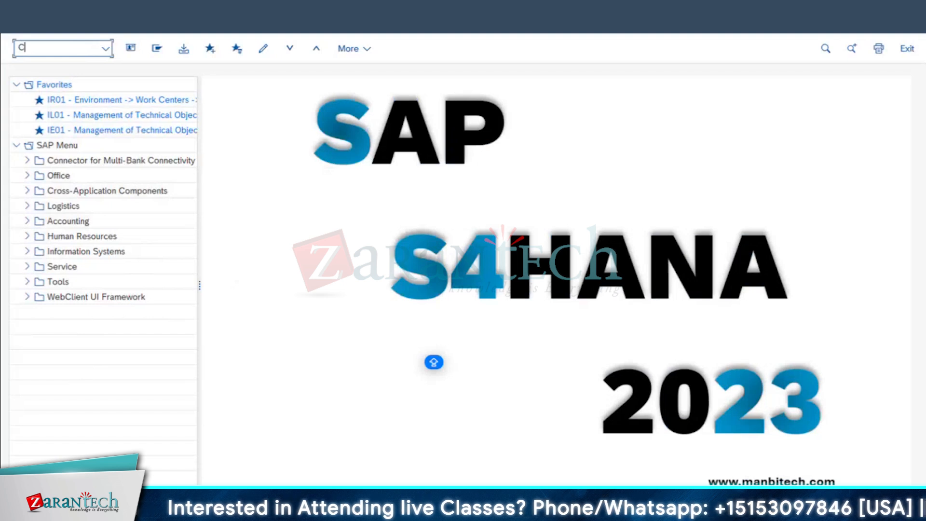
pyautogui.write('V01')
pyautogui.press('Return')
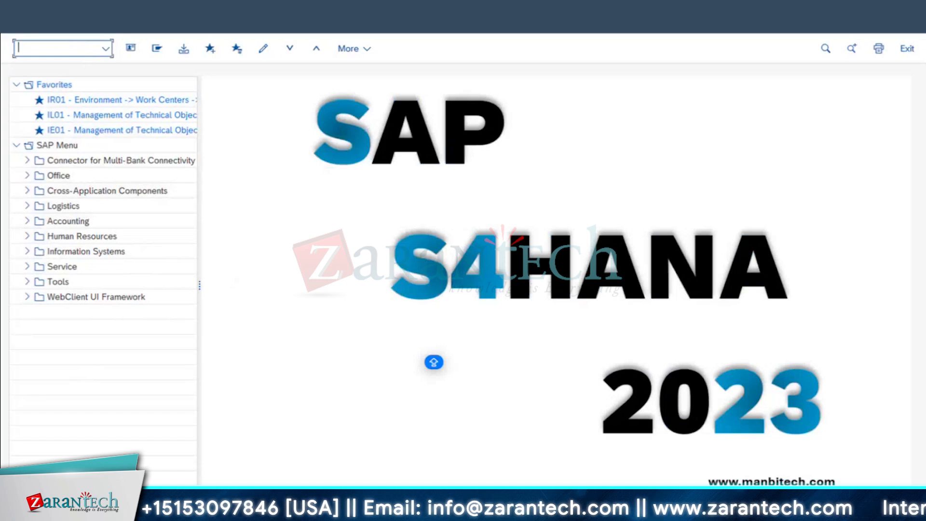
pyautogui.write('CV03')
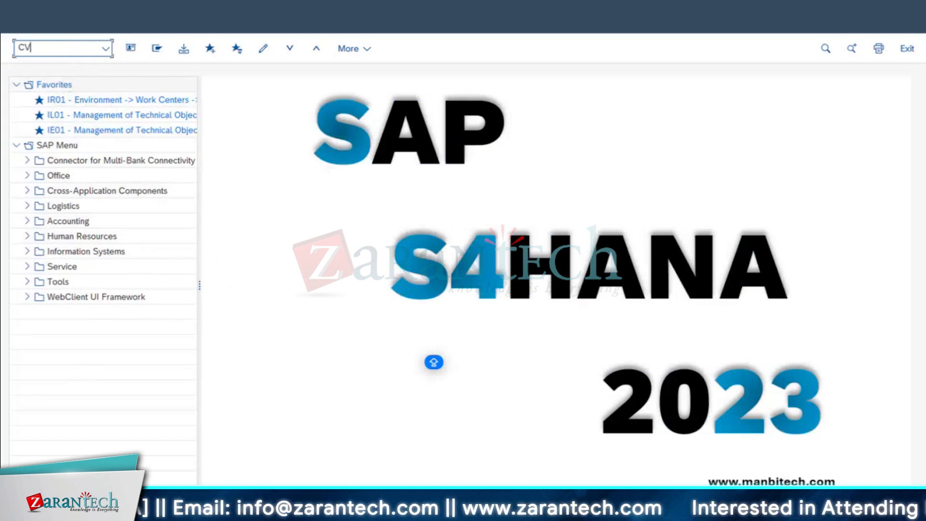
pyautogui.press('Return')
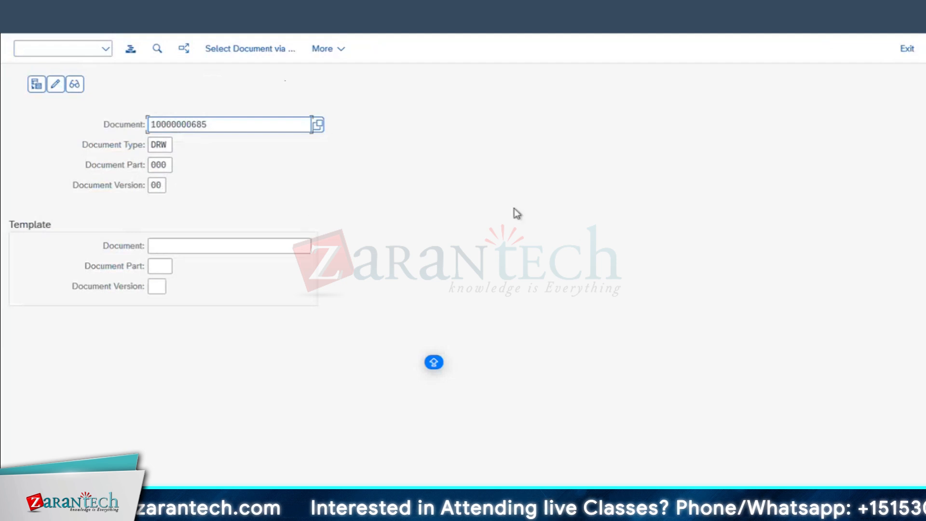
pyautogui.press('Return')
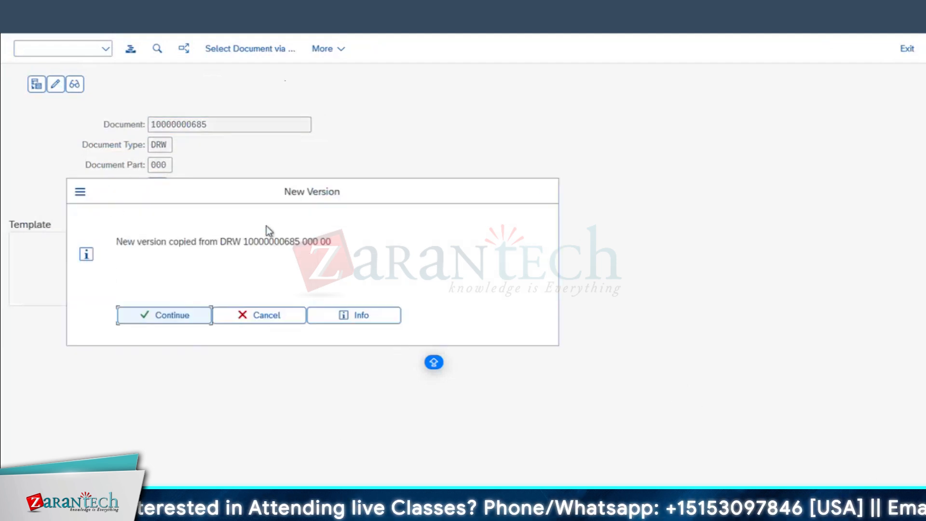
pyautogui.click(182, 319)
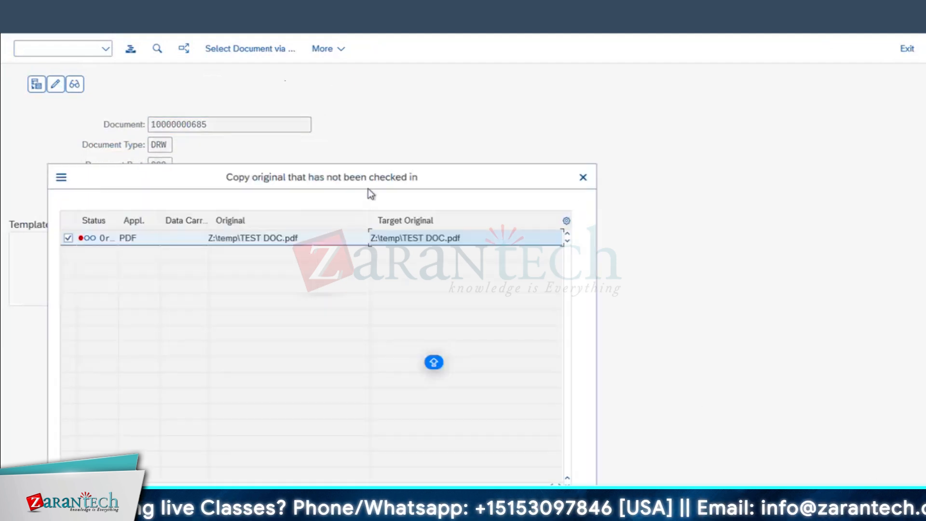
pyautogui.click(582, 177)
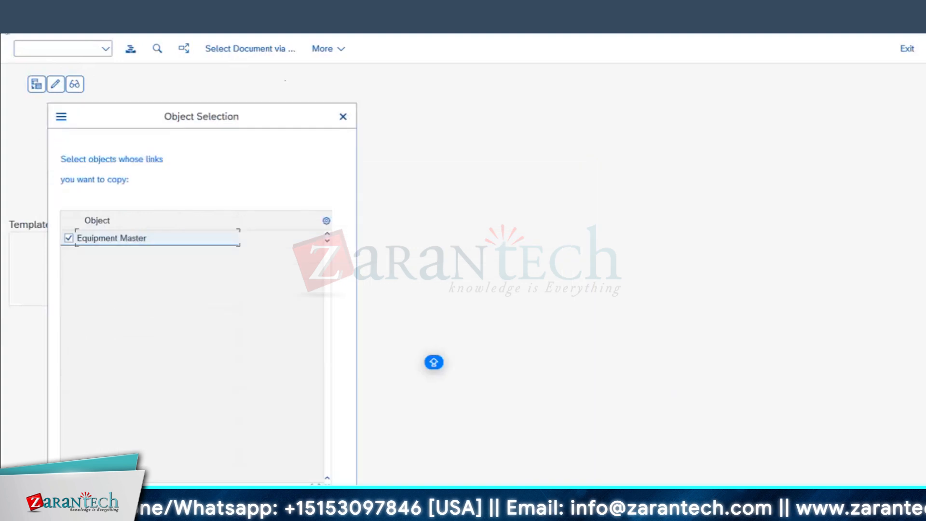
pyautogui.click(343, 117)
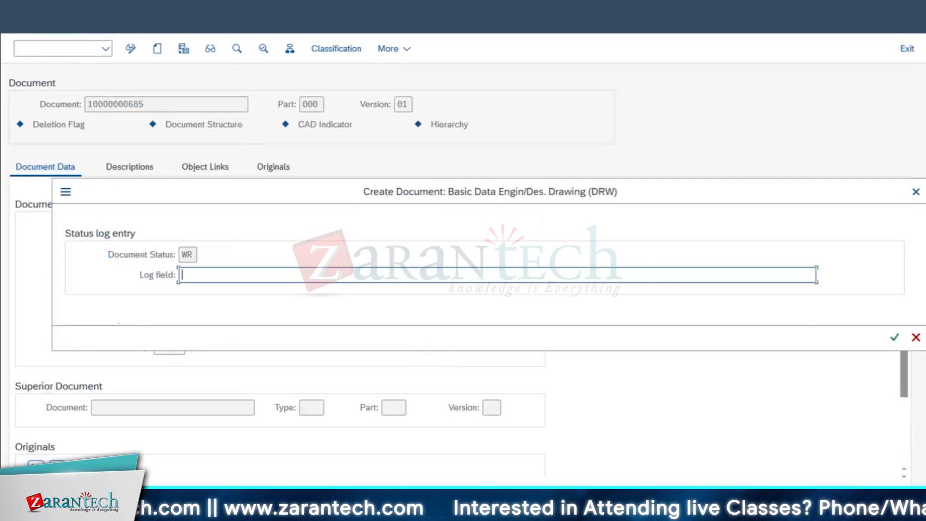
pyautogui.click(915, 192)
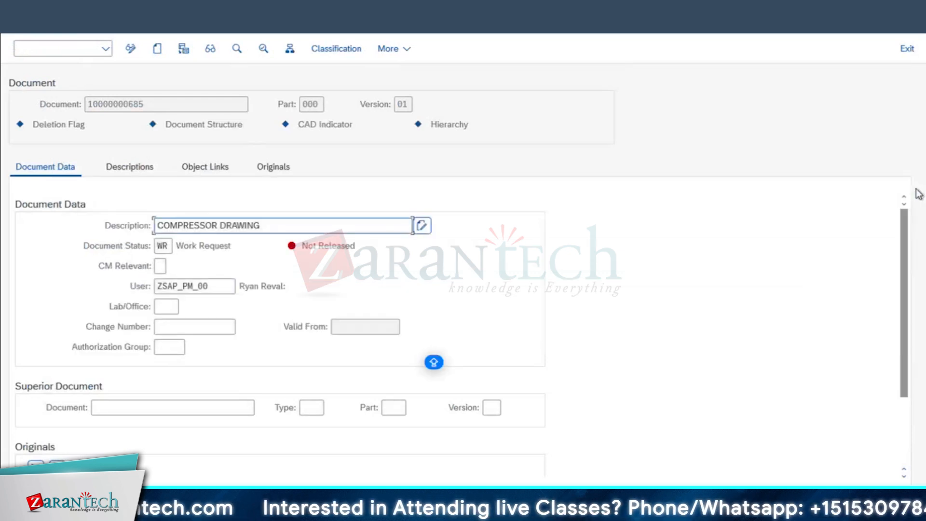
pyautogui.click(16, 17)
pyautogui.click(315, 298)
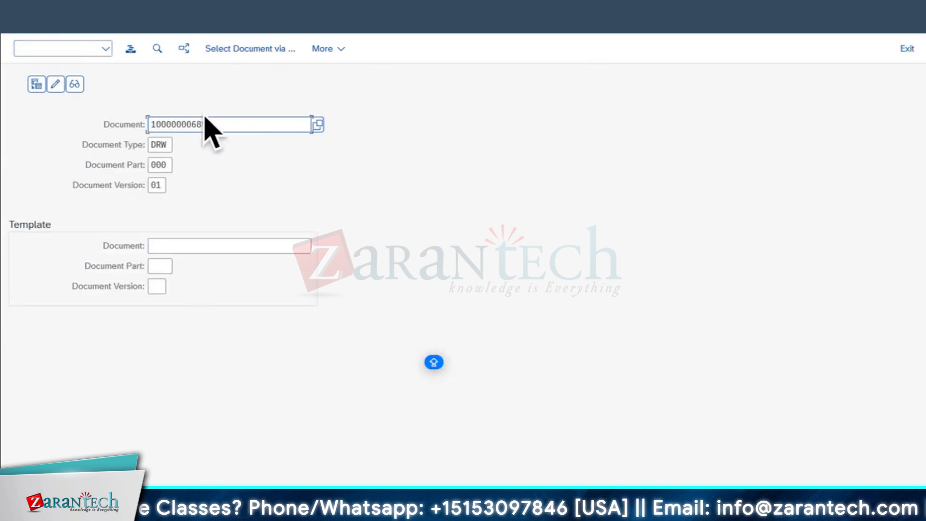
pyautogui.click(16, 17)
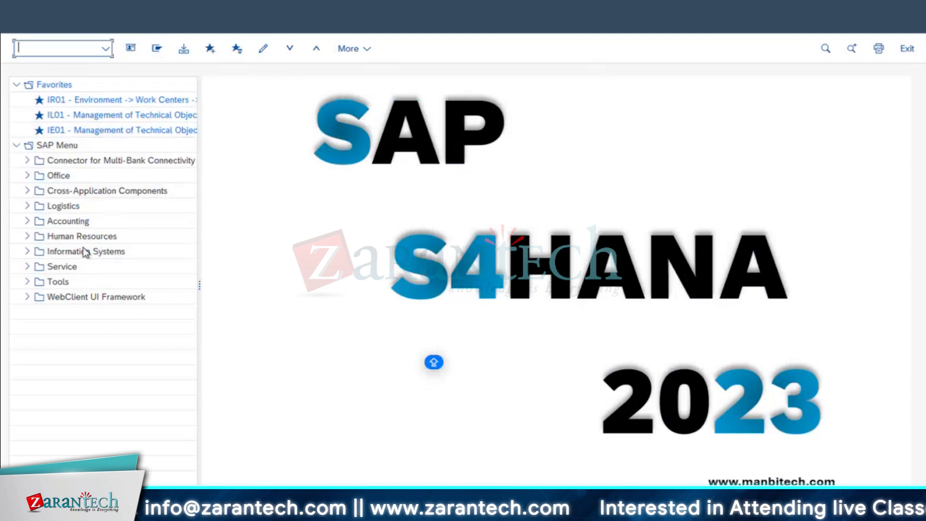
# Leave Maintain Users with F3, then switch to the PM order list session
pyautogui.click(451, 510)
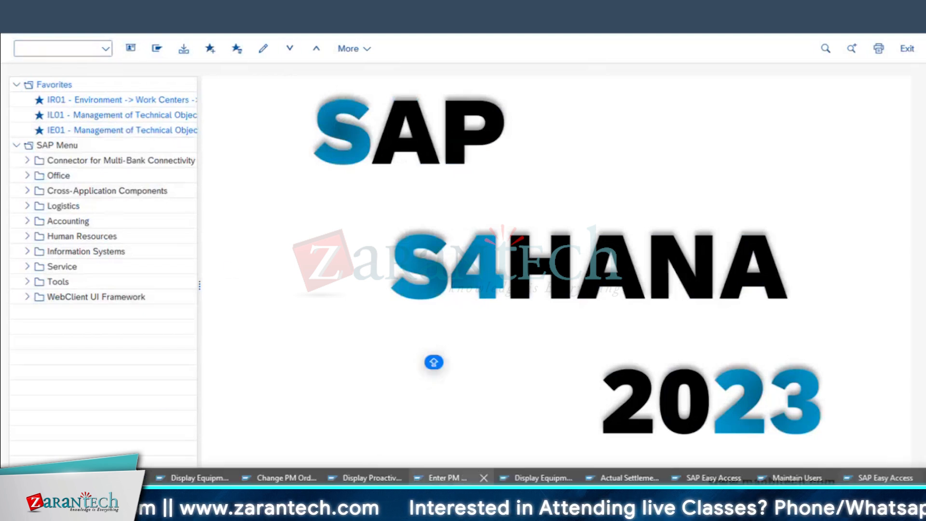
pyautogui.click(619, 477)
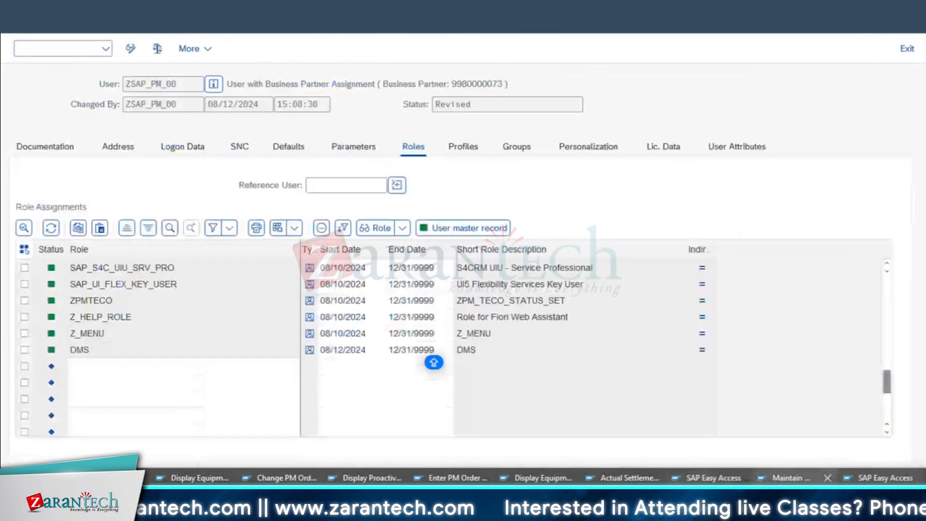
pyautogui.click(791, 478)
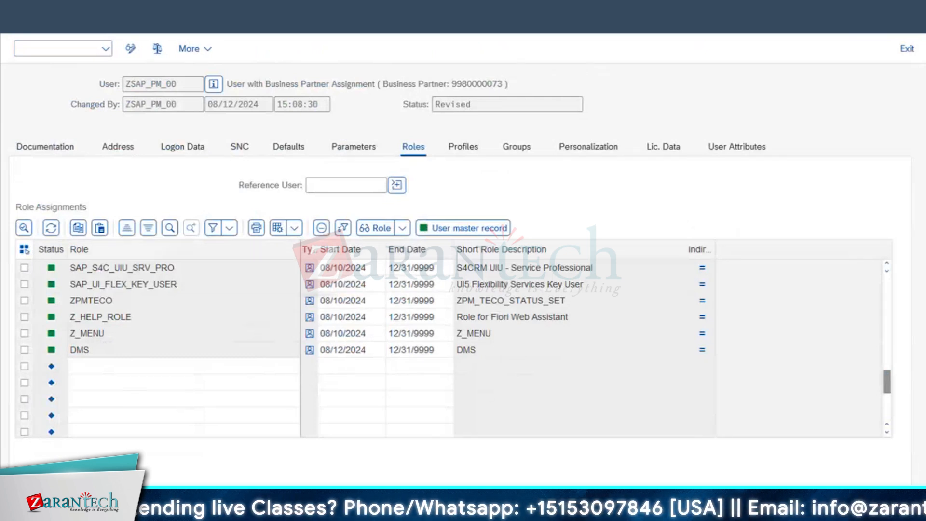
pyautogui.press('F3')
pyautogui.press('F3')
pyautogui.click(196, 512)
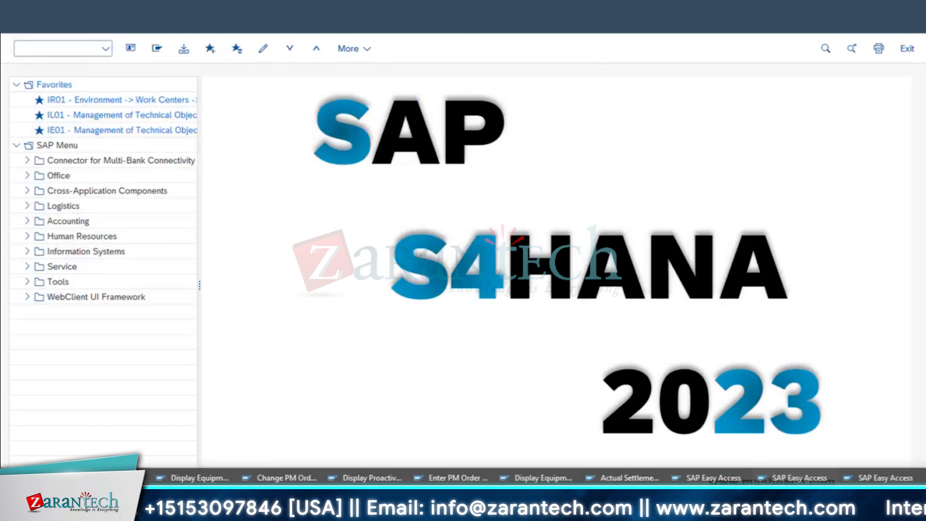
pyautogui.click(273, 477)
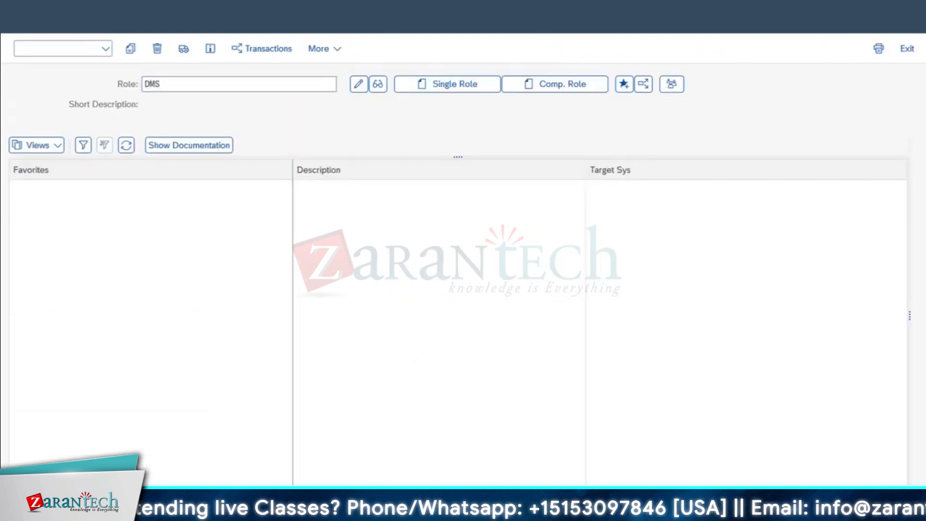
# Open Define DMS Document Types from the IMG and show DRW's object links
pyautogui.click(23, 21)
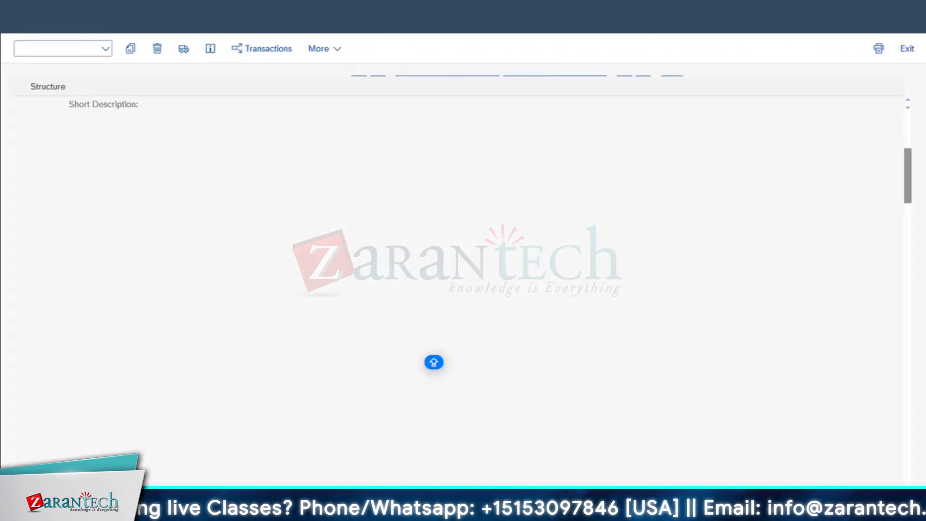
pyautogui.scroll(1, 233, 219)
pyautogui.scroll(-3, 235, 218)
pyautogui.scroll(3, 137, 166)
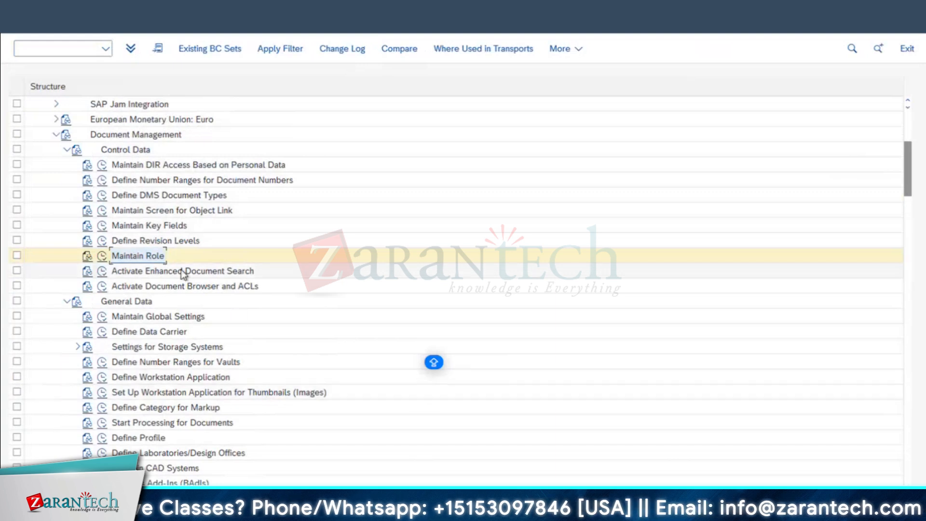
pyautogui.click(100, 195)
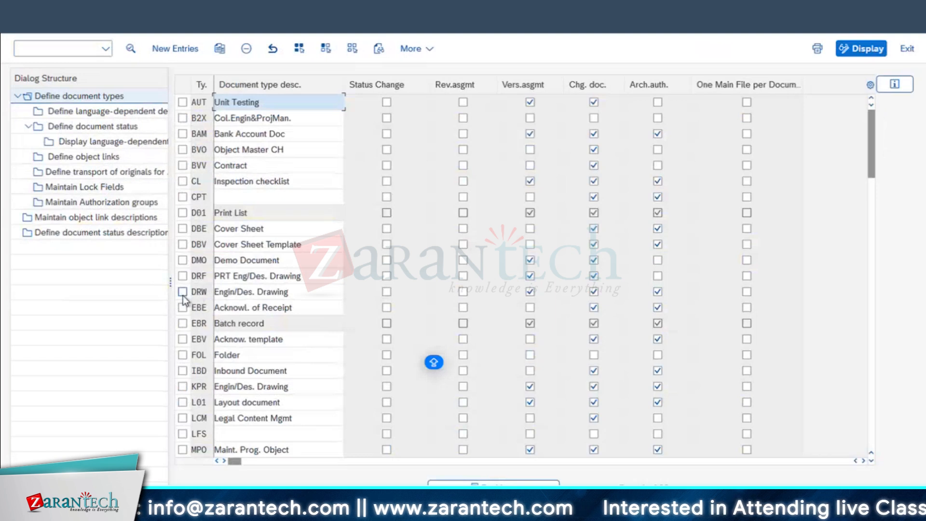
pyautogui.click(183, 292)
pyautogui.click(77, 159)
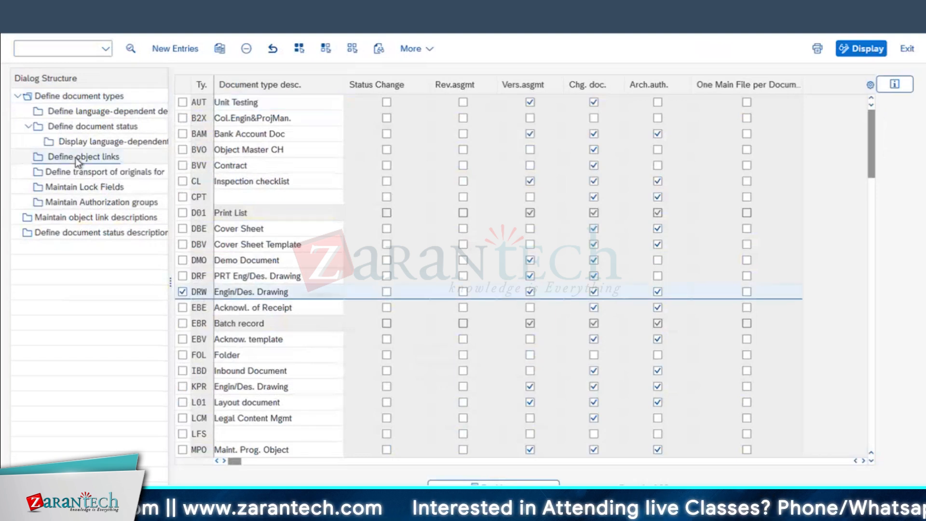
pyautogui.click(76, 159)
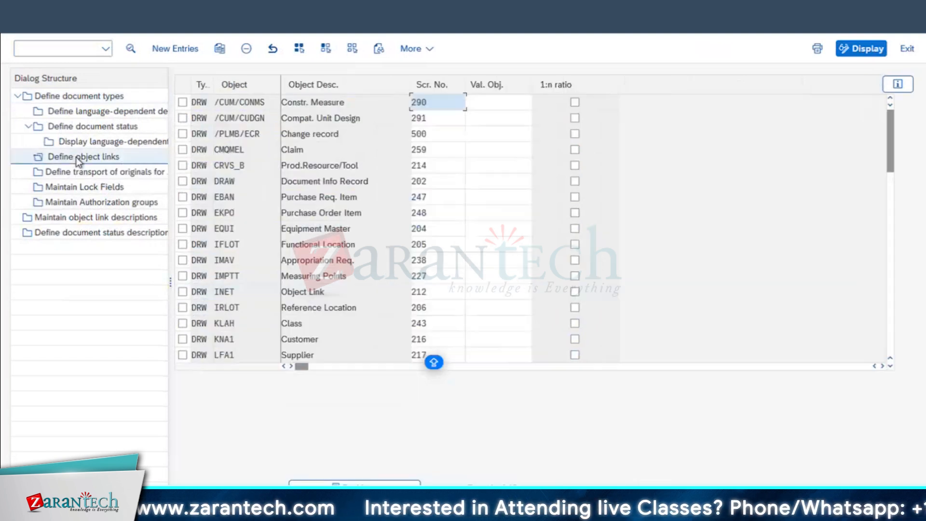
# Review DRW's object links: EQUI with screen 204, IFLOT and IMPTT Measuring Points
pyautogui.click(248, 234)
pyautogui.moveTo(248, 235); pyautogui.dragTo(180, 232)
pyautogui.moveTo(352, 239); pyautogui.dragTo(179, 247)
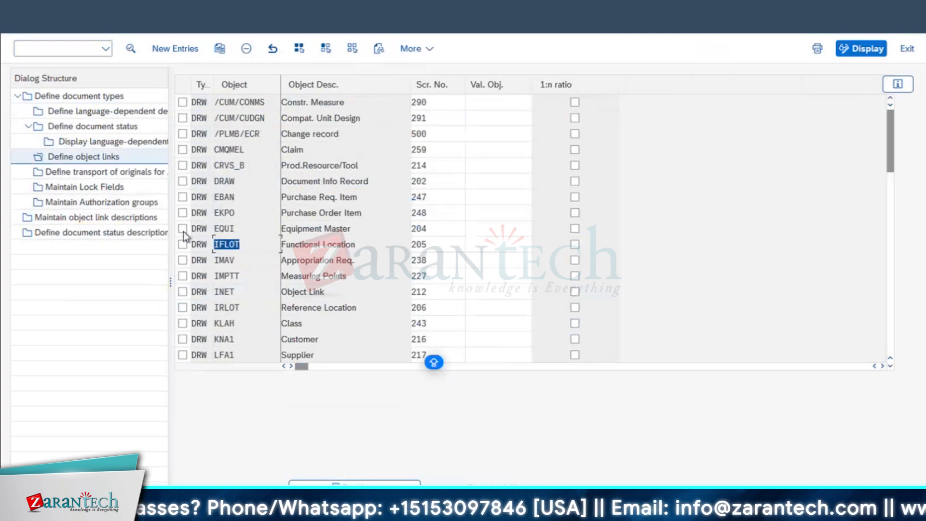
pyautogui.click(333, 270)
pyautogui.click(235, 275)
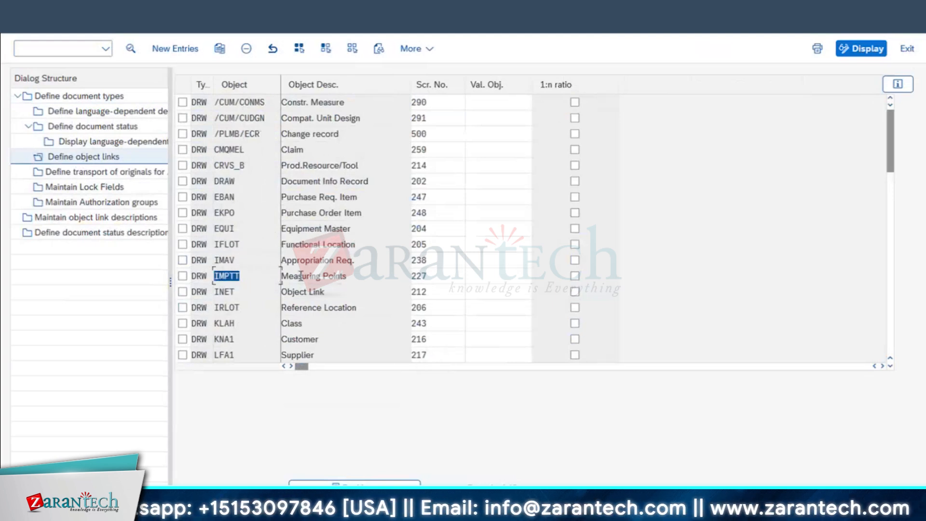
pyautogui.moveTo(185, 275); pyautogui.dragTo(184, 275)
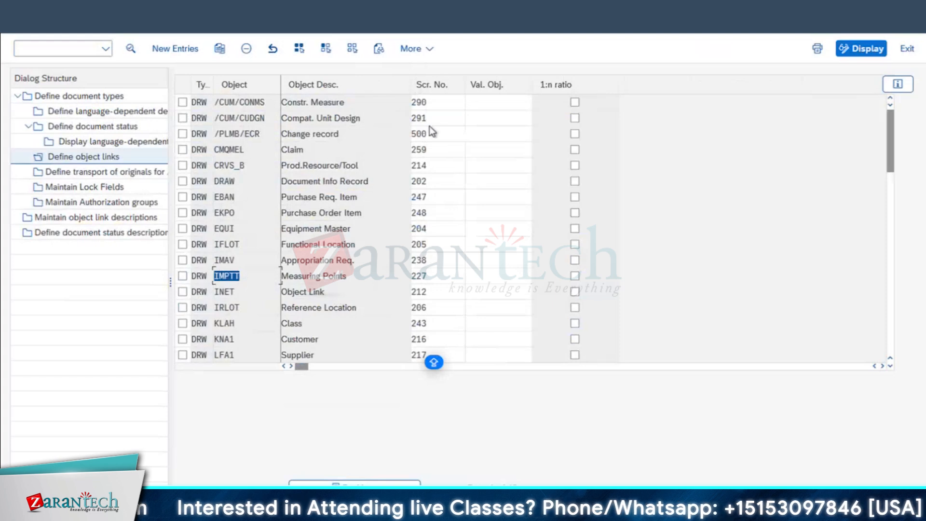
pyautogui.click(230, 229)
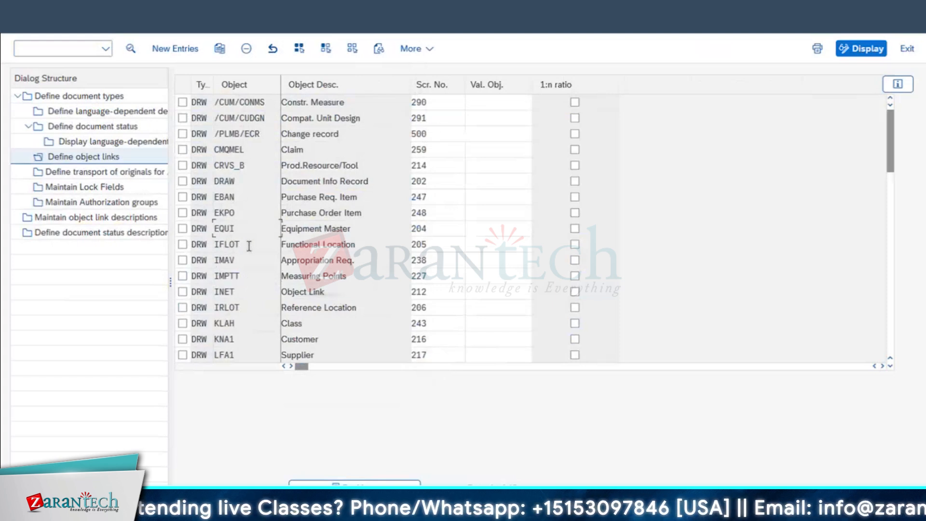
pyautogui.press('Tab')
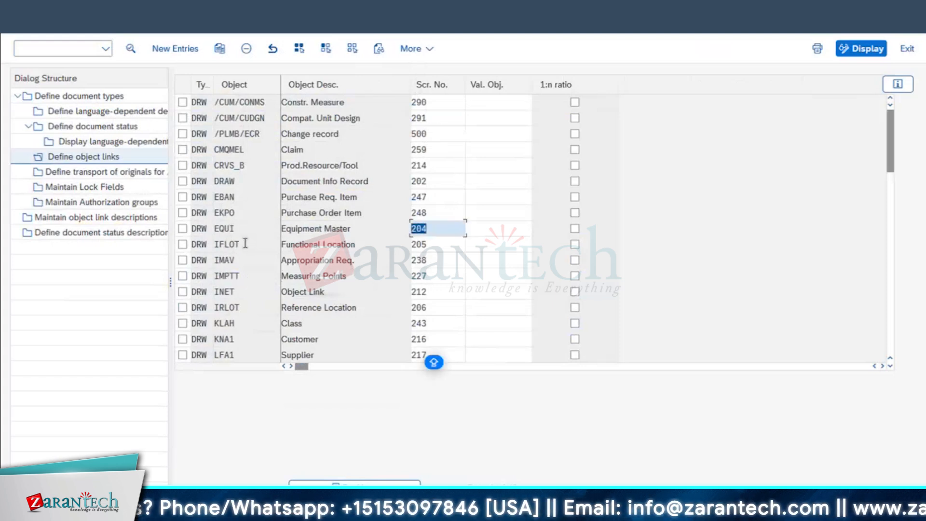
pyautogui.doubleClick(241, 244)
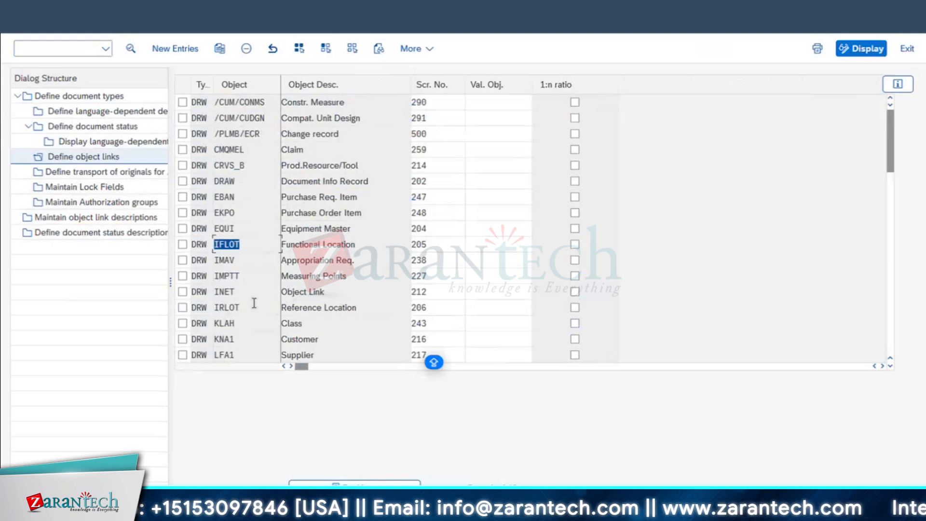
pyautogui.scroll(-1, 254, 302)
pyautogui.scroll(-1, 312, 312)
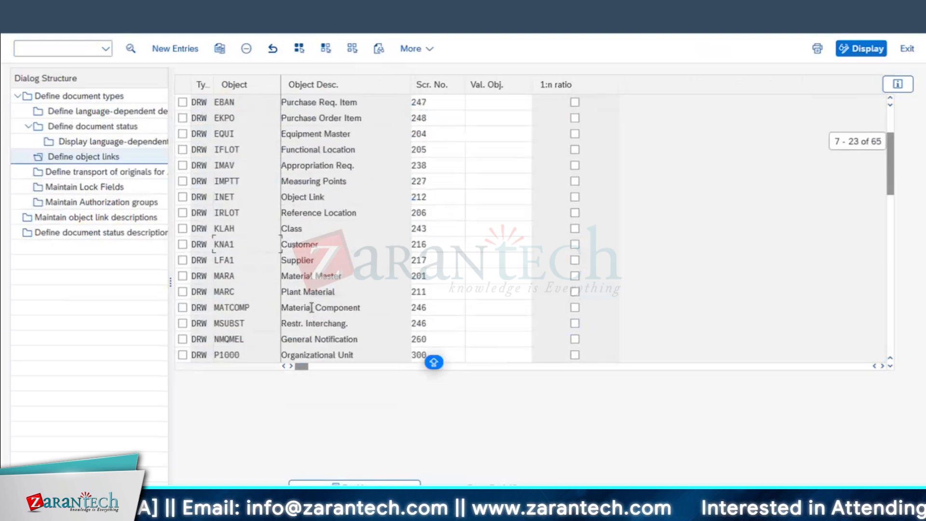
pyautogui.doubleClick(340, 306)
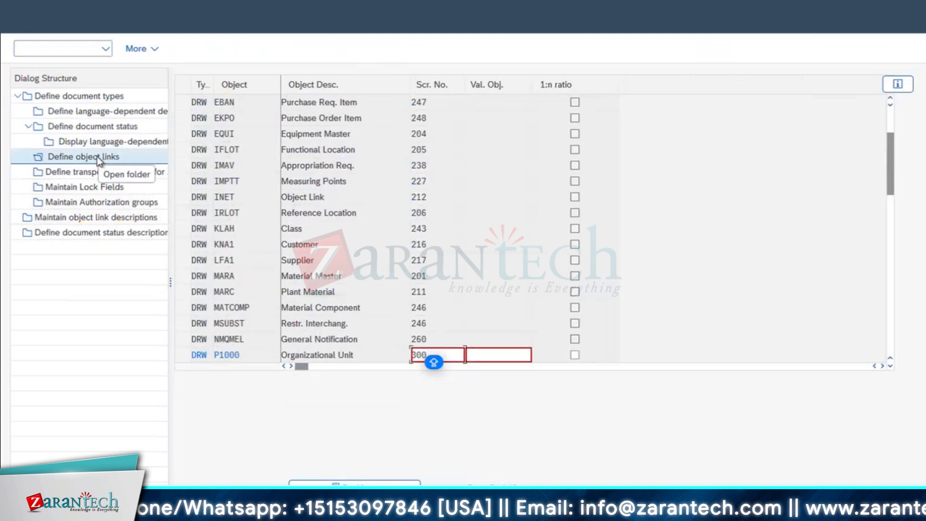
# Cancel the pending object link changes via Edit > Cancel and open the empty transport of originals table
pyautogui.click(87, 176)
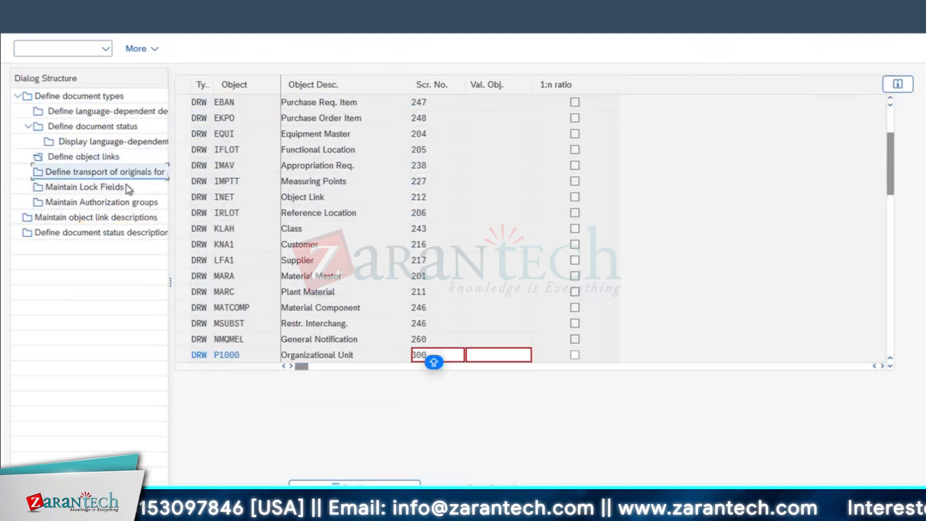
pyautogui.click(199, 165)
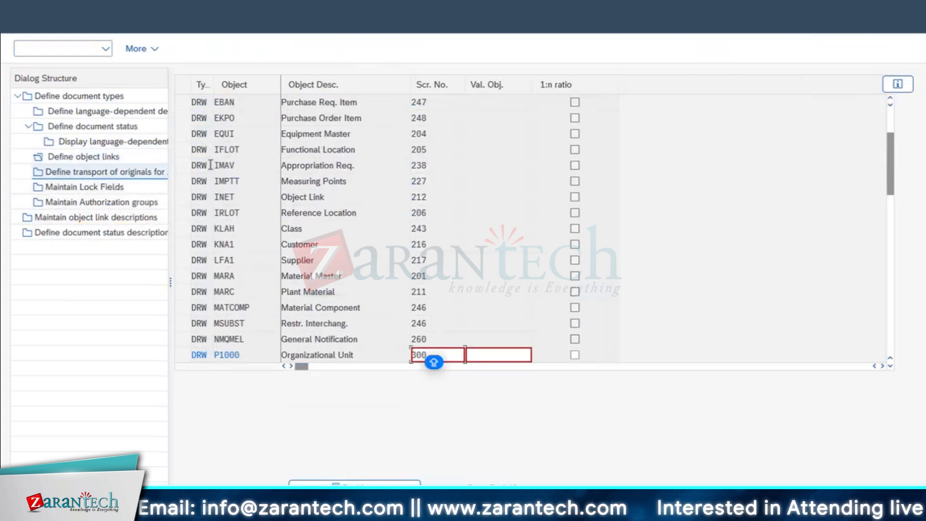
pyautogui.doubleClick(101, 176)
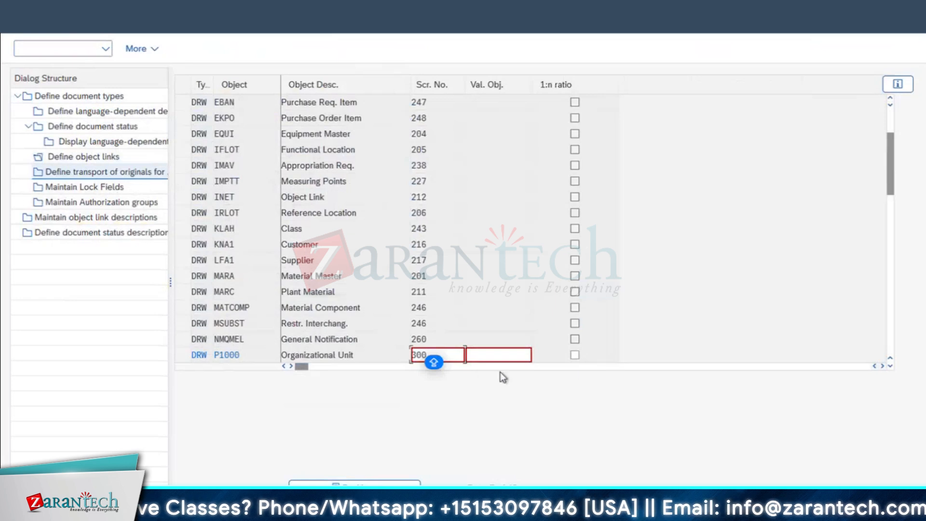
pyautogui.click(336, 314)
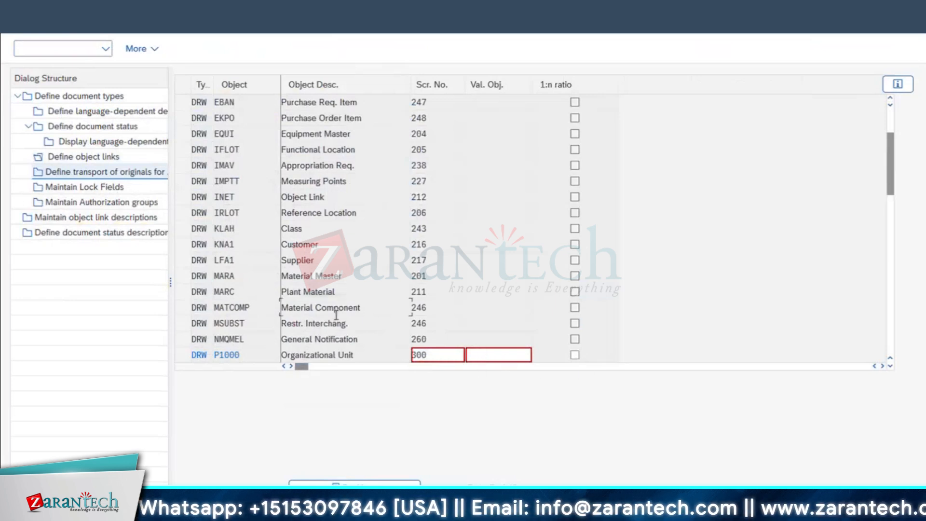
pyautogui.click(44, 9)
pyautogui.click(70, 155)
pyautogui.doubleClick(94, 173)
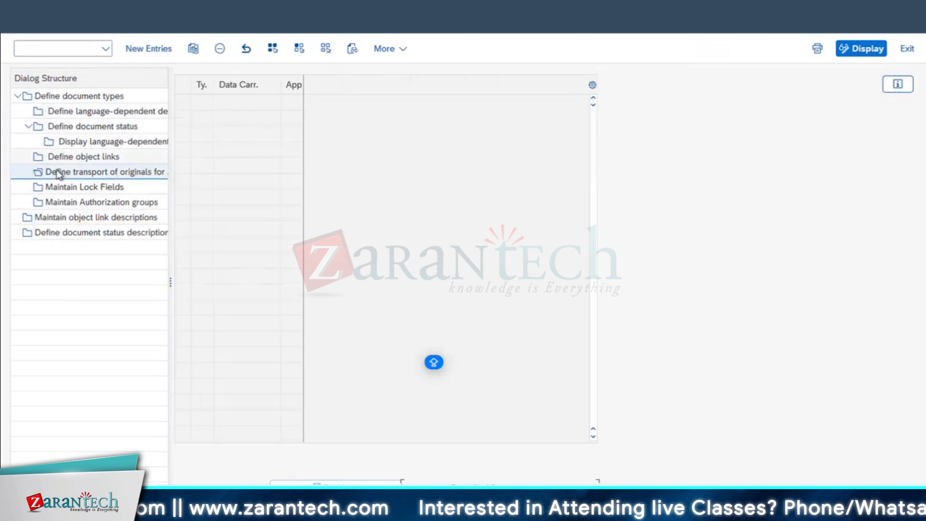
# Browse the lock fields, authorization groups, object link and status description tables
pyautogui.doubleClick(59, 187)
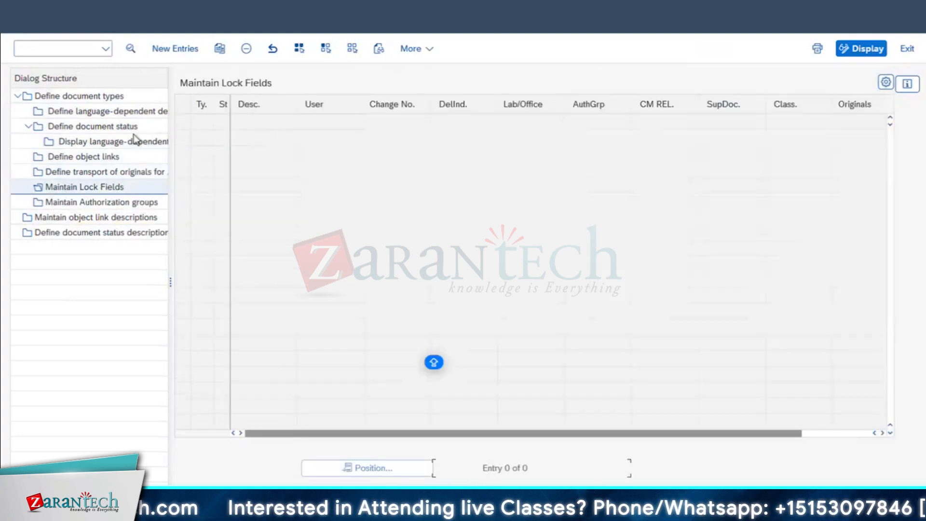
pyautogui.doubleClick(88, 202)
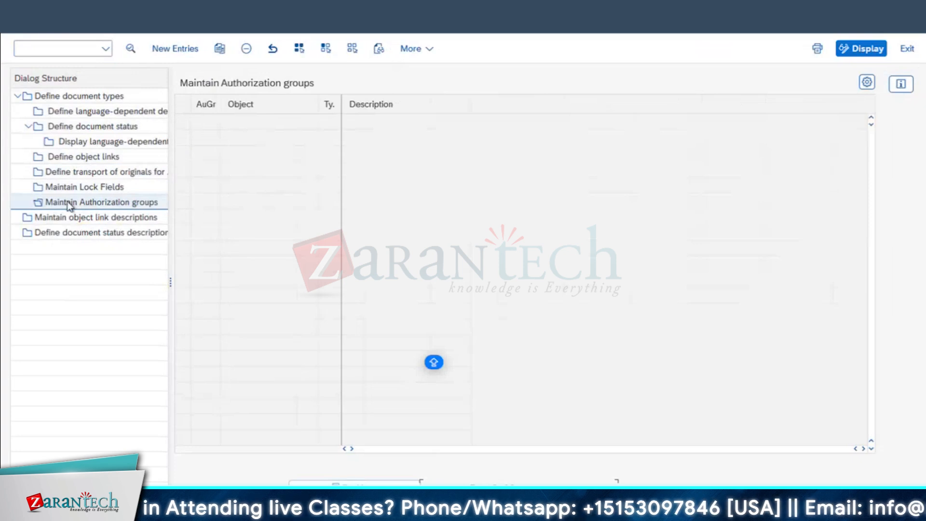
pyautogui.click(96, 220)
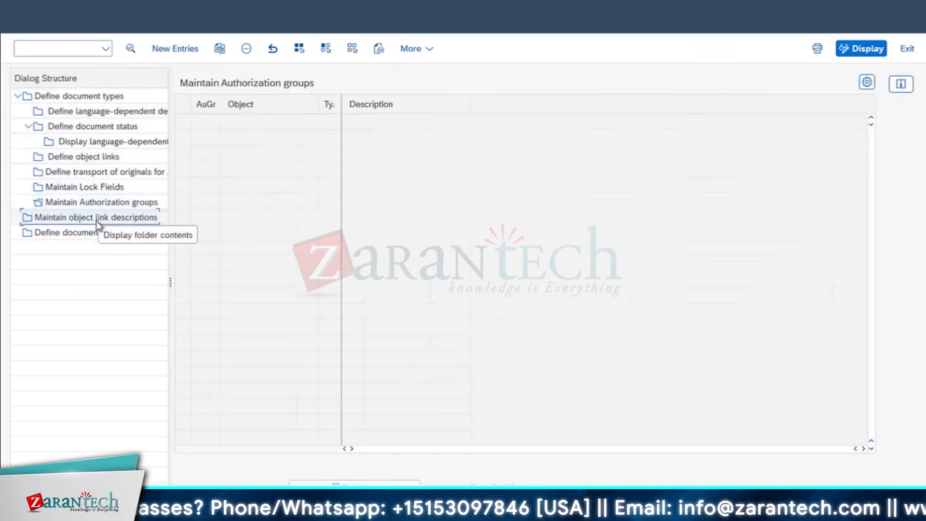
pyautogui.doubleClick(59, 218)
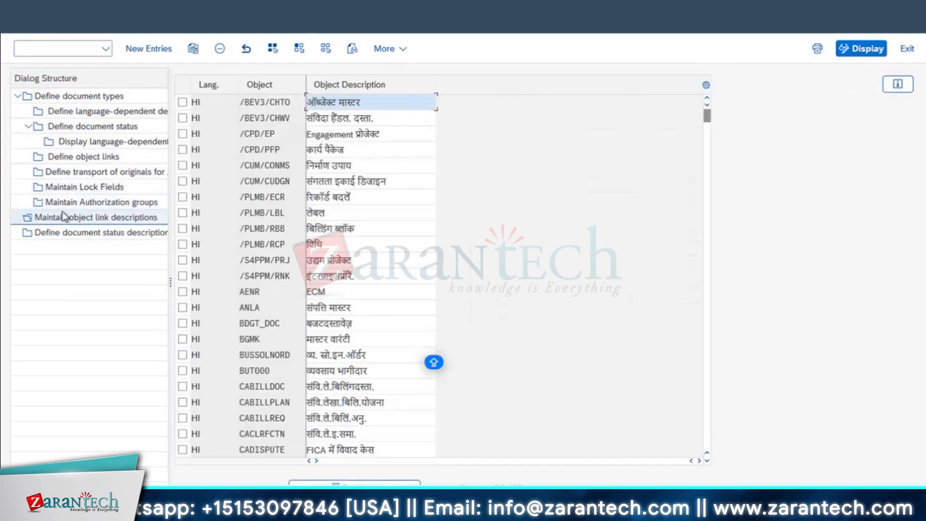
pyautogui.scroll(-2, 275, 332)
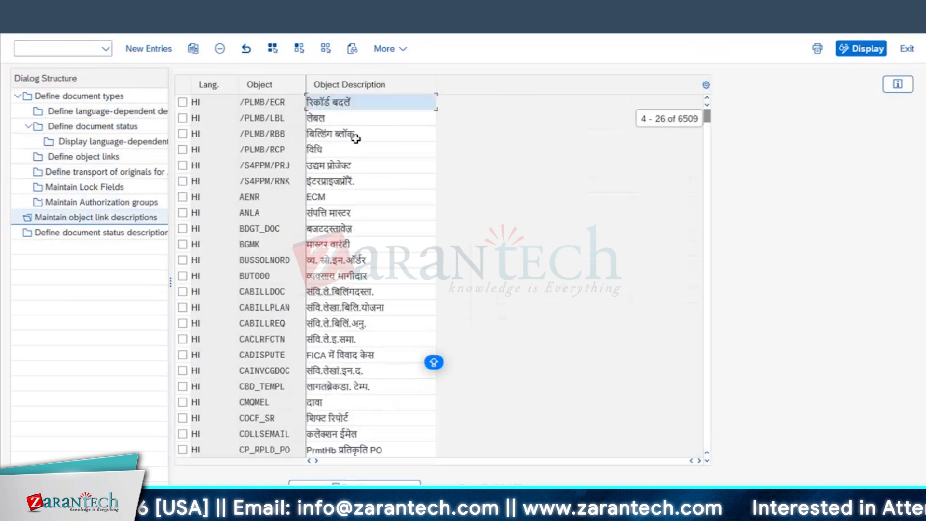
pyautogui.scroll(-2, 357, 302)
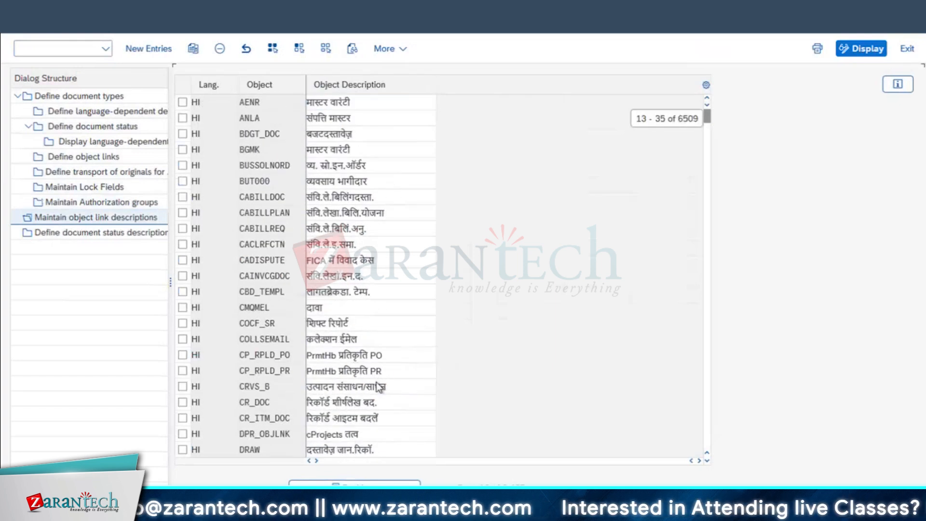
pyautogui.scroll(-3, 359, 337)
pyautogui.doubleClick(97, 237)
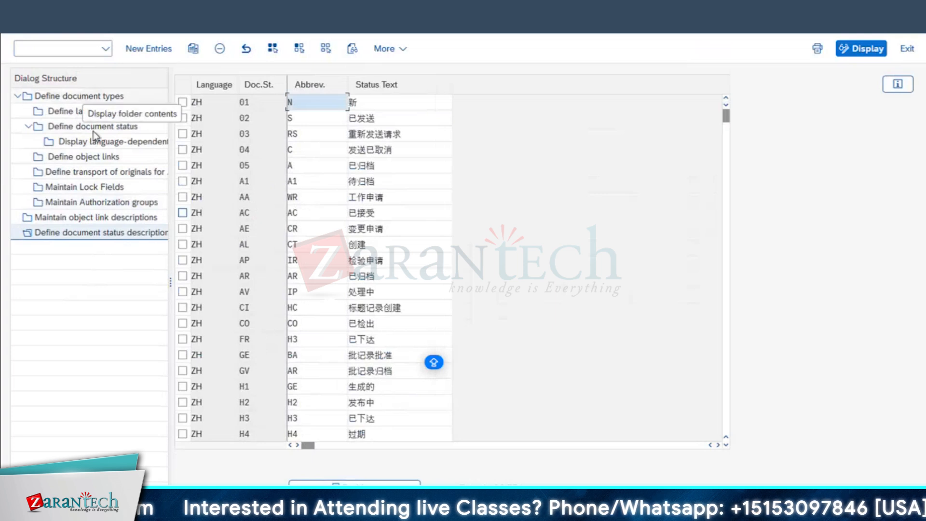
pyautogui.doubleClick(75, 99)
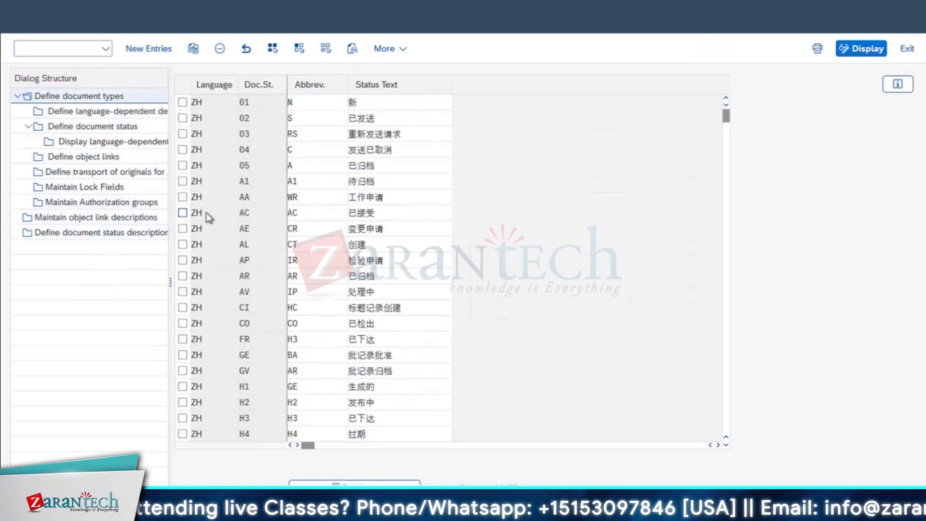
# Check DRW's document statuses and its EBAN, EQUI and IFLOT object links, then return to document types
pyautogui.click(98, 127)
pyautogui.click(182, 291)
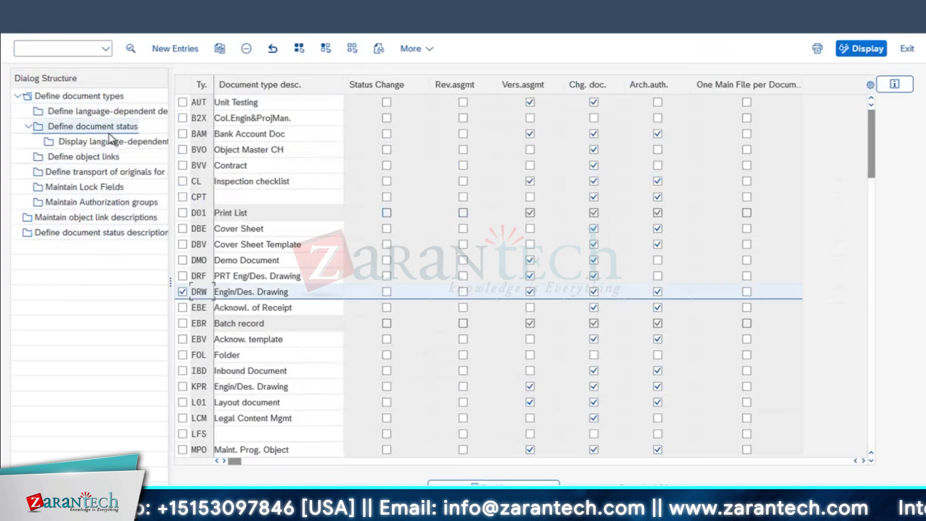
pyautogui.doubleClick(108, 126)
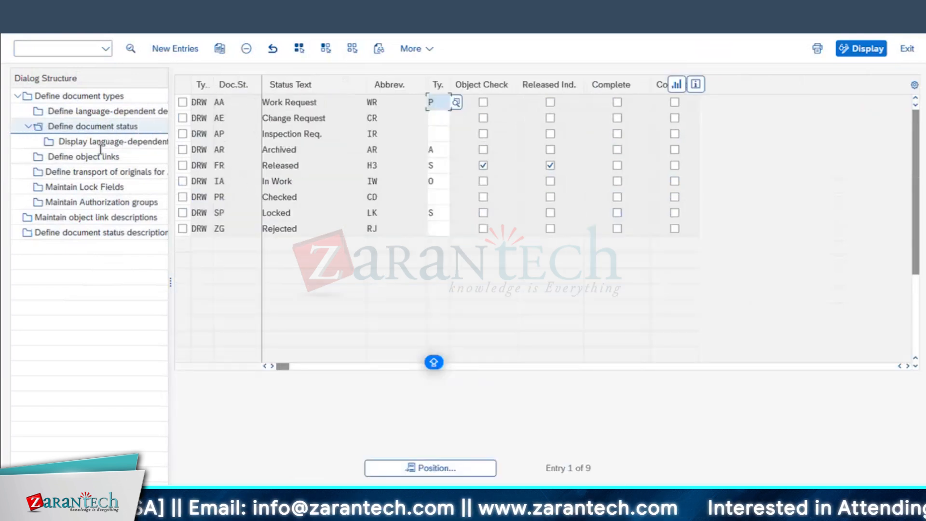
pyautogui.click(105, 141)
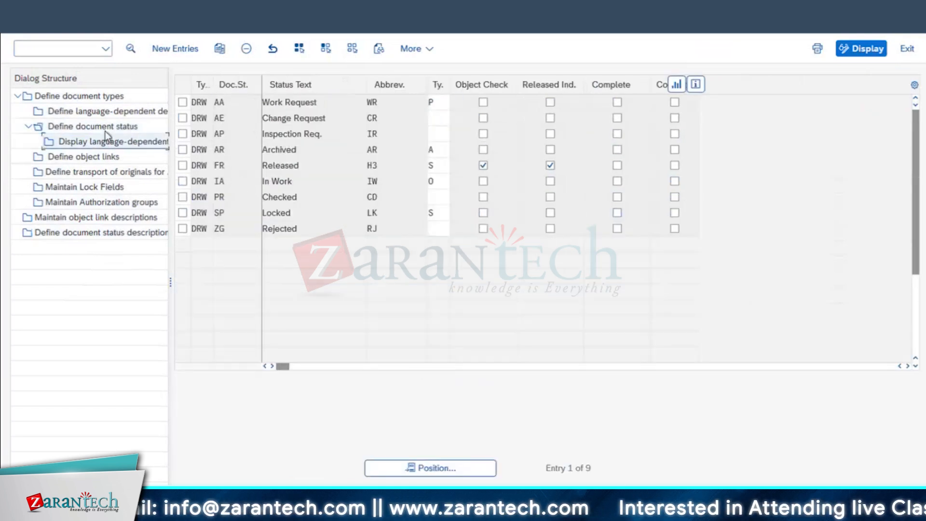
pyautogui.doubleClick(98, 159)
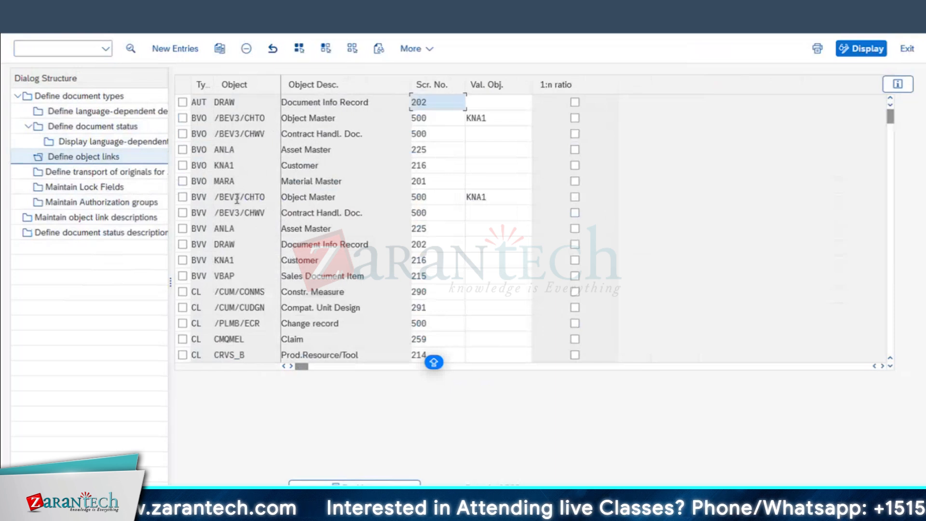
pyautogui.scroll(-3, 235, 314)
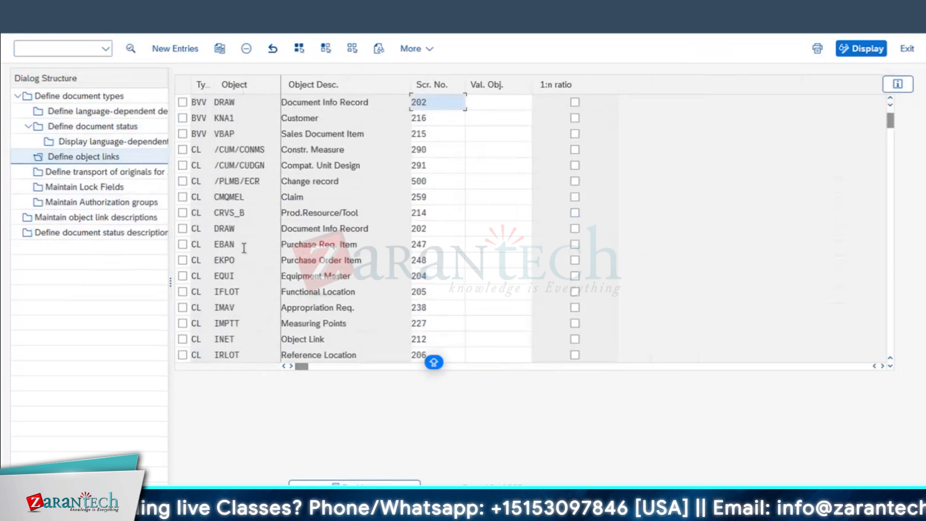
pyautogui.doubleClick(226, 244)
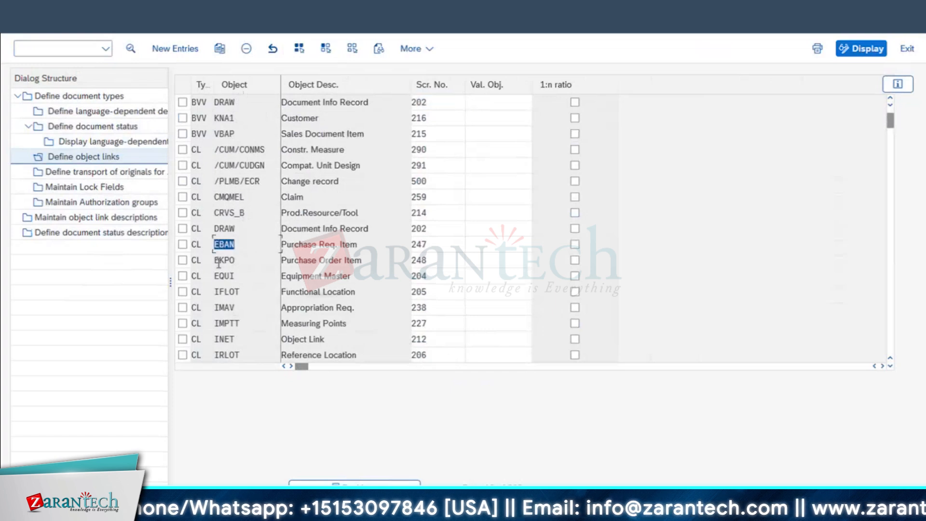
pyautogui.doubleClick(238, 276)
pyautogui.doubleClick(234, 291)
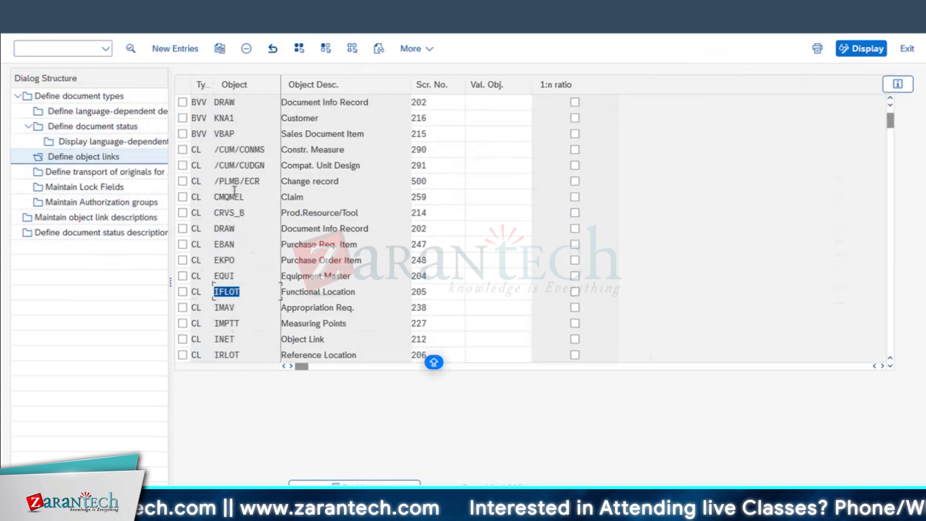
pyautogui.click(96, 96)
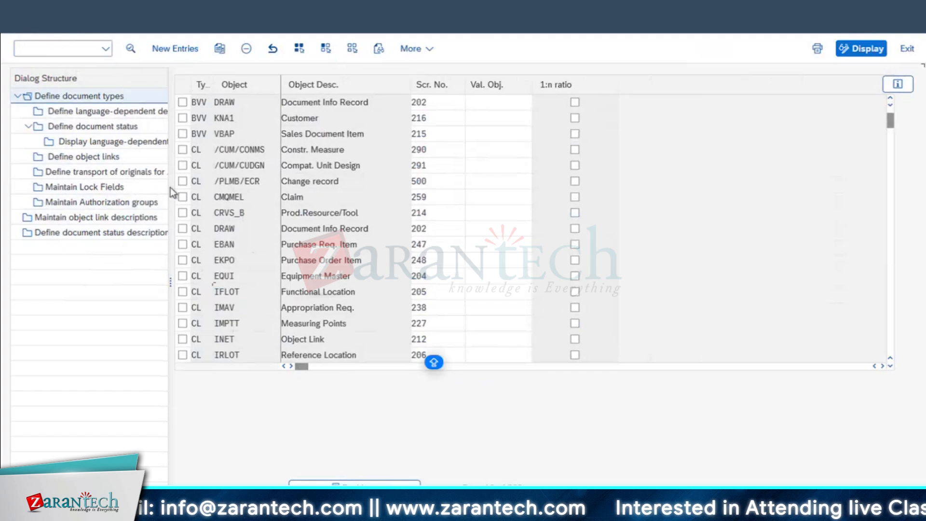
pyautogui.doubleClick(69, 95)
# Check the object-link screen assignments, confirming EQUI uses screen number 204
pyautogui.click(24, 29)
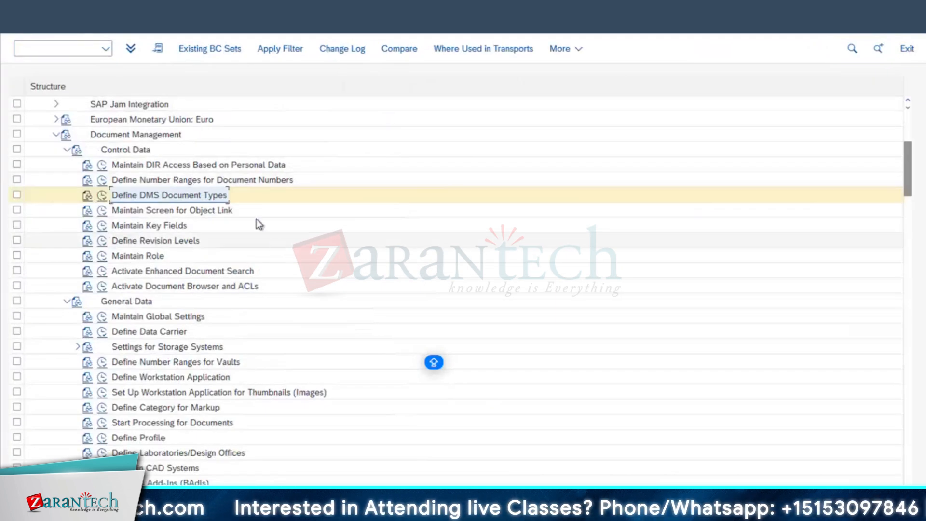
pyautogui.click(181, 210)
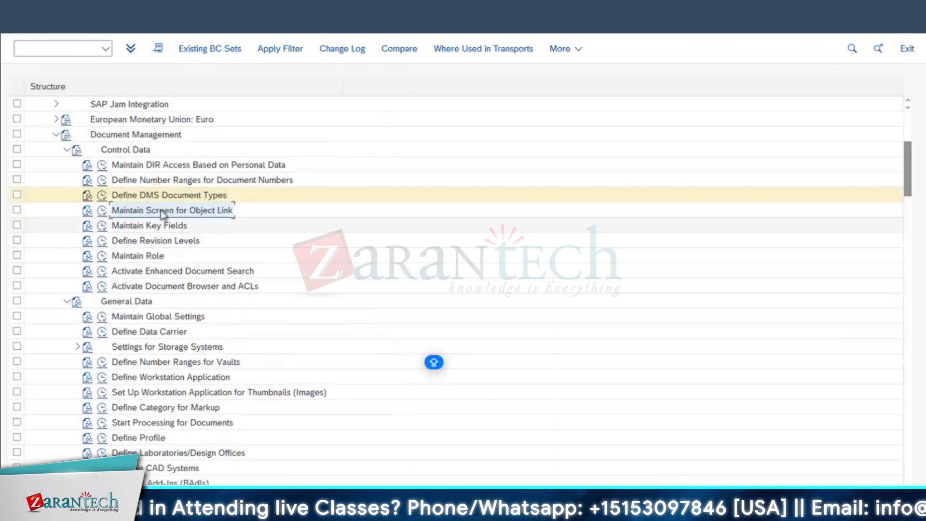
pyautogui.click(103, 212)
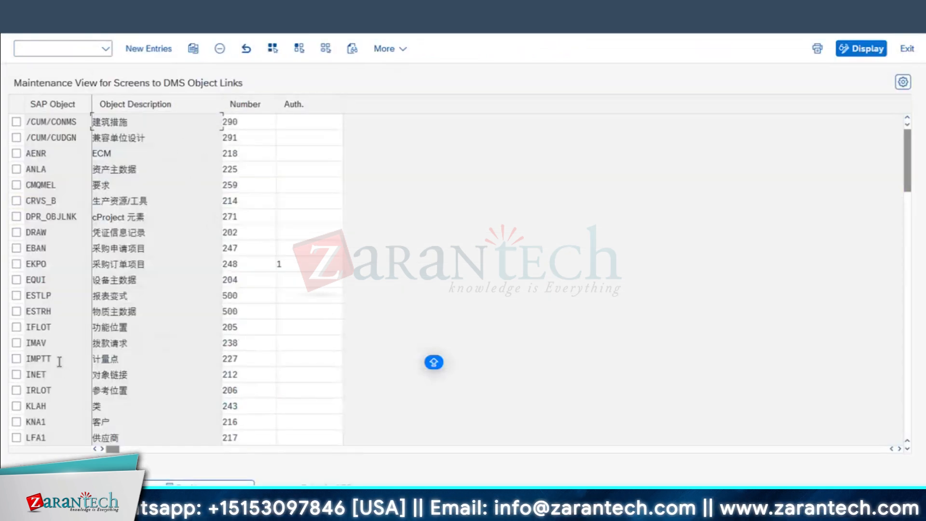
pyautogui.scroll(-1, 170, 262)
pyautogui.click(51, 234)
pyautogui.click(16, 231)
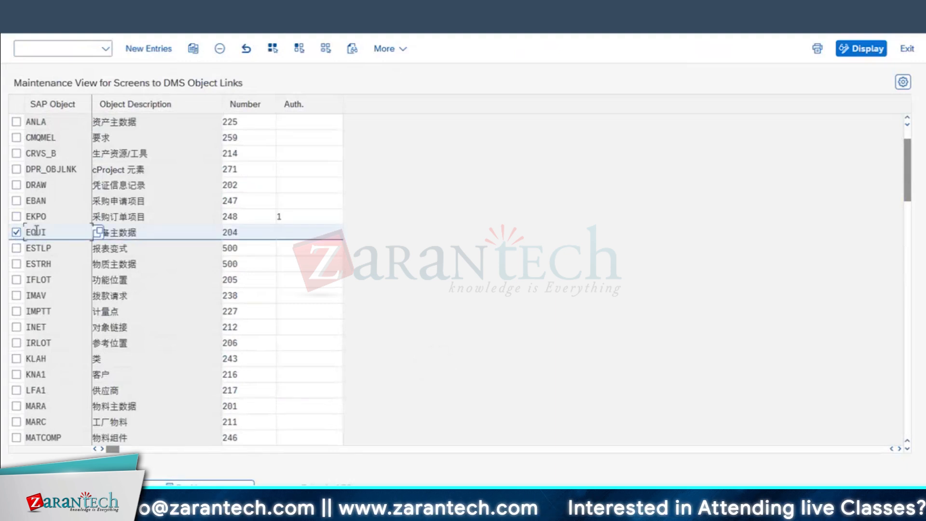
pyautogui.click(18, 23)
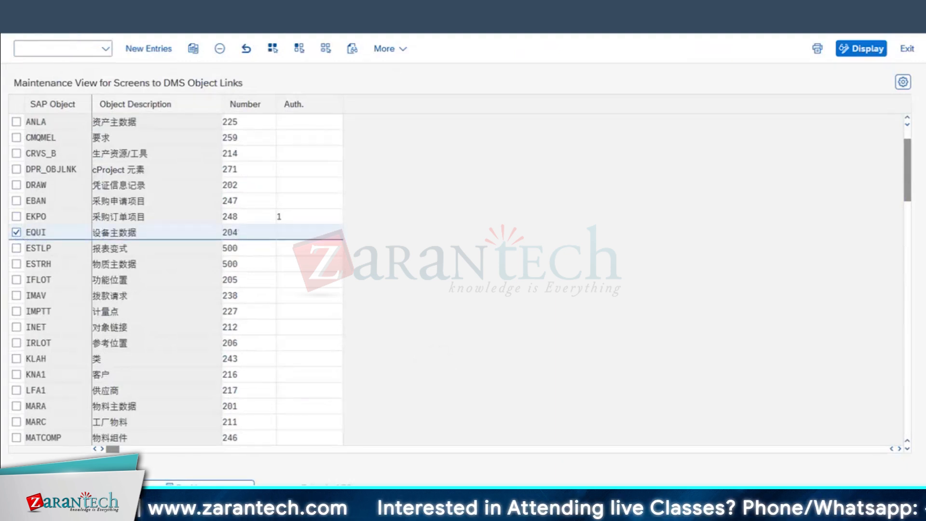
# Look at the Maintain Role activity and return to the Document Management tree
pyautogui.click(103, 259)
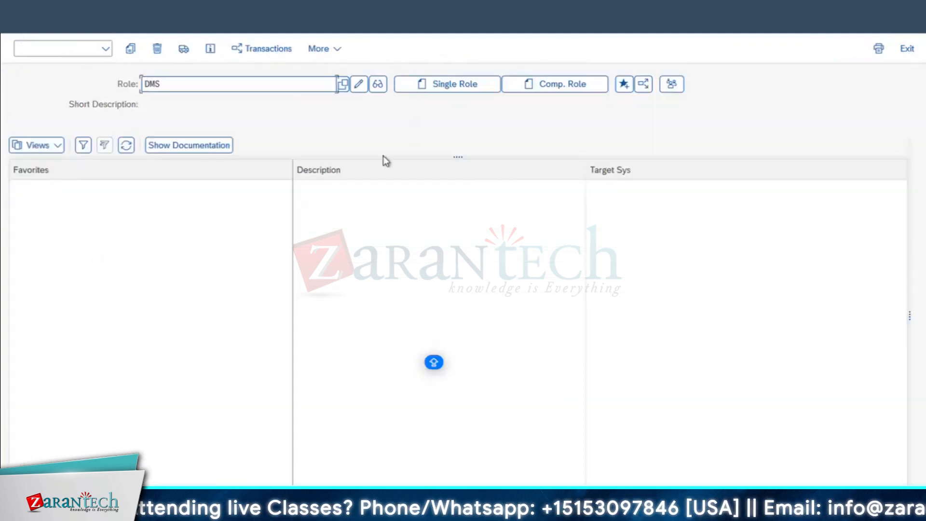
pyautogui.click(18, 23)
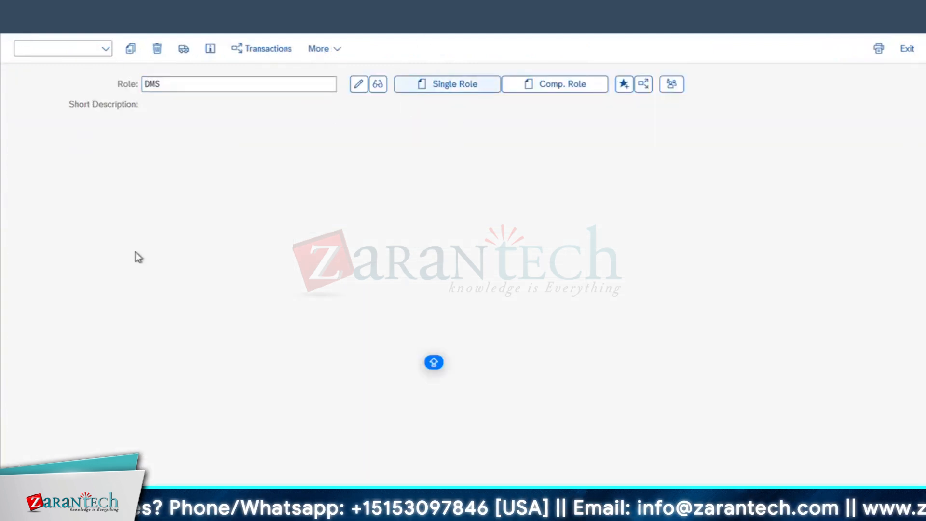
pyautogui.scroll(-1, 239, 306)
pyautogui.scroll(-1, 239, 307)
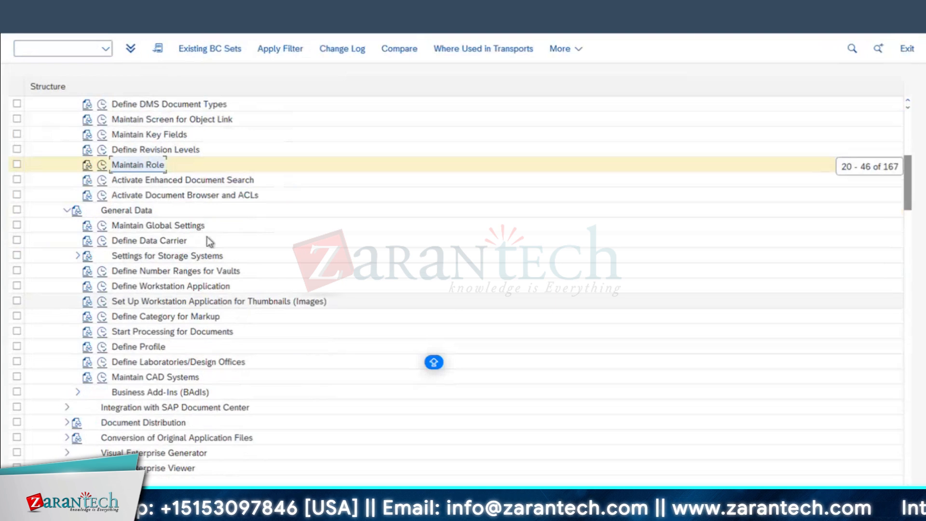
pyautogui.click(102, 241)
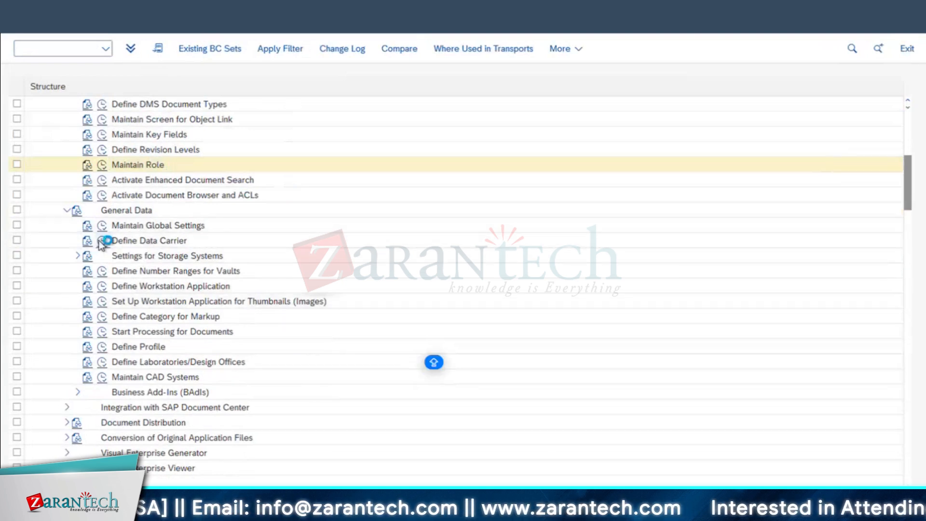
pyautogui.click(448, 483)
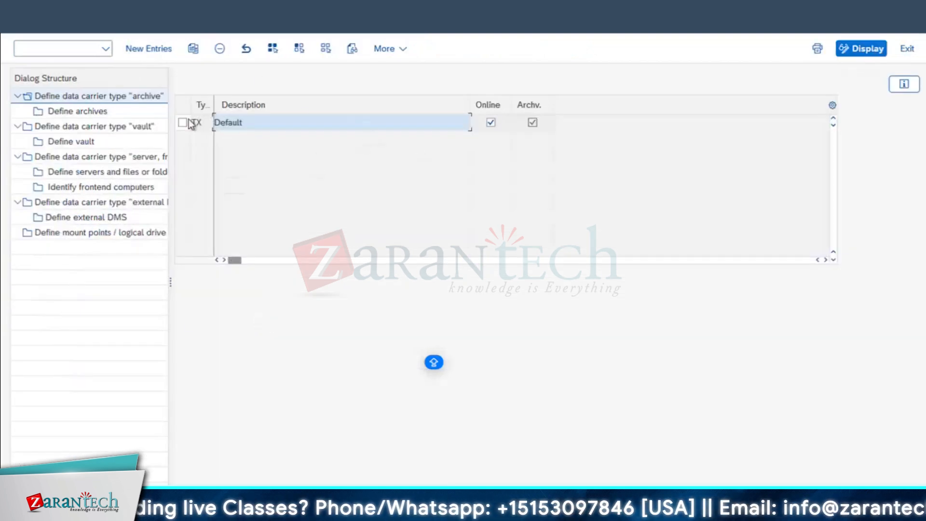
pyautogui.click(94, 171)
pyautogui.moveTo(171, 182); pyautogui.dragTo(241, 184)
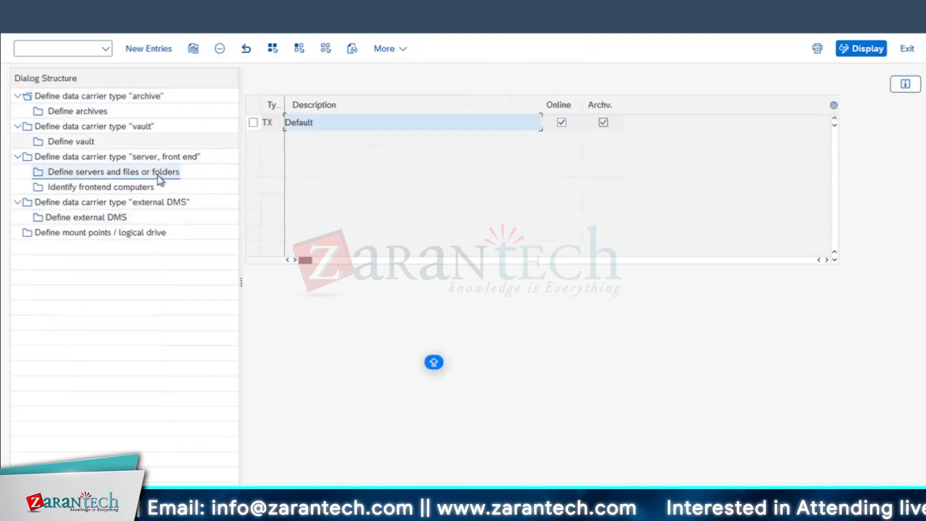
pyautogui.click(98, 218)
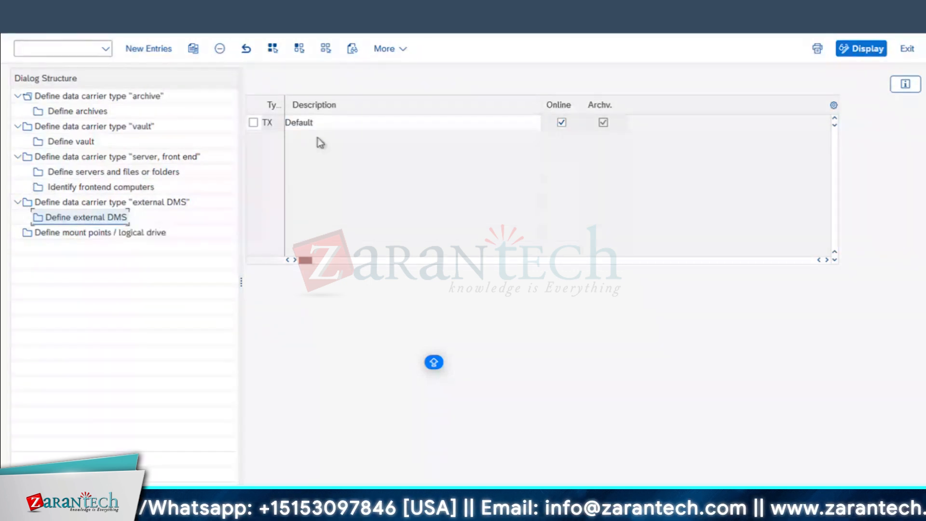
pyautogui.click(337, 124)
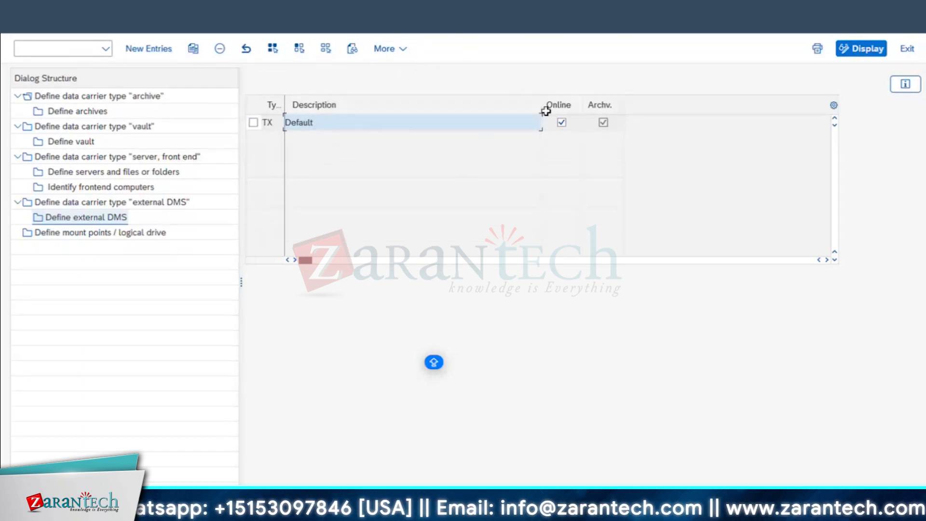
pyautogui.moveTo(542, 104); pyautogui.dragTo(378, 104)
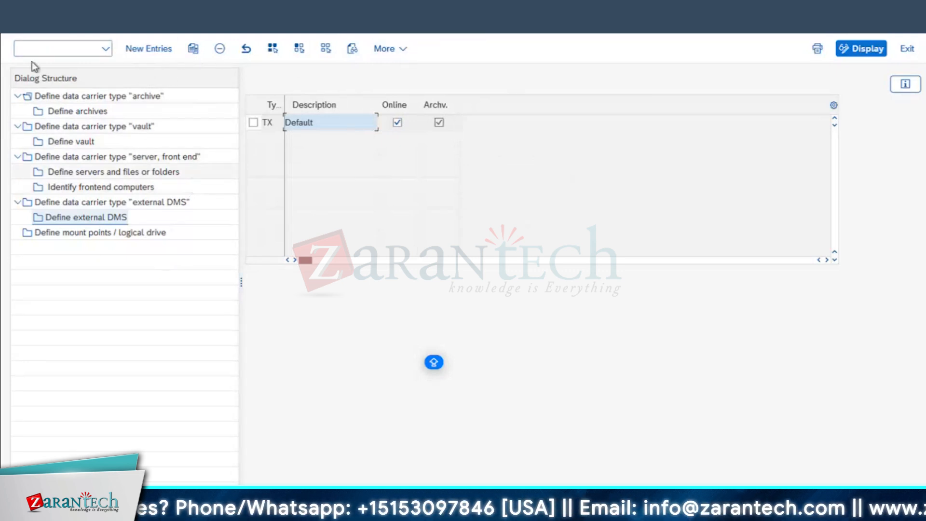
pyautogui.press('F3')
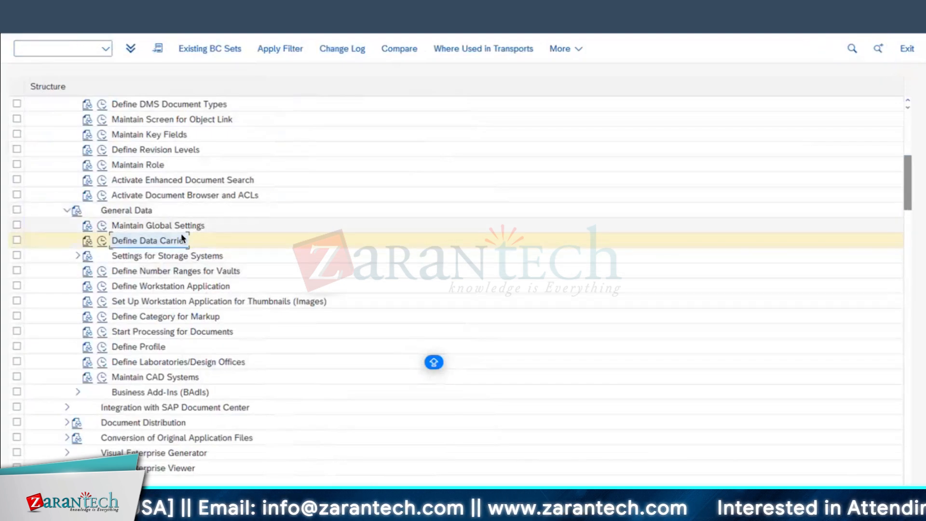
# Open Maintain Storage Category under Settings for Storage Systems and scroll through the BDS storage categories
pyautogui.click(104, 259)
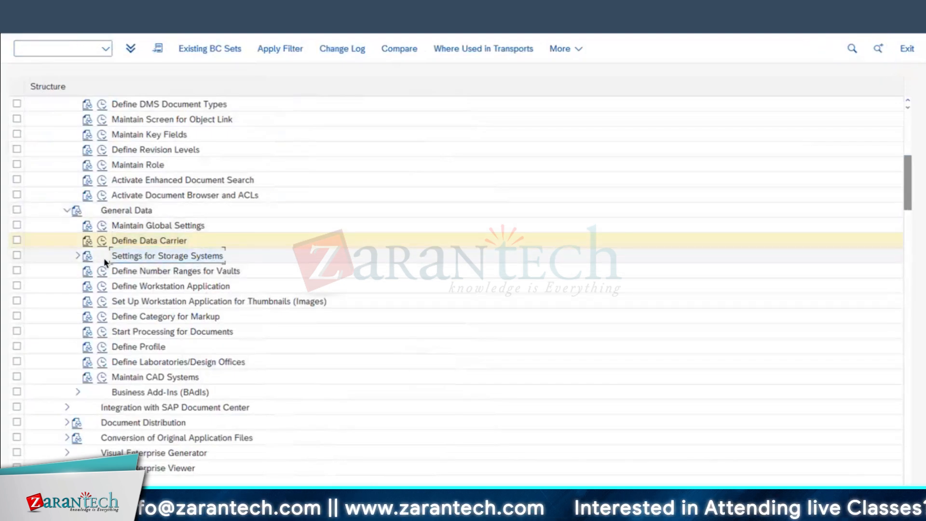
pyautogui.click(77, 257)
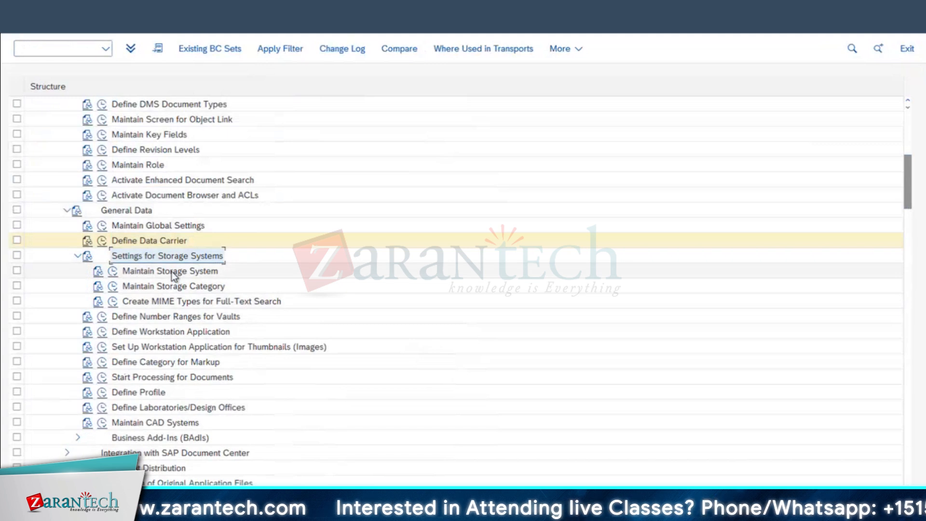
pyautogui.click(120, 286)
pyautogui.doubleClick(120, 286)
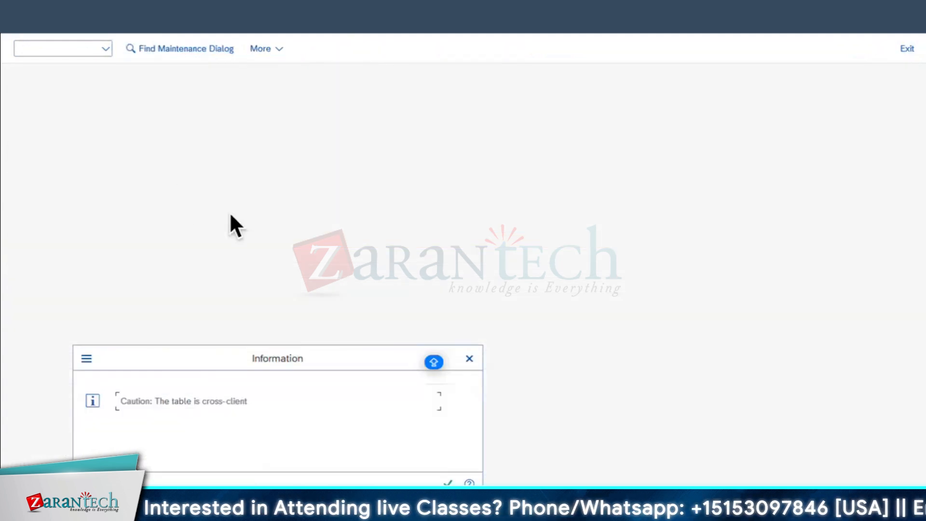
pyautogui.press('Return')
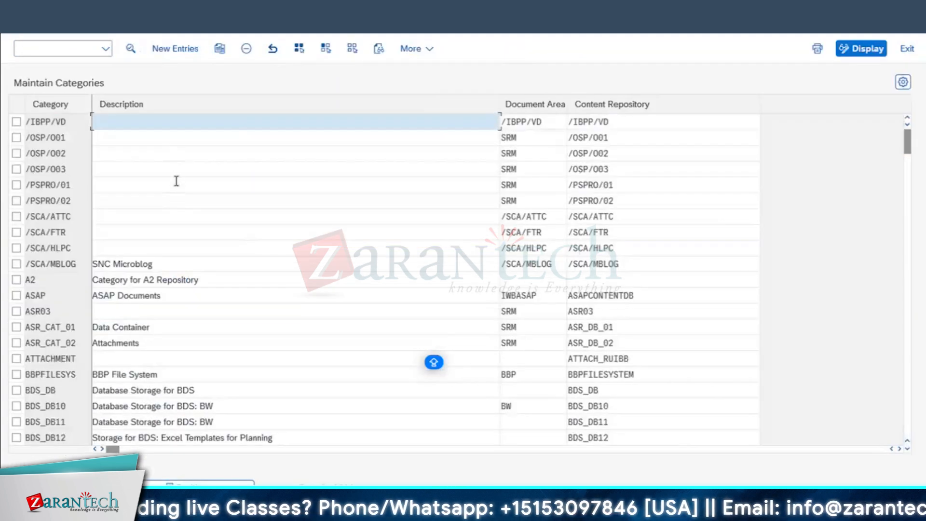
pyautogui.scroll(-7, 113, 175)
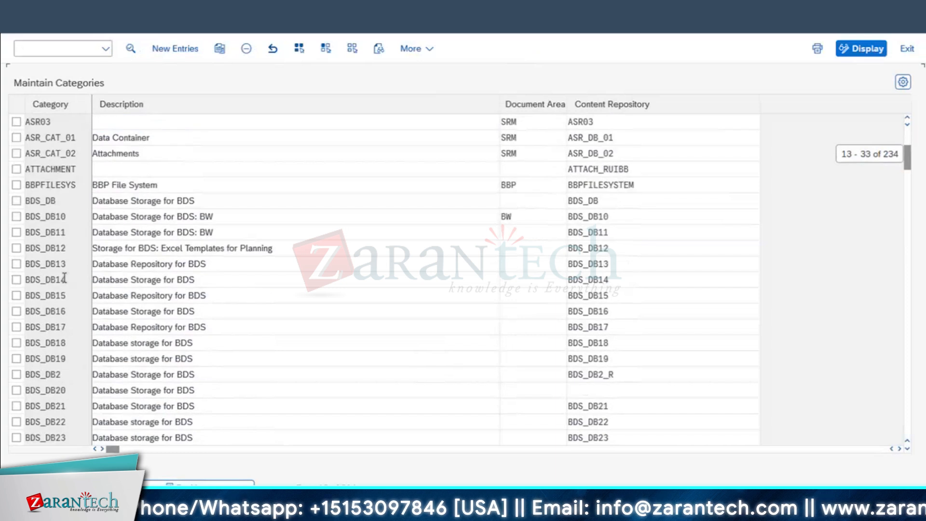
pyautogui.scroll(-2, 434, 361)
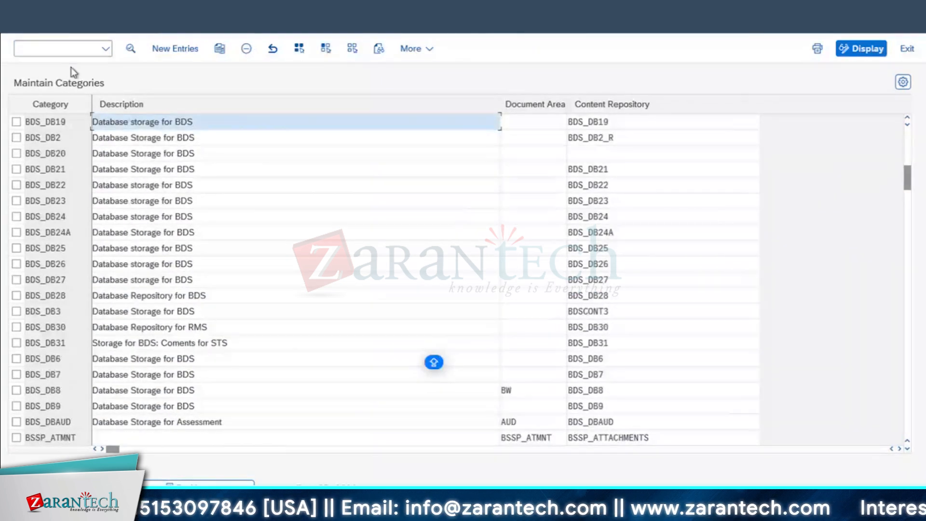